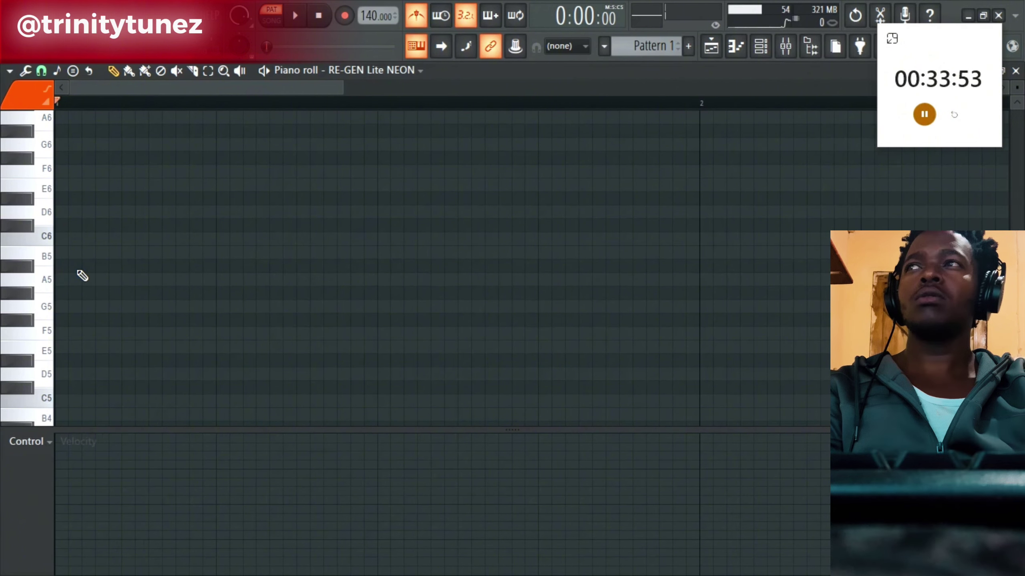
Add an A5 note at the start of bar 1, toggle the metronome and play the note back.
{"action": "left_click", "coordinate": [64, 279]}
{"action": "key", "text": "space"}
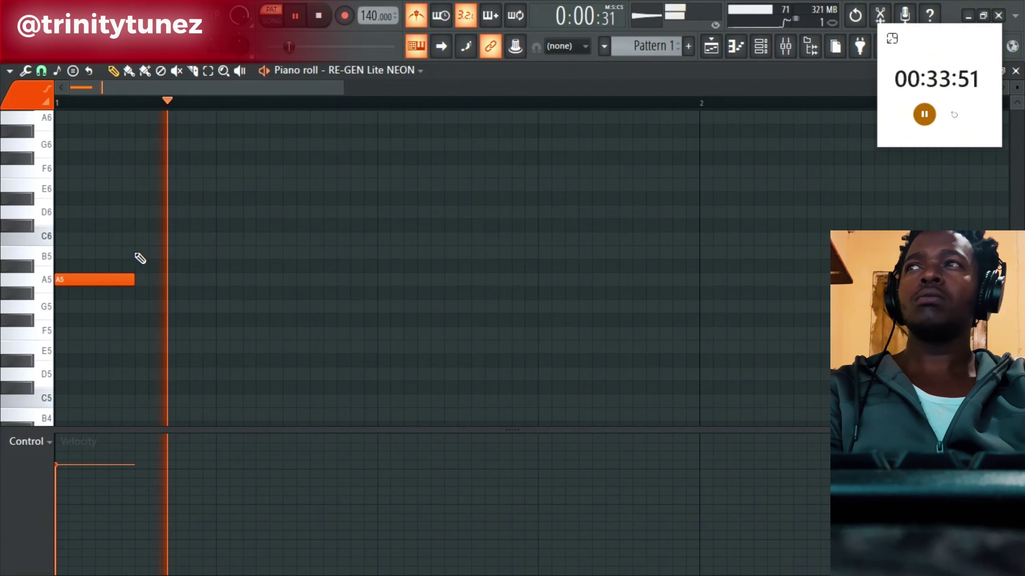
{"action": "key", "text": "space"}
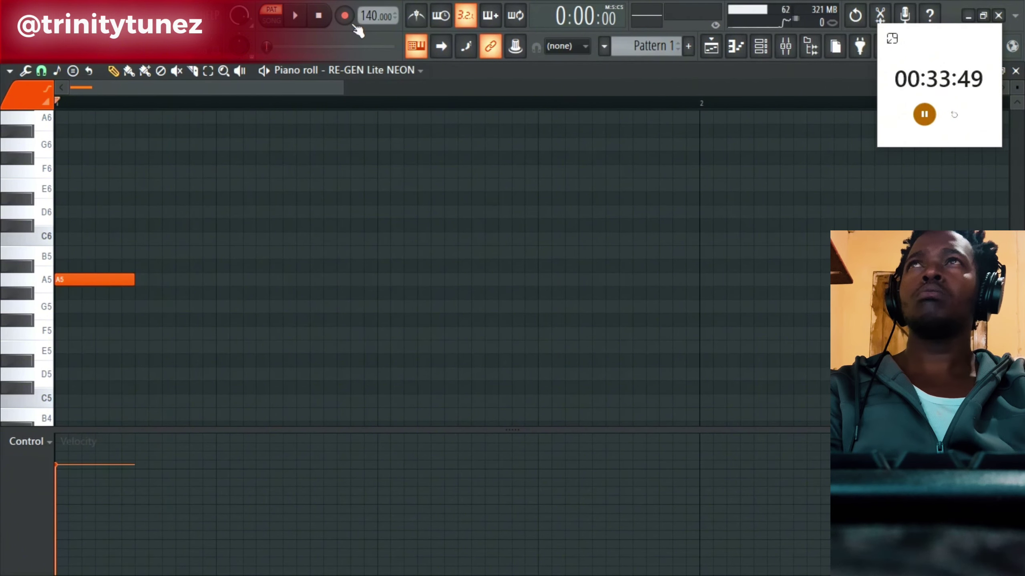
{"action": "key", "text": "space"}
{"action": "left_click", "coordinate": [417, 16]}
{"action": "key", "text": "space"}
{"action": "key", "text": "space"}
{"action": "key", "text": "space"}
Add a second A5 note on beat 2 of bar 1, removing the trial B5 note, and halve its length.
{"action": "left_click", "coordinate": [215, 249]}
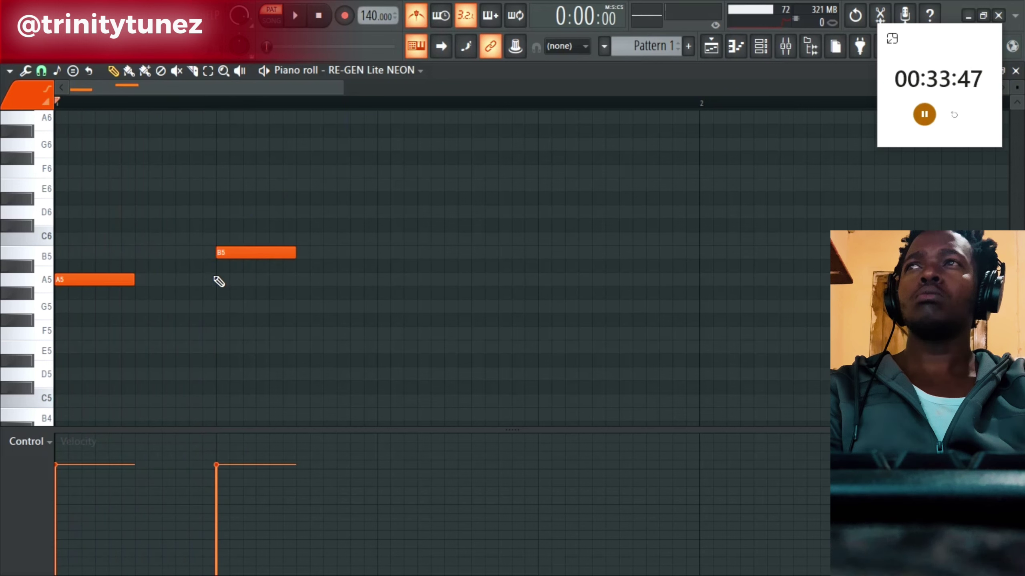
{"action": "left_click", "coordinate": [219, 281]}
{"action": "right_click", "coordinate": [250, 253]}
{"action": "key", "text": "space"}
{"action": "key", "text": "space"}
{"action": "left_click_drag", "start_coordinate": [292, 280], "coordinate": [247, 283]}
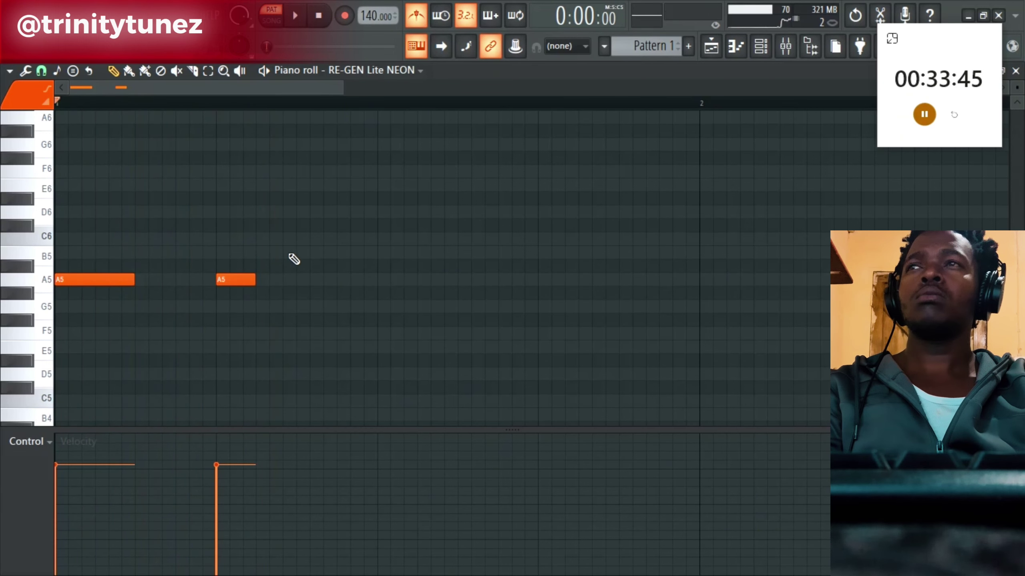
Add a short C6 note midway between beats 2 and 3 of bar 1 while auditioning the melody.
{"action": "left_click", "coordinate": [289, 249]}
{"action": "key", "text": "space"}
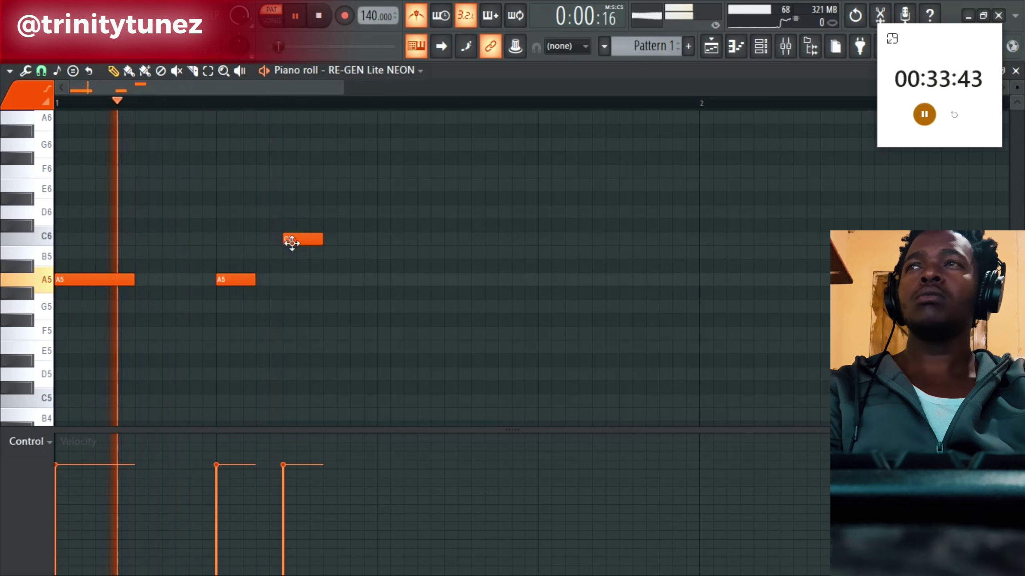
{"action": "left_click_drag", "start_coordinate": [302, 239], "coordinate": [315, 239]}
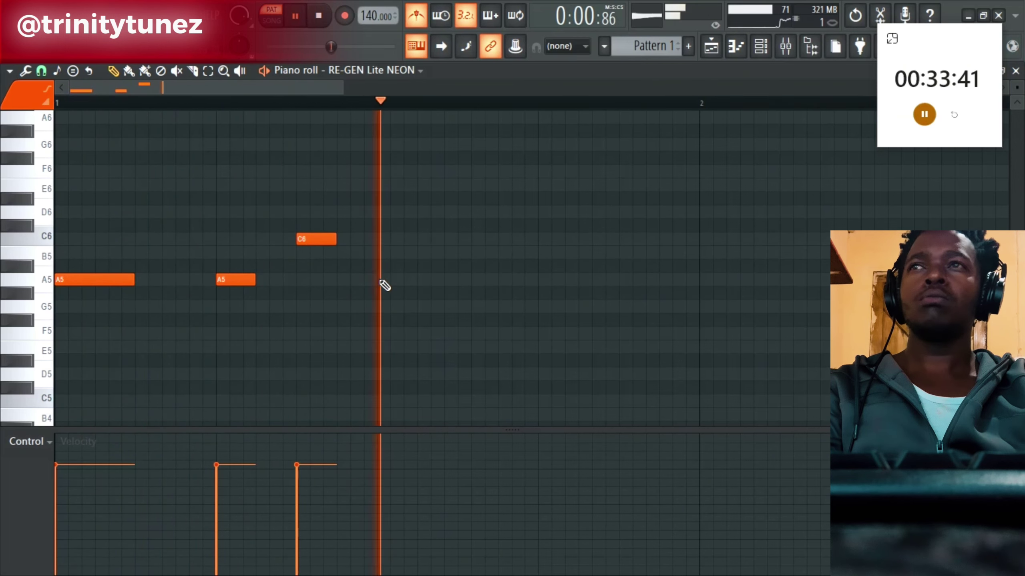
Add a short B5 note on beat 3, remove the trial A5 note there and play the melody.
{"action": "key", "text": "space"}
{"action": "left_click", "coordinate": [378, 278]}
{"action": "left_click", "coordinate": [378, 252]}
{"action": "right_click", "coordinate": [387, 277]}
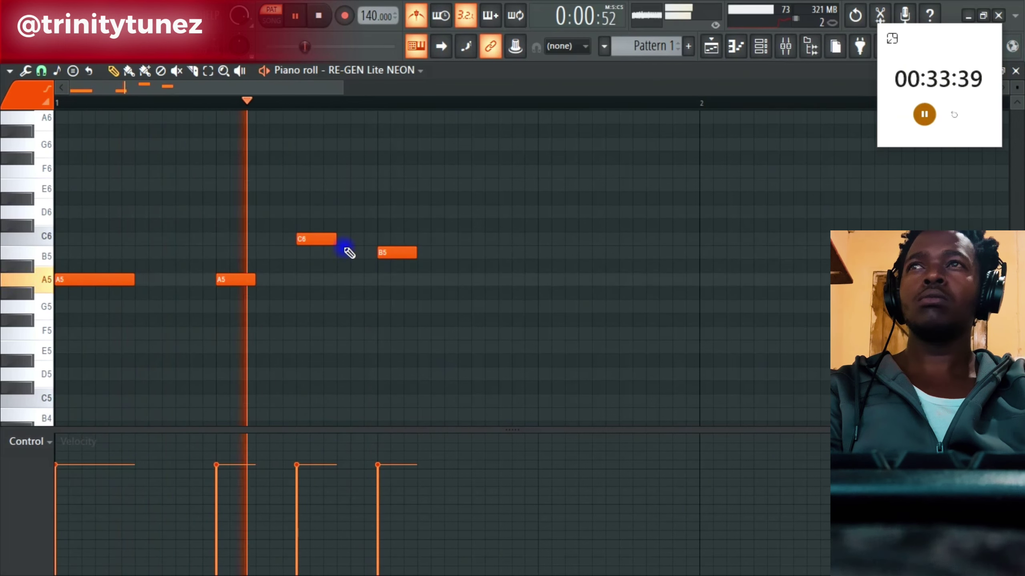
{"action": "key", "text": "space"}
Add a B5 note on beat 4 and a D6 note half a beat after it, and audition the bar.
{"action": "left_click_drag", "start_coordinate": [344, 90], "coordinate": [384, 101]}
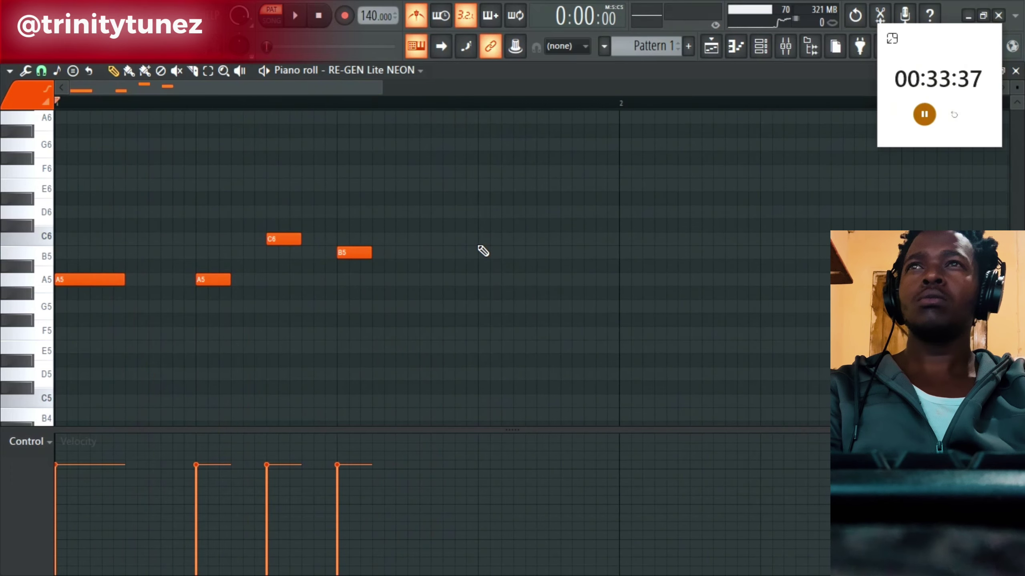
{"action": "left_click", "coordinate": [479, 249]}
{"action": "left_click", "coordinate": [552, 212]}
{"action": "key", "text": "space"}
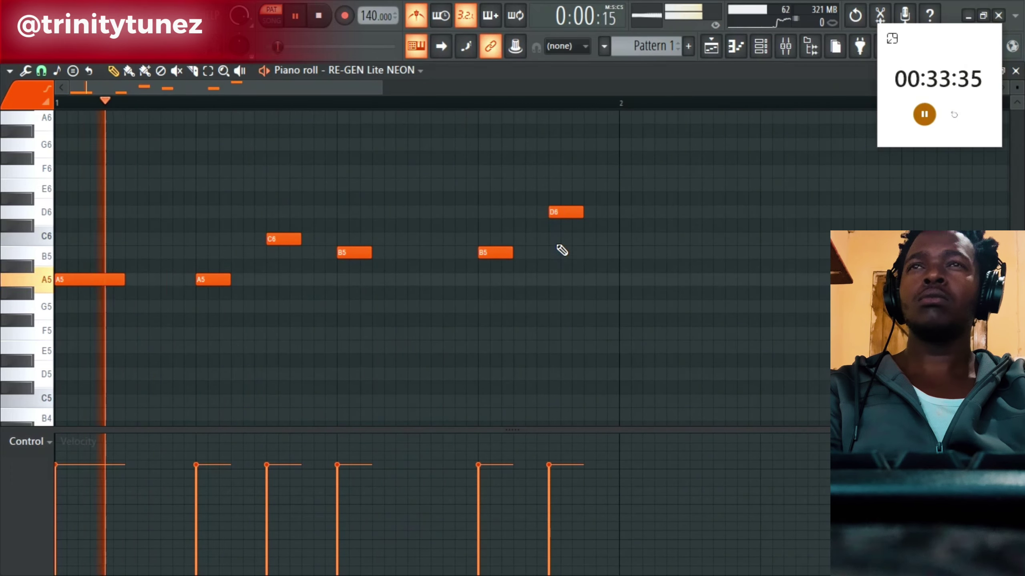
{"action": "key", "text": "space"}
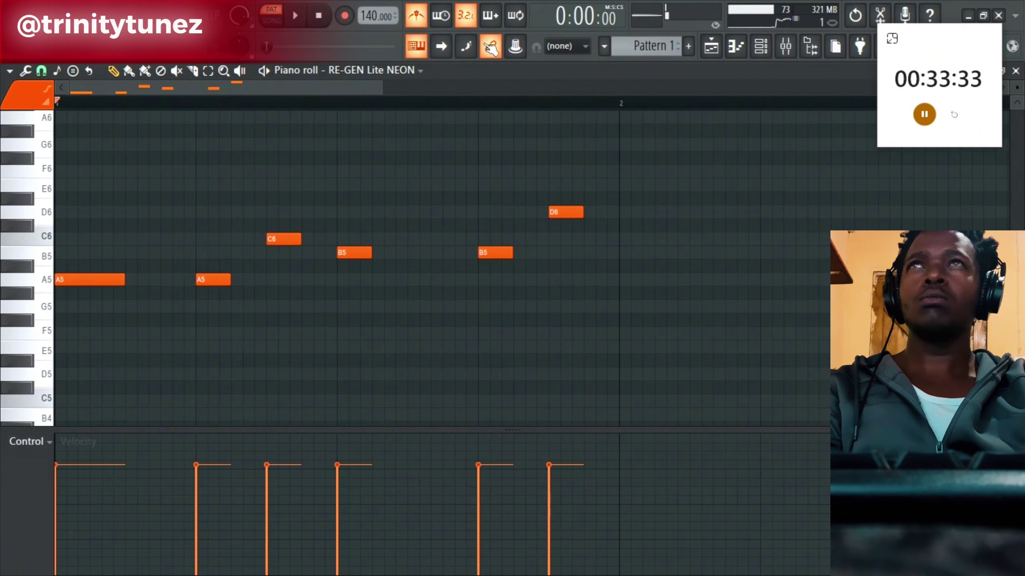
Transpose the whole melody up one octave and play it back.
{"action": "key", "text": "ctrl+Up"}
{"action": "key", "text": "space"}
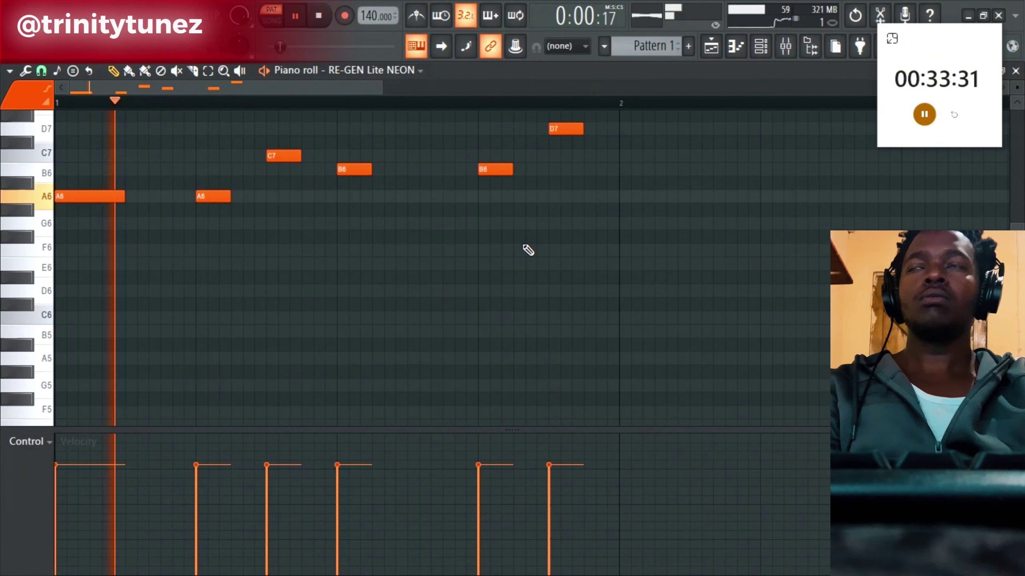
{"action": "scroll", "coordinate": [608, 215], "scroll_direction": "up", "scroll_amount": 2}
{"action": "key", "text": "space"}
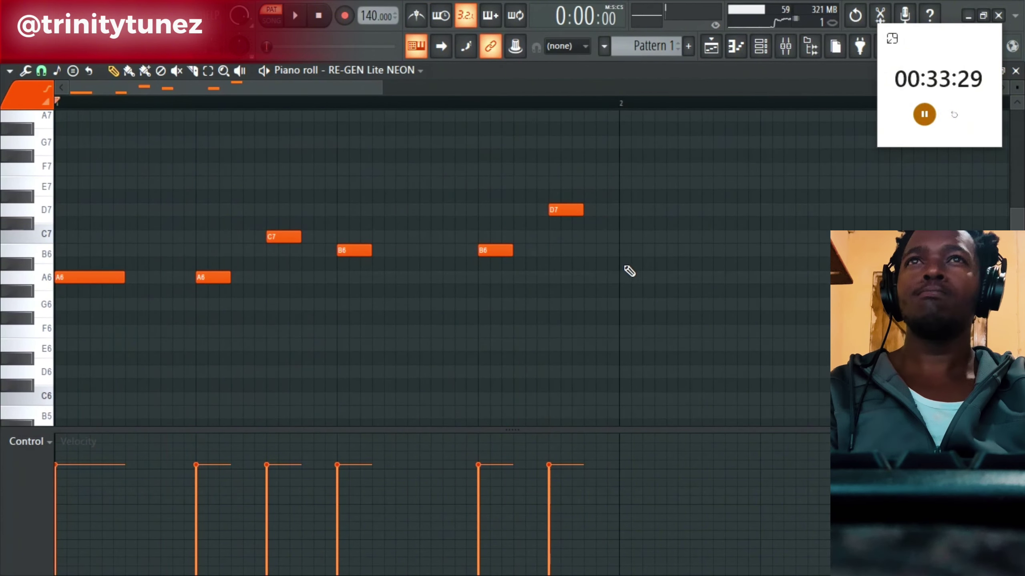
Remove the stray A6 note at bar 2, select the whole first bar and duplicate it to fill four bars.
{"action": "left_click", "coordinate": [620, 278]}
{"action": "right_click", "coordinate": [636, 278]}
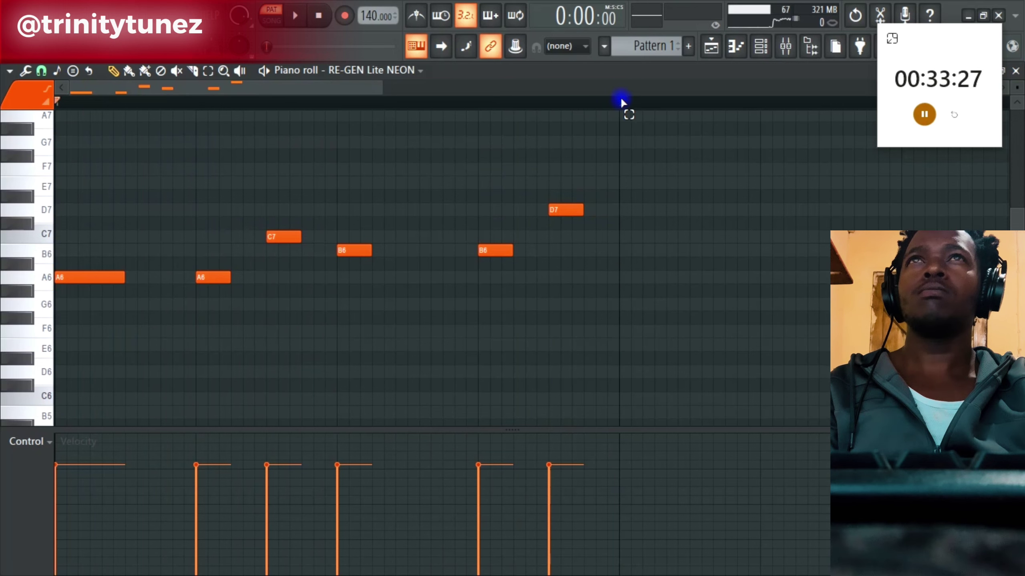
{"action": "left_click_drag", "start_coordinate": [622, 103], "coordinate": [57, 102]}
{"action": "key", "text": "ctrl+b"}
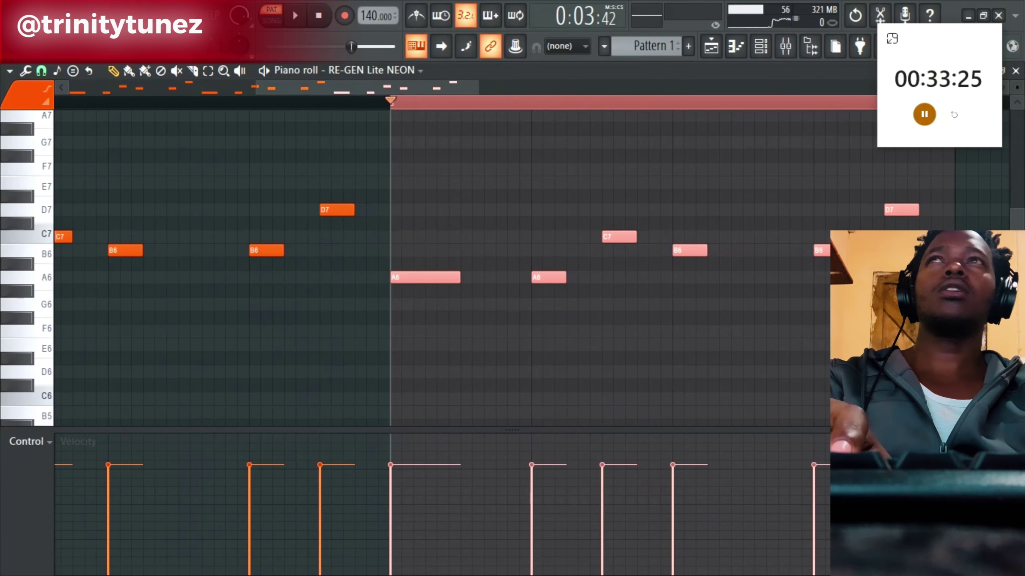
{"action": "key", "text": "ctrl+d"}
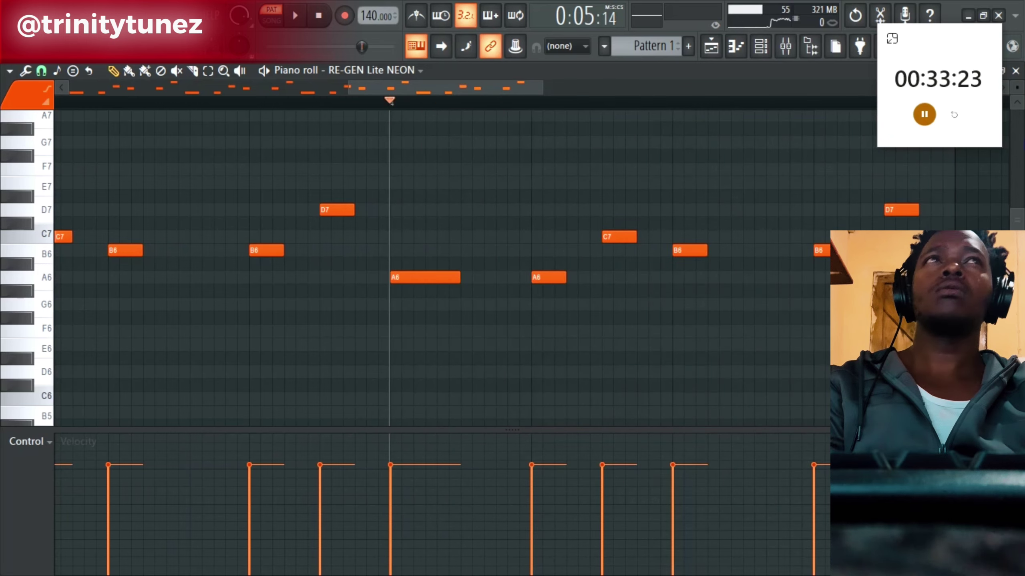
Play through the four-bar melody with all its repeated bars in view in the piano roll.
{"action": "left_click", "coordinate": [1016, 71]}
{"action": "key", "text": "space"}
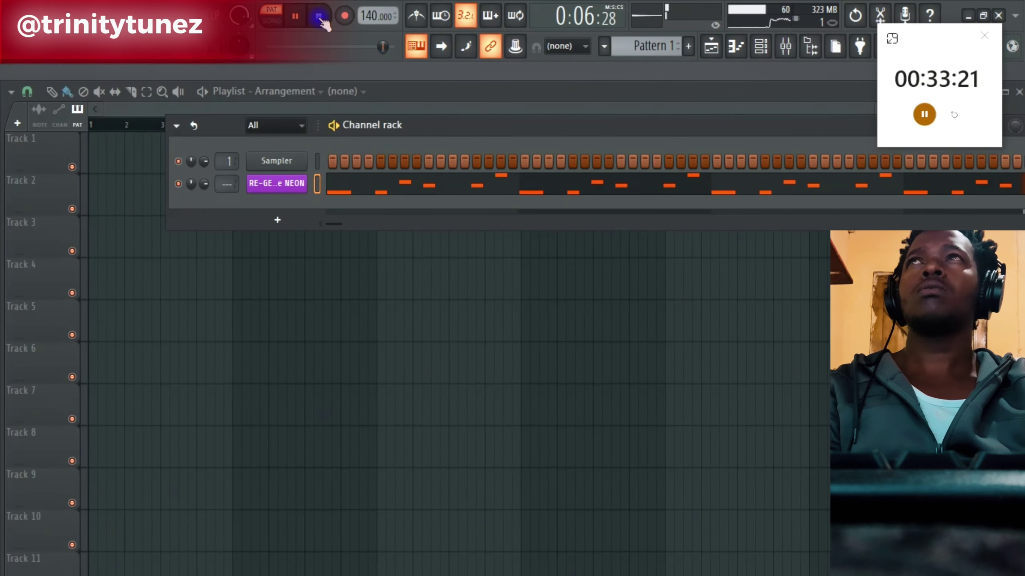
{"action": "left_click", "coordinate": [388, 193]}
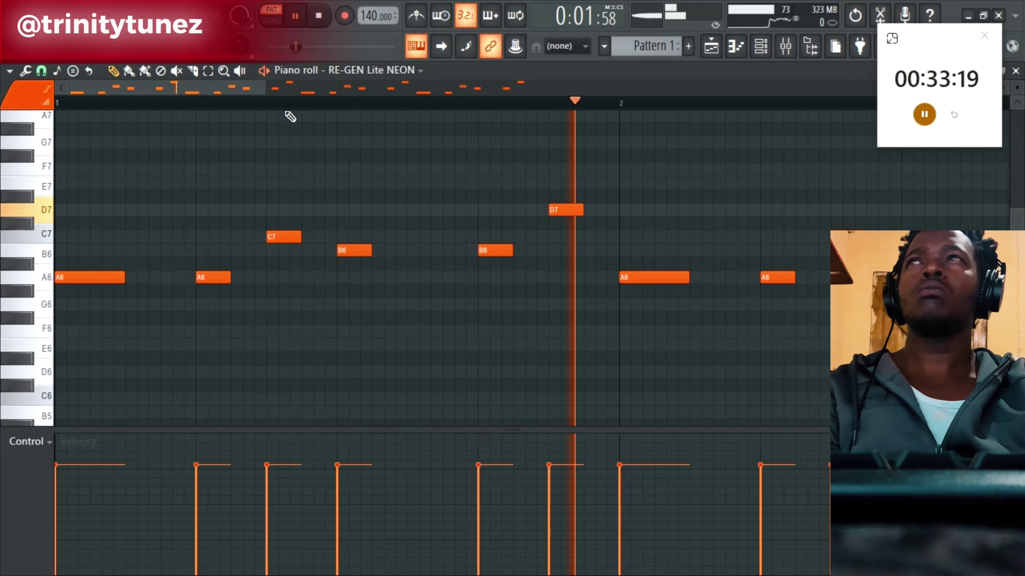
{"action": "left_click_drag", "start_coordinate": [353, 108], "coordinate": [543, 172]}
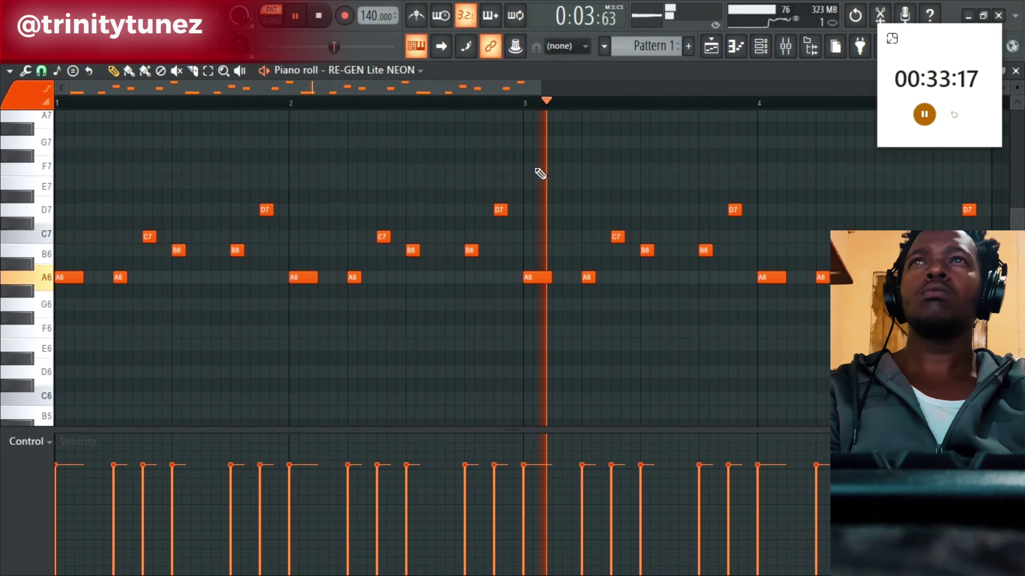
{"action": "left_click_drag", "start_coordinate": [537, 94], "coordinate": [698, 95]}
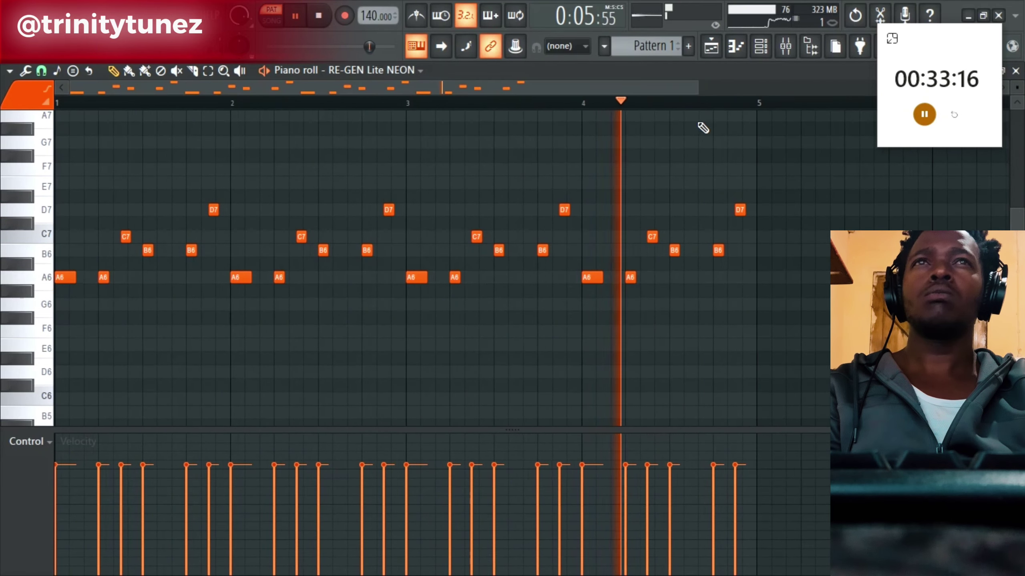
{"action": "key", "text": "space"}
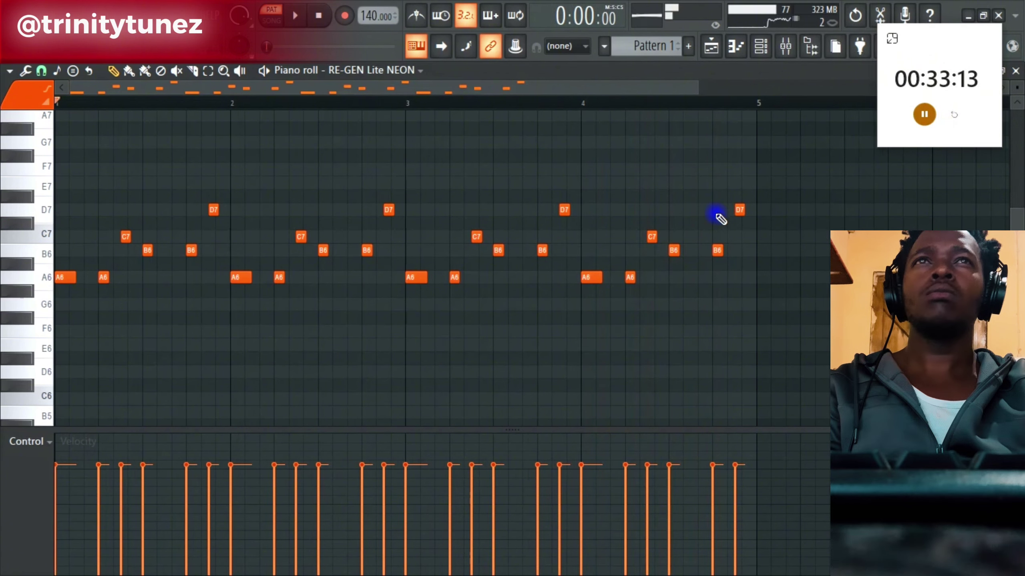
Add a note on beat 4 of bar 4, raise it to F7, lengthen it and audition from bar 4.
{"action": "left_click", "coordinate": [713, 184]}
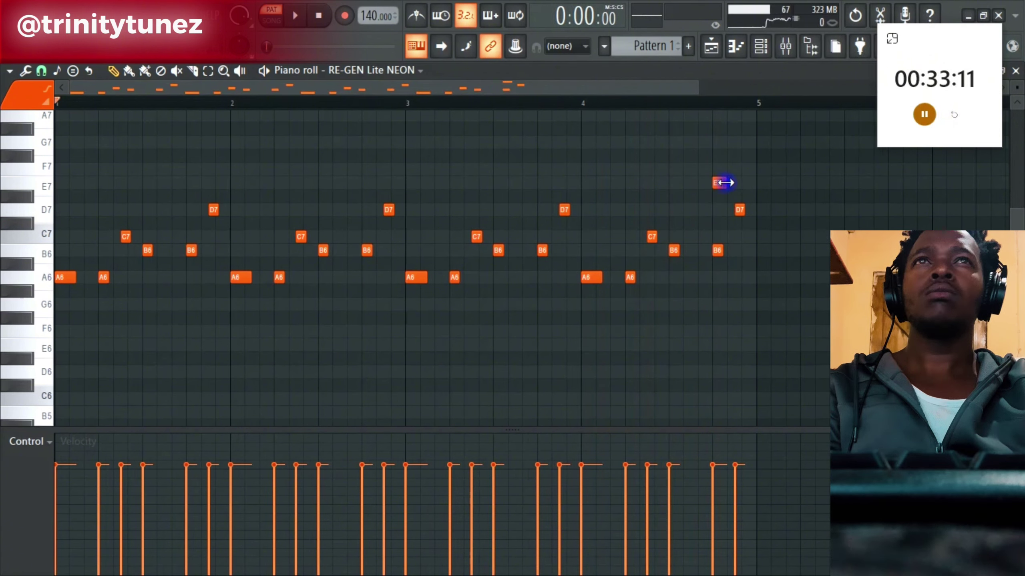
{"action": "left_click", "coordinate": [581, 103]}
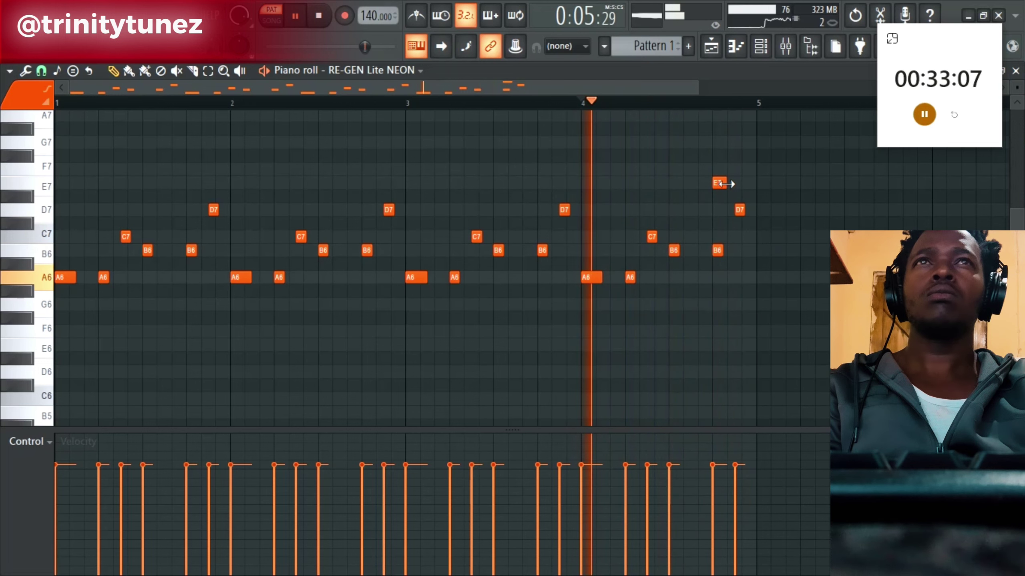
{"action": "mouse_move", "coordinate": [726, 183]}
{"action": "left_mouse_down"}
{"action": "mouse_move", "coordinate": [744, 185]}
{"action": "mouse_move", "coordinate": [729, 156]}
{"action": "mouse_move", "coordinate": [729, 169]}
{"action": "left_mouse_up"}
{"action": "key", "text": "space"}
{"action": "left_click", "coordinate": [741, 186]}
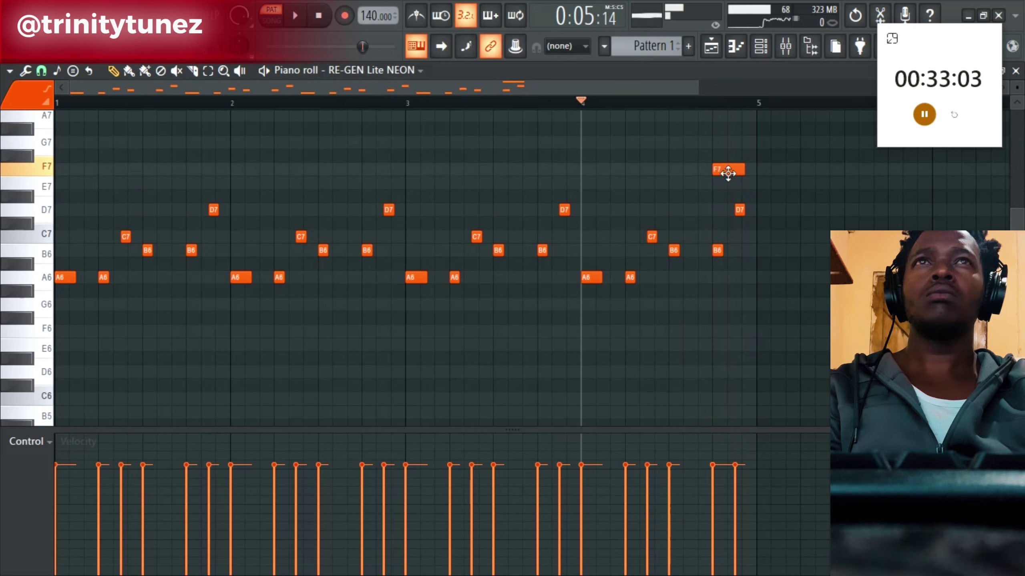
{"action": "key", "text": "space"}
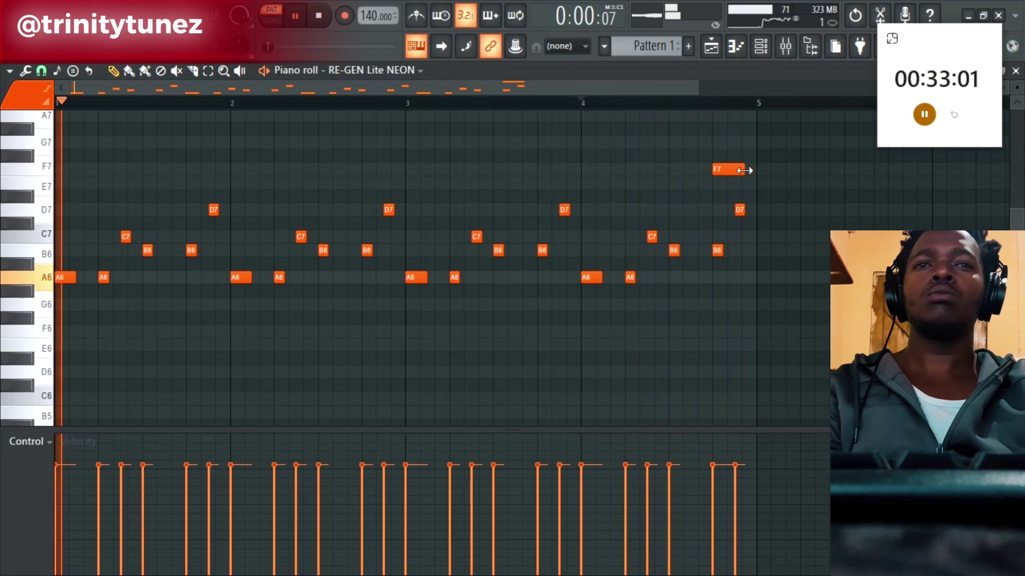
{"action": "key", "text": "space"}
Transpose the long F7 note in bar 4 down one octave, lower it to E6 and listen to the result.
{"action": "left_click", "coordinate": [729, 172], "text": "ctrl"}
{"action": "key", "text": "ctrl+Down"}
{"action": "key", "text": "space"}
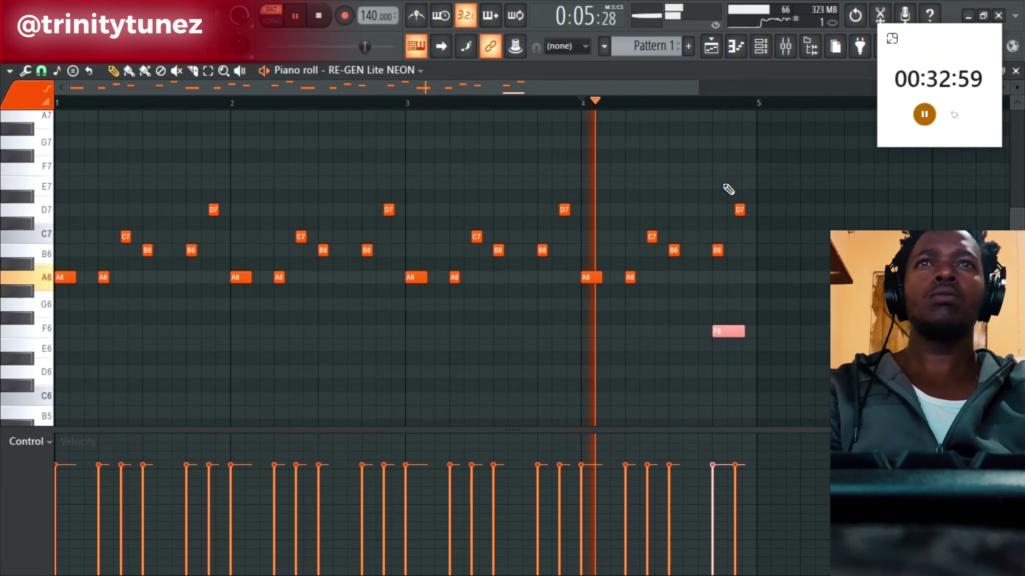
{"action": "key", "text": "space"}
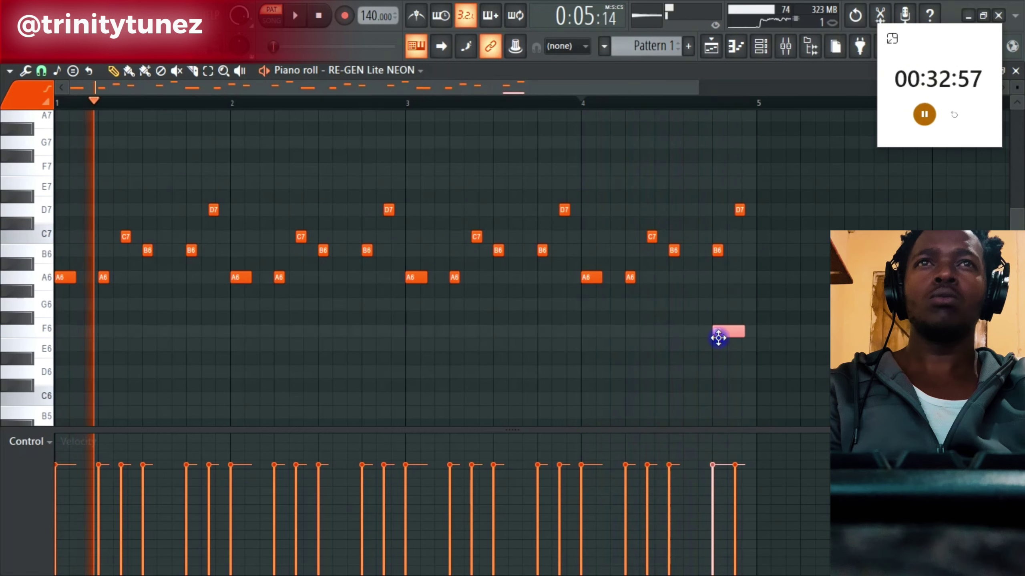
{"action": "left_click_drag", "start_coordinate": [717, 336], "coordinate": [716, 345]}
{"action": "key", "text": "space"}
{"action": "key", "text": "space"}
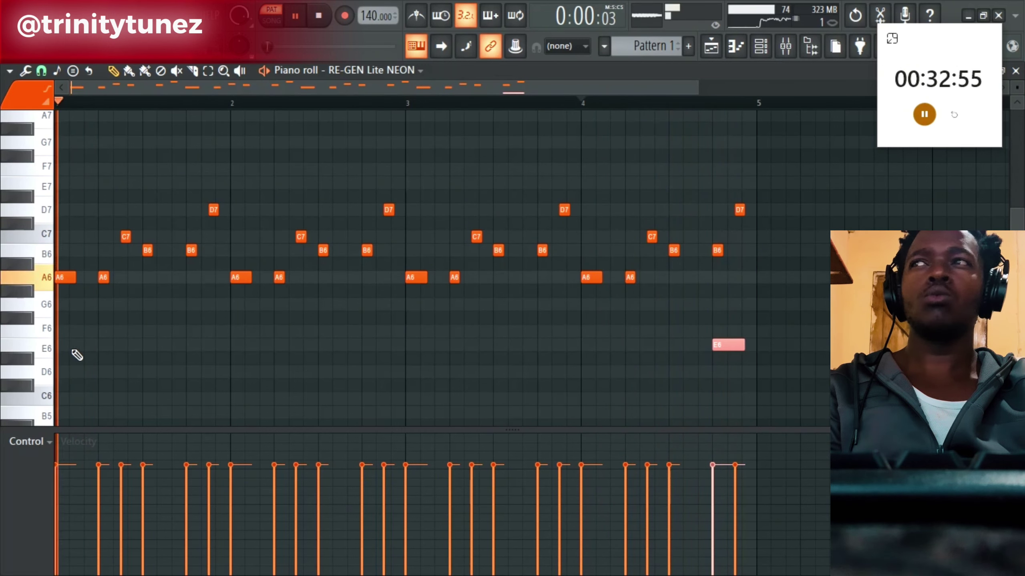
Add a low A5 note at the start of bar 1, clear the trial D6, C6 and B5 notes, and play the pattern.
{"action": "left_click", "coordinate": [68, 371]}
{"action": "left_click", "coordinate": [71, 399]}
{"action": "left_click", "coordinate": [64, 414]}
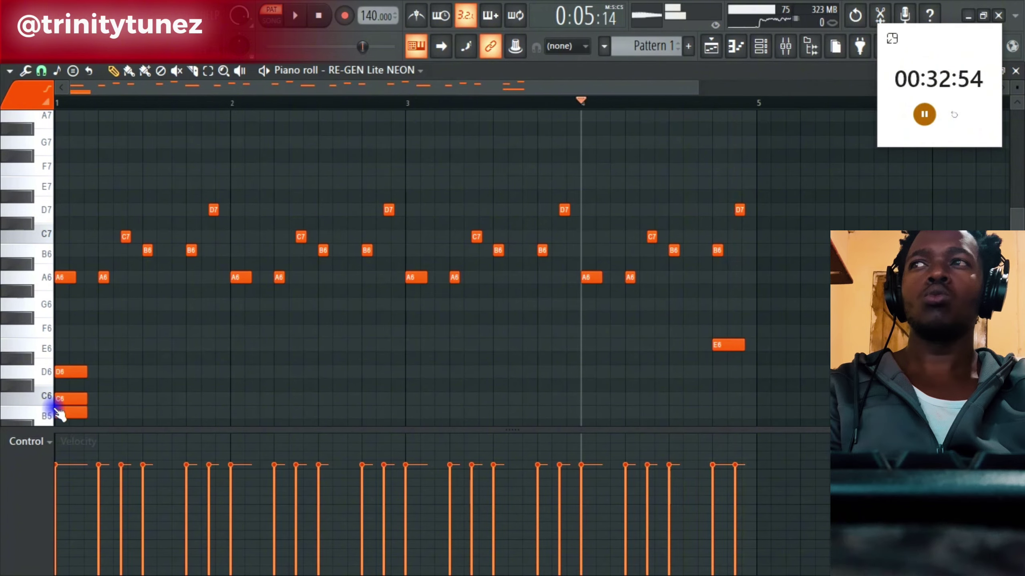
{"action": "scroll", "coordinate": [72, 403], "scroll_direction": "down", "scroll_amount": 2}
{"action": "left_click", "coordinate": [67, 359]}
{"action": "right_click", "coordinate": [79, 333]}
{"action": "key", "text": "space"}
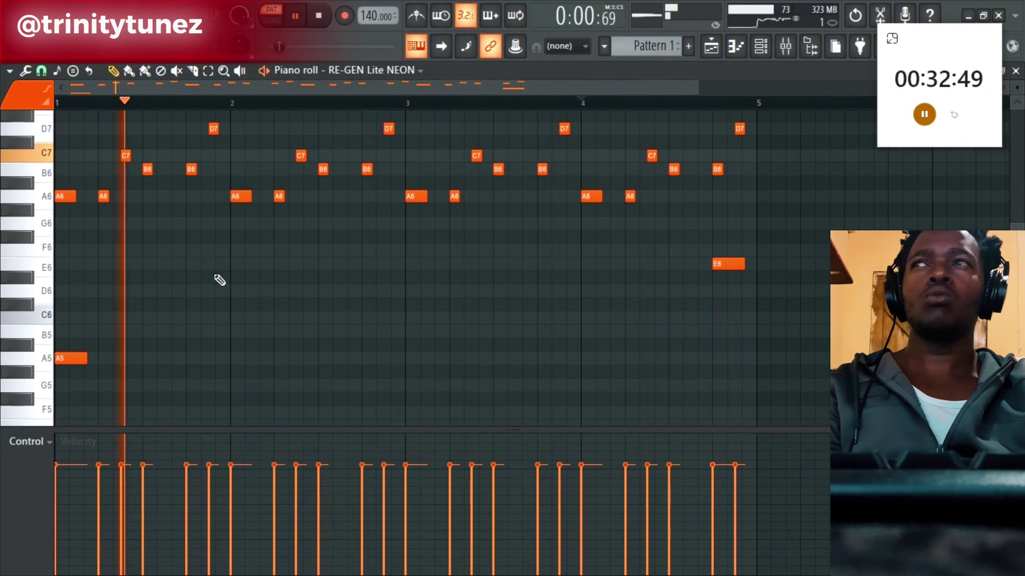
Select the low A5 and E6 notes and reduce their velocity with level scaling by lowering Multiply from its reset setting.
{"action": "left_click_drag", "start_coordinate": [780, 258], "coordinate": [75, 423]}
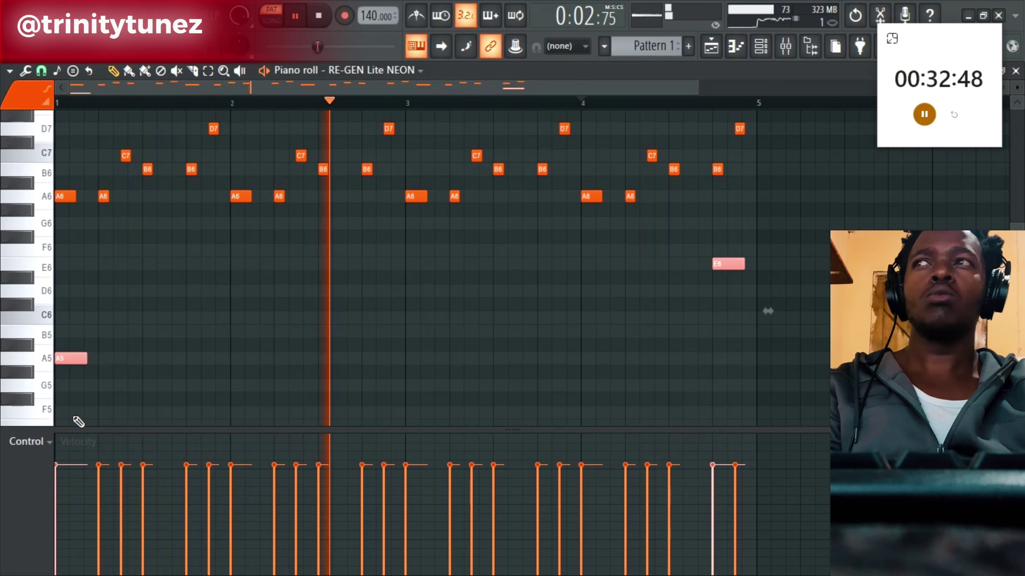
{"action": "key", "text": "alt+x"}
{"action": "left_click", "coordinate": [472, 372]}
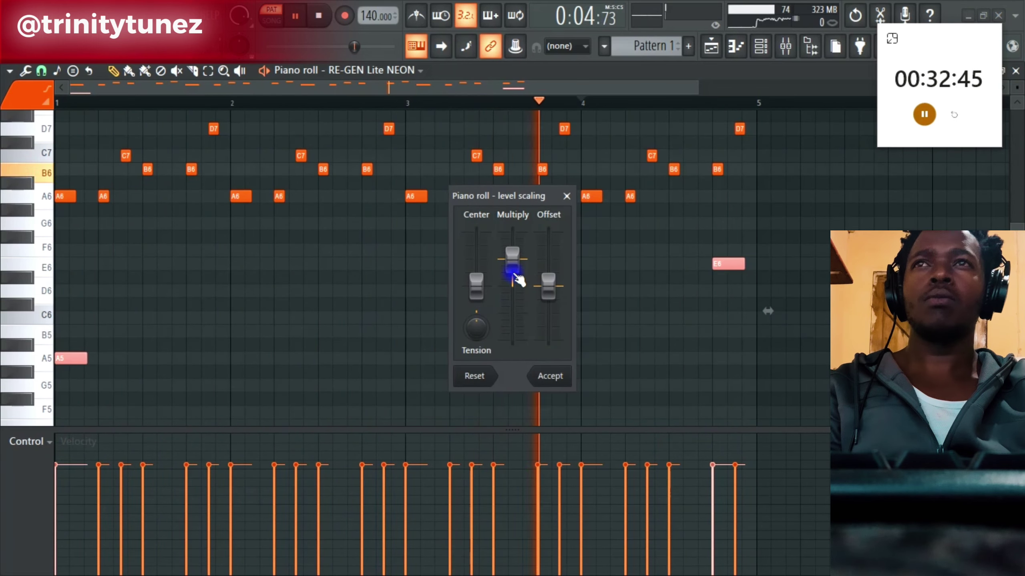
{"action": "left_click_drag", "start_coordinate": [511, 269], "coordinate": [540, 334]}
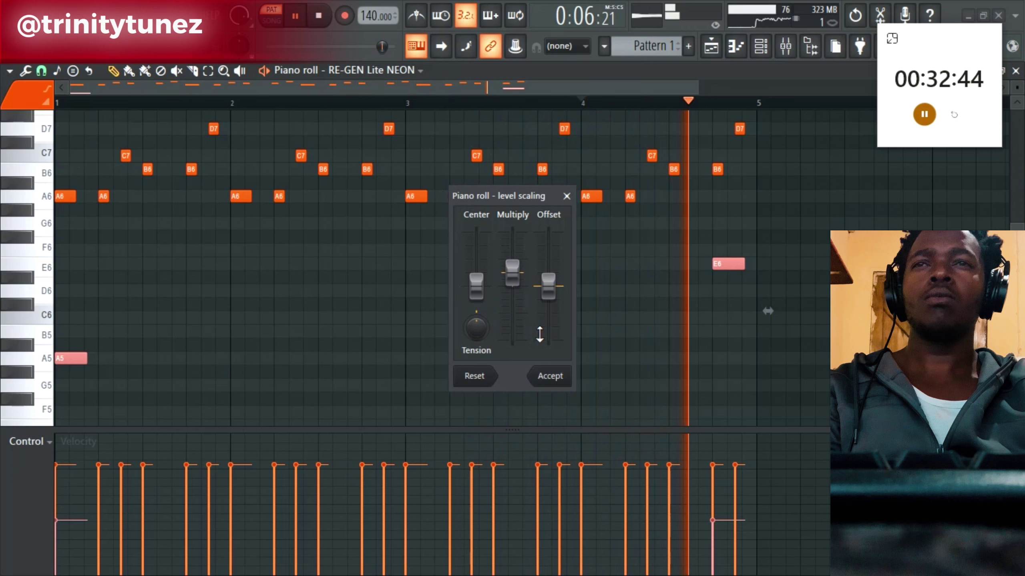
{"action": "left_click", "coordinate": [550, 376]}
{"action": "key", "text": "space"}
Close the piano roll, open the RE-GEN Lite NEON instrument and generate a new sound for the melody.
{"action": "left_click", "coordinate": [1015, 71]}
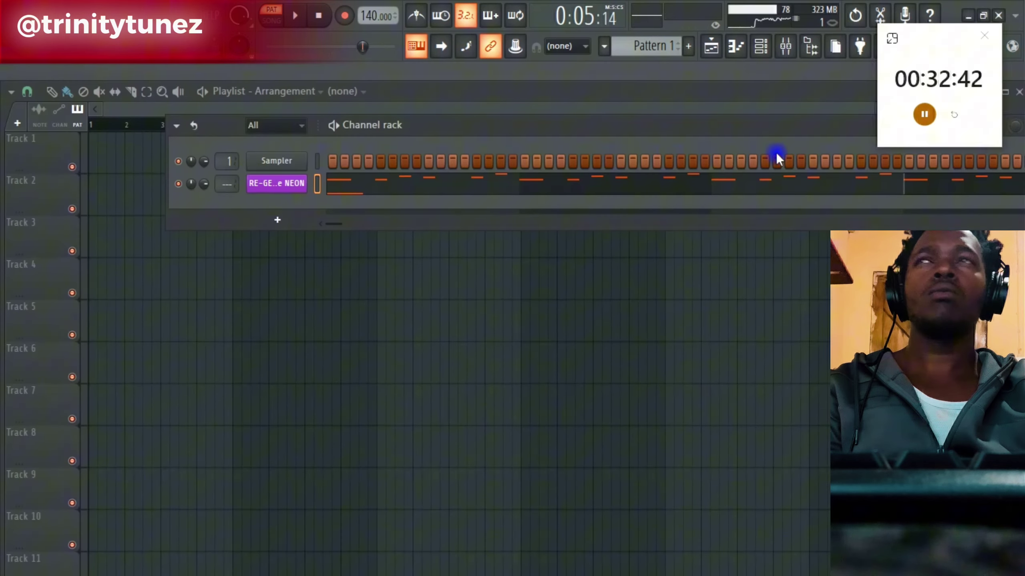
{"action": "left_click", "coordinate": [276, 183]}
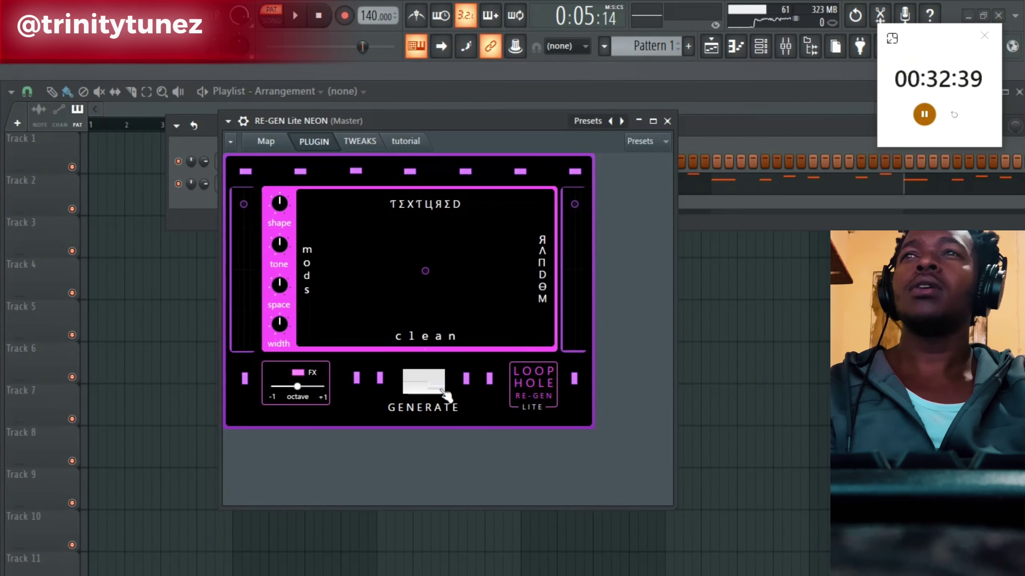
{"action": "left_click", "coordinate": [429, 381]}
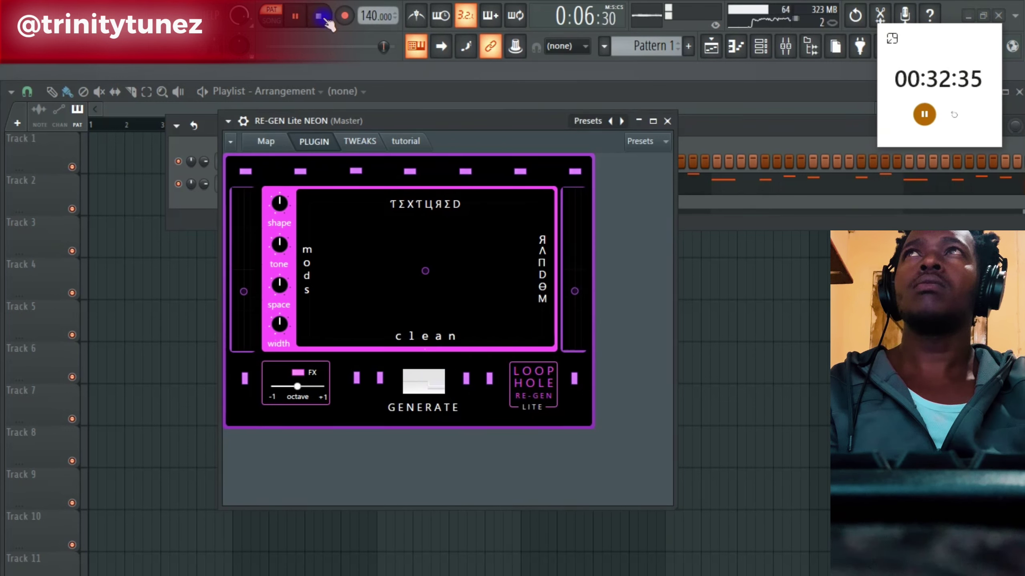
Generate another RE-GEN Lite NEON sound for the melody while the pattern plays and close the instrument.
{"action": "left_click", "coordinate": [418, 206]}
{"action": "left_click", "coordinate": [423, 381]}
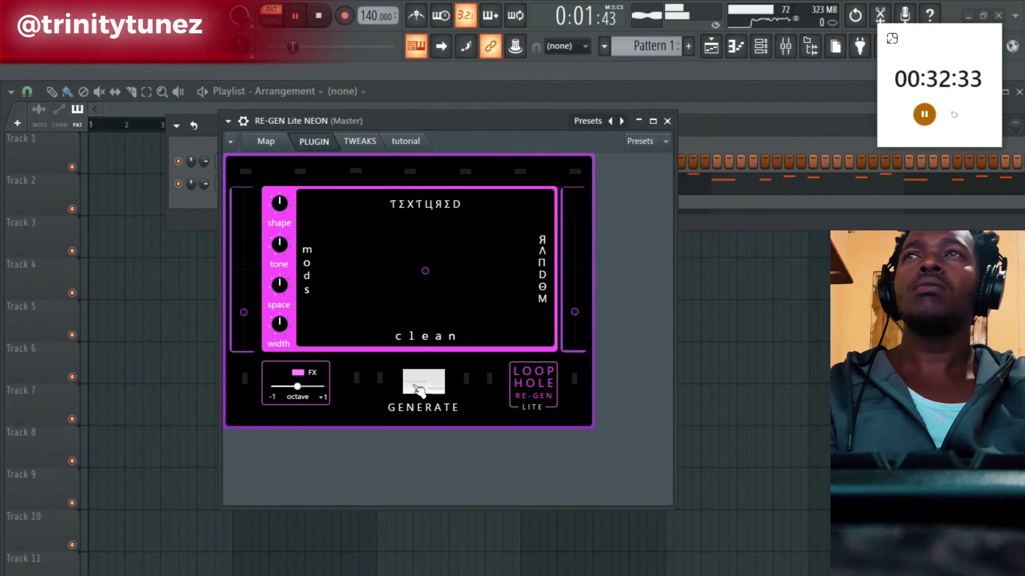
{"action": "key", "text": "space"}
{"action": "left_click", "coordinate": [667, 122]}
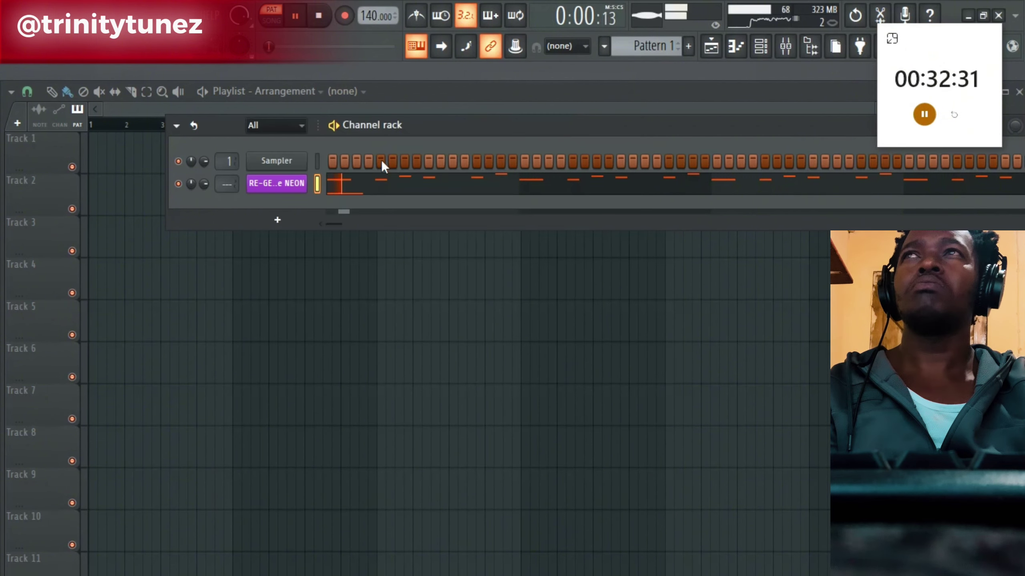
Show the playlist and place Pattern 1 at the start of Track 1.
{"action": "left_click", "coordinate": [710, 45]}
{"action": "left_click", "coordinate": [819, 169]}
{"action": "left_click_drag", "start_coordinate": [819, 169], "coordinate": [62, 164]}
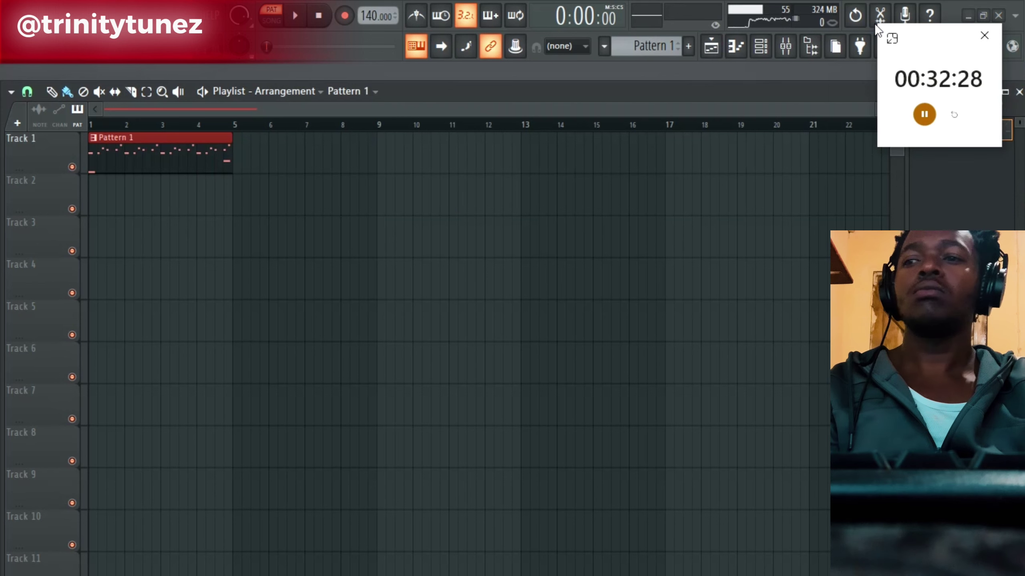
{"action": "left_click_drag", "start_coordinate": [876, 26], "coordinate": [864, 14]}
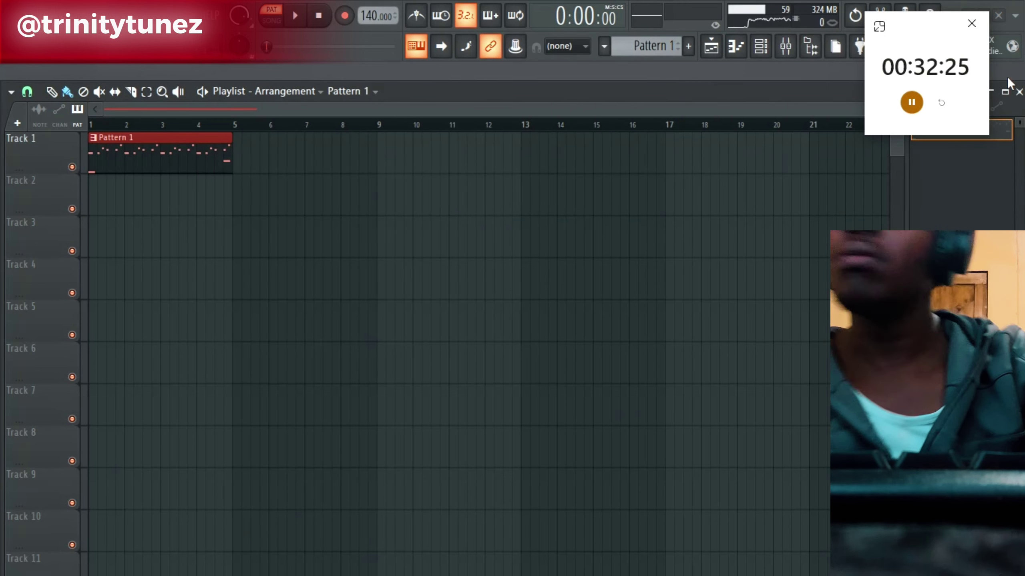
Render Pattern 1 in place to a WAV audio clip and place the pattern again at the start of Track 2.
{"action": "right_click", "coordinate": [1000, 130]}
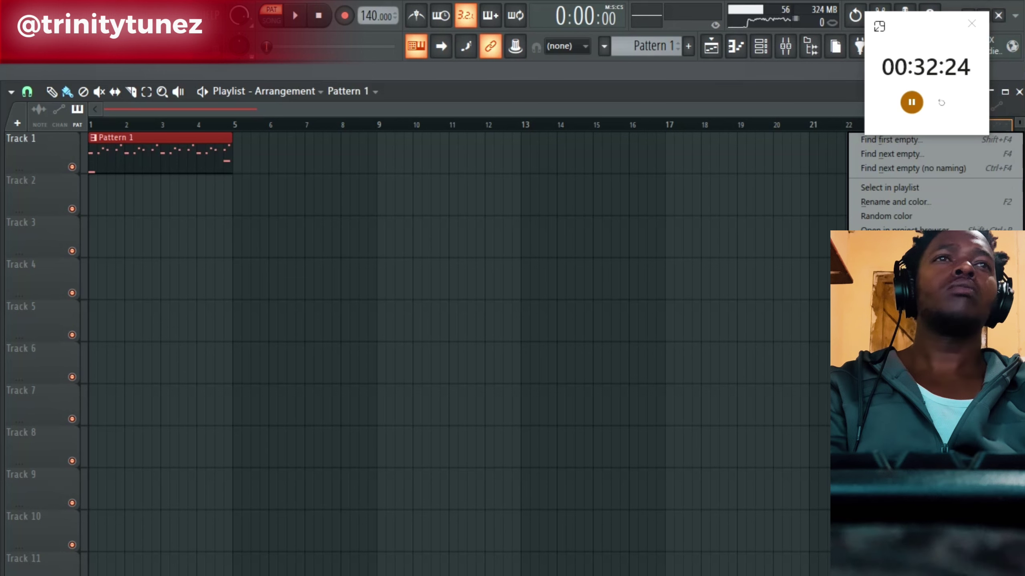
{"action": "left_click", "coordinate": [760, 415]}
{"action": "key", "text": "ctrl+r"}
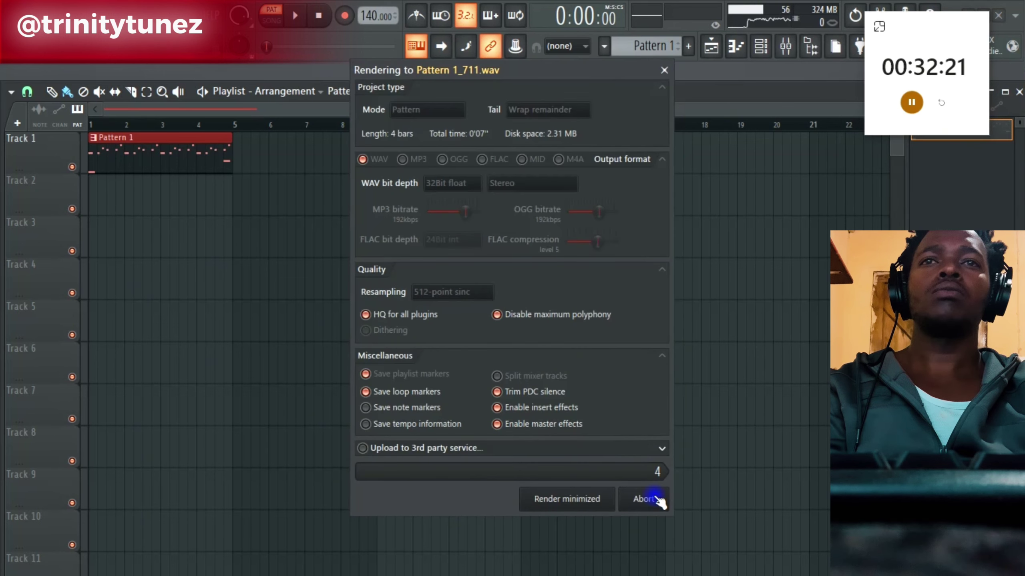
{"action": "left_click", "coordinate": [655, 499]}
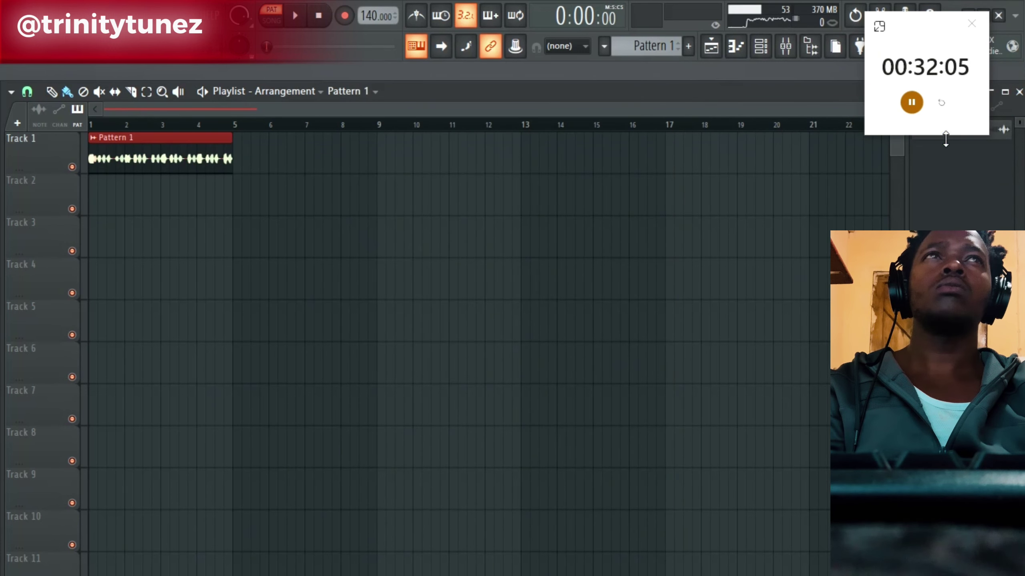
{"action": "left_click_drag", "start_coordinate": [930, 27], "coordinate": [60, 65]}
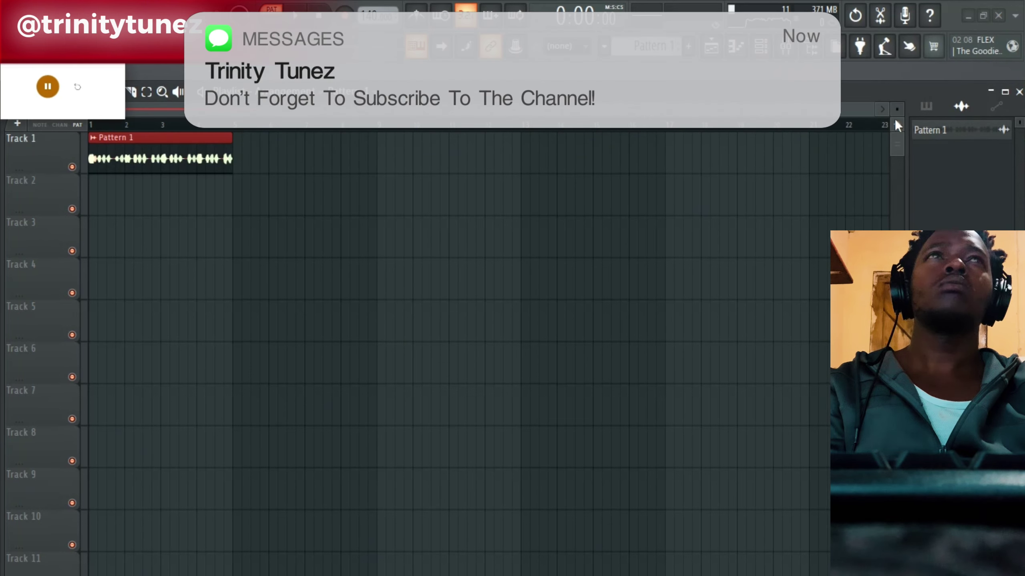
{"action": "left_click_drag", "start_coordinate": [915, 130], "coordinate": [121, 213]}
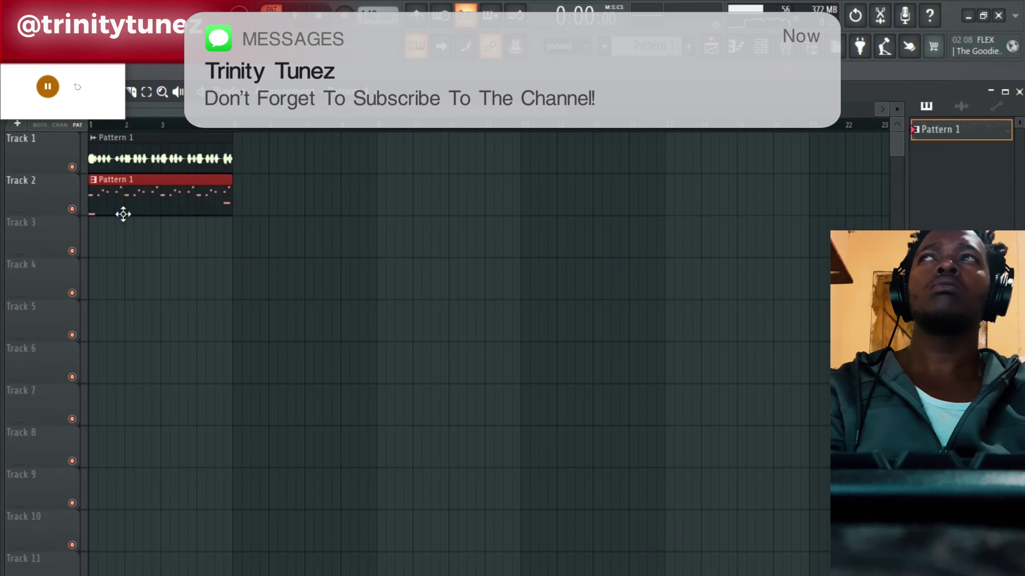
Filter the channel rack to Unsorted channels and open the RE-GEN Lite NEON instrument.
{"action": "left_click", "coordinate": [762, 47]}
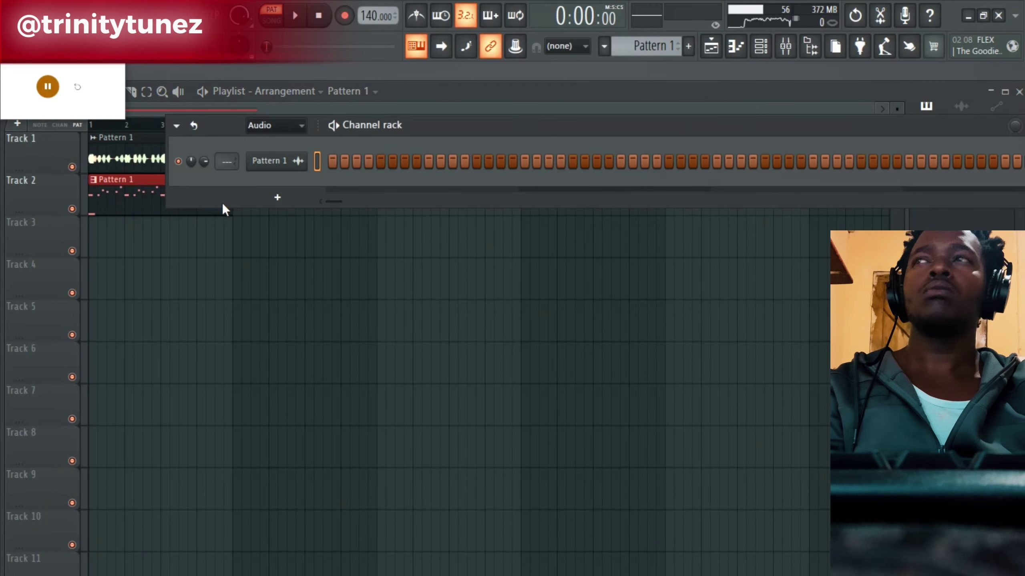
{"action": "left_click", "coordinate": [276, 125]}
{"action": "left_click", "coordinate": [268, 177]}
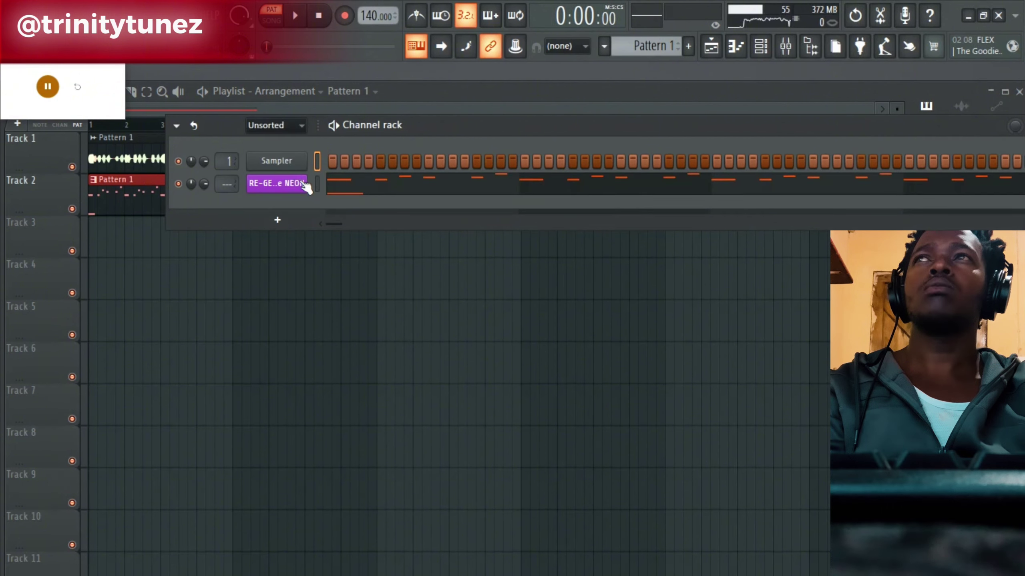
{"action": "right_click", "coordinate": [299, 184]}
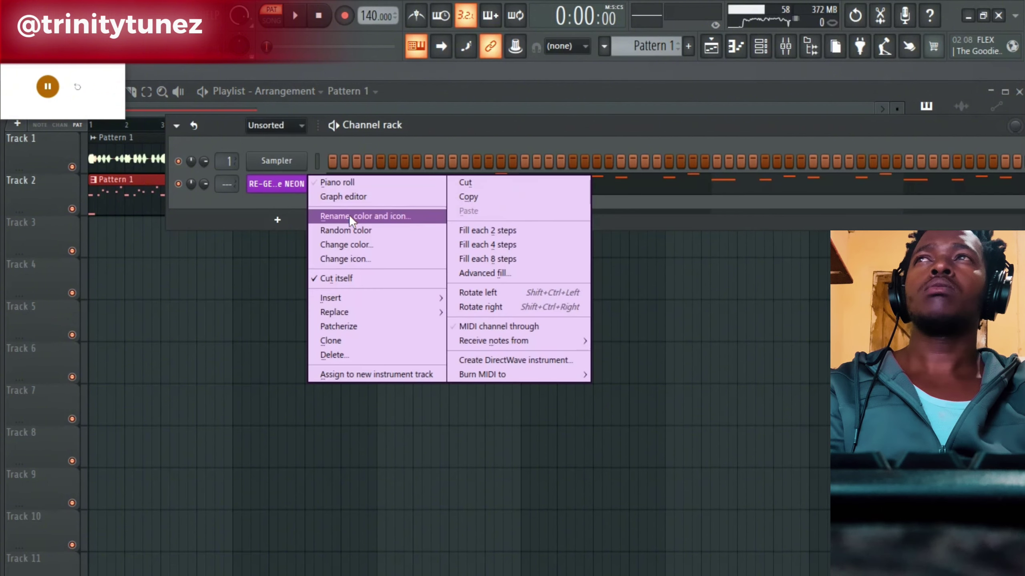
{"action": "left_click", "coordinate": [277, 202]}
{"action": "left_click", "coordinate": [279, 188]}
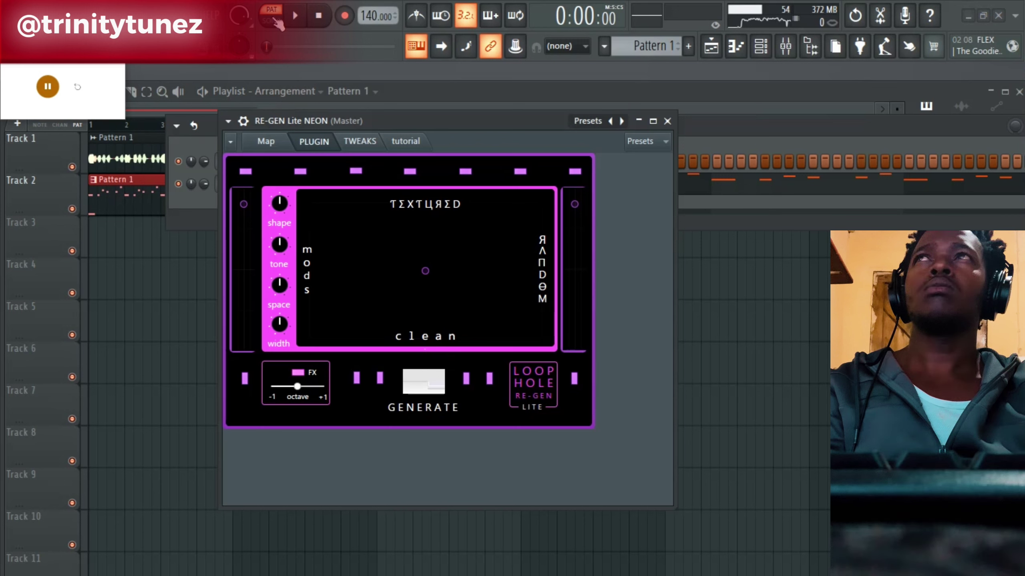
Play the pattern and generate several new RE-GEN Lite NEON sounds to find one for a second layer.
{"action": "left_click", "coordinate": [297, 16]}
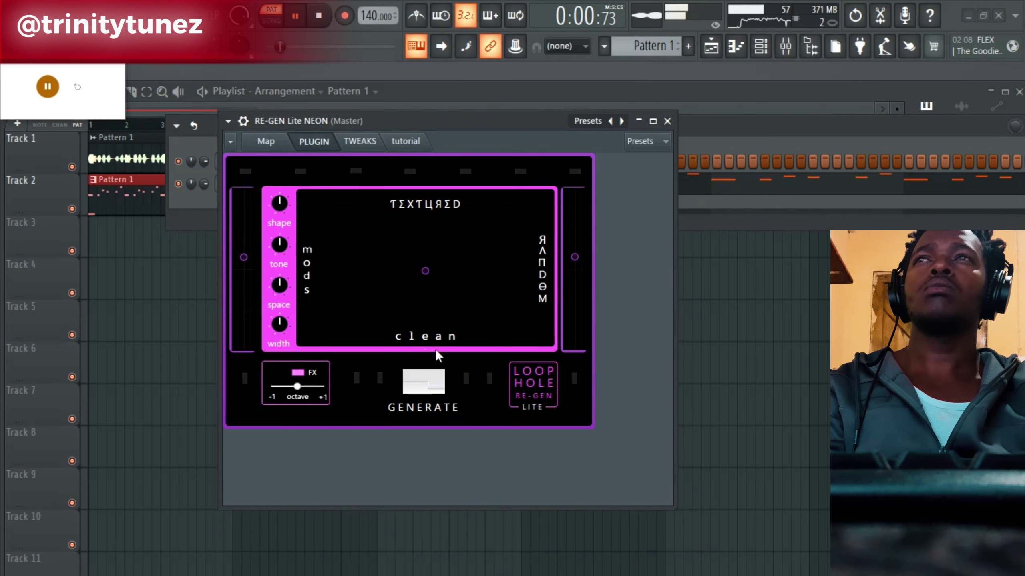
{"action": "key", "text": "space"}
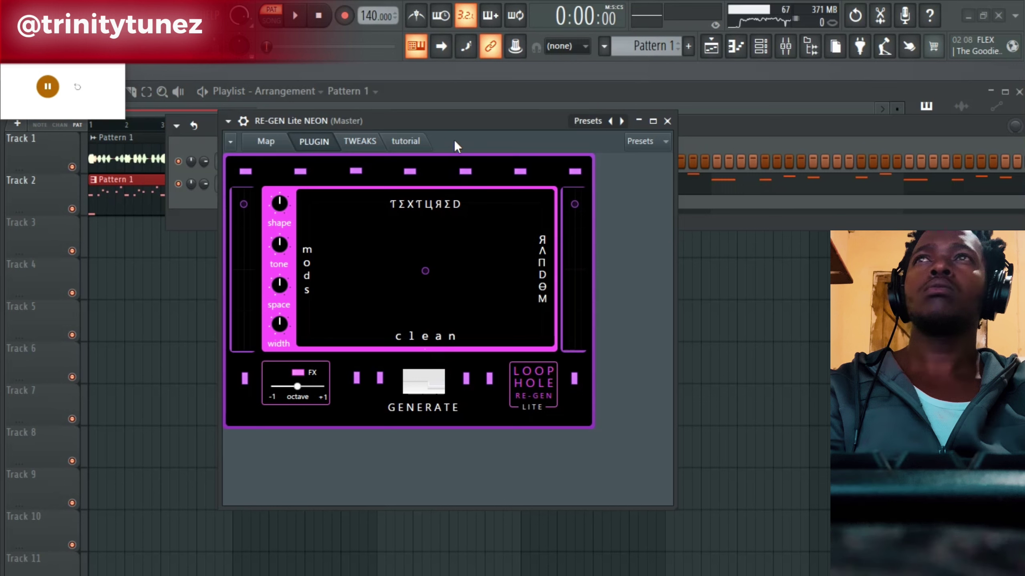
{"action": "key", "text": "space"}
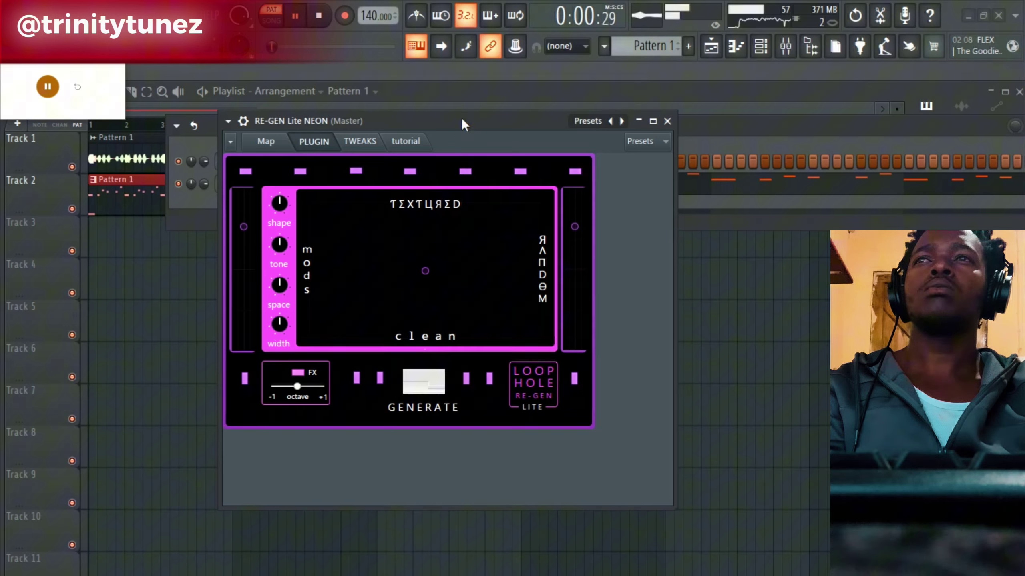
{"action": "left_click", "coordinate": [424, 379]}
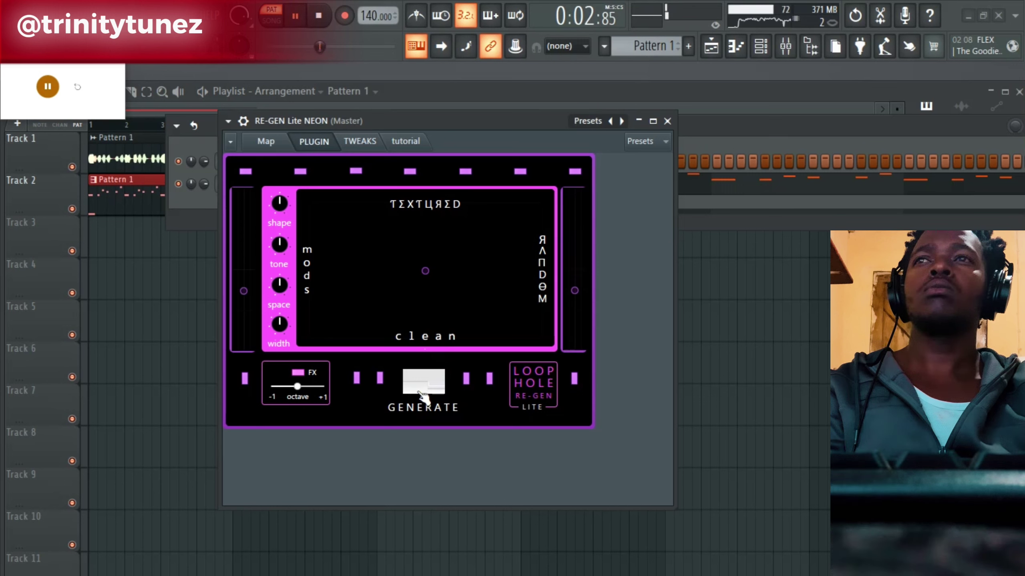
{"action": "left_click", "coordinate": [423, 392]}
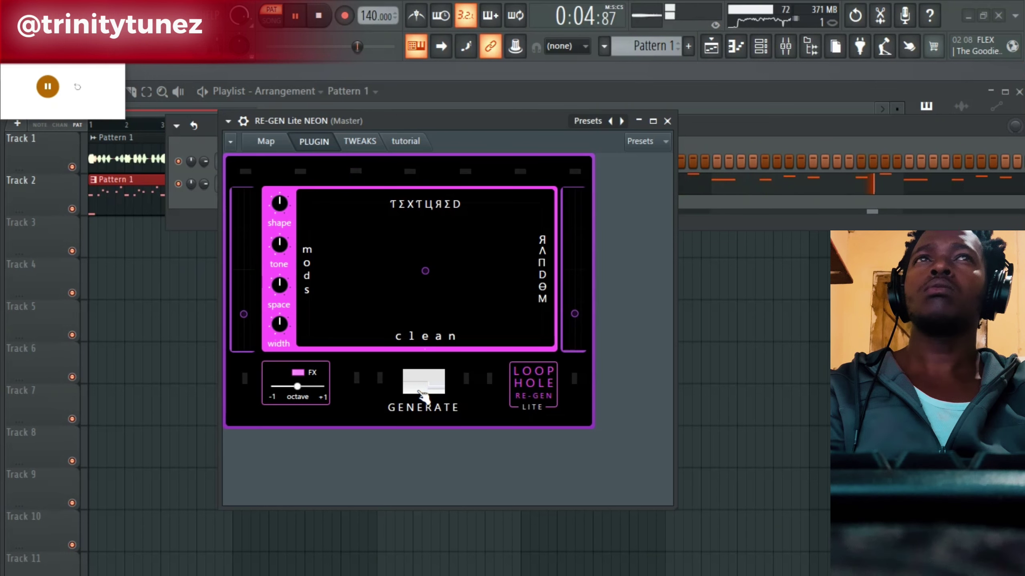
{"action": "left_click", "coordinate": [423, 391]}
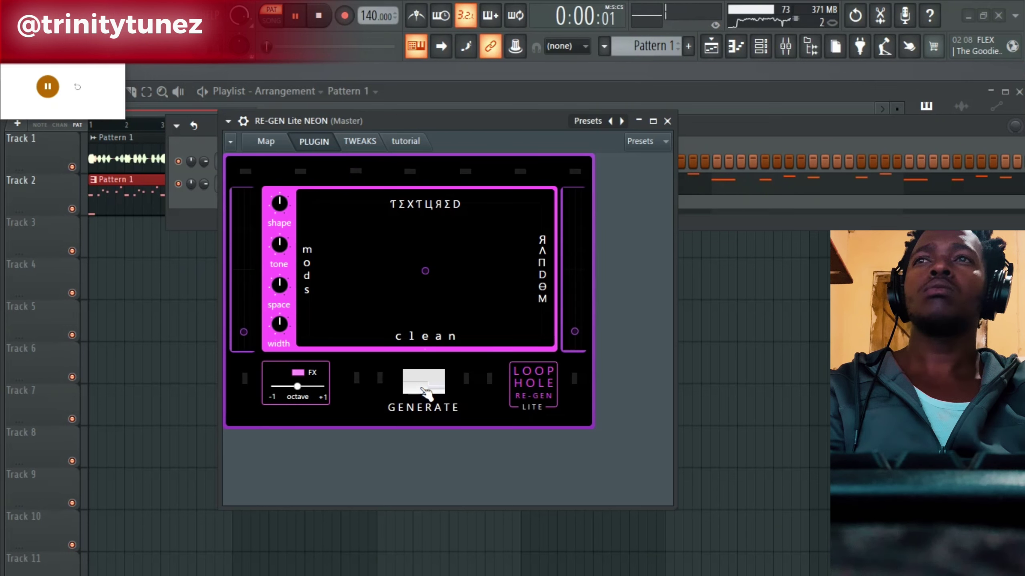
Close the instrument and transpose all melody notes up one octave in its piano roll.
{"action": "left_click", "coordinate": [667, 121]}
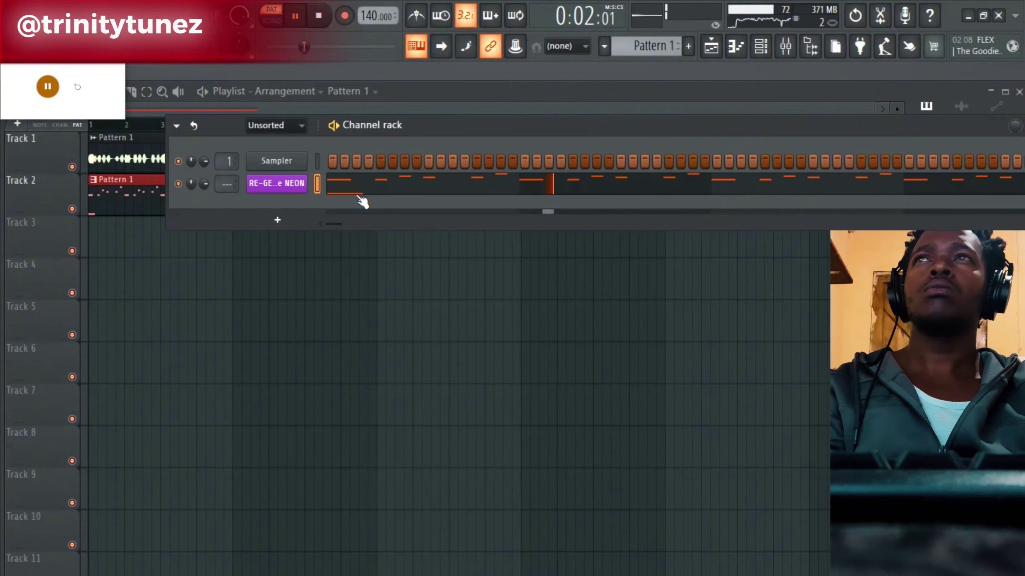
{"action": "left_click", "coordinate": [387, 182]}
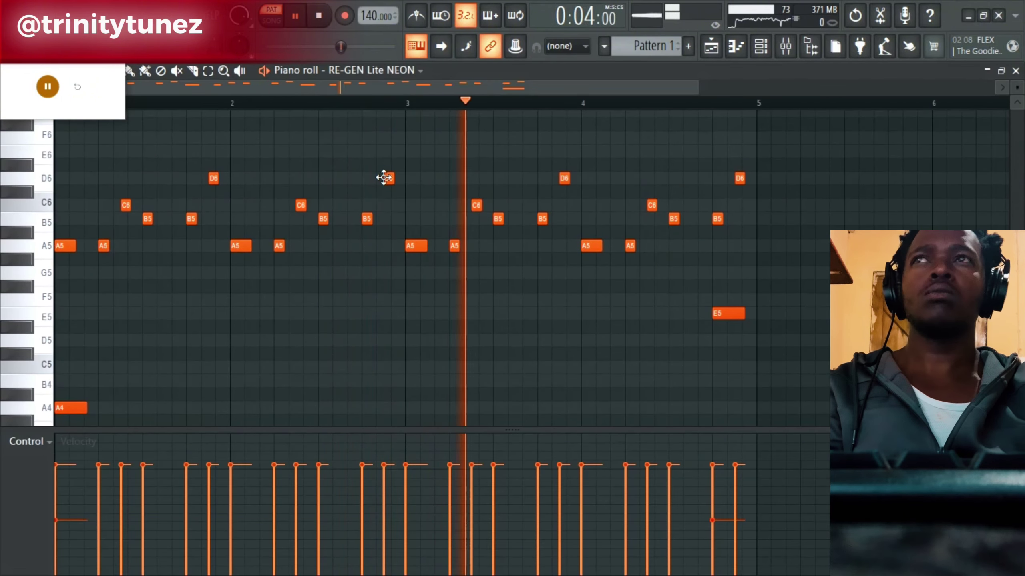
{"action": "key", "text": "ctrl+Up"}
{"action": "key", "text": "ctrl+Up"}
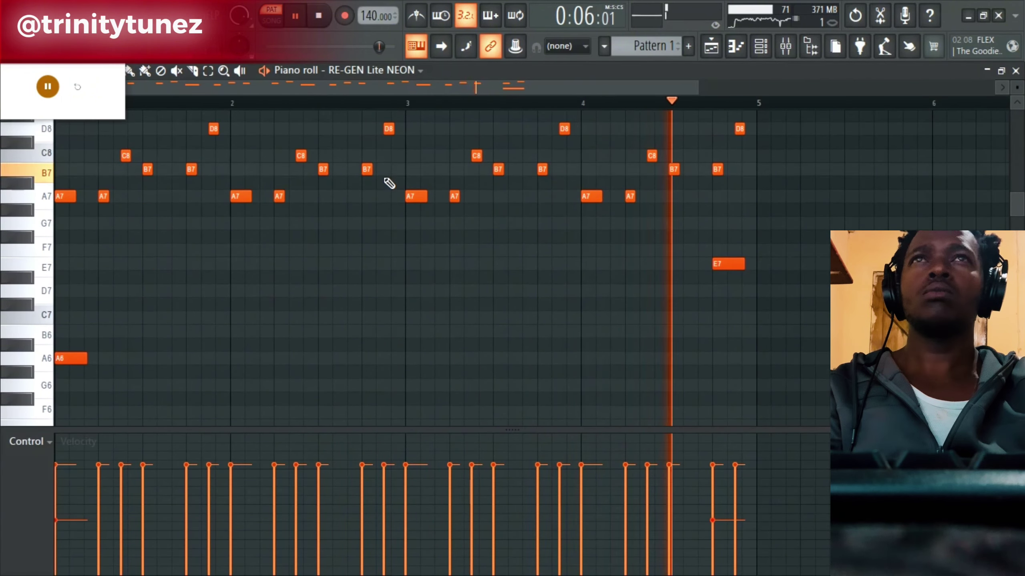
{"action": "key", "text": "ctrl+Down"}
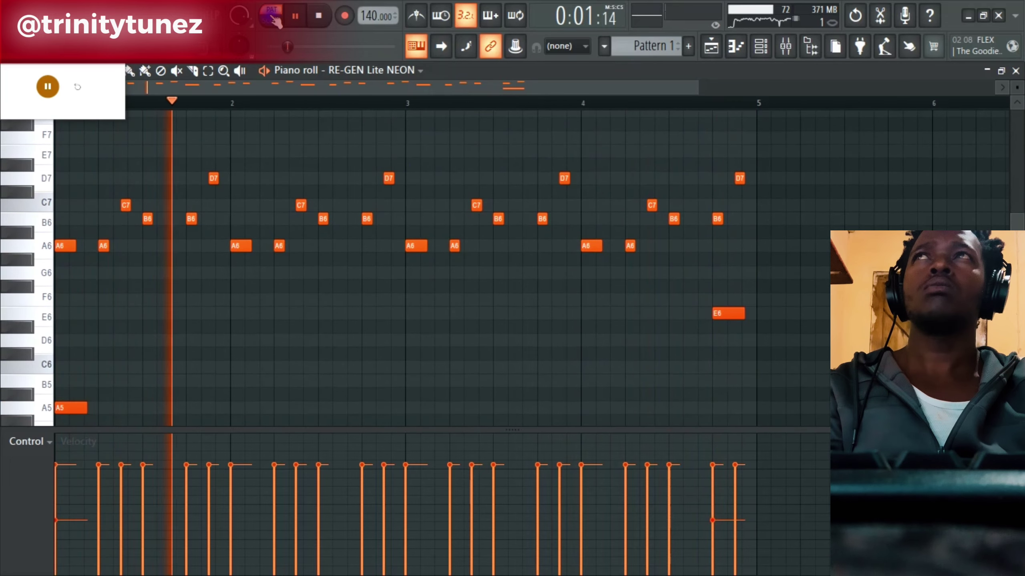
Switch playback to song mode, bring up the channel rack and stop playback.
{"action": "left_click", "coordinate": [271, 16]}
{"action": "left_click", "coordinate": [763, 47]}
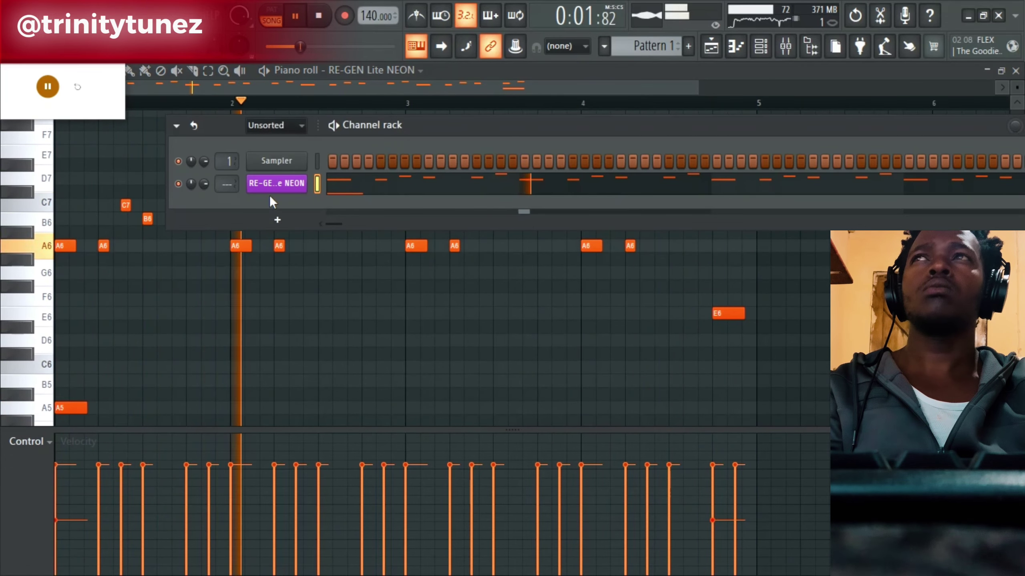
{"action": "key", "text": "space"}
Render the transposed Pattern 1 to an audio clip and place the pattern again at the start of Track 3.
{"action": "left_click", "coordinate": [711, 47]}
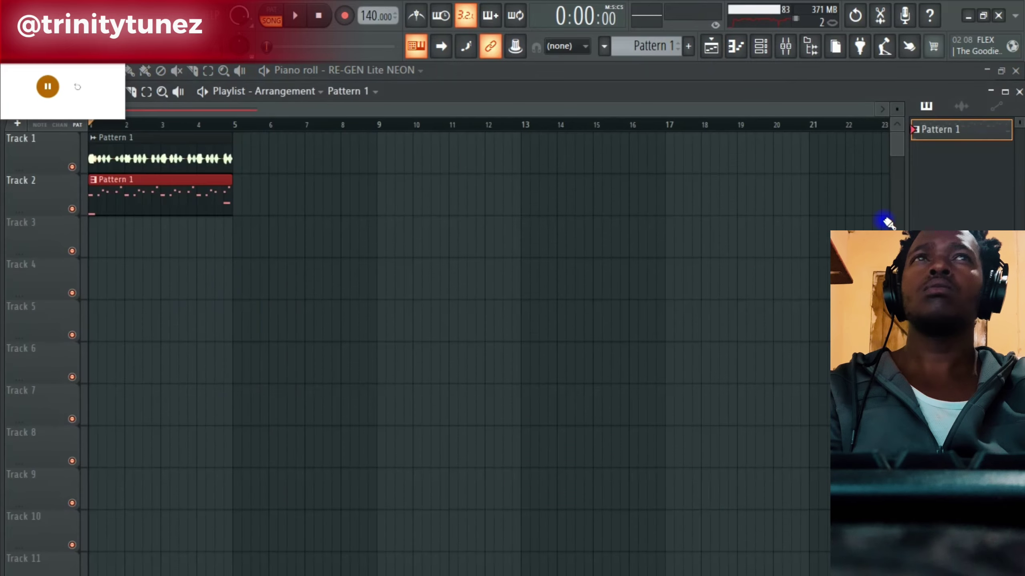
{"action": "right_click", "coordinate": [947, 131]}
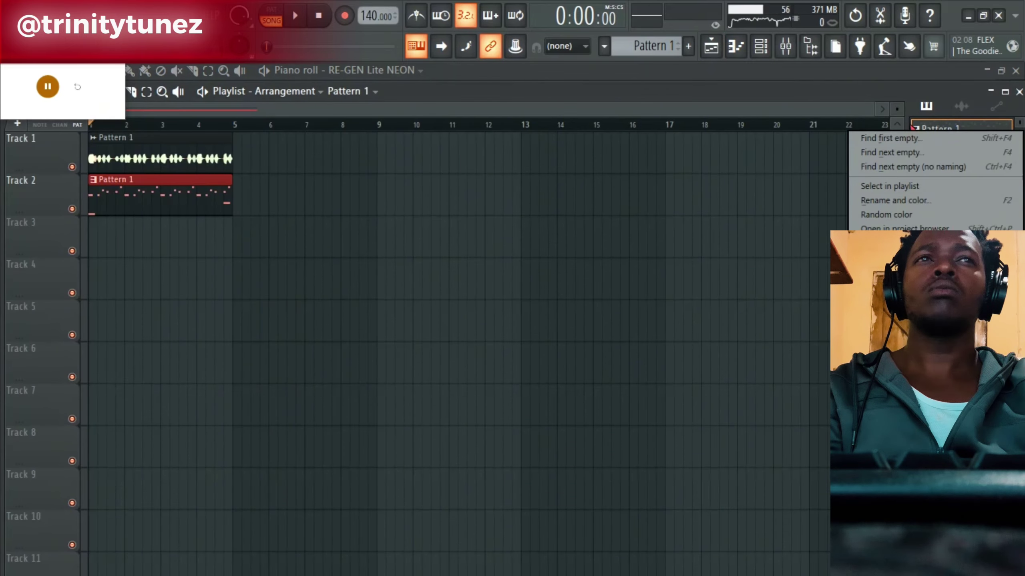
{"action": "left_click", "coordinate": [904, 366]}
{"action": "left_click", "coordinate": [634, 500]}
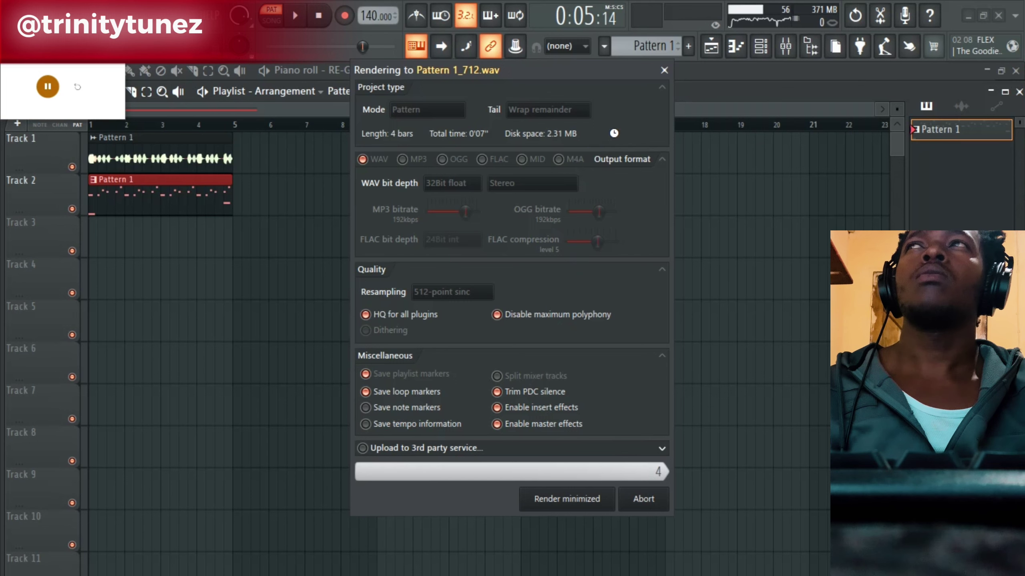
{"action": "left_click", "coordinate": [927, 108]}
{"action": "left_click_drag", "start_coordinate": [936, 130], "coordinate": [52, 256]}
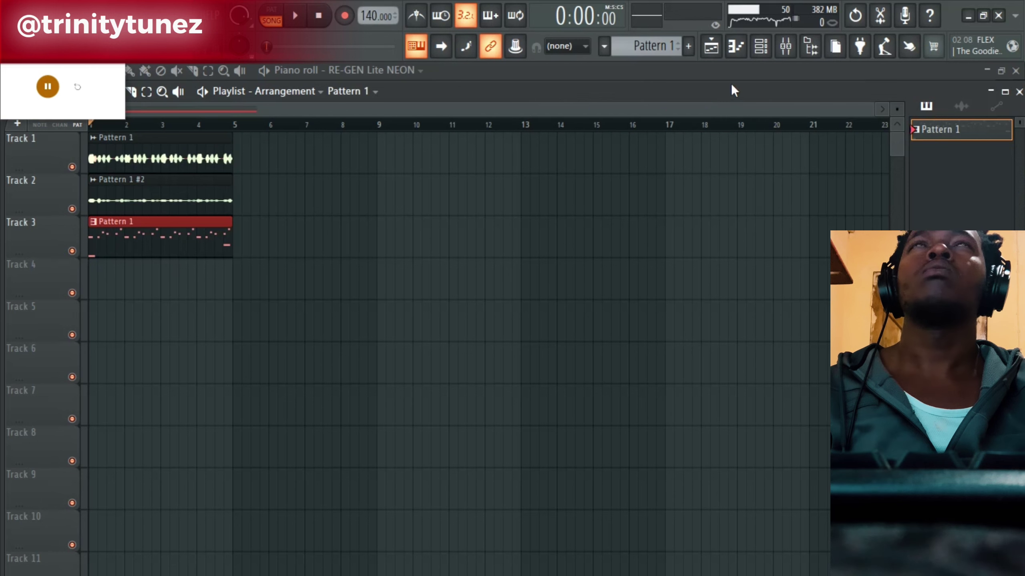
Add an FL Keys channel to the Unsorted group of the channel rack and close its window once loaded.
{"action": "left_click", "coordinate": [761, 46]}
{"action": "left_click", "coordinate": [262, 129]}
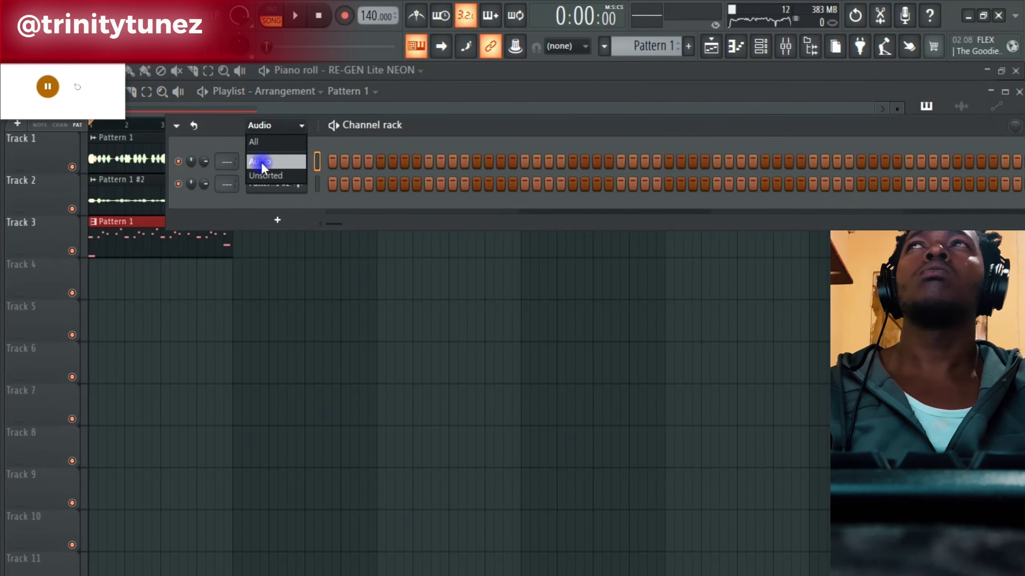
{"action": "left_click", "coordinate": [261, 161]}
{"action": "left_click", "coordinate": [277, 220]}
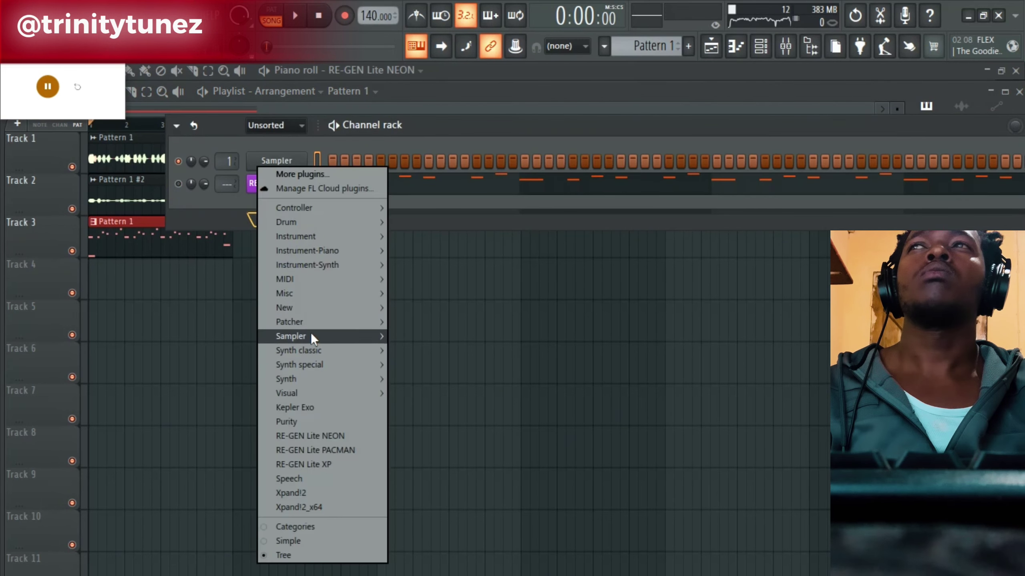
{"action": "mouse_move", "coordinate": [308, 292]}
{"action": "left_click", "coordinate": [409, 329]}
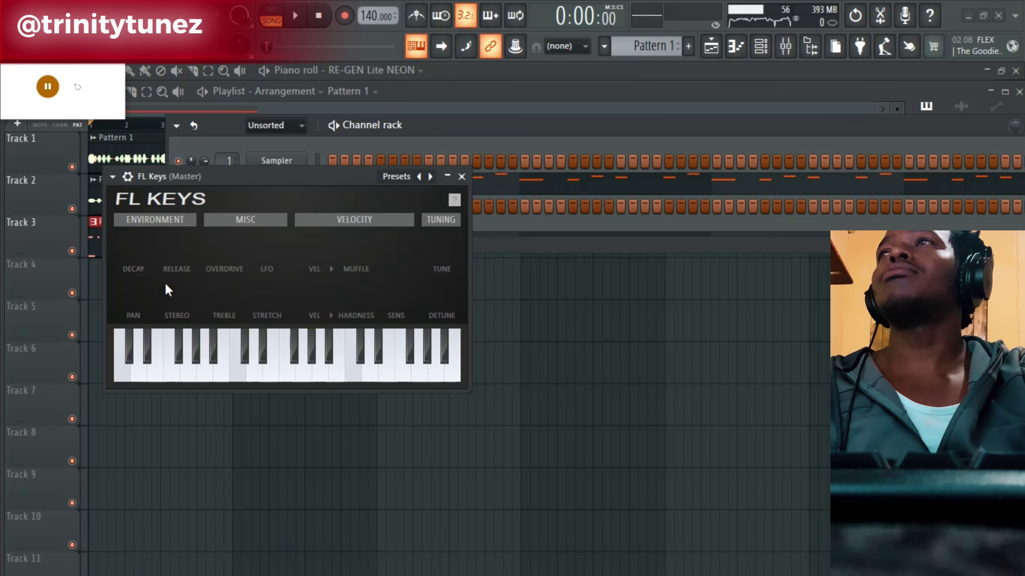
{"action": "left_click", "coordinate": [165, 263]}
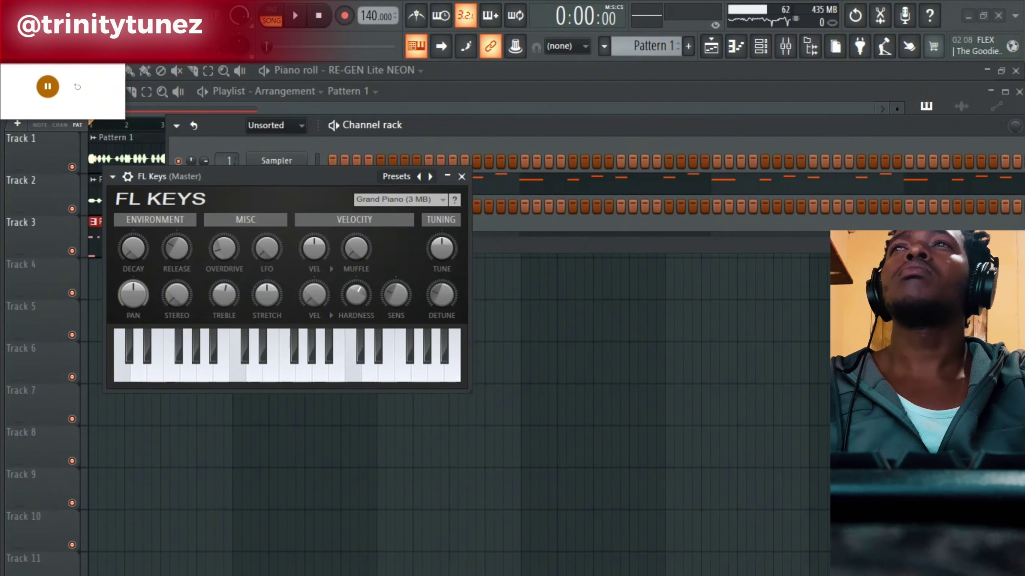
{"action": "left_click", "coordinate": [461, 177]}
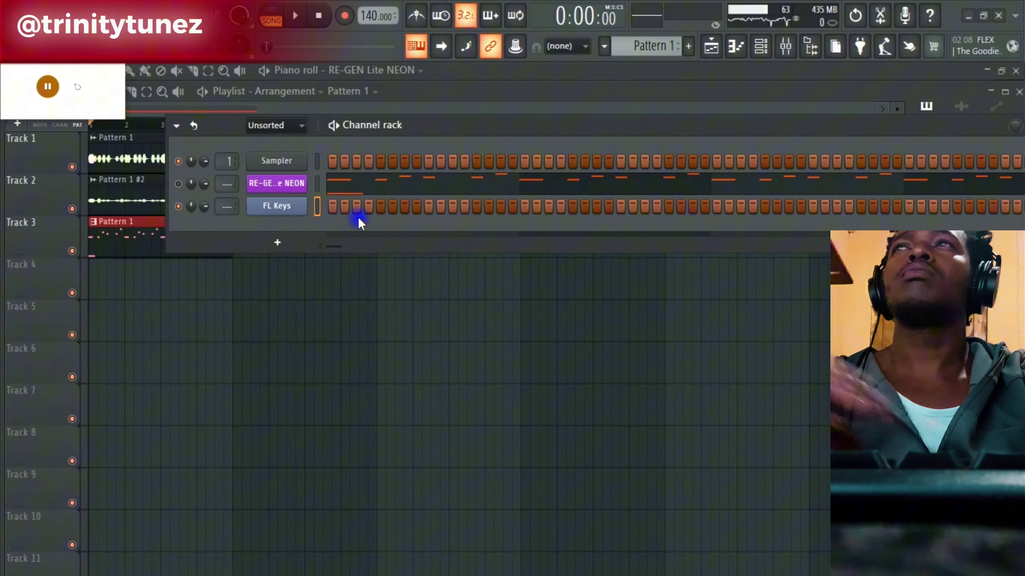
Play the arrangement briefly, open the FL Keys piano roll and add an A5 note at the start of bar 1.
{"action": "key", "text": "space"}
{"action": "right_click", "coordinate": [266, 208]}
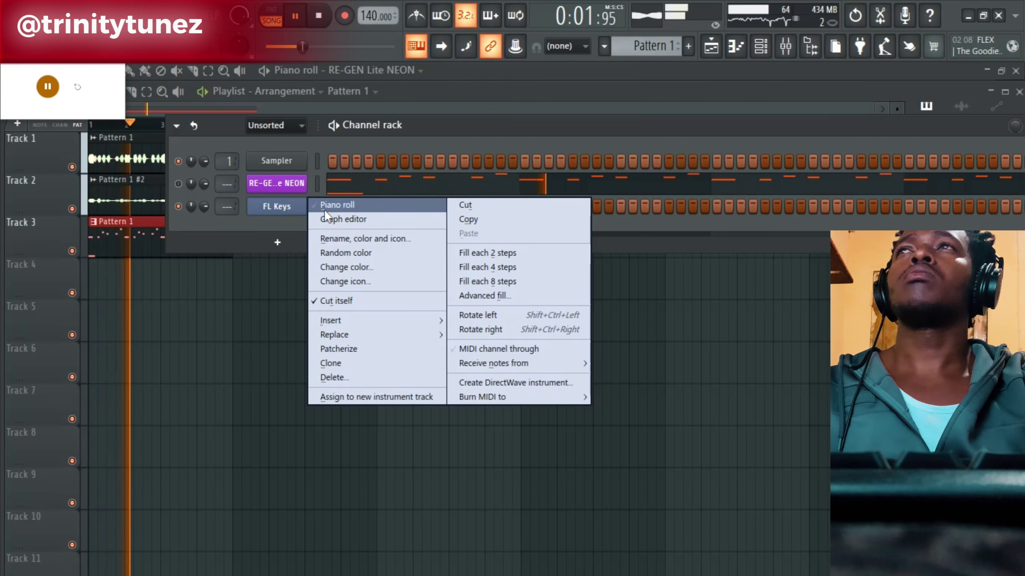
{"action": "left_click", "coordinate": [329, 205]}
{"action": "key", "text": "space"}
{"action": "left_click_drag", "start_coordinate": [172, 381], "coordinate": [22, 408]}
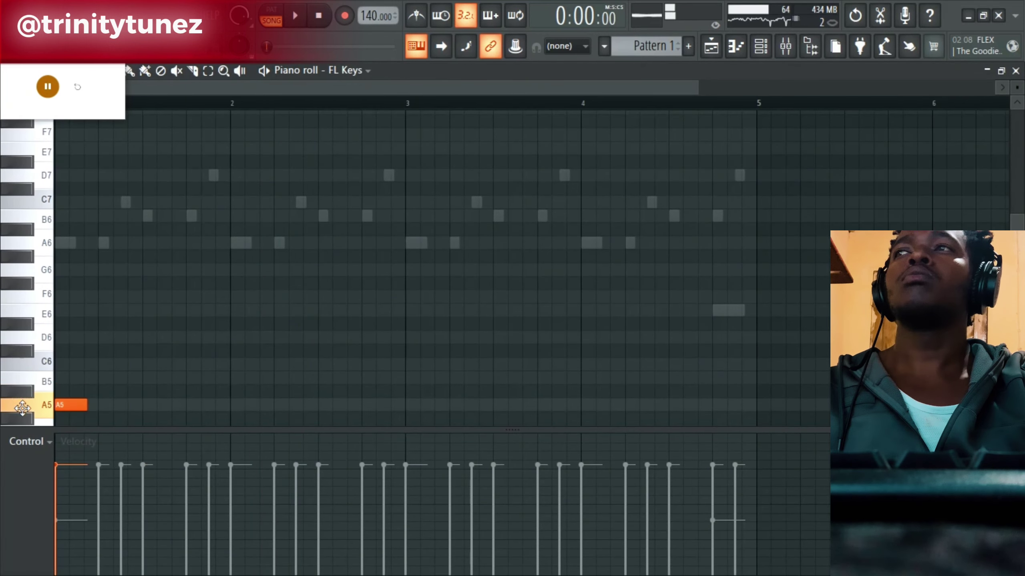
Extend the A5 note from bar 1 to the start of bar 3 and add a second A5 note spanning bars 3 and 4.
{"action": "scroll", "coordinate": [88, 384], "scroll_direction": "down", "scroll_amount": 2}
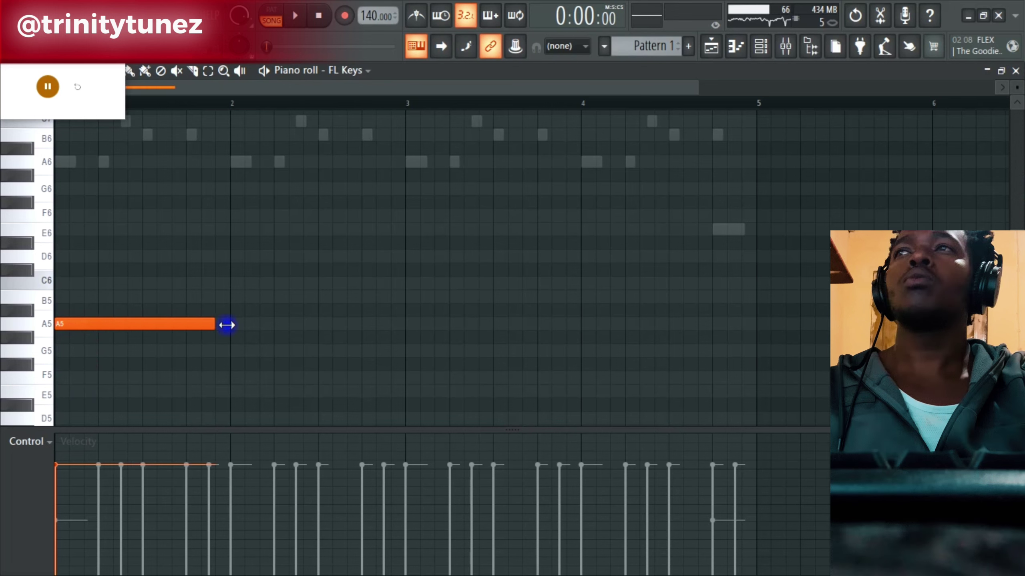
{"action": "key", "text": "space"}
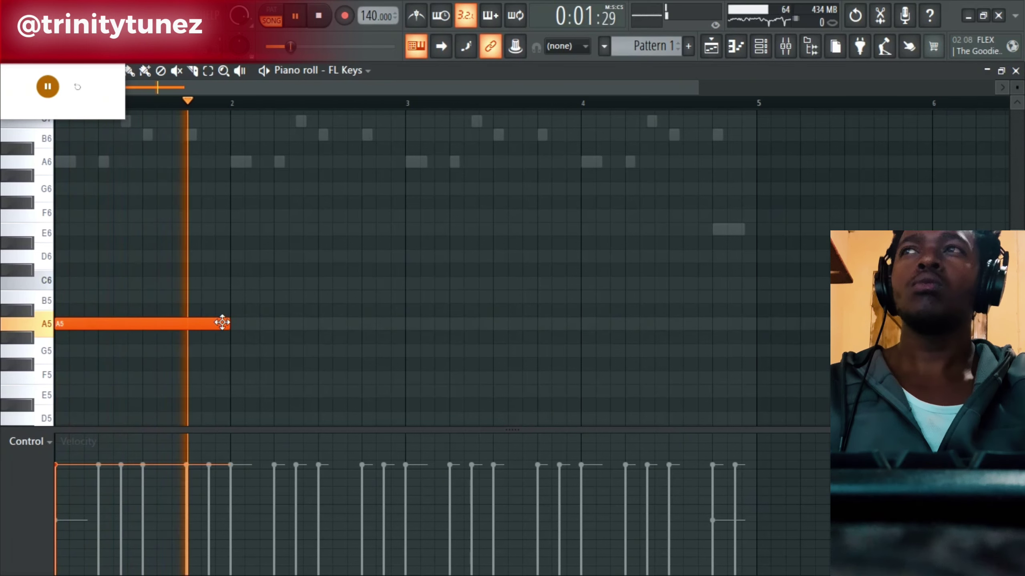
{"action": "left_click_drag", "start_coordinate": [236, 322], "coordinate": [401, 333]}
{"action": "left_click", "coordinate": [407, 322]}
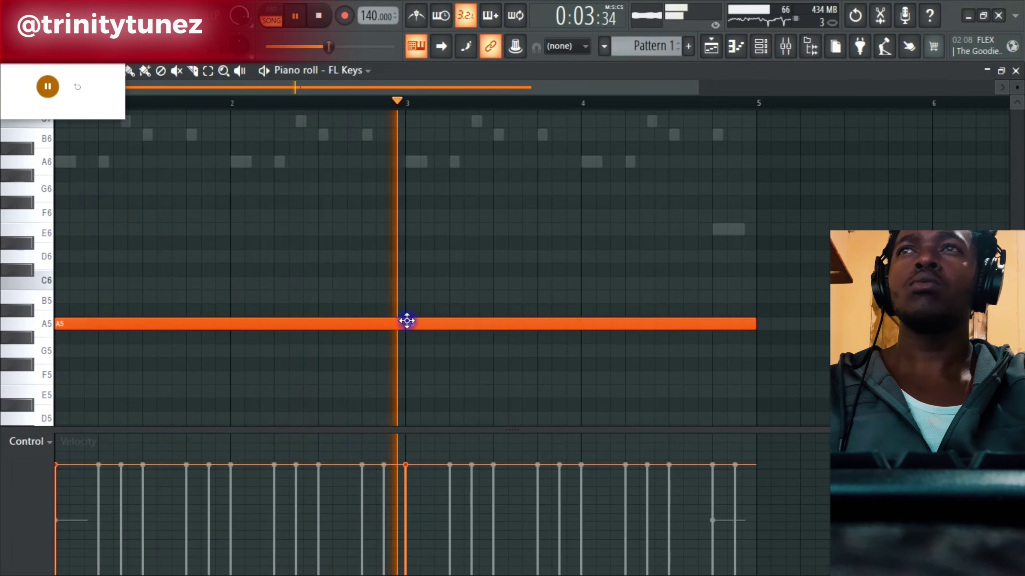
Transpose both long notes down two octaves to A3 and restart playback.
{"action": "key", "text": "space"}
{"action": "key", "text": "ctrl+Down"}
{"action": "key", "text": "ctrl+Down"}
{"action": "key", "text": "space"}
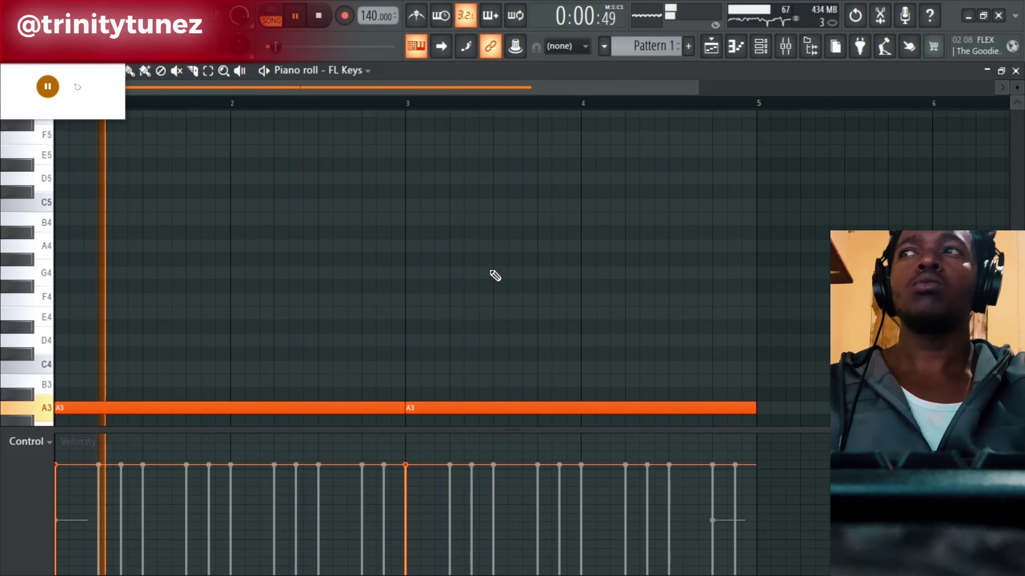
Lower both long notes semitone by semitone to A2, restarting playback to audition the pitches along the way.
{"action": "key", "text": "space"}
{"action": "key", "text": "shift+Down"}
{"action": "key", "text": "shift+Down"}
{"action": "key", "text": "space"}
{"action": "key", "text": "space"}
{"action": "key", "text": "shift+Down"}
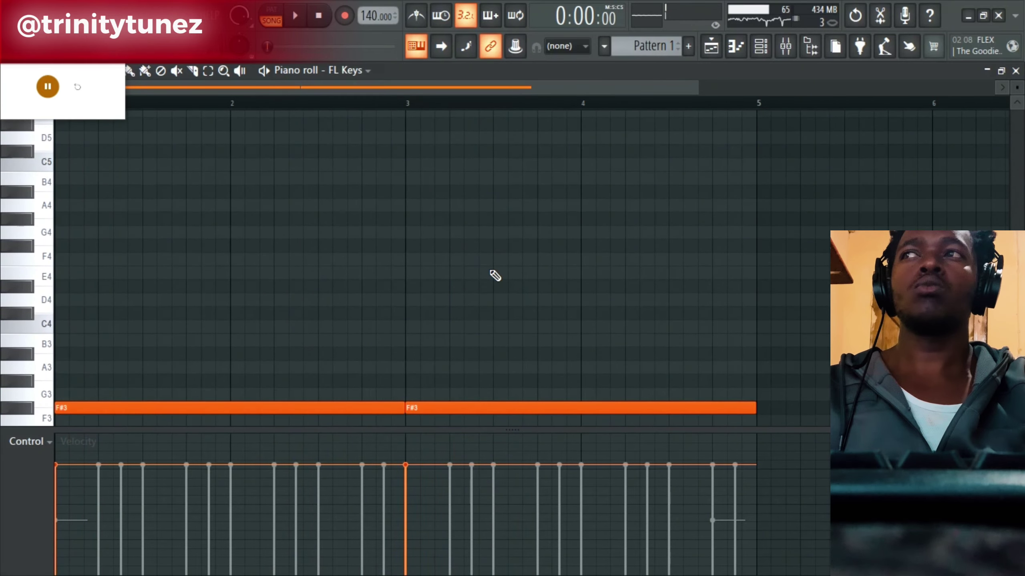
{"action": "key", "text": "space"}
{"action": "key", "text": "shift+Down"}
{"action": "key", "text": "shift+Down"}
{"action": "key", "text": "space"}
{"action": "key", "text": "space"}
{"action": "key", "text": "shift+Down"}
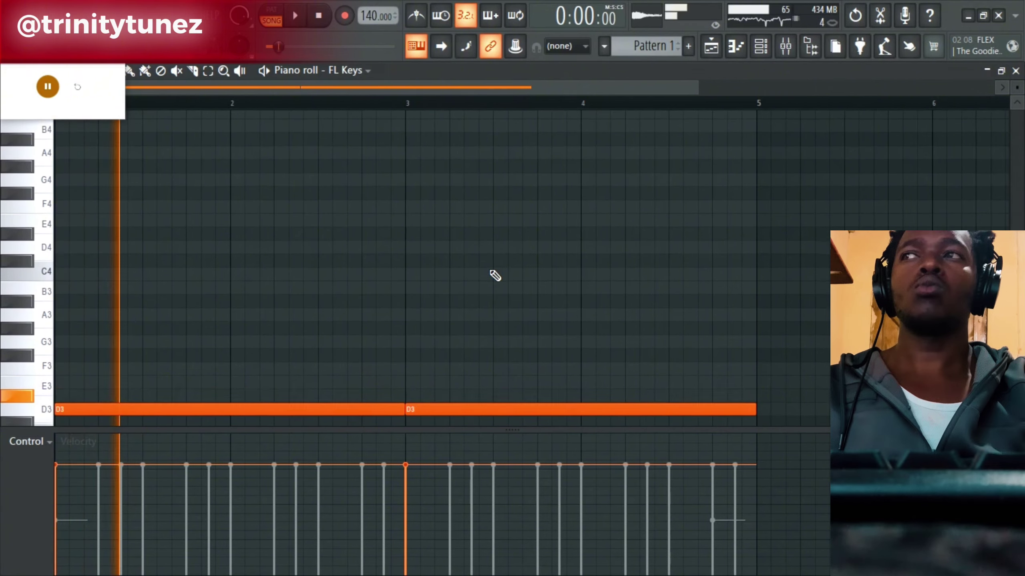
{"action": "key", "text": "shift+Down"}
{"action": "key", "text": "space"}
{"action": "key", "text": "space"}
{"action": "key", "text": "shift+Down"}
{"action": "key", "text": "space"}
{"action": "key", "text": "space"}
{"action": "key", "text": "shift+Down"}
{"action": "key", "text": "space"}
{"action": "key", "text": "space"}
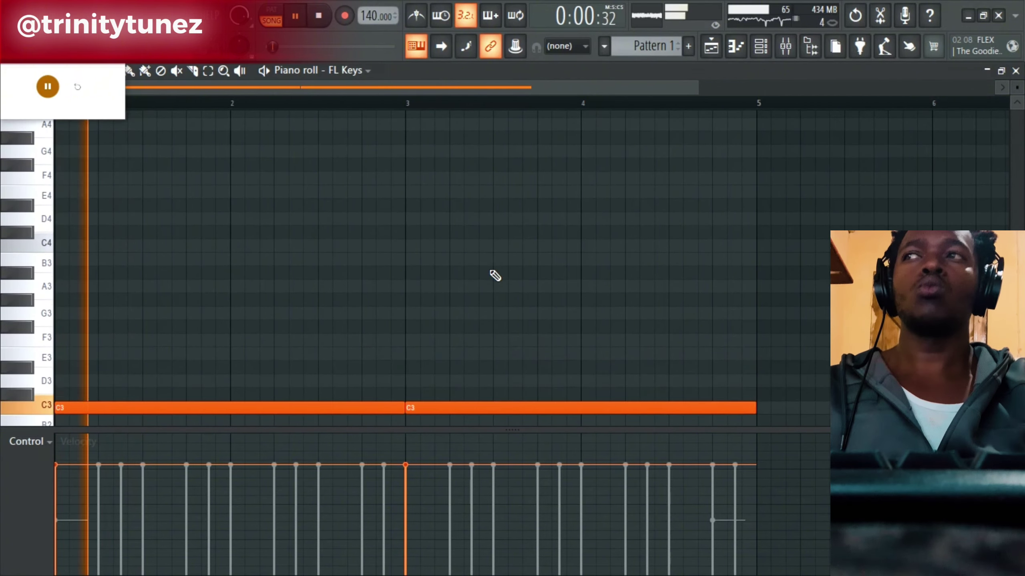
{"action": "key", "text": "shift+Down"}
{"action": "key", "text": "space"}
{"action": "key", "text": "space"}
{"action": "key", "text": "shift+Down"}
{"action": "key", "text": "space"}
{"action": "key", "text": "space"}
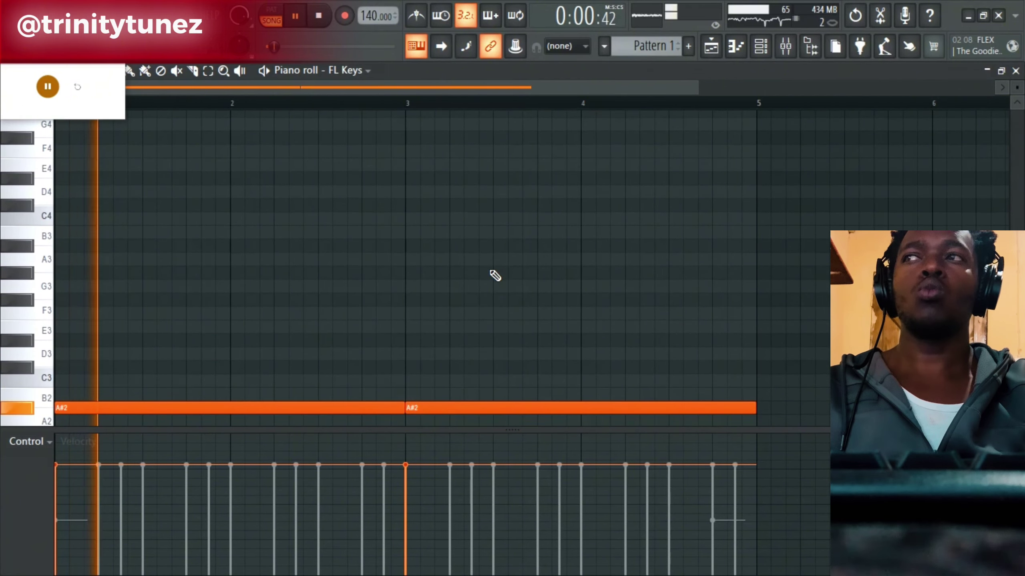
{"action": "key", "text": "shift+Down"}
{"action": "key", "text": "space"}
{"action": "key", "text": "space"}
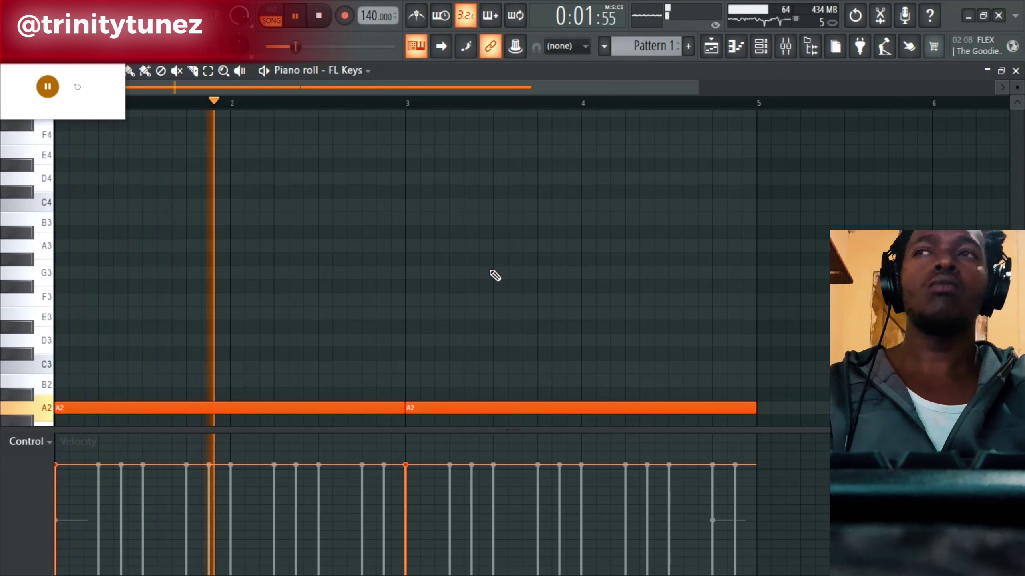
Raise both A2 notes two octaves to A4 and stop playback.
{"action": "scroll", "coordinate": [498, 282], "scroll_direction": "down", "scroll_amount": 3}
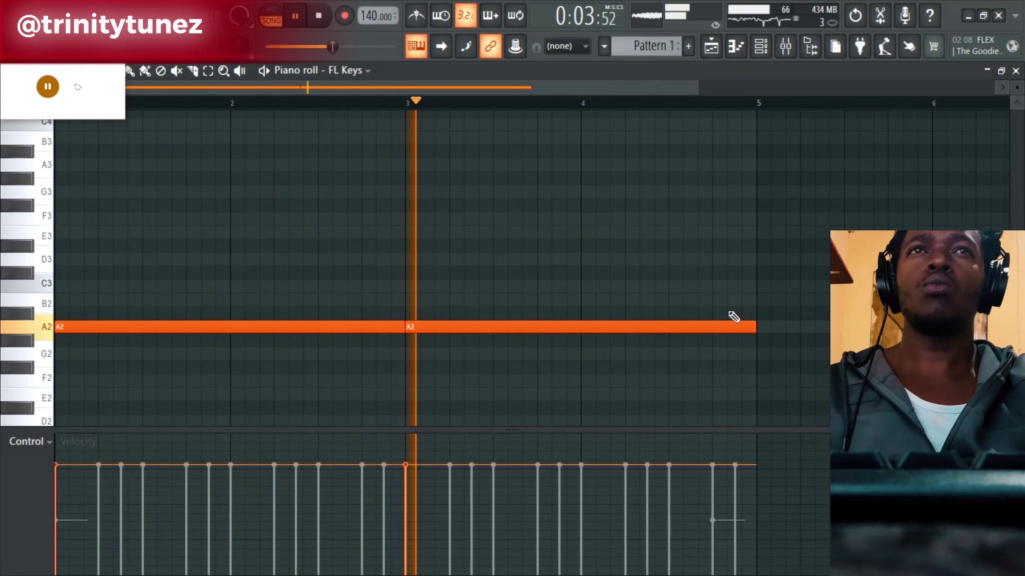
{"action": "key", "text": "ctrl+Up"}
{"action": "key", "text": "ctrl+Up"}
{"action": "scroll", "coordinate": [729, 318], "scroll_direction": "up", "scroll_amount": 4}
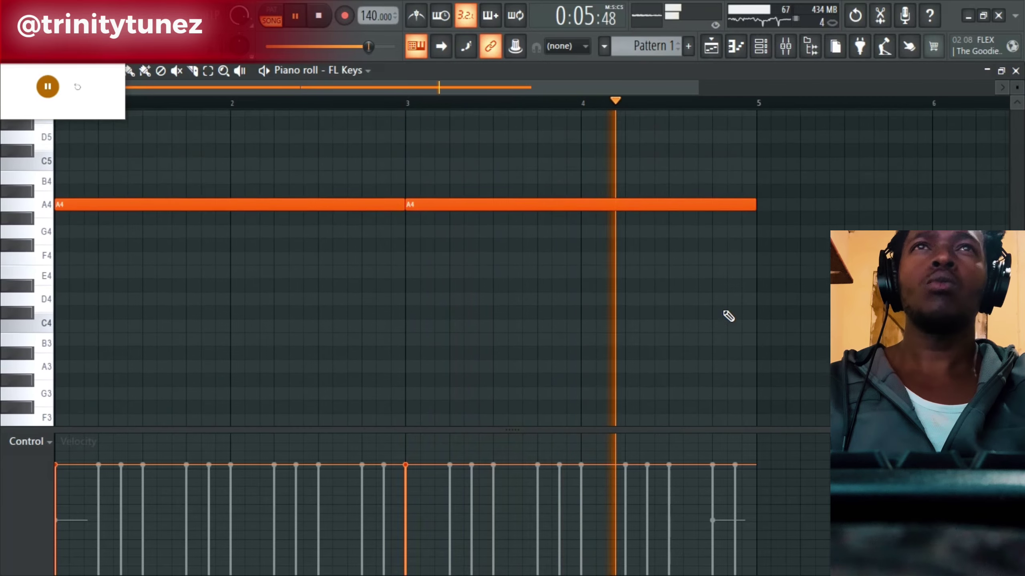
{"action": "key", "text": "space"}
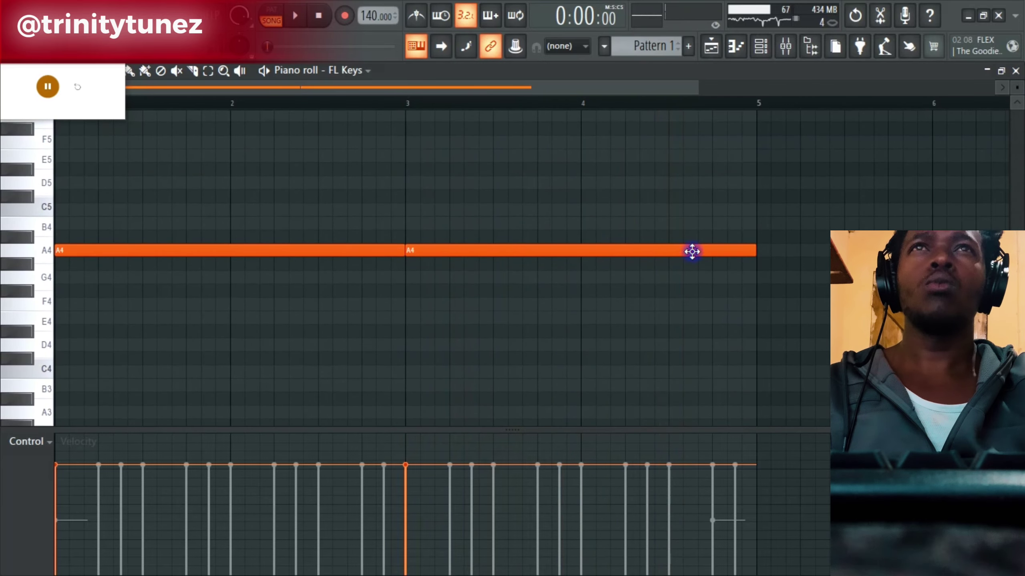
Add a C5 note on beat 3 and an E5 note on beat 4 of bar 4, removing the trial B4 and D5 notes.
{"action": "left_click", "coordinate": [671, 222]}
{"action": "left_click", "coordinate": [712, 183]}
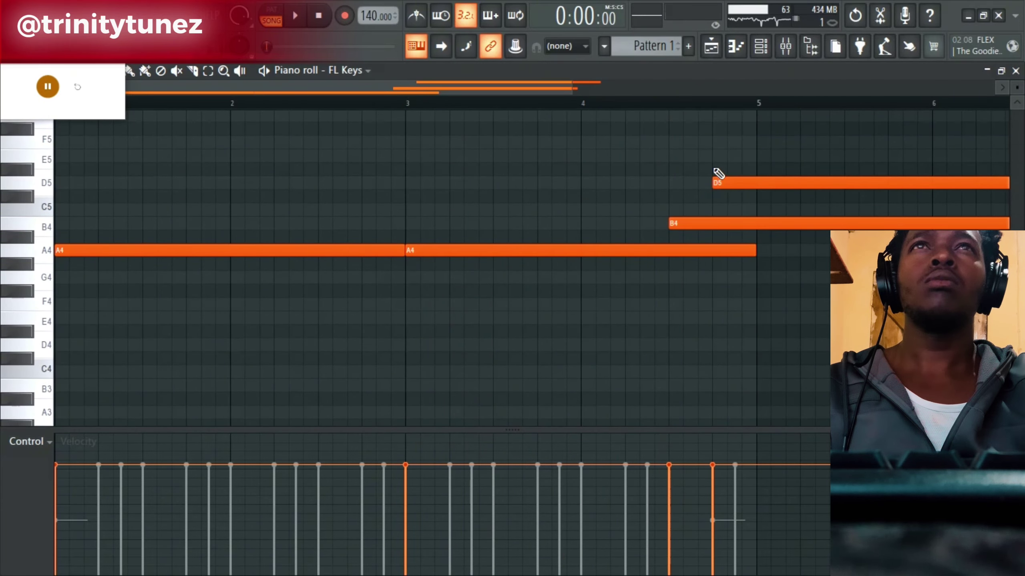
{"action": "left_click", "coordinate": [714, 156]}
{"action": "left_click", "coordinate": [715, 169]}
{"action": "right_click", "coordinate": [717, 170]}
{"action": "right_click", "coordinate": [715, 184]}
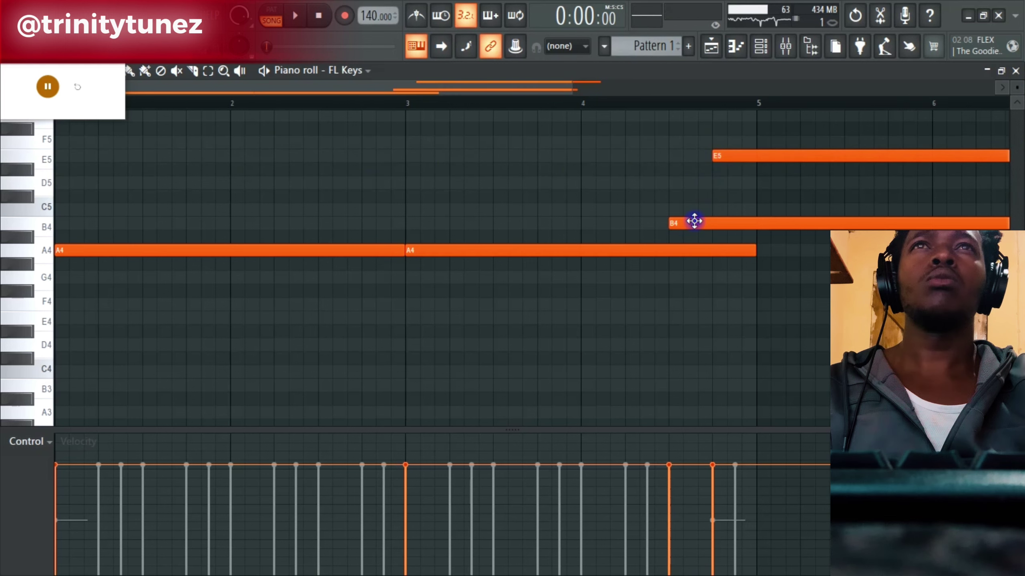
{"action": "left_click", "coordinate": [673, 209]}
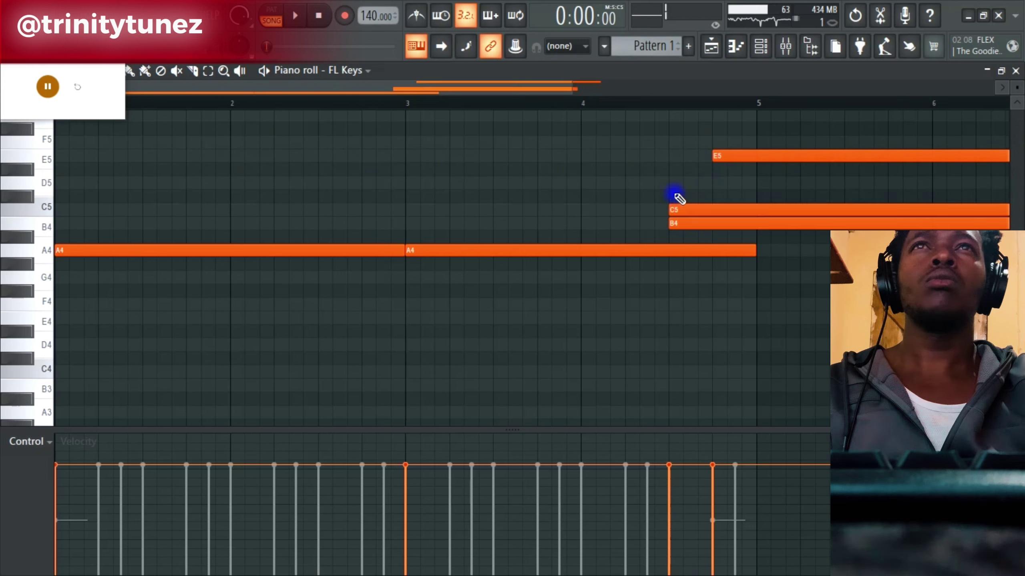
{"action": "right_click", "coordinate": [689, 221]}
Apply legato to the second A4, C5 and E5 notes during playback, and shorten the E5 note to end at bar 5.
{"action": "key", "text": "space"}
{"action": "left_click_drag", "start_coordinate": [759, 138], "coordinate": [722, 268]}
{"action": "key", "text": "ctrl+l"}
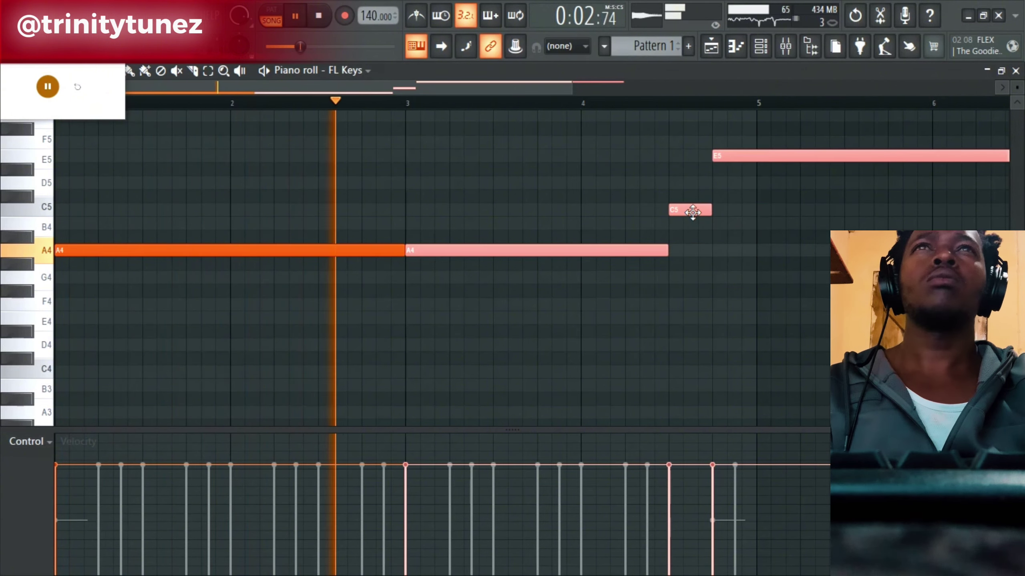
{"action": "left_click", "coordinate": [723, 201]}
{"action": "right_click", "coordinate": [716, 159]}
{"action": "left_click", "coordinate": [726, 161]}
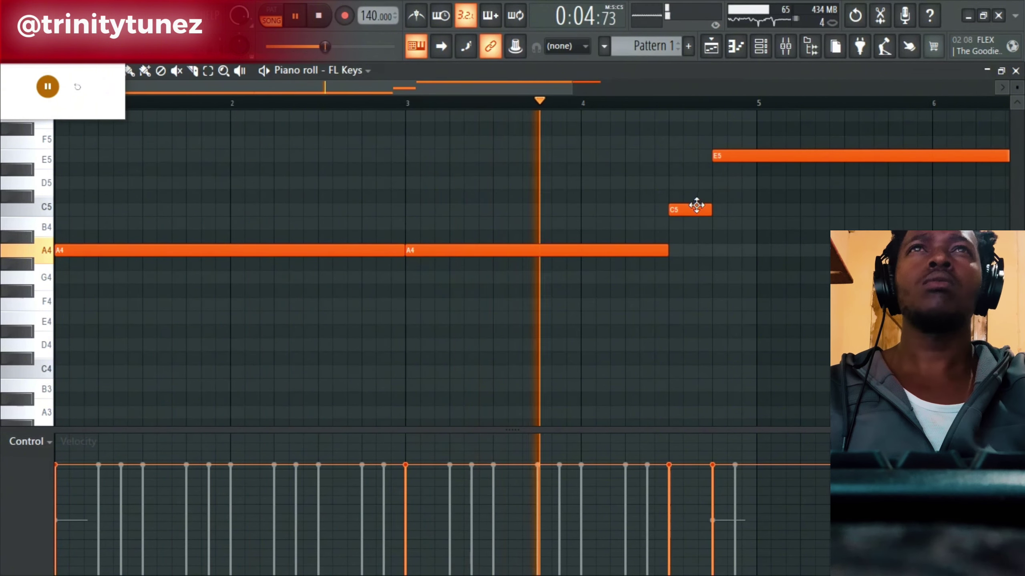
{"action": "right_click", "coordinate": [716, 161]}
{"action": "left_click", "coordinate": [722, 157]}
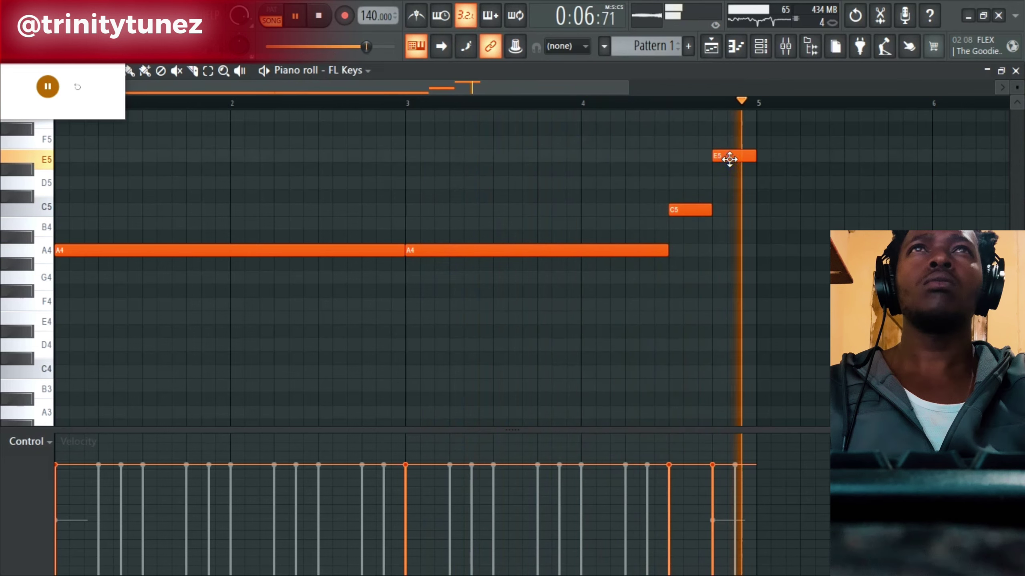
Transpose the whole FL Keys phrase down two octaves so it starts on A2, and restart playback.
{"action": "key", "text": "ctrl+Down"}
{"action": "key", "text": "ctrl+Down"}
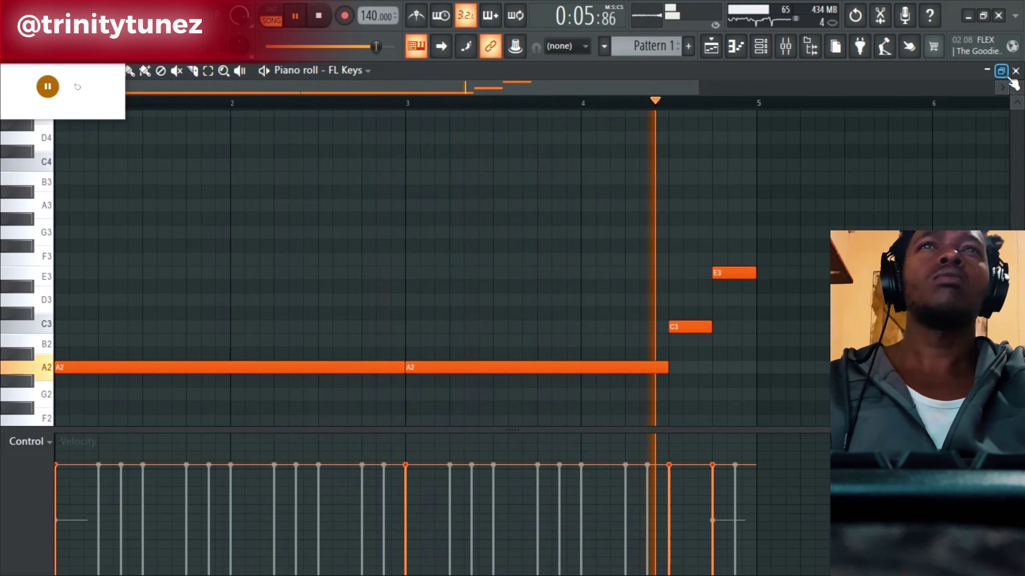
{"action": "key", "text": "space"}
{"action": "key", "text": "space"}
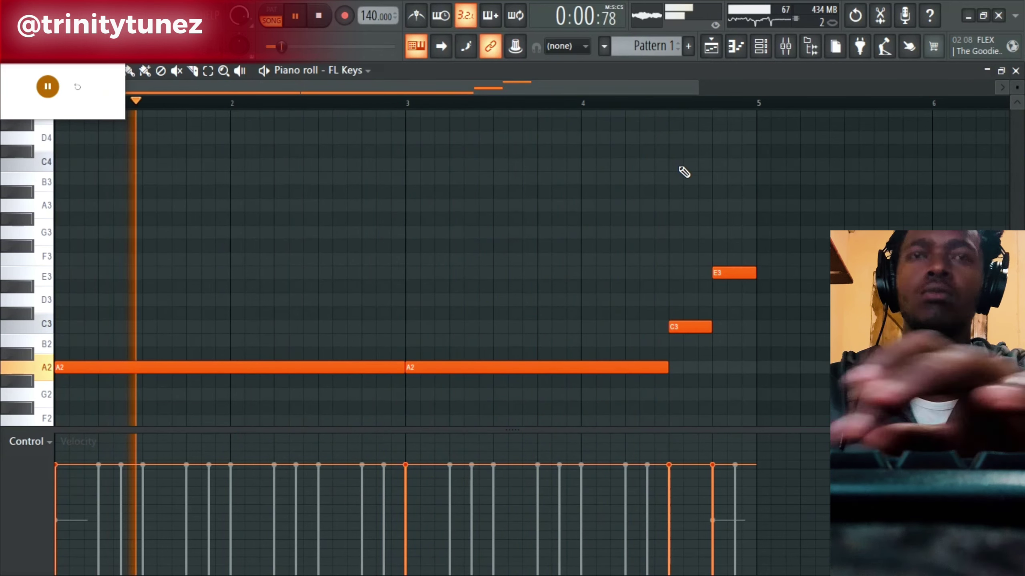
Duplicate the FL Keys phrase into bars 5 to 8 and repeat the Track 1 and Track 2 audio clips over those bars.
{"action": "left_click", "coordinate": [720, 43]}
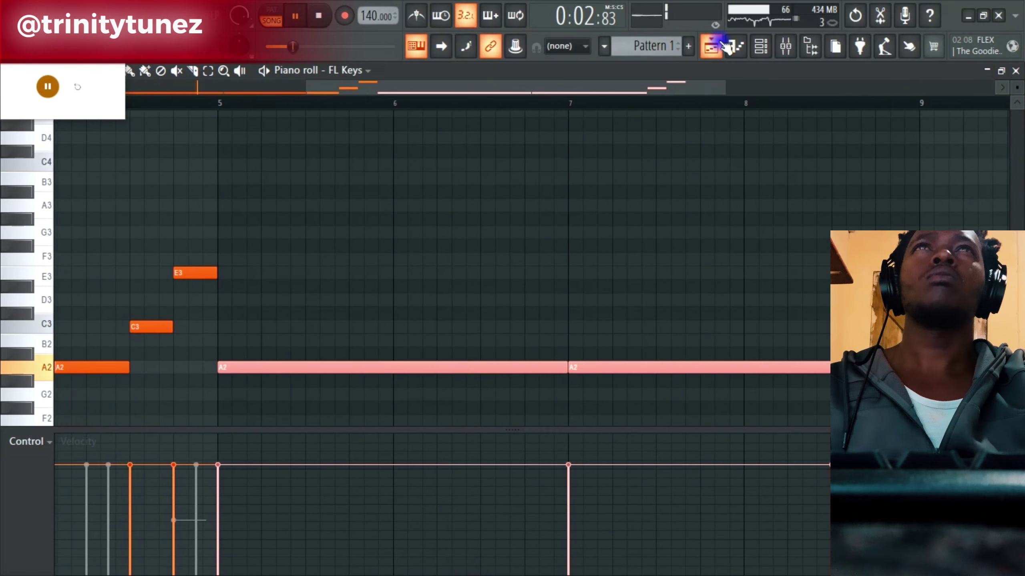
{"action": "left_click_drag", "start_coordinate": [288, 208], "coordinate": [153, 162]}
{"action": "left_click_drag", "start_coordinate": [153, 166], "coordinate": [297, 174]}
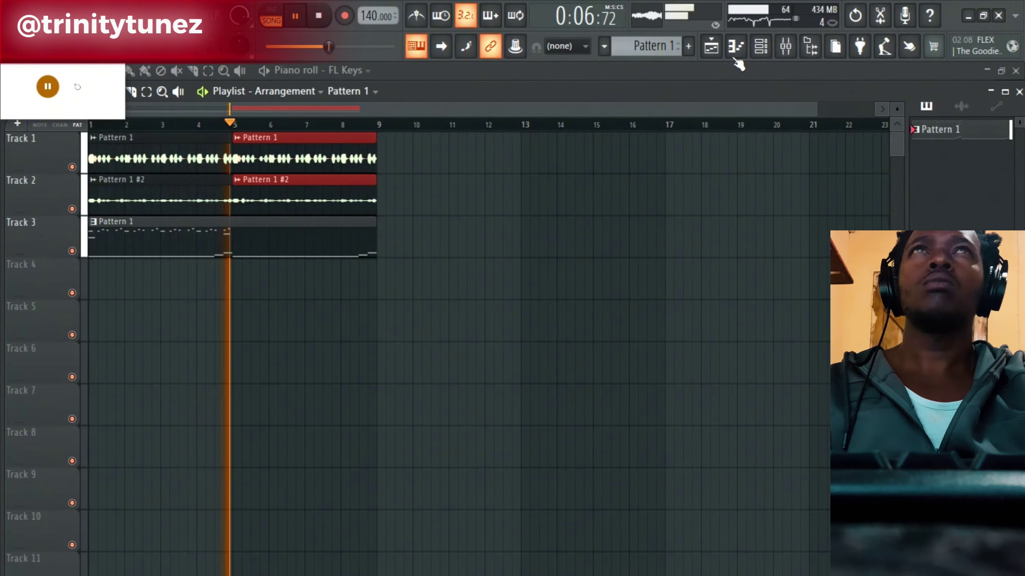
Replace the C3 note on beat 3 of bar 8 in the FL Keys piano roll with F3, replay briefly and close the piano roll.
{"action": "left_click", "coordinate": [760, 46]}
{"action": "left_click", "coordinate": [625, 207]}
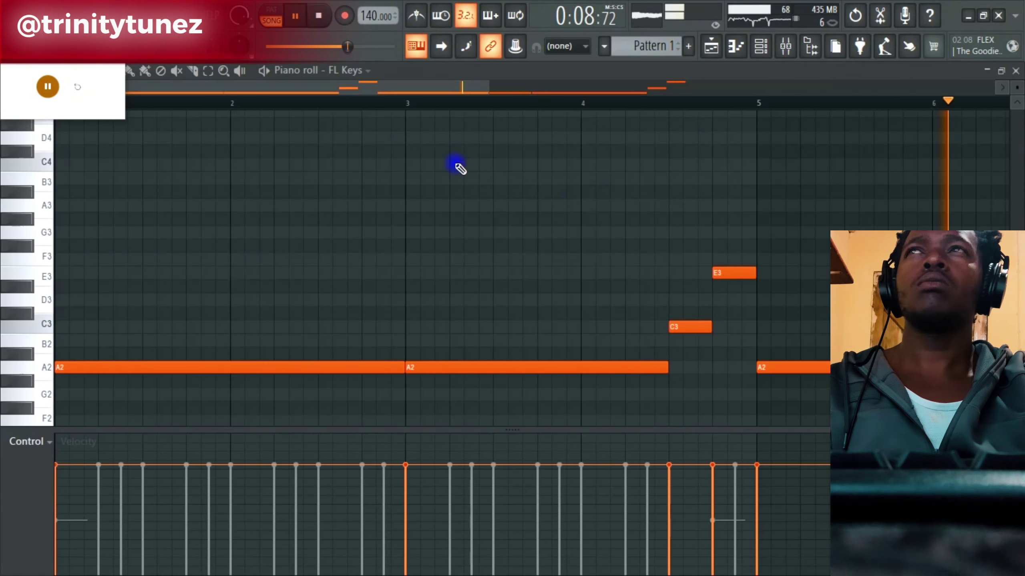
{"action": "left_click_drag", "start_coordinate": [395, 87], "coordinate": [710, 109]}
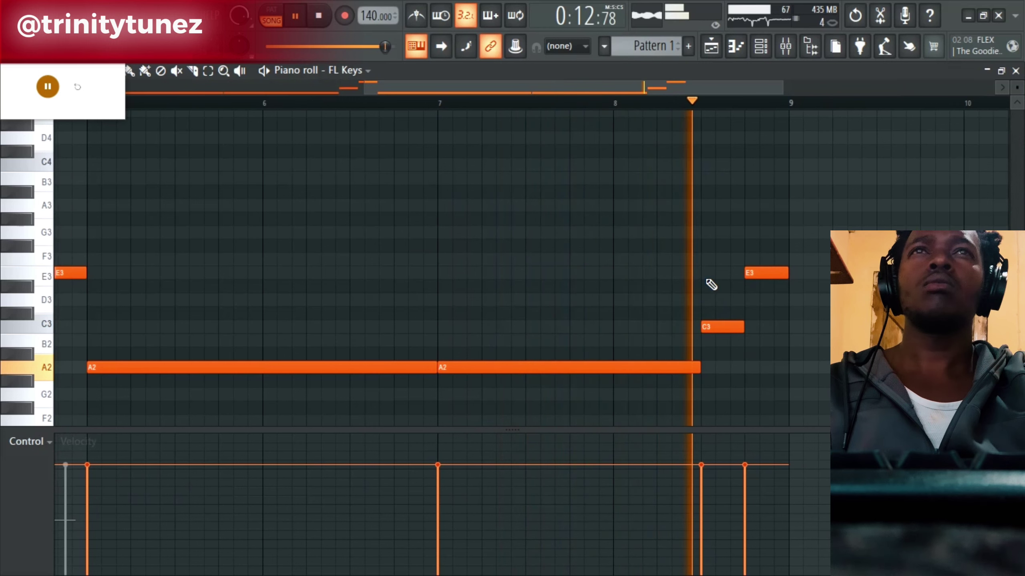
{"action": "key", "text": "space"}
{"action": "left_click", "coordinate": [704, 234]}
{"action": "left_click", "coordinate": [700, 247]}
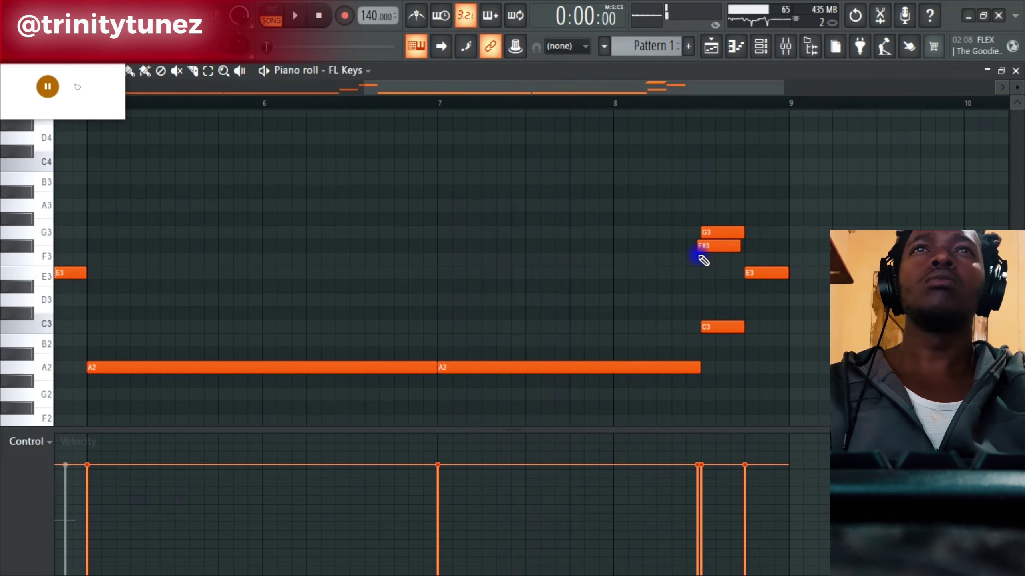
{"action": "left_click", "coordinate": [701, 260]}
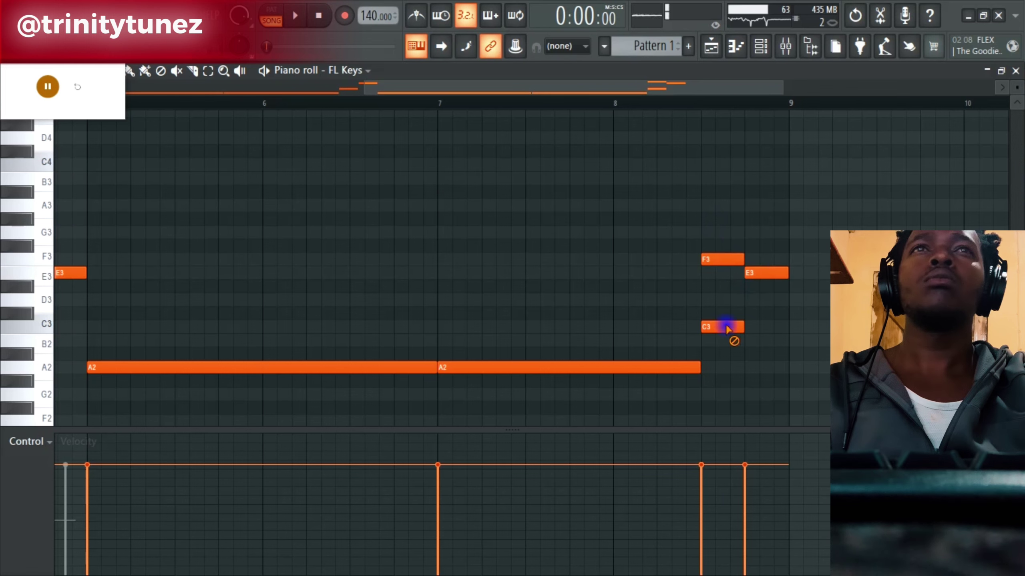
{"action": "key", "text": "space"}
{"action": "left_click", "coordinate": [1016, 71]}
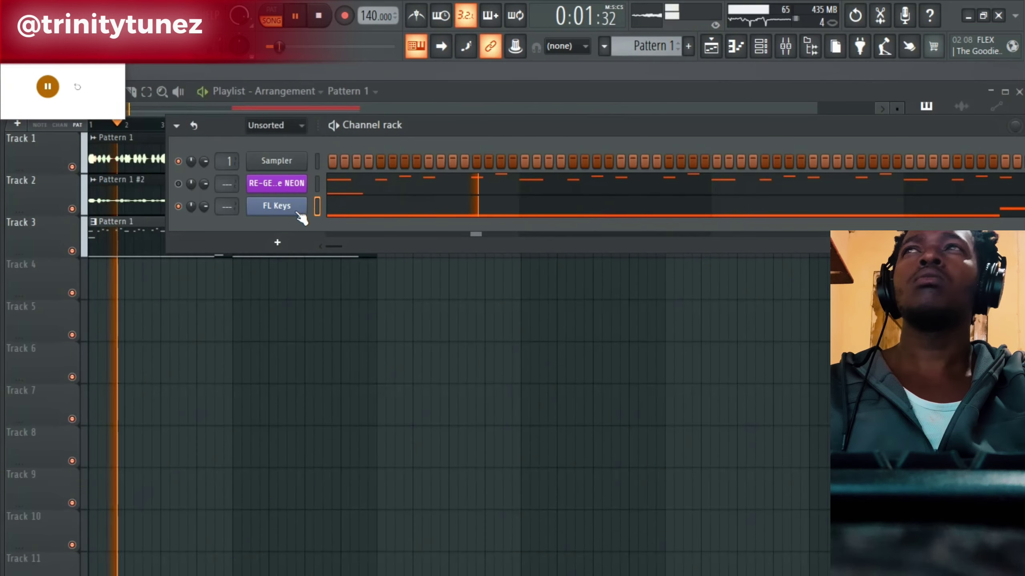
{"action": "key", "text": "space"}
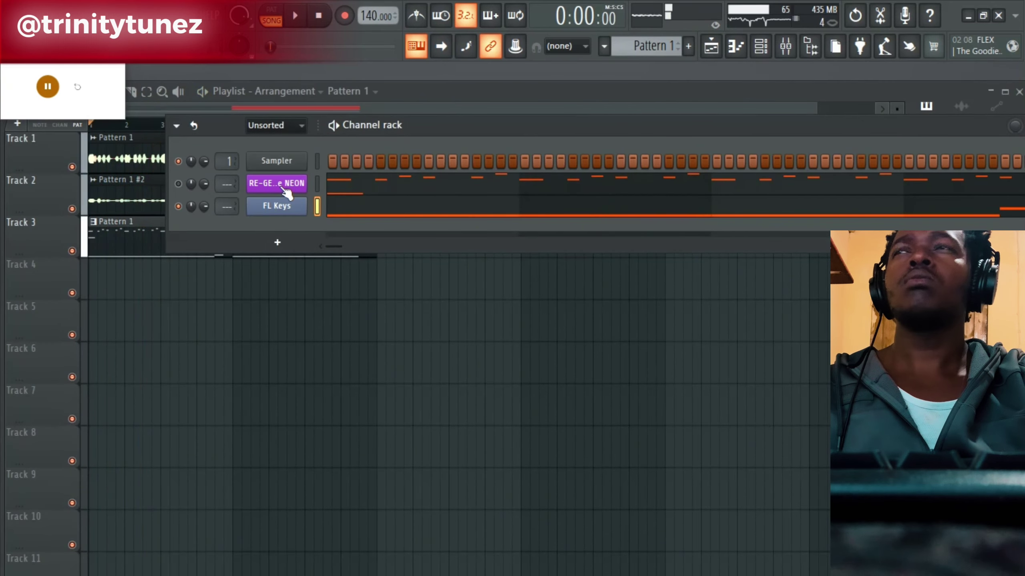
Cut the melody notes from the RE-GEN Lite NEON channel and paste them into the Sampler channel.
{"action": "right_click", "coordinate": [260, 188]}
{"action": "left_click", "coordinate": [466, 179]}
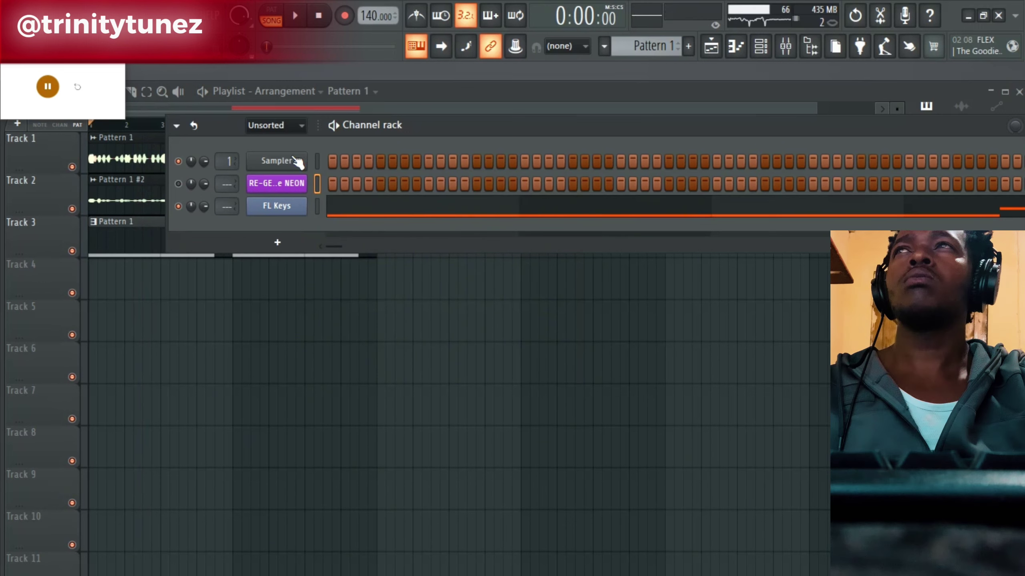
{"action": "right_click", "coordinate": [299, 162]}
{"action": "left_click", "coordinate": [467, 188]}
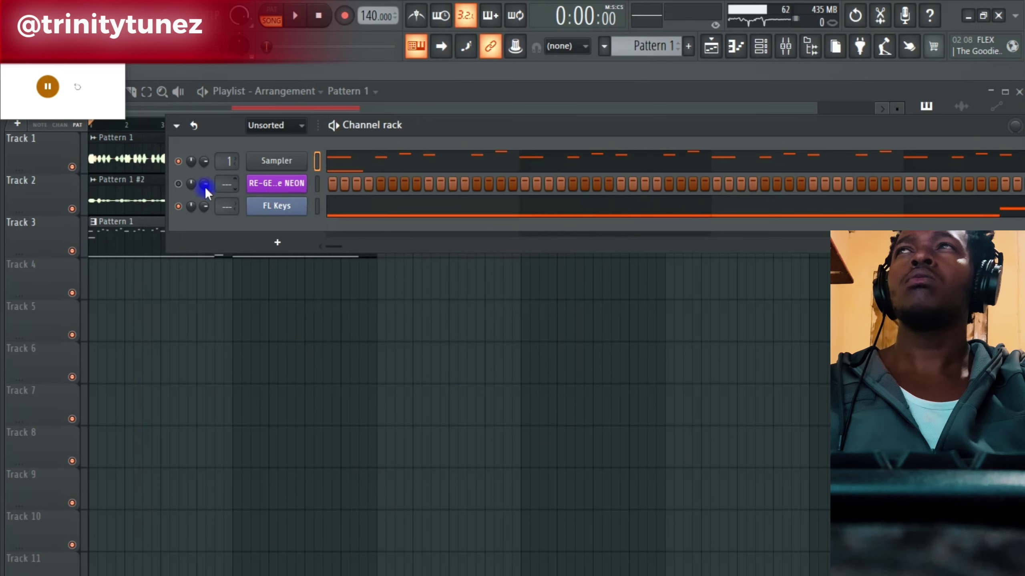
Open the RE-GEN Lite NEON plugin, generate a new sound and close its window.
{"action": "left_click", "coordinate": [299, 189]}
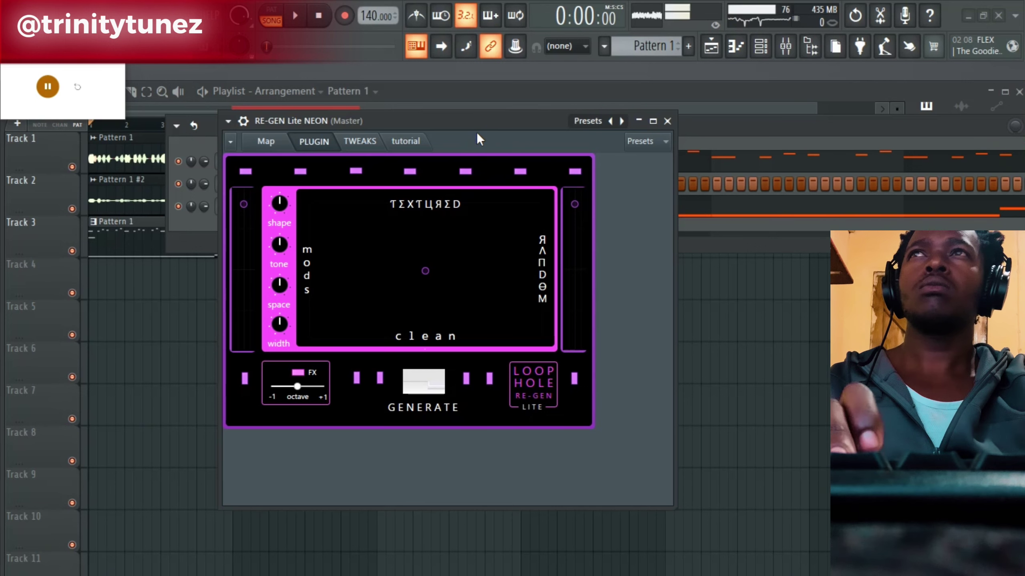
{"action": "left_click", "coordinate": [439, 389]}
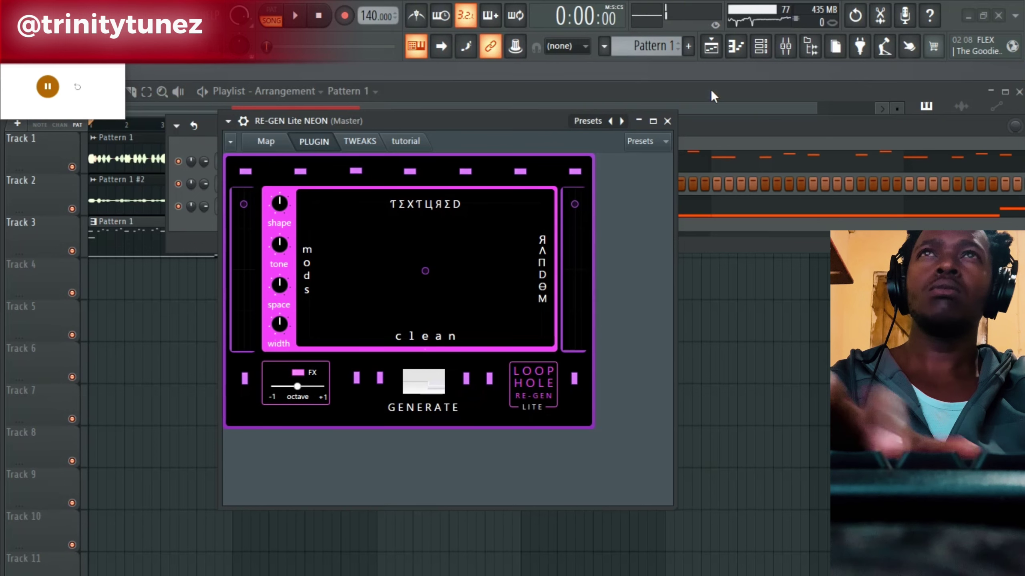
{"action": "left_click", "coordinate": [666, 123]}
Open the piano roll of the RE-GEN Lite NEON channel.
{"action": "right_click", "coordinate": [295, 207]}
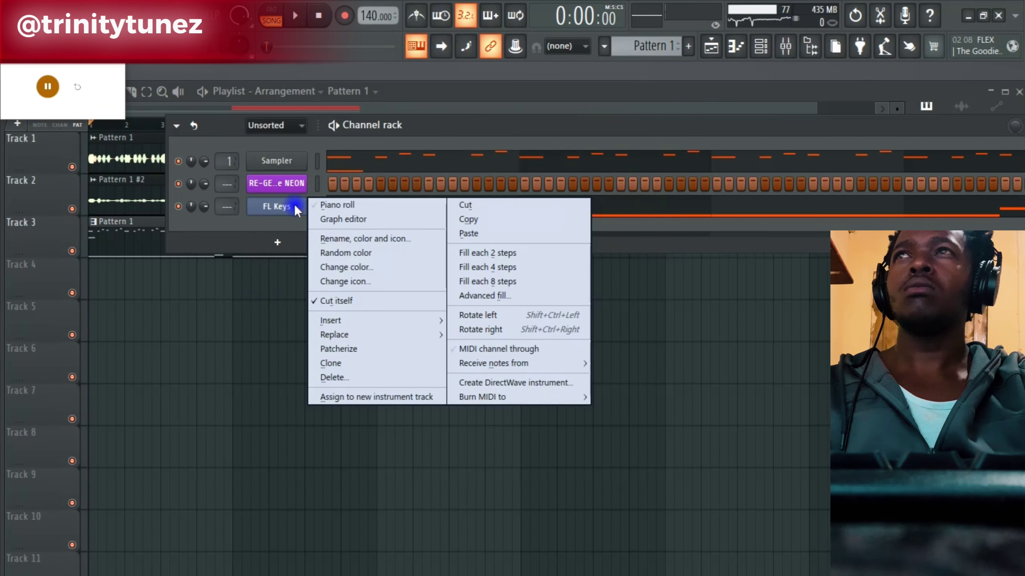
{"action": "left_click", "coordinate": [190, 200]}
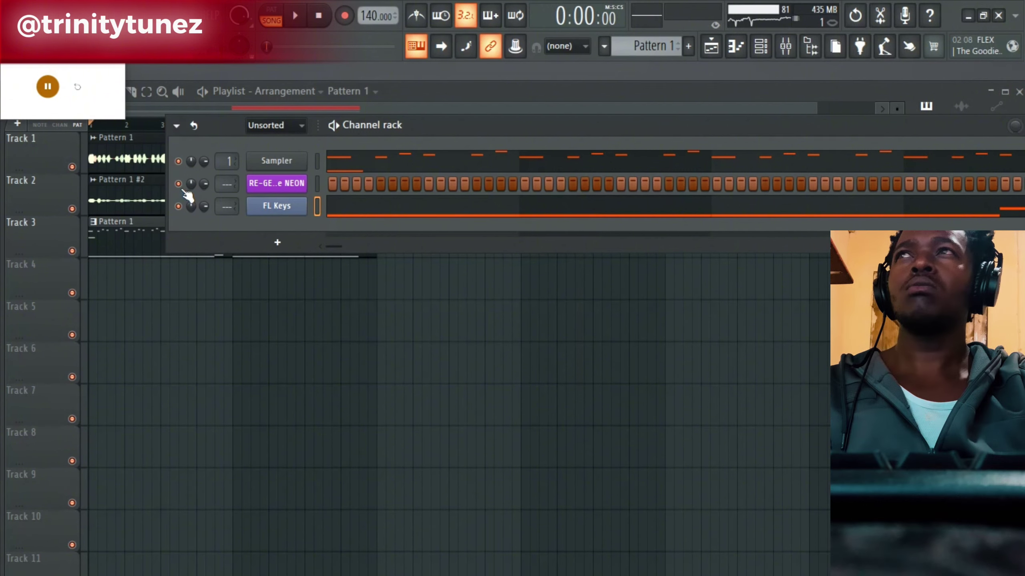
{"action": "right_click", "coordinate": [278, 184]}
{"action": "left_click", "coordinate": [343, 181]}
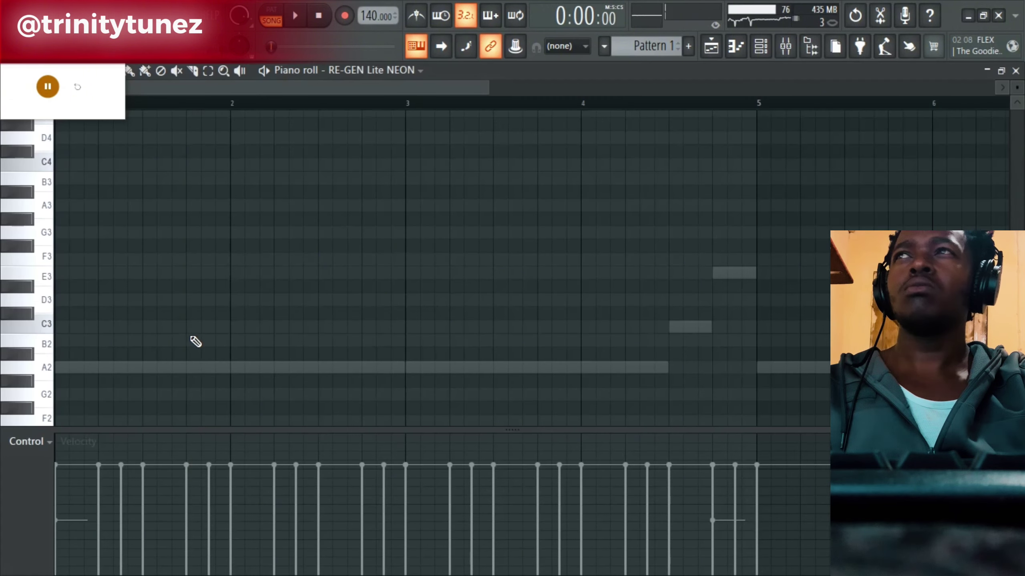
Add a one-beat note on beat 4 of bar 1 in the RE-GEN Lite NEON piano roll, raise it to A4 and play it.
{"action": "scroll", "coordinate": [210, 331], "scroll_direction": "down", "scroll_amount": 2}
{"action": "scroll", "coordinate": [182, 327], "scroll_direction": "up", "scroll_amount": 1}
{"action": "left_click", "coordinate": [152, 327]}
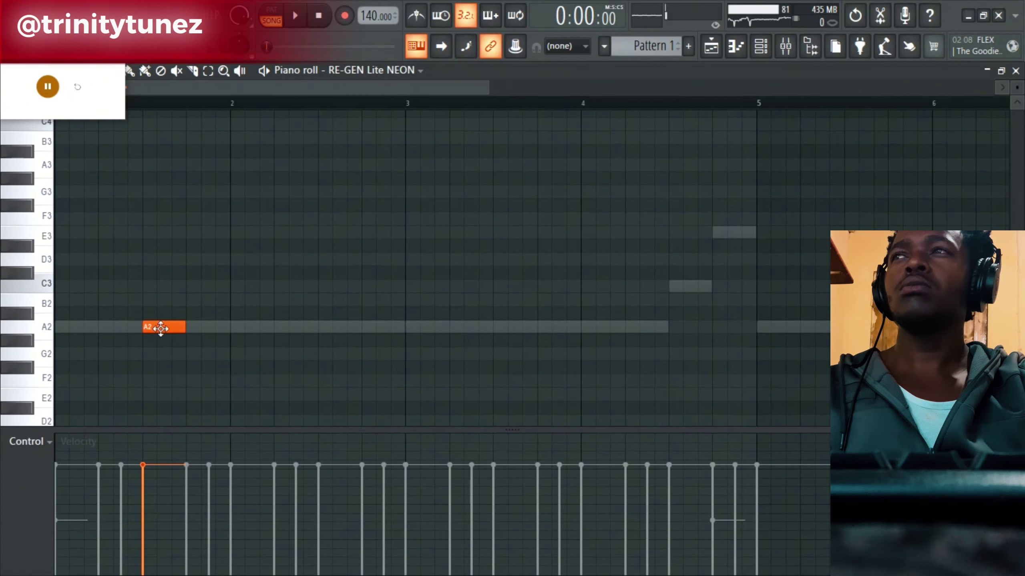
{"action": "key", "text": "space"}
{"action": "left_click_drag", "start_coordinate": [179, 329], "coordinate": [213, 326]}
{"action": "key", "text": "ctrl+Up"}
{"action": "key", "text": "space"}
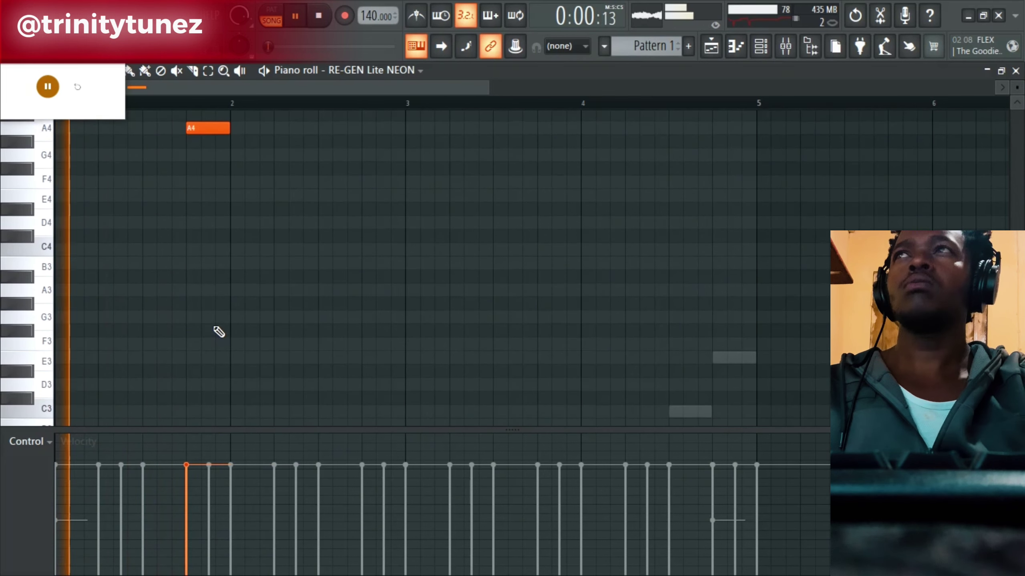
{"action": "scroll", "coordinate": [218, 332], "scroll_direction": "up", "scroll_amount": 6}
{"action": "scroll", "coordinate": [218, 332], "scroll_direction": "down", "scroll_amount": 1}
{"action": "key", "text": "space"}
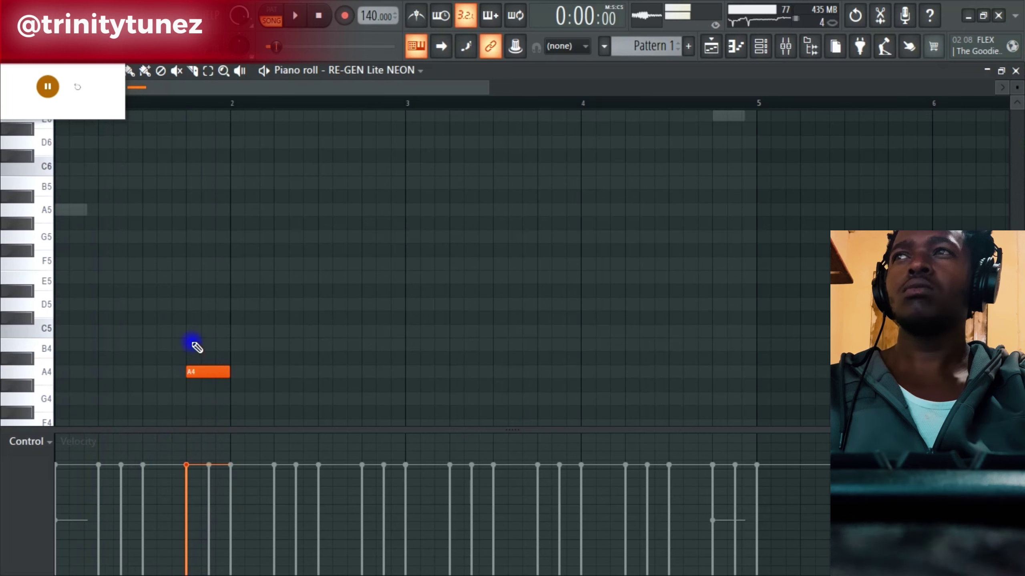
Add a C5 note above the A4 note, raise both notes one octave to A5 and C6 and replay.
{"action": "left_click", "coordinate": [201, 329]}
{"action": "left_click", "coordinate": [200, 278]}
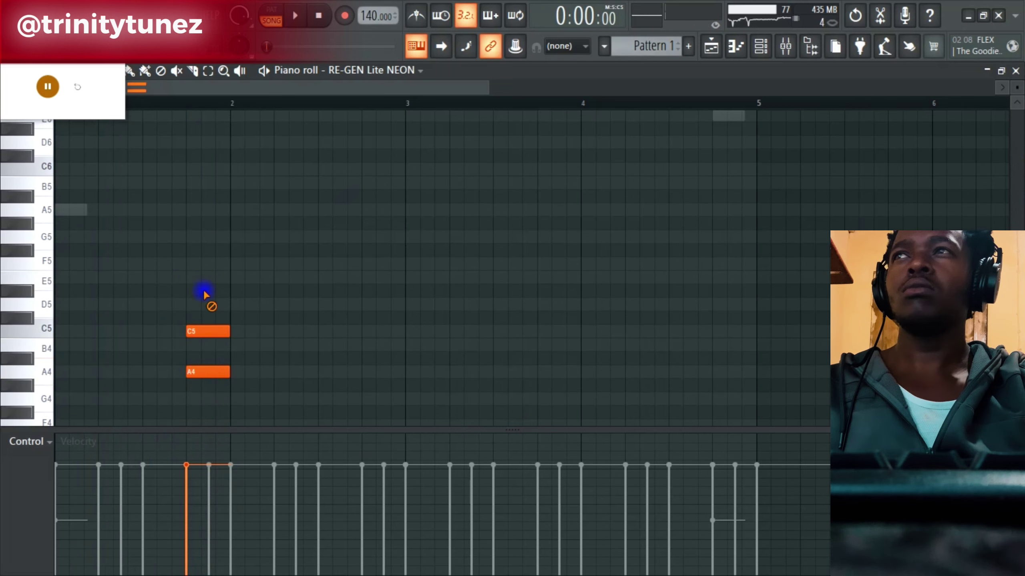
{"action": "key", "text": "ctrl+Up"}
{"action": "key", "text": "space"}
{"action": "scroll", "coordinate": [213, 300], "scroll_direction": "up", "scroll_amount": 5}
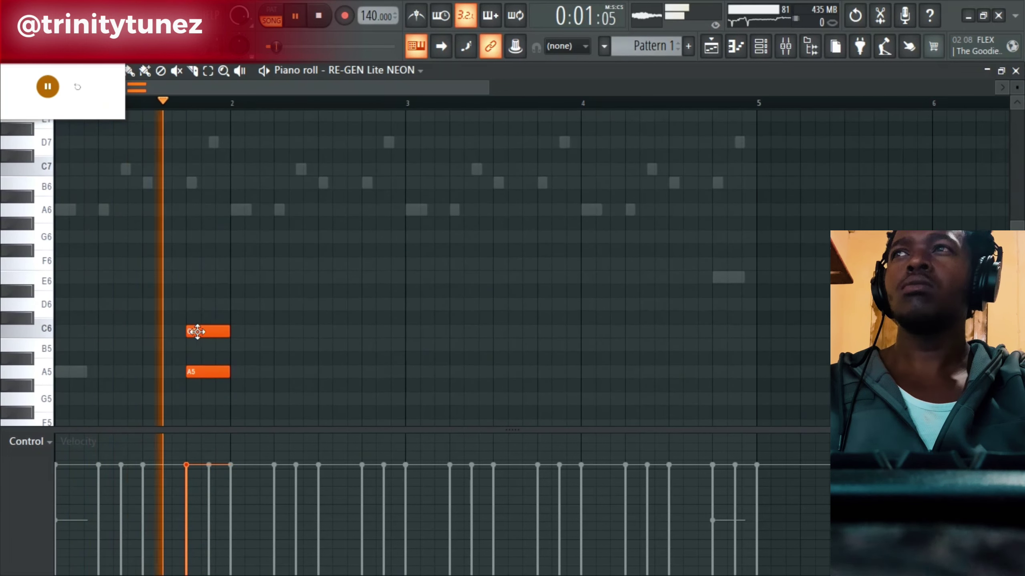
{"action": "key", "text": "space"}
{"action": "key", "text": "space"}
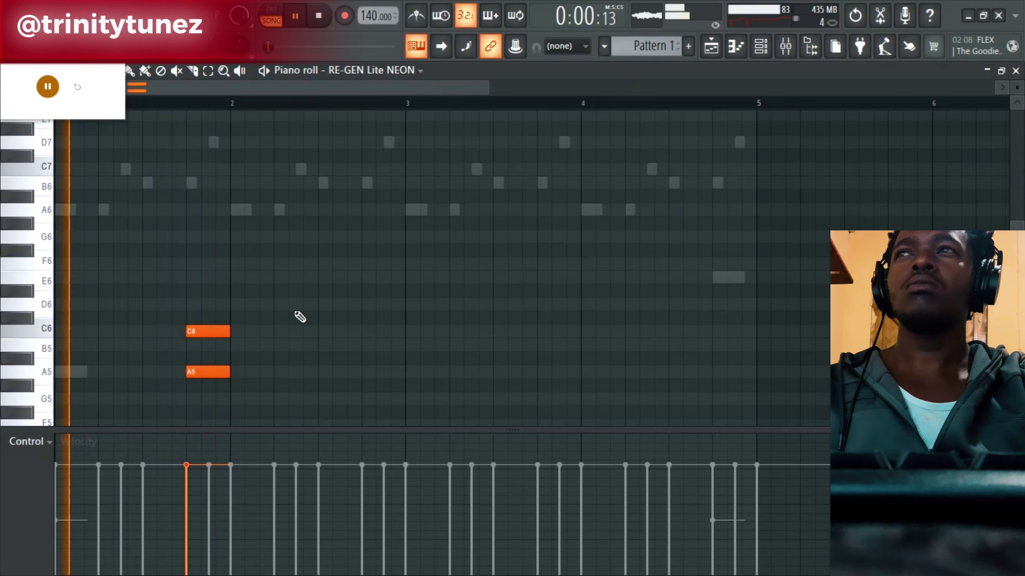
Copy the A5 and C6 chord to beat 4 of bar 3 and replay from just before it.
{"action": "left_click", "coordinate": [759, 48]}
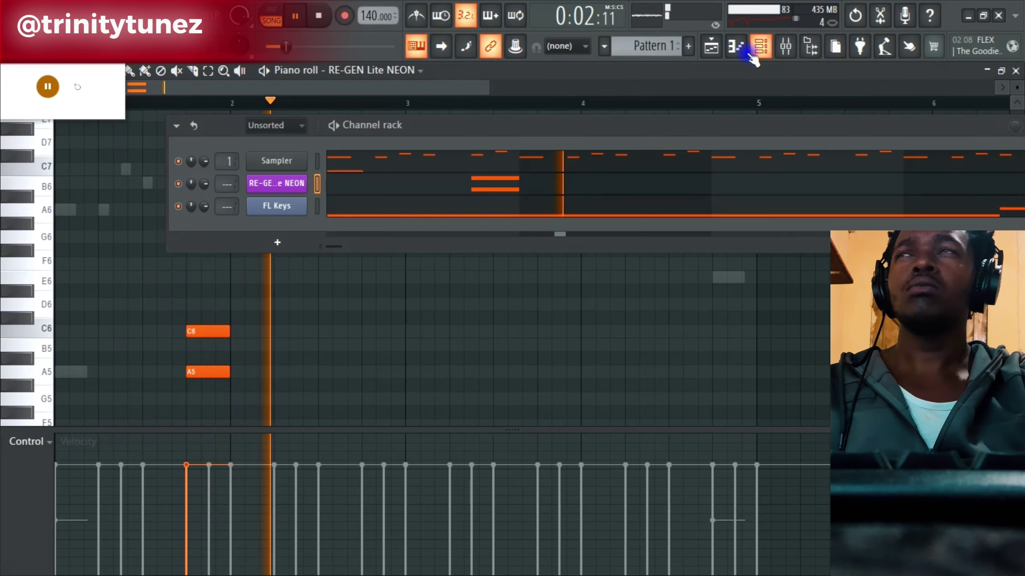
{"action": "left_click", "coordinate": [520, 182]}
{"action": "left_click", "coordinate": [521, 183]}
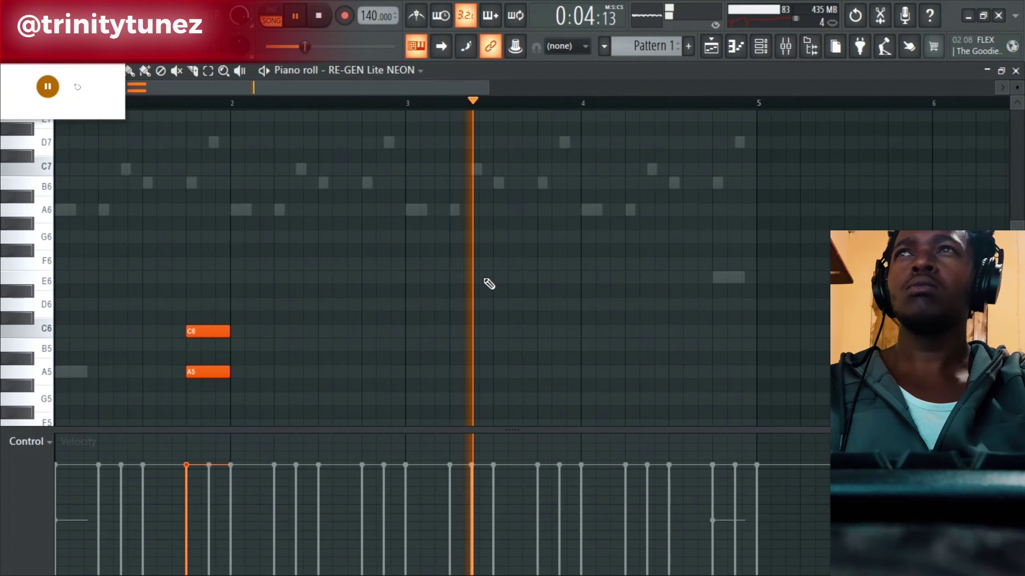
{"action": "left_click_drag", "start_coordinate": [283, 391], "coordinate": [607, 352]}
{"action": "key", "text": "space"}
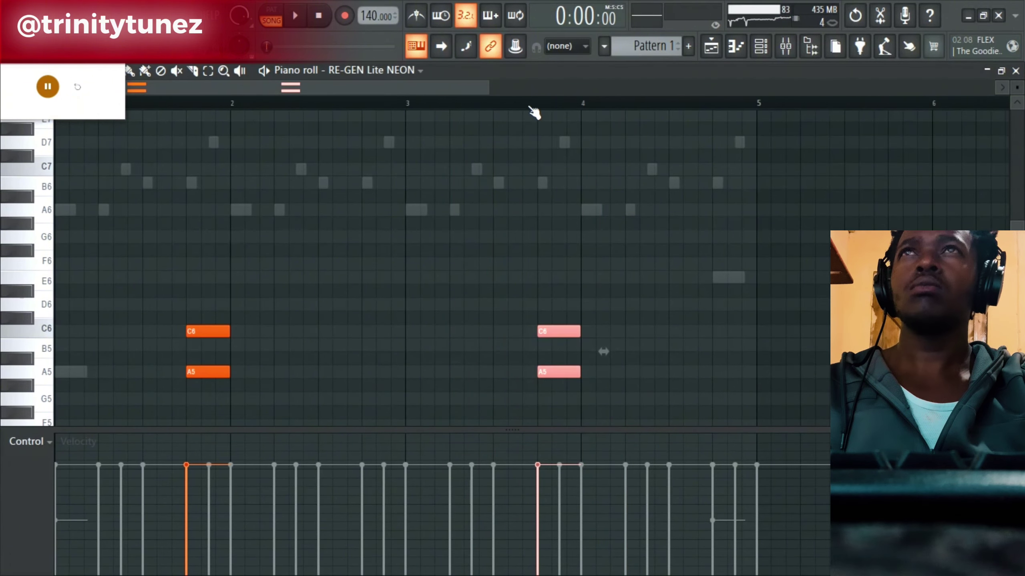
{"action": "left_click", "coordinate": [531, 108]}
{"action": "key", "text": "space"}
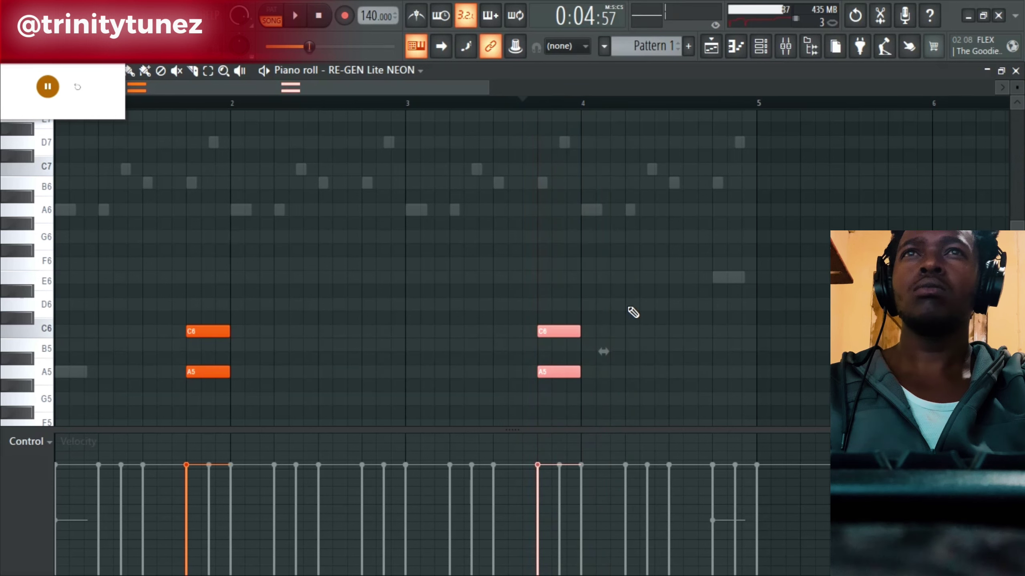
Try an E and G chord on beat 2 of bar 4, lowered one octave to E5 and G5, and play it.
{"action": "left_click", "coordinate": [634, 303]}
{"action": "left_click", "coordinate": [629, 277]}
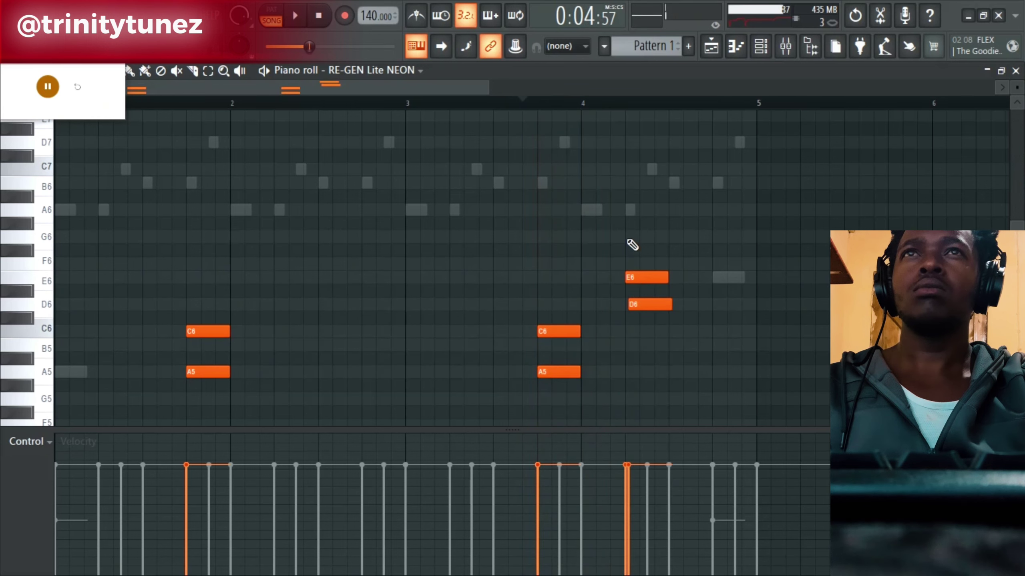
{"action": "left_click", "coordinate": [628, 237]}
{"action": "right_click", "coordinate": [650, 304]}
{"action": "key", "text": "space"}
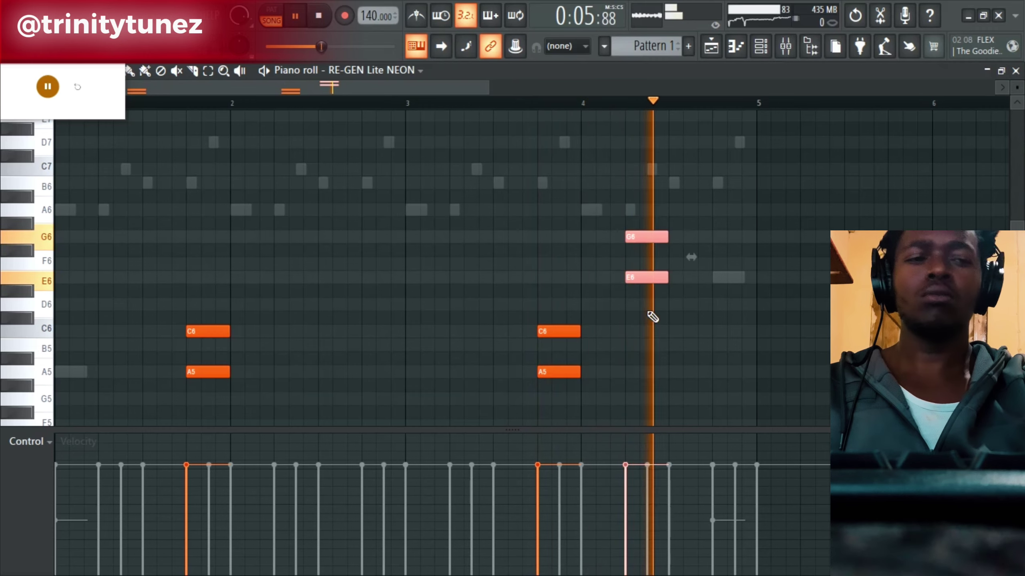
{"action": "key", "text": "ctrl+Down"}
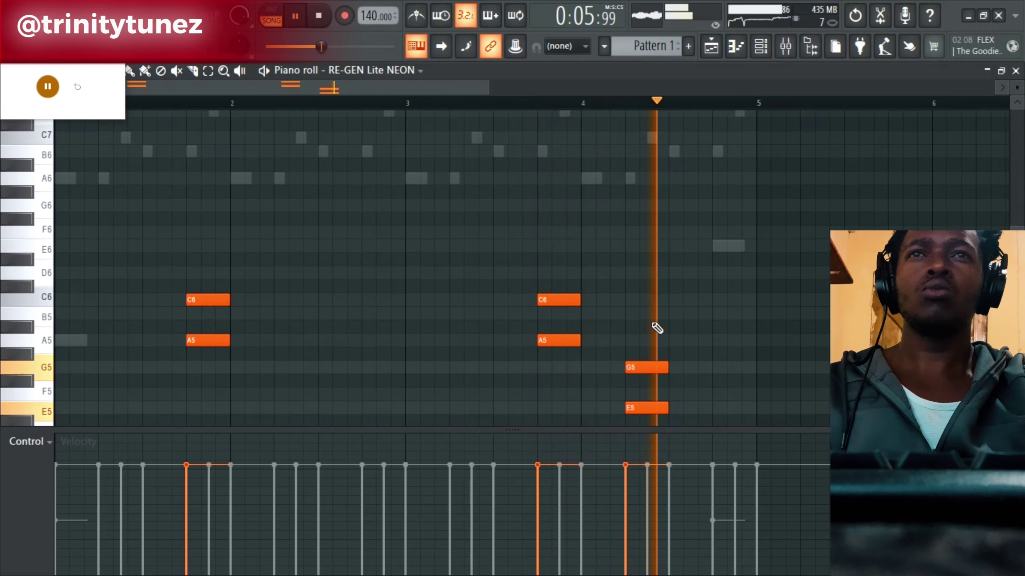
{"action": "scroll", "coordinate": [657, 328], "scroll_direction": "down", "scroll_amount": 1}
{"action": "key", "text": "space"}
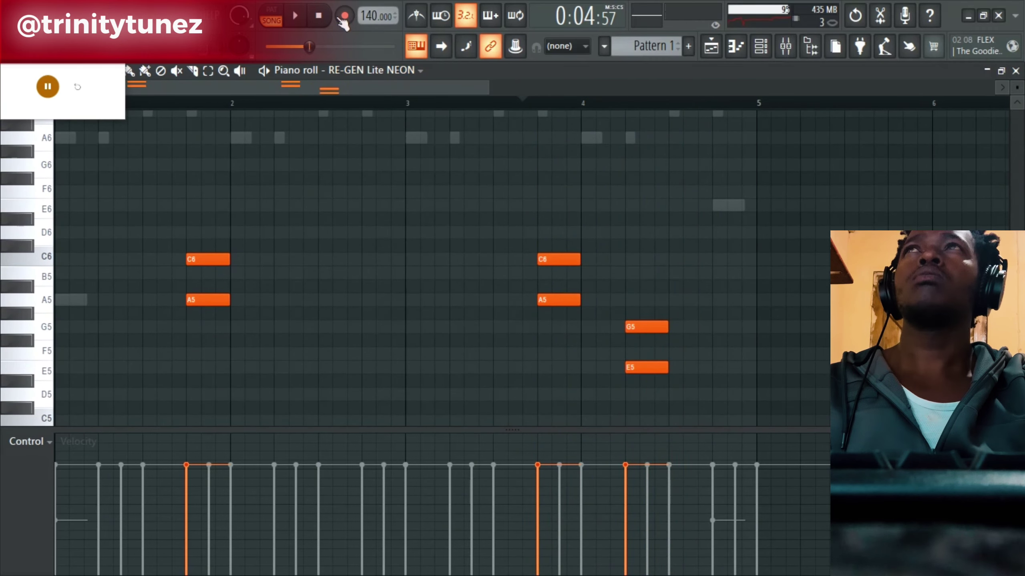
Mute the FL Keys channel and play Pattern 1 on its own with the RE-GEN Lite NEON piano roll open.
{"action": "left_click", "coordinate": [761, 45]}
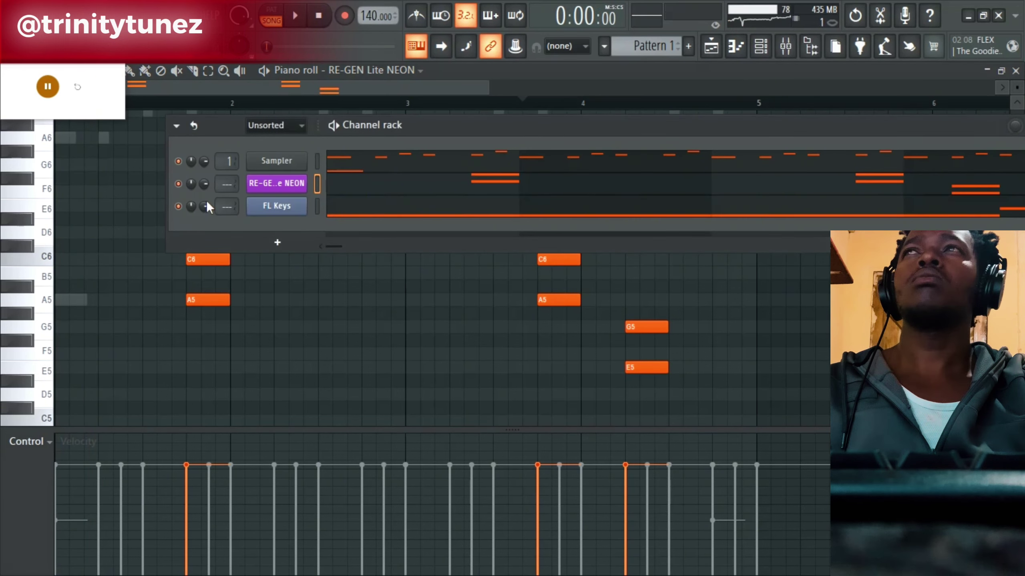
{"action": "left_click", "coordinate": [178, 207]}
{"action": "key", "text": "space"}
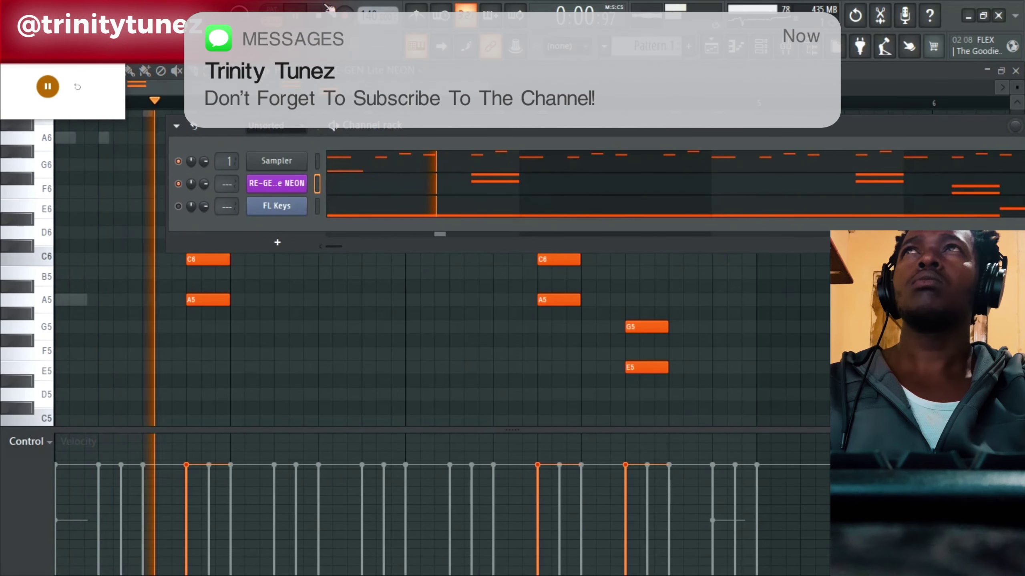
{"action": "left_click", "coordinate": [406, 187]}
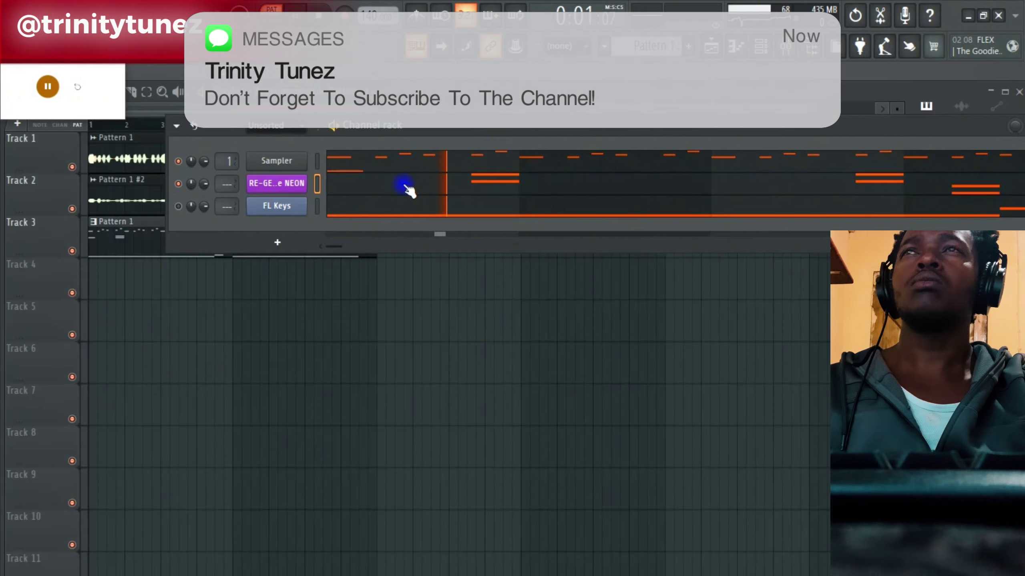
{"action": "left_click", "coordinate": [406, 187]}
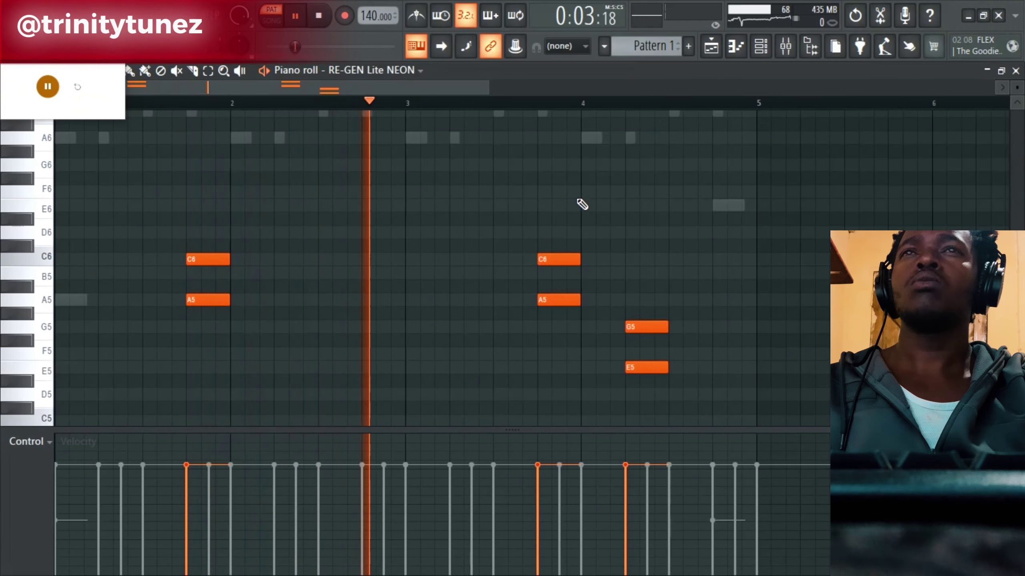
Delete the E5 and G5 notes in bar 4 and stop playback.
{"action": "right_click", "coordinate": [652, 327]}
{"action": "right_click", "coordinate": [646, 368]}
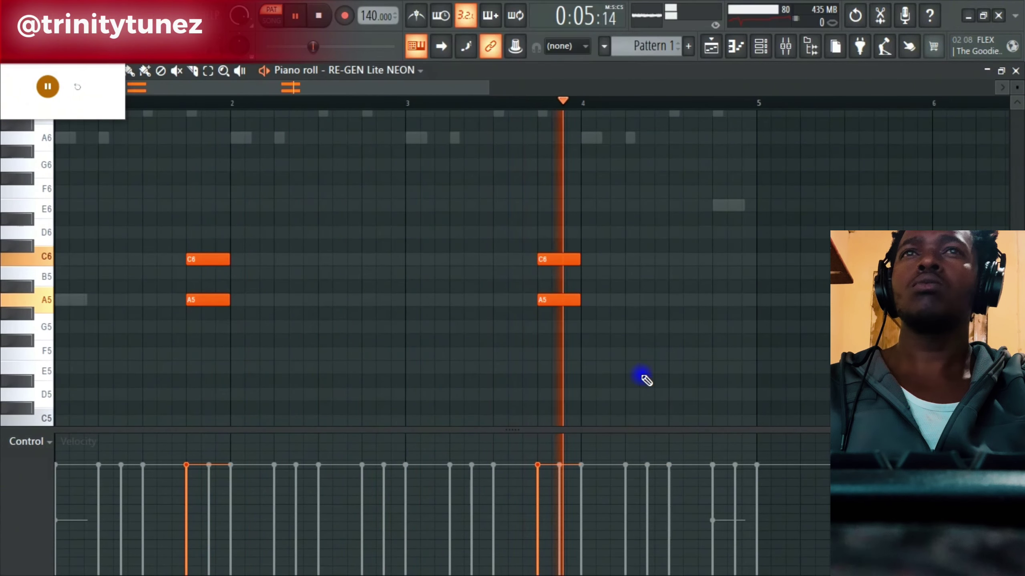
{"action": "scroll", "coordinate": [565, 306], "scroll_direction": "up", "scroll_amount": 2}
{"action": "key", "text": "space"}
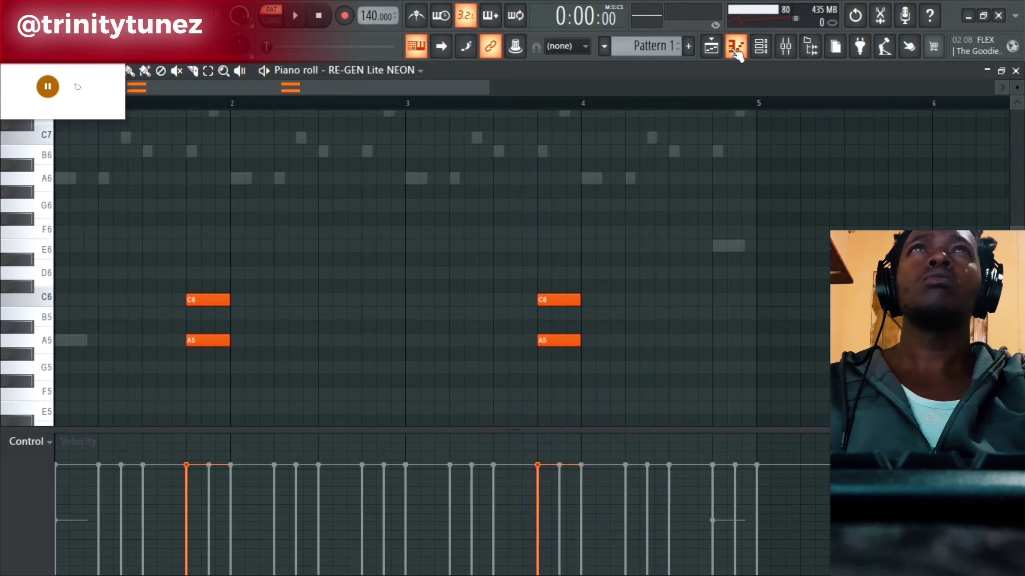
Split Pattern 1 by channel in the playlist and move the FL Keys clip down to Track 4.
{"action": "left_click", "coordinate": [711, 48]}
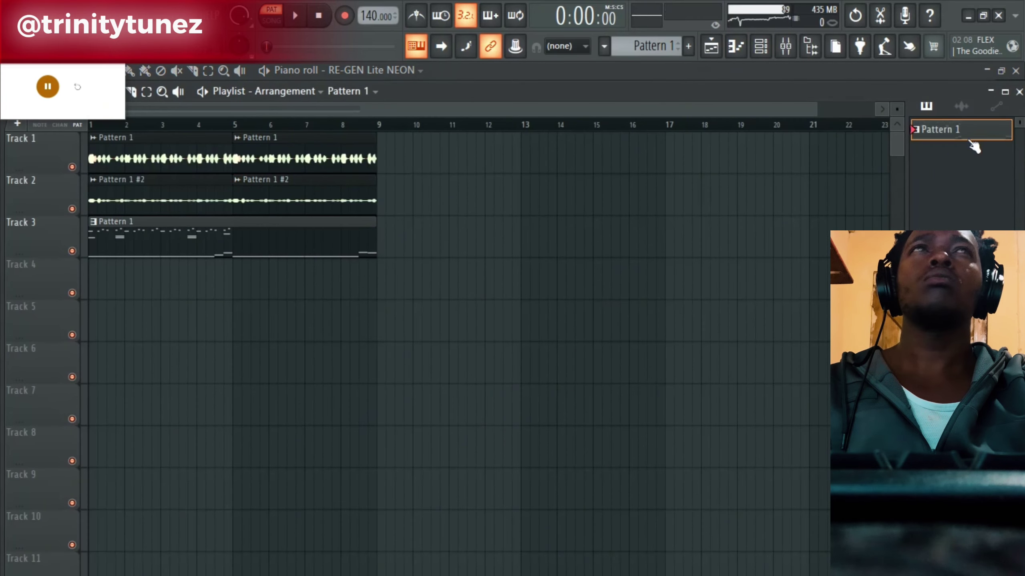
{"action": "right_click", "coordinate": [916, 130]}
{"action": "left_click", "coordinate": [894, 341]}
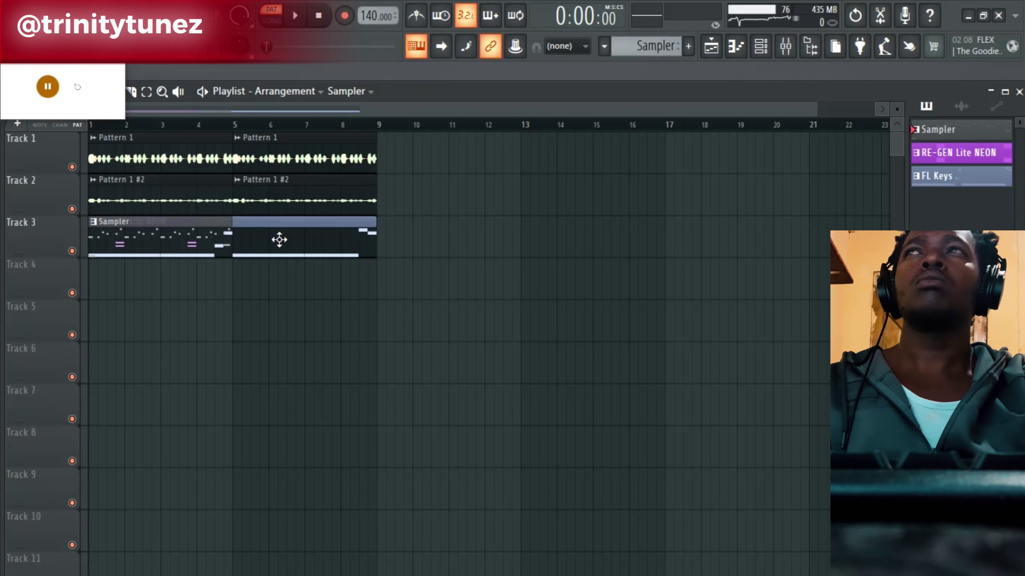
{"action": "left_click_drag", "start_coordinate": [279, 240], "coordinate": [252, 274]}
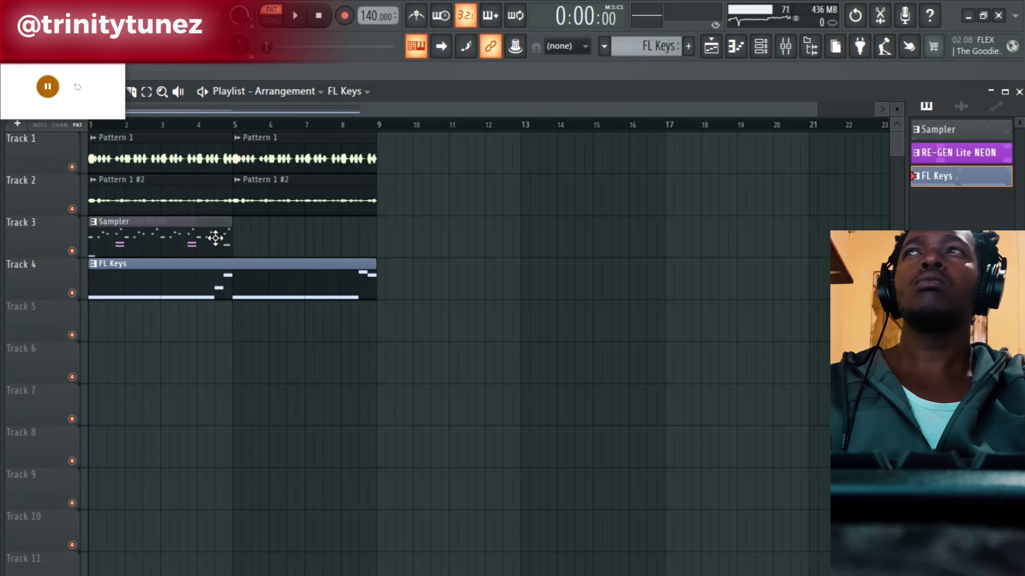
Delete the Sampler clip from Track 3 and render the RE-GEN Lite NEON pattern to an audio clip.
{"action": "right_click", "coordinate": [216, 238]}
{"action": "left_click", "coordinate": [161, 242]}
{"action": "right_click", "coordinate": [985, 152]}
{"action": "left_click", "coordinate": [907, 343]}
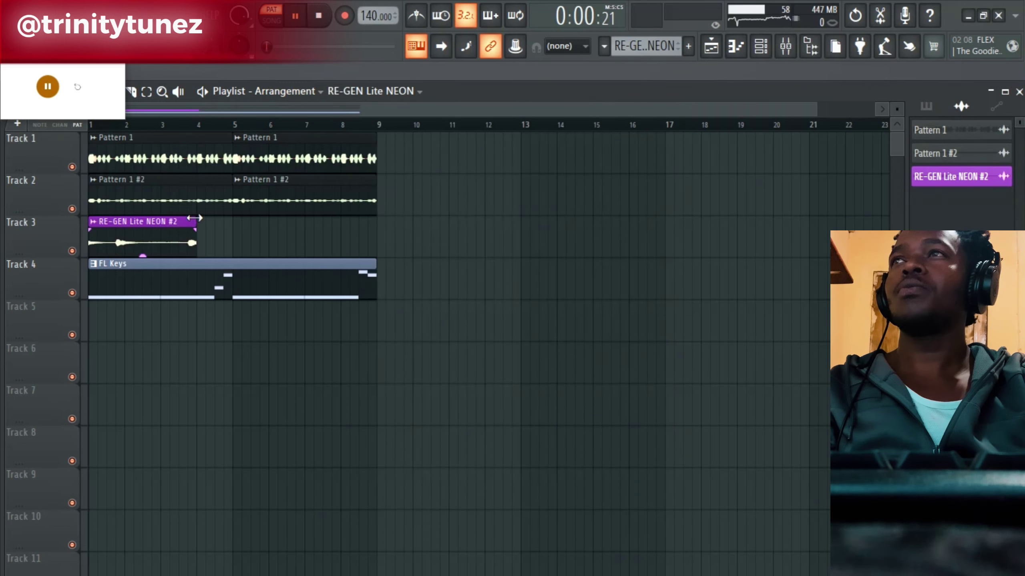
Play the rendered clip on Track 3, slice it and keep only the part from beat 4 of bar 1 to bar 3.
{"action": "left_click_drag", "start_coordinate": [194, 218], "coordinate": [221, 214]}
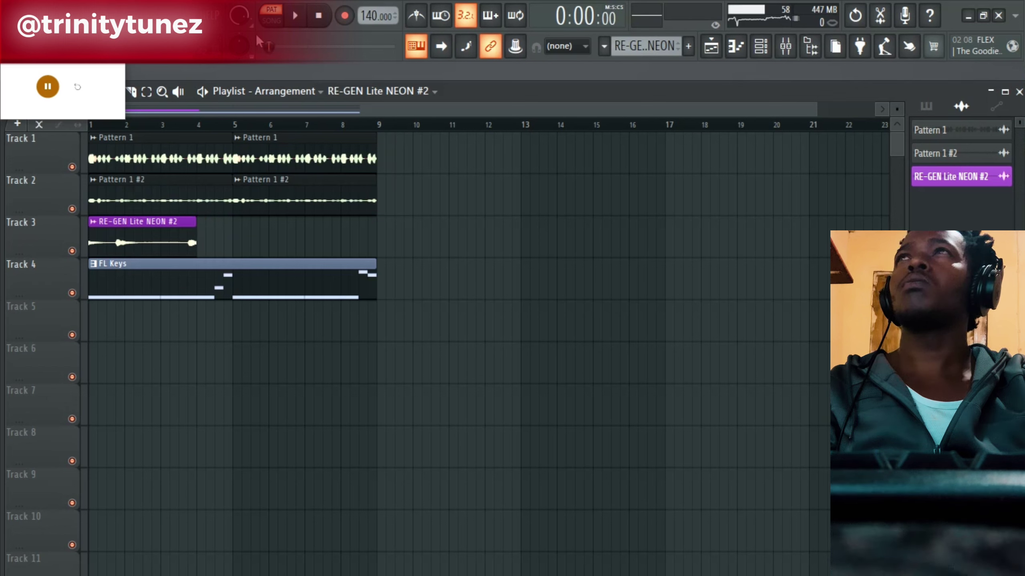
{"action": "key", "text": "space"}
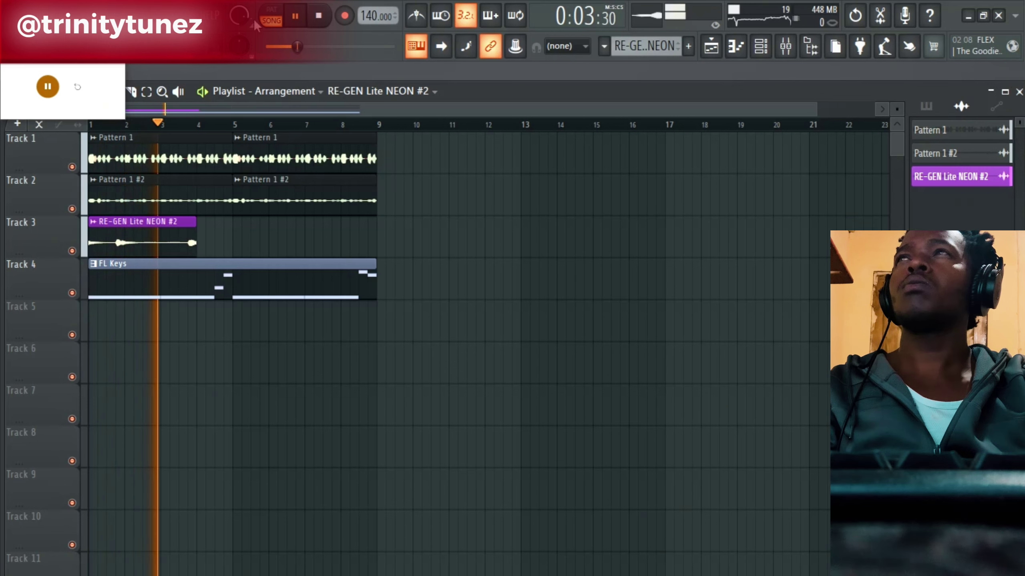
{"action": "key", "text": "space"}
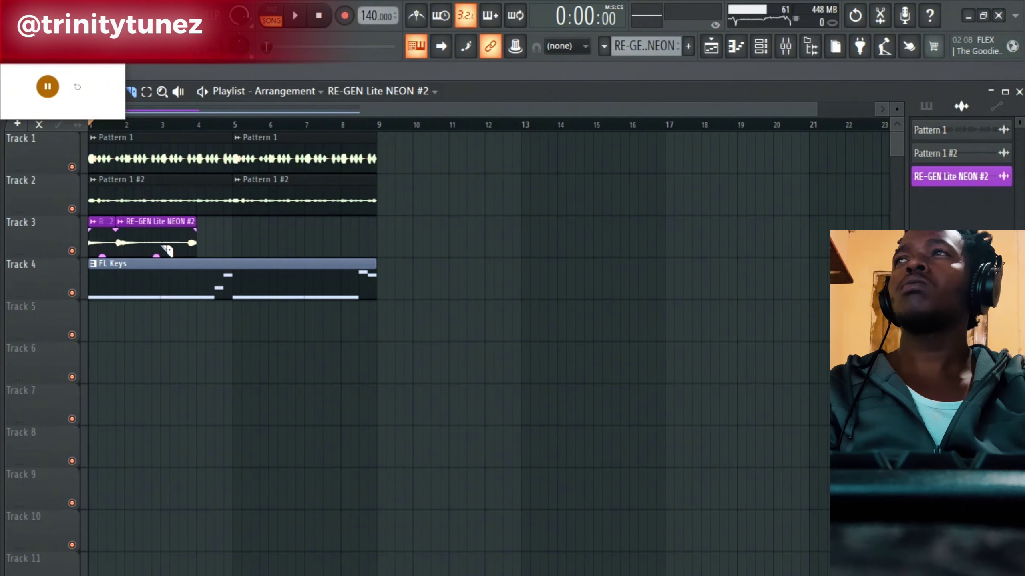
{"action": "left_click_drag", "start_coordinate": [161, 239], "coordinate": [159, 221]}
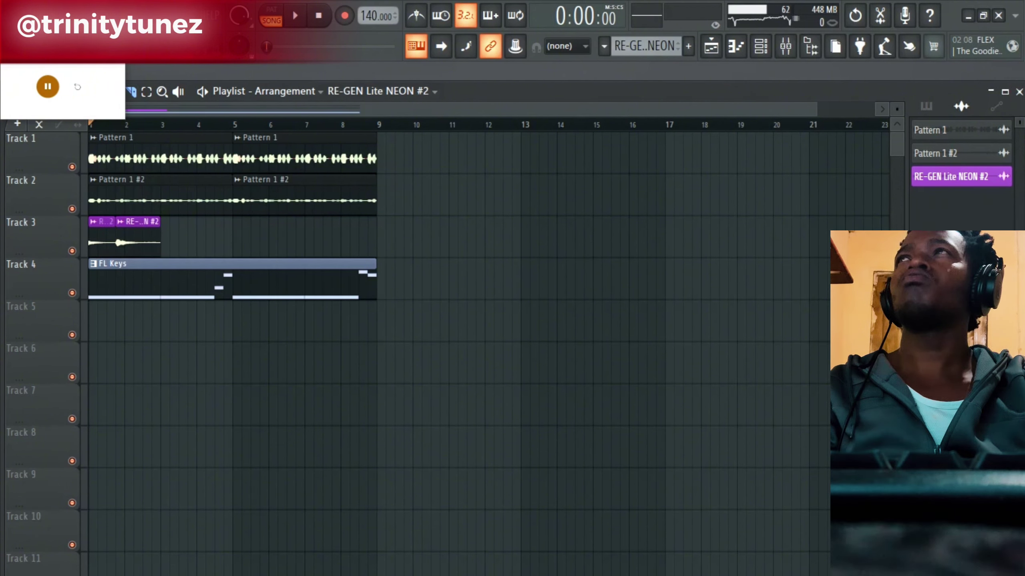
{"action": "left_click_drag", "start_coordinate": [44, 6], "coordinate": [230, 17]}
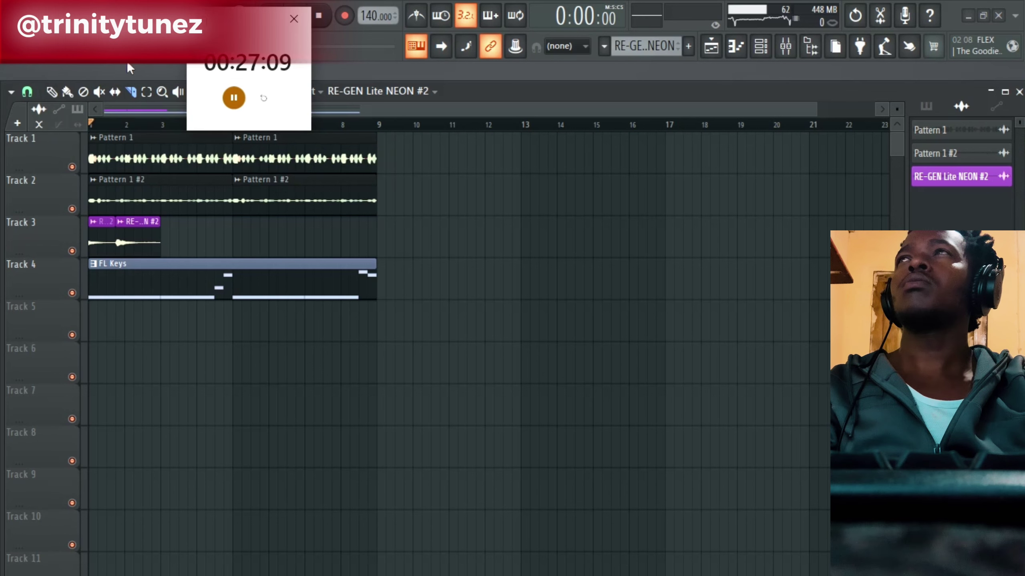
{"action": "right_click", "coordinate": [105, 242]}
Copy the trimmed RE-GEN Lite NEON #2 clip to beat 4 of bar 3 and duplicate both clips across bars 5 to 8.
{"action": "left_click_drag", "start_coordinate": [122, 240], "coordinate": [196, 233]}
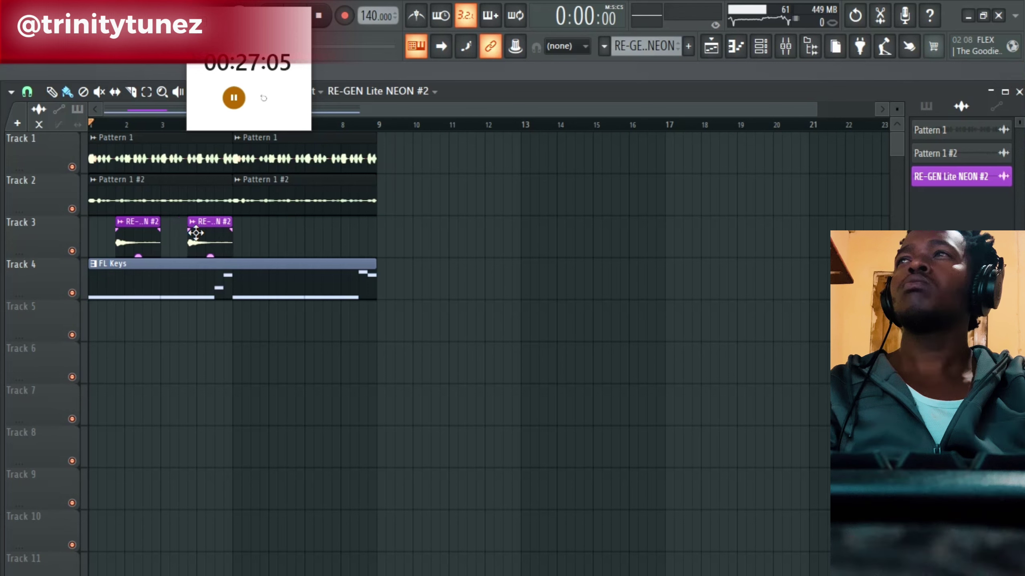
{"action": "left_click_drag", "start_coordinate": [282, 234], "coordinate": [103, 244]}
{"action": "key", "text": "ctrl+b"}
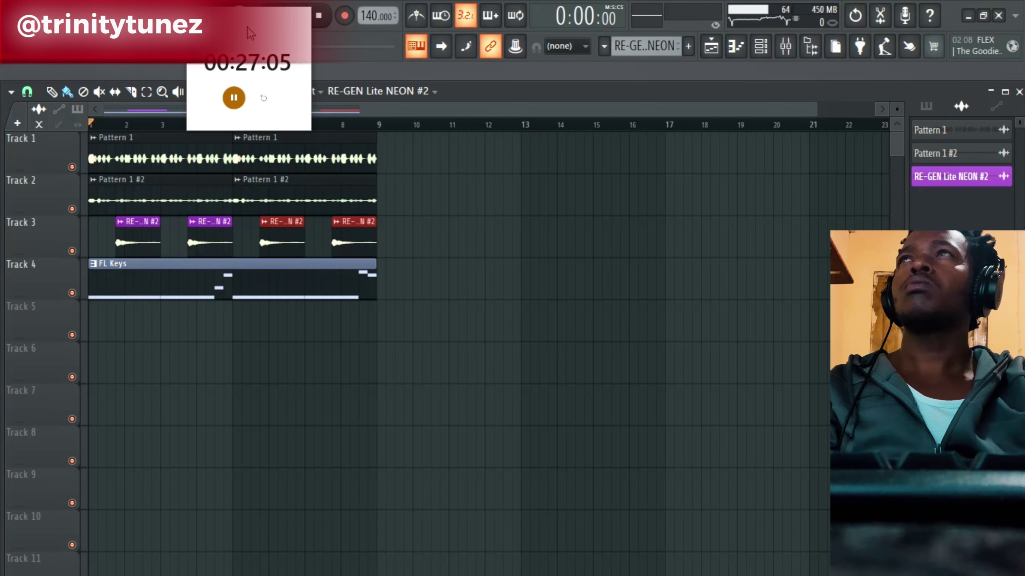
{"action": "left_click_drag", "start_coordinate": [247, 20], "coordinate": [66, 19]}
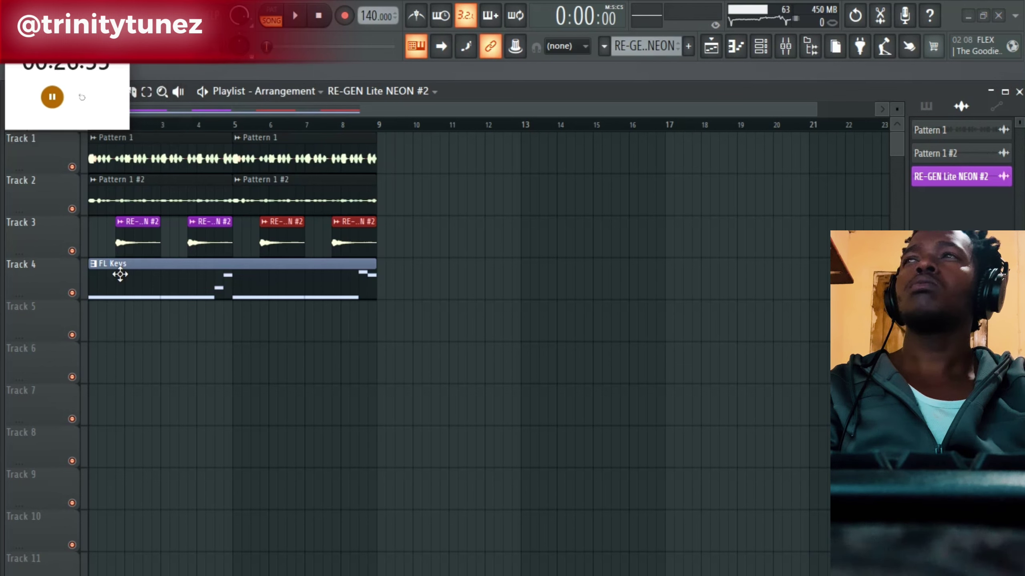
Select the FL Keys pattern, unmute the FL Keys channel and play the song briefly.
{"action": "left_click", "coordinate": [130, 293]}
{"action": "left_click", "coordinate": [758, 47]}
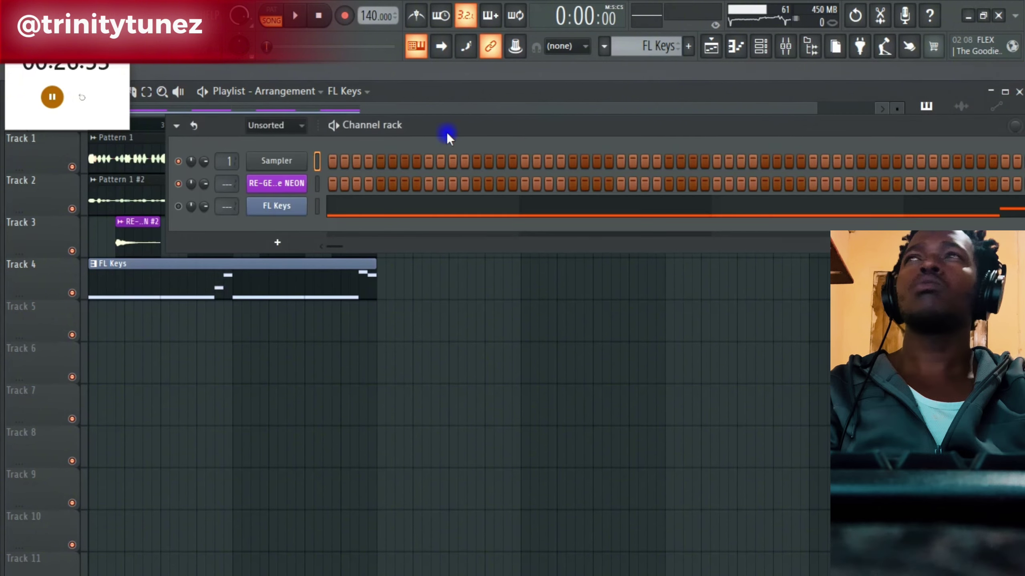
{"action": "key", "text": "space"}
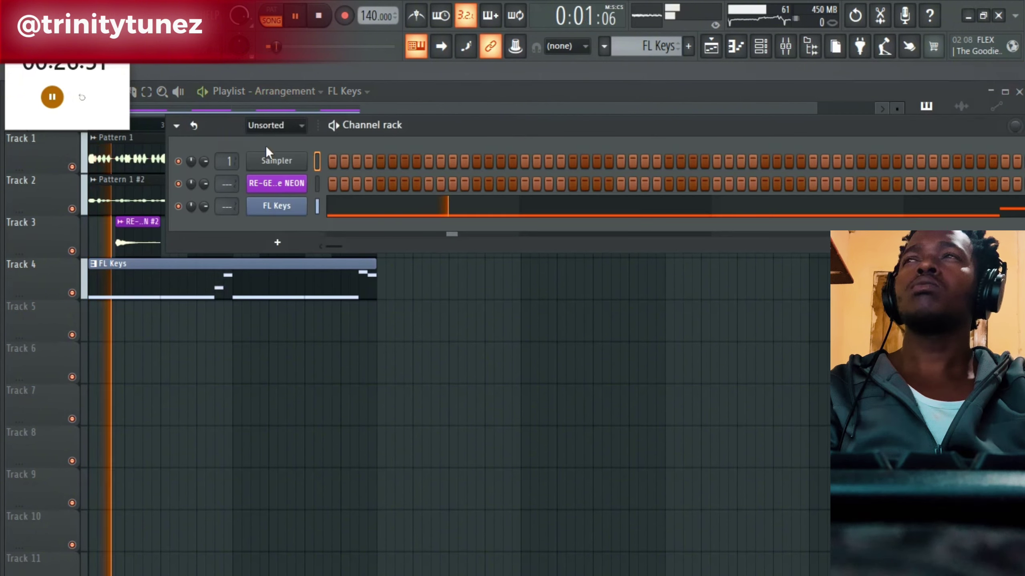
{"action": "left_click", "coordinate": [275, 182]}
{"action": "key", "text": "space"}
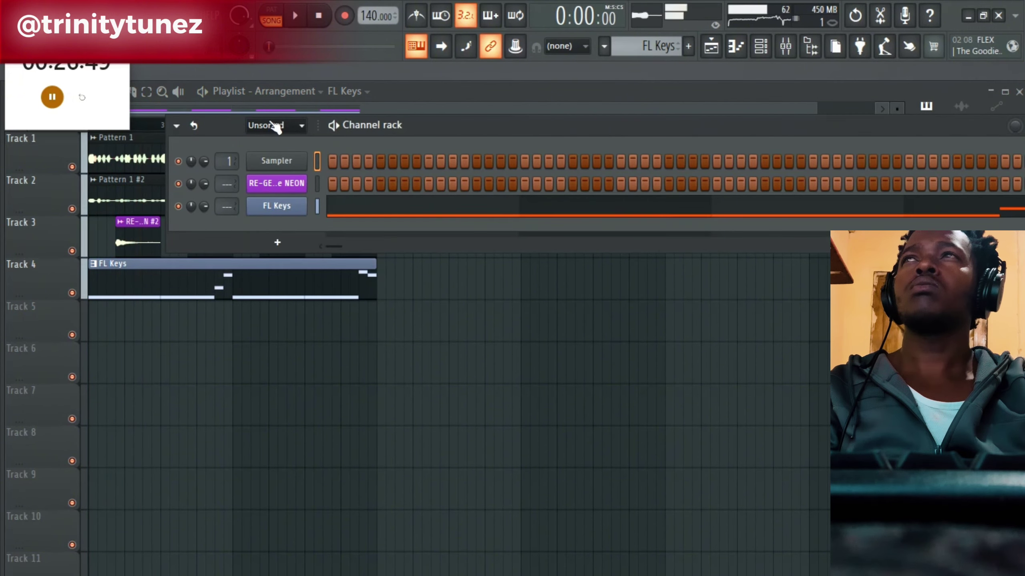
Open the FL Keys notes in the piano roll and bring up the RE-GEN Lite NEON plugin.
{"action": "left_click", "coordinate": [271, 126]}
{"action": "left_click", "coordinate": [270, 157]}
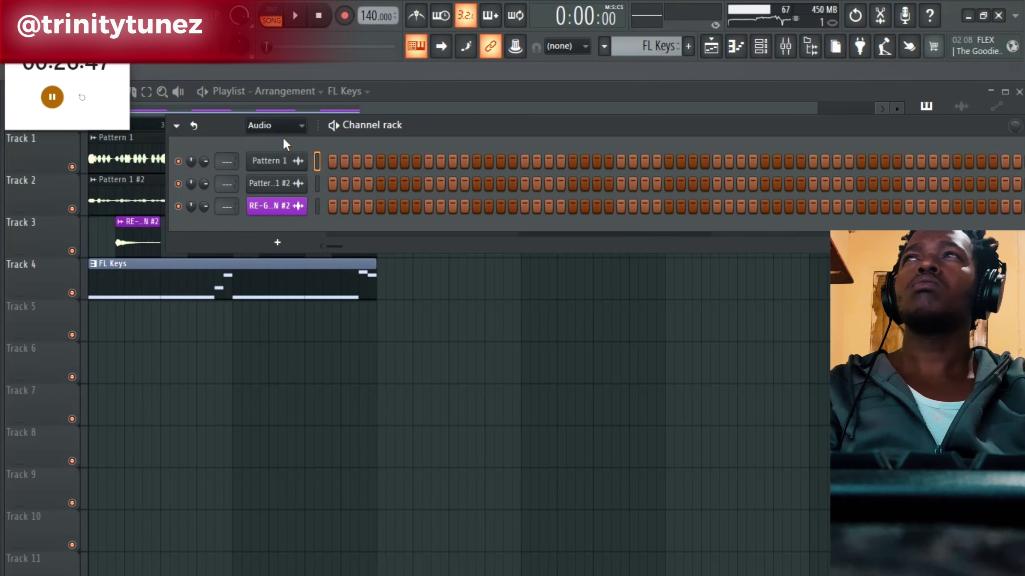
{"action": "left_click", "coordinate": [761, 46]}
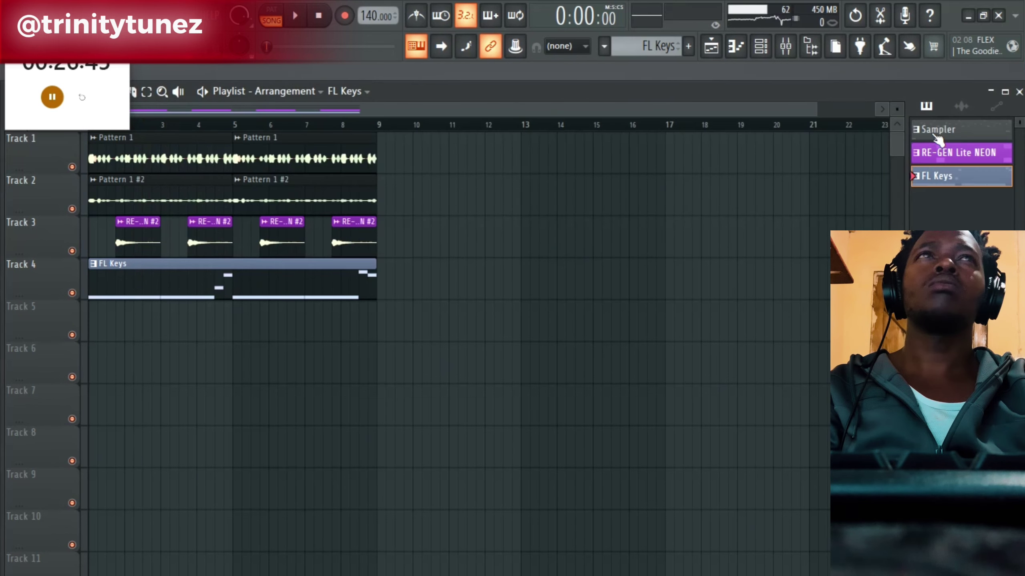
{"action": "double_click", "coordinate": [323, 299]}
{"action": "left_click", "coordinate": [761, 47]}
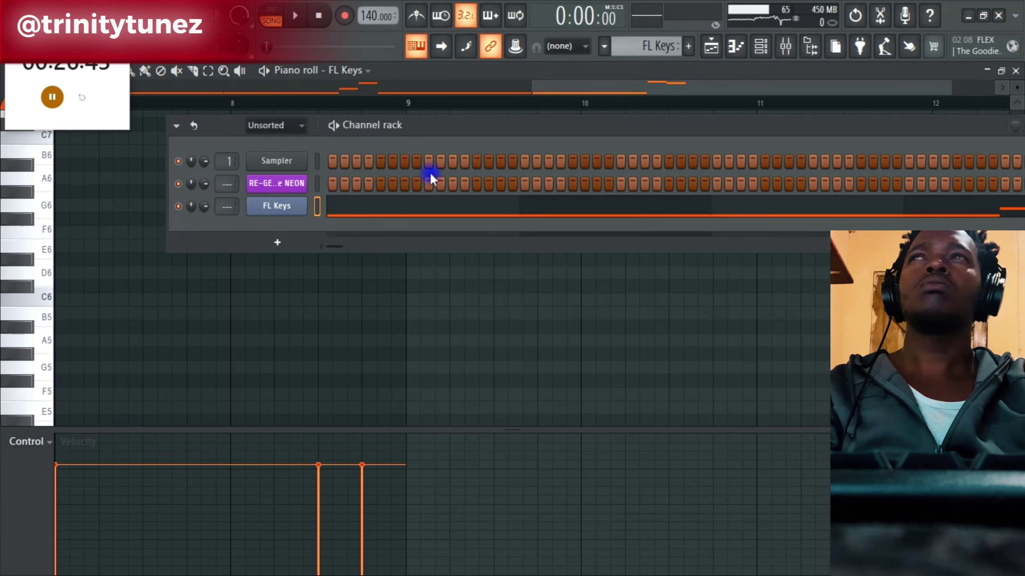
{"action": "left_click", "coordinate": [286, 196]}
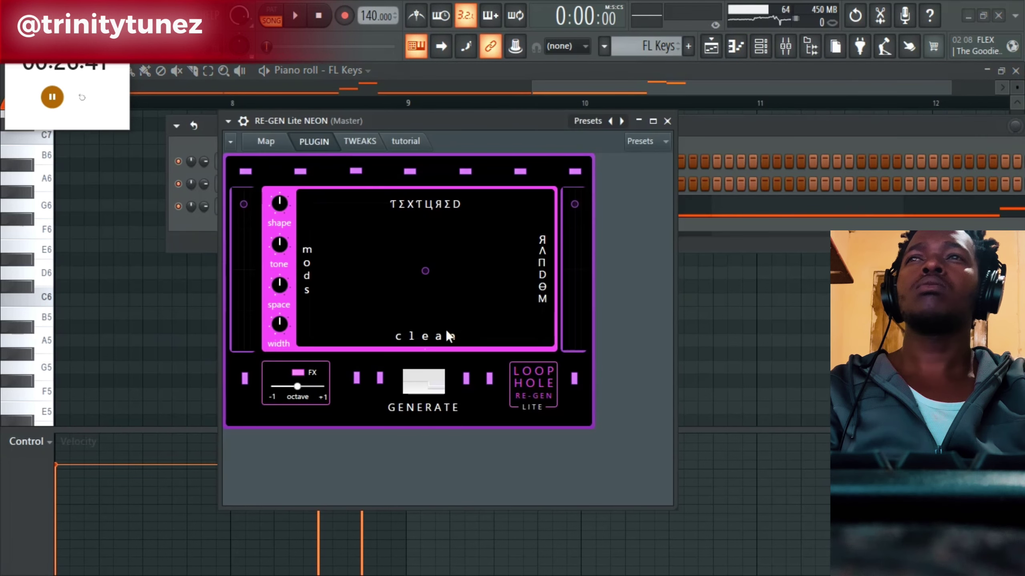
Save the project under the name ASAP in a new project folder.
{"action": "key", "text": "ctrl+s"}
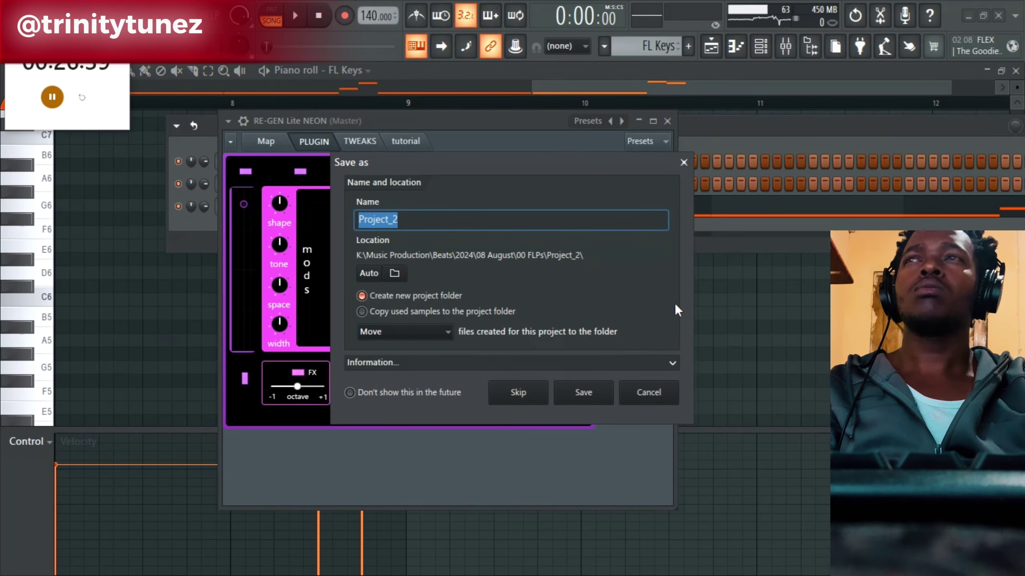
{"action": "type", "text": "AS"}
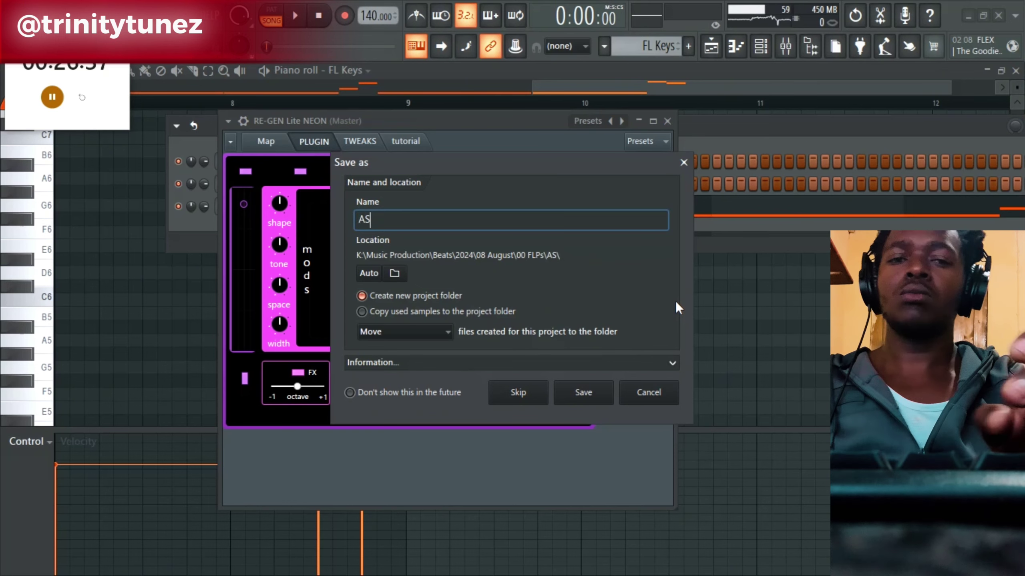
{"action": "type", "text": "AP"}
{"action": "key", "text": "Return"}
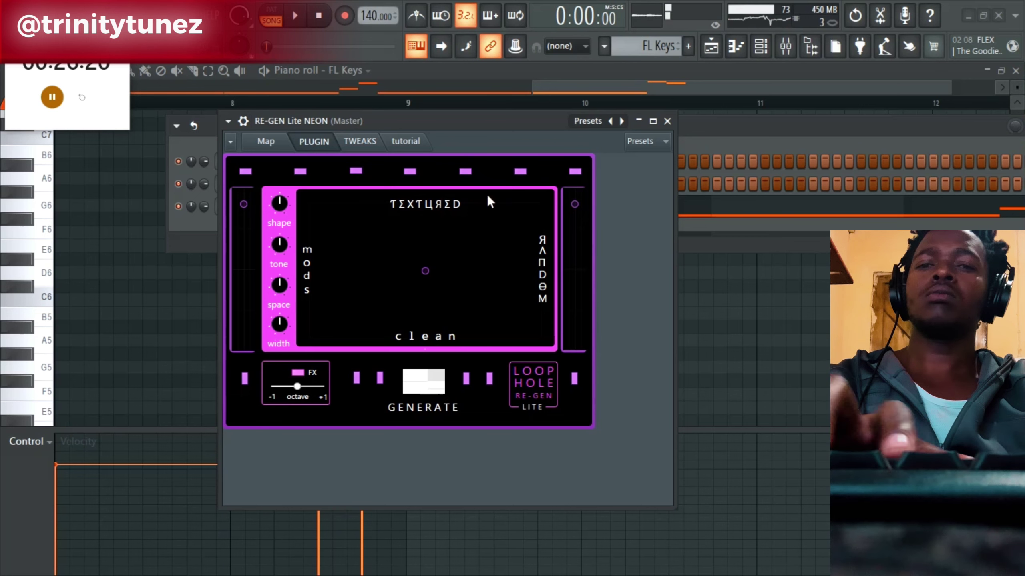
Generate a new sound in RE-GEN Lite NEON and close the plugin.
{"action": "left_click", "coordinate": [439, 391]}
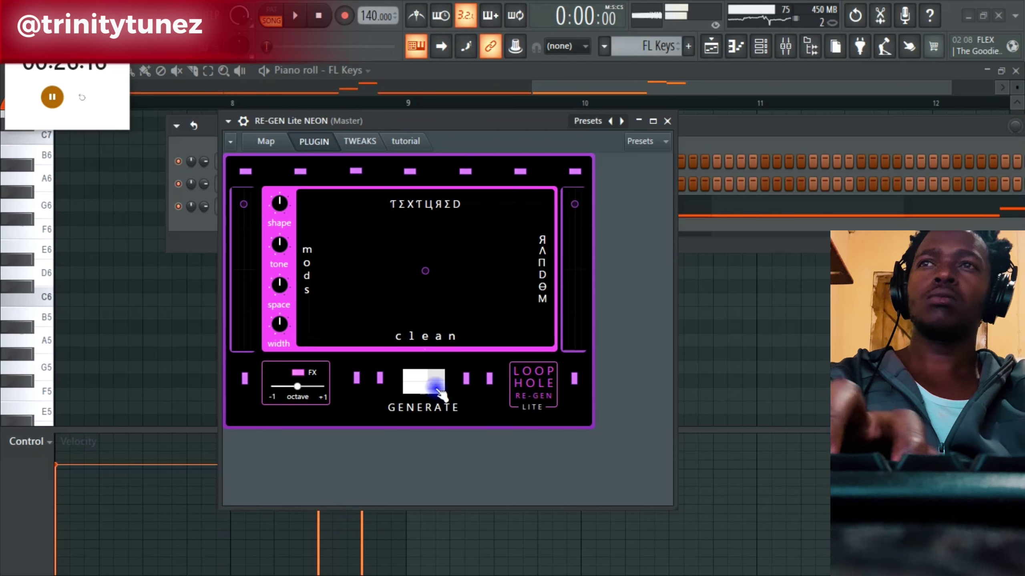
{"action": "left_click", "coordinate": [668, 121]}
{"action": "right_click", "coordinate": [296, 210]}
{"action": "left_click", "coordinate": [302, 215]}
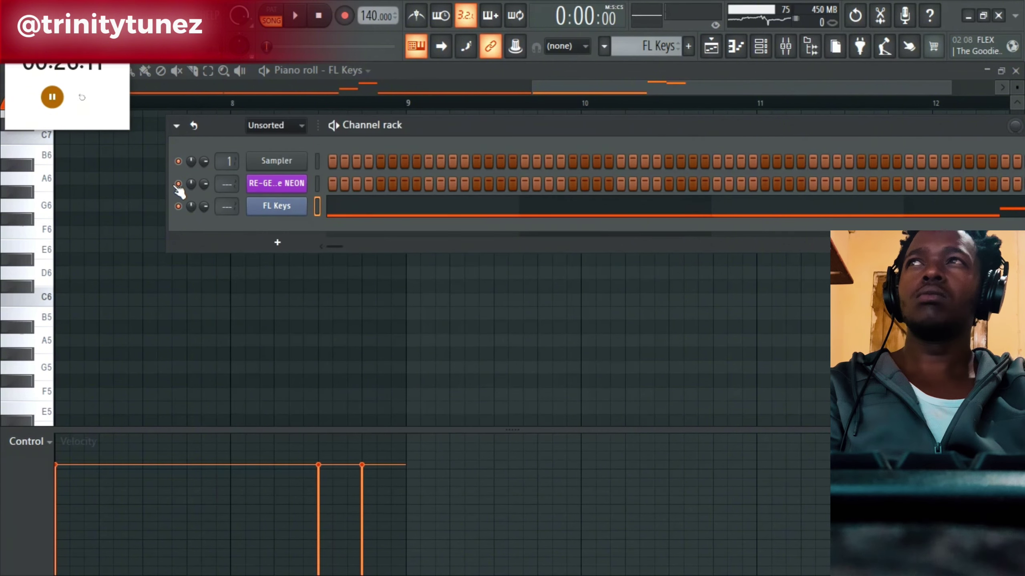
Copy the FL Keys notes into the RE-GEN Lite NEON channel and mute the FL Keys channel.
{"action": "right_click", "coordinate": [271, 196]}
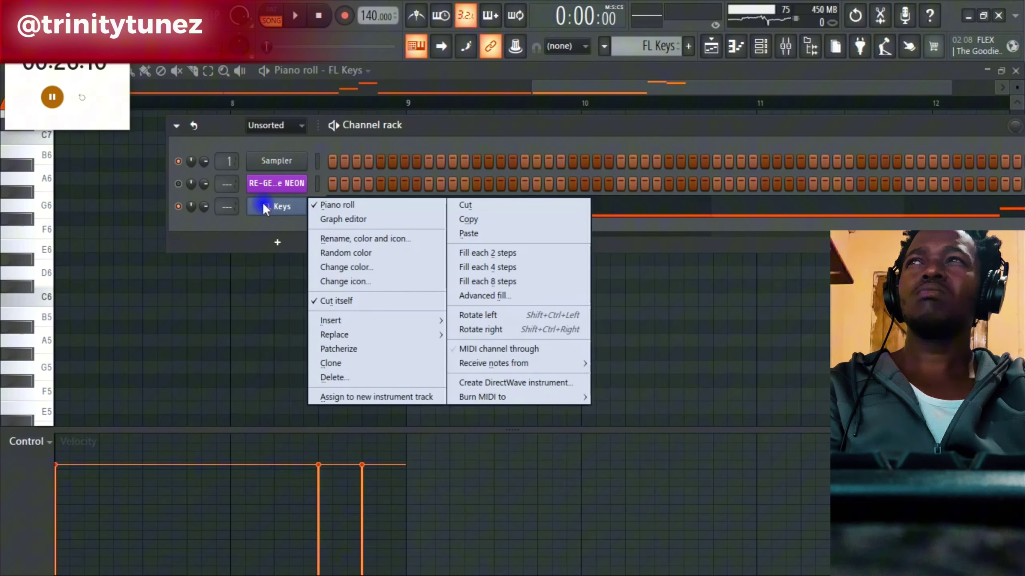
{"action": "left_click", "coordinate": [468, 219]}
{"action": "right_click", "coordinate": [258, 187]}
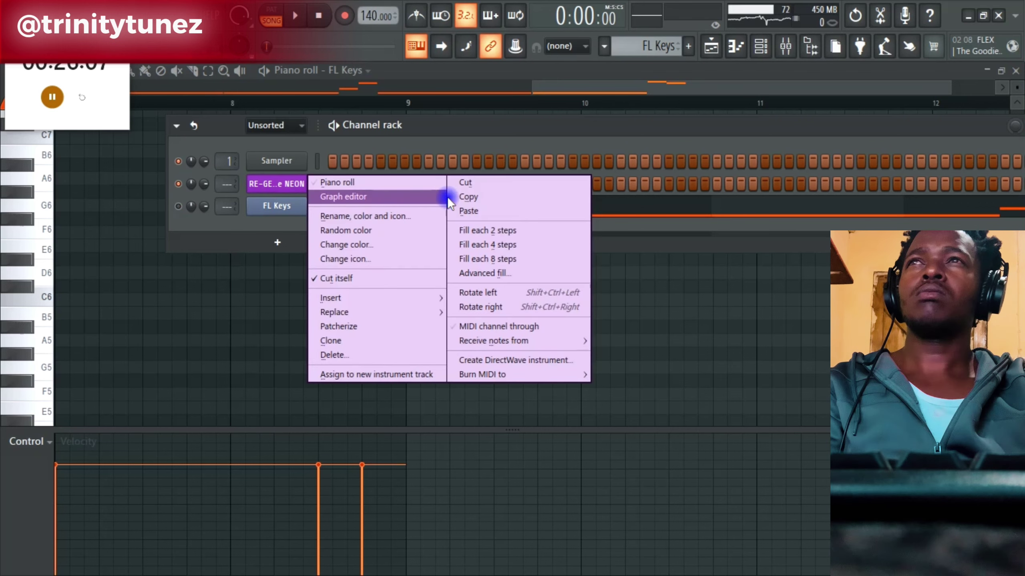
{"action": "left_click", "coordinate": [468, 210]}
Duplicate all RE-GEN Lite NEON notes in the piano roll and place the copies seven semitones above the originals.
{"action": "right_click", "coordinate": [278, 185]}
{"action": "left_click", "coordinate": [386, 186]}
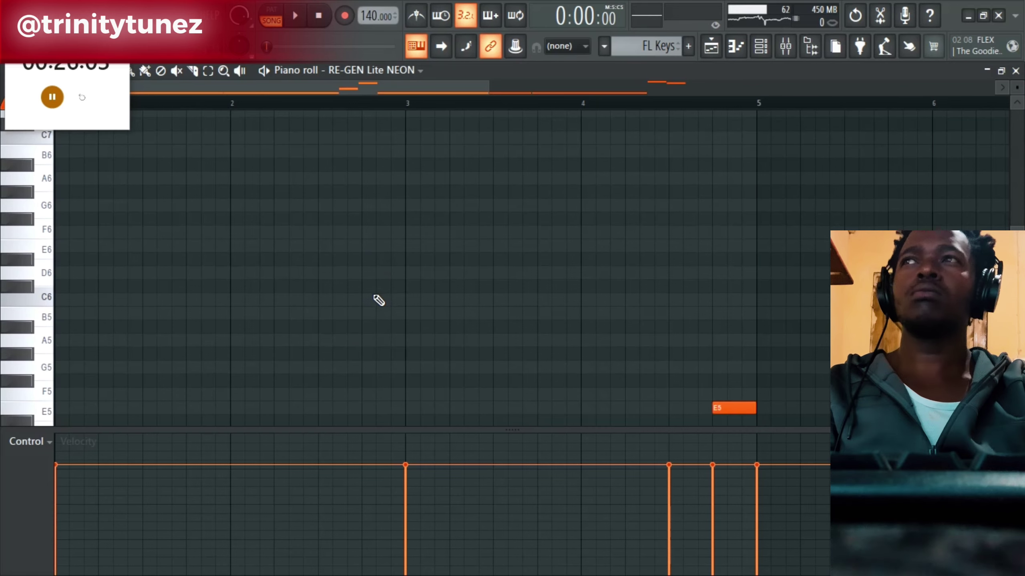
{"action": "key", "text": "space"}
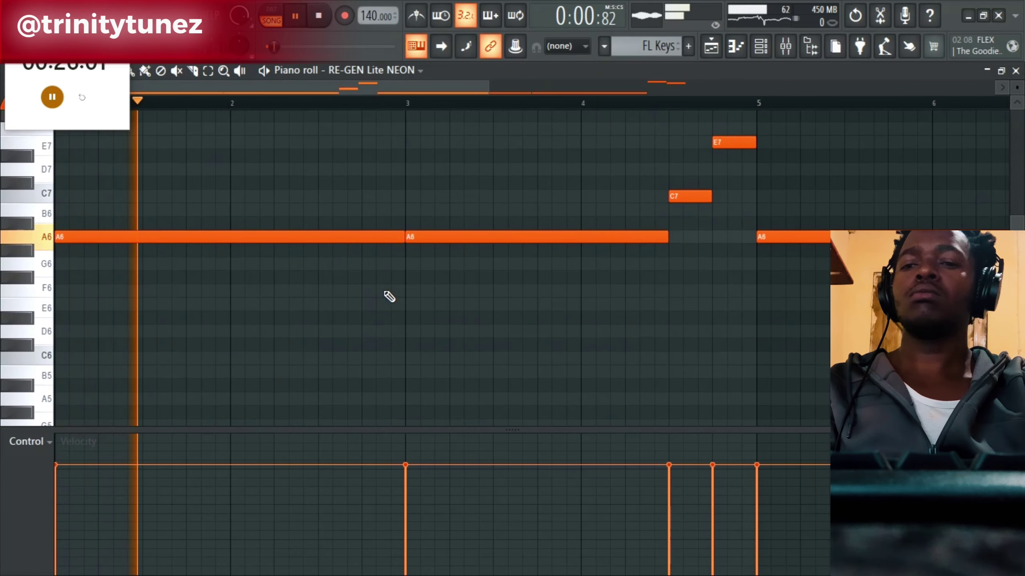
{"action": "key", "text": "ctrl+a"}
{"action": "key", "text": "space"}
{"action": "scroll", "coordinate": [263, 280], "scroll_direction": "up", "scroll_amount": 3}
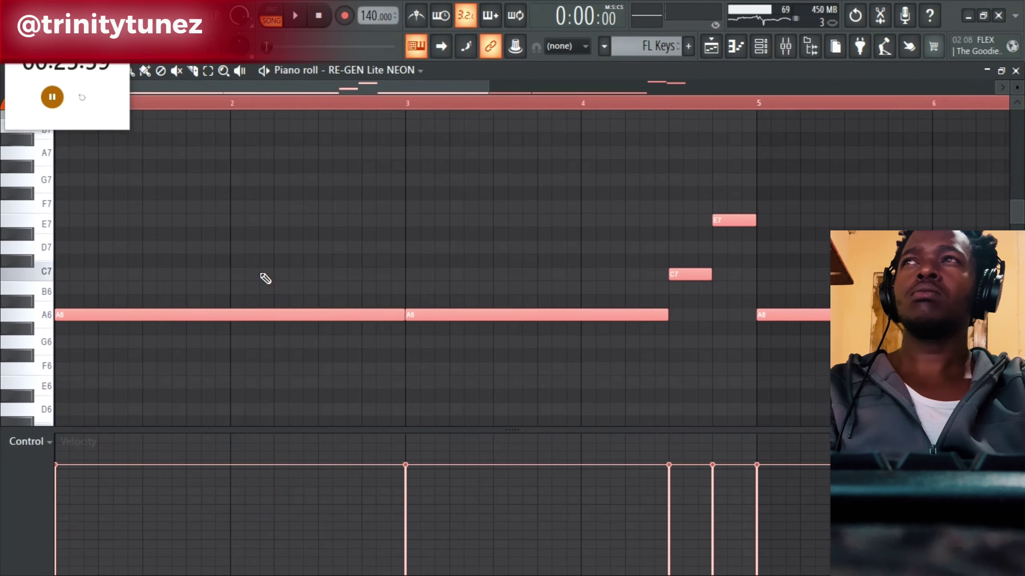
{"action": "key", "text": "ctrl+v"}
{"action": "key", "text": "shift+Up"}
{"action": "key", "text": "shift+Up"}
{"action": "key", "text": "shift+Up"}
{"action": "key", "text": "shift+Up"}
{"action": "key", "text": "shift+Up"}
{"action": "key", "text": "shift+Up"}
{"action": "key", "text": "shift+Up"}
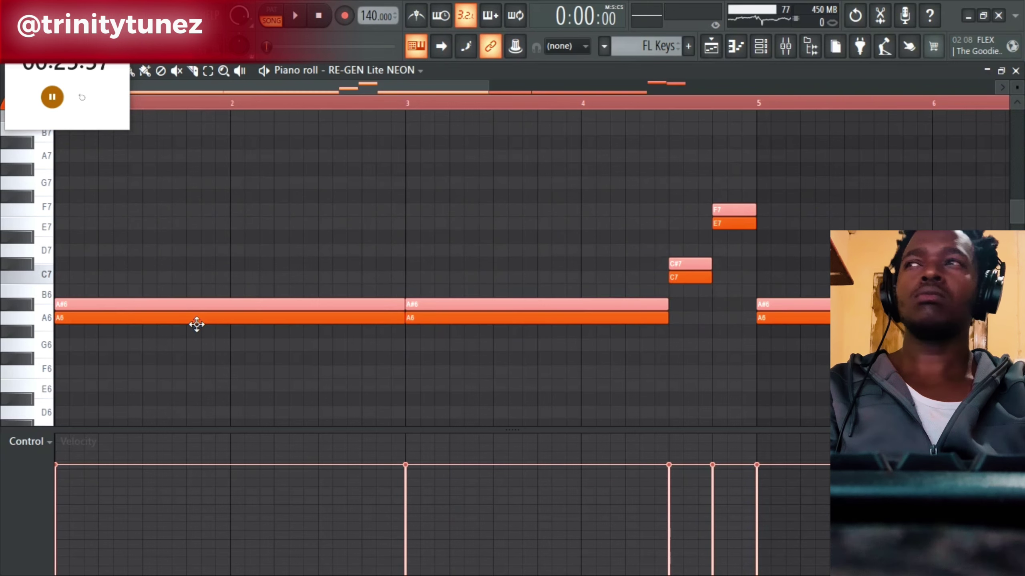
{"action": "key", "text": "space"}
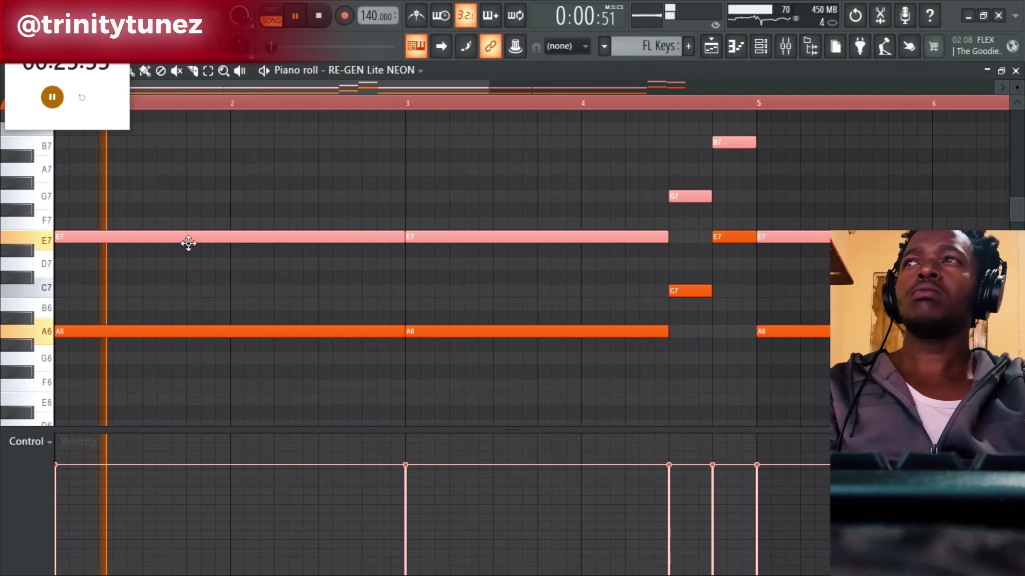
Add a third layer of notes three semitones above the original line to form A–C–E chords.
{"action": "left_click_drag", "start_coordinate": [188, 242], "coordinate": [171, 291]}
{"action": "key", "text": "space"}
{"action": "key", "text": "space"}
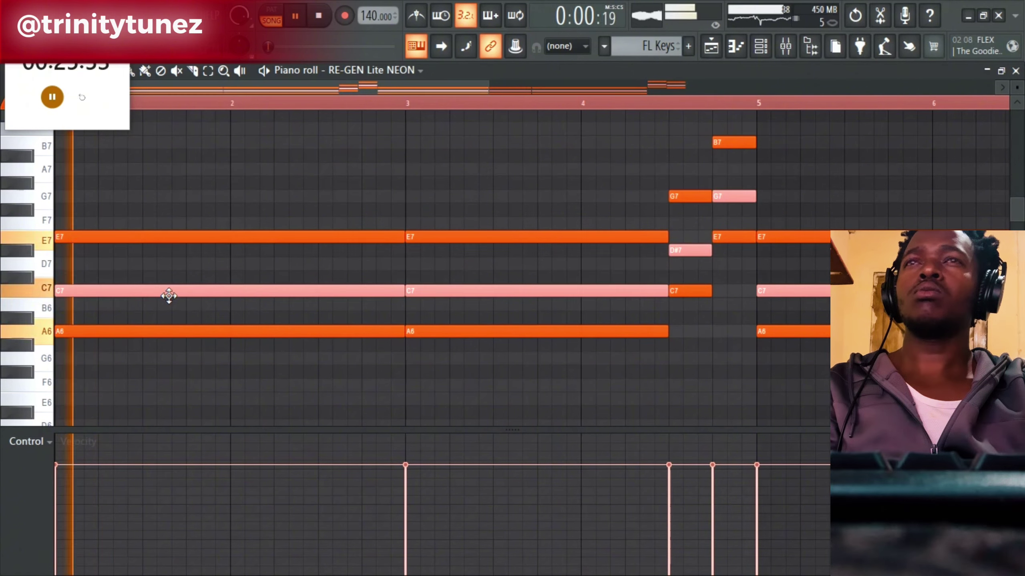
{"action": "left_click", "coordinate": [240, 188]}
Transpose all chords down two octaves so the root notes sit on A4, auditioning them during playback.
{"action": "scroll", "coordinate": [247, 189], "scroll_direction": "down", "scroll_amount": 5}
{"action": "key", "text": "space"}
{"action": "key", "text": "space"}
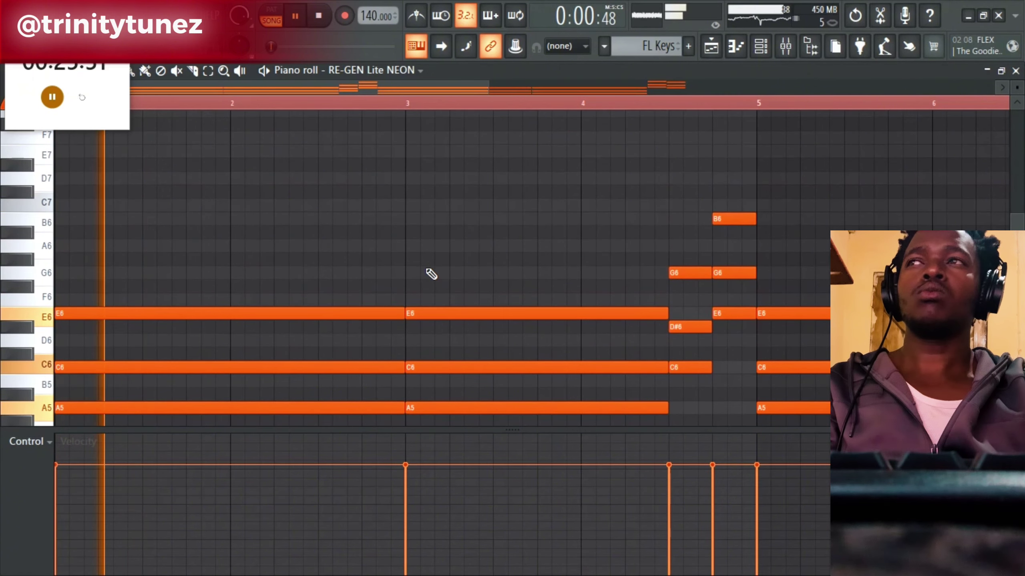
{"action": "scroll", "coordinate": [432, 275], "scroll_direction": "down", "scroll_amount": 4}
{"action": "key", "text": "ctrl+Down"}
{"action": "key", "text": "space"}
{"action": "key", "text": "space"}
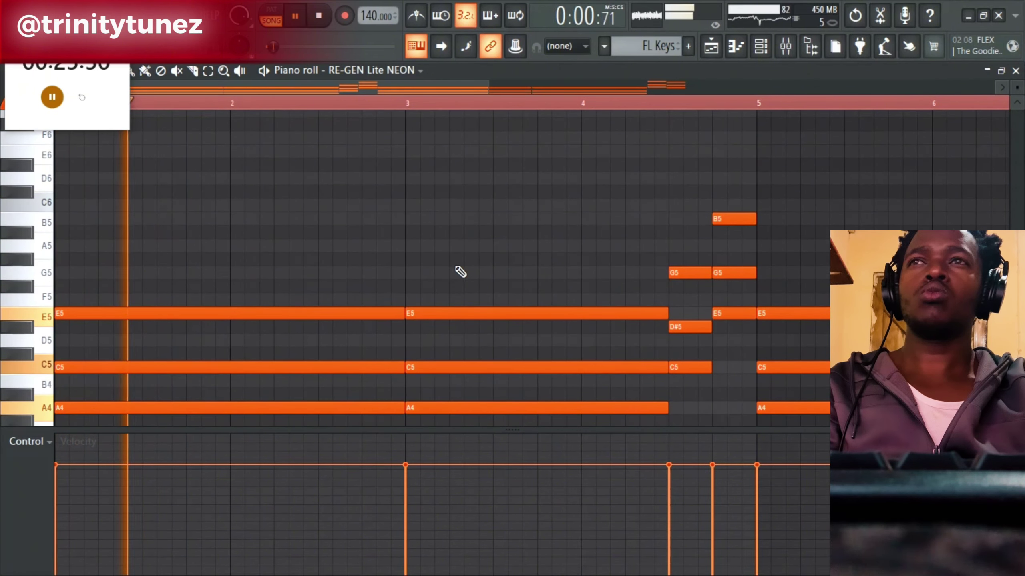
{"action": "scroll", "coordinate": [460, 270], "scroll_direction": "down", "scroll_amount": 2}
Shorten the A4–C5–E5 chords at bars 1 and 3 to two beats each.
{"action": "left_click_drag", "start_coordinate": [478, 212], "coordinate": [178, 384]}
{"action": "key", "text": "space"}
{"action": "key", "text": "space"}
{"action": "key", "text": "space"}
{"action": "key", "text": "space"}
{"action": "left_click", "coordinate": [470, 202], "text": "ctrl"}
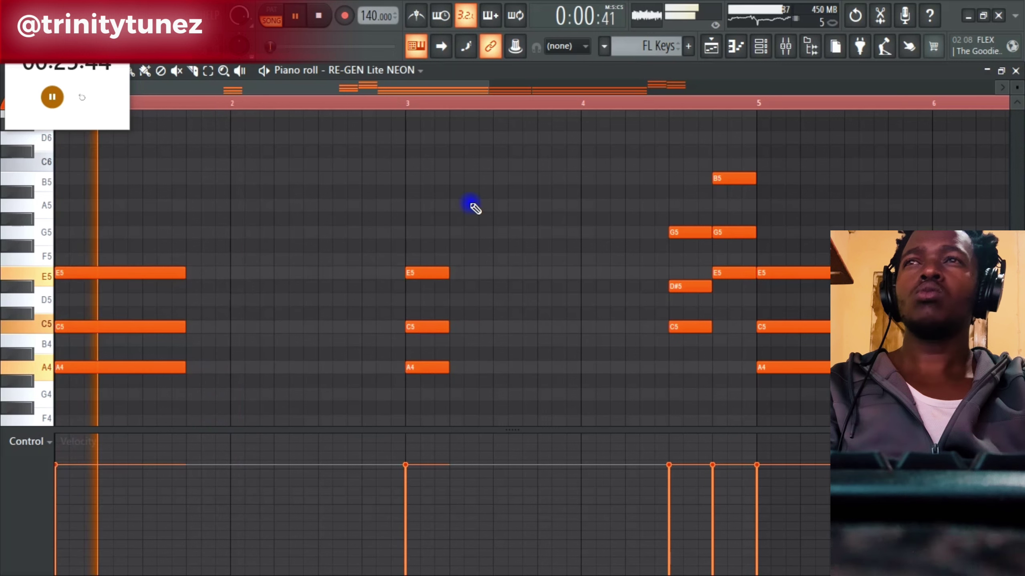
{"action": "left_click_drag", "start_coordinate": [202, 241], "coordinate": [137, 371]}
{"action": "left_click_drag", "start_coordinate": [432, 385], "coordinate": [492, 278]}
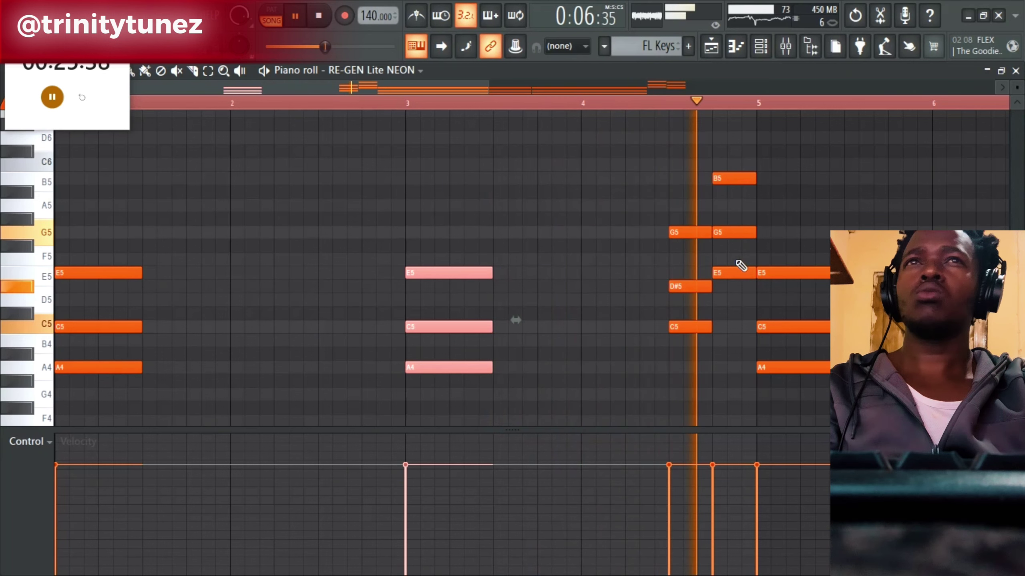
Raise the D#5 near the end of bar 4 to E5 and shorten both bar 4 chords to about a third of a beat.
{"action": "left_click_drag", "start_coordinate": [686, 287], "coordinate": [683, 275]}
{"action": "left_click_drag", "start_coordinate": [745, 132], "coordinate": [684, 361]}
{"action": "left_click_drag", "start_coordinate": [711, 328], "coordinate": [686, 328]}
{"action": "left_click_drag", "start_coordinate": [445, 80], "coordinate": [521, 84]}
{"action": "left_click_drag", "start_coordinate": [579, 180], "coordinate": [576, 180]}
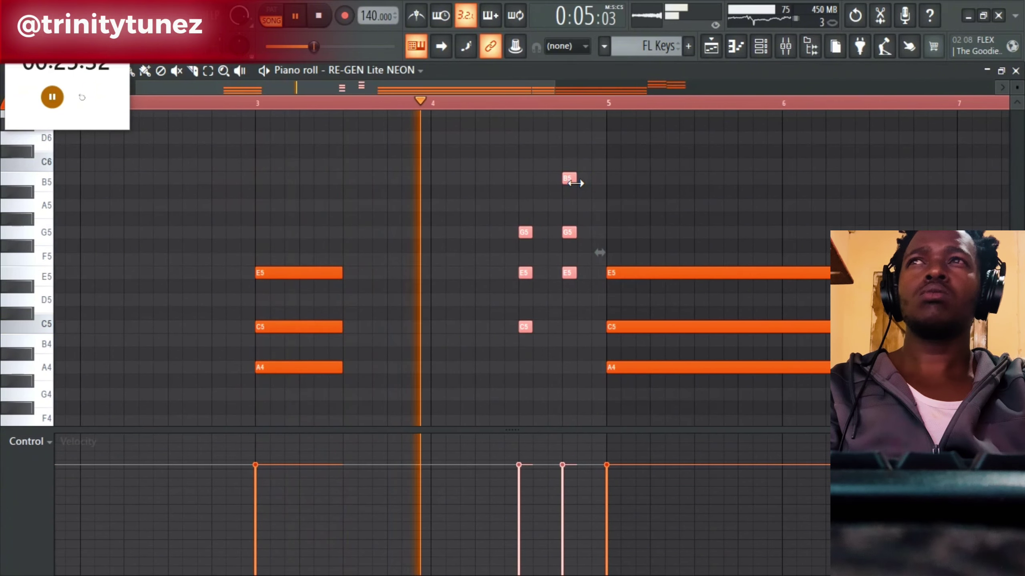
Shorten the A4–C5–E5 chords at bars 5 and 7 to two beats each.
{"action": "left_click_drag", "start_coordinate": [439, 83], "coordinate": [672, 243]}
{"action": "key", "text": "space"}
{"action": "left_click_drag", "start_coordinate": [789, 225], "coordinate": [587, 402]}
{"action": "left_click_drag", "start_coordinate": [599, 367], "coordinate": [416, 394]}
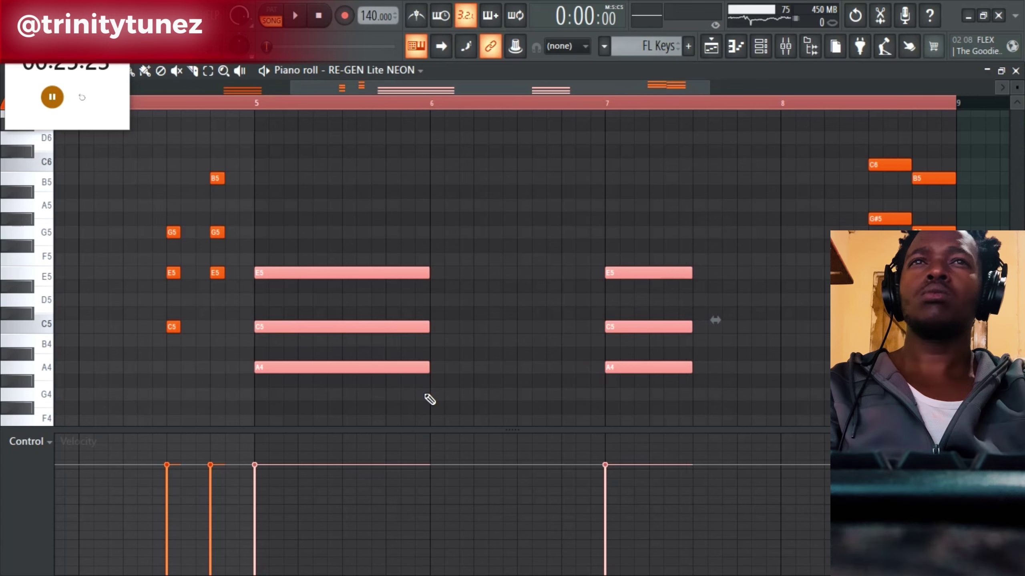
{"action": "left_click", "coordinate": [409, 236]}
{"action": "left_click_drag", "start_coordinate": [428, 271], "coordinate": [344, 285]}
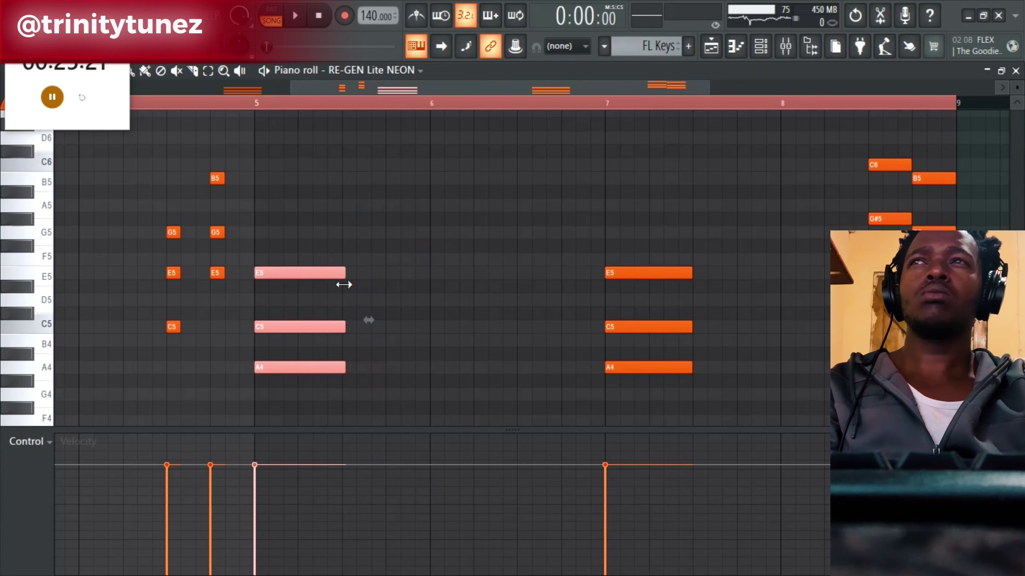
Shorten the two closing chords in bar 8 to about a third of a beat and raise the G#5 to A5.
{"action": "left_click_drag", "start_coordinate": [427, 84], "coordinate": [541, 105]}
{"action": "left_click_drag", "start_coordinate": [685, 347], "coordinate": [623, 173]}
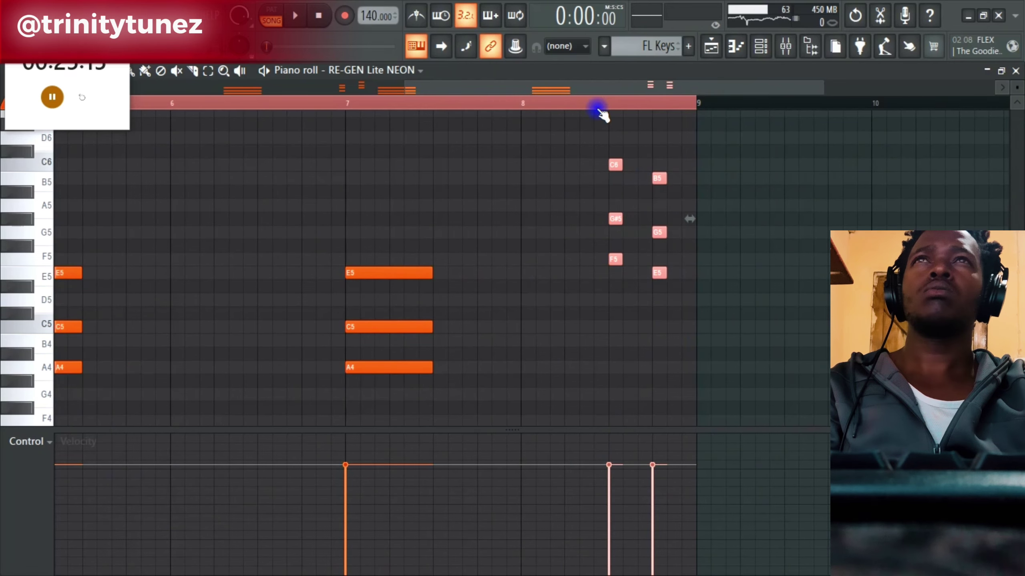
{"action": "left_click", "coordinate": [598, 107]}
{"action": "key", "text": "space"}
{"action": "left_click", "coordinate": [623, 210]}
{"action": "key", "text": "space"}
{"action": "left_click_drag", "start_coordinate": [616, 218], "coordinate": [616, 205]}
{"action": "key", "text": "space"}
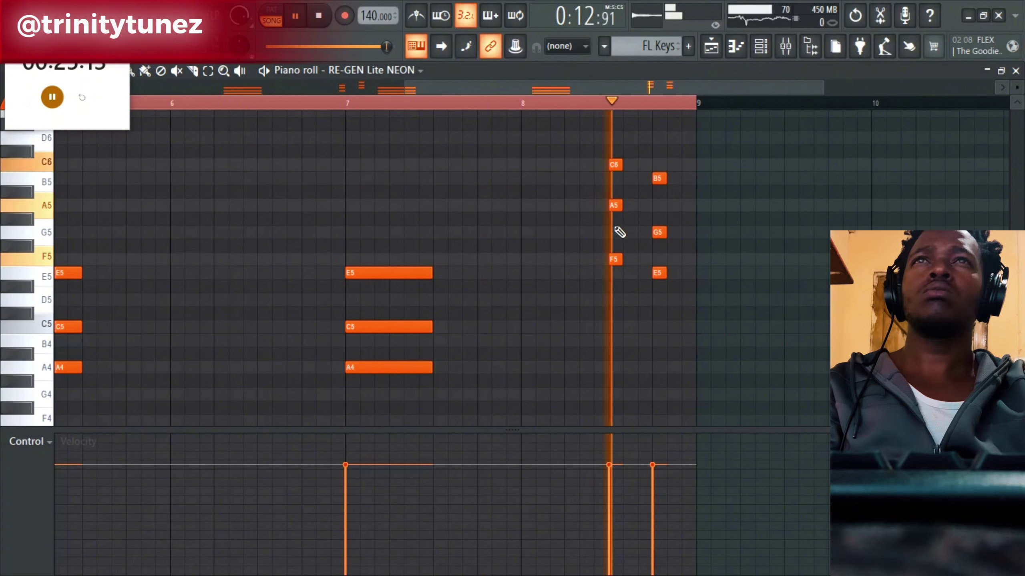
{"action": "key", "text": "space"}
{"action": "scroll", "coordinate": [835, 92], "scroll_direction": "left", "scroll_amount": 4}
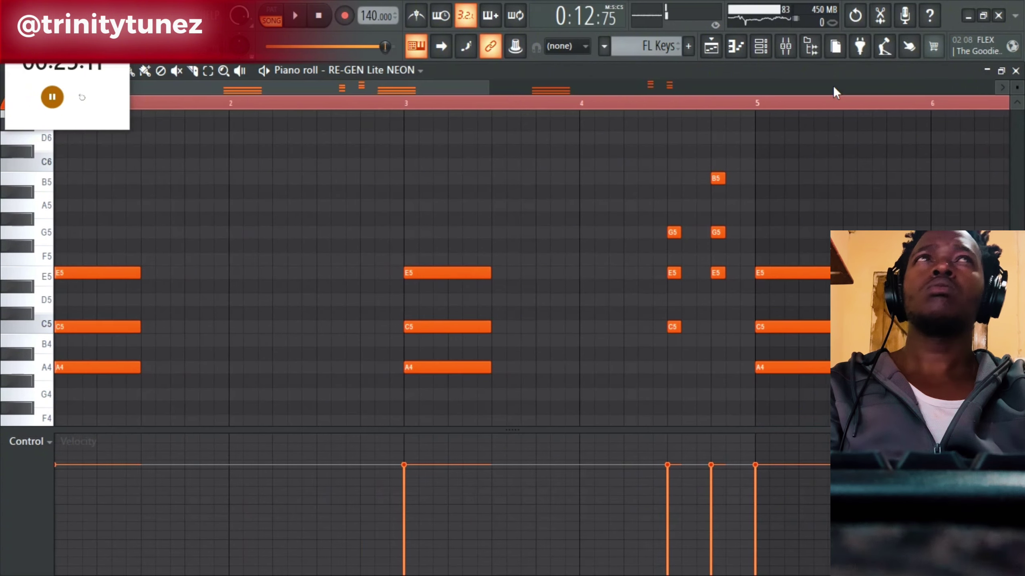
Play the chords in pattern mode and generate new RE-GEN Lite NEON sounds for them.
{"action": "left_click", "coordinate": [1015, 70]}
{"action": "left_click", "coordinate": [279, 183]}
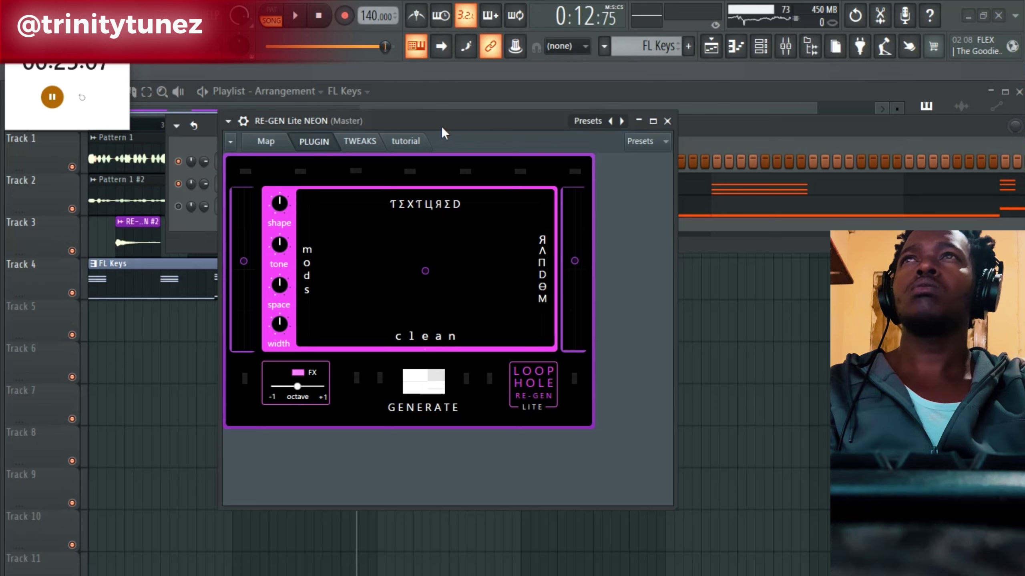
{"action": "key", "text": "space"}
{"action": "key", "text": "space"}
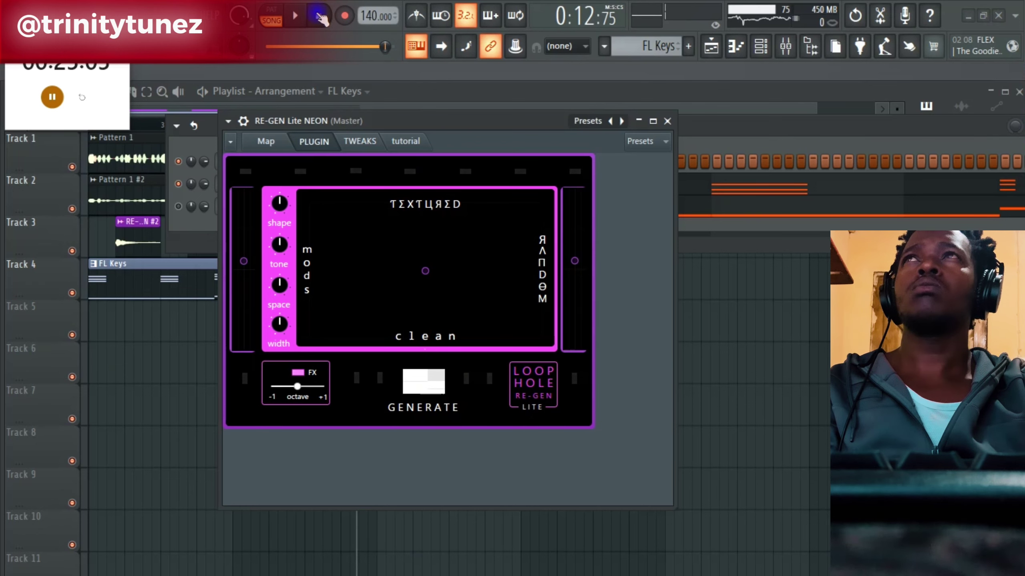
{"action": "key", "text": "l"}
{"action": "key", "text": "space"}
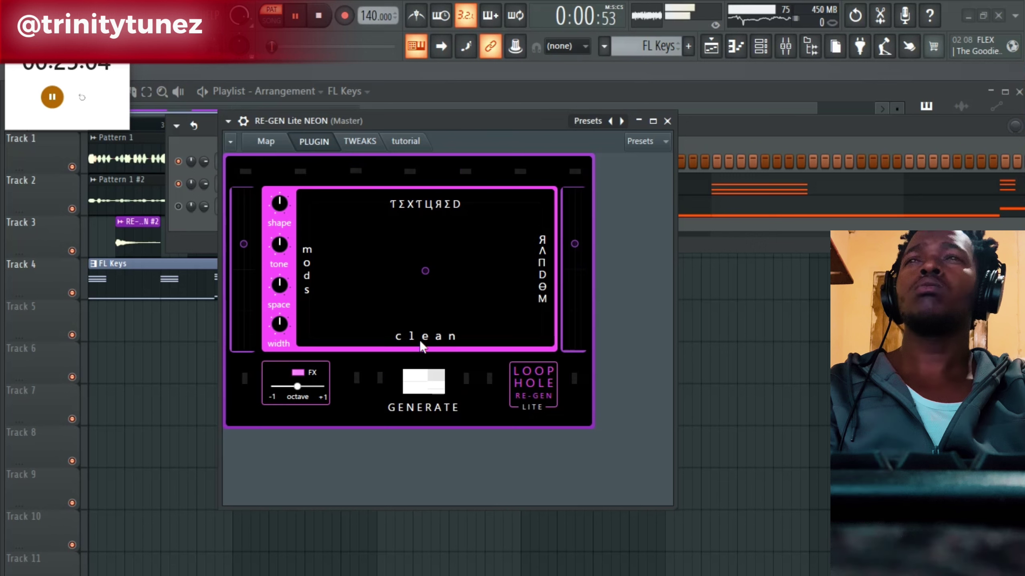
{"action": "left_click", "coordinate": [440, 385]}
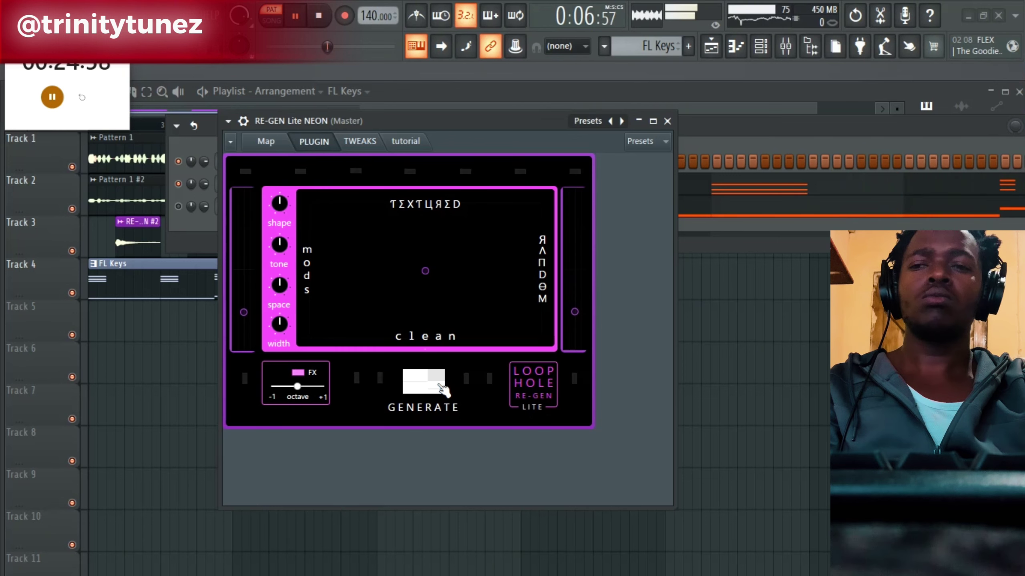
{"action": "left_click", "coordinate": [440, 385]}
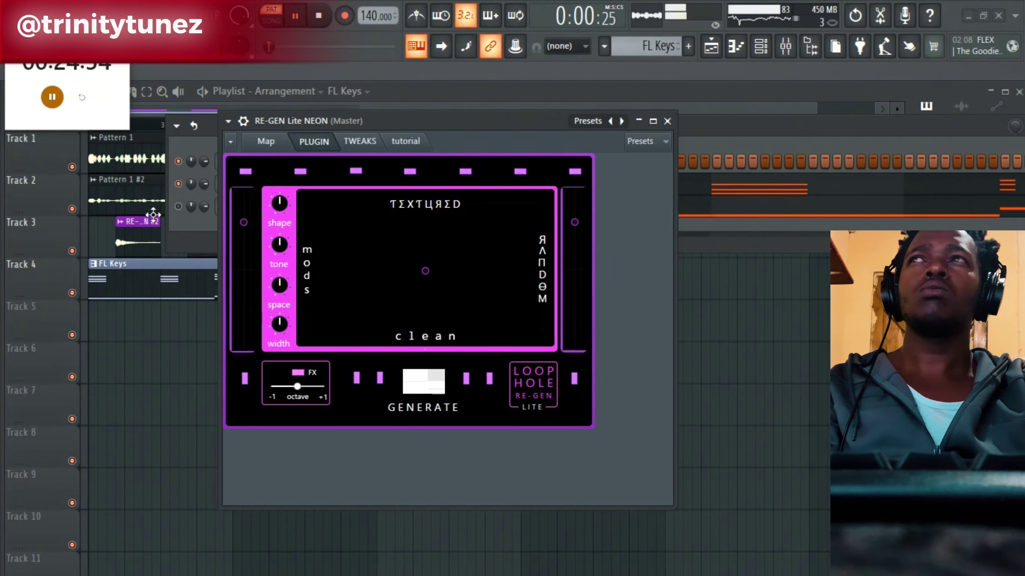
{"action": "key", "text": "space"}
{"action": "left_click", "coordinate": [667, 121]}
Render the RE-GEN Lite NEON pattern to another audio clip.
{"action": "left_click", "coordinate": [710, 46]}
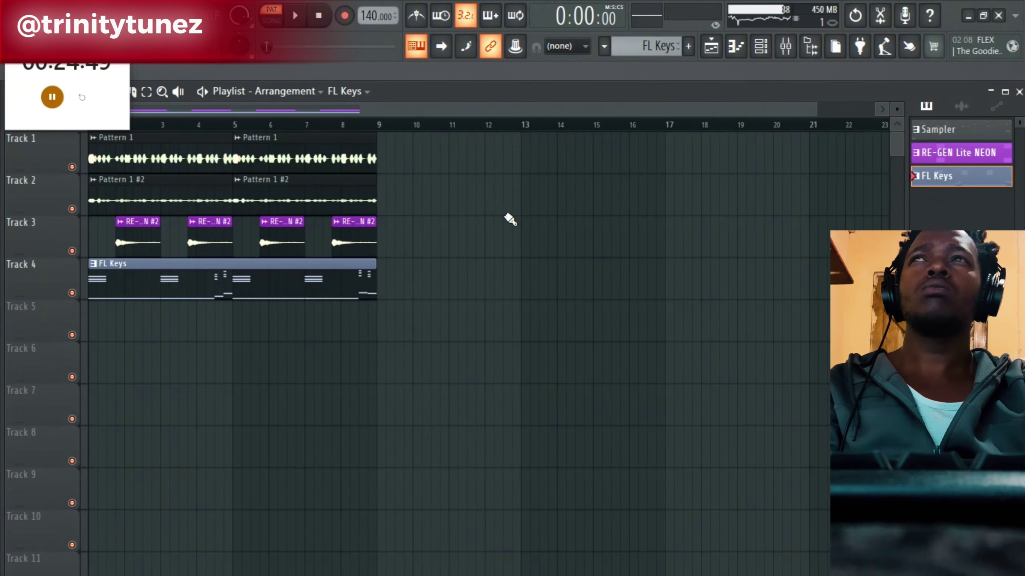
{"action": "right_click", "coordinate": [946, 159]}
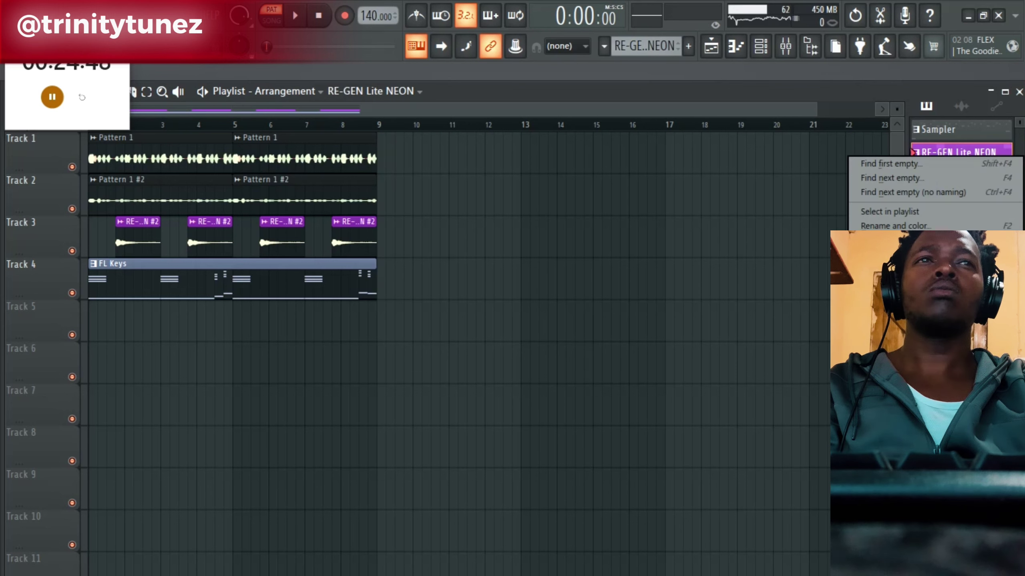
{"action": "left_click", "coordinate": [902, 450]}
{"action": "left_click", "coordinate": [644, 499]}
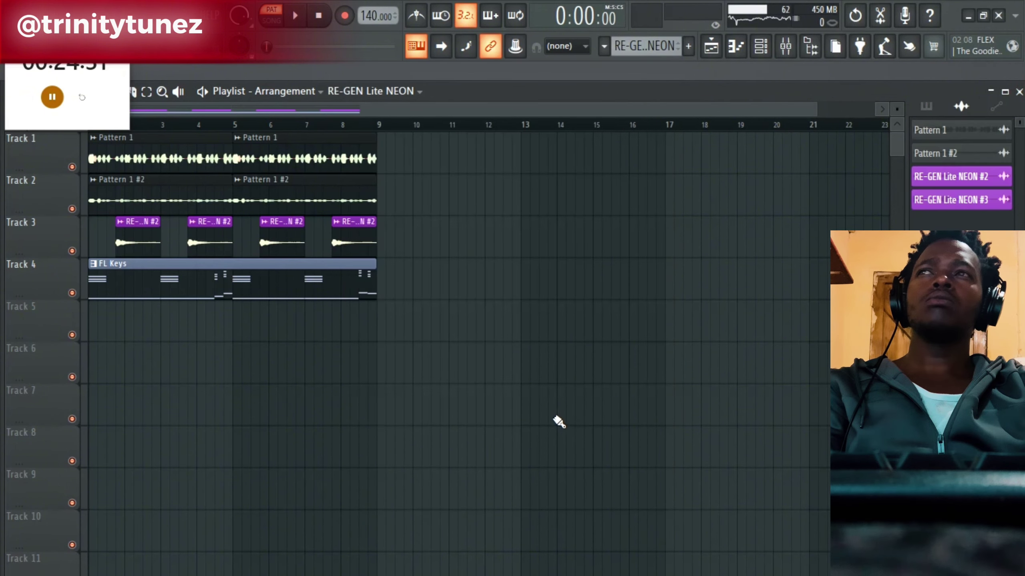
Place the RE-GEN Lite NEON #3 clip at the start of Track 5 and audition it soloed.
{"action": "left_click_drag", "start_coordinate": [950, 201], "coordinate": [615, 285]}
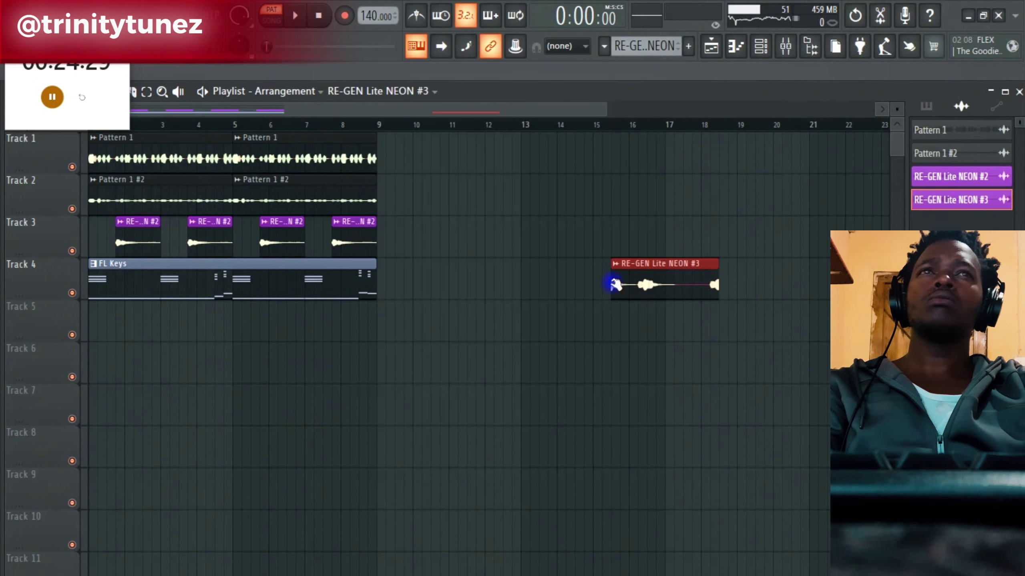
{"action": "left_click_drag", "start_coordinate": [700, 276], "coordinate": [111, 297]}
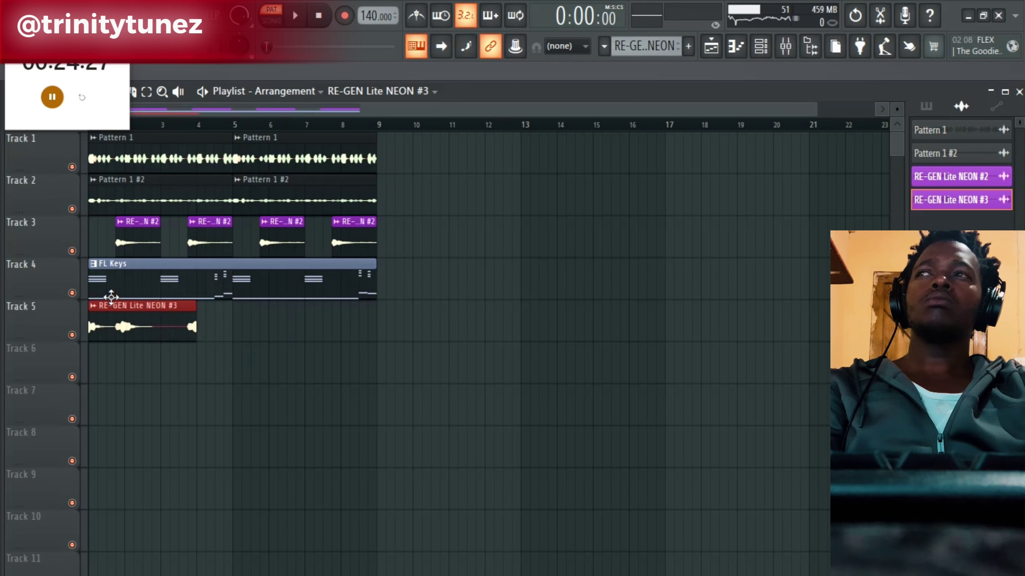
{"action": "left_click", "coordinate": [72, 293]}
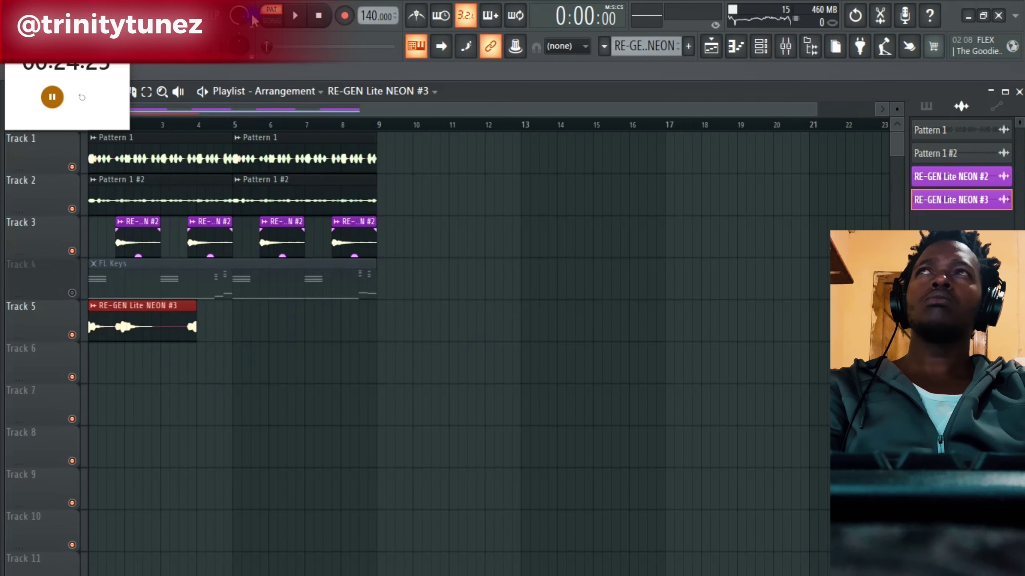
{"action": "key", "text": "space"}
{"action": "right_click", "coordinate": [72, 335]}
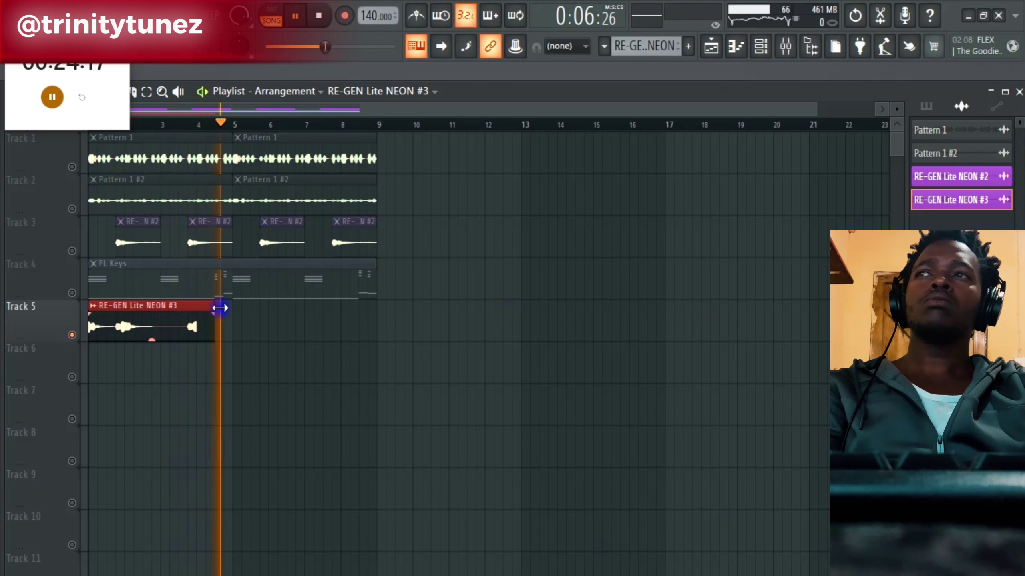
Delete the RE-GEN Lite NEON #3 audio clip from the project and stop playback.
{"action": "right_click", "coordinate": [984, 201]}
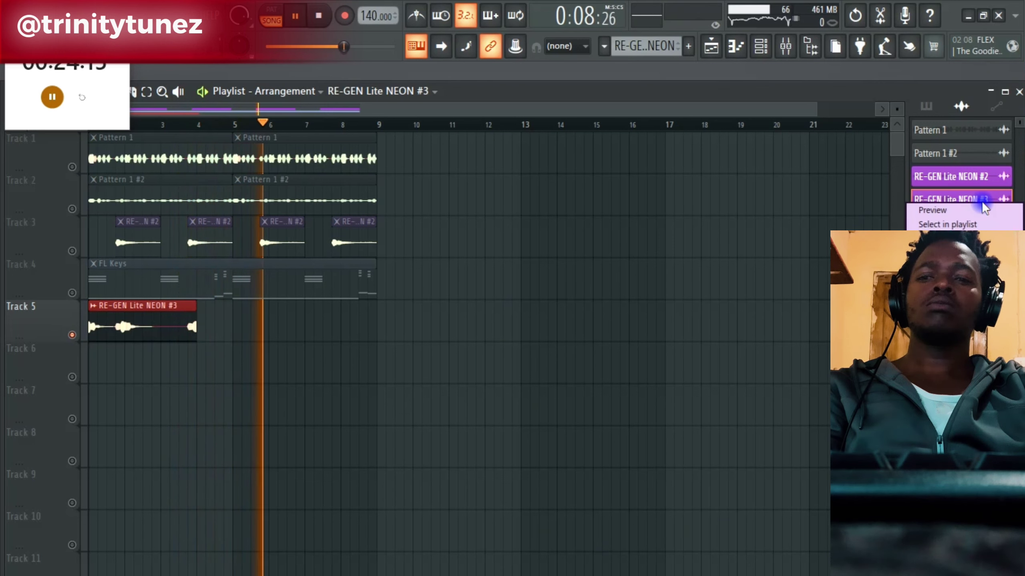
{"action": "key", "text": "d"}
{"action": "key", "text": "space"}
Load Edison into slot 4 of the Master mixer track and set it to record on play.
{"action": "left_click", "coordinate": [786, 45]}
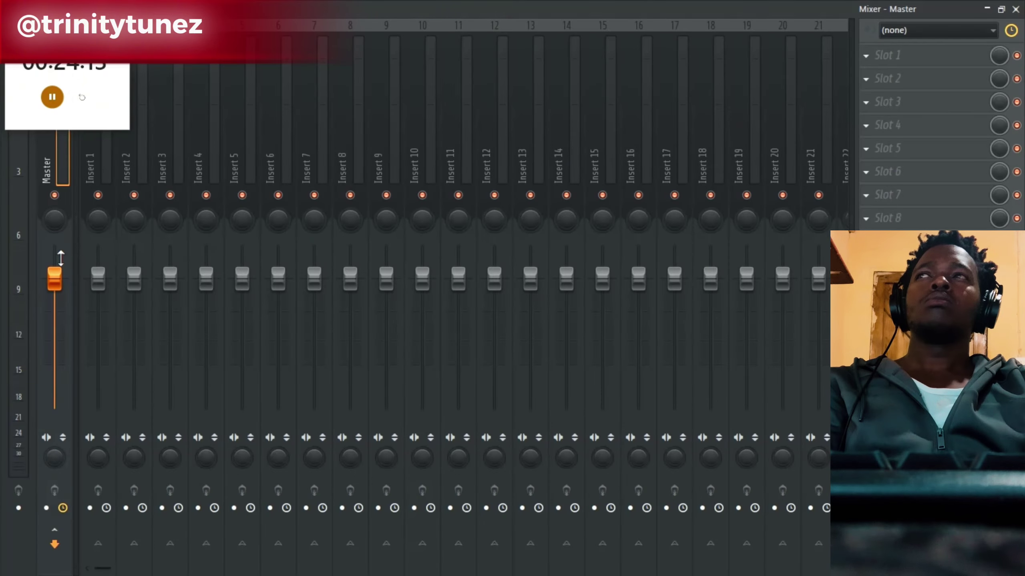
{"action": "left_click", "coordinate": [958, 142]}
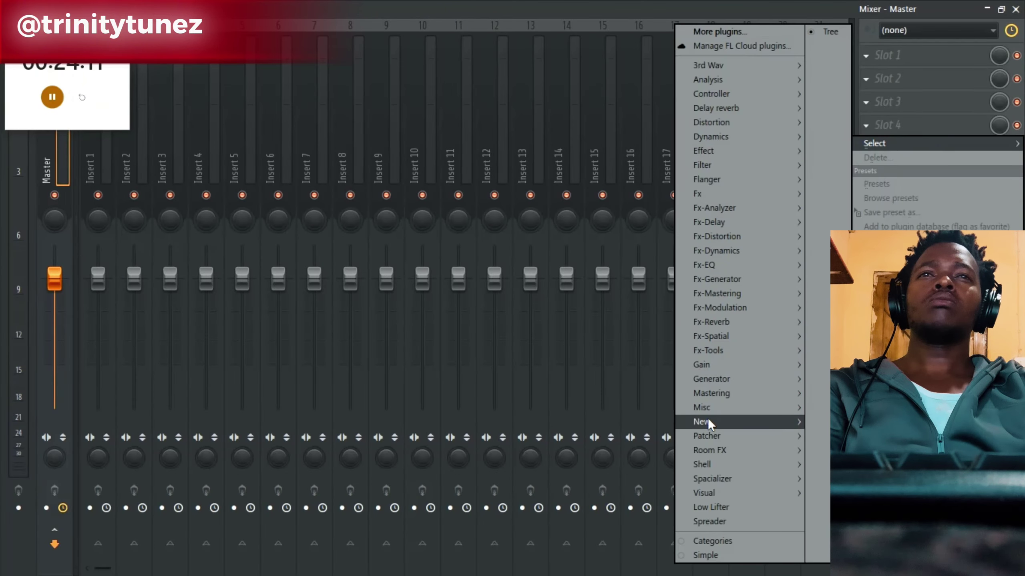
{"action": "mouse_move", "coordinate": [707, 408]}
{"action": "left_click", "coordinate": [635, 411]}
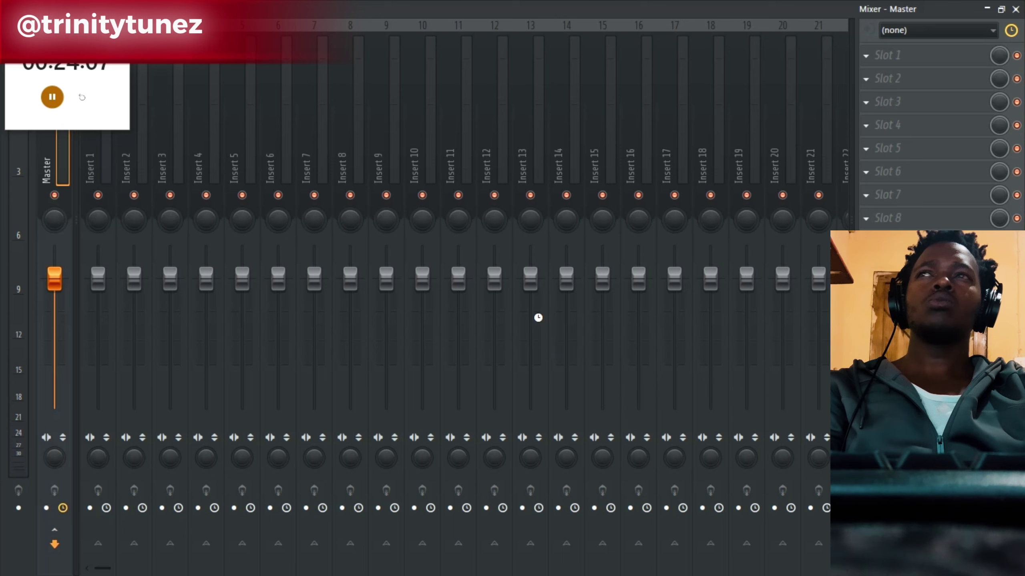
{"action": "left_click", "coordinate": [1015, 9]}
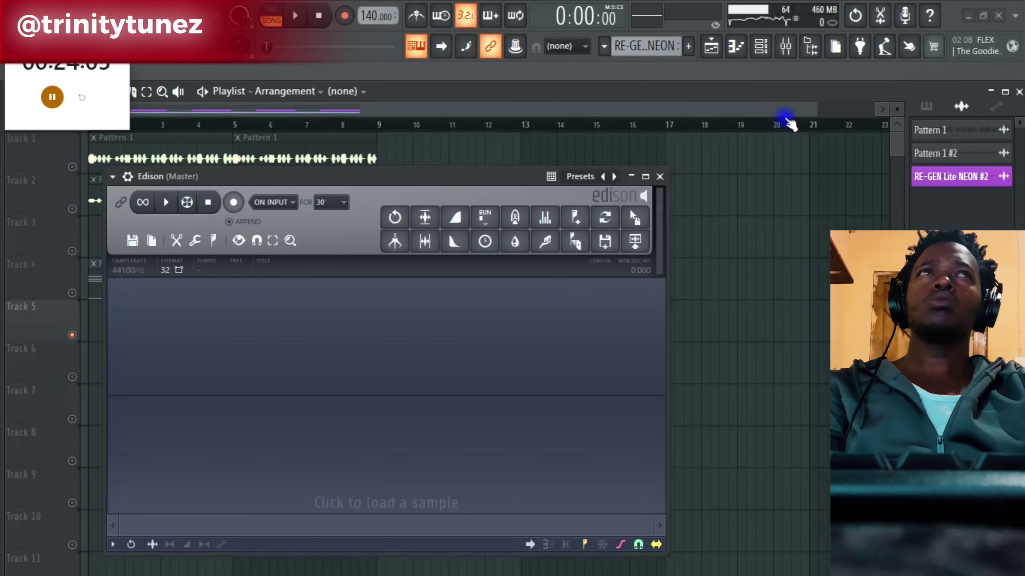
{"action": "left_click", "coordinate": [291, 203]}
{"action": "left_click", "coordinate": [270, 258]}
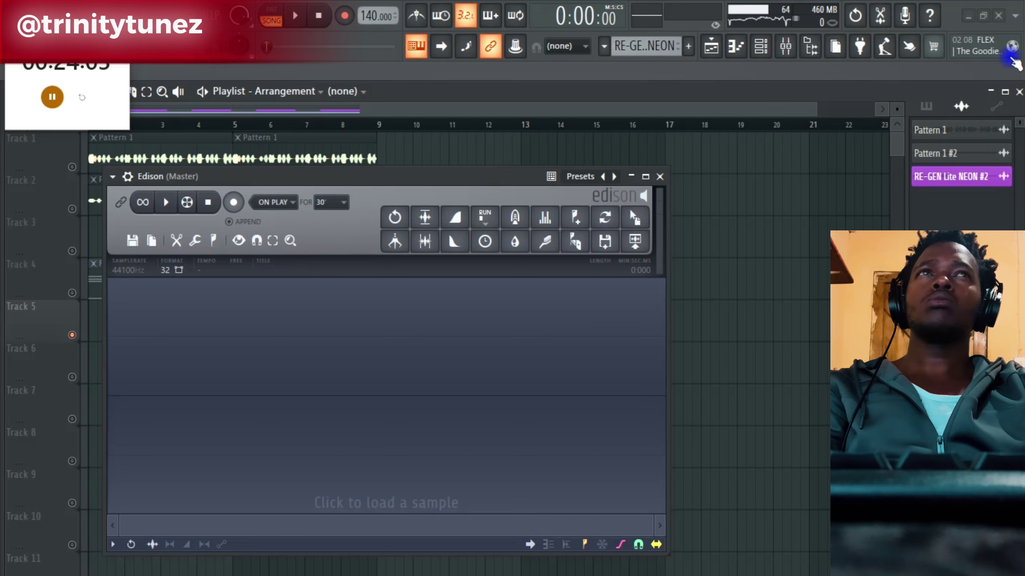
Show the Unsorted channels in the channel rack and move the Edison window aside so they are uncovered.
{"action": "left_click", "coordinate": [1018, 92]}
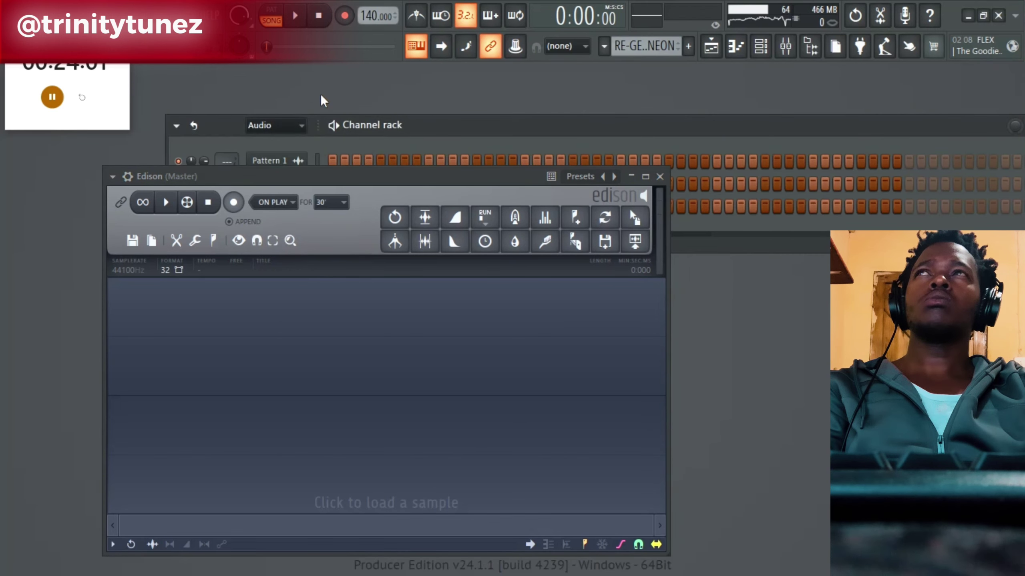
{"action": "left_click", "coordinate": [282, 127]}
{"action": "left_click", "coordinate": [273, 176]}
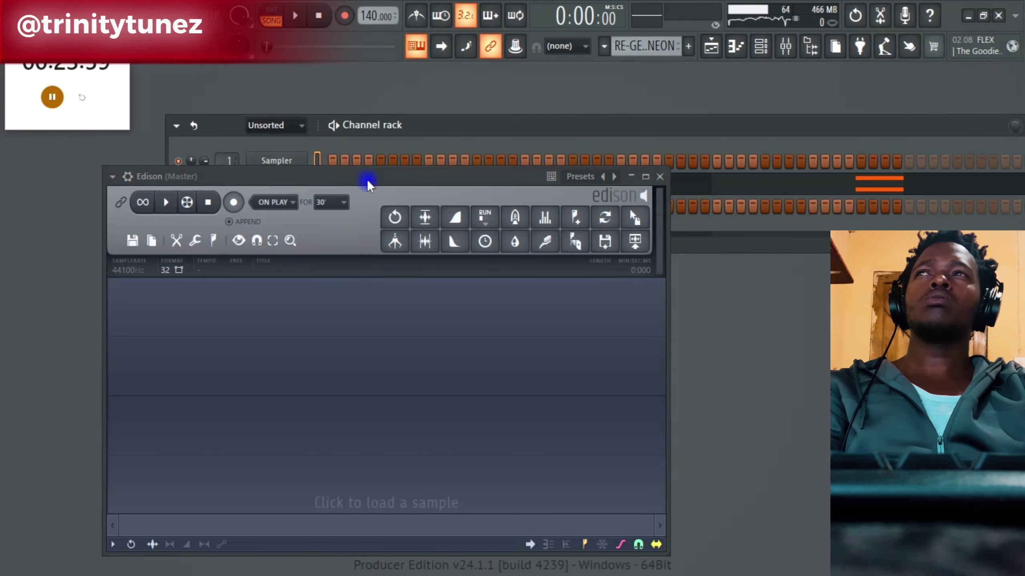
{"action": "left_click_drag", "start_coordinate": [301, 177], "coordinate": [720, 152]}
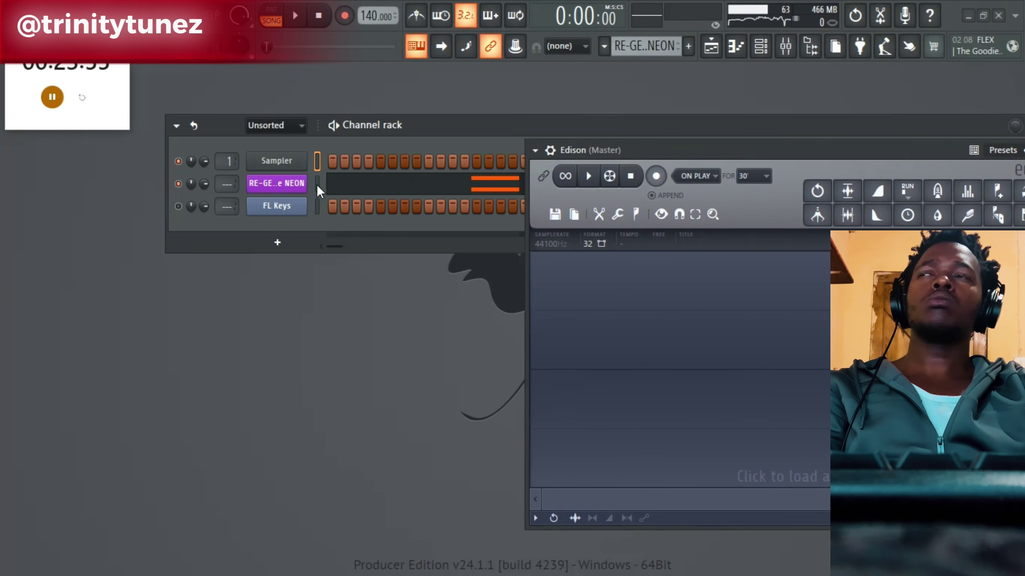
{"action": "key", "text": "ctrl+s"}
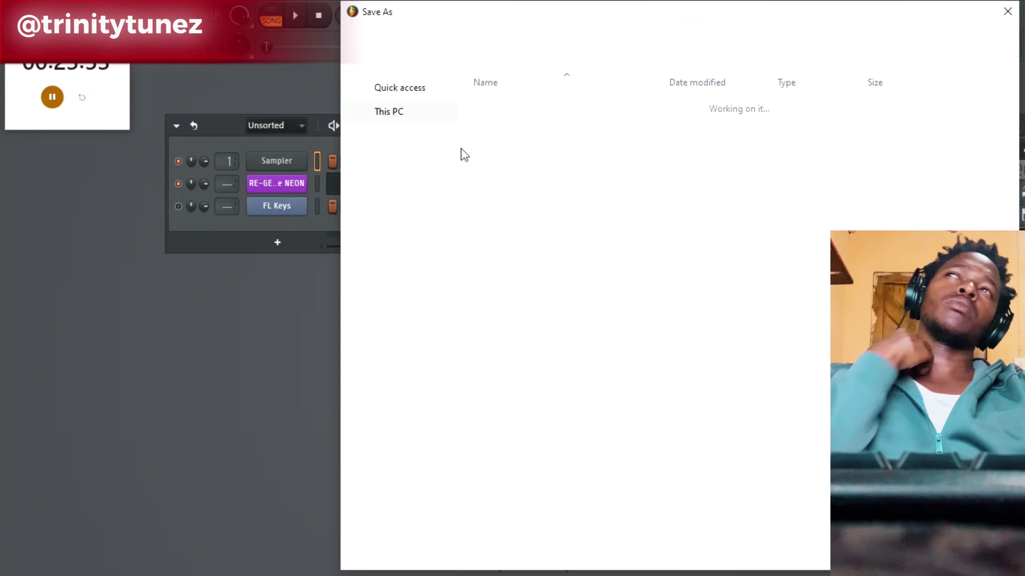
{"action": "left_click", "coordinate": [1008, 12]}
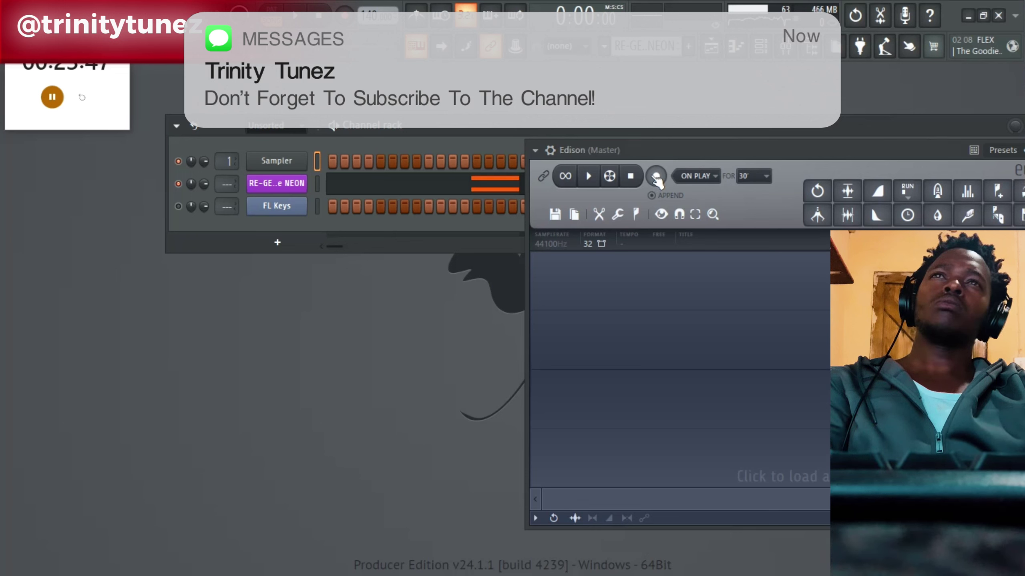
Try recording the RE-GEN Lite NEON pattern into Edison in pattern mode and clear the take.
{"action": "left_click", "coordinate": [291, 16]}
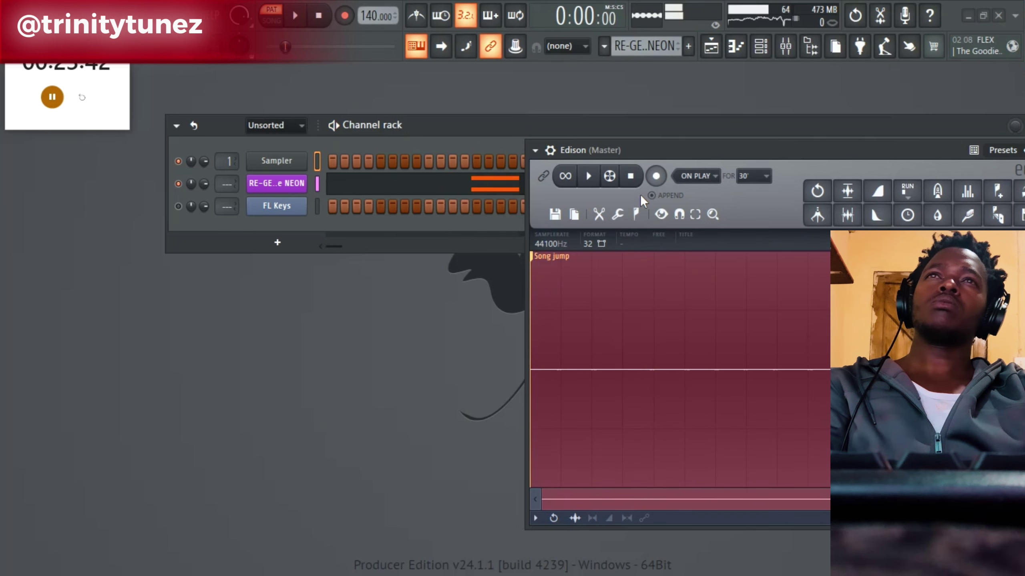
{"action": "left_click", "coordinate": [656, 176]}
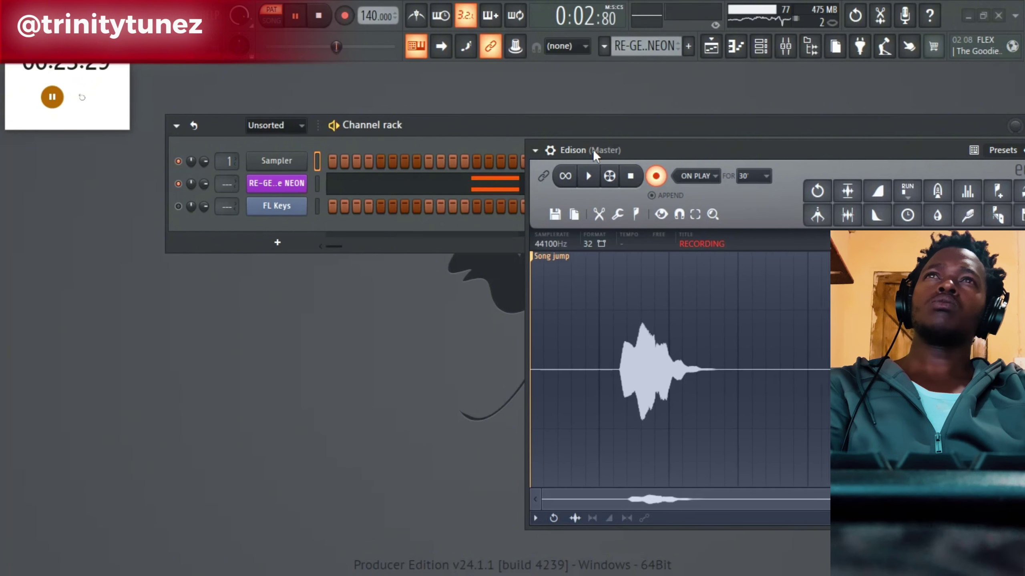
{"action": "left_click_drag", "start_coordinate": [639, 153], "coordinate": [438, 271]}
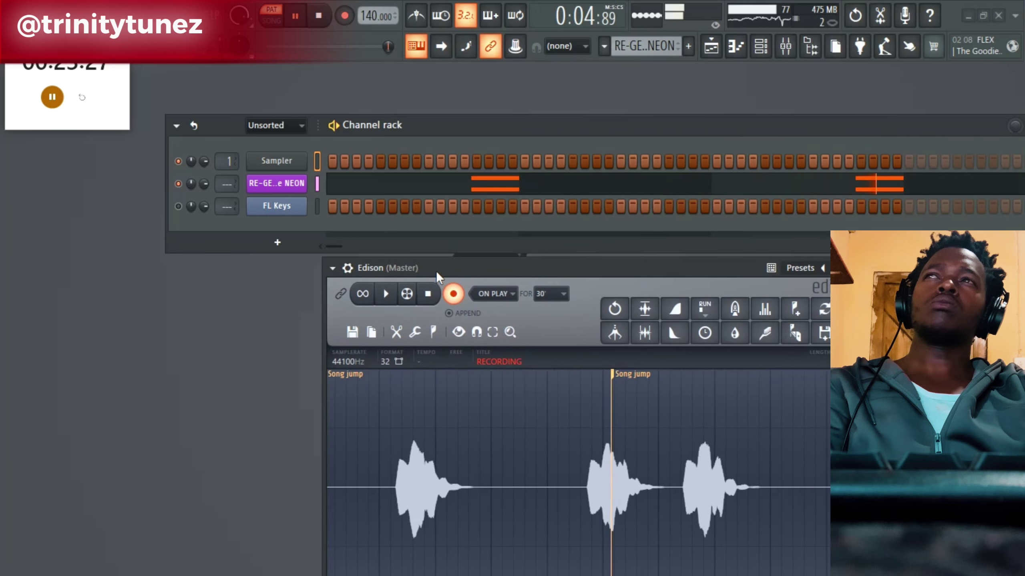
{"action": "key", "text": "space"}
{"action": "key", "text": "Delete"}
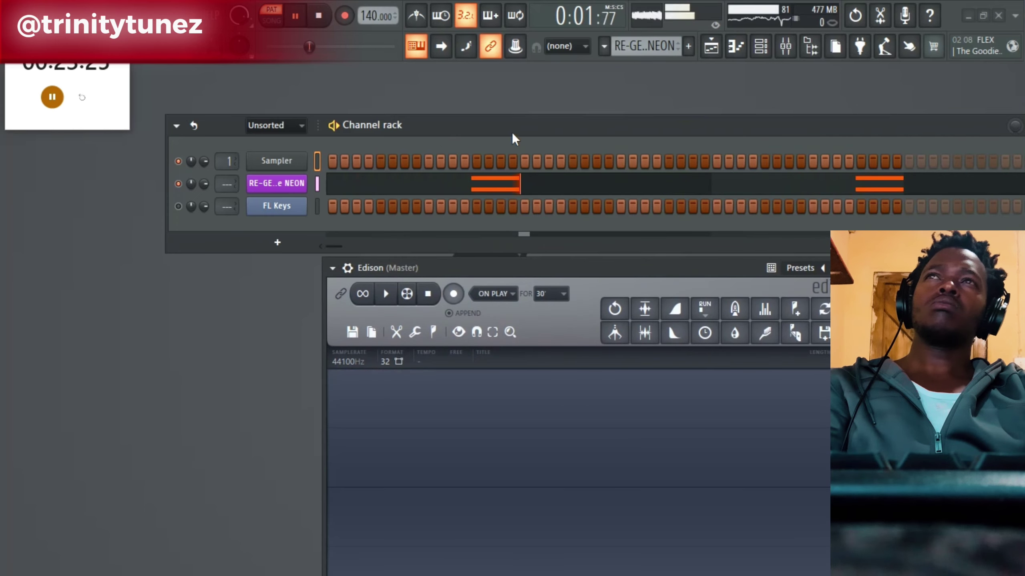
Record the FL Keys pattern's chords into Edison and delete the excess audio from 13:712 onward.
{"action": "key", "text": "Right"}
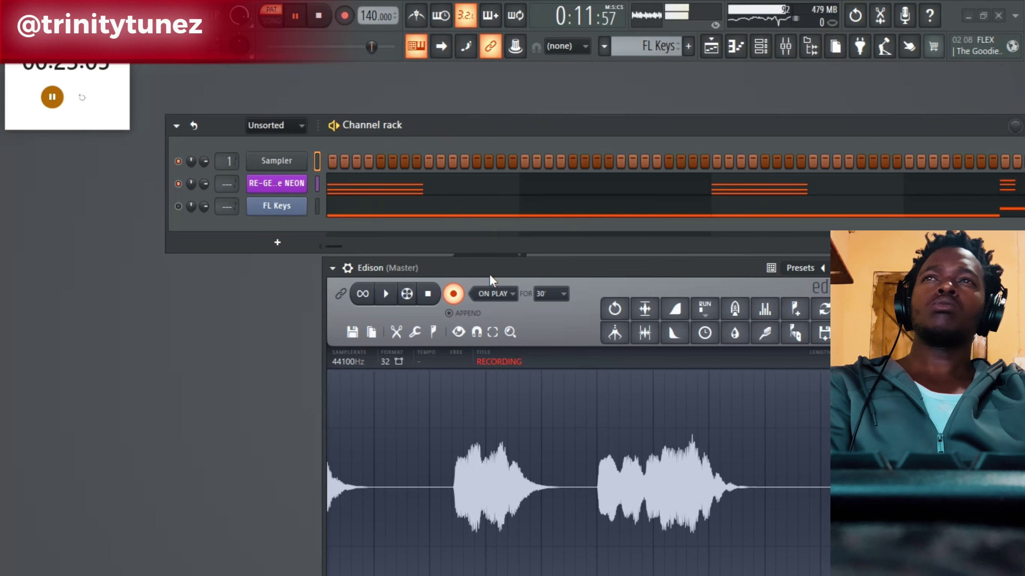
{"action": "left_click_drag", "start_coordinate": [489, 271], "coordinate": [489, 227]}
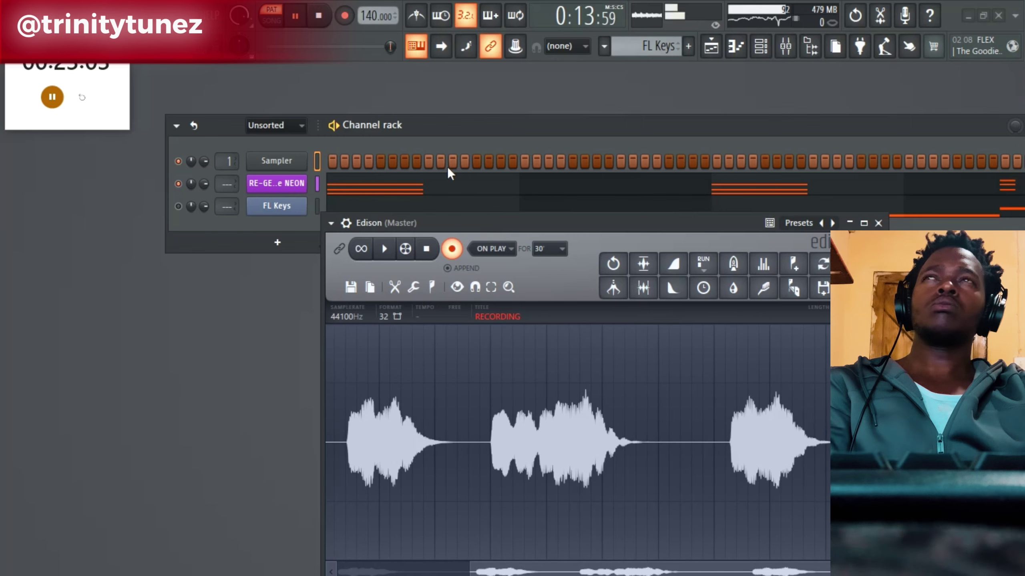
{"action": "left_click", "coordinate": [319, 15]}
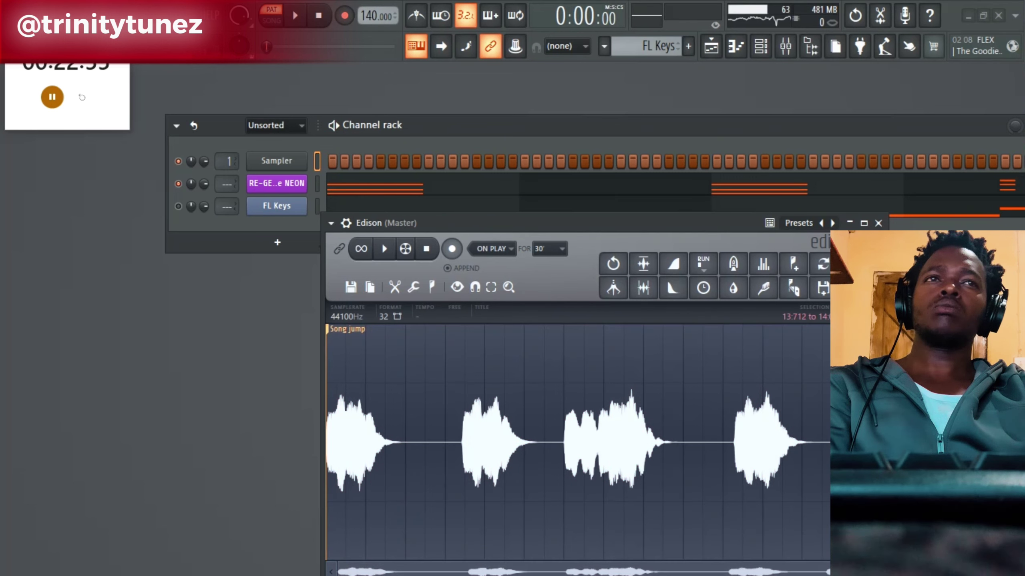
{"action": "key", "text": "Delete"}
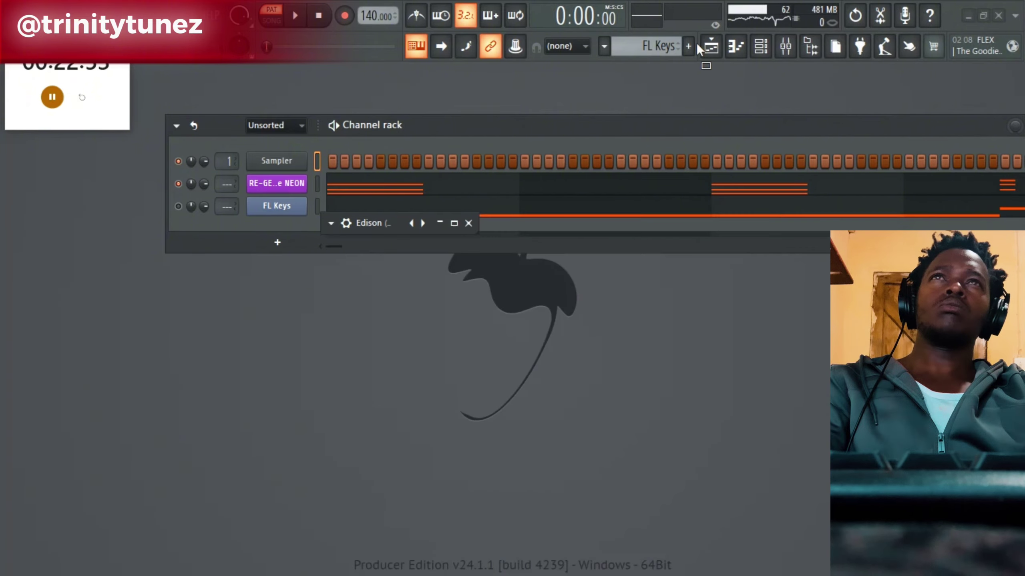
Place the Edison recording in the playlist at the start of Track 5 and close Edison.
{"action": "key", "text": "F9"}
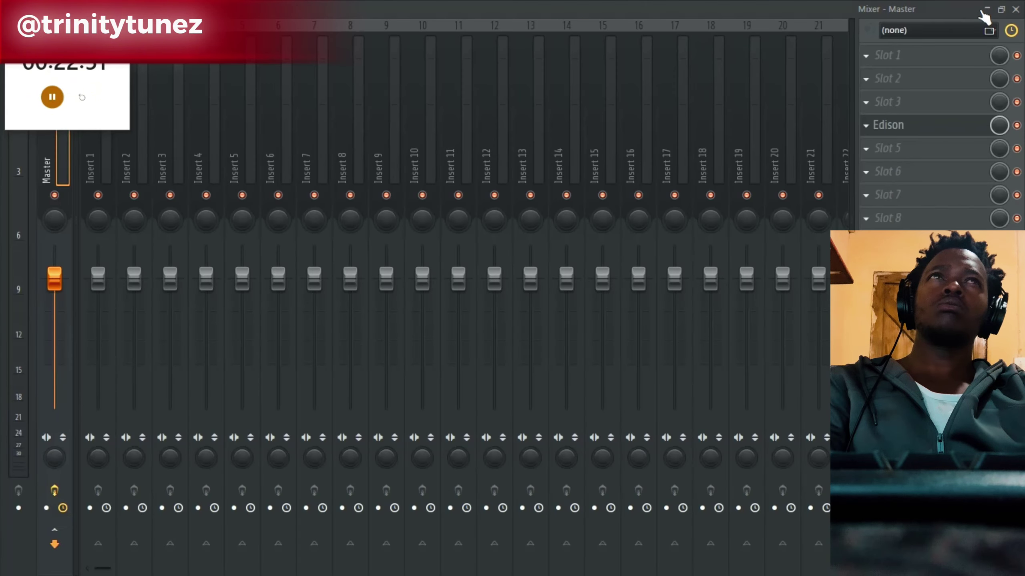
{"action": "left_click", "coordinate": [1015, 9]}
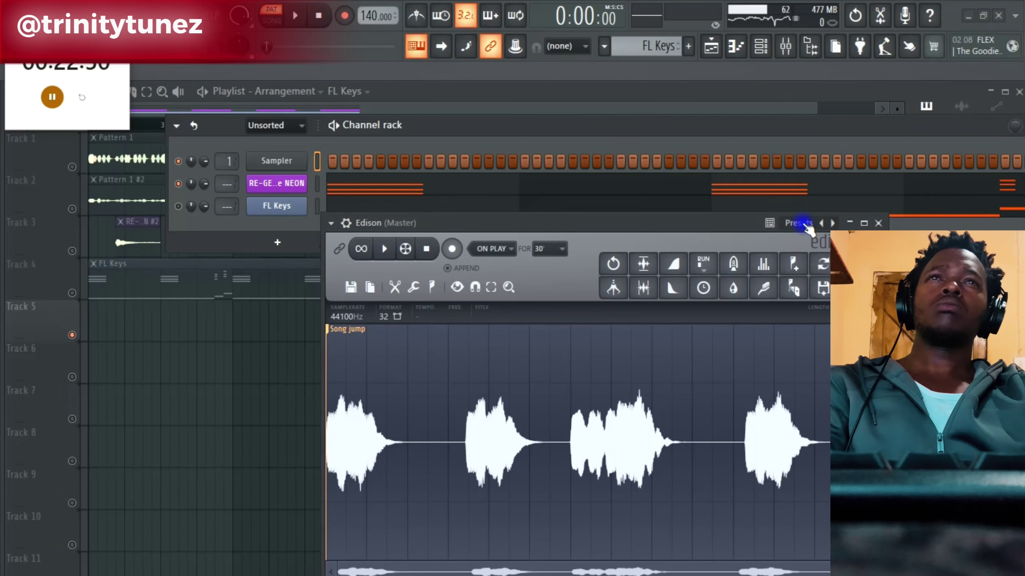
{"action": "left_click", "coordinate": [711, 48]}
{"action": "left_click_drag", "start_coordinate": [826, 284], "coordinate": [329, 346]}
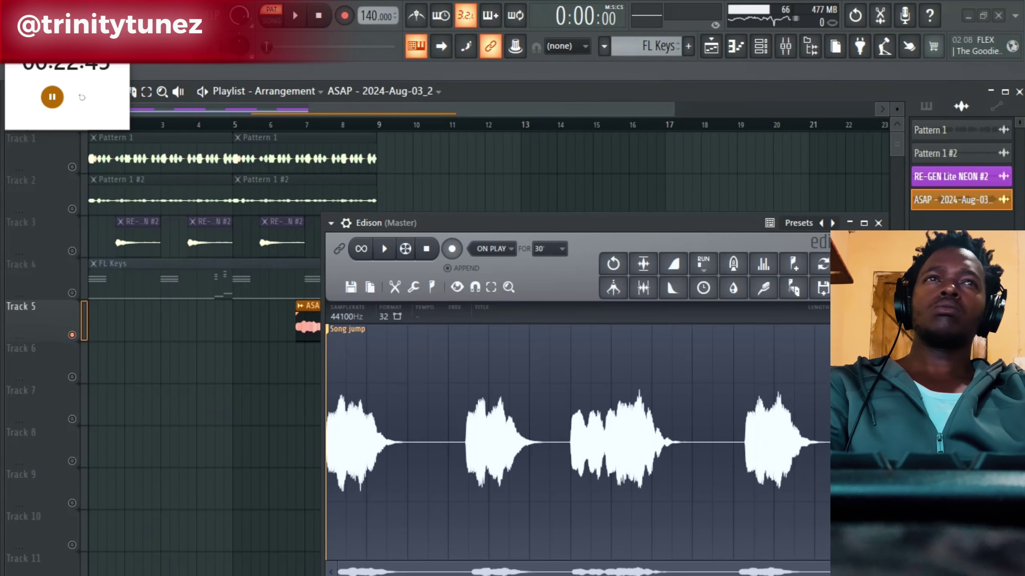
{"action": "left_click", "coordinate": [879, 222]}
{"action": "left_click_drag", "start_coordinate": [543, 307], "coordinate": [11, 293]}
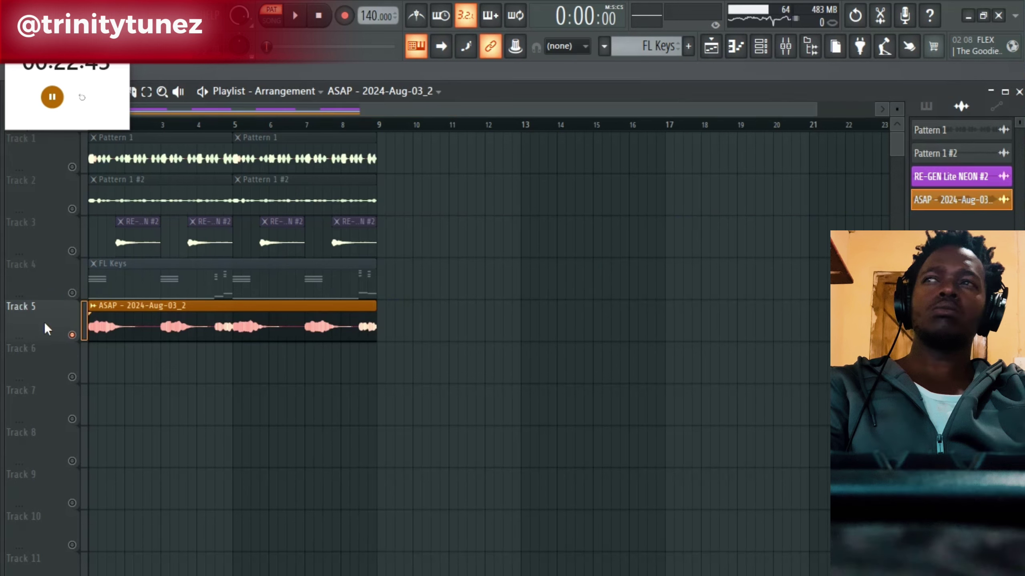
Play the recorded chord clip and delete the RE-GEN Lite NEON channel from the Unsorted channels.
{"action": "key", "text": "space"}
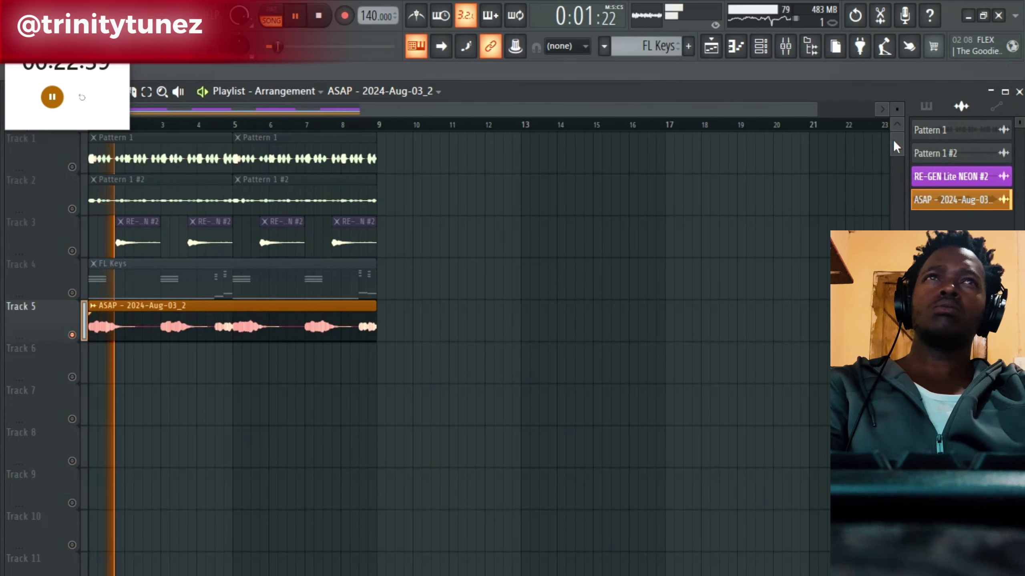
{"action": "left_click", "coordinate": [736, 46]}
{"action": "right_click", "coordinate": [267, 205]}
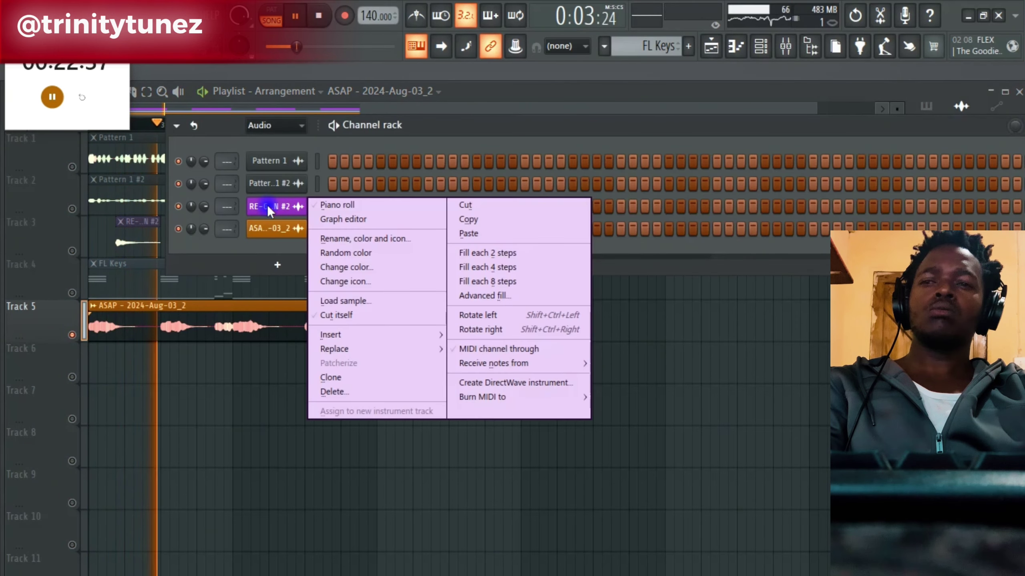
{"action": "left_click", "coordinate": [264, 133]}
{"action": "left_click", "coordinate": [264, 131]}
{"action": "left_click", "coordinate": [260, 177]}
{"action": "right_click", "coordinate": [276, 184]}
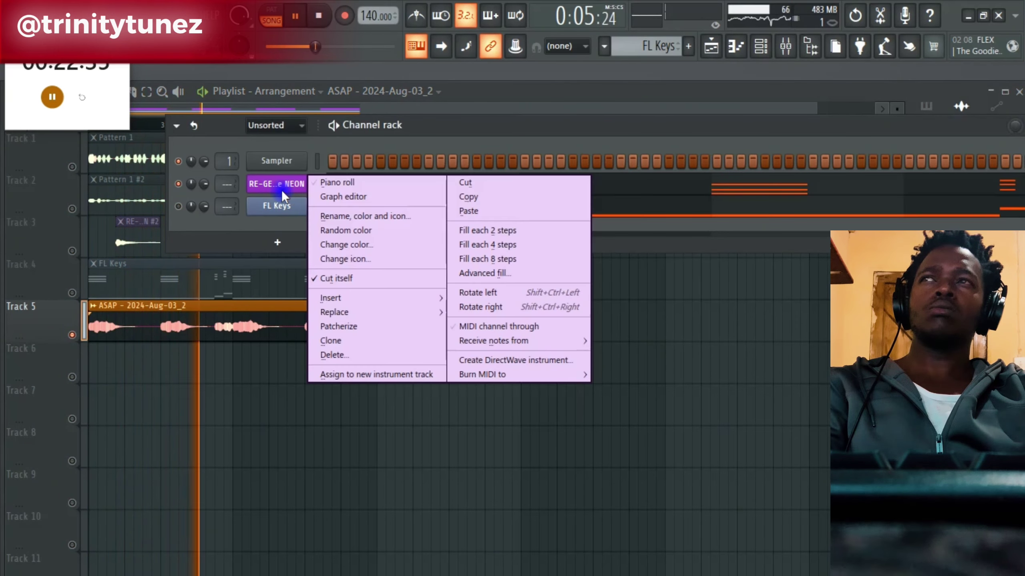
{"action": "key", "text": "Escape"}
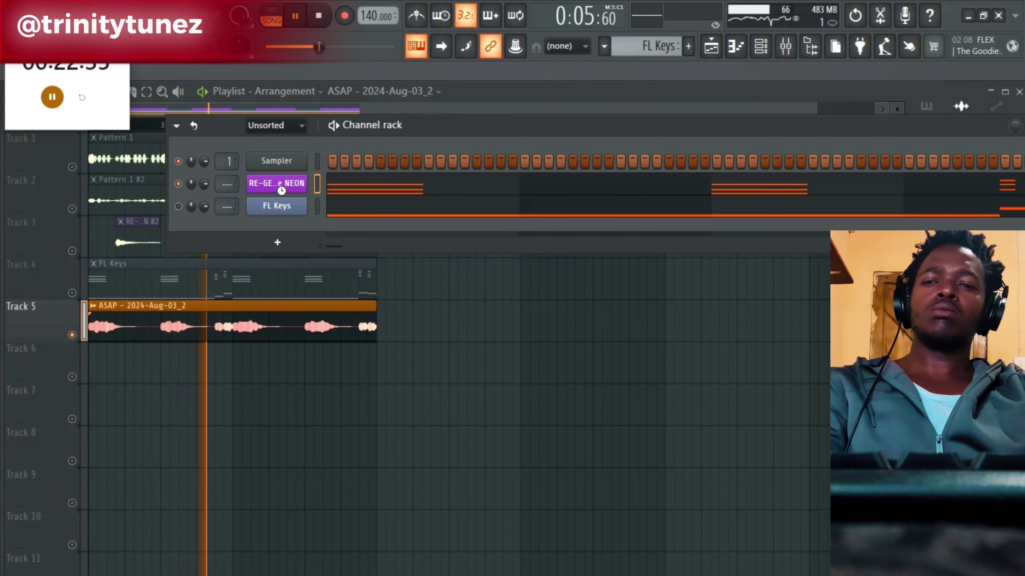
Place the FL Keys pattern at the start of Track 6 and unsolo the playlist tracks for playback.
{"action": "left_click", "coordinate": [710, 54]}
{"action": "left_click", "coordinate": [927, 107]}
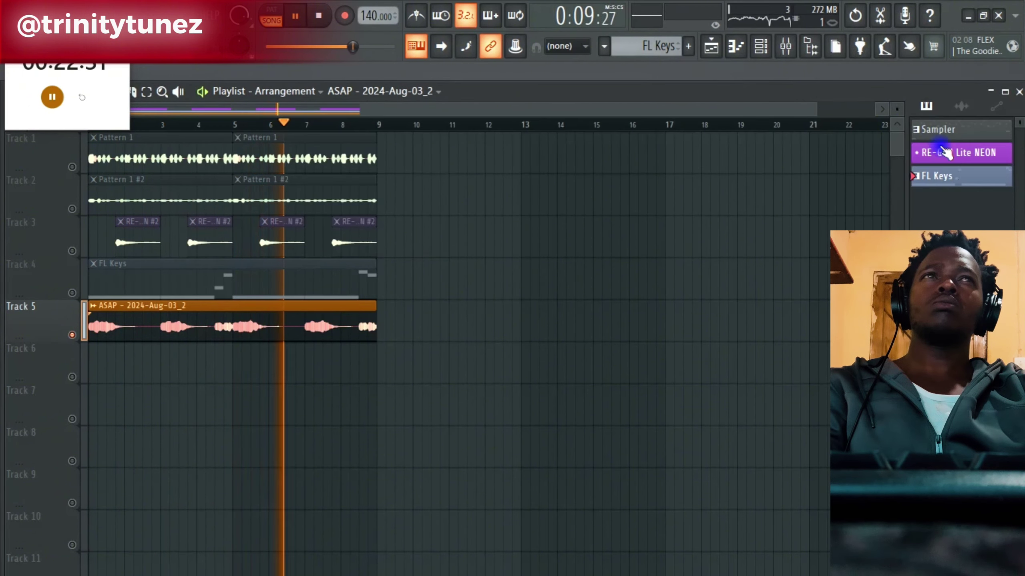
{"action": "left_click_drag", "start_coordinate": [936, 176], "coordinate": [39, 378]}
{"action": "right_click", "coordinate": [73, 378]}
{"action": "right_click", "coordinate": [73, 378]}
{"action": "key", "text": "space"}
{"action": "key", "text": "space"}
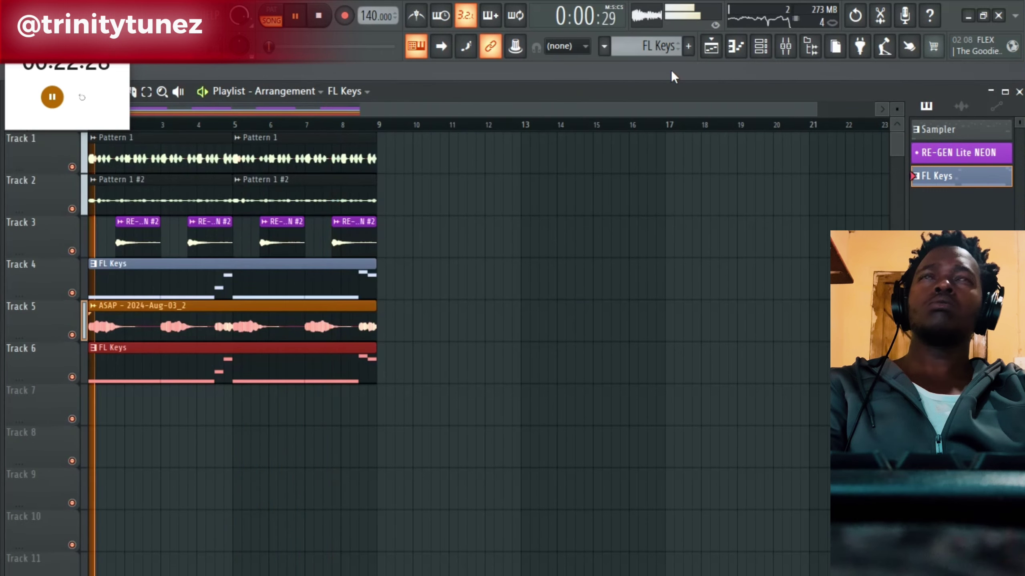
Unmute the FL Keys channel and replay the arrangement from the start.
{"action": "left_click", "coordinate": [742, 51]}
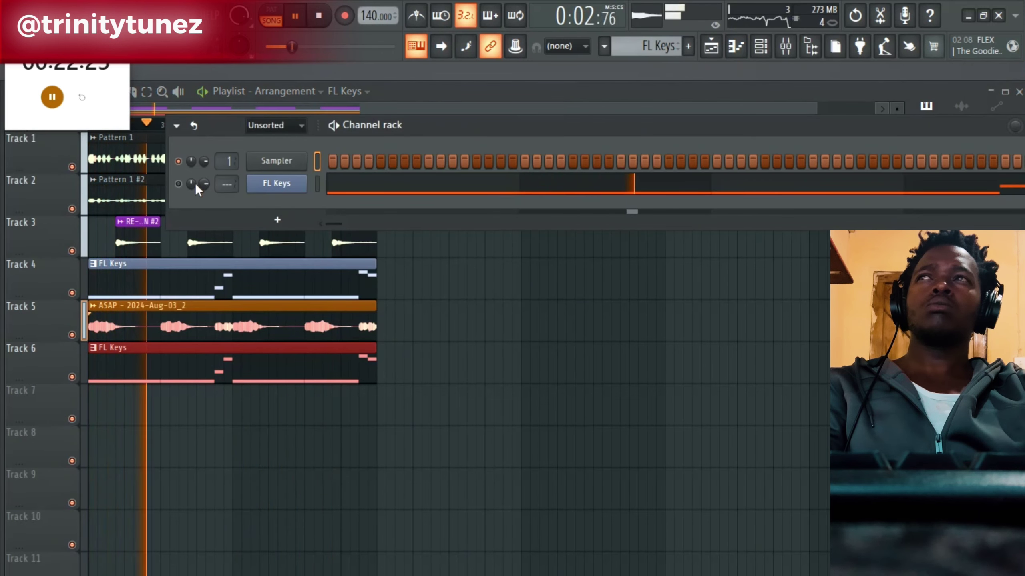
{"action": "left_click", "coordinate": [178, 184]}
{"action": "key", "text": "space"}
{"action": "left_click", "coordinate": [422, 285]}
{"action": "key", "text": "space"}
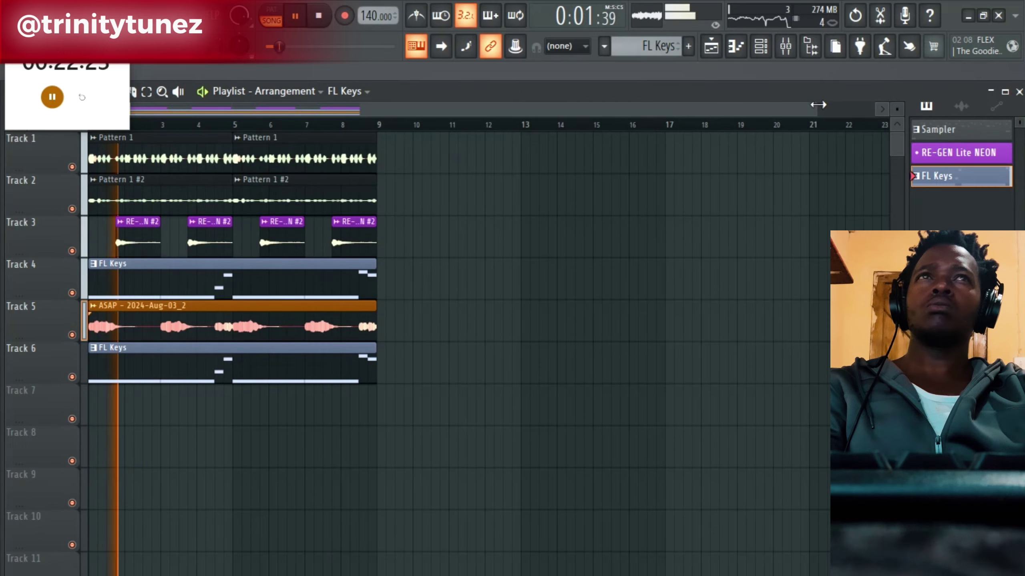
Clone the current arrangement and name the copy "Beat".
{"action": "left_click_drag", "start_coordinate": [818, 104], "coordinate": [450, 104]}
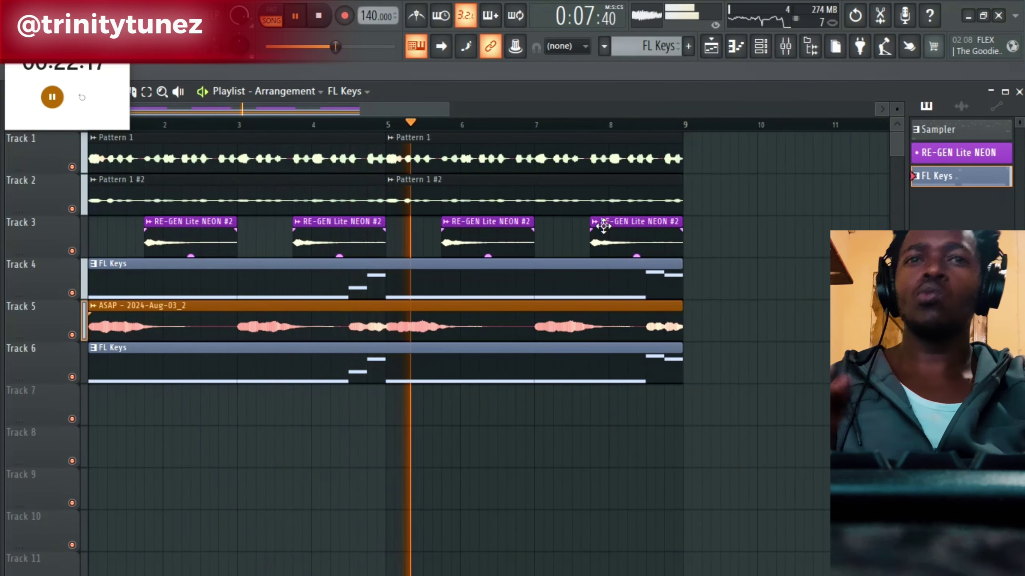
{"action": "mouse_move", "coordinate": [709, 381]}
{"action": "left_mouse_down"}
{"action": "mouse_move", "coordinate": [694, 361]}
{"action": "mouse_move", "coordinate": [135, 177]}
{"action": "left_mouse_up"}
{"action": "left_click", "coordinate": [290, 91]}
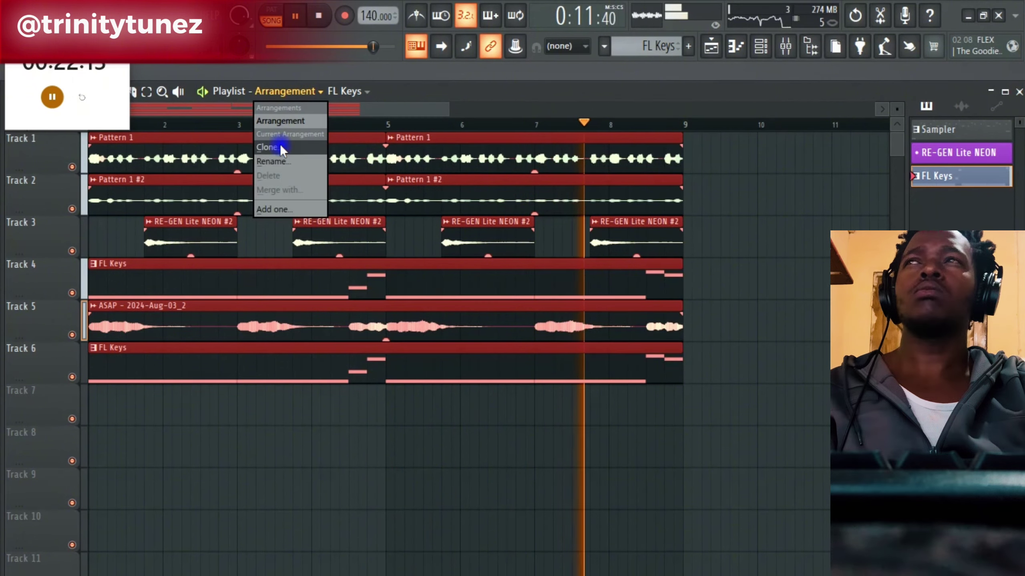
{"action": "left_click", "coordinate": [281, 148]}
{"action": "type", "text": "m"}
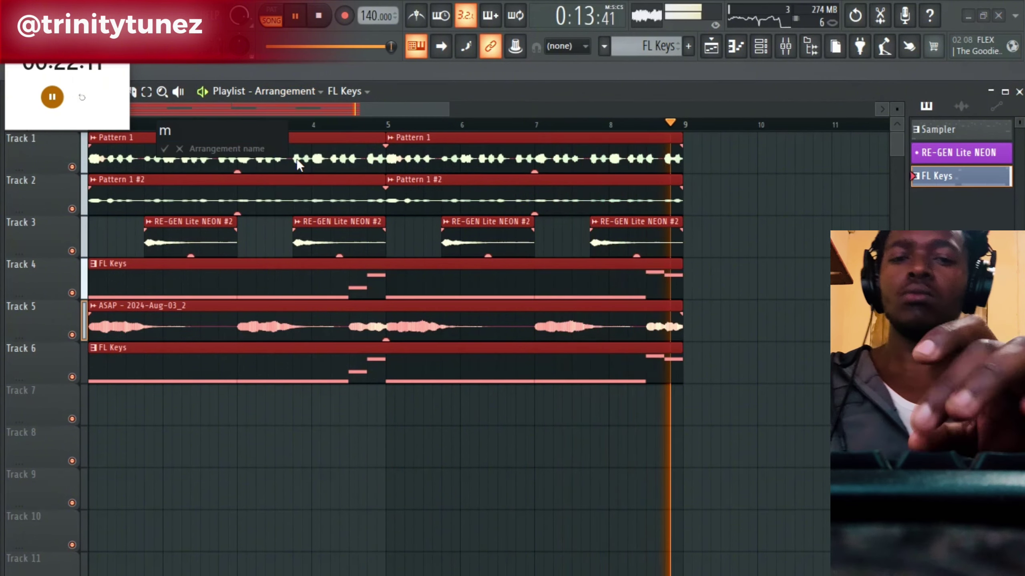
{"action": "key", "text": "BackSpace"}
{"action": "type", "text": "bE"}
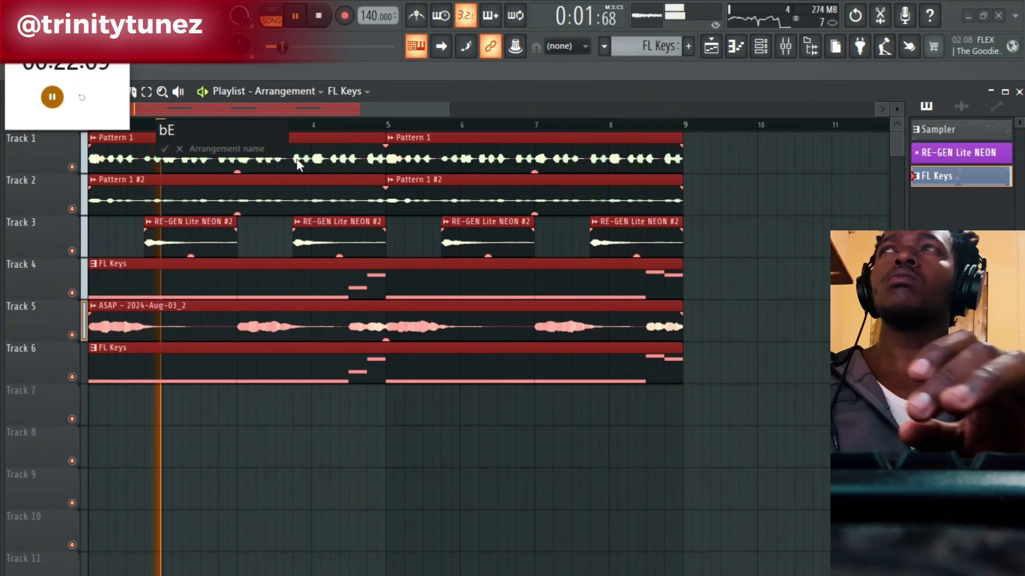
{"action": "key", "text": "BackSpace"}
{"action": "key", "text": "BackSpace"}
{"action": "type", "text": "Beat"}
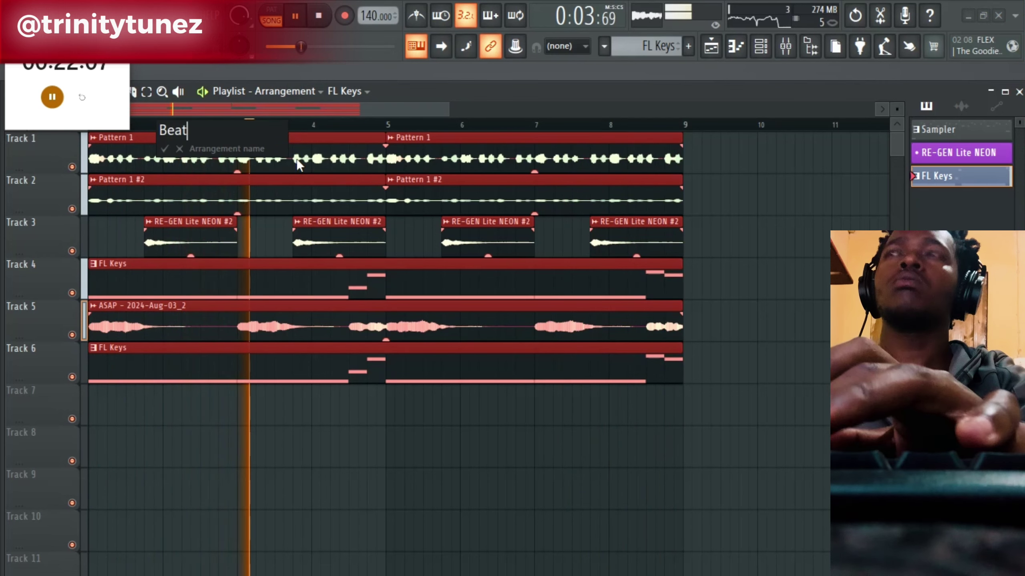
{"action": "key", "text": "Return"}
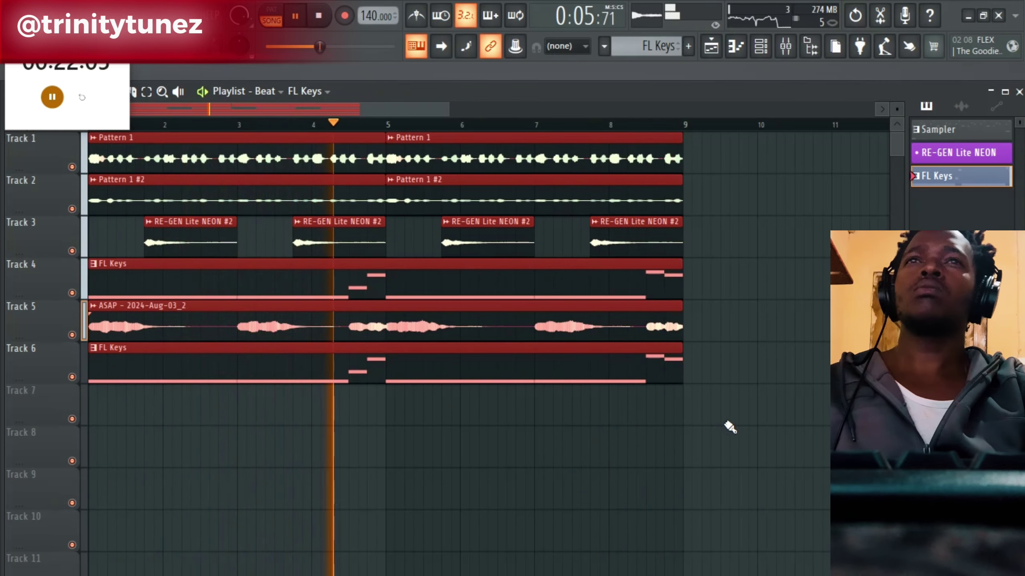
Duplicate all clips of the first eight bars and line the copies up to start at bar 9.
{"action": "left_click_drag", "start_coordinate": [733, 422], "coordinate": [120, 154]}
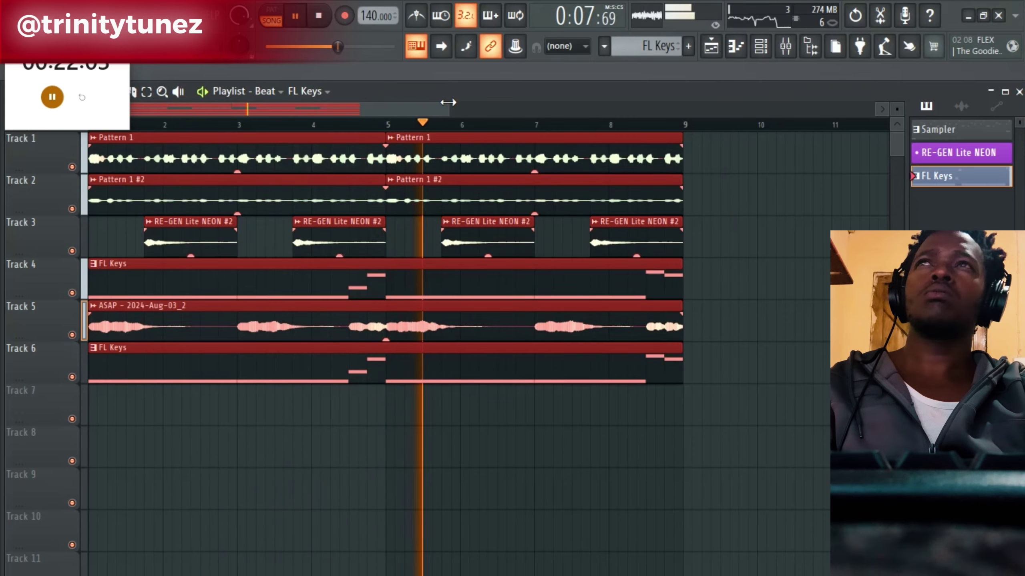
{"action": "left_click_drag", "start_coordinate": [448, 102], "coordinate": [606, 108]}
{"action": "left_click", "coordinate": [556, 365]}
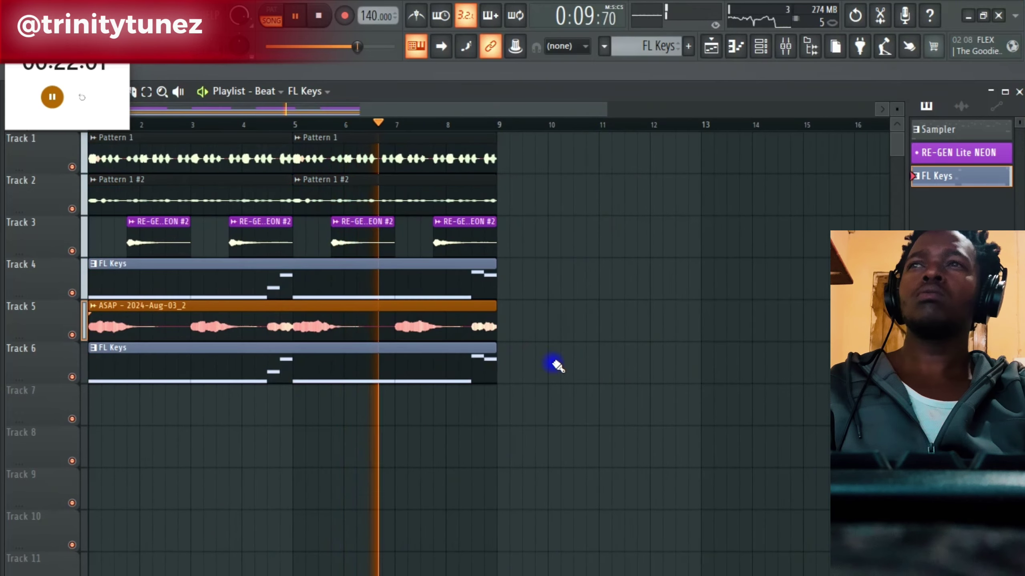
{"action": "left_click_drag", "start_coordinate": [531, 340], "coordinate": [102, 134]}
{"action": "key", "text": "ctrl+b"}
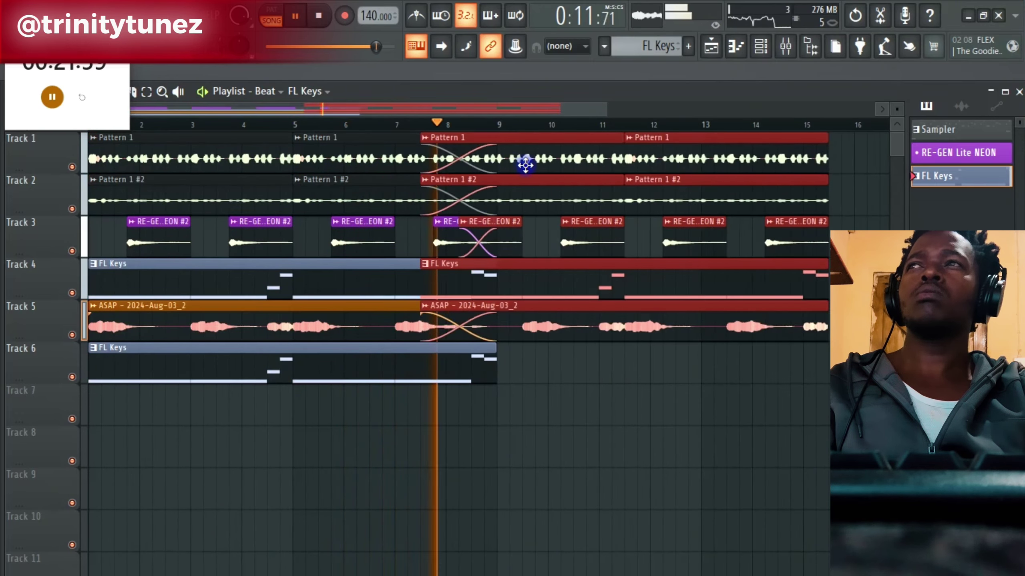
{"action": "left_click_drag", "start_coordinate": [525, 164], "coordinate": [553, 172]}
Delete the duplicated FL Keys clip at bar 9 on Track 4 and the FL Keys clip on Track 6.
{"action": "right_click", "coordinate": [555, 289]}
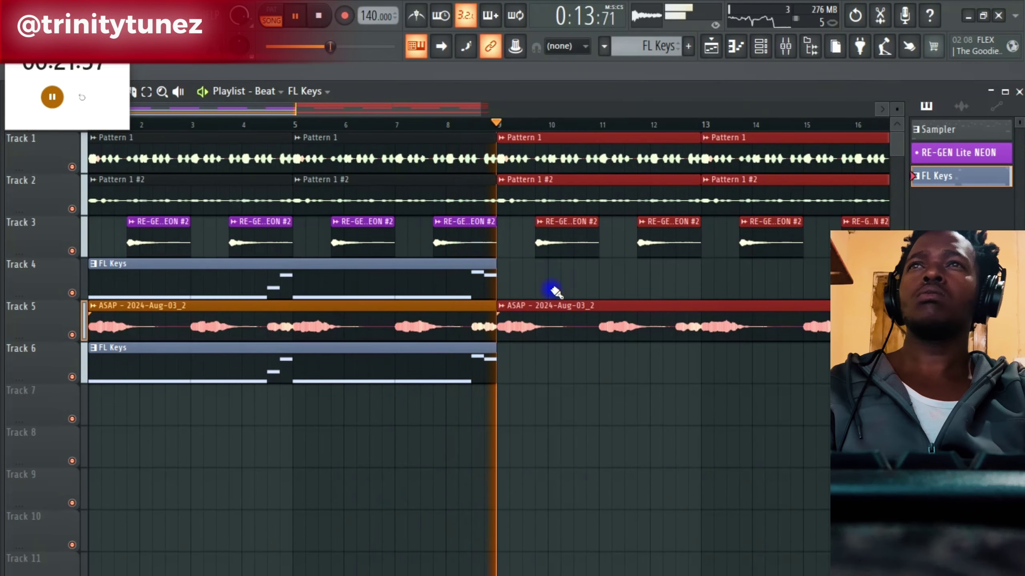
{"action": "right_click", "coordinate": [412, 291]}
{"action": "left_click_drag", "start_coordinate": [350, 373], "coordinate": [313, 279]}
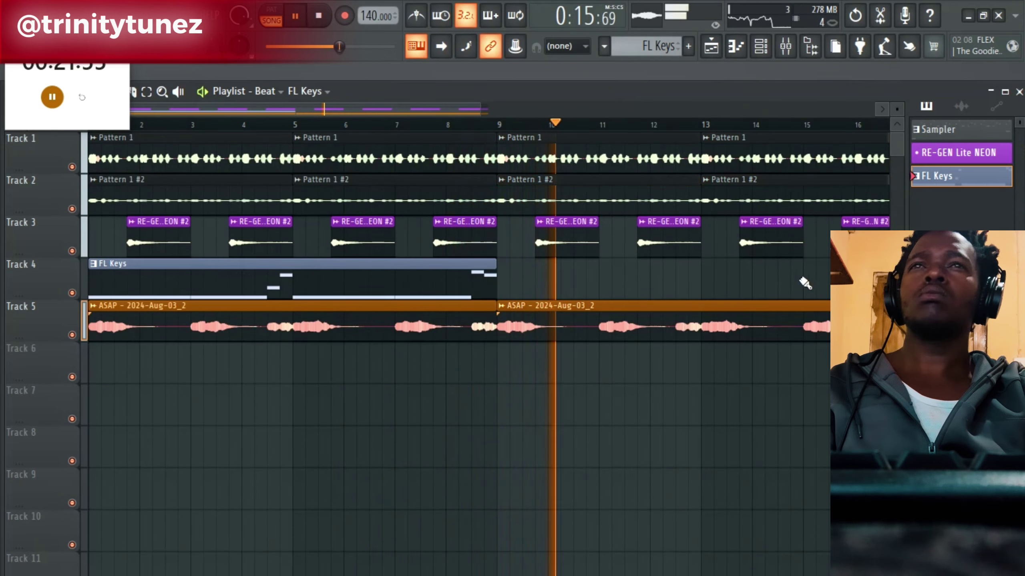
Select all clips across the sixteen bars, including the Pattern 1 clips on Track 1, and consolidate them into one audio clip.
{"action": "scroll", "coordinate": [773, 380], "scroll_direction": "down", "scroll_amount": 2}
{"action": "left_click_drag", "start_coordinate": [736, 382], "coordinate": [86, 148]}
{"action": "right_click", "coordinate": [441, 160]}
{"action": "right_click", "coordinate": [567, 149]}
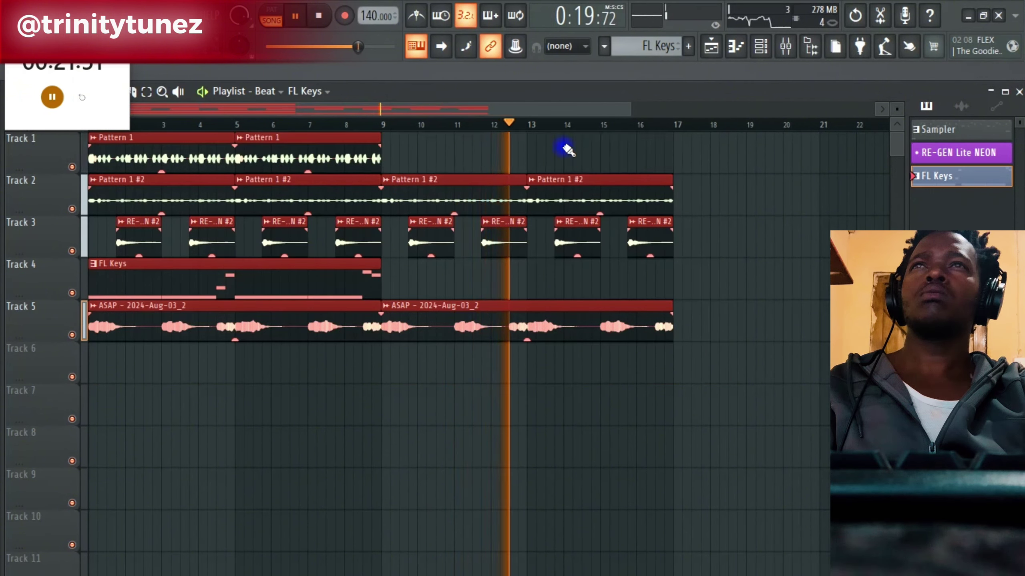
{"action": "key", "text": "ctrl+z"}
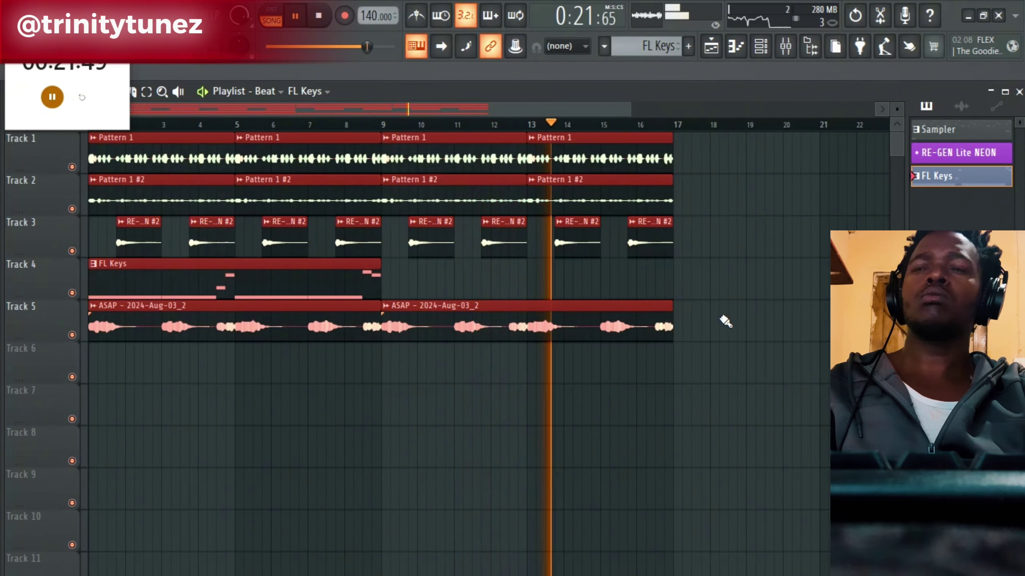
{"action": "key", "text": "ctrl+alt+c"}
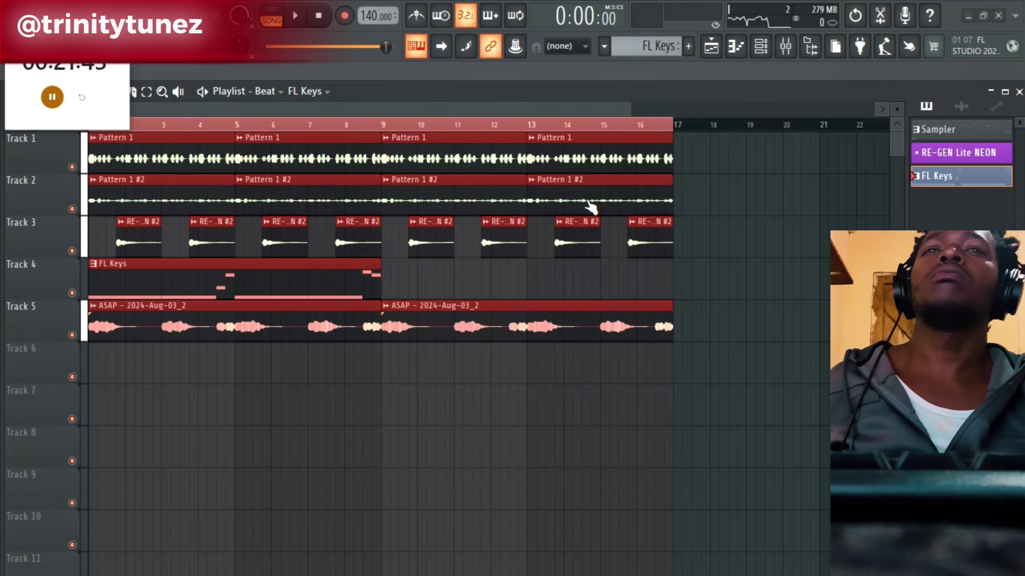
Set the consolidated FL Keys clip's time-stretching mode to Stretch and add a new empty pattern.
{"action": "double_click", "coordinate": [395, 146]}
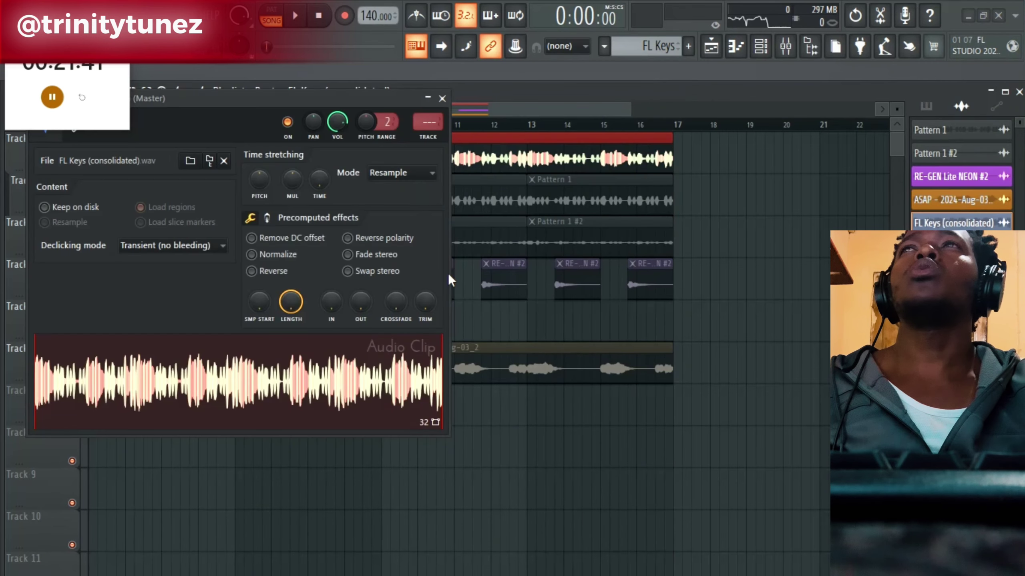
{"action": "left_click", "coordinate": [374, 166]}
{"action": "left_click", "coordinate": [382, 217]}
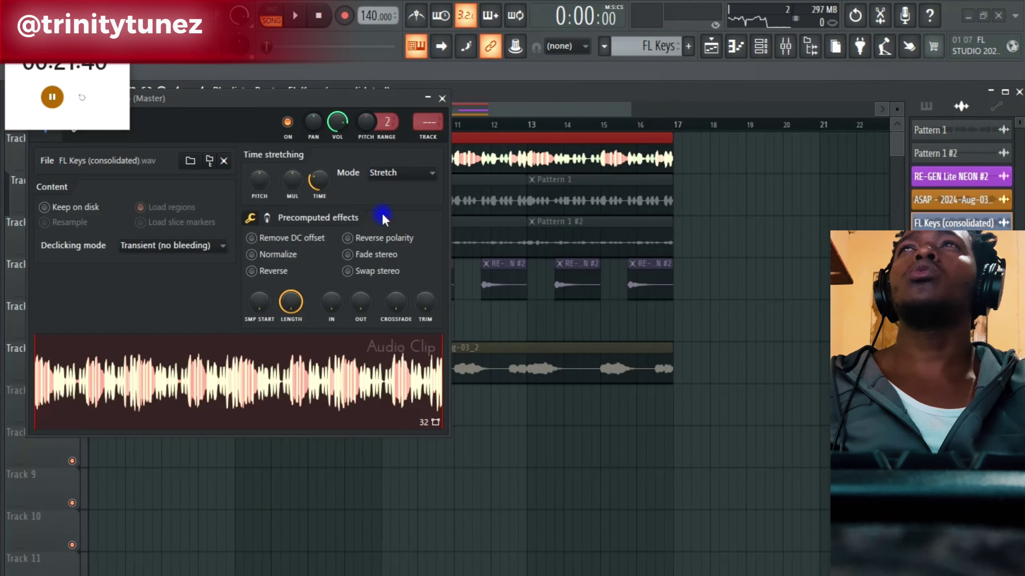
{"action": "right_click", "coordinate": [299, 365]}
{"action": "left_click", "coordinate": [822, 288]}
{"action": "left_click", "coordinate": [926, 106]}
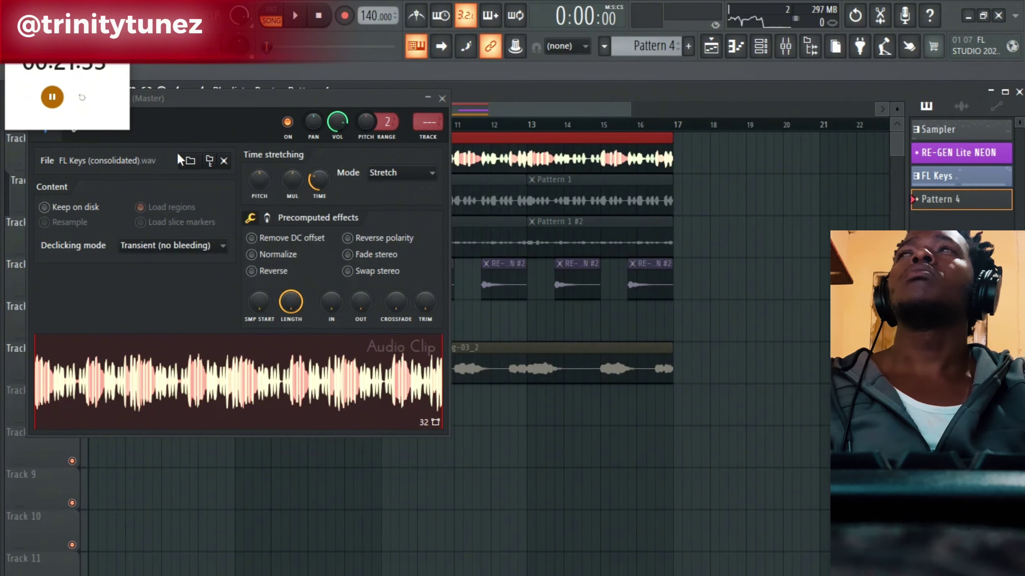
Open the consolidated audio in a new Fruity Slicer channel, slice it by Beat and close both channel windows.
{"action": "left_click", "coordinate": [151, 247]}
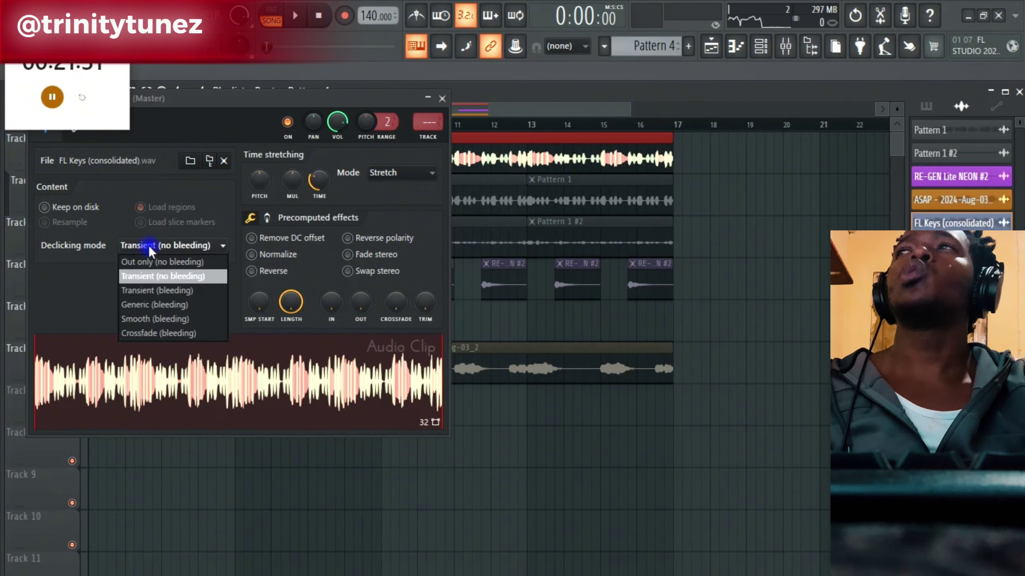
{"action": "right_click", "coordinate": [169, 313]}
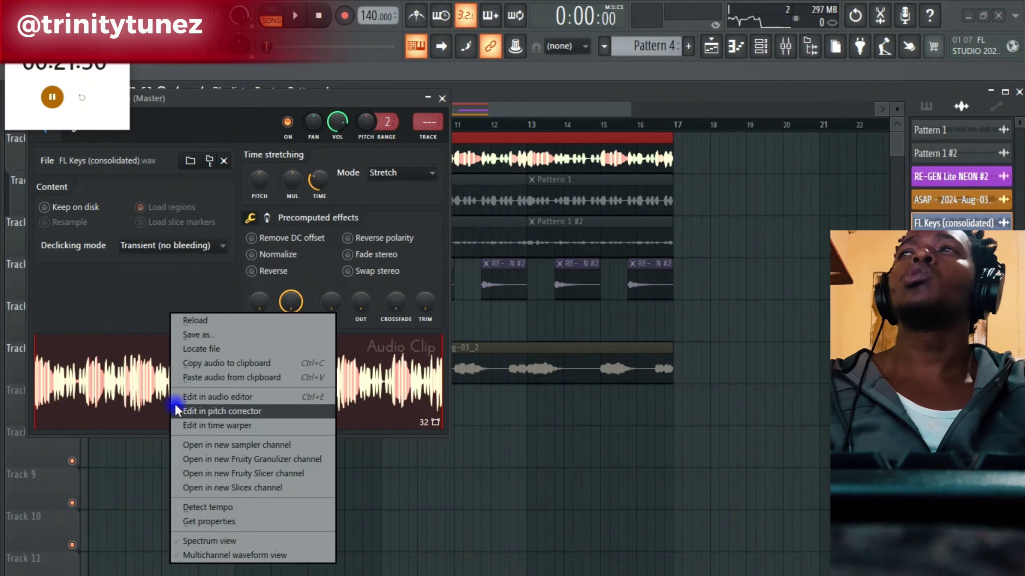
{"action": "left_click", "coordinate": [237, 475]}
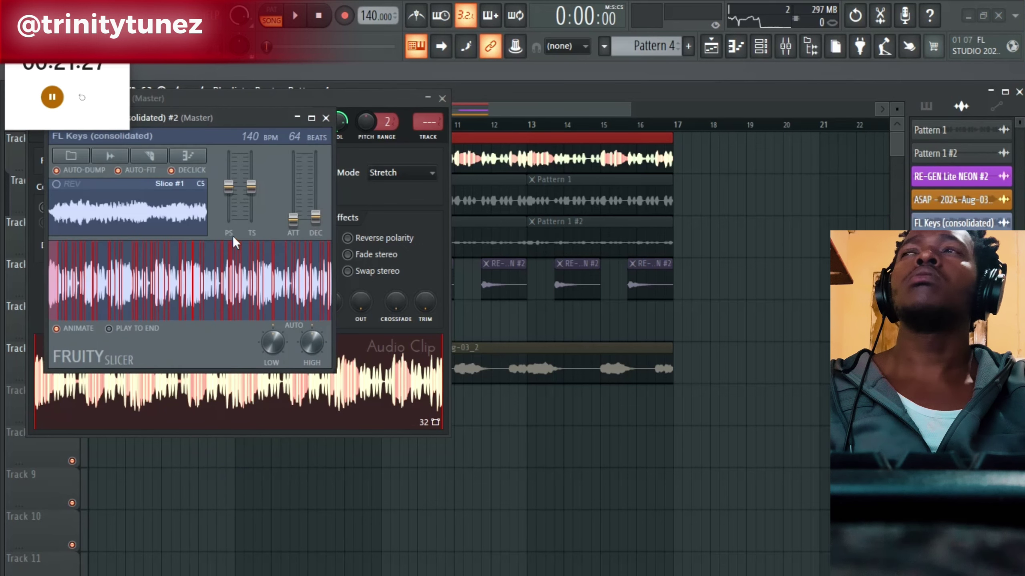
{"action": "left_click", "coordinate": [159, 160]}
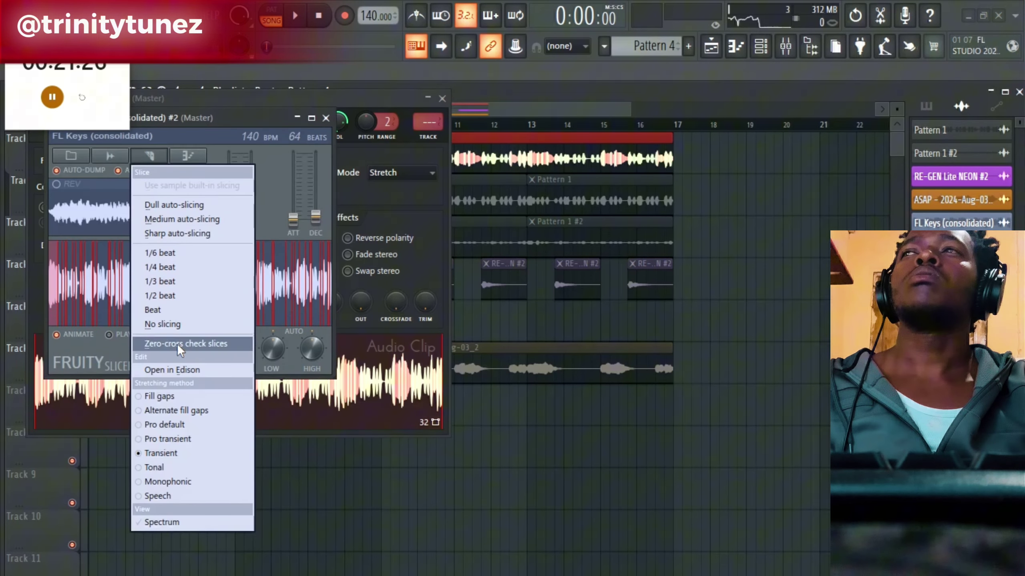
{"action": "left_click", "coordinate": [177, 310]}
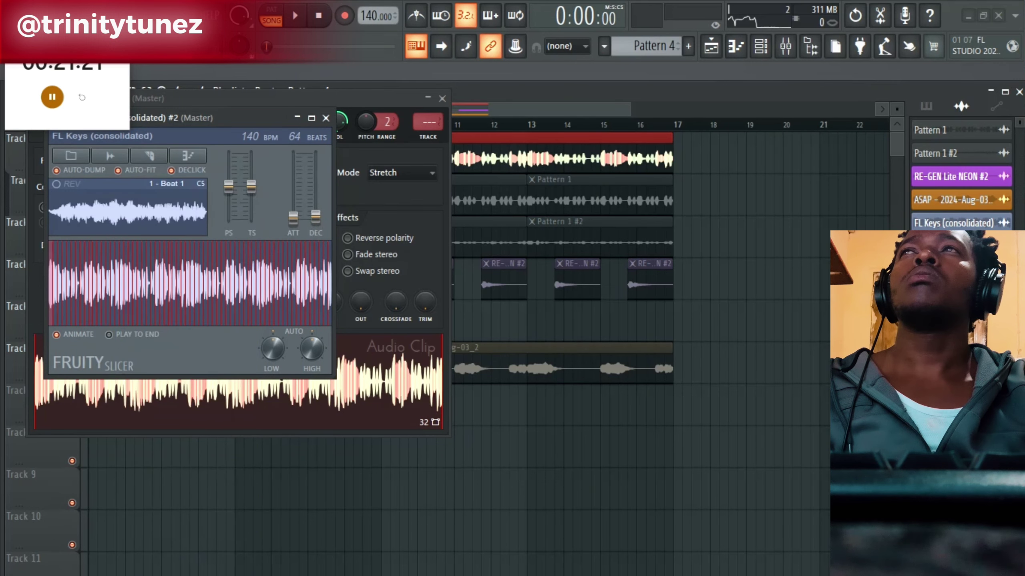
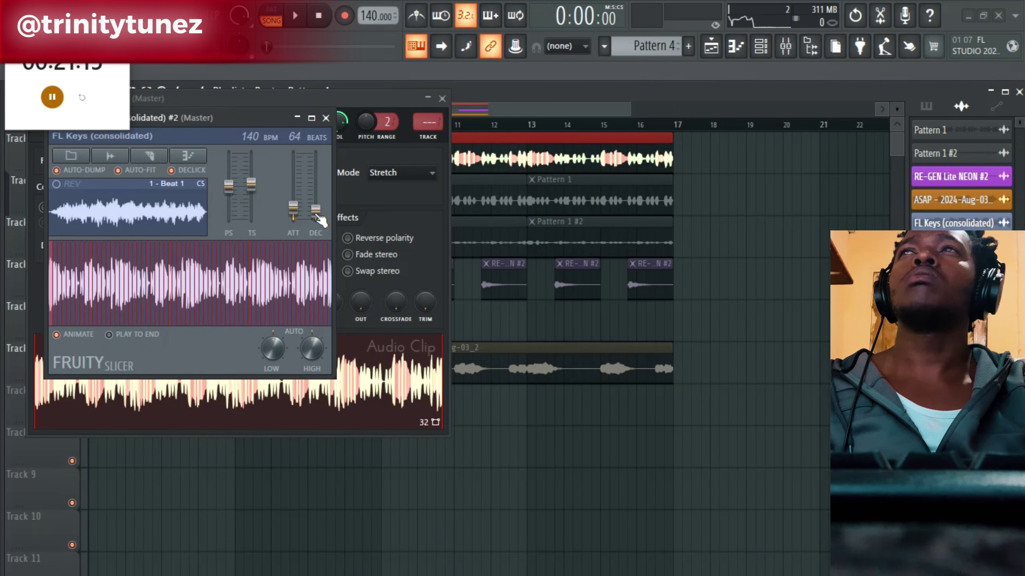
{"action": "left_click", "coordinate": [443, 98]}
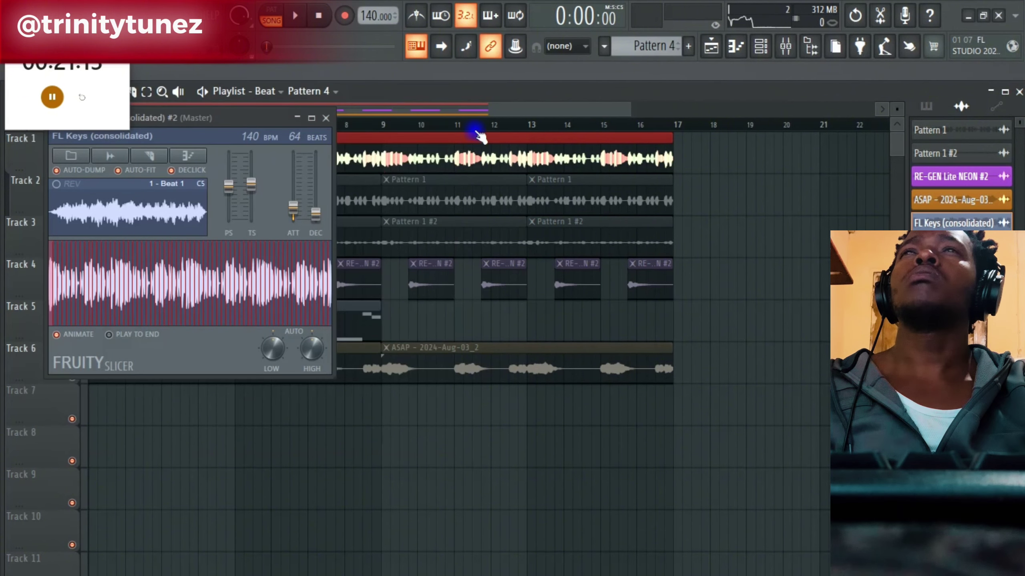
{"action": "left_click", "coordinate": [326, 118]}
Delete the consolidated clip and all muted source clips from Tracks 1 to 6 of the playlist.
{"action": "right_click", "coordinate": [601, 167]}
{"action": "right_click", "coordinate": [484, 188]}
{"action": "right_click", "coordinate": [322, 193]}
{"action": "right_click", "coordinate": [182, 195]}
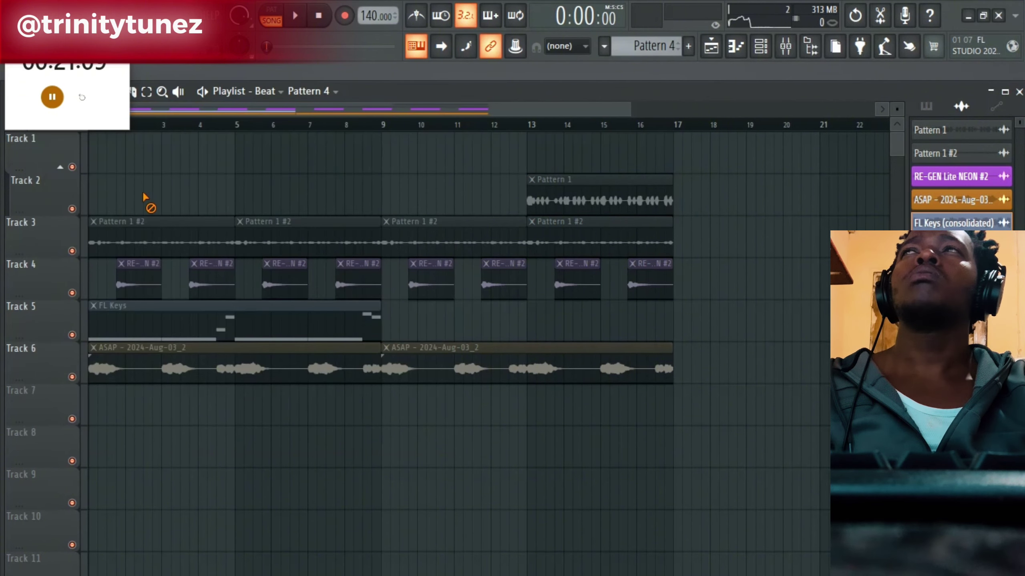
{"action": "right_click", "coordinate": [606, 201]}
{"action": "right_click", "coordinate": [363, 242]}
{"action": "right_click", "coordinate": [134, 278]}
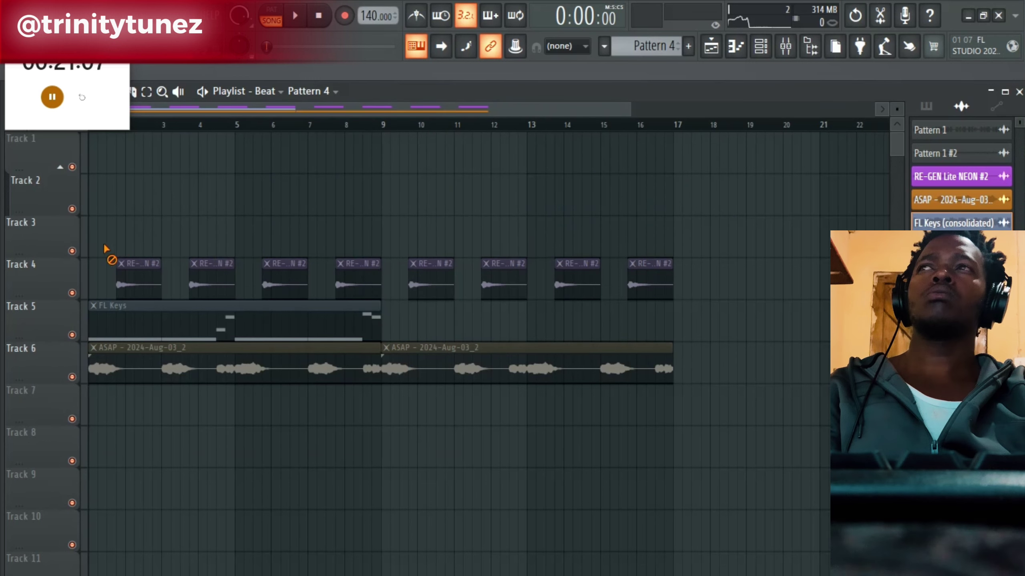
{"action": "right_click", "coordinate": [444, 283]}
{"action": "right_click", "coordinate": [646, 282]}
{"action": "right_click", "coordinate": [242, 319]}
{"action": "right_click", "coordinate": [363, 347]}
{"action": "right_click", "coordinate": [503, 356]}
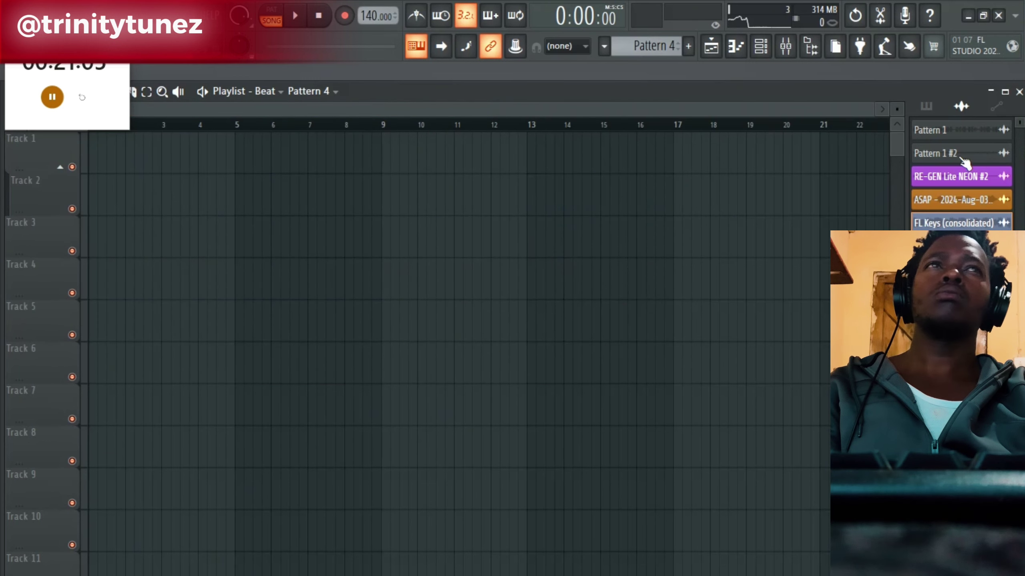
Place Pattern 4 at the start of Track 1 and cut the dumped slice notes from the FL Keys (consolidated) #2 channel.
{"action": "left_click", "coordinate": [927, 107]}
{"action": "left_click_drag", "start_coordinate": [962, 201], "coordinate": [31, 134]}
{"action": "left_click", "coordinate": [759, 47]}
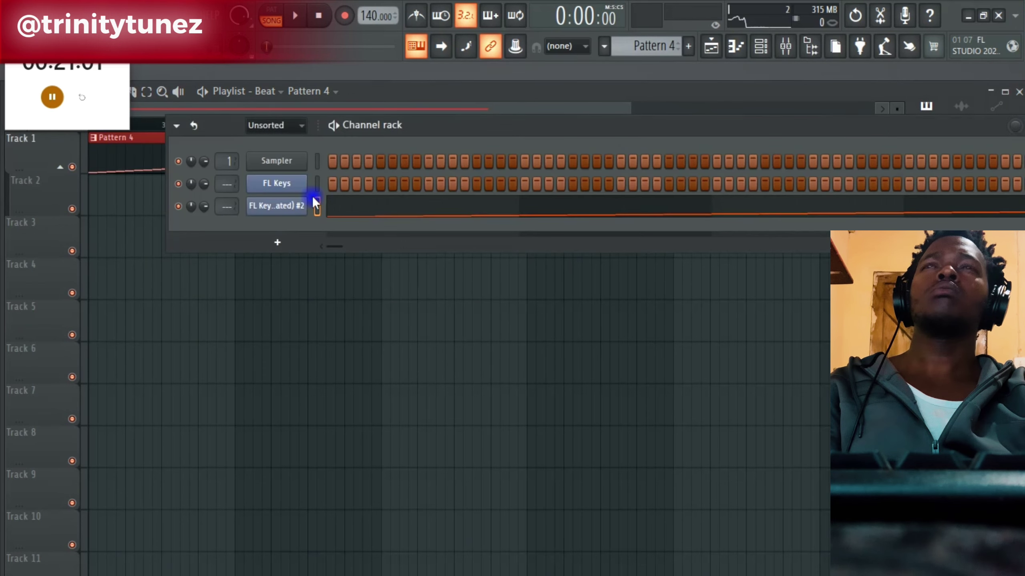
{"action": "right_click", "coordinate": [288, 208]}
{"action": "left_click", "coordinate": [277, 241]}
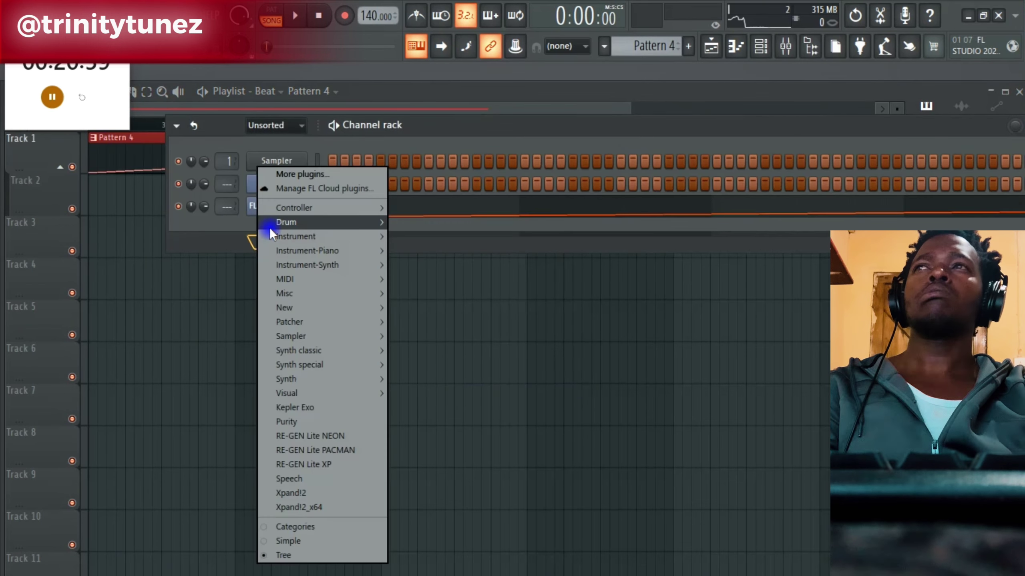
{"action": "left_click", "coordinate": [236, 223]}
{"action": "key", "text": "space"}
{"action": "right_click", "coordinate": [278, 206]}
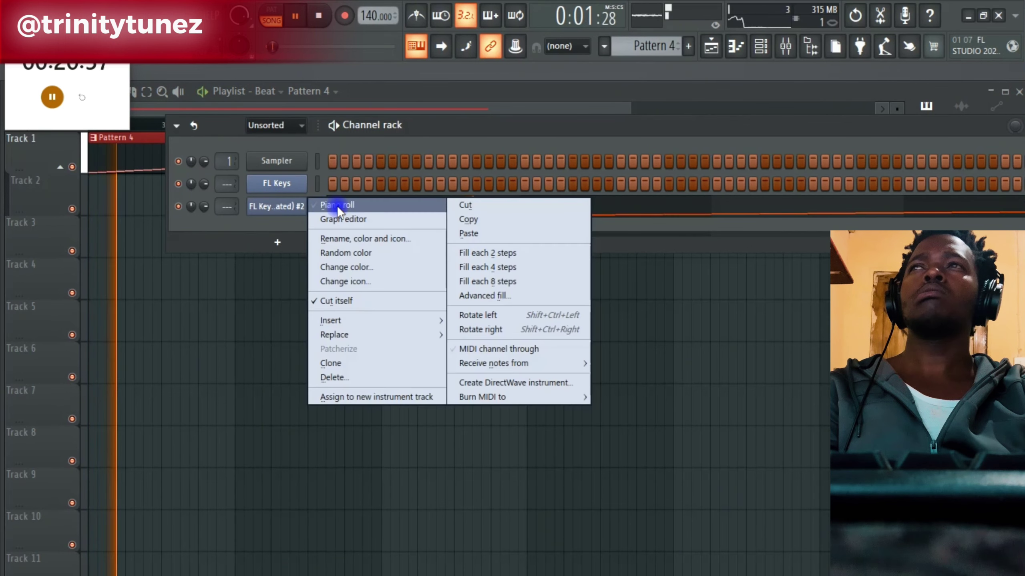
{"action": "left_click", "coordinate": [469, 205]}
{"action": "key", "text": "space"}
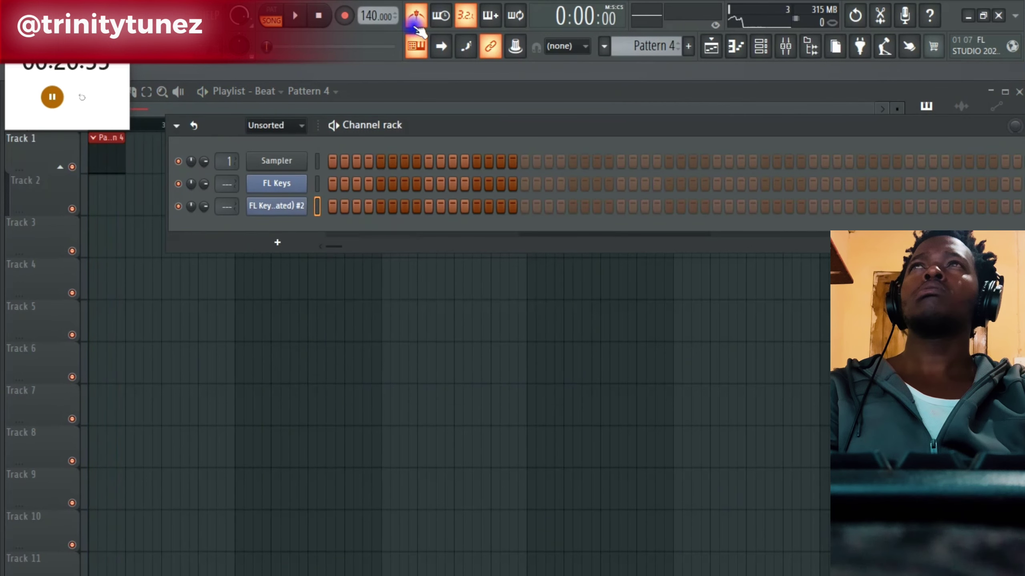
Set the project tempo to 150 BPM and check it by playing the metronome.
{"action": "key", "text": "space"}
{"action": "key", "text": "space"}
{"action": "left_click_drag", "start_coordinate": [368, 16], "coordinate": [375, 14]}
{"action": "key", "text": "space"}
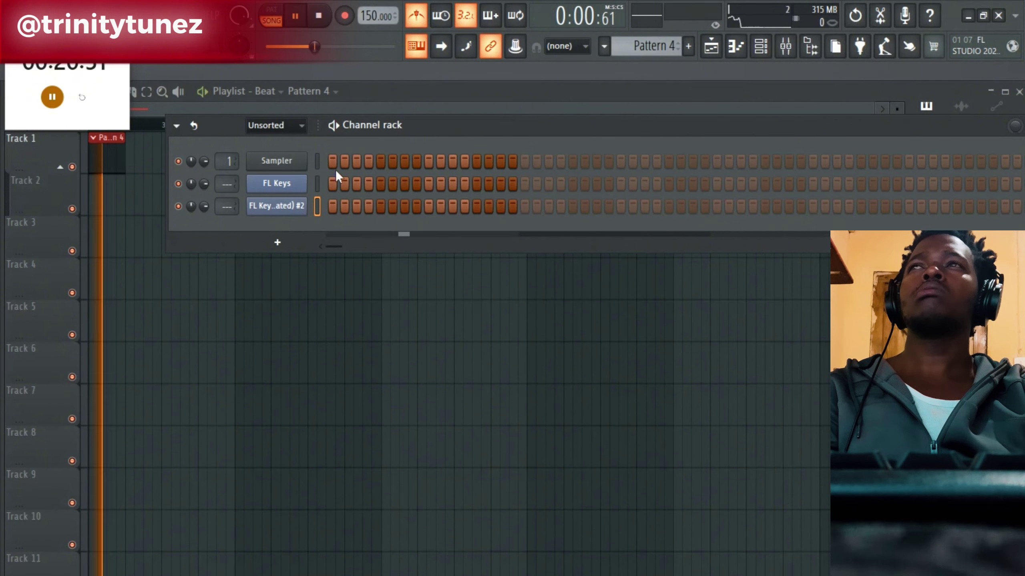
{"action": "key", "text": "space"}
Open the empty piano roll of the FL Keys (consolidated) #2 channel and bring up its Fruity Slicer window.
{"action": "right_click", "coordinate": [273, 205]}
{"action": "left_click", "coordinate": [347, 205]}
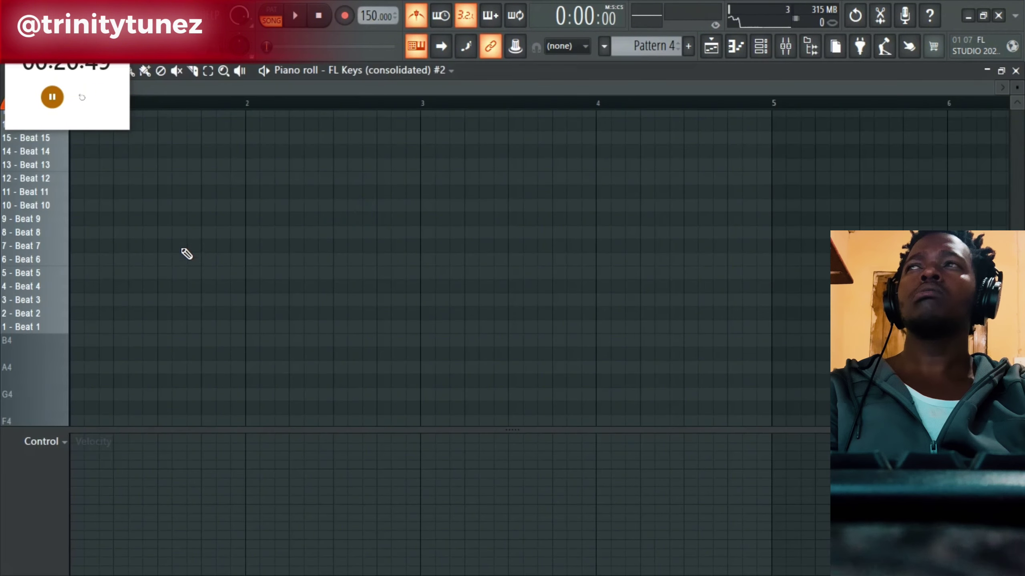
{"action": "left_click", "coordinate": [760, 46]}
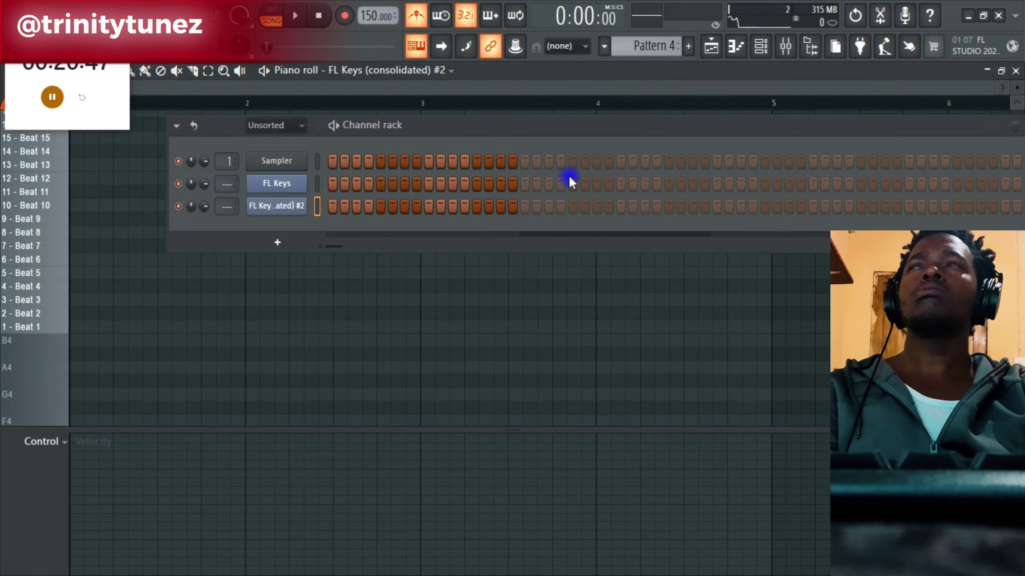
{"action": "left_click", "coordinate": [302, 211]}
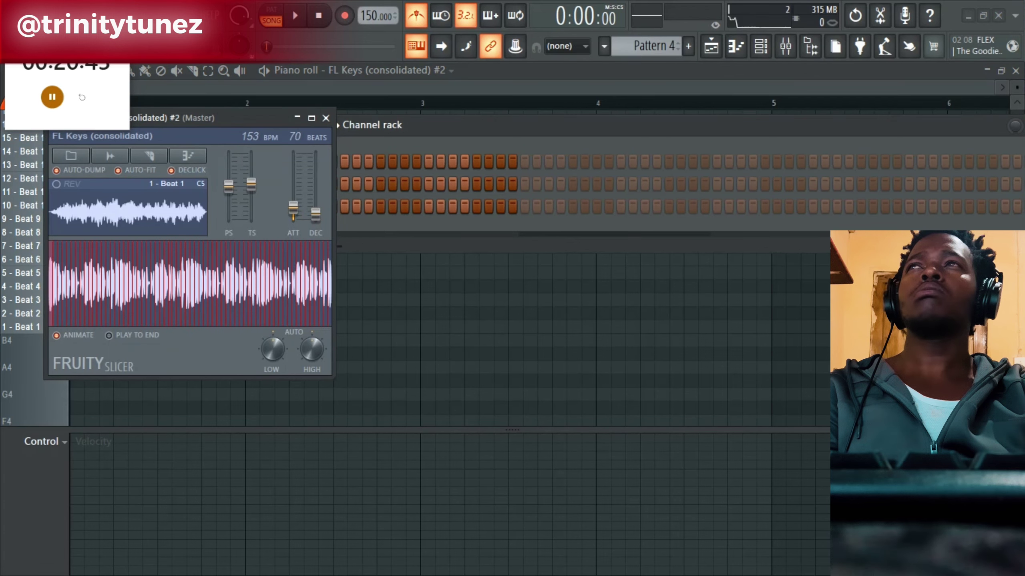
Match the Fruity Slicer sample to 150 BPM with the time-stretch fader and cut the dumped slice notes from FL Keys (consolidated) #2.
{"action": "left_click_drag", "start_coordinate": [251, 184], "coordinate": [251, 187]}
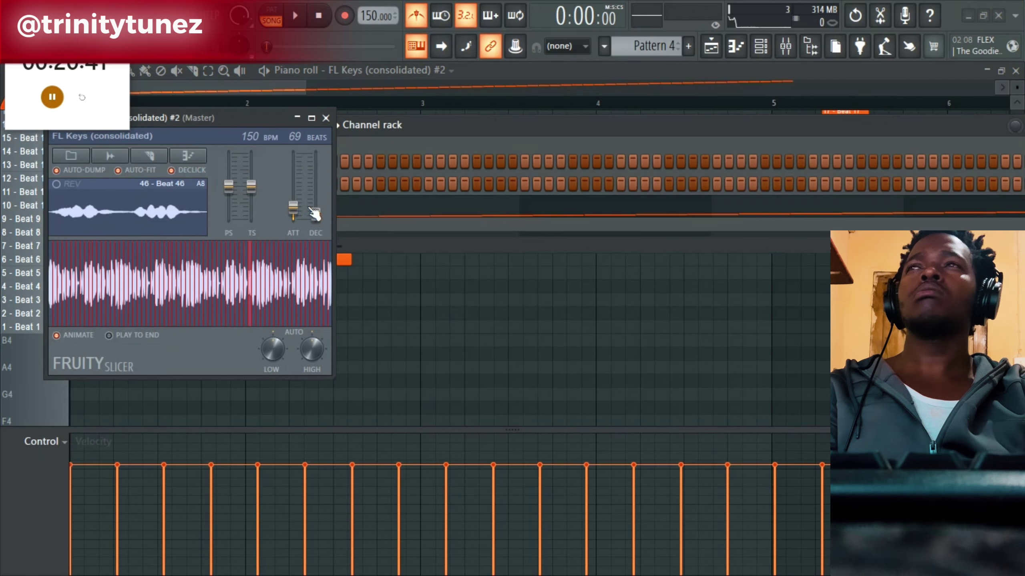
{"action": "left_click", "coordinate": [326, 118]}
{"action": "right_click", "coordinate": [283, 206]}
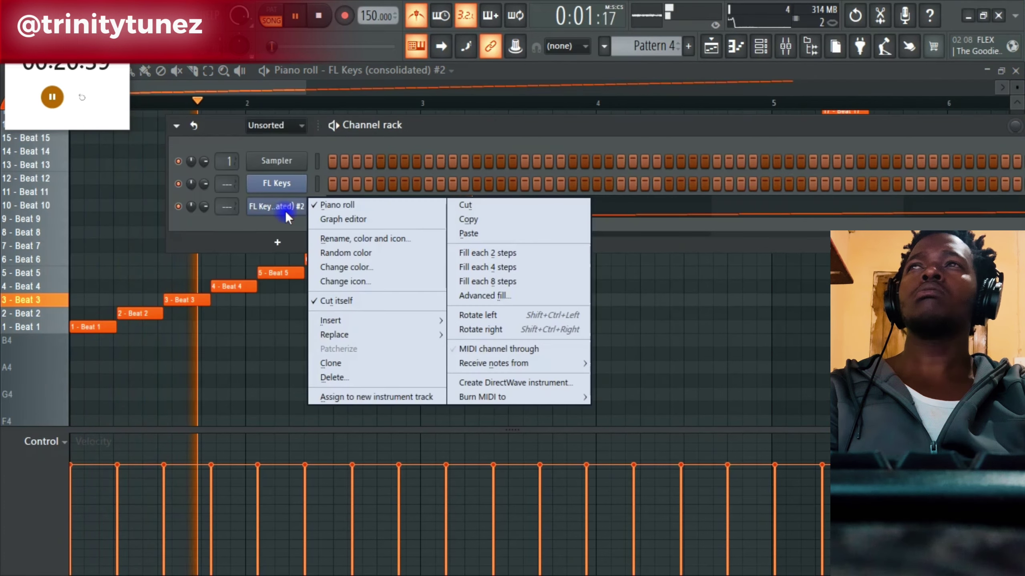
{"action": "left_click", "coordinate": [470, 205]}
{"action": "key", "text": "F5"}
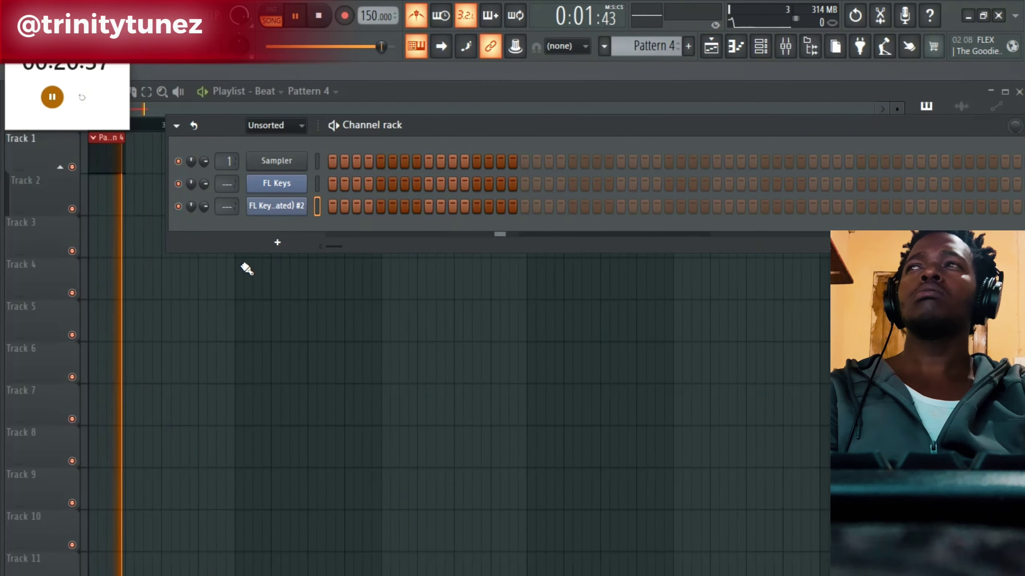
Open the FL Keys (consolidated) #2 piano roll and audition slices from Beat 10 to Beat 8 with one note at the pattern's start.
{"action": "right_click", "coordinate": [289, 212]}
{"action": "left_click", "coordinate": [361, 206]}
{"action": "left_click_drag", "start_coordinate": [72, 257], "coordinate": [63, 206]}
{"action": "key", "text": "space"}
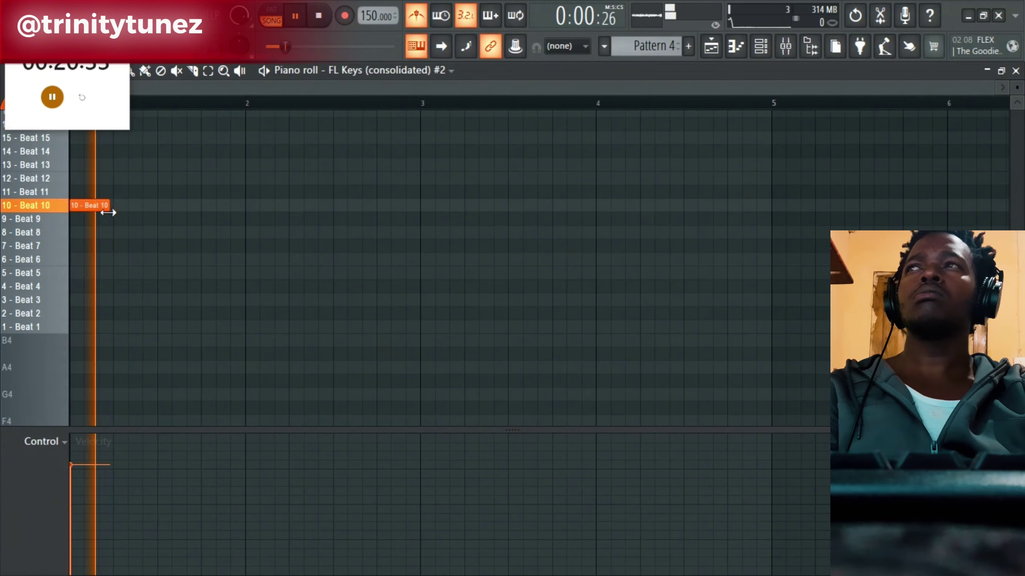
{"action": "key", "text": "space"}
{"action": "left_click_drag", "start_coordinate": [108, 212], "coordinate": [92, 237]}
{"action": "key", "text": "space"}
{"action": "key", "text": "space"}
{"action": "key", "text": "space"}
{"action": "key", "text": "space"}
{"action": "key", "text": "space"}
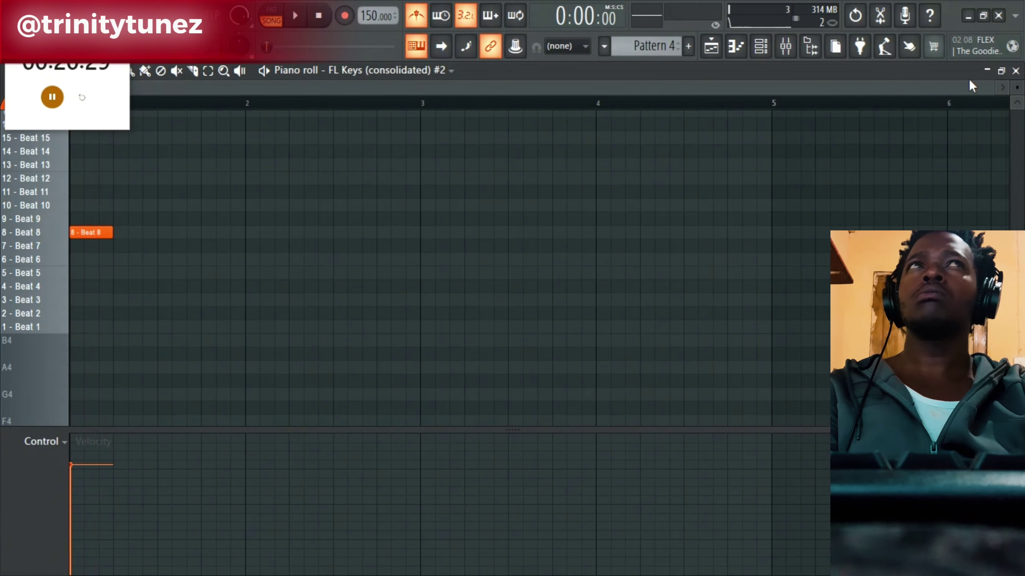
Replace the Beat 8 note with a one-beat Beat 3 slice note at the pattern's start and play it.
{"action": "left_click_drag", "start_coordinate": [1000, 87], "coordinate": [350, 146]}
{"action": "scroll", "coordinate": [245, 270], "scroll_direction": "up", "scroll_amount": 3}
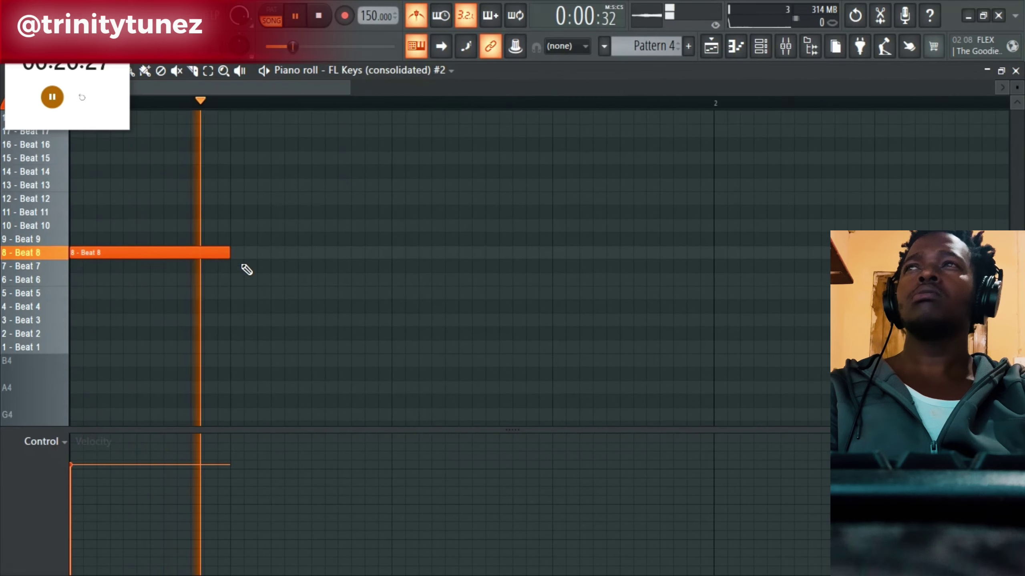
{"action": "left_click_drag", "start_coordinate": [233, 263], "coordinate": [147, 338]}
{"action": "key", "text": "space"}
{"action": "key", "text": "space"}
{"action": "right_click", "coordinate": [121, 273]}
{"action": "key", "text": "space"}
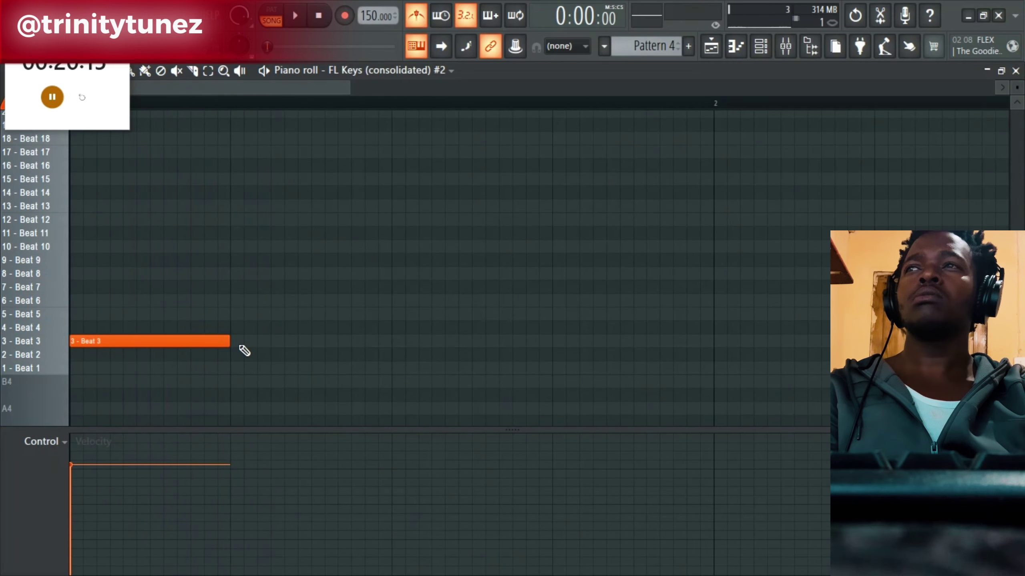
Add a quarter-beat Beat 2 note on the bar's second beat and repeat the Beat 3 and Beat 2 pair on beats three and four.
{"action": "key", "text": "space"}
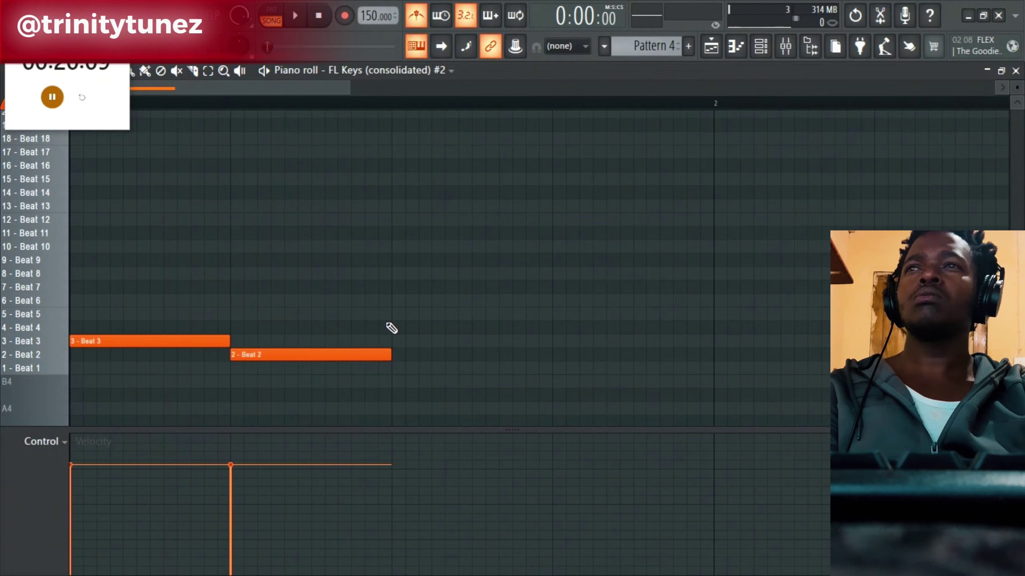
{"action": "key", "text": "space"}
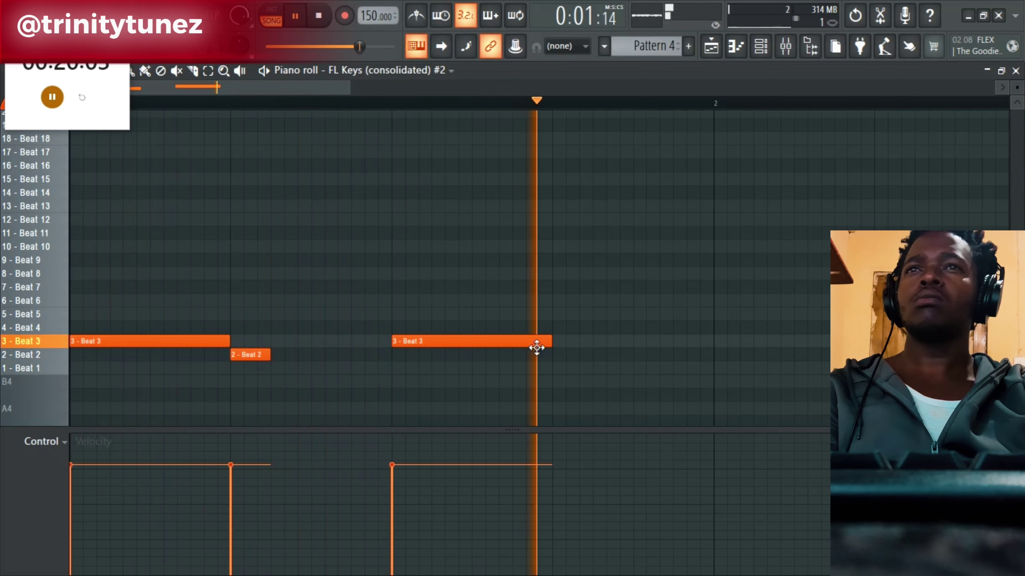
{"action": "left_click", "coordinate": [552, 351]}
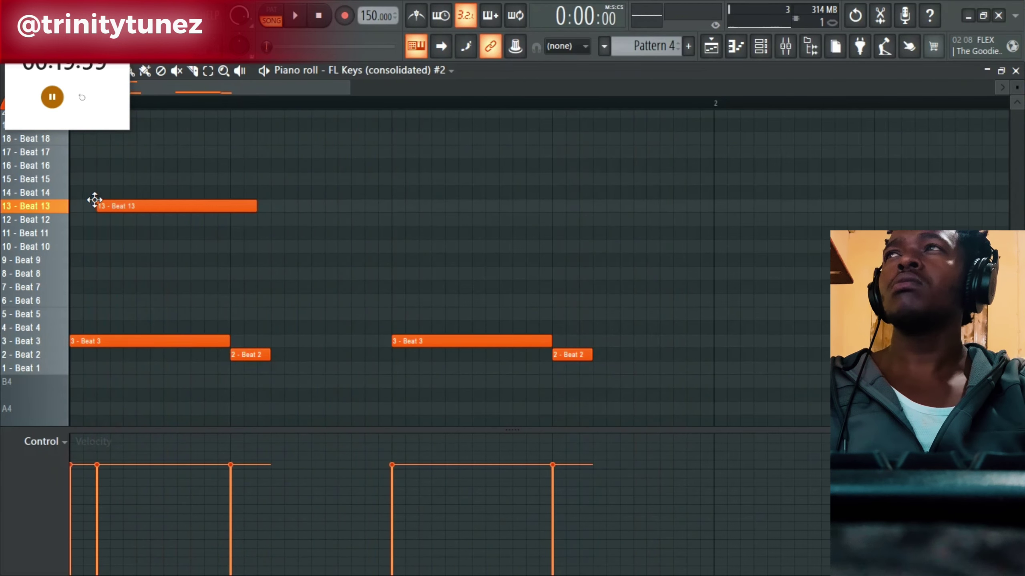
{"action": "left_click_drag", "start_coordinate": [95, 201], "coordinate": [226, 160]}
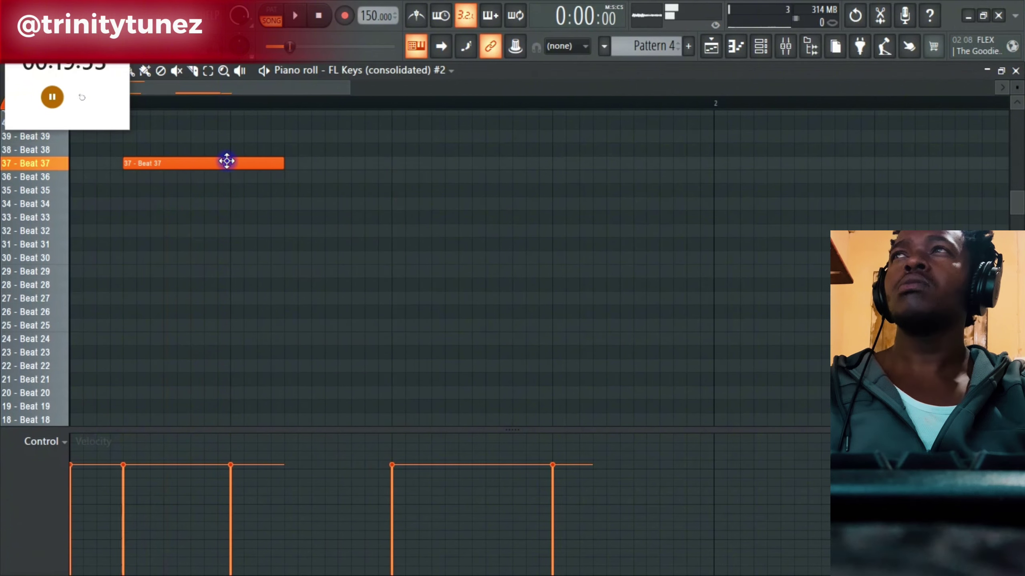
{"action": "left_click_drag", "start_coordinate": [334, 160], "coordinate": [433, 217]}
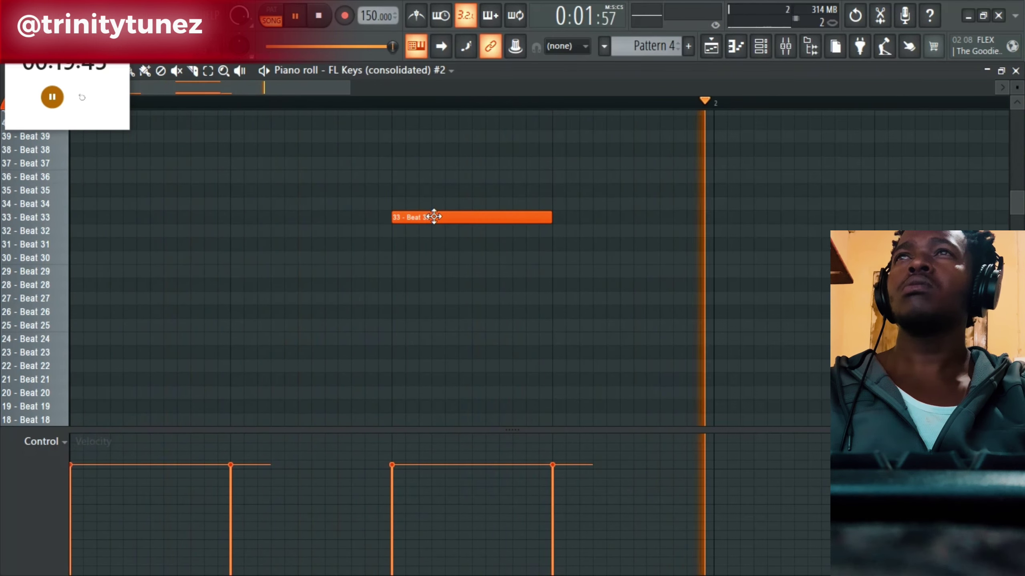
{"action": "right_click", "coordinate": [436, 217]}
Replace the second Beat 3 note with a half-beat Beat 2 slice note on the bar's third beat.
{"action": "scroll", "coordinate": [444, 218], "scroll_direction": "down", "scroll_amount": 8}
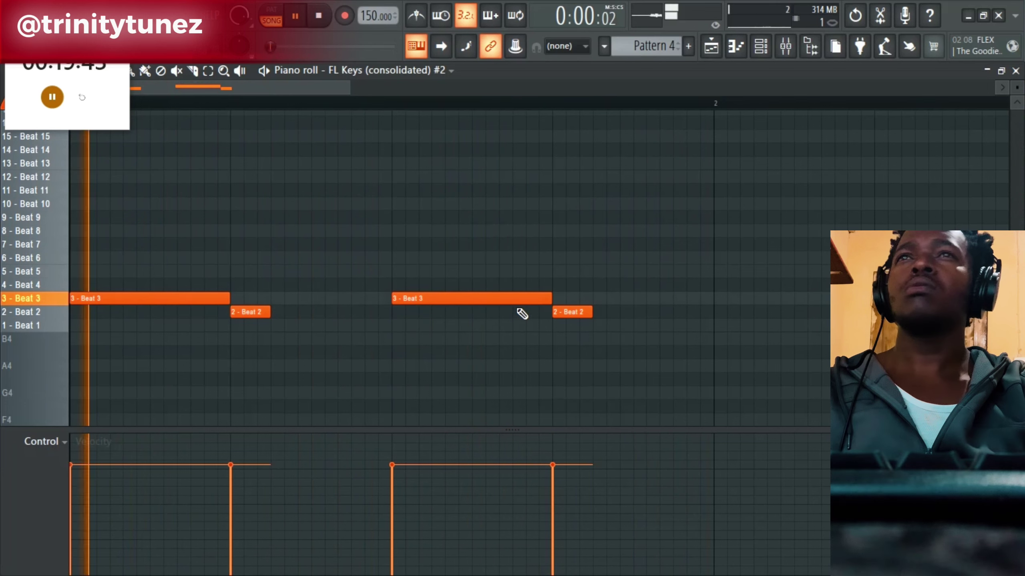
{"action": "left_click_drag", "start_coordinate": [496, 295], "coordinate": [578, 295]}
{"action": "key", "text": "space"}
{"action": "key", "text": "space"}
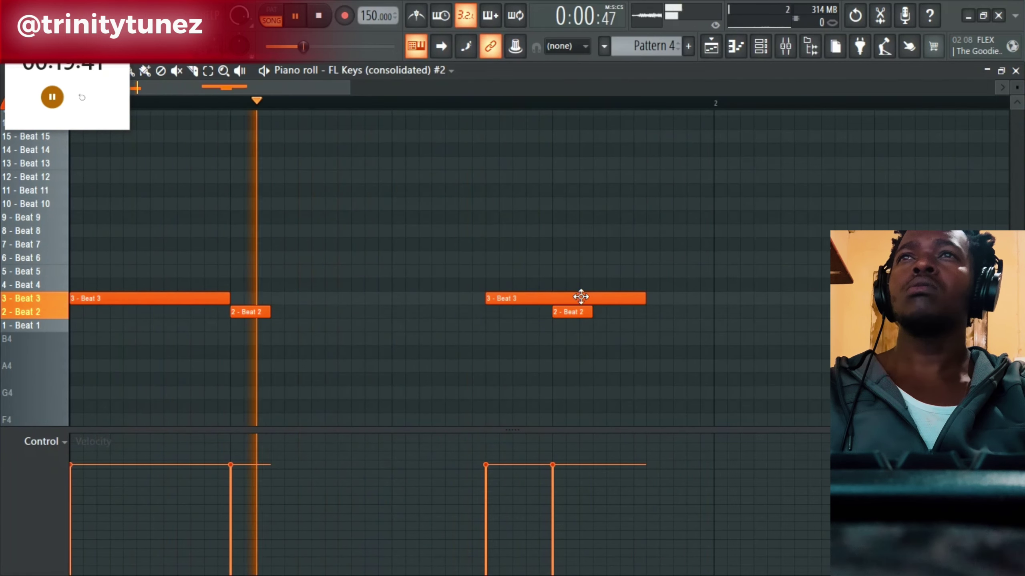
{"action": "left_click_drag", "start_coordinate": [645, 298], "coordinate": [564, 299]}
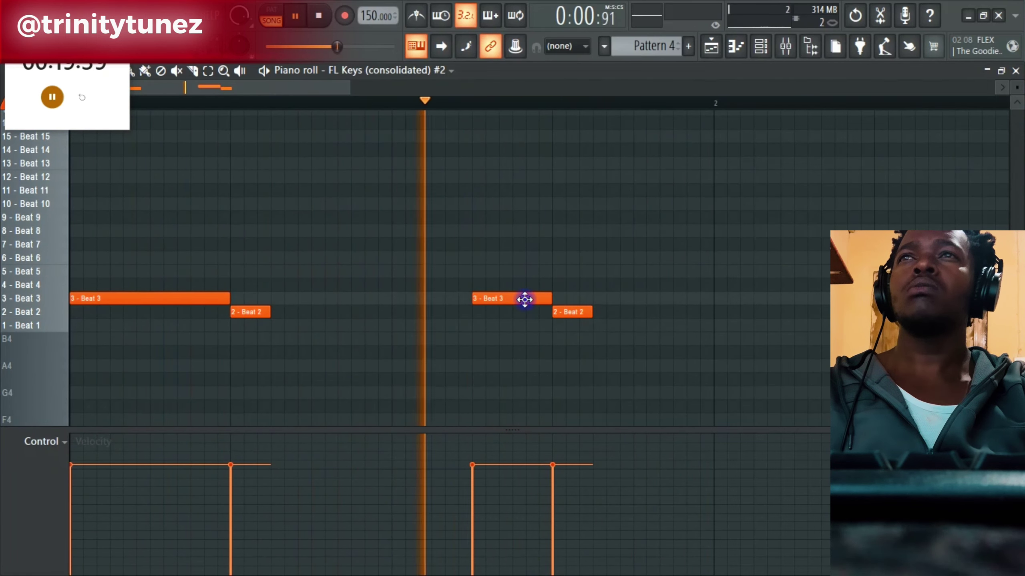
{"action": "right_click", "coordinate": [523, 300]}
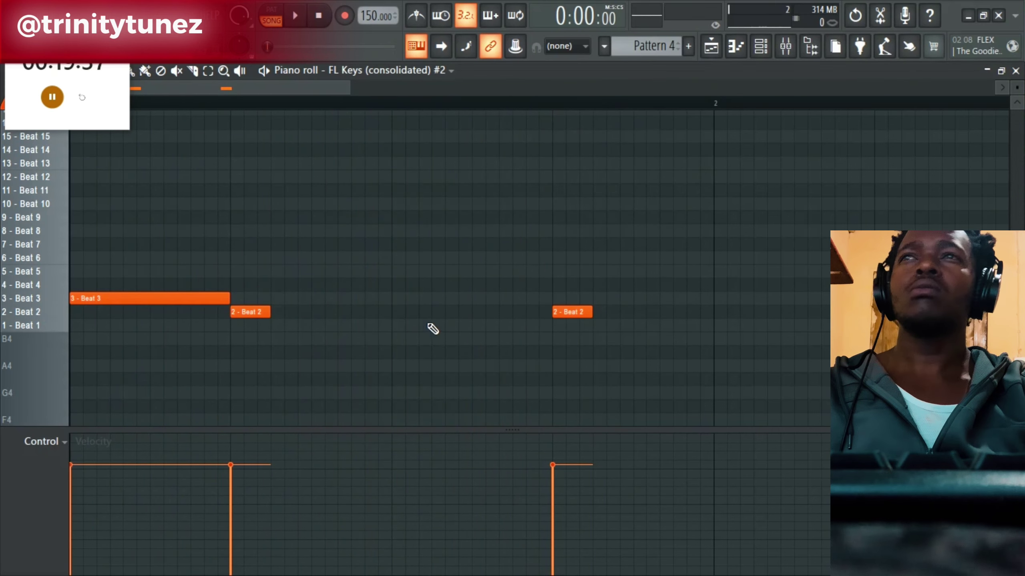
{"action": "left_click", "coordinate": [392, 312]}
{"action": "left_click_drag", "start_coordinate": [431, 313], "coordinate": [509, 311]}
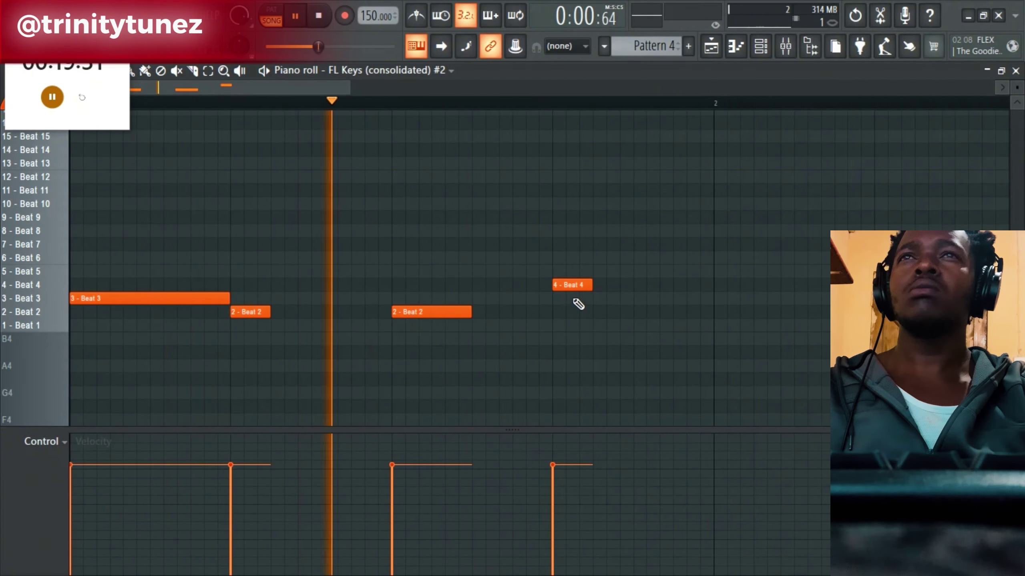
Move the last note to the Beat 6 slice, extend it to the bar's end, and slightly shorten the third-beat Beat 2 note.
{"action": "left_click_drag", "start_coordinate": [566, 265], "coordinate": [624, 256]}
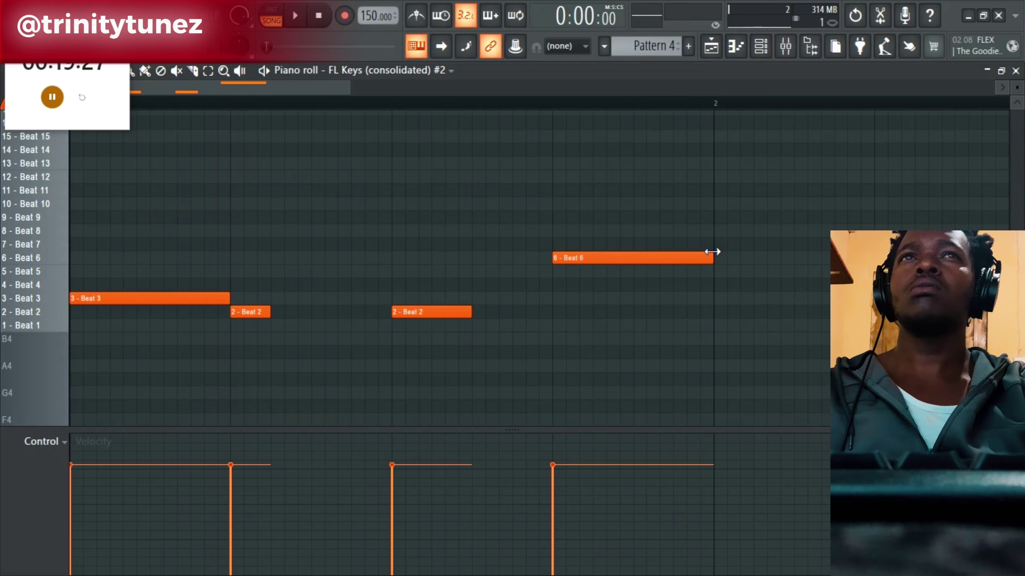
{"action": "key", "text": "space"}
{"action": "left_click_drag", "start_coordinate": [350, 88], "coordinate": [388, 93]}
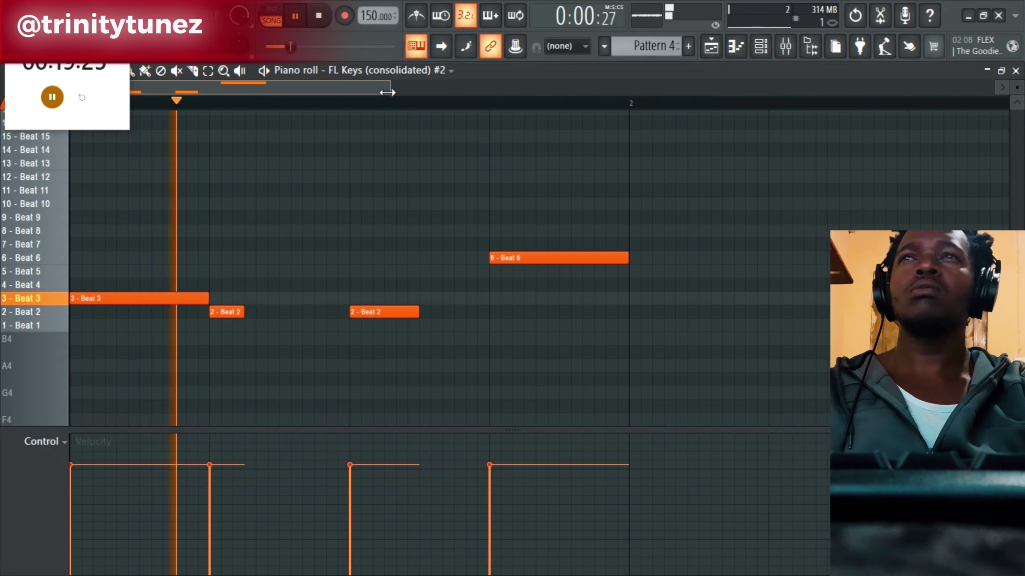
{"action": "left_click_drag", "start_coordinate": [418, 315], "coordinate": [405, 317]}
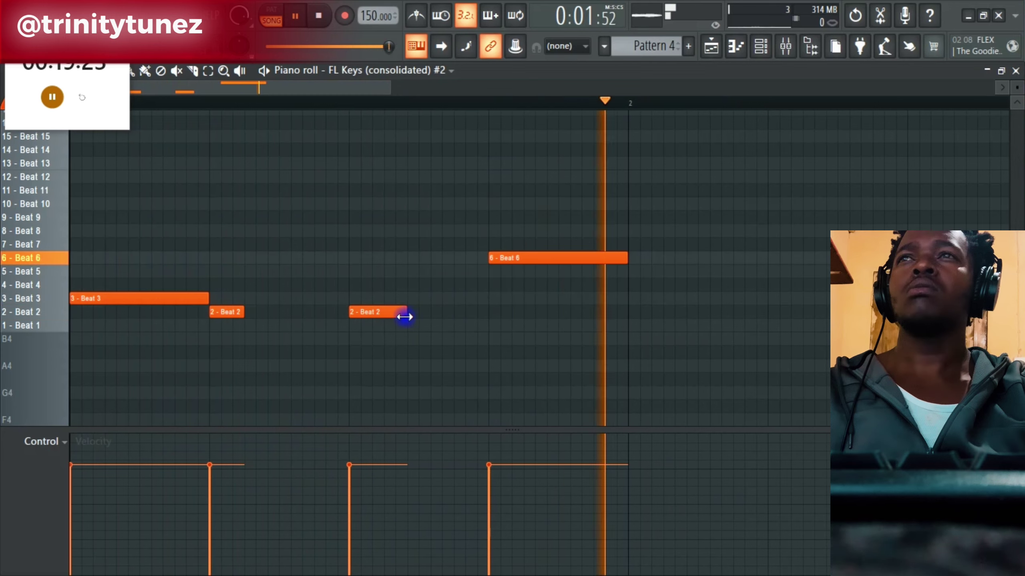
Duplicate the one-bar slice sequence into bar 2 and clear the selection.
{"action": "scroll", "coordinate": [489, 246], "scroll_direction": "up", "scroll_amount": 1}
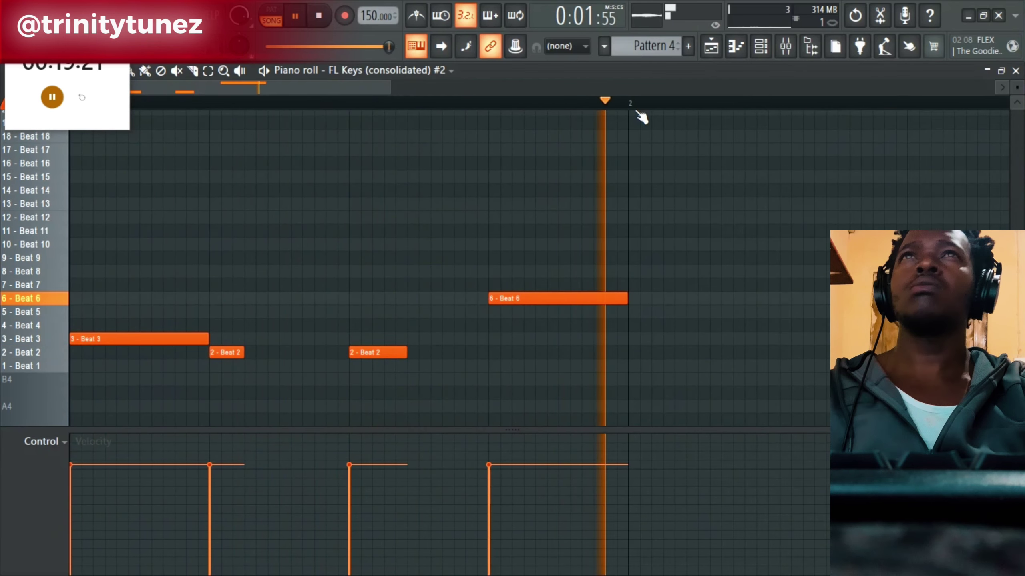
{"action": "key", "text": "ctrl+a"}
{"action": "key", "text": "ctrl+b"}
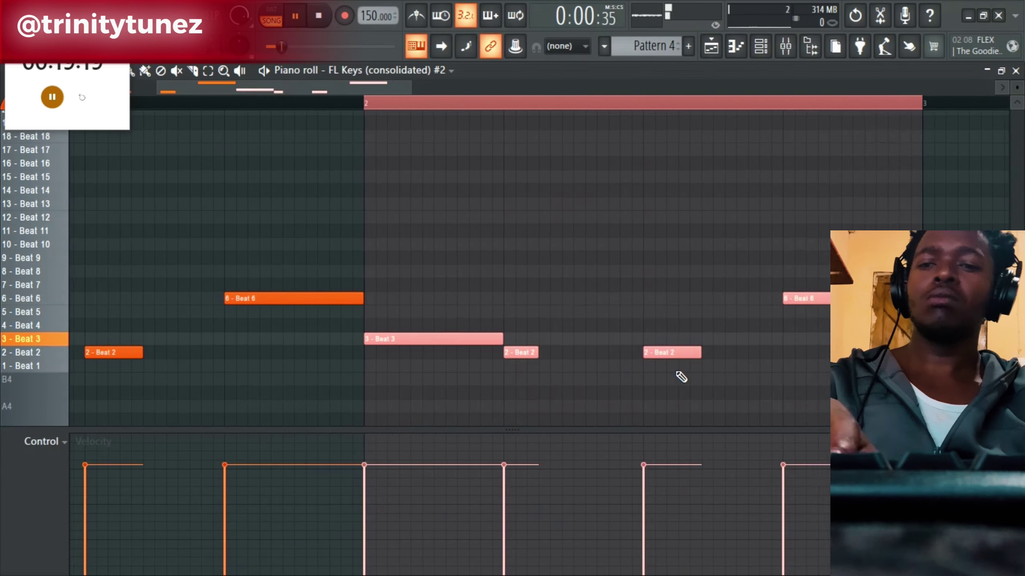
{"action": "left_click", "coordinate": [677, 374], "text": "ctrl"}
{"action": "left_click_drag", "start_coordinate": [157, 88], "coordinate": [3, 87]}
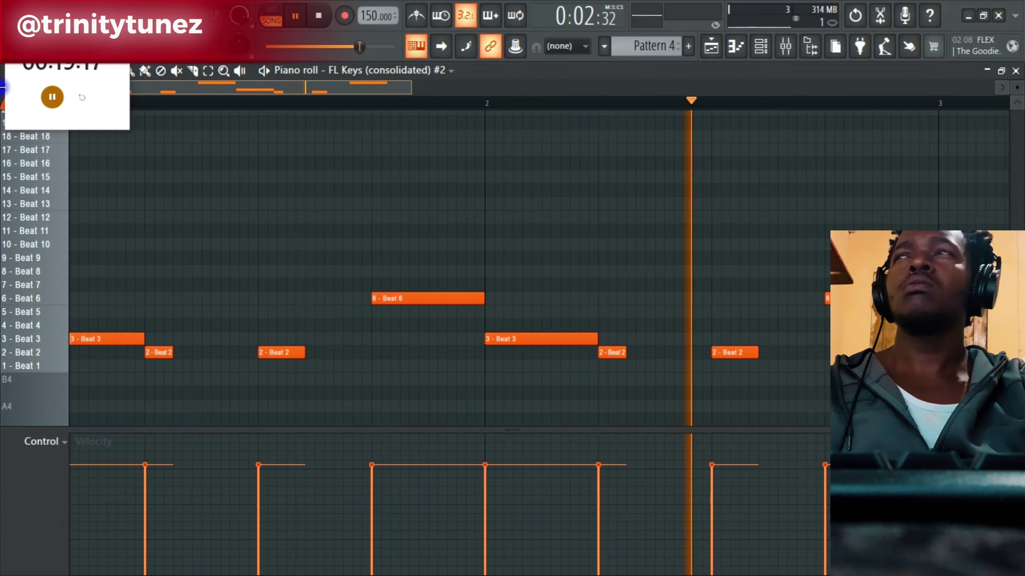
Raise the pitch shift slightly in the FL Keys (consolidated) #2 Fruity Slicer window and return to the channel's piano roll.
{"action": "key", "text": "space"}
{"action": "left_click", "coordinate": [760, 45]}
{"action": "left_click", "coordinate": [276, 206]}
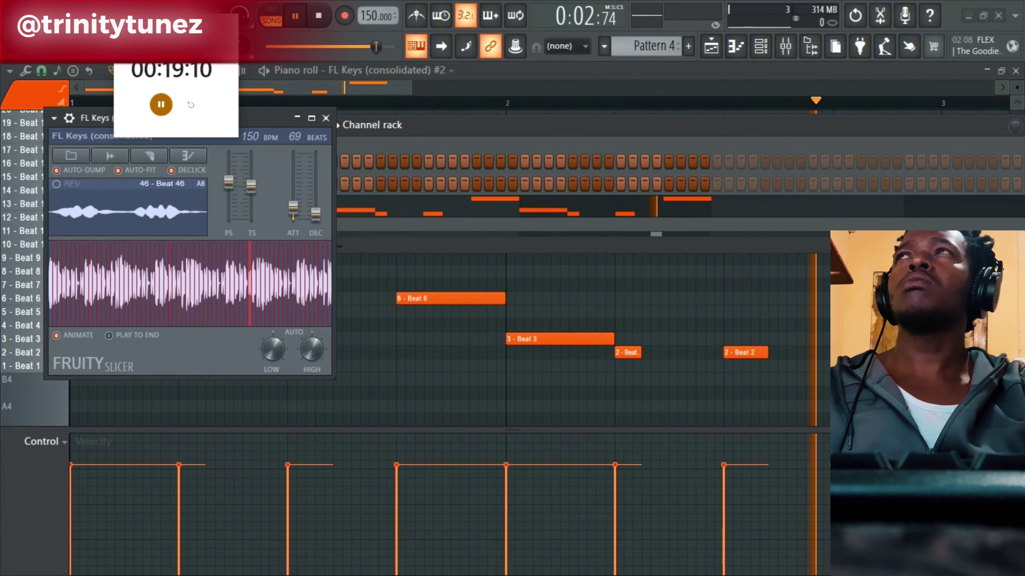
{"action": "left_click", "coordinate": [325, 119]}
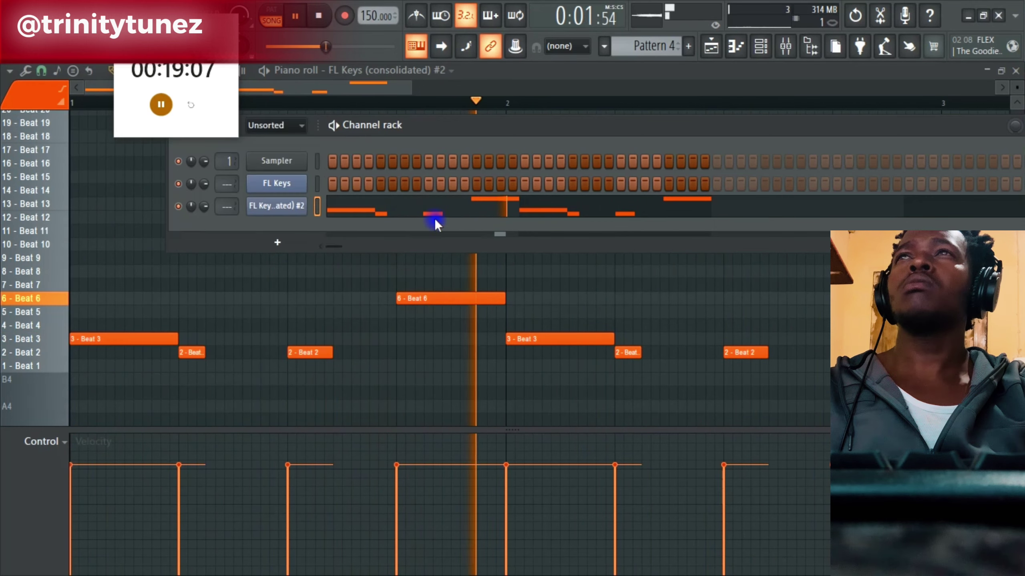
{"action": "left_click", "coordinate": [433, 214]}
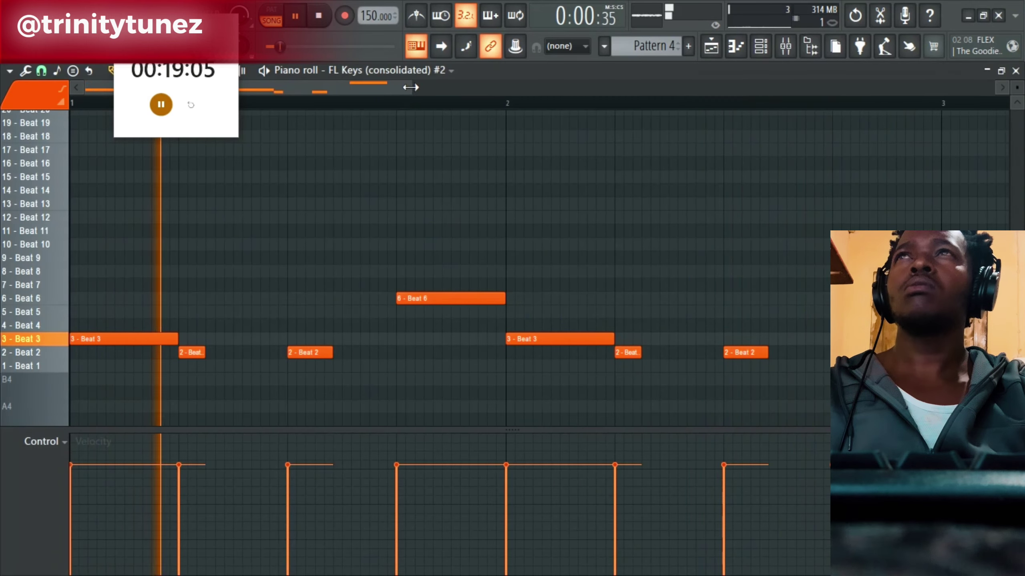
Duplicate the two-bar slice sequence into bars 3 and 4 and deselect the notes.
{"action": "scroll", "coordinate": [671, 139], "scroll_direction": "down", "scroll_amount": 2}
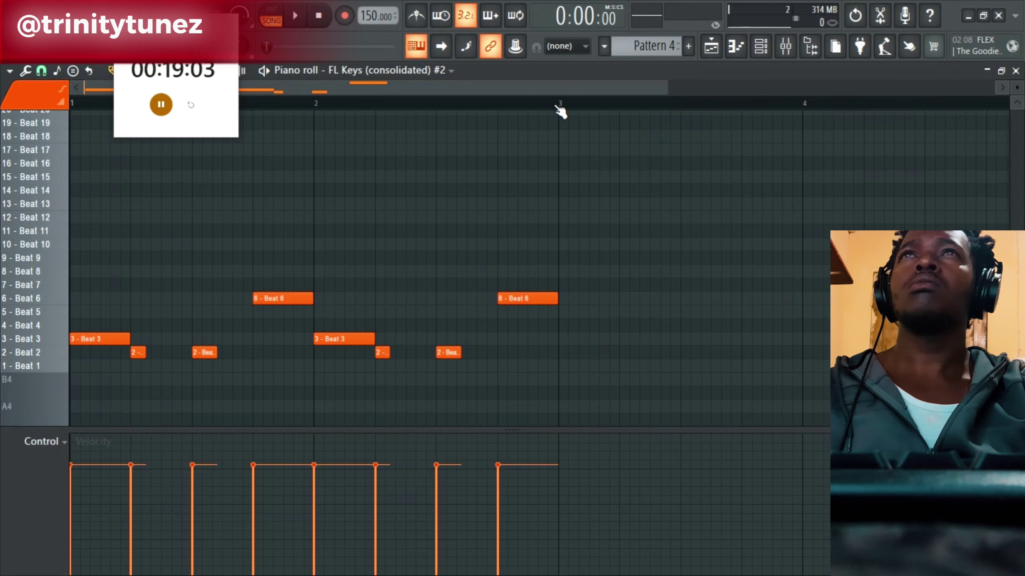
{"action": "left_click_drag", "start_coordinate": [567, 113], "coordinate": [3, 204]}
{"action": "key", "text": "ctrl+b"}
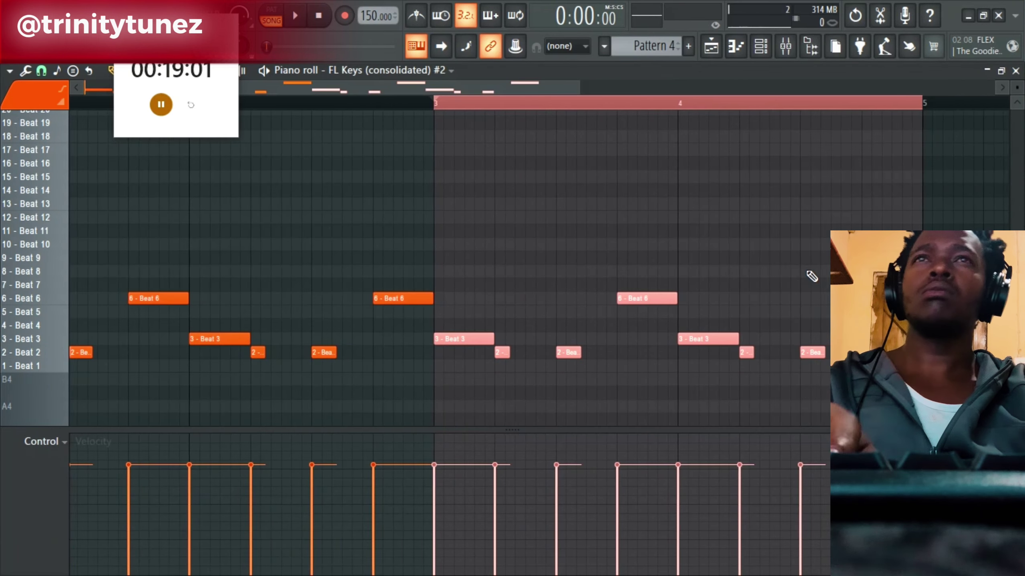
{"action": "key", "text": "ctrl+d"}
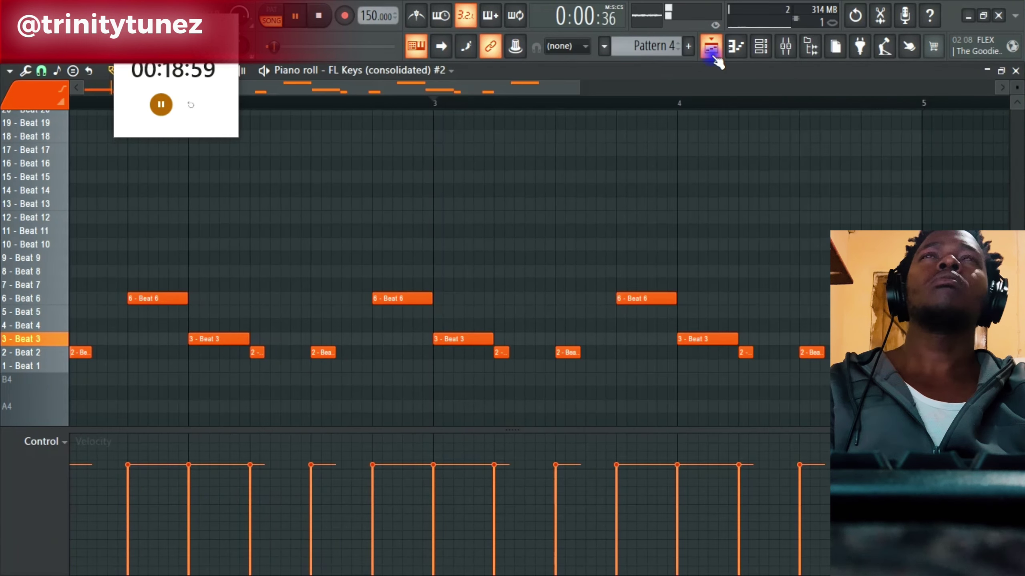
Render Pattern 4 to an audio clip on Track 1 of the playlist and place the Pattern 4 note clip at the start of Track 2.
{"action": "left_click", "coordinate": [712, 50]}
{"action": "left_click", "coordinate": [966, 199]}
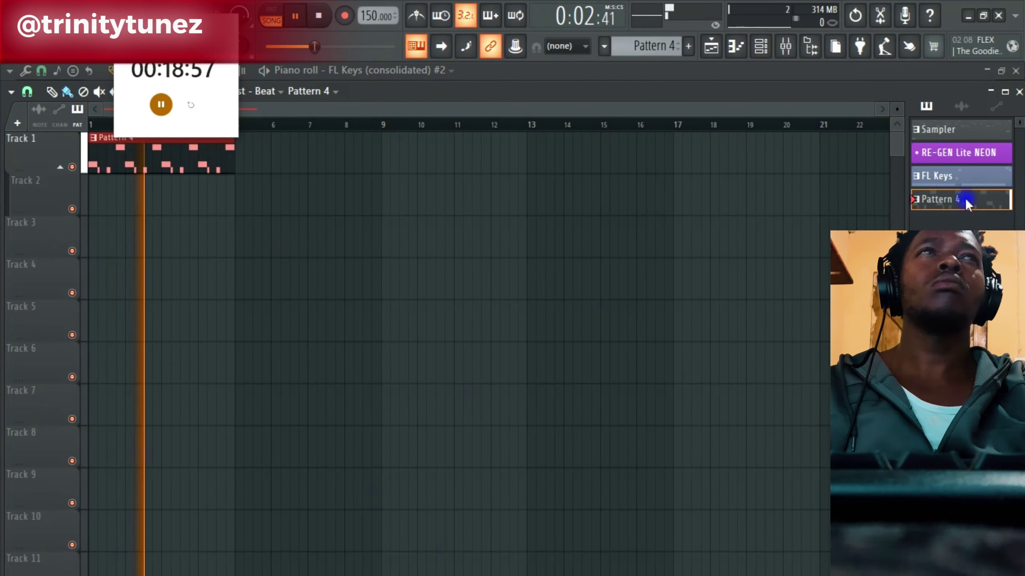
{"action": "right_click", "coordinate": [966, 201]}
{"action": "left_click", "coordinate": [892, 492]}
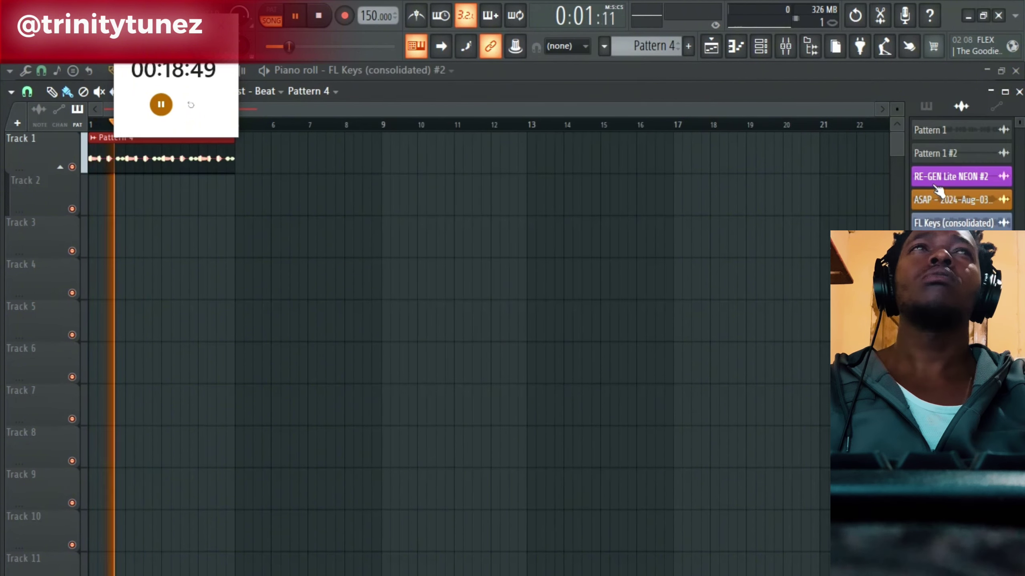
{"action": "left_click", "coordinate": [926, 106]}
{"action": "left_click_drag", "start_coordinate": [944, 212], "coordinate": [105, 189]}
Switch the channel rack to the Unsorted group, check the FL Keys (consolidated) #2 channel's options, and stop playback.
{"action": "left_click", "coordinate": [765, 48]}
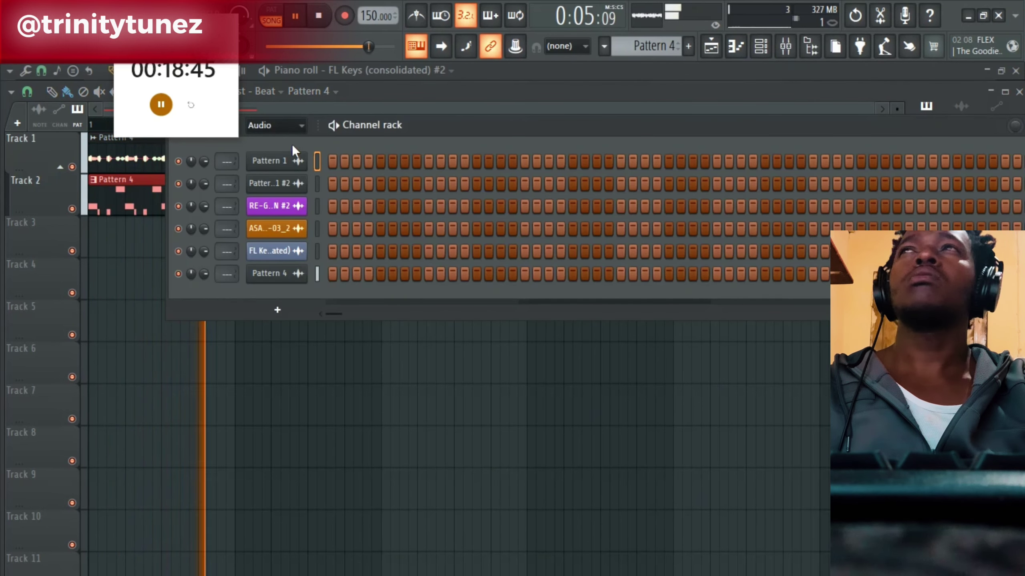
{"action": "left_click", "coordinate": [273, 177]}
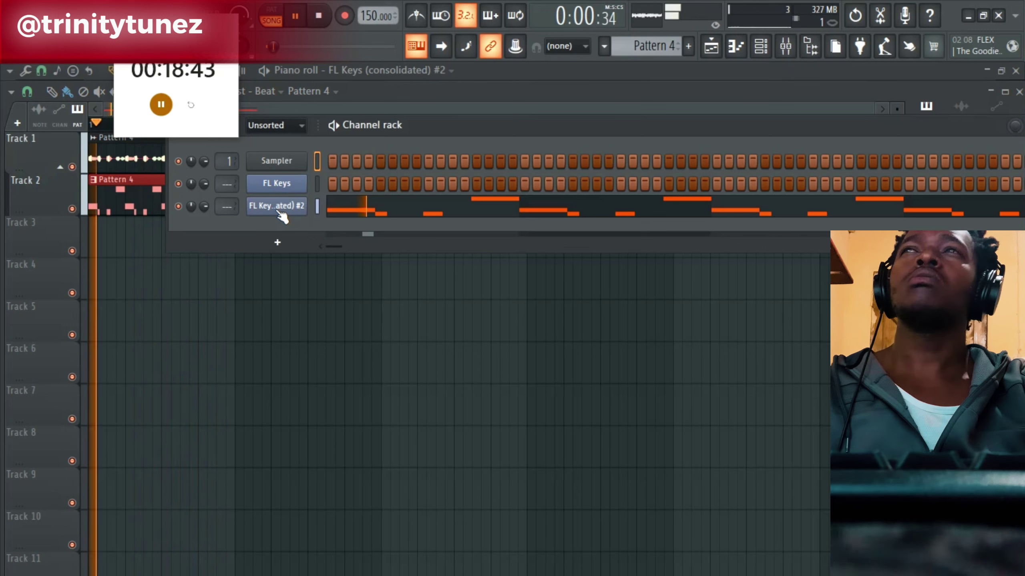
{"action": "right_click", "coordinate": [278, 207]}
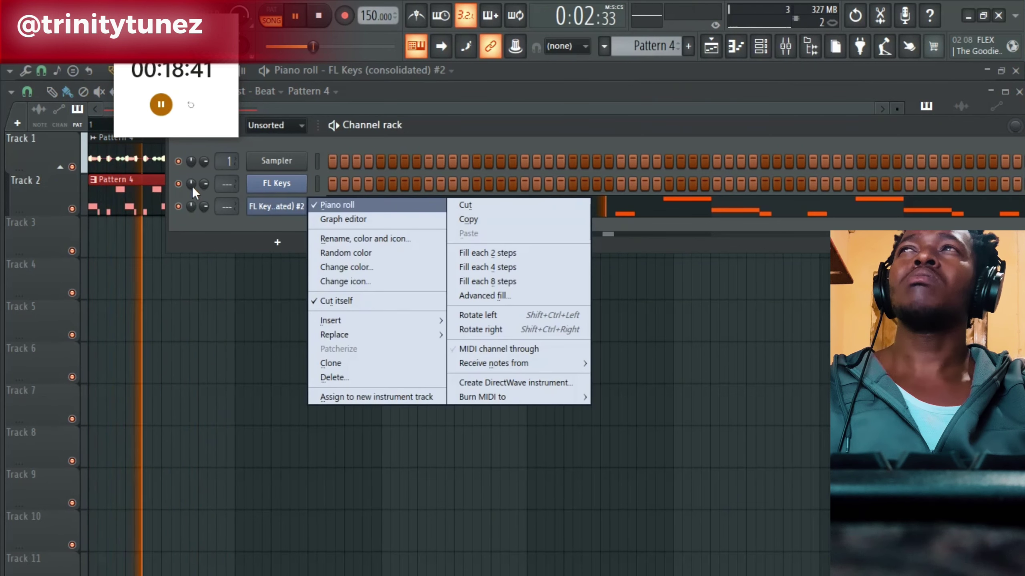
{"action": "left_click", "coordinate": [327, 230]}
{"action": "key", "text": "space"}
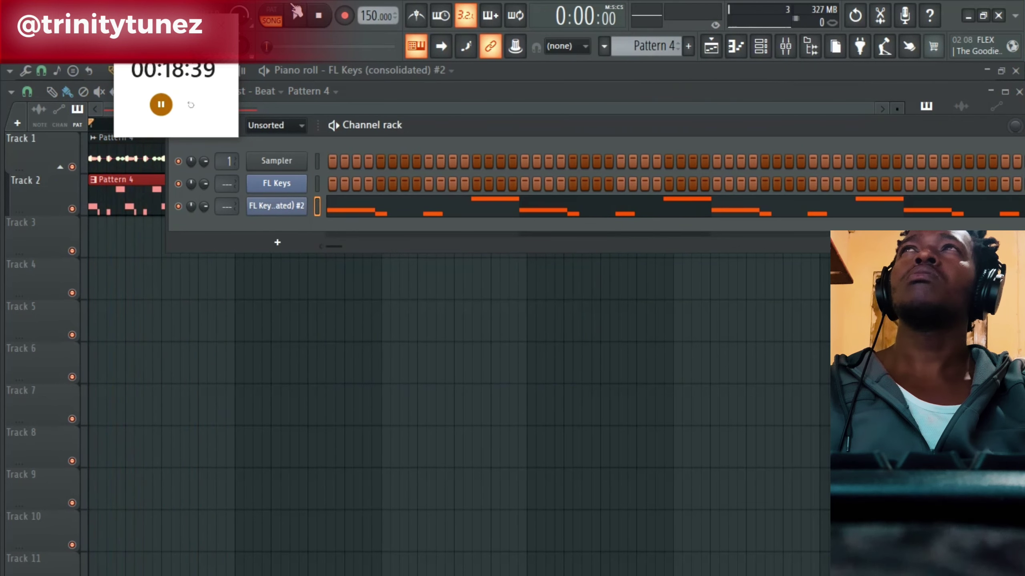
Replace the Beat 3 note at the start of bar 4 with a Beat 17 note in the FL Keys (consolidated) #2 piano roll and audition it.
{"action": "left_click", "coordinate": [393, 209]}
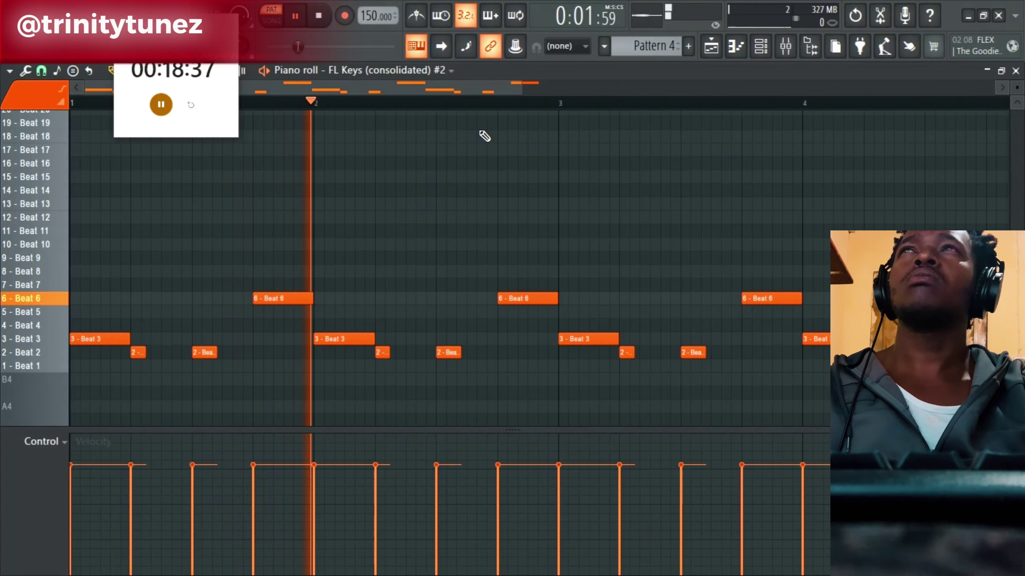
{"action": "left_click_drag", "start_coordinate": [521, 89], "coordinate": [747, 89]}
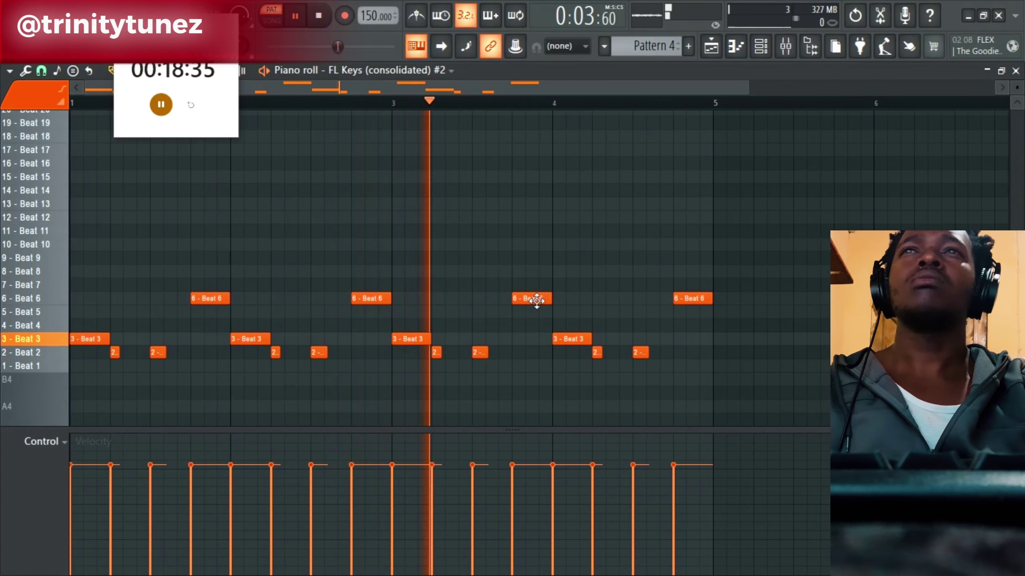
{"action": "left_click", "coordinate": [566, 335]}
{"action": "key", "text": "space"}
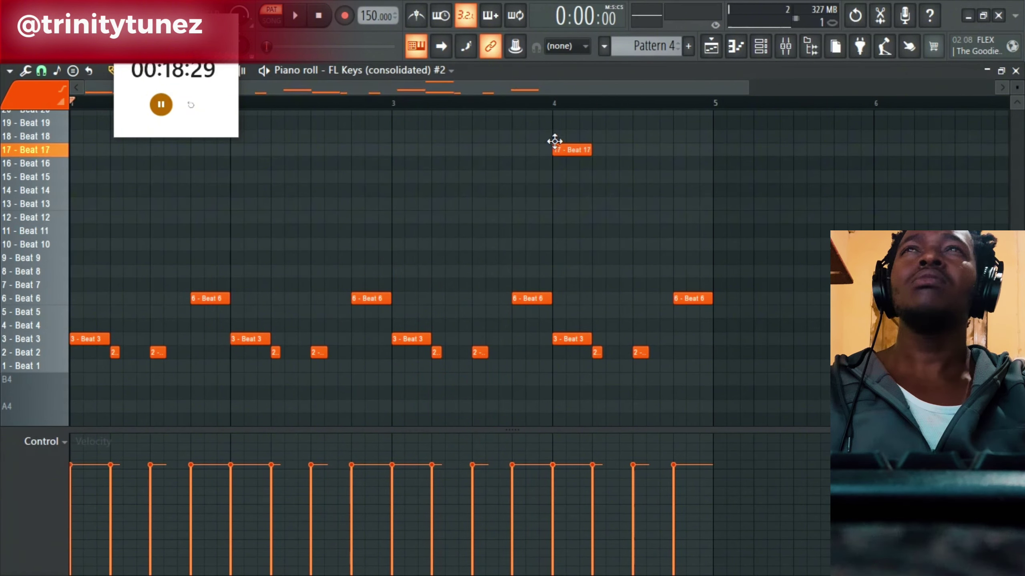
{"action": "right_click", "coordinate": [571, 338]}
{"action": "left_click", "coordinate": [554, 101]}
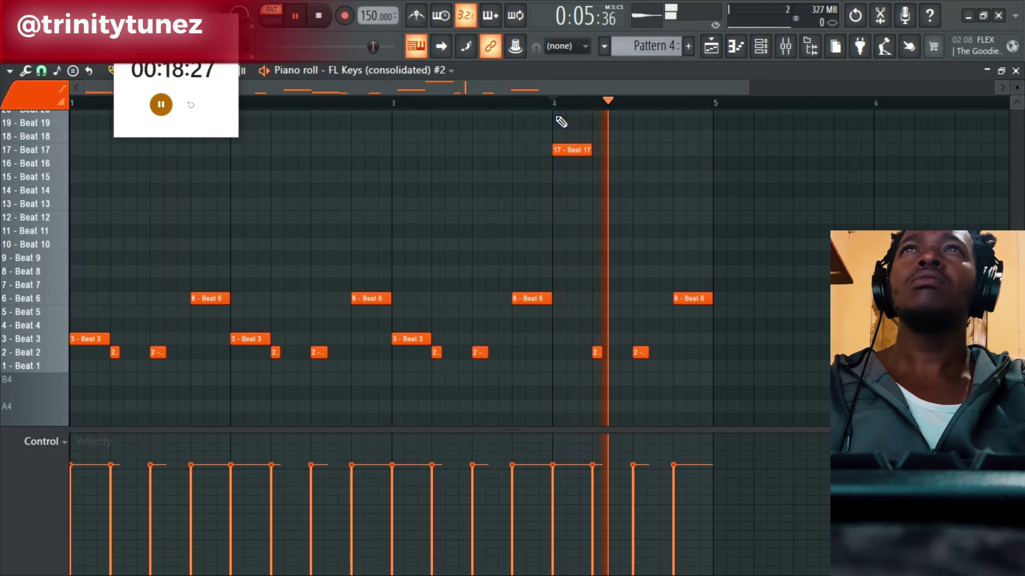
{"action": "left_click", "coordinate": [373, 103]}
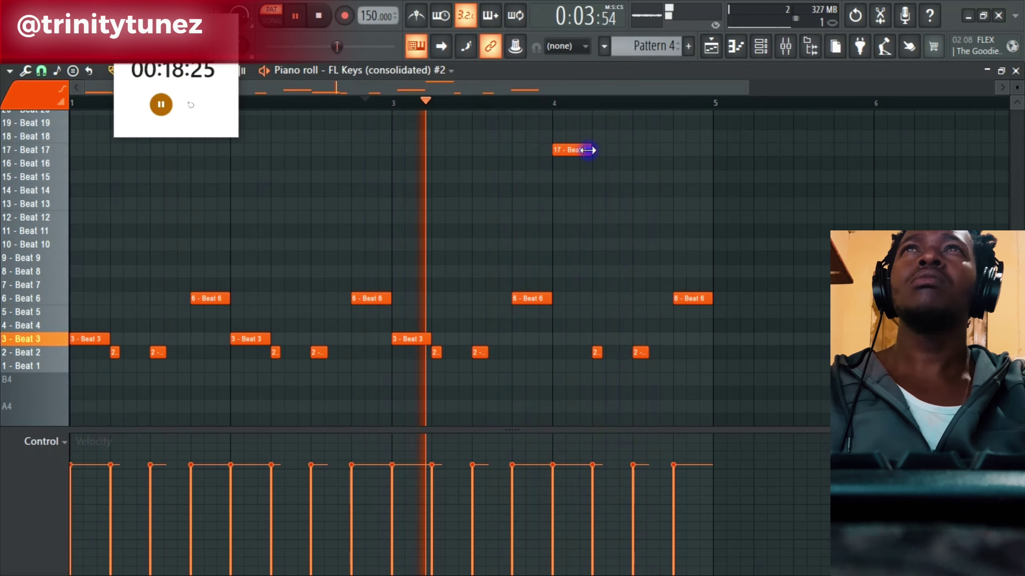
Move the substituted note at the start of bar 4 up to the Beat 20 slice, auditioning the change.
{"action": "left_click_drag", "start_coordinate": [574, 150], "coordinate": [579, 126]}
{"action": "key", "text": "space"}
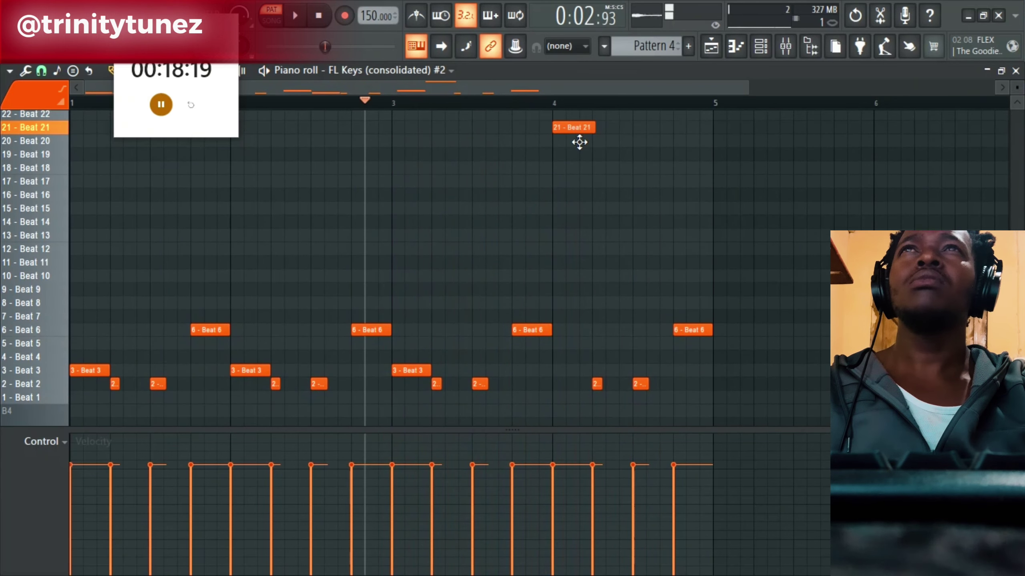
{"action": "key", "text": "space"}
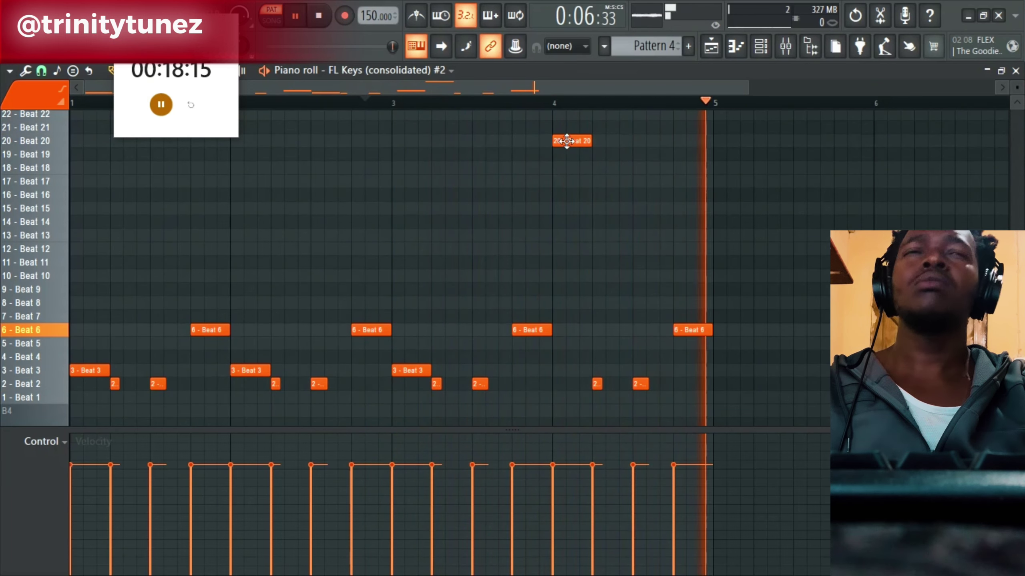
{"action": "key", "text": "space"}
{"action": "key", "text": "space"}
Try moving the final Beat 6 note of bar 4 up to the Beat 25 slice and audition the sequence.
{"action": "left_click_drag", "start_coordinate": [686, 329], "coordinate": [689, 276]}
{"action": "key", "text": "space"}
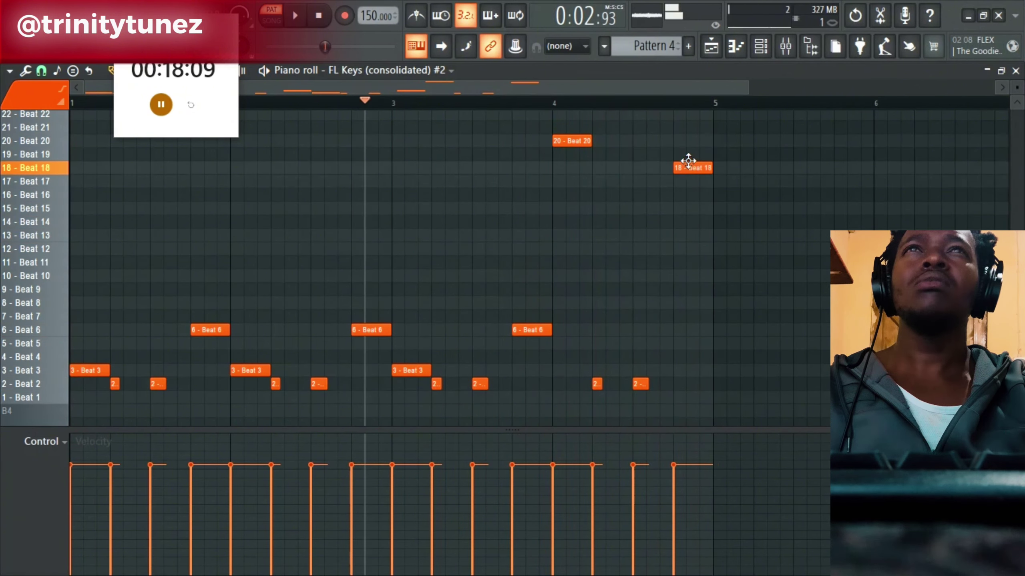
{"action": "left_click_drag", "start_coordinate": [689, 132], "coordinate": [682, 155]}
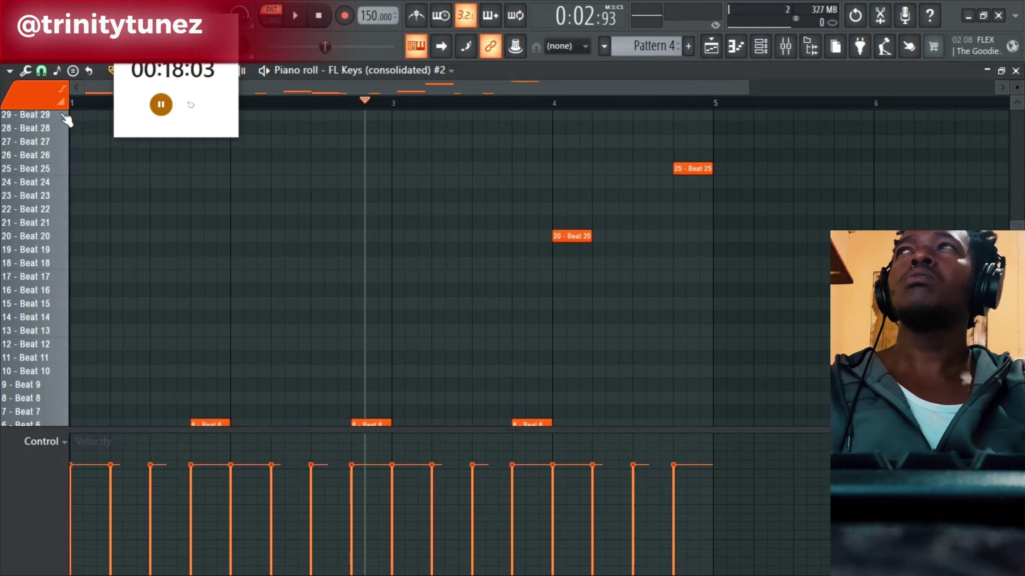
{"action": "key", "text": "space"}
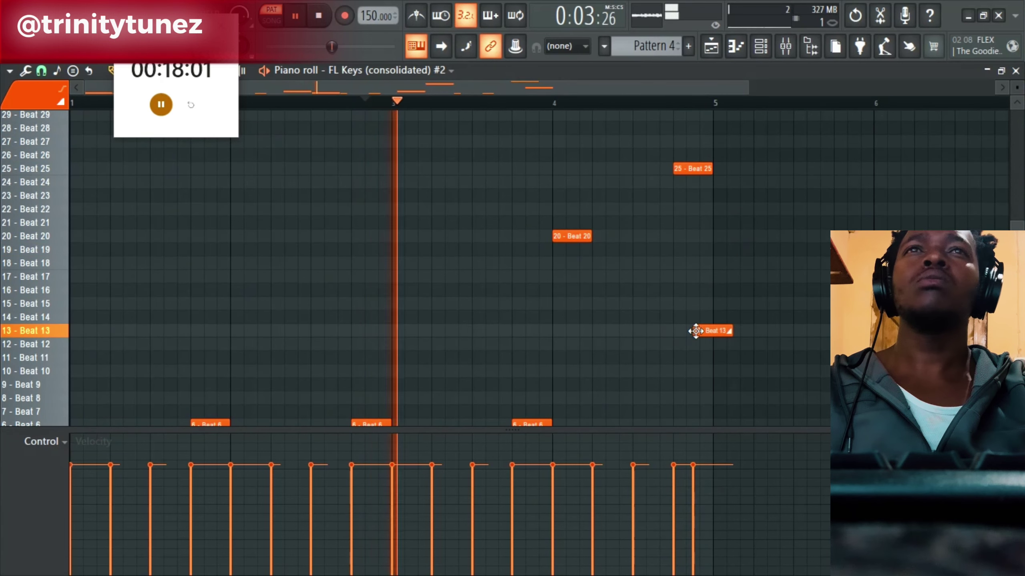
Try an extra slice note above the Beat 25 note at the end of bar 4 and delete it.
{"action": "left_click_drag", "start_coordinate": [731, 332], "coordinate": [683, 148]}
{"action": "key", "text": "space"}
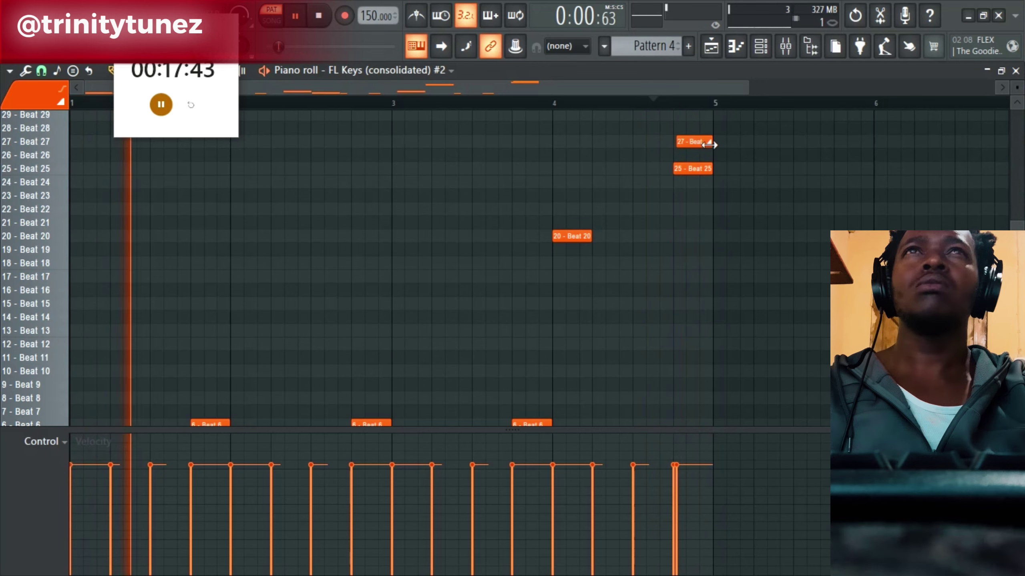
{"action": "key", "text": "space"}
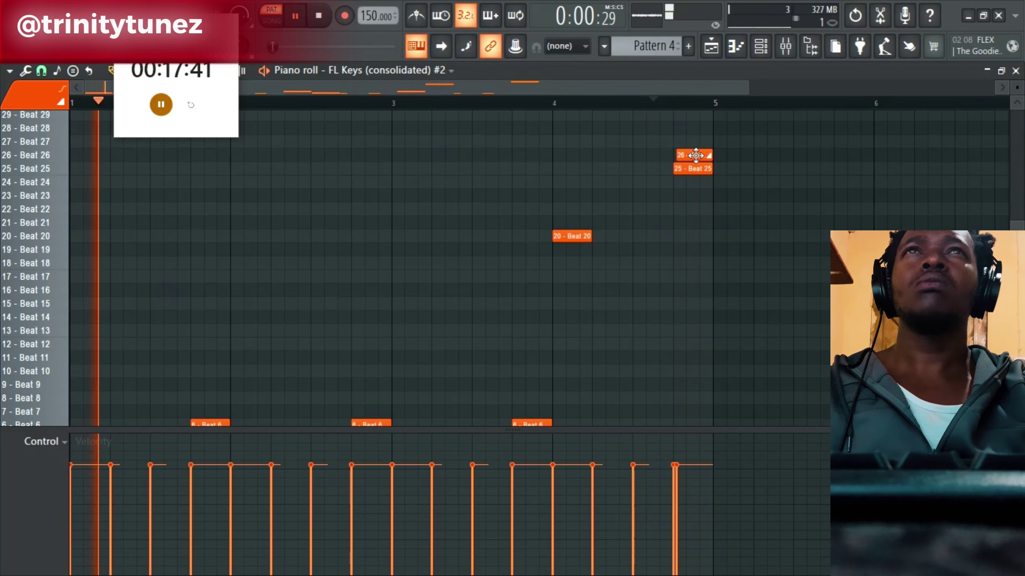
{"action": "right_click", "coordinate": [696, 156]}
Raise the velocity of all the slice notes to maximum.
{"action": "scroll", "coordinate": [565, 186], "scroll_direction": "down", "scroll_amount": 3}
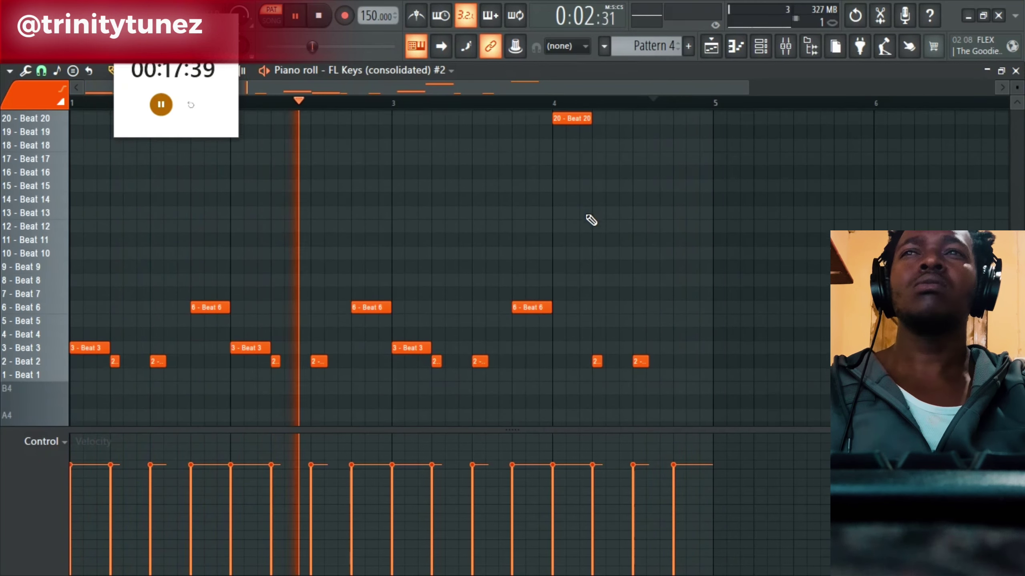
{"action": "mouse_move", "coordinate": [682, 505]}
{"action": "left_mouse_down"}
{"action": "mouse_move", "coordinate": [532, 407]}
{"action": "mouse_move", "coordinate": [133, 362]}
{"action": "left_mouse_up"}
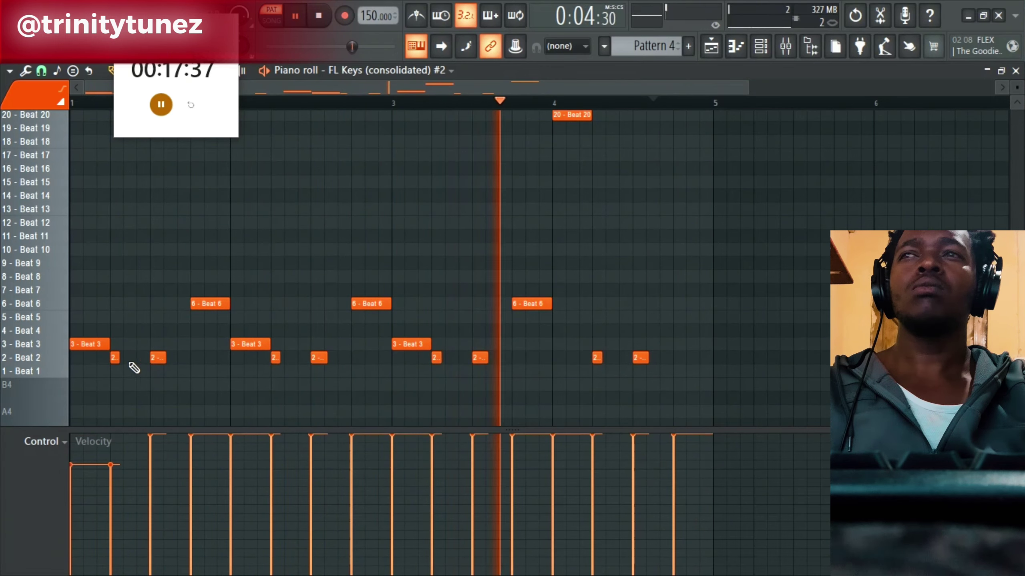
{"action": "scroll", "coordinate": [716, 297], "scroll_direction": "down", "scroll_amount": 2}
{"action": "scroll", "coordinate": [716, 297], "scroll_direction": "up", "scroll_amount": 4}
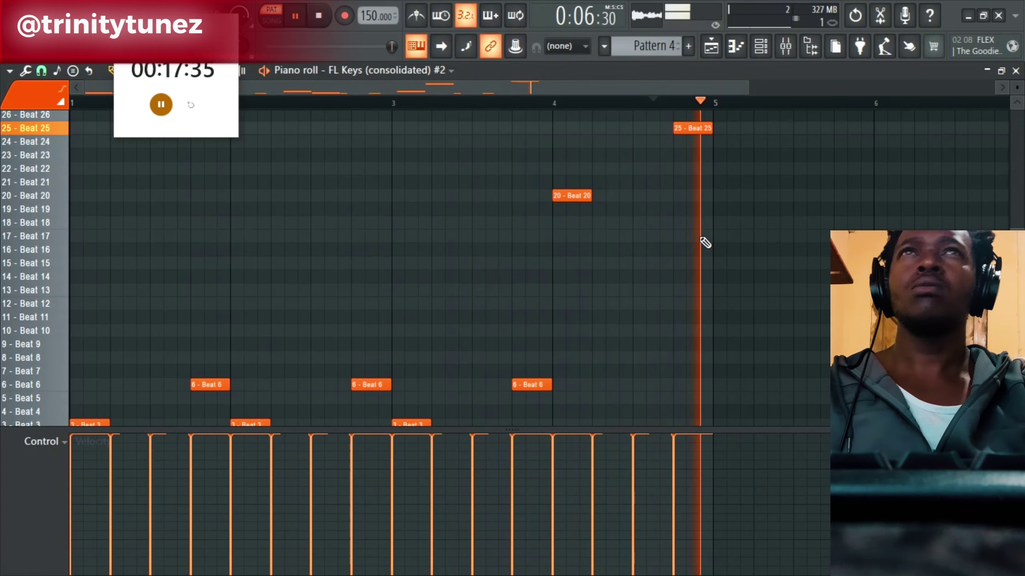
Move the last note of bar 4 down to the Beat 20 slice and audition it from bar 4.
{"action": "key", "text": "space"}
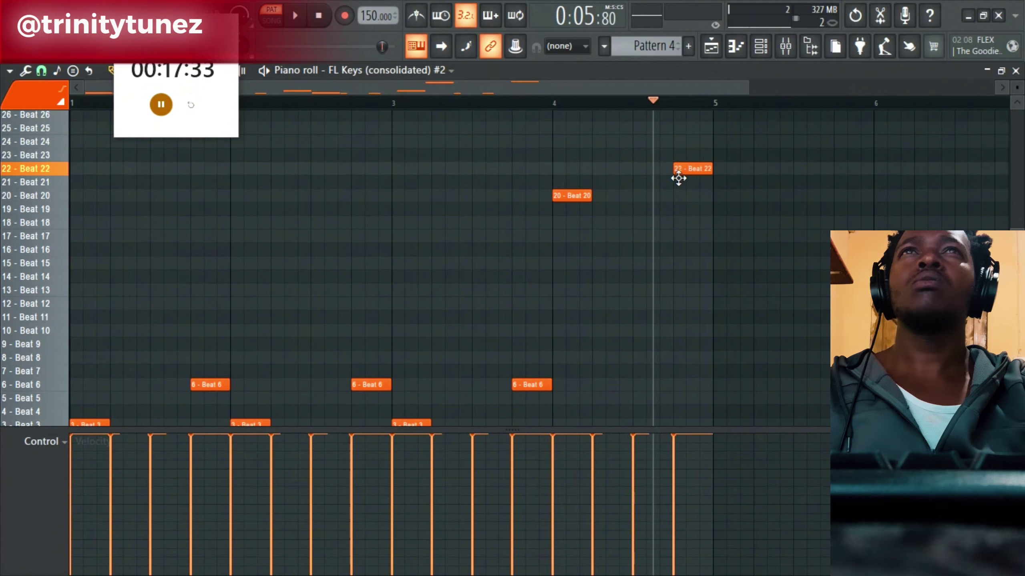
{"action": "left_click", "coordinate": [553, 103]}
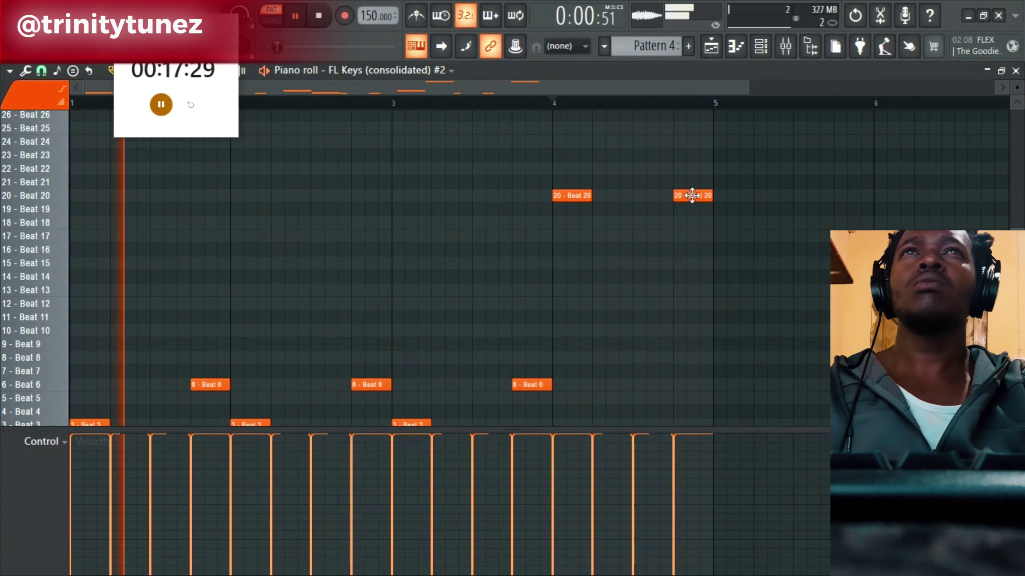
{"action": "mouse_move", "coordinate": [692, 195]}
{"action": "left_mouse_down"}
{"action": "mouse_move", "coordinate": [688, 212]}
{"action": "mouse_move", "coordinate": [692, 186]}
{"action": "left_mouse_up"}
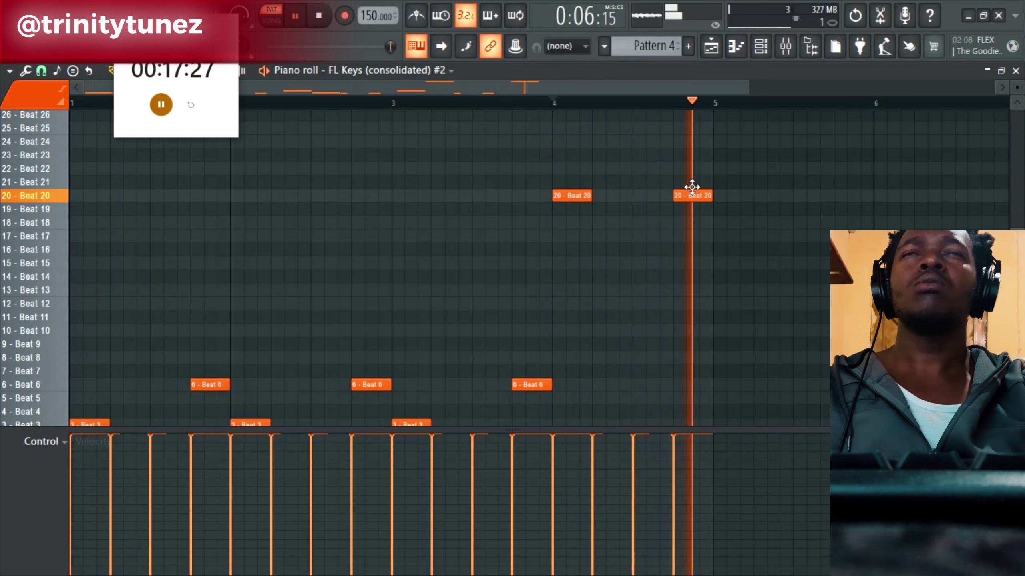
Render the edited Pattern 4 to a new audio clip and replace the old audio clip on Track 1 with it.
{"action": "left_click", "coordinate": [711, 46]}
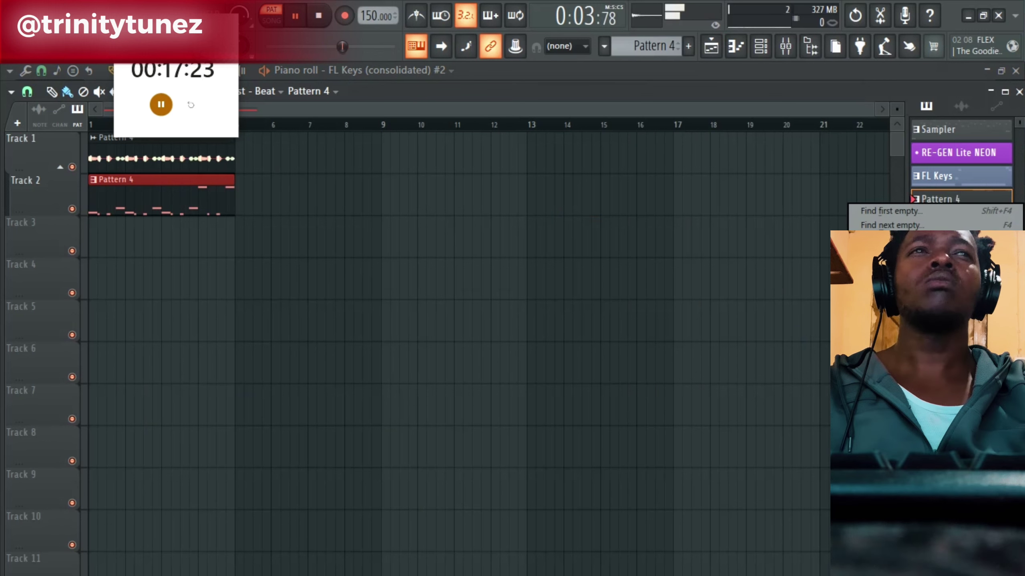
{"action": "left_click", "coordinate": [892, 388]}
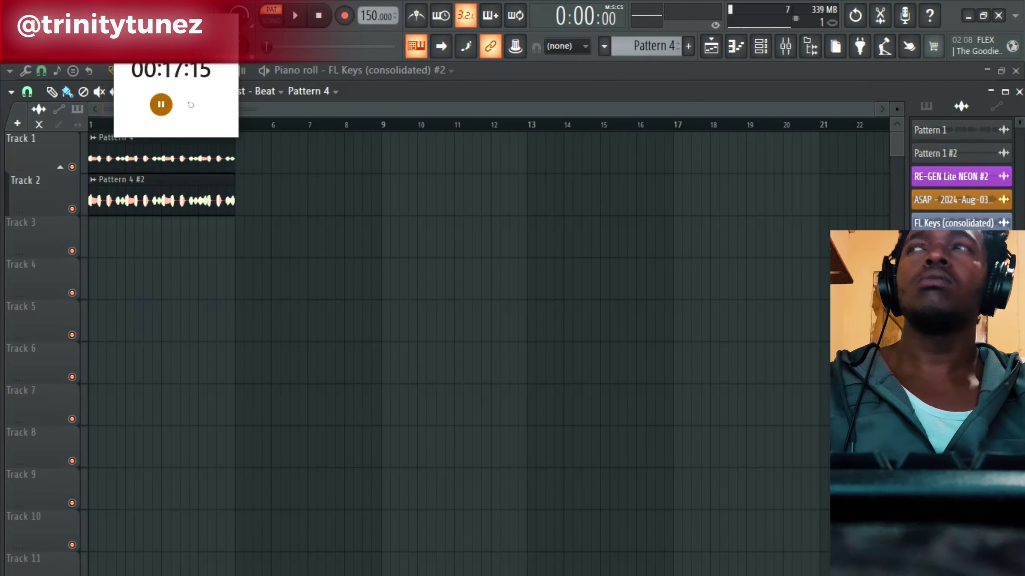
{"action": "right_click", "coordinate": [190, 159]}
{"action": "left_click_drag", "start_coordinate": [193, 202], "coordinate": [170, 120]}
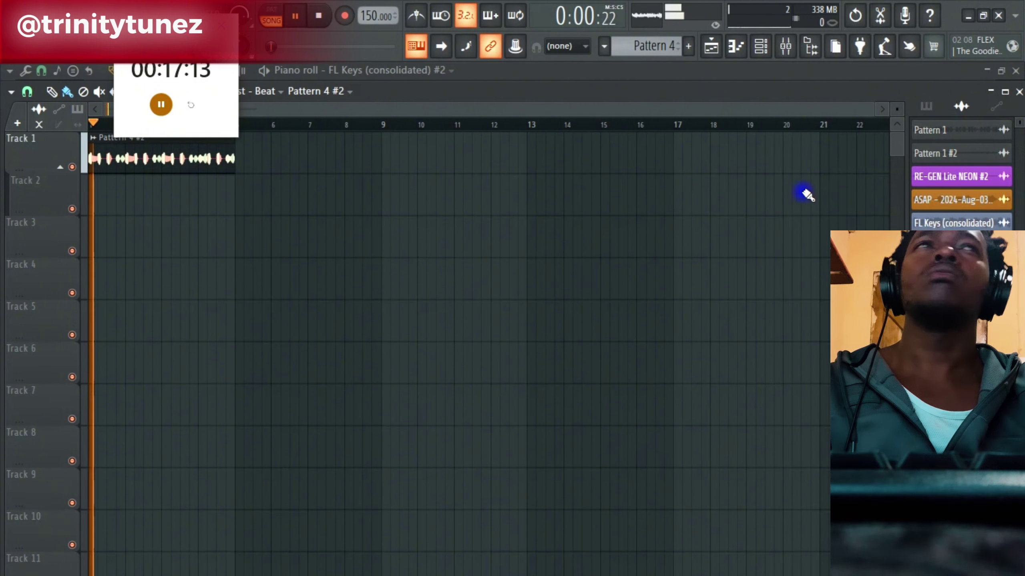
Place the Pattern 4 note clip at the start of Track 2 in the playlist.
{"action": "left_click", "coordinate": [926, 106]}
{"action": "left_click_drag", "start_coordinate": [938, 199], "coordinate": [85, 160]}
{"action": "left_click_drag", "start_coordinate": [57, 202], "coordinate": [60, 200]}
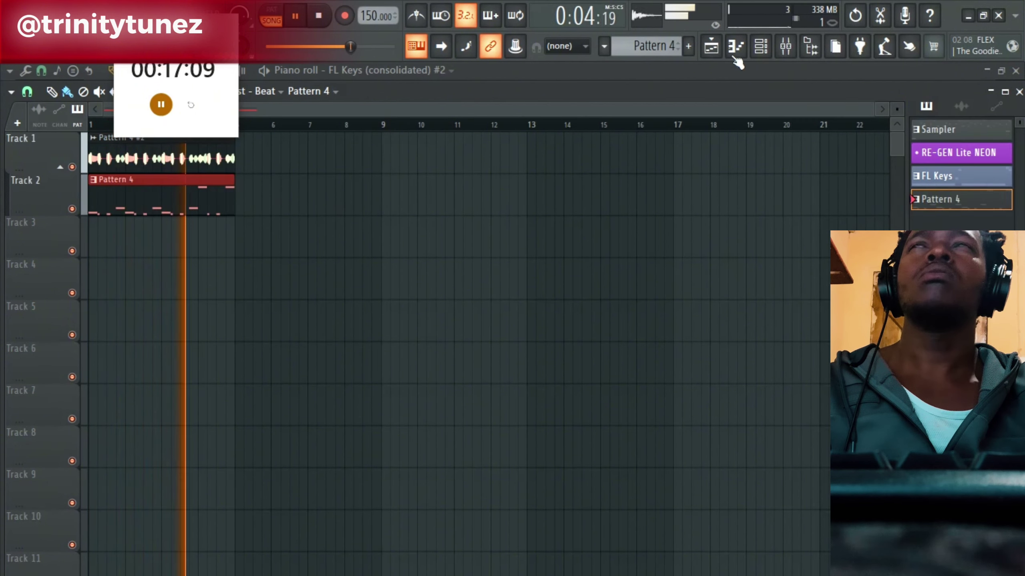
Cut the FL Keys (consolidated) #2 notes in the Unsorted group and paste them into the Sampler channel.
{"action": "left_click", "coordinate": [762, 51]}
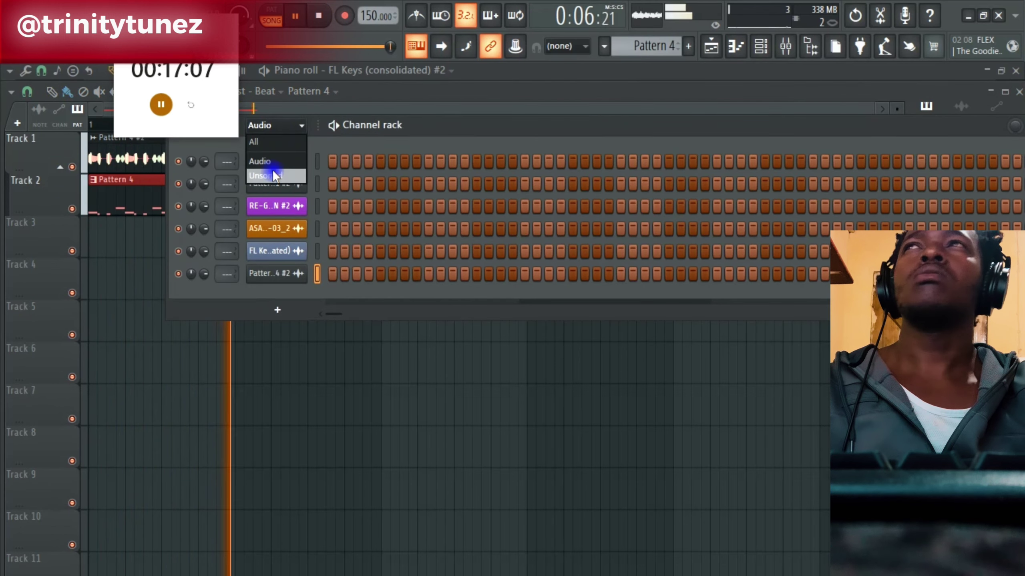
{"action": "left_click", "coordinate": [272, 174]}
{"action": "right_click", "coordinate": [278, 205]}
{"action": "left_click", "coordinate": [342, 176]}
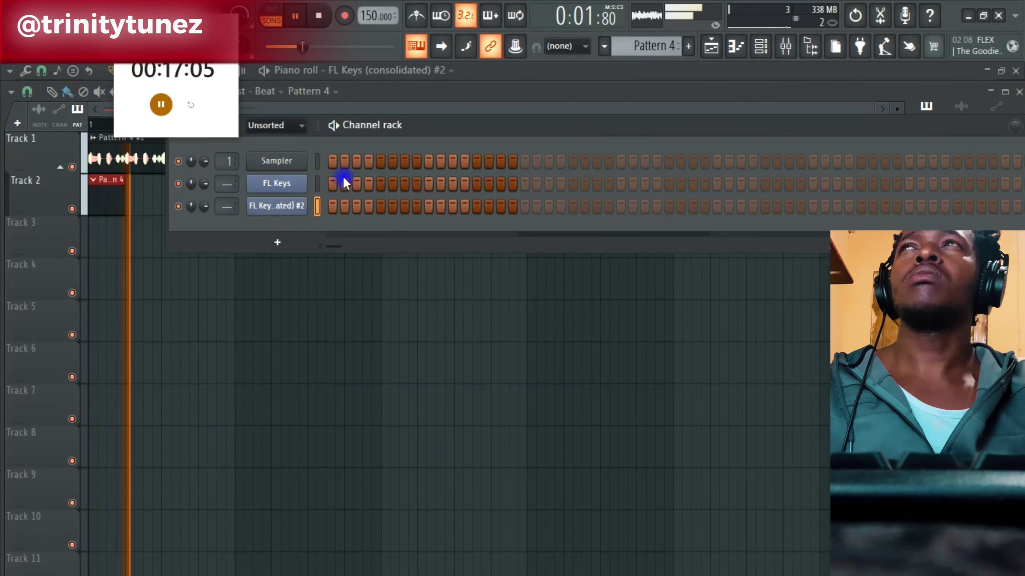
{"action": "right_click", "coordinate": [282, 161]}
{"action": "left_click", "coordinate": [459, 187]}
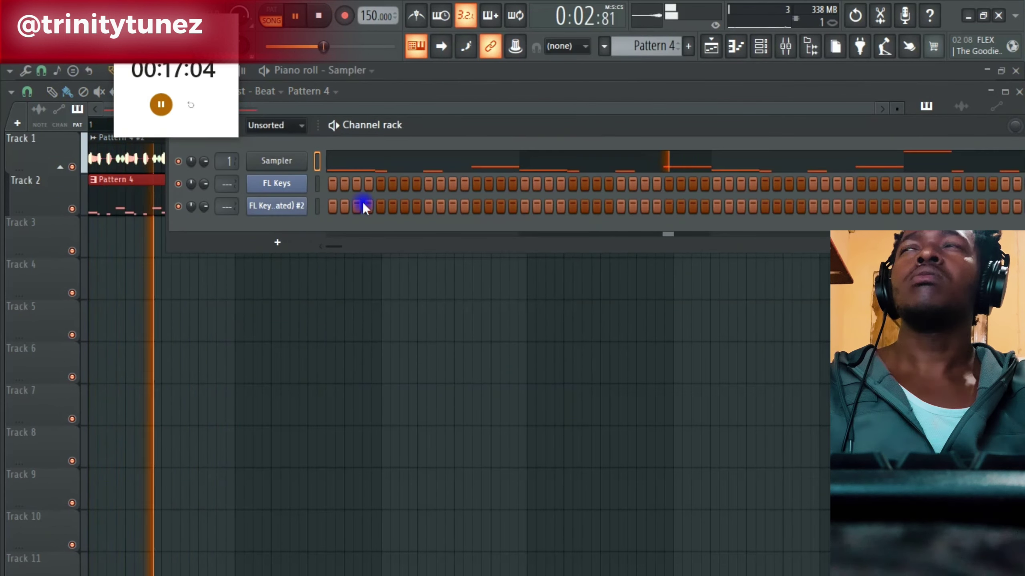
Open the emptied FL Keys (consolidated) #2 piano roll and place a short Beat 20 note just after the second beat of bar 1.
{"action": "right_click", "coordinate": [292, 212]}
{"action": "left_click", "coordinate": [330, 206]}
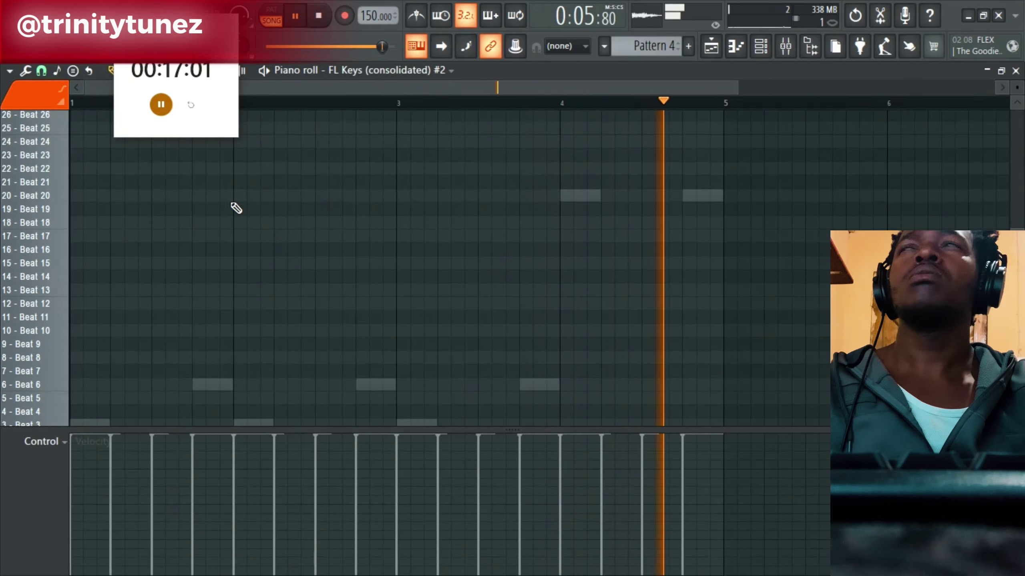
{"action": "key", "text": "space"}
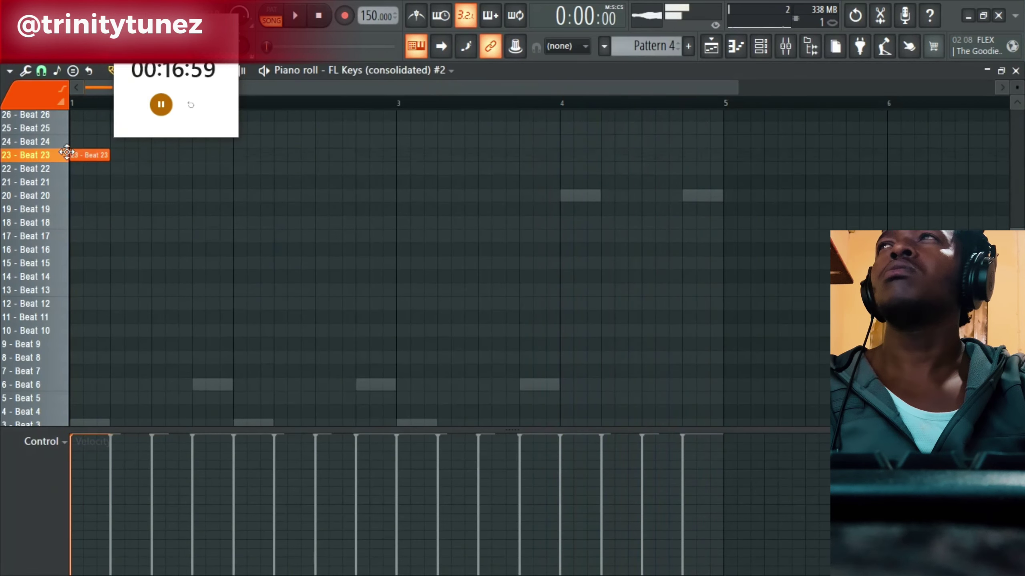
{"action": "key", "text": "space"}
{"action": "left_click_drag", "start_coordinate": [109, 155], "coordinate": [126, 203]}
{"action": "key", "text": "space"}
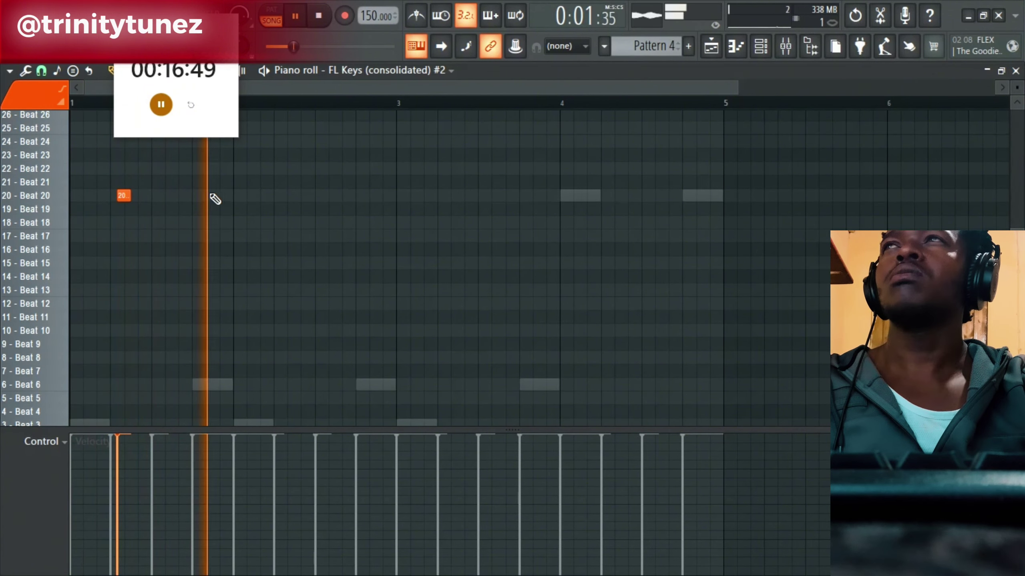
Add a matching short Beat 20 note just after the second beat of bar 2 and audition it.
{"action": "scroll", "coordinate": [240, 197], "scroll_direction": "up", "scroll_amount": 2}
{"action": "left_click", "coordinate": [242, 281]}
{"action": "left_click_drag", "start_coordinate": [242, 282], "coordinate": [287, 279]}
{"action": "key", "text": "space"}
{"action": "key", "text": "space"}
{"action": "key", "text": "space"}
{"action": "key", "text": "space"}
{"action": "scroll", "coordinate": [276, 378], "scroll_direction": "down", "scroll_amount": 1}
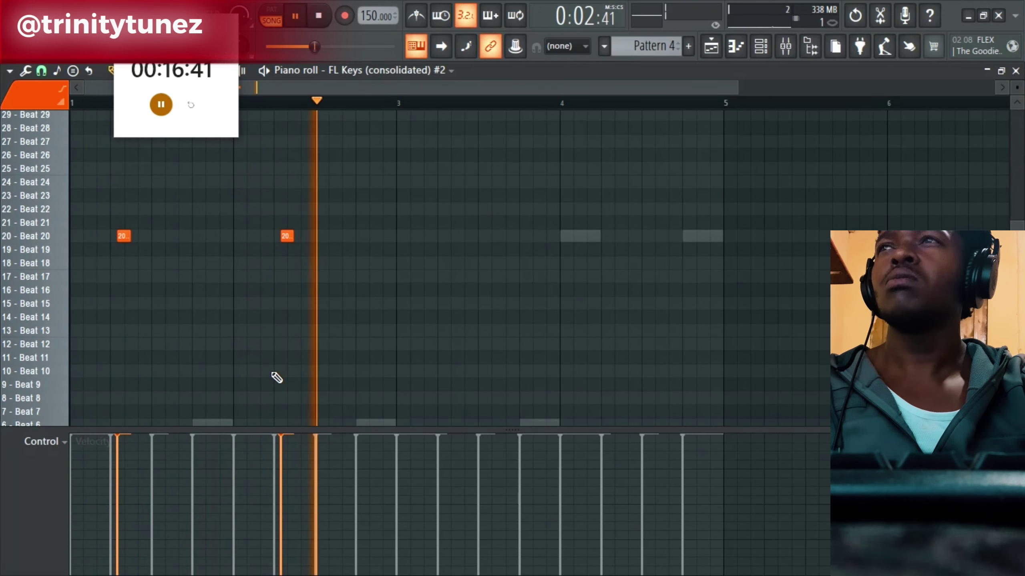
Place a Beat 13 note near the end of bar 1 and lengthen it slightly into bar 2.
{"action": "key", "text": "space"}
{"action": "key", "text": "space"}
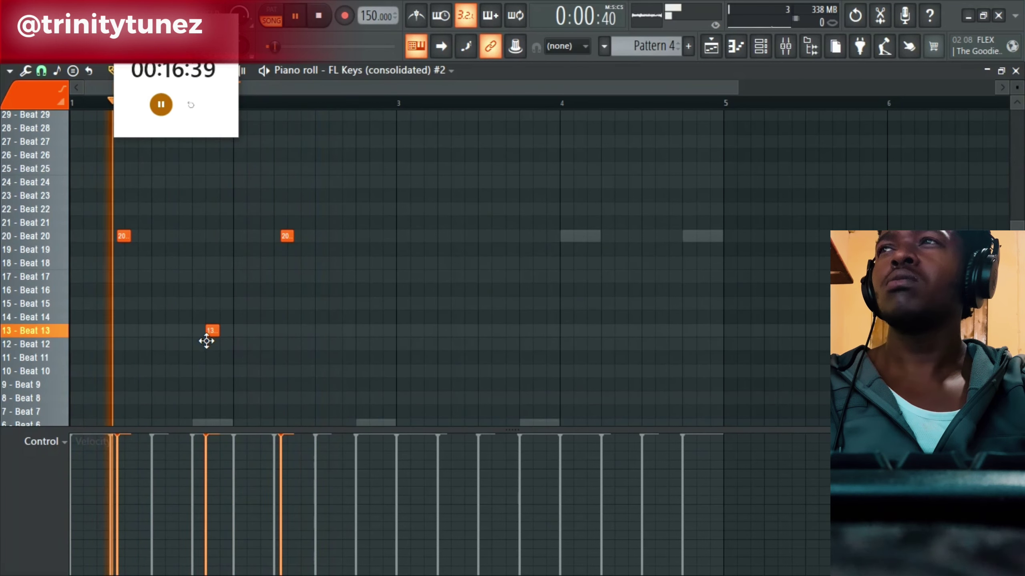
{"action": "key", "text": "space"}
{"action": "left_click_drag", "start_coordinate": [206, 346], "coordinate": [246, 331]}
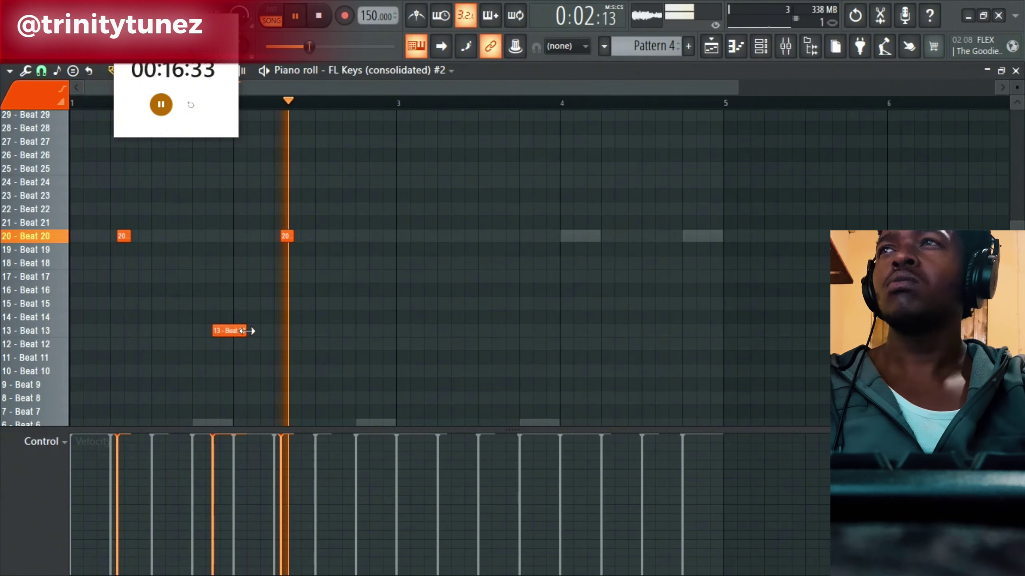
Replace the Beat 20 note in bar 2 with a short Beat 17 note and audition the phrase.
{"action": "right_click", "coordinate": [286, 237]}
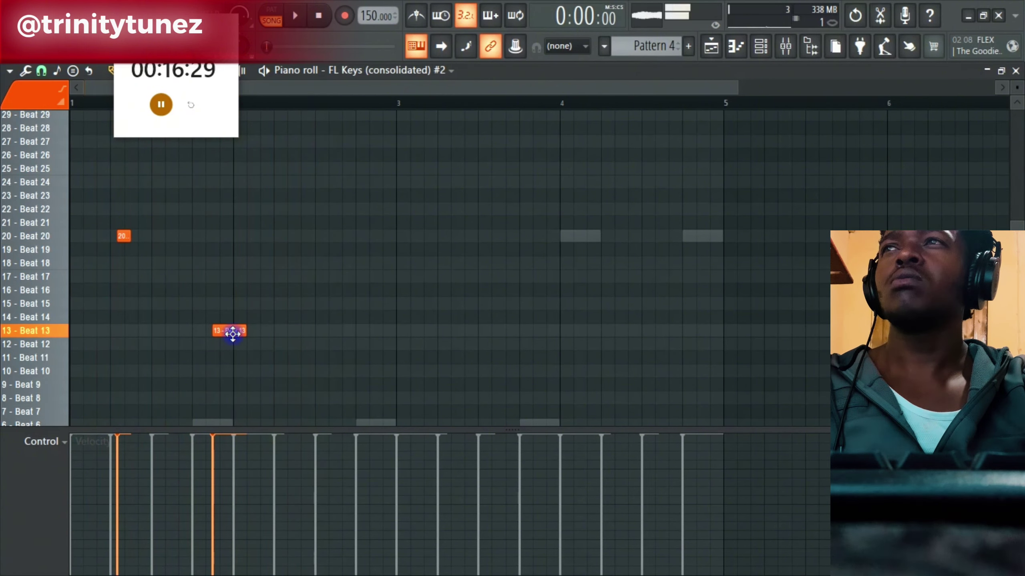
{"action": "mouse_move", "coordinate": [287, 278]}
{"action": "left_mouse_down"}
{"action": "mouse_move", "coordinate": [313, 276]}
{"action": "mouse_move", "coordinate": [304, 260]}
{"action": "mouse_move", "coordinate": [296, 308]}
{"action": "mouse_move", "coordinate": [300, 268]}
{"action": "mouse_move", "coordinate": [295, 278]}
{"action": "left_mouse_up"}
{"action": "key", "text": "space"}
{"action": "key", "text": "space"}
{"action": "key", "text": "space"}
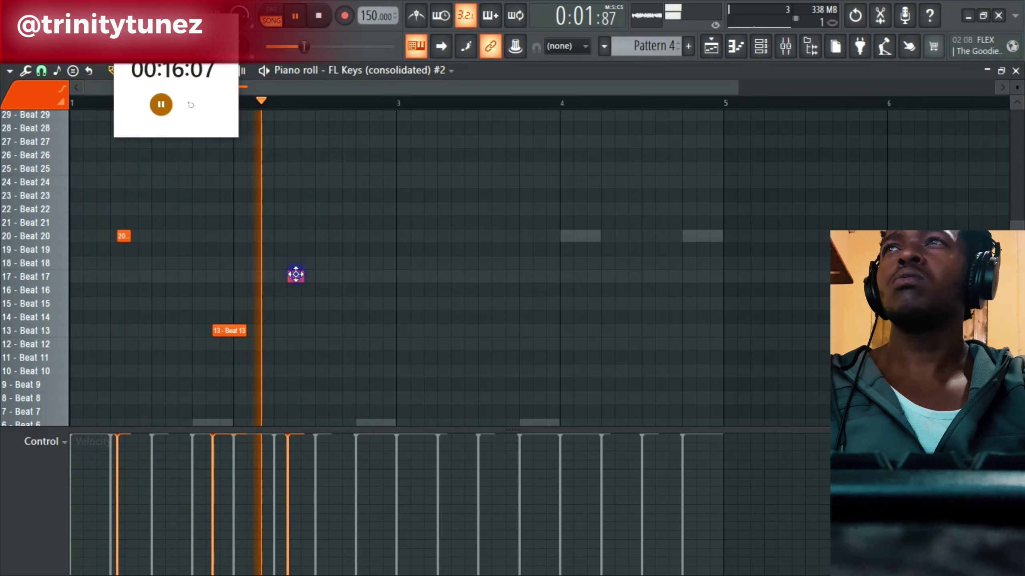
Place two short Beat 17 notes mid-bar 2 and add a Beat 20 note just before the first of them.
{"action": "left_click_drag", "start_coordinate": [296, 275], "coordinate": [340, 278]}
{"action": "key", "text": "space"}
{"action": "key", "text": "space"}
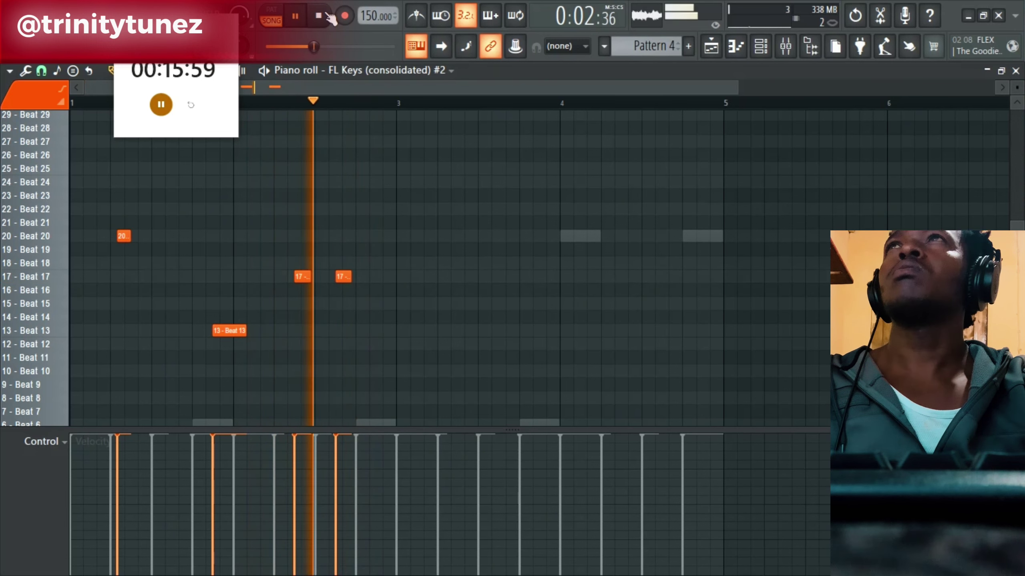
{"action": "left_click", "coordinate": [291, 238]}
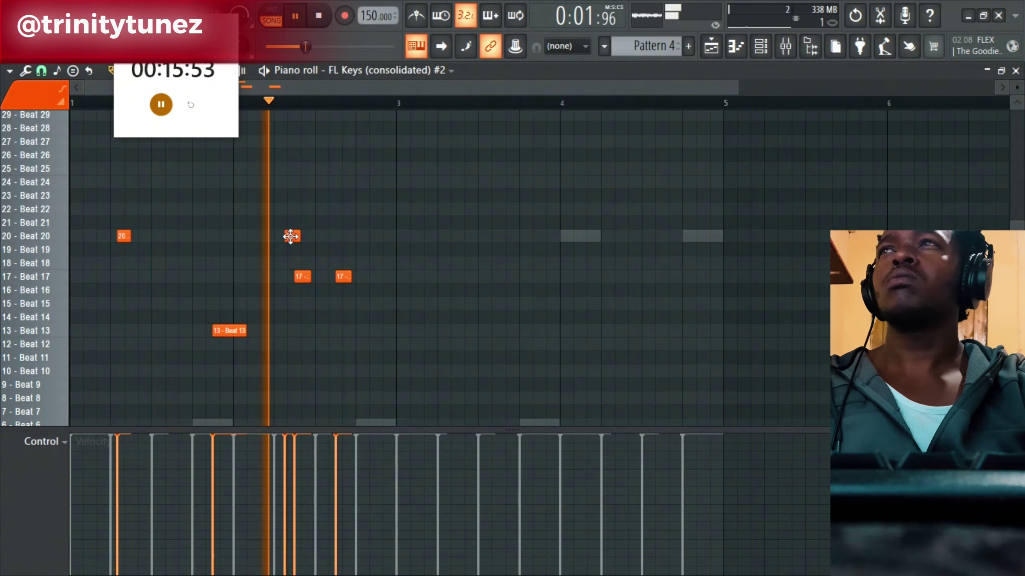
Shorten the Beat 20 note in bar 2 and delete the Beat 17 note just after it.
{"action": "left_click_drag", "start_coordinate": [291, 238], "coordinate": [292, 239]}
{"action": "right_click", "coordinate": [300, 274]}
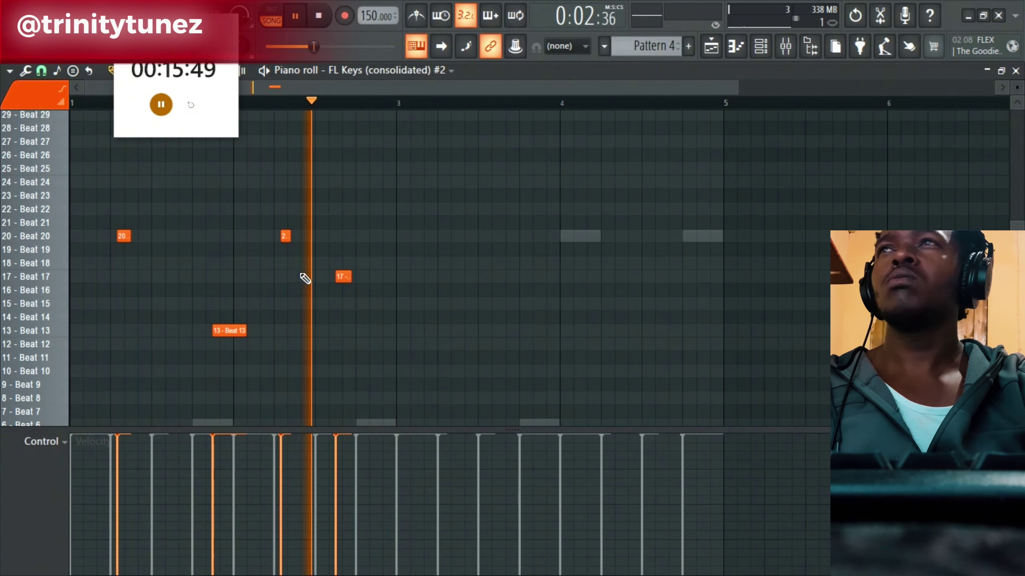
{"action": "key", "text": "space"}
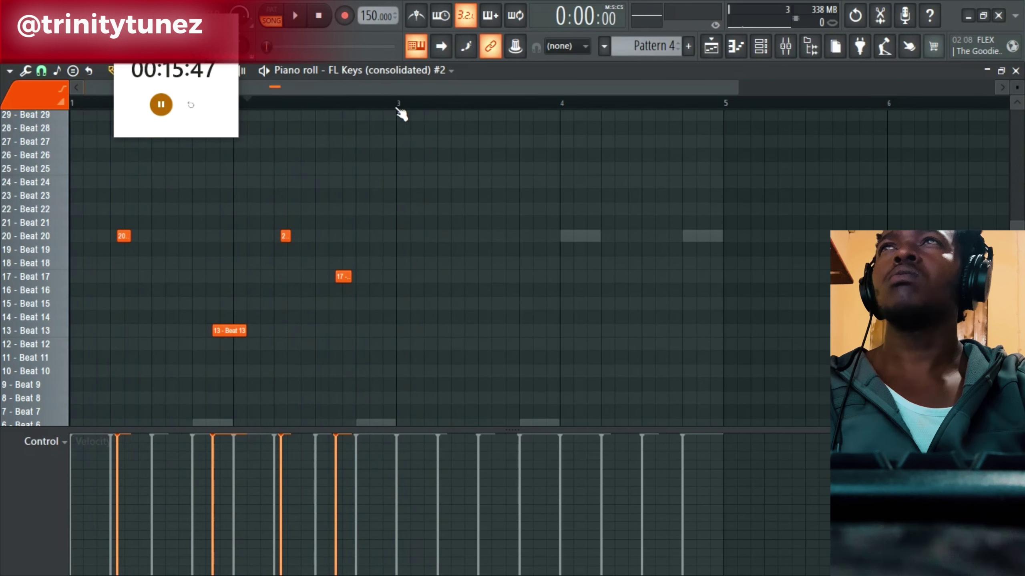
Duplicate the two-bar accent phrase into bars 3 and 4 and audition it.
{"action": "left_click_drag", "start_coordinate": [404, 106], "coordinate": [2, 170]}
{"action": "key", "text": "ctrl+b"}
{"action": "key", "text": "ctrl+d"}
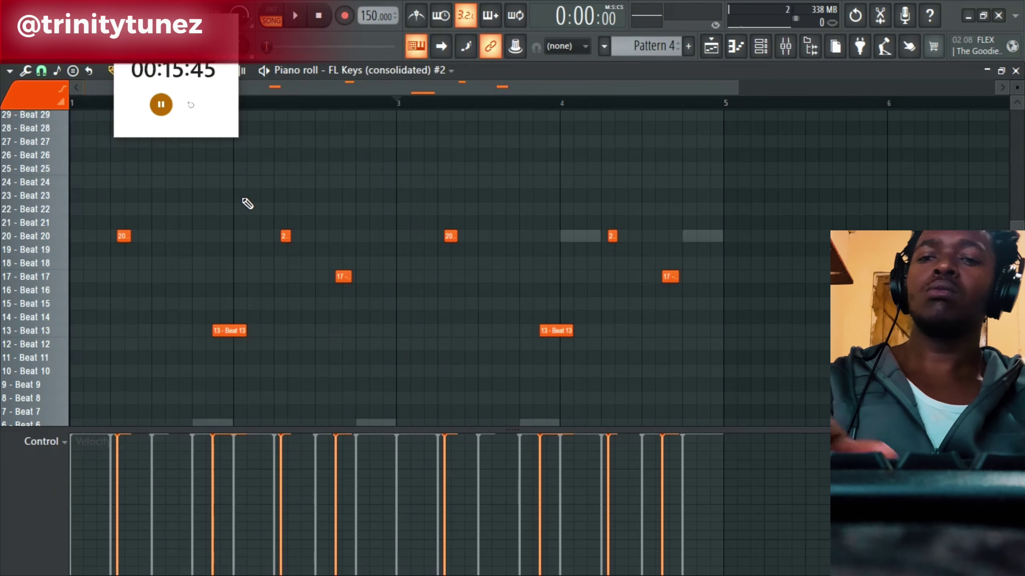
{"action": "key", "text": "space"}
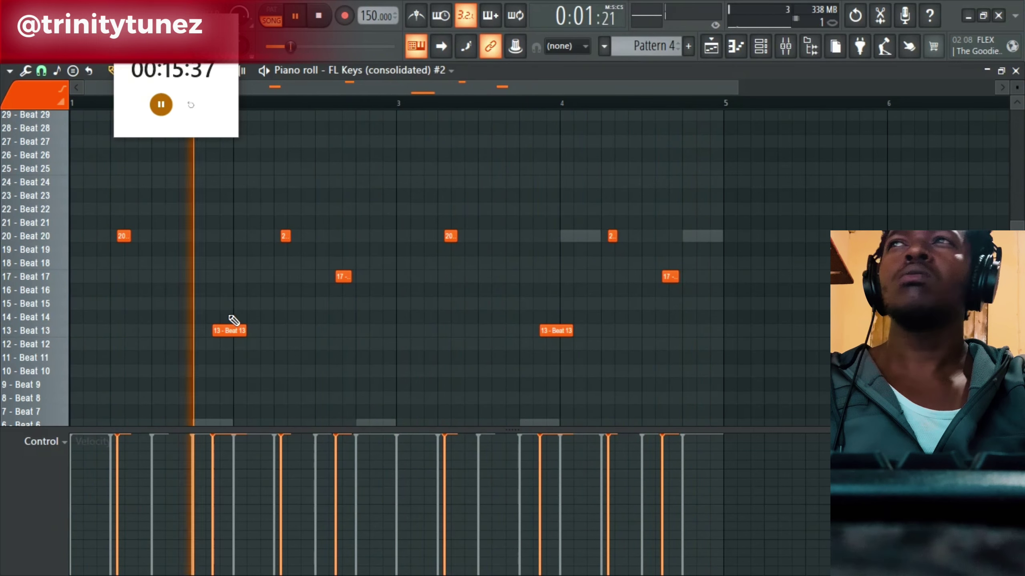
{"action": "scroll", "coordinate": [171, 250], "scroll_direction": "down", "scroll_amount": 2}
{"action": "key", "text": "space"}
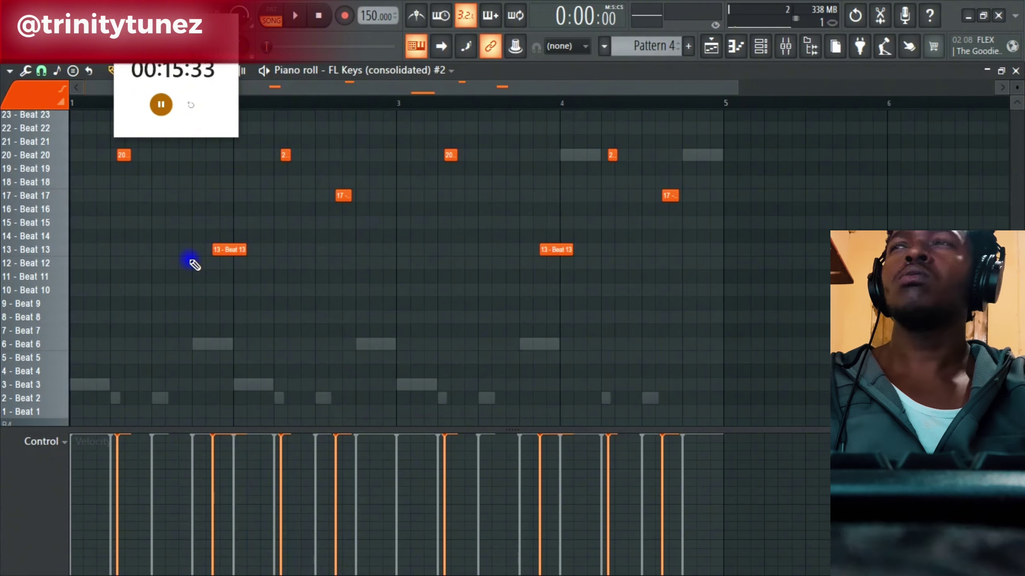
Render the accent pattern to audio on Track 2 and place a Pattern 4 clip at the start of Track 3.
{"action": "left_click", "coordinate": [712, 47]}
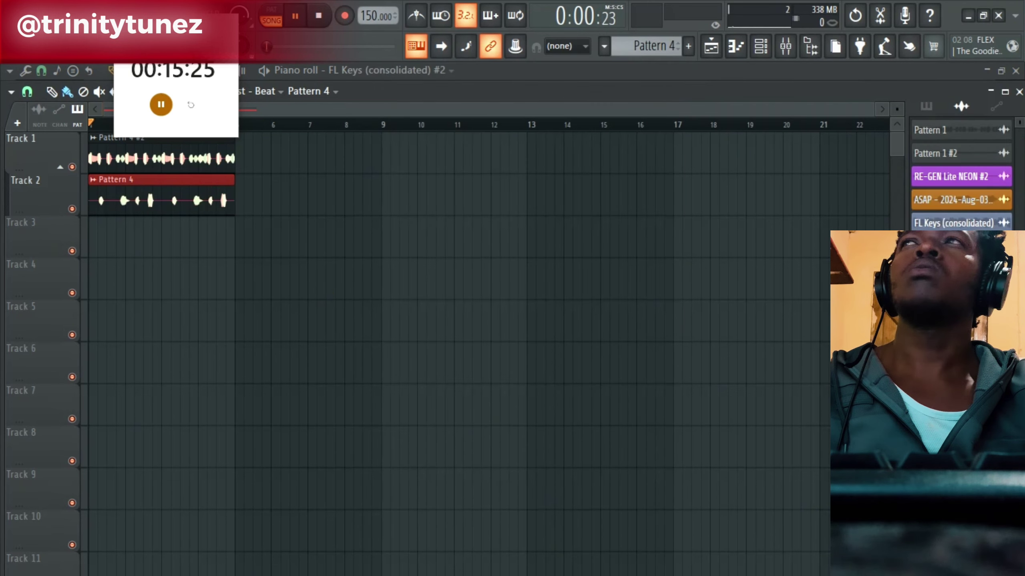
{"action": "left_click", "coordinate": [926, 106]}
{"action": "left_click_drag", "start_coordinate": [950, 202], "coordinate": [95, 225]}
Clone the Sampler channel in the Unsorted group and move the FL Keys (consolidated) #2 notes onto the clone.
{"action": "left_click", "coordinate": [768, 47]}
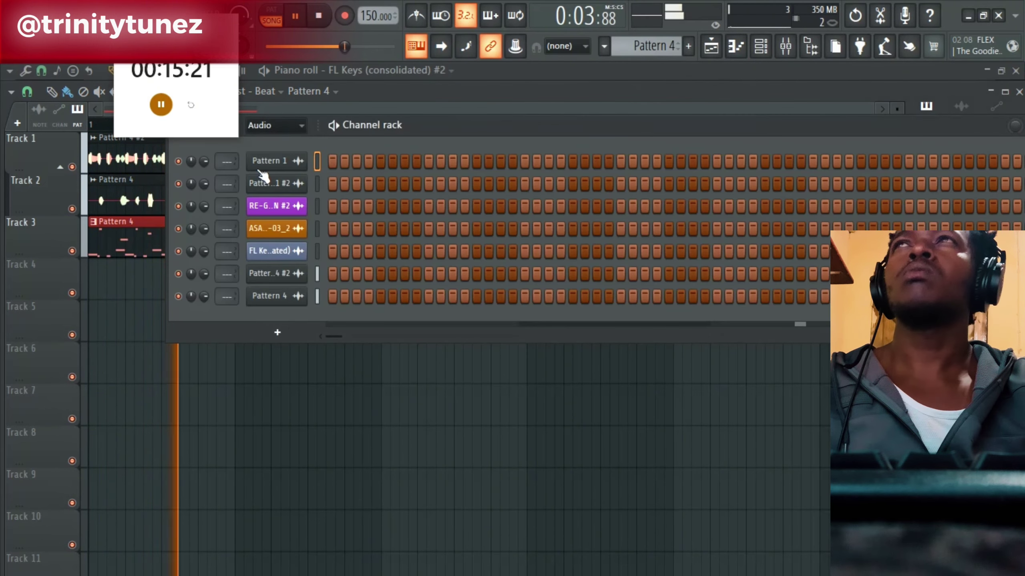
{"action": "left_click", "coordinate": [274, 126]}
{"action": "left_click", "coordinate": [270, 167]}
{"action": "right_click", "coordinate": [288, 163]}
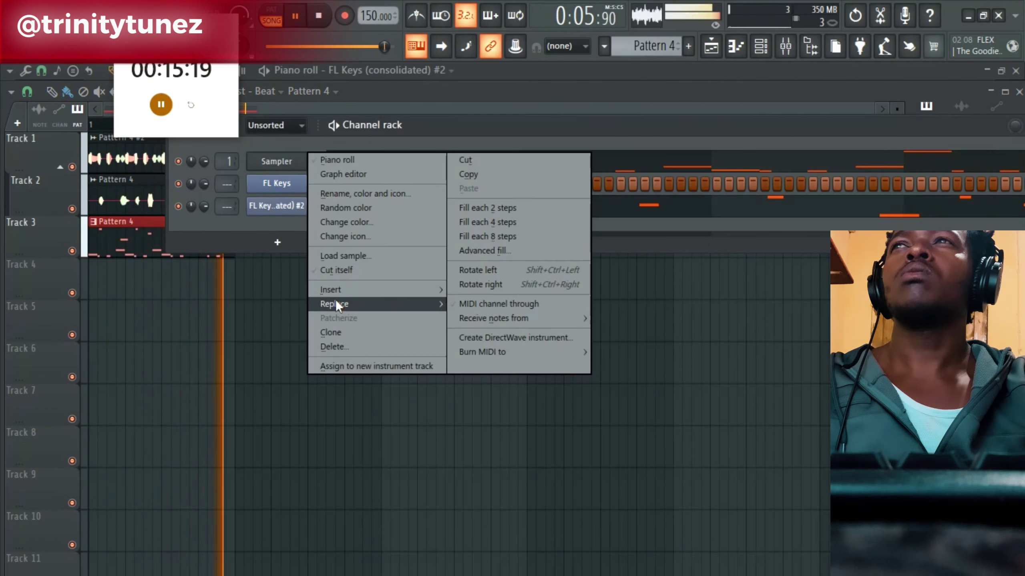
{"action": "left_click", "coordinate": [337, 332]}
{"action": "right_click", "coordinate": [289, 228]}
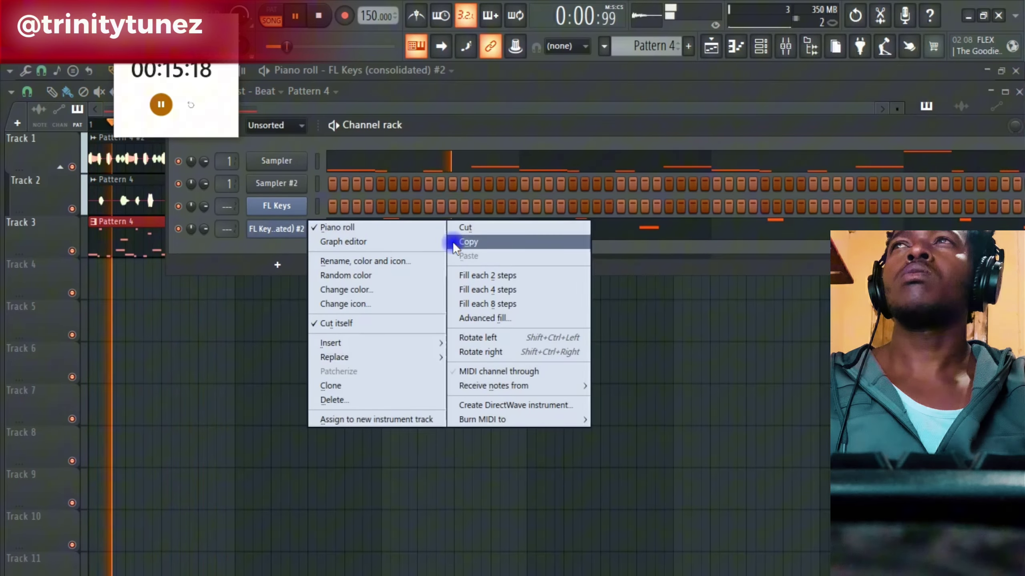
{"action": "left_click", "coordinate": [485, 227]}
{"action": "right_click", "coordinate": [275, 181]}
{"action": "left_click", "coordinate": [486, 213]}
Open the piano roll of FL Keys (consolidated) #2 and audition a one-beat Beat 29 note just after beat 2 of bar 1.
{"action": "right_click", "coordinate": [296, 229]}
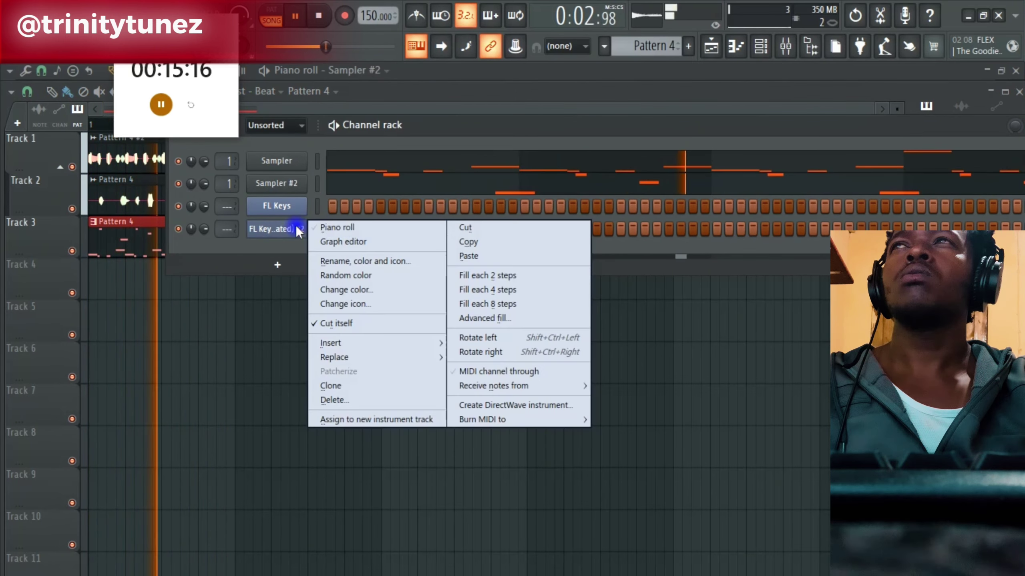
{"action": "left_click", "coordinate": [351, 228]}
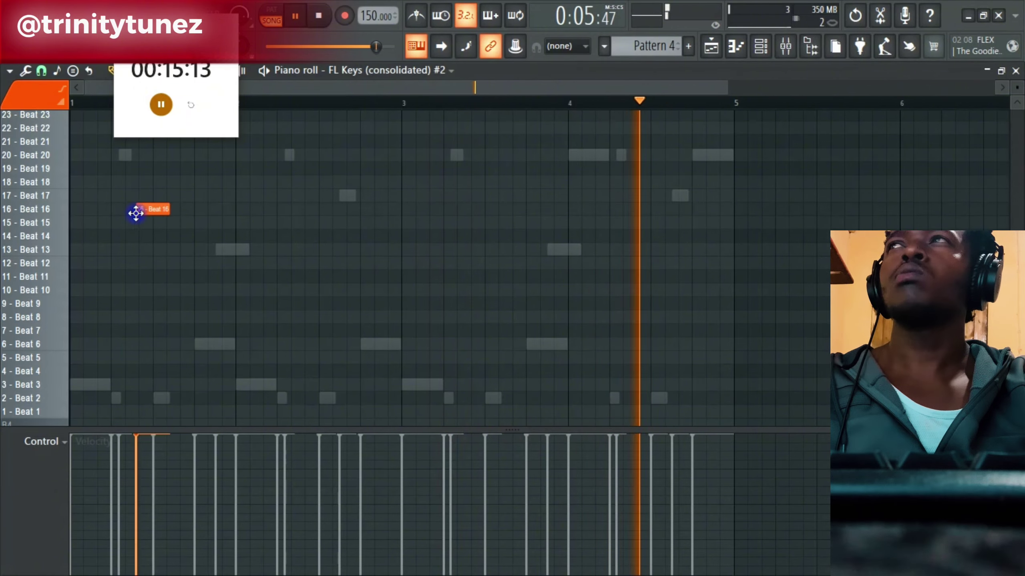
{"action": "scroll", "coordinate": [133, 206], "scroll_direction": "up", "scroll_amount": 4}
{"action": "left_click_drag", "start_coordinate": [124, 189], "coordinate": [119, 188]}
{"action": "key", "text": "space"}
{"action": "key", "text": "space"}
Examine the Fruity Slicer settings and slices of the FL Keys (consolidated) #2 channel.
{"action": "left_click", "coordinate": [755, 52]}
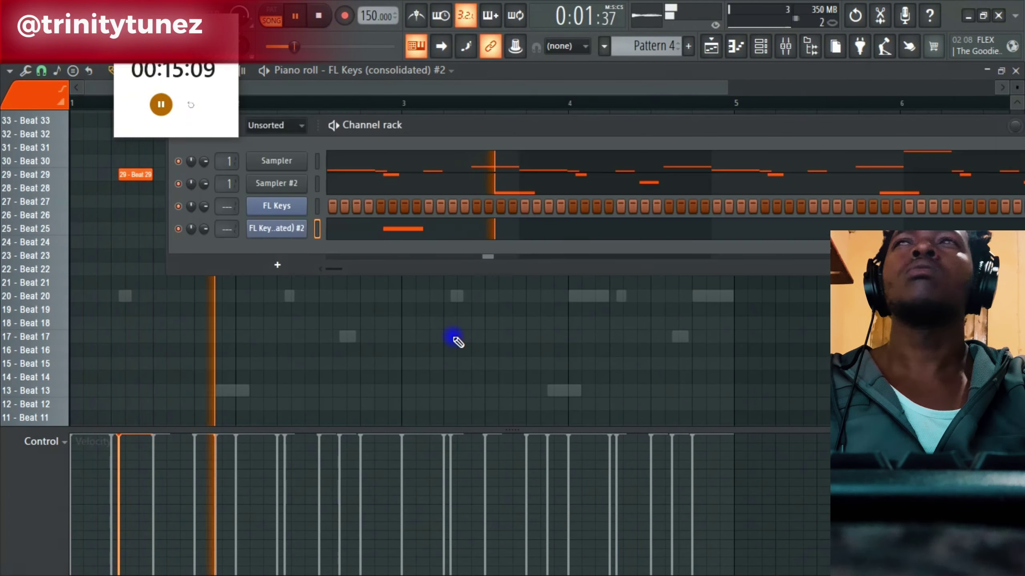
{"action": "left_click", "coordinate": [277, 234]}
{"action": "left_click", "coordinate": [262, 183]}
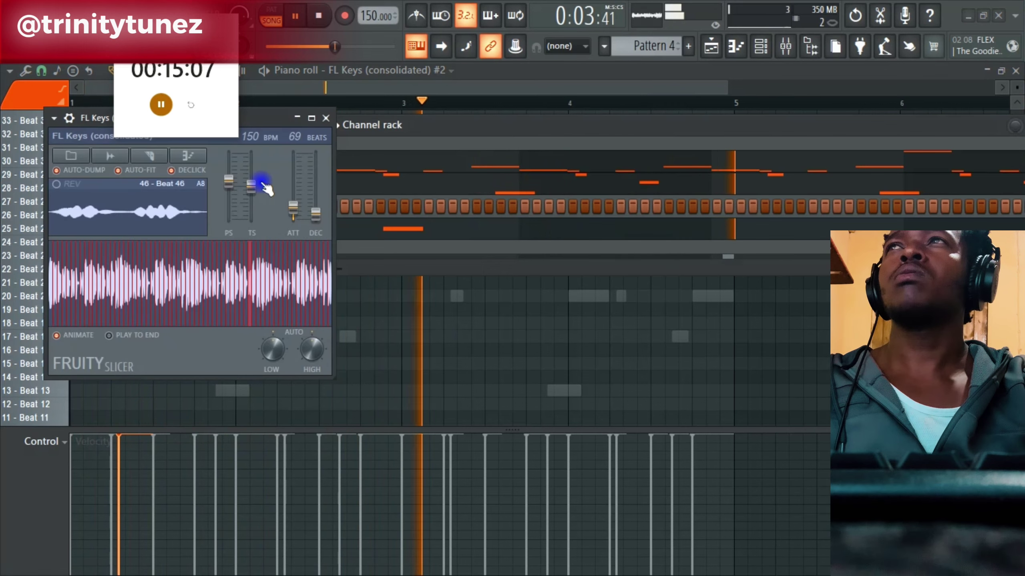
{"action": "left_click", "coordinate": [326, 119]}
{"action": "left_click", "coordinate": [335, 236]}
{"action": "left_click", "coordinate": [335, 236]}
Replace the Beat 29 note with a three-beat Beat 60 note at the start of bar 1 and audition it.
{"action": "scroll", "coordinate": [228, 293], "scroll_direction": "up", "scroll_amount": 2}
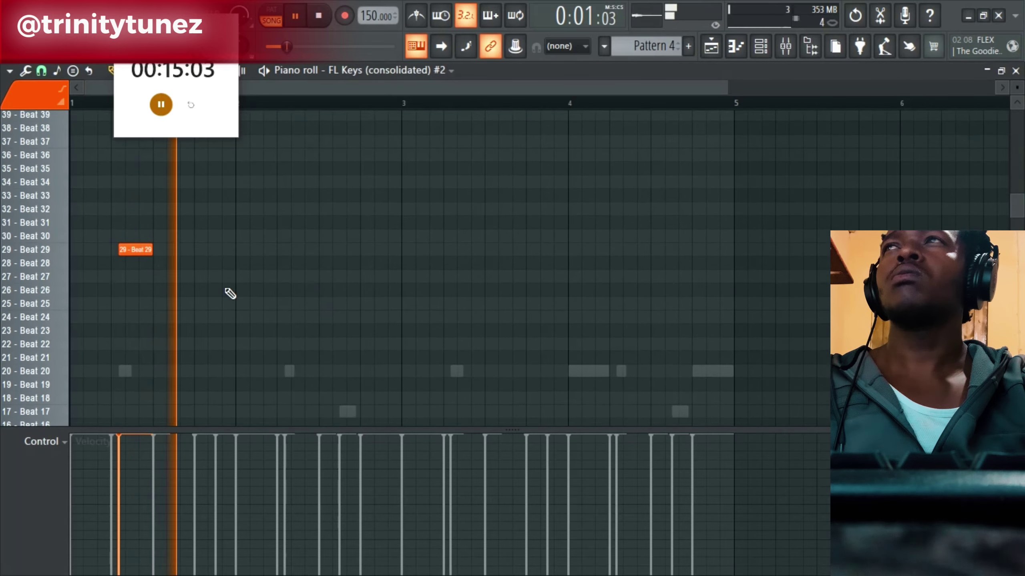
{"action": "key", "text": "space"}
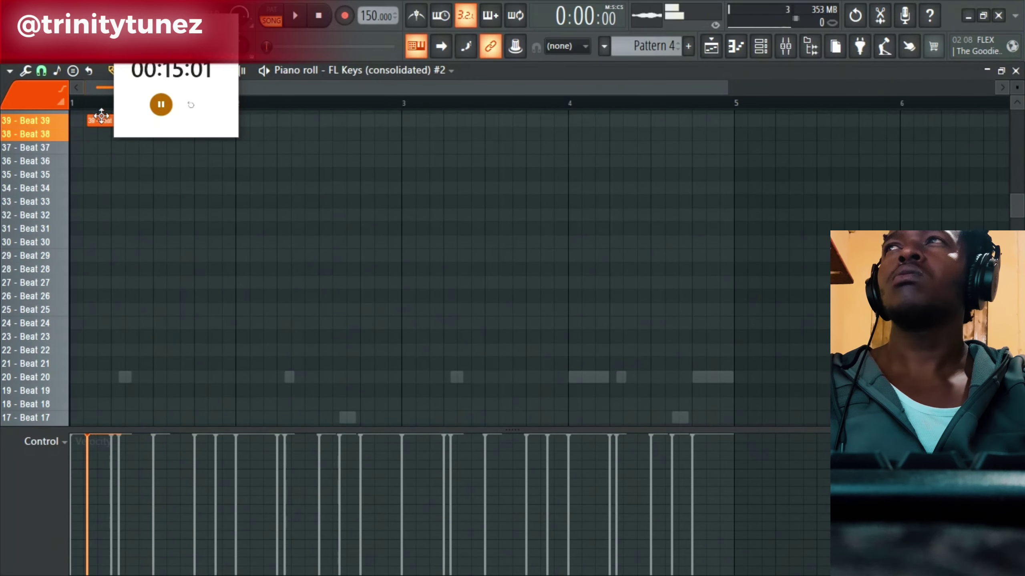
{"action": "left_click_drag", "start_coordinate": [101, 116], "coordinate": [192, 286]}
{"action": "key", "text": "space"}
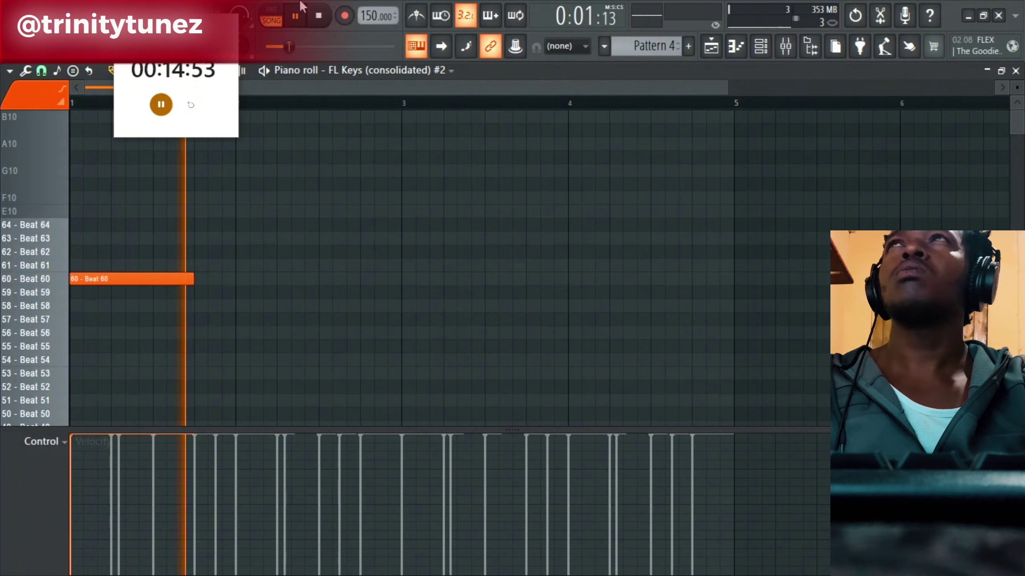
Switch playback to pattern mode, move the note to Beat 58 and shorten it to one beat.
{"action": "left_click", "coordinate": [271, 15]}
{"action": "left_click_drag", "start_coordinate": [161, 285], "coordinate": [158, 312]}
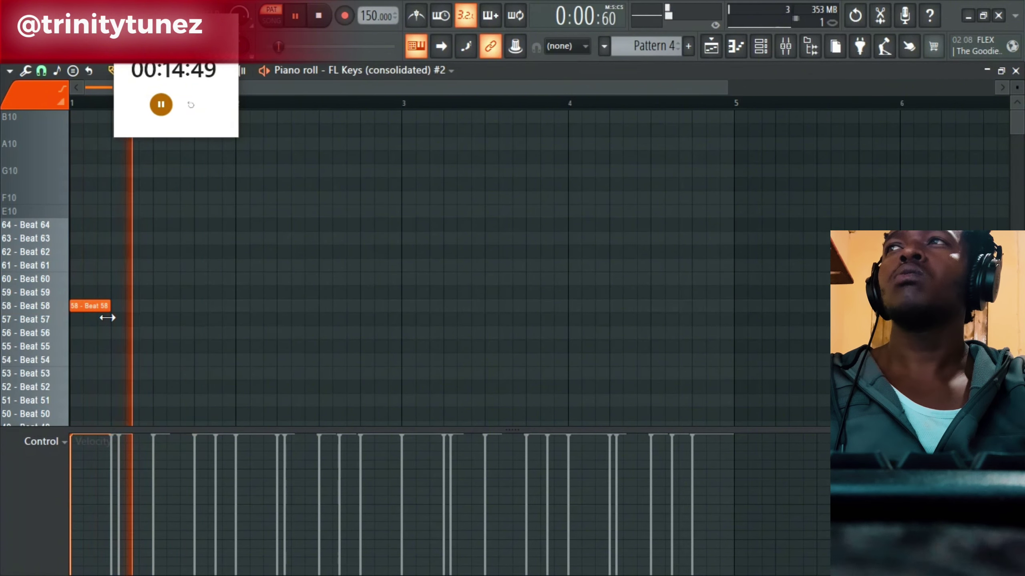
{"action": "key", "text": "space"}
Repeat the one-beat Beat 58 note on beat 3 of bar 1 and beats 1 and 3 of bar 2.
{"action": "left_click", "coordinate": [117, 305]}
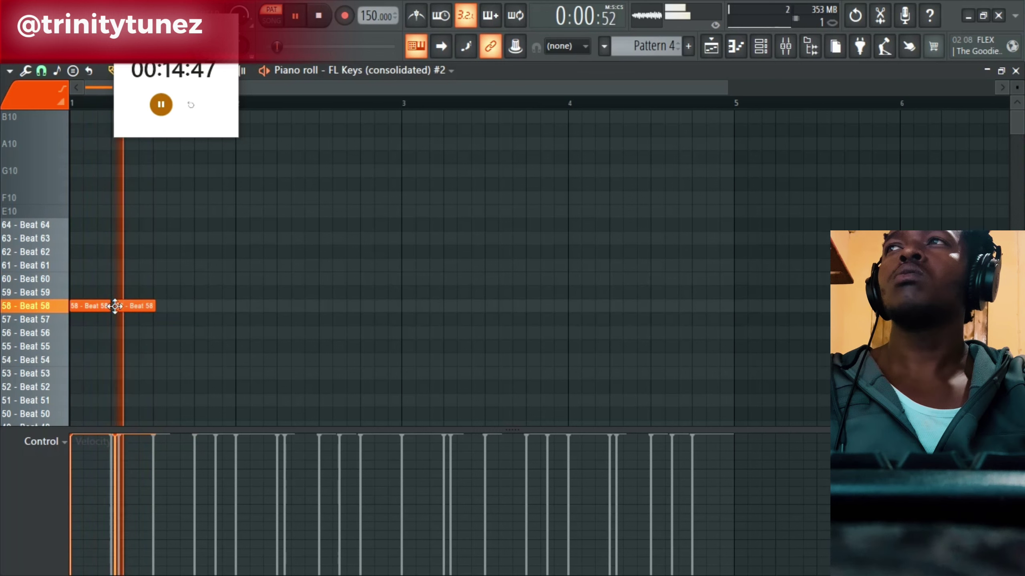
{"action": "left_click_drag", "start_coordinate": [115, 306], "coordinate": [153, 306]}
{"action": "left_click", "coordinate": [235, 306]}
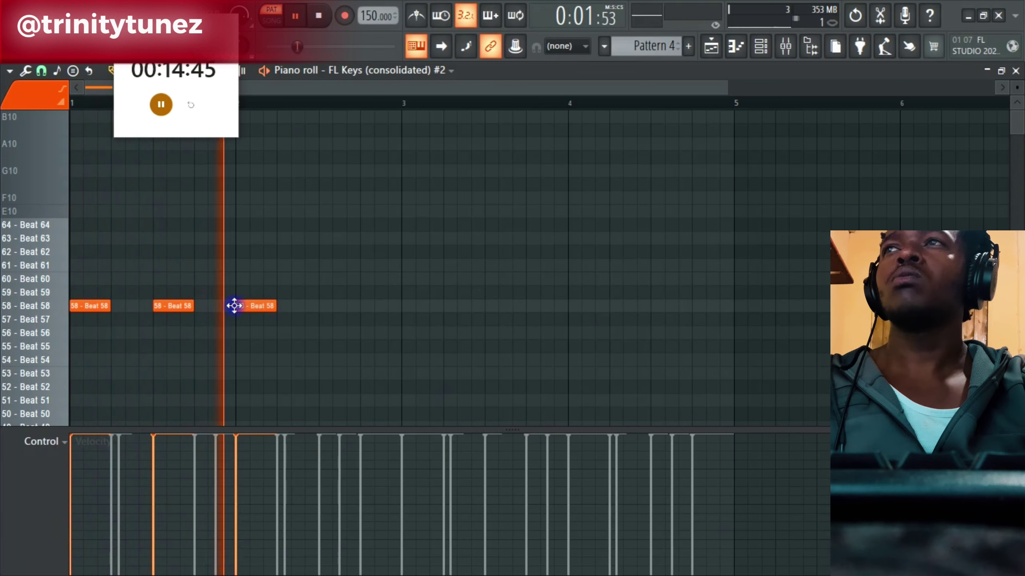
{"action": "left_click", "coordinate": [321, 306]}
Audition the notes in song mode and replace the first Beat 58 note with a Beat 51 note.
{"action": "left_click", "coordinate": [273, 18]}
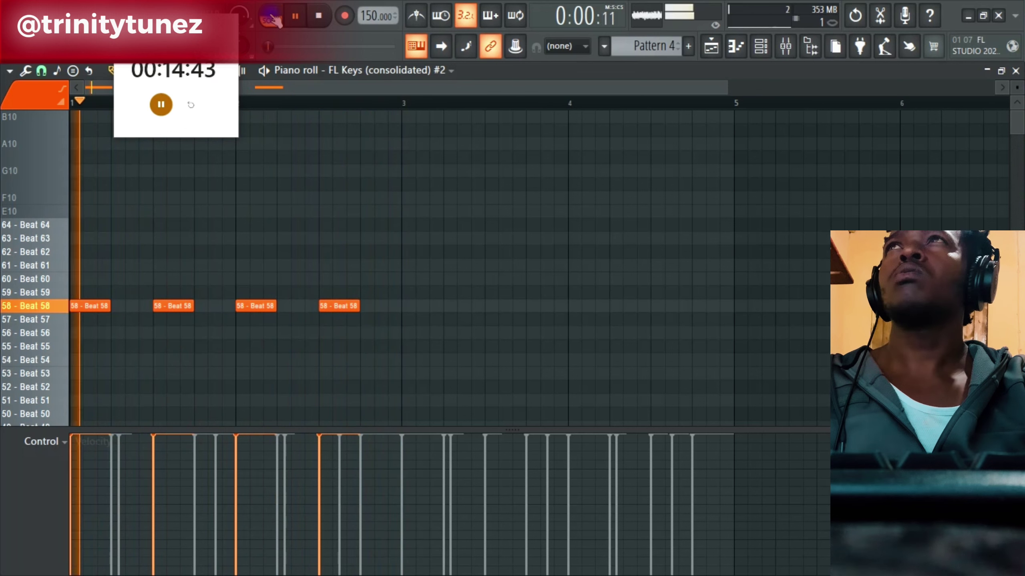
{"action": "key", "text": "space"}
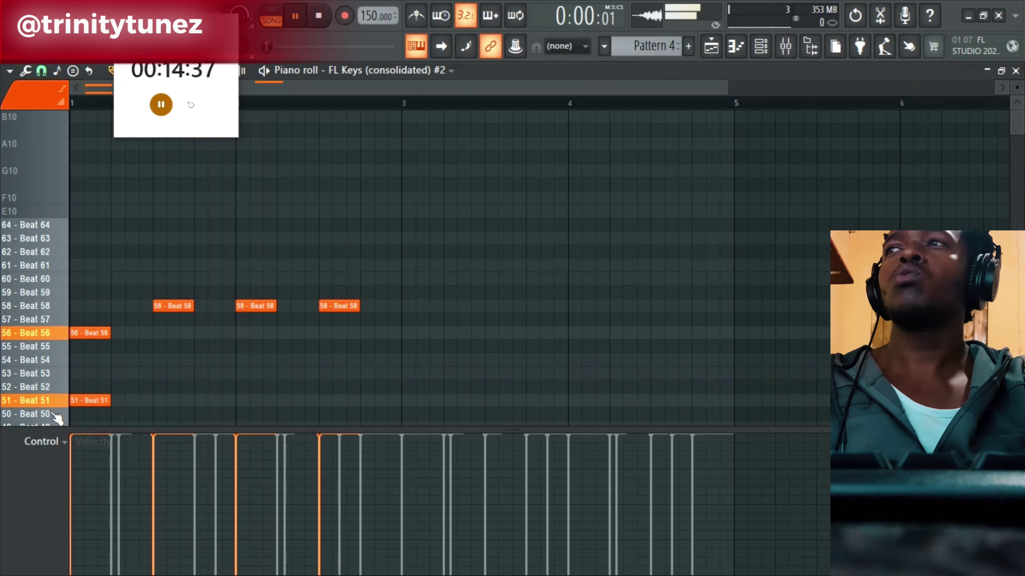
{"action": "right_click", "coordinate": [81, 333]}
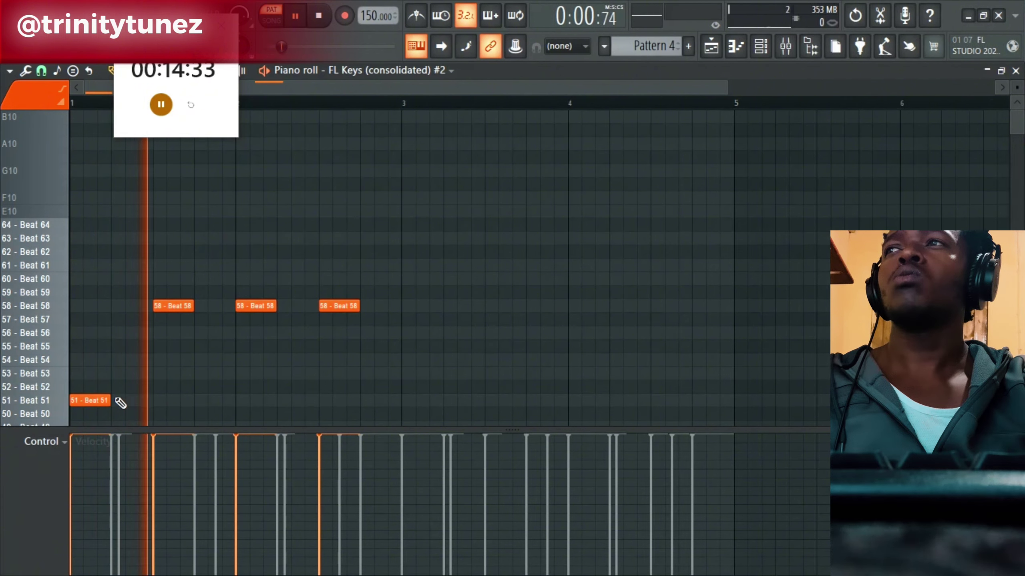
Delete the two Beat 58 notes in bar 2, keeping the one in bar 1.
{"action": "right_click", "coordinate": [178, 305]}
{"action": "key", "text": "ctrl+z"}
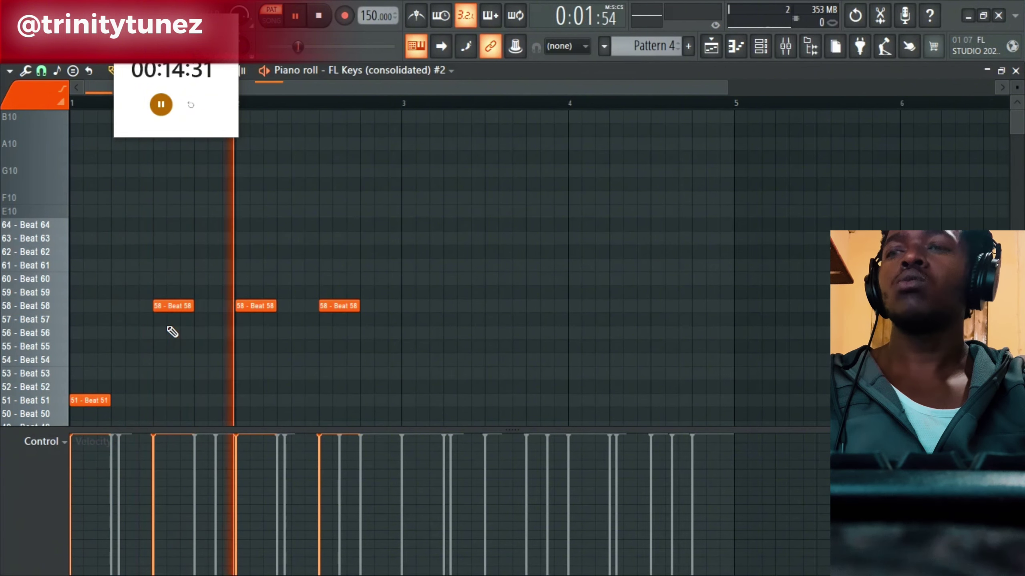
{"action": "right_click", "coordinate": [249, 309]}
{"action": "scroll", "coordinate": [262, 339], "scroll_direction": "down", "scroll_amount": 2}
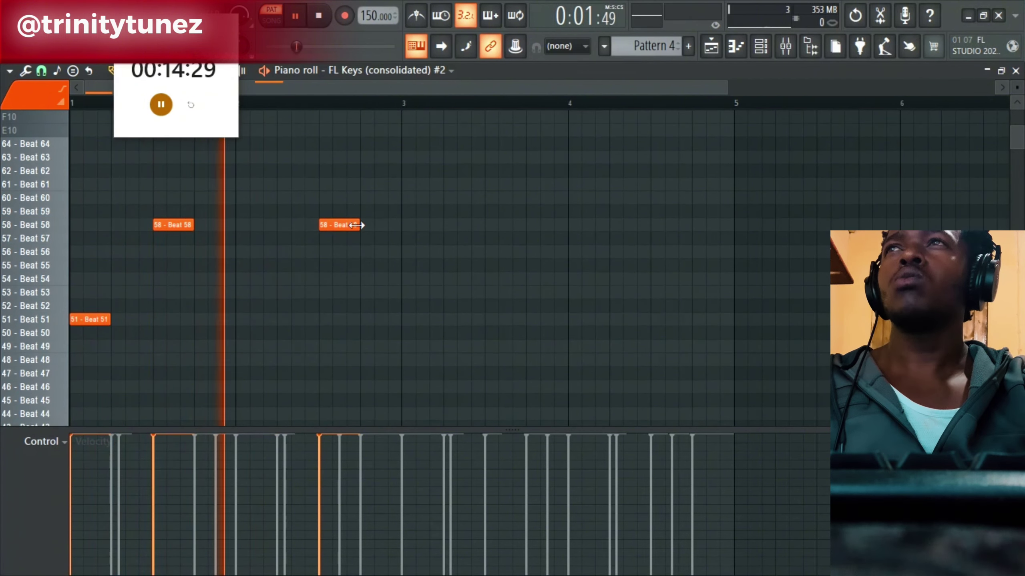
{"action": "right_click", "coordinate": [329, 228]}
Duplicate the Beat 51 and Beat 58 phrase into bars 2 to 4, aligning the last copies to the start of bar 3.
{"action": "left_click_drag", "start_coordinate": [276, 204], "coordinate": [105, 321]}
{"action": "key", "text": "ctrl+b"}
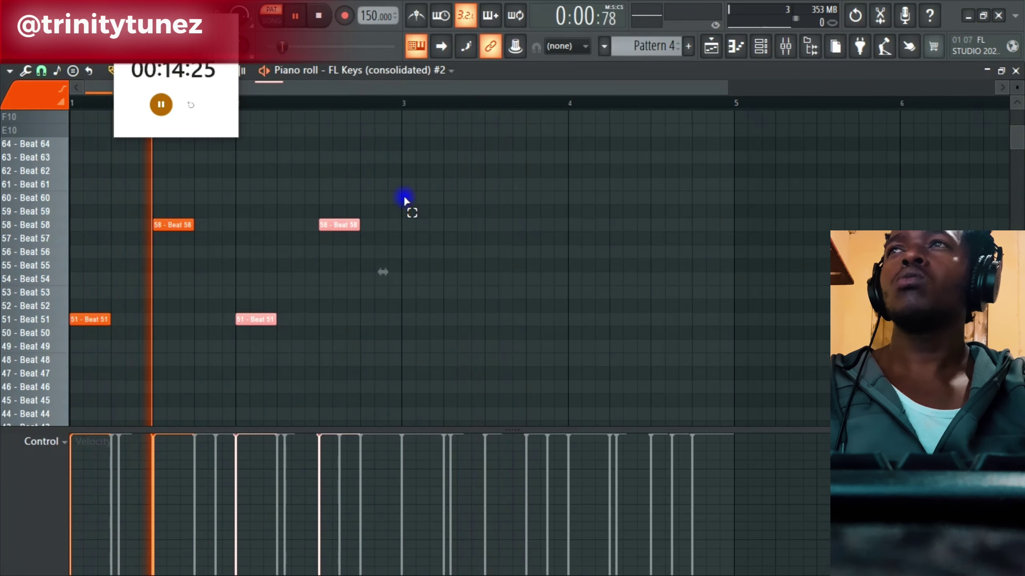
{"action": "left_click_drag", "start_coordinate": [404, 196], "coordinate": [87, 321]}
{"action": "key", "text": "ctrl+b"}
{"action": "left_click_drag", "start_coordinate": [400, 318], "coordinate": [417, 318]}
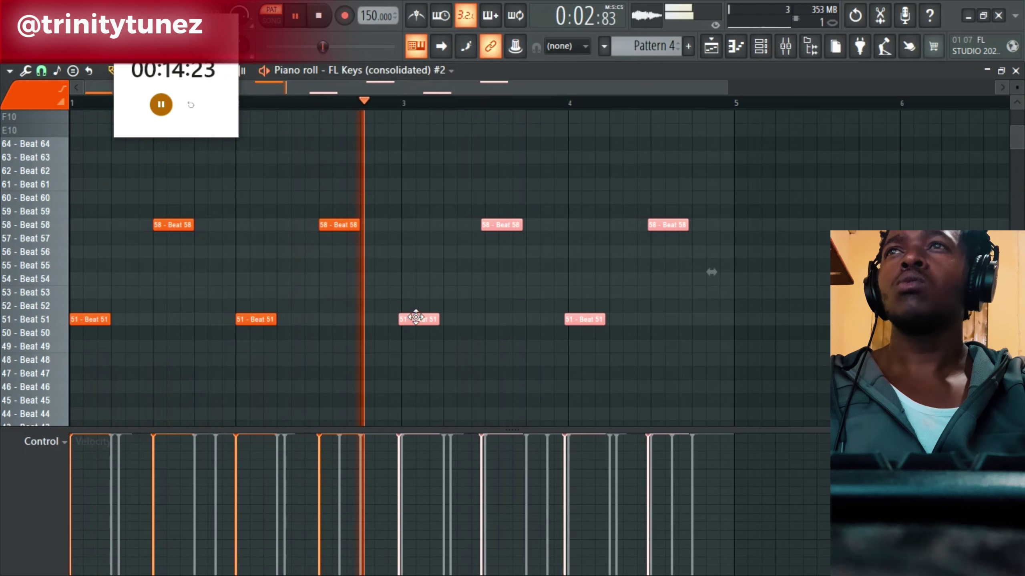
{"action": "left_click", "coordinate": [613, 261]}
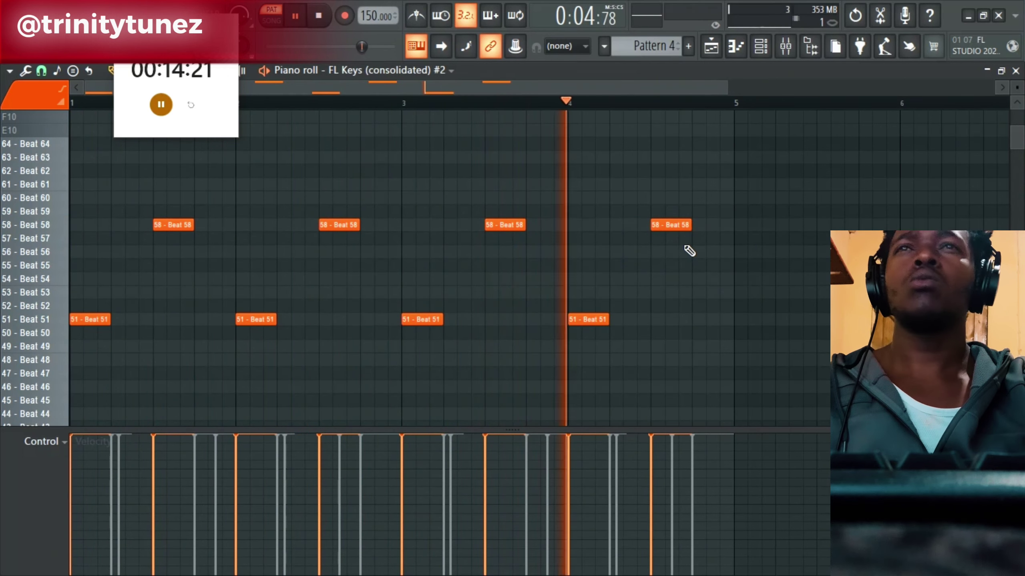
Replace the Beat 58 note in bar 4 with Beat 59, add a Beat 60 note on the final beat and audition bar 4.
{"action": "key", "text": "space"}
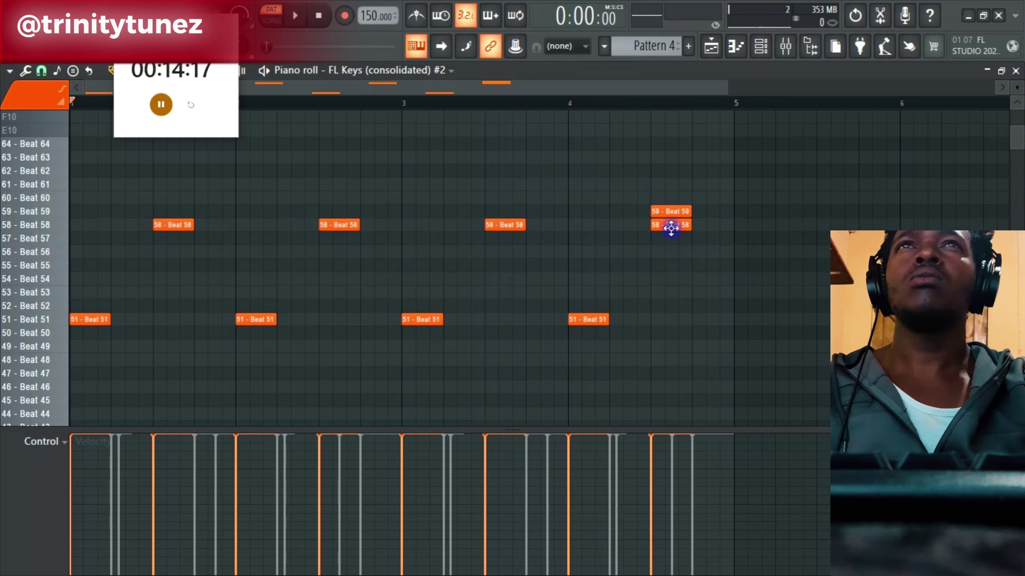
{"action": "right_click", "coordinate": [676, 225]}
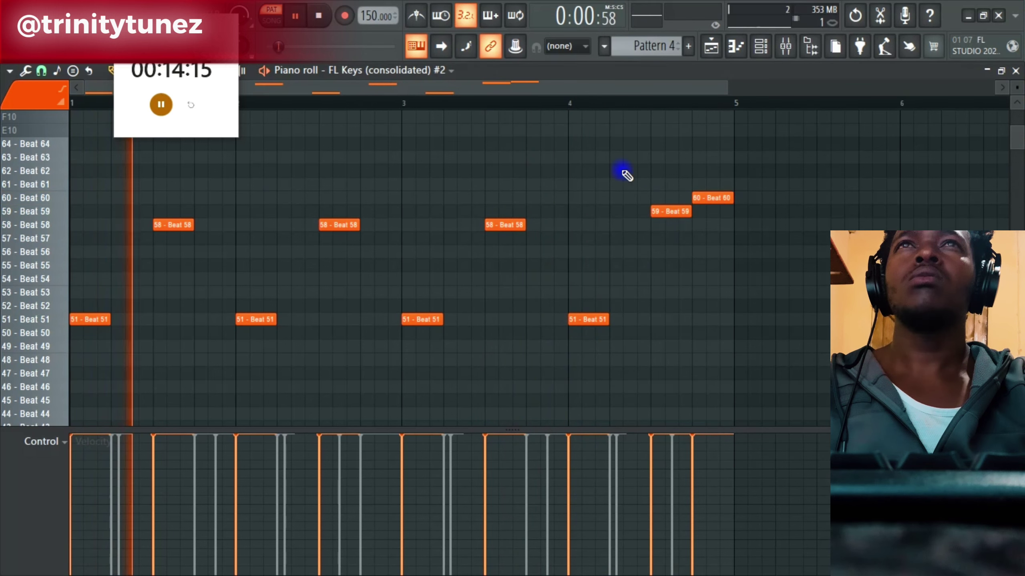
{"action": "left_click", "coordinate": [570, 105]}
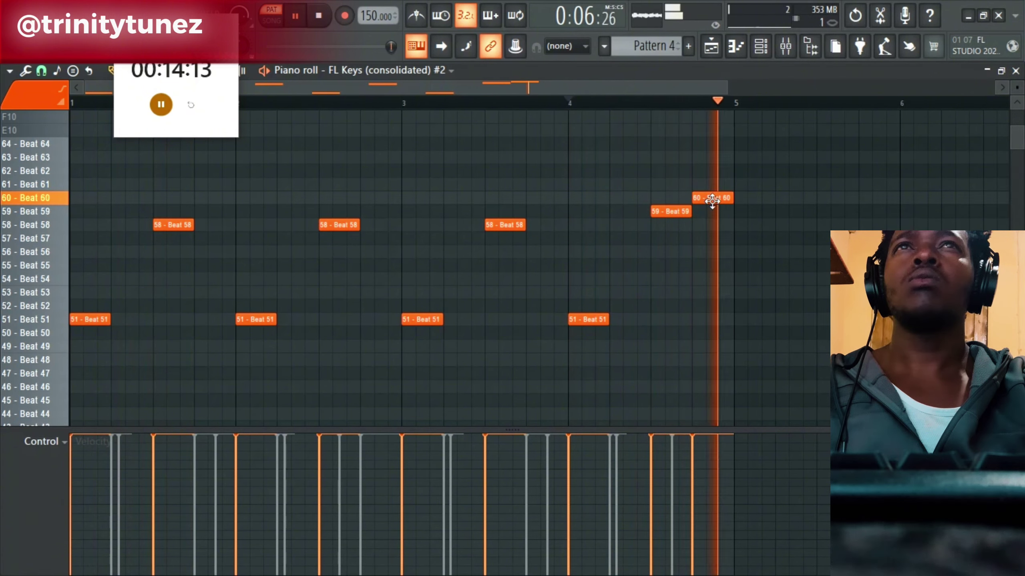
{"action": "key", "text": "space"}
Lower the final Beat 60 note in bar 4 to Beat 54 and audition the ending.
{"action": "left_click_drag", "start_coordinate": [711, 200], "coordinate": [709, 275]}
{"action": "key", "text": "space"}
{"action": "key", "text": "space"}
{"action": "key", "text": "space"}
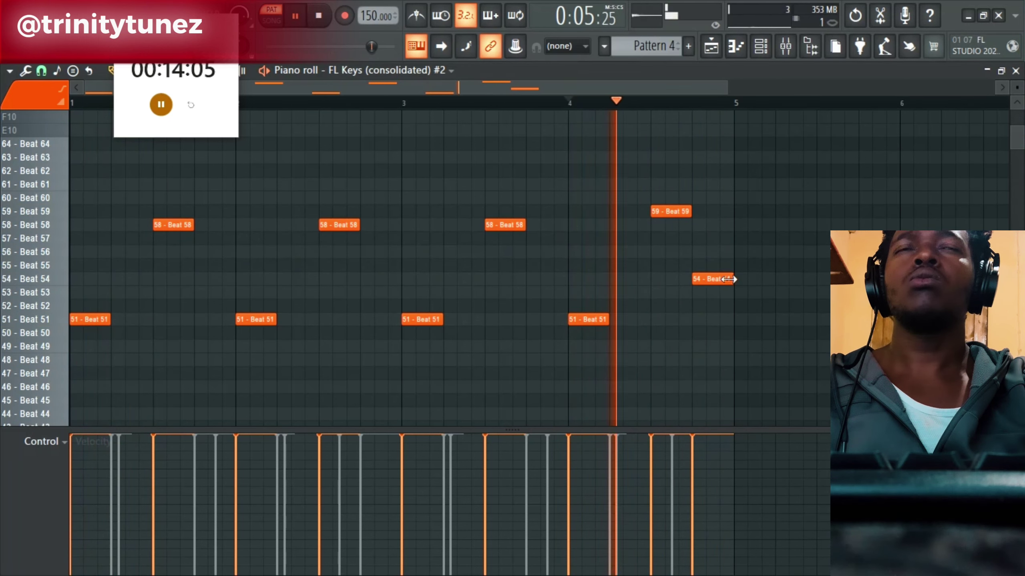
{"action": "key", "text": "space"}
Render the Pattern 4 clip on Track 3 of the playlist to an audio clip.
{"action": "key", "text": "F5"}
{"action": "left_click", "coordinate": [657, 503]}
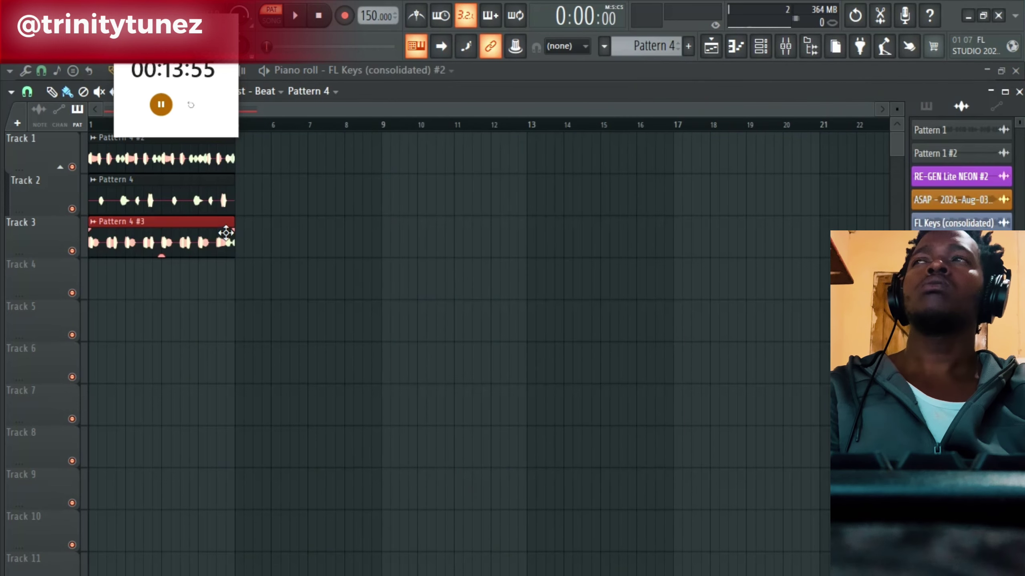
View the Unsorted instrument channels in the channel rack and return to the playlist.
{"action": "left_click", "coordinate": [761, 47]}
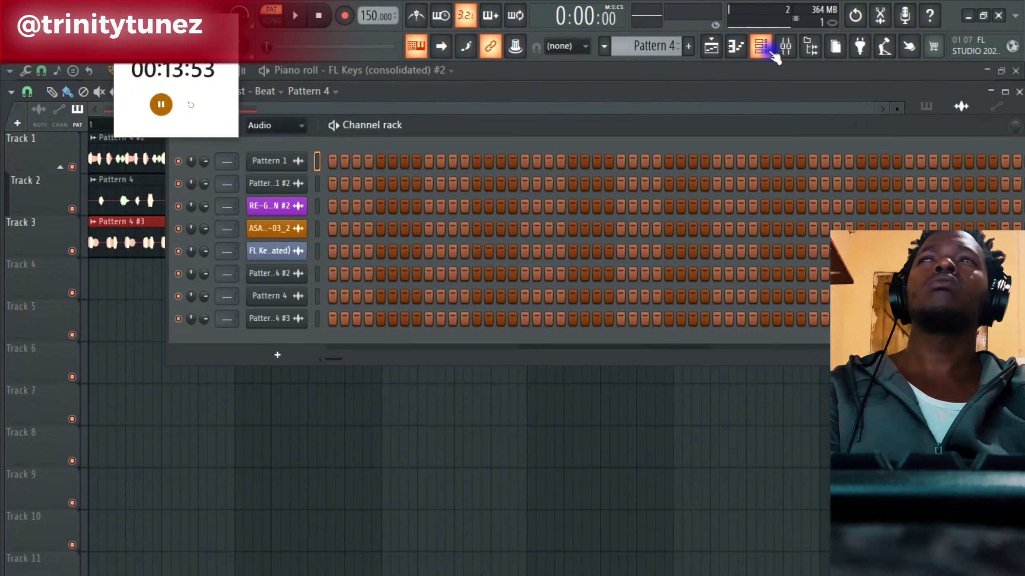
{"action": "left_click", "coordinate": [301, 126]}
{"action": "left_click", "coordinate": [276, 176]}
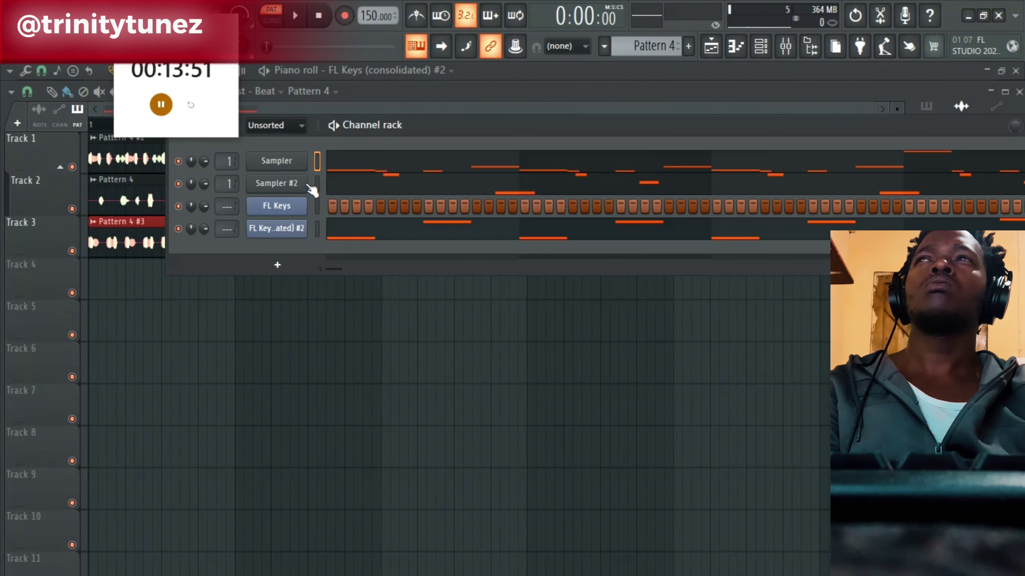
{"action": "left_click", "coordinate": [710, 48]}
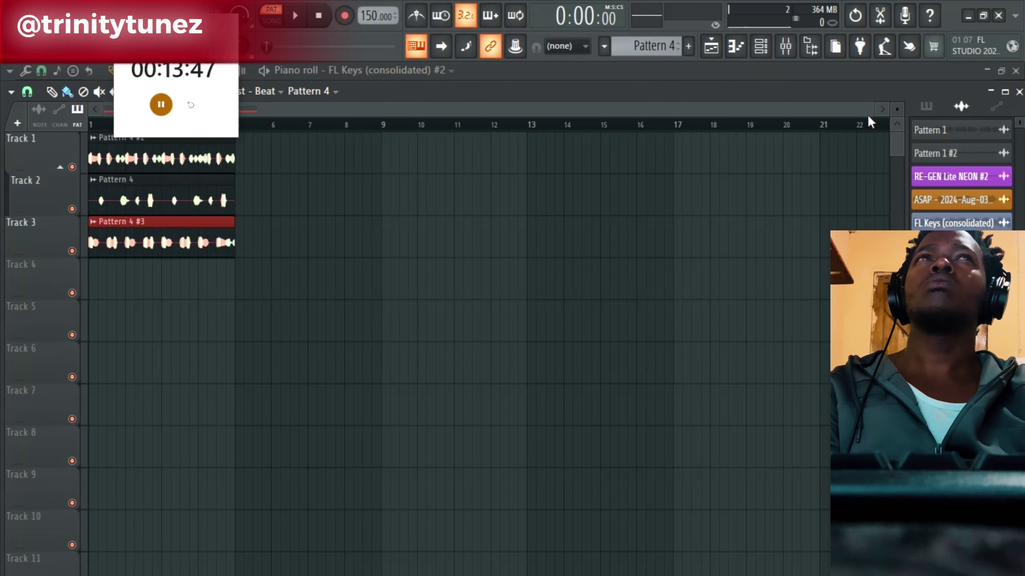
Duplicate the three rendered slice clips on Tracks 1 to 3 into bars 5 to 8 of the playlist.
{"action": "left_click_drag", "start_coordinate": [872, 106], "coordinate": [543, 108]}
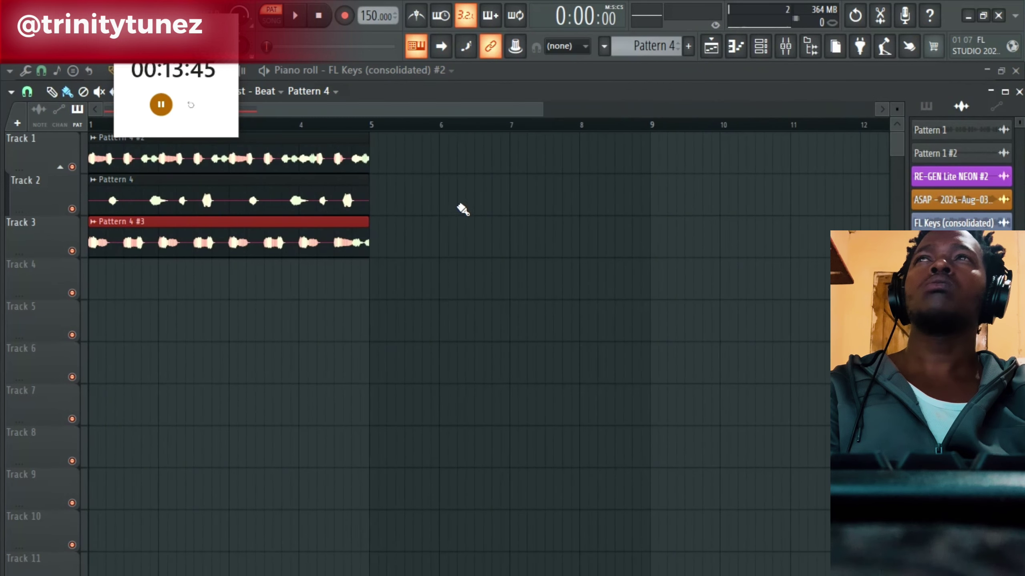
{"action": "key", "text": "space"}
{"action": "left_click_drag", "start_coordinate": [426, 280], "coordinate": [521, 183]}
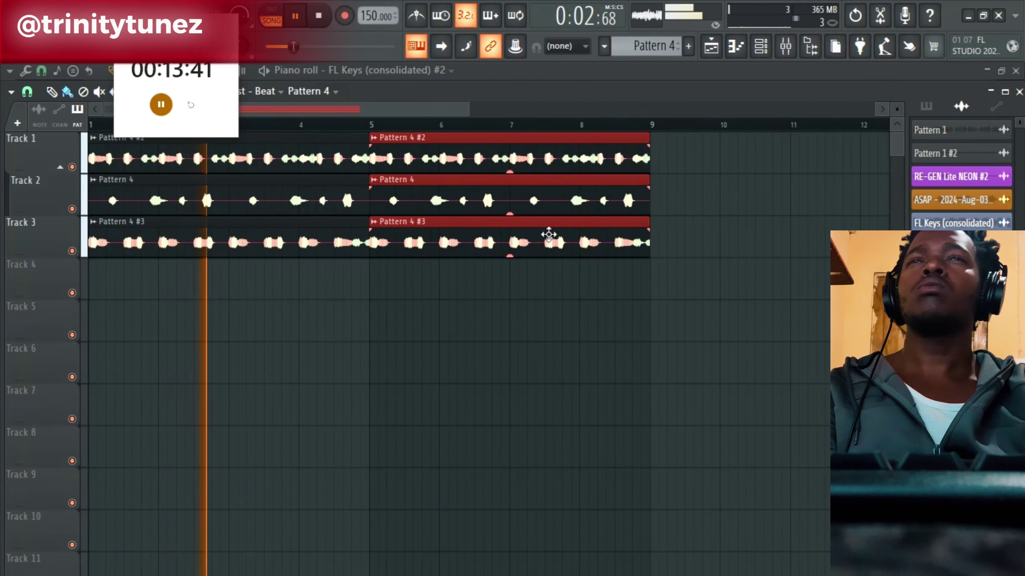
Place the FL Keys pattern on Track 4 of the playlist, starting at bar 1 beneath the slice layers.
{"action": "left_click", "coordinate": [768, 40]}
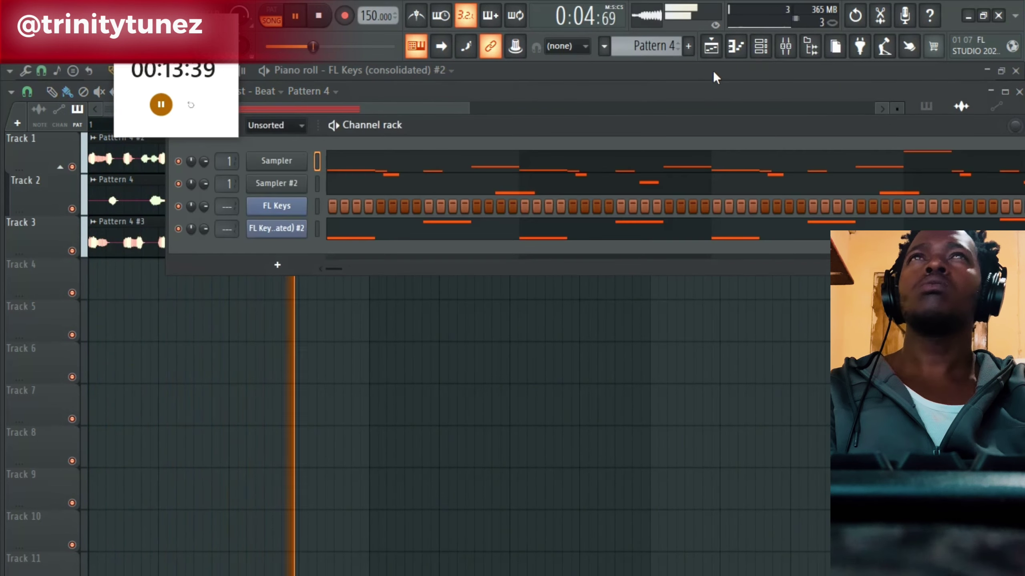
{"action": "left_click", "coordinate": [713, 48]}
{"action": "left_click_drag", "start_coordinate": [713, 297], "coordinate": [389, 133]}
{"action": "left_click", "coordinate": [926, 106]}
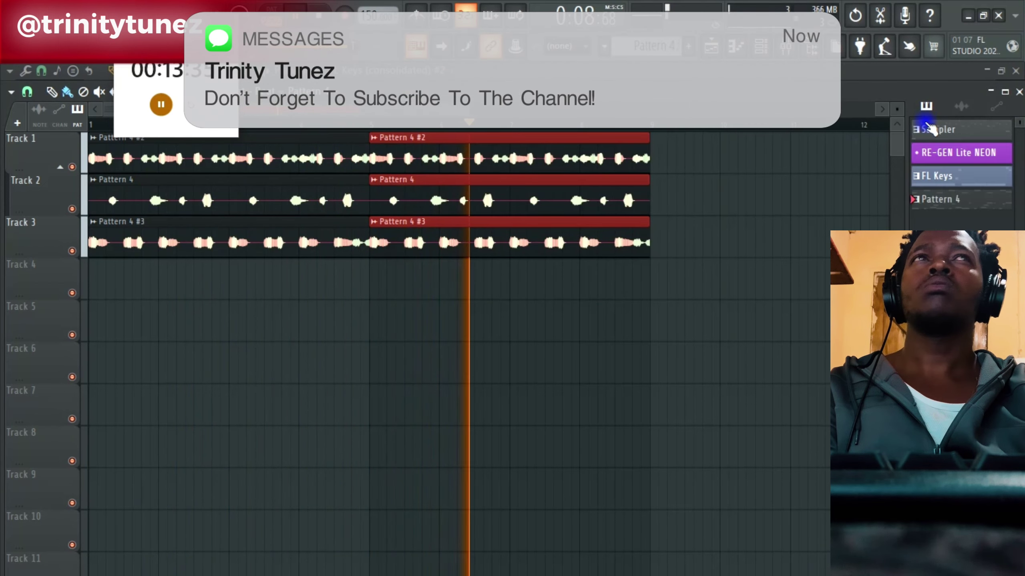
{"action": "left_click", "coordinate": [940, 176]}
{"action": "key", "text": "space"}
{"action": "left_click", "coordinate": [675, 268]}
{"action": "left_click_drag", "start_coordinate": [677, 270], "coordinate": [131, 277]}
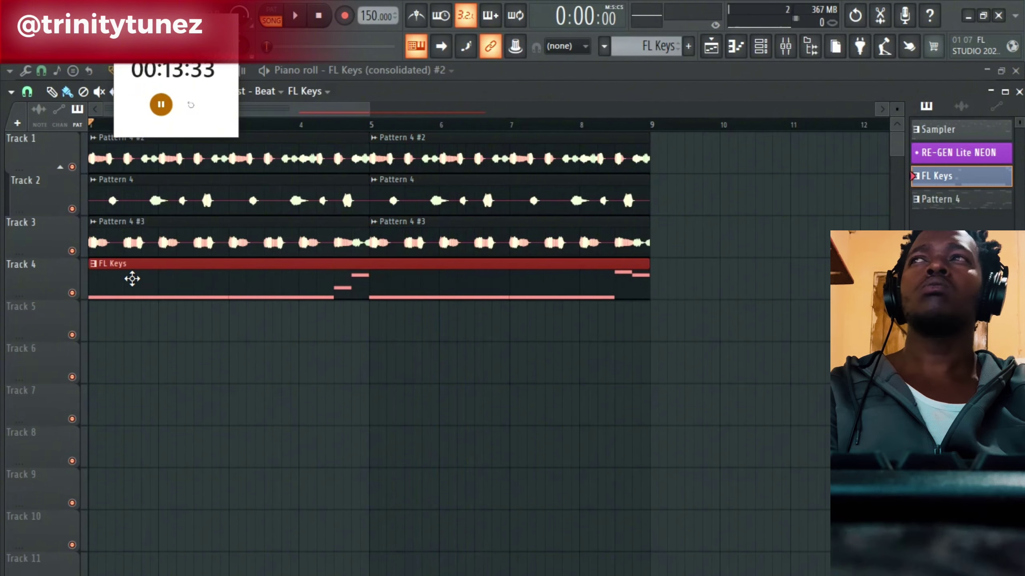
Open the FL Keys clip in the piano roll and audition its notes across bars 1 to 8 against the slice layers.
{"action": "double_click", "coordinate": [131, 277]}
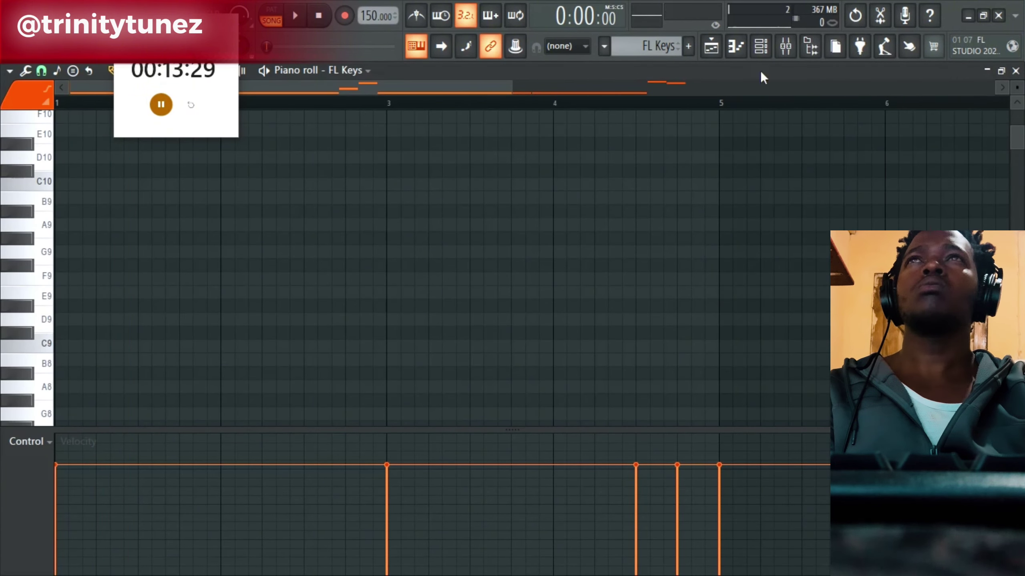
{"action": "key", "text": "space"}
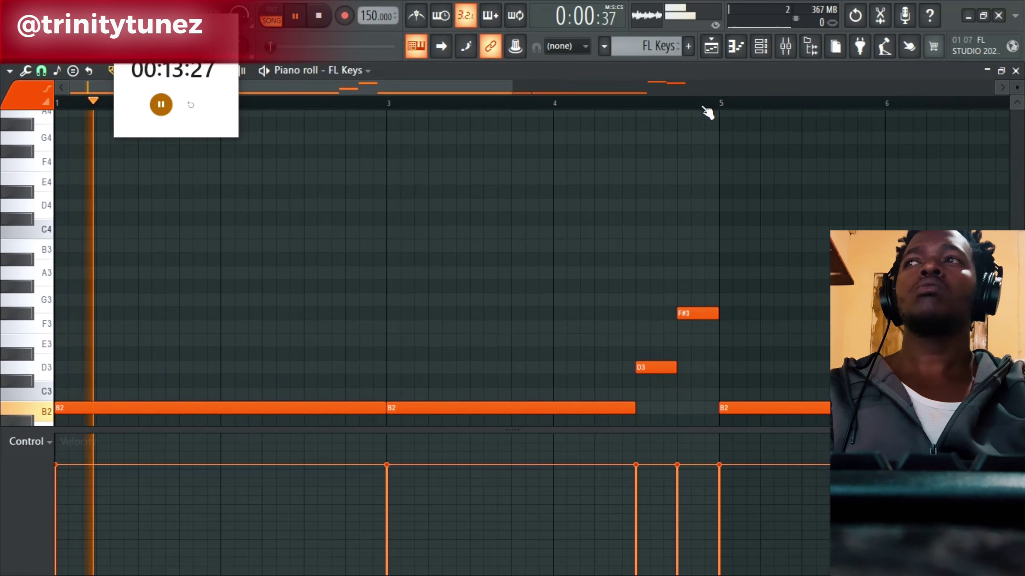
{"action": "left_click_drag", "start_coordinate": [508, 90], "coordinate": [581, 90]}
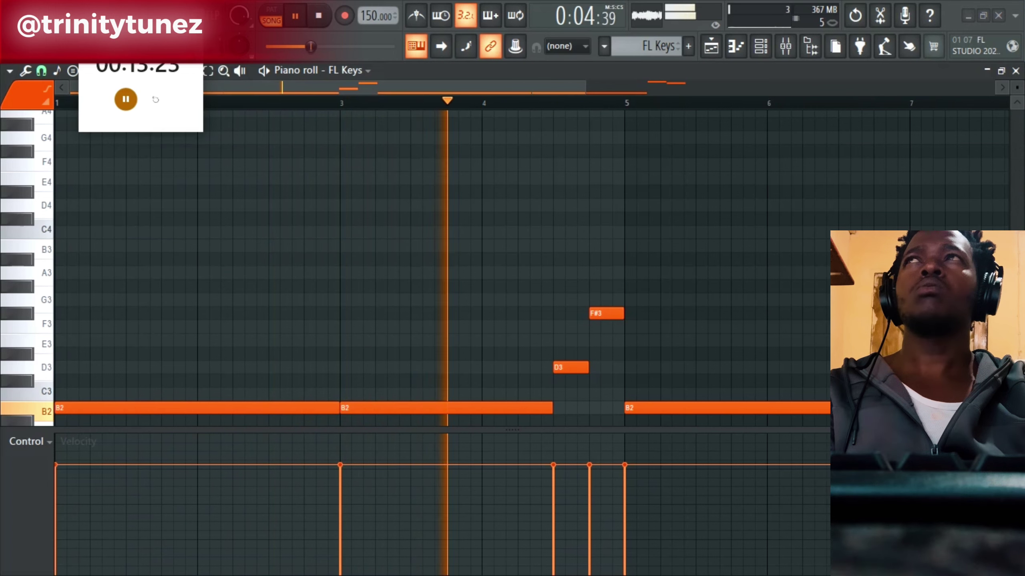
{"action": "scroll", "coordinate": [525, 218], "scroll_direction": "down", "scroll_amount": 2}
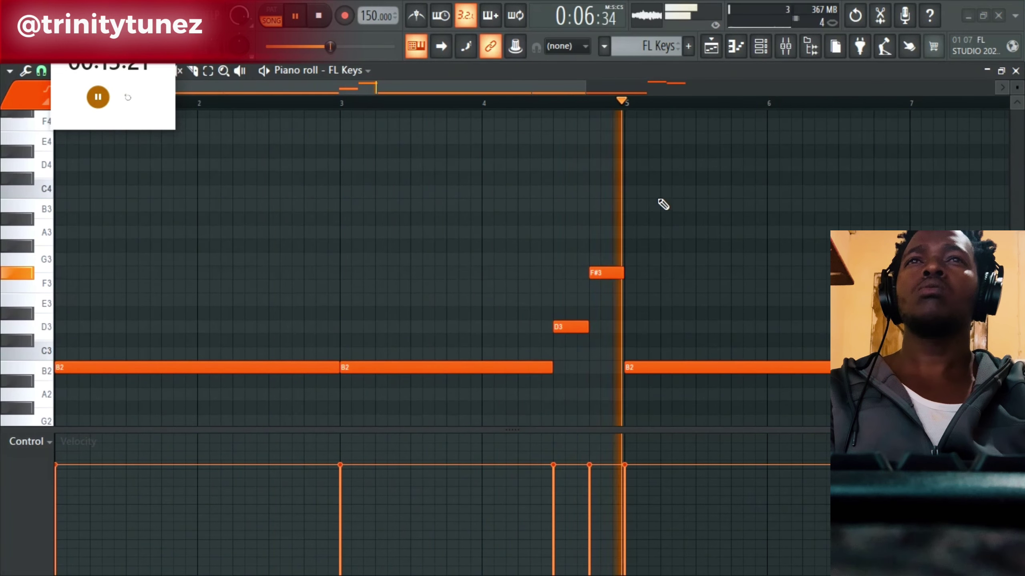
{"action": "left_click_drag", "start_coordinate": [585, 89], "coordinate": [678, 105]}
{"action": "key", "text": "space"}
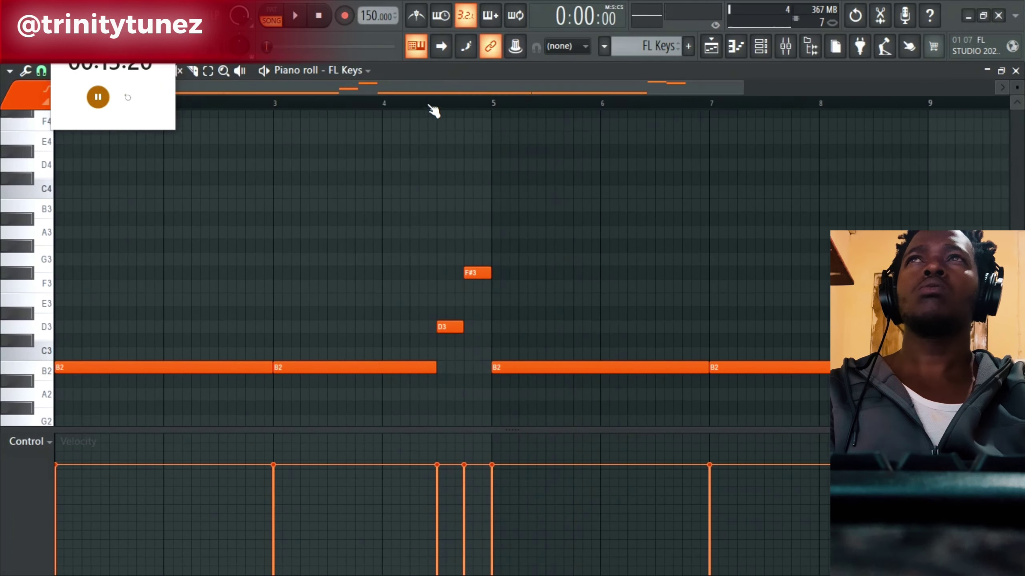
{"action": "left_click", "coordinate": [429, 106]}
{"action": "scroll", "coordinate": [457, 148], "scroll_direction": "down", "scroll_amount": 4}
{"action": "key", "text": "space"}
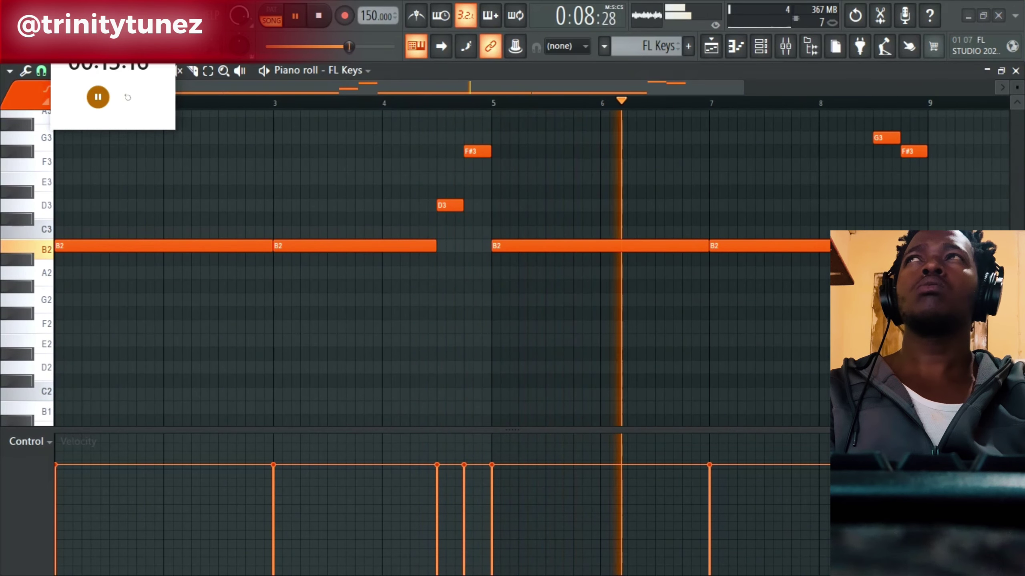
{"action": "left_click", "coordinate": [321, 15]}
{"action": "left_click", "coordinate": [321, 15]}
{"action": "key", "text": "space"}
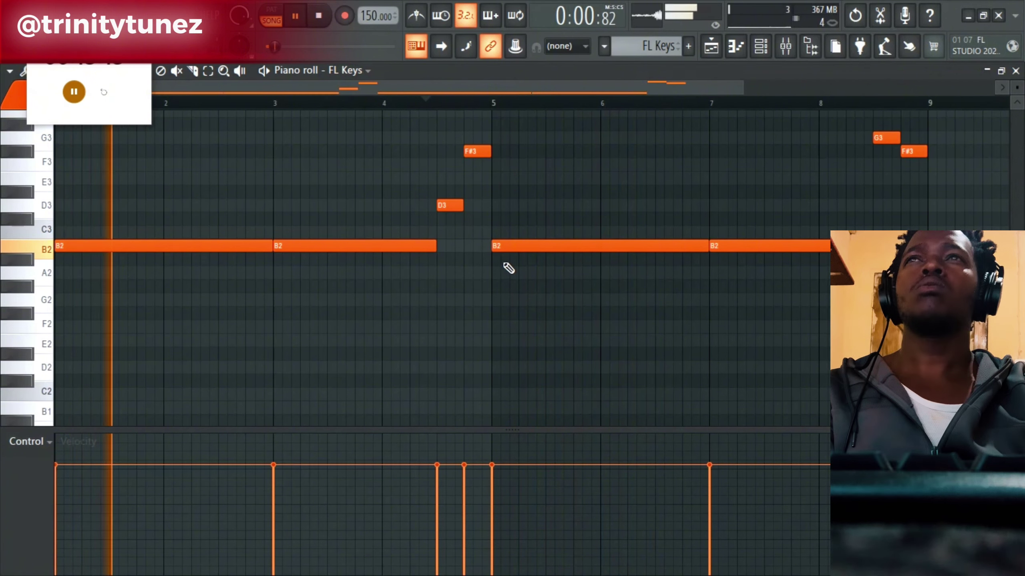
Transpose the FL Keys notes from bar 5 onward down five semitones, bringing the long B2 notes to F#2.
{"action": "key", "text": "space"}
{"action": "key", "text": "space"}
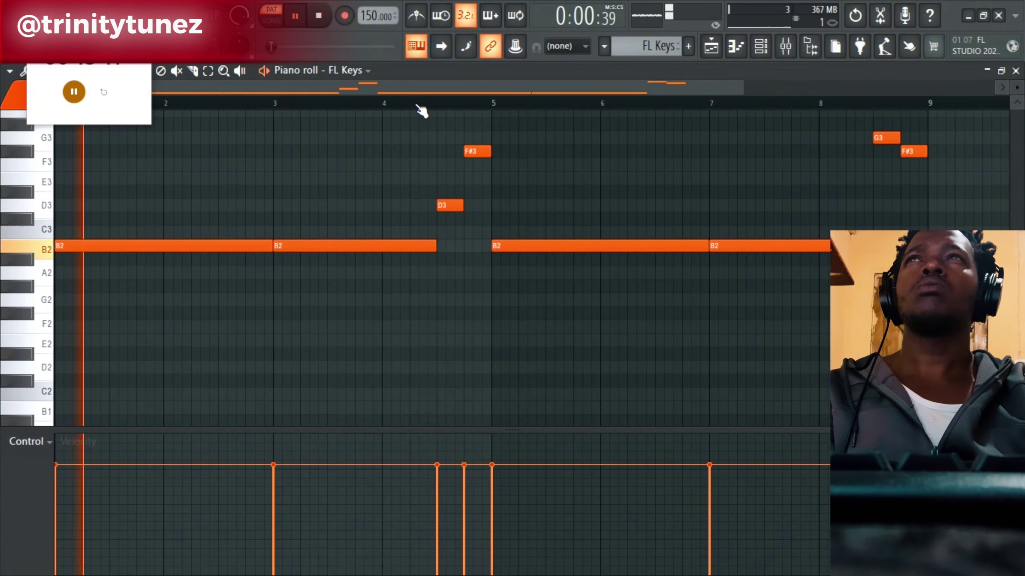
{"action": "left_click", "coordinate": [412, 103]}
{"action": "left_click_drag", "start_coordinate": [542, 227], "coordinate": [712, 274]}
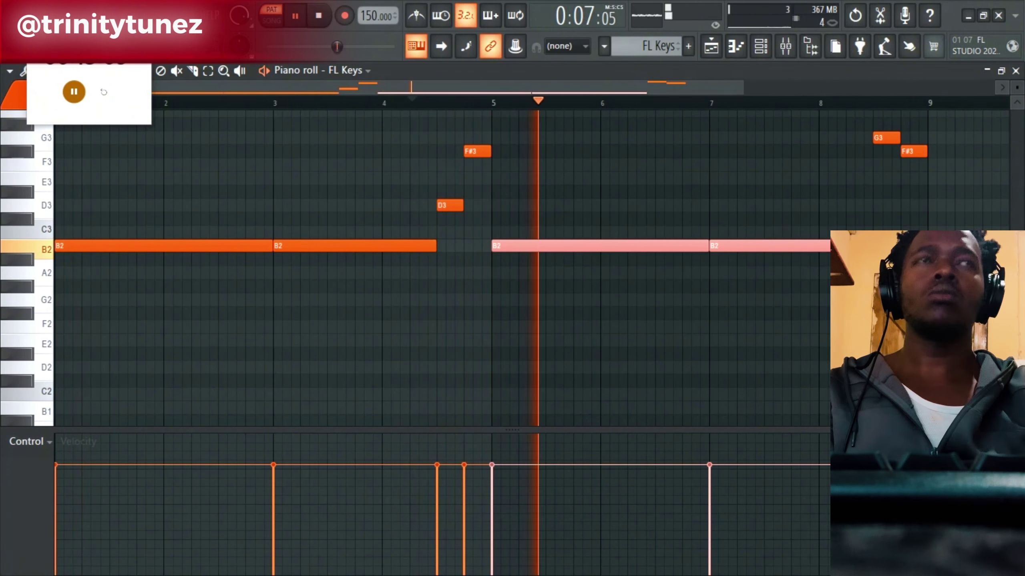
{"action": "left_click_drag", "start_coordinate": [940, 120], "coordinate": [520, 296]}
{"action": "key", "text": "Down"}
{"action": "key", "text": "Down"}
{"action": "key", "text": "Down"}
{"action": "key", "text": "Down"}
{"action": "key", "text": "Down"}
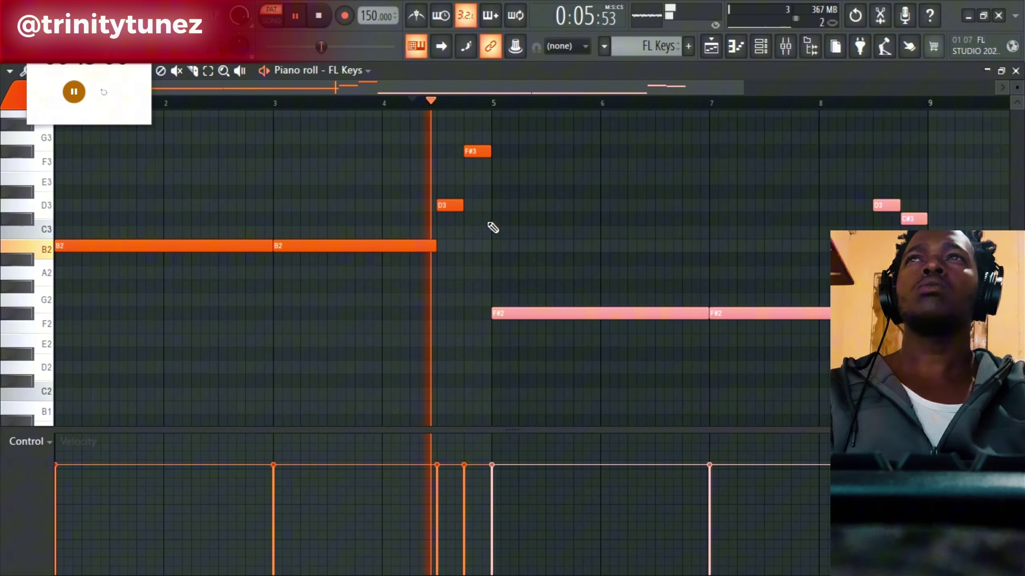
Delete the short F#3 note just before bar 5 and redraw it in the same place.
{"action": "key", "text": "space"}
{"action": "right_click", "coordinate": [471, 153]}
{"action": "key", "text": "space"}
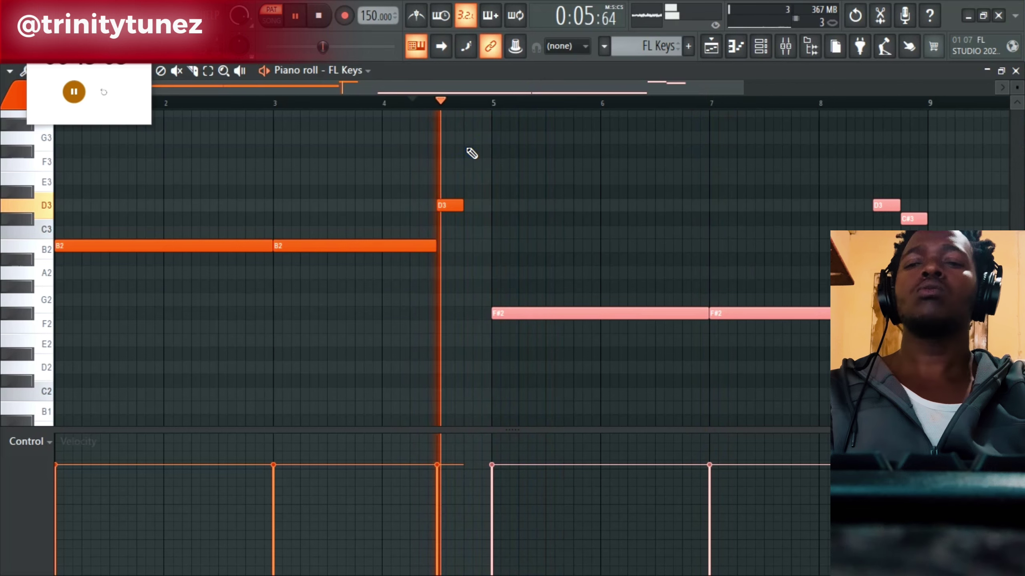
{"action": "left_click", "coordinate": [470, 152]}
Bring up the playlist, switch playback to song mode, play the arrangement and stop it shortly before bar 5.
{"action": "key", "text": "F5"}
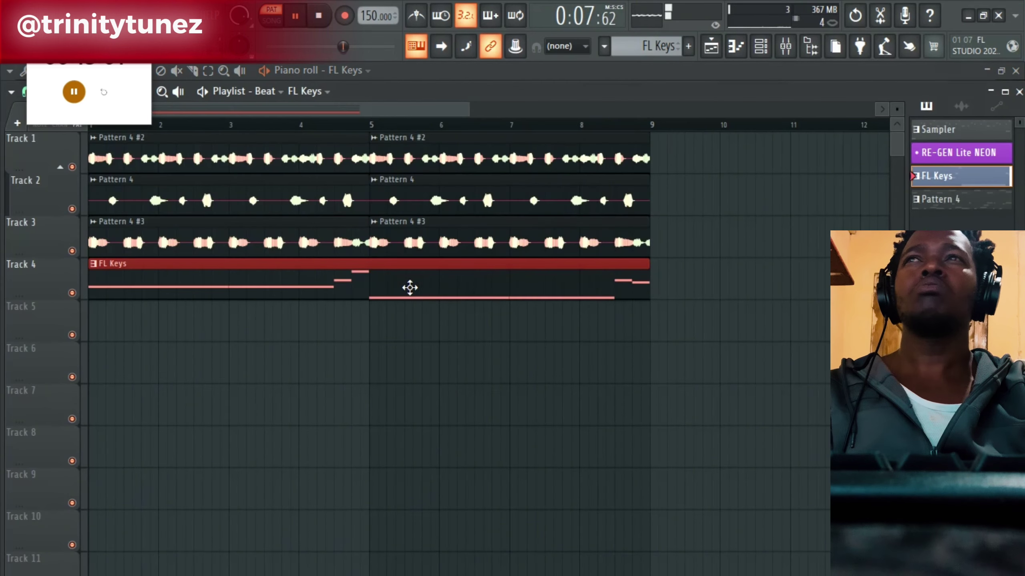
{"action": "left_click", "coordinate": [364, 332]}
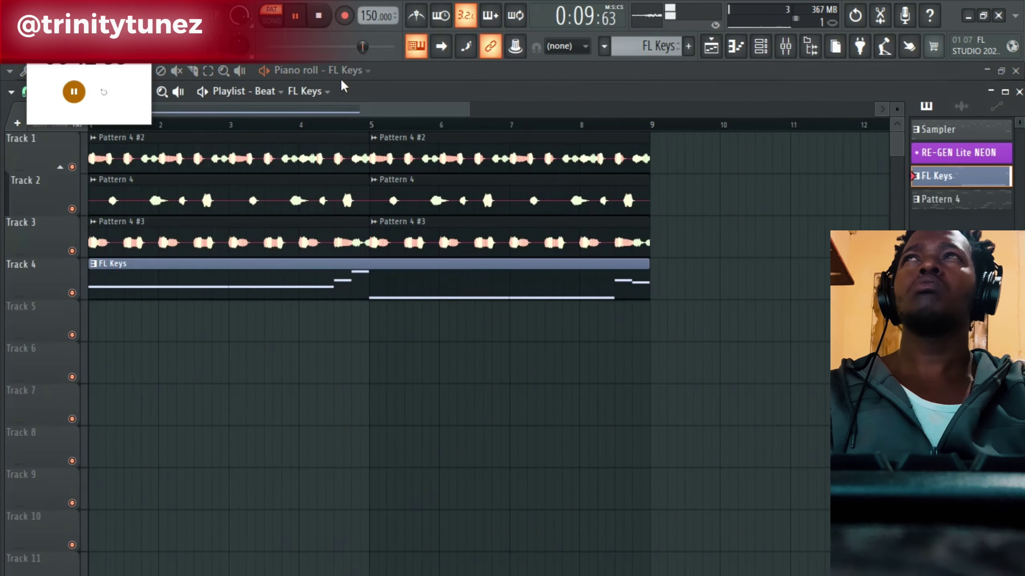
{"action": "left_click", "coordinate": [271, 19]}
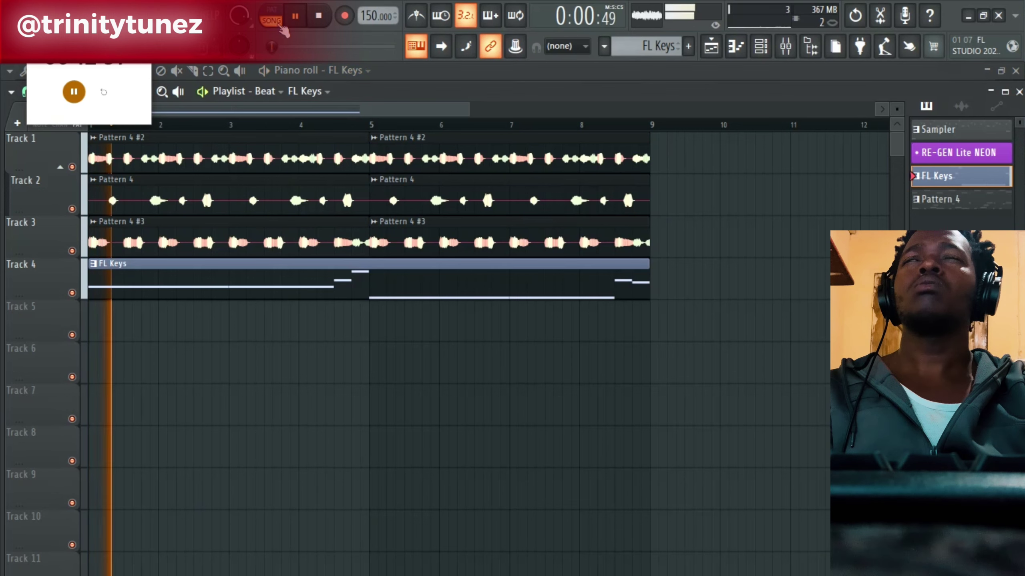
{"action": "right_click", "coordinate": [370, 145]}
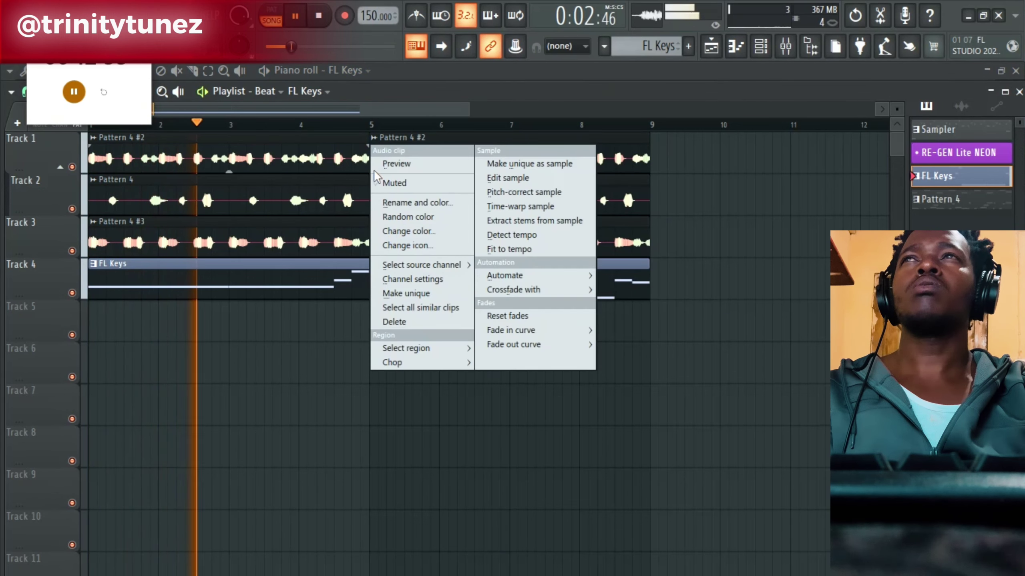
{"action": "left_click", "coordinate": [354, 124]}
{"action": "key", "text": "space"}
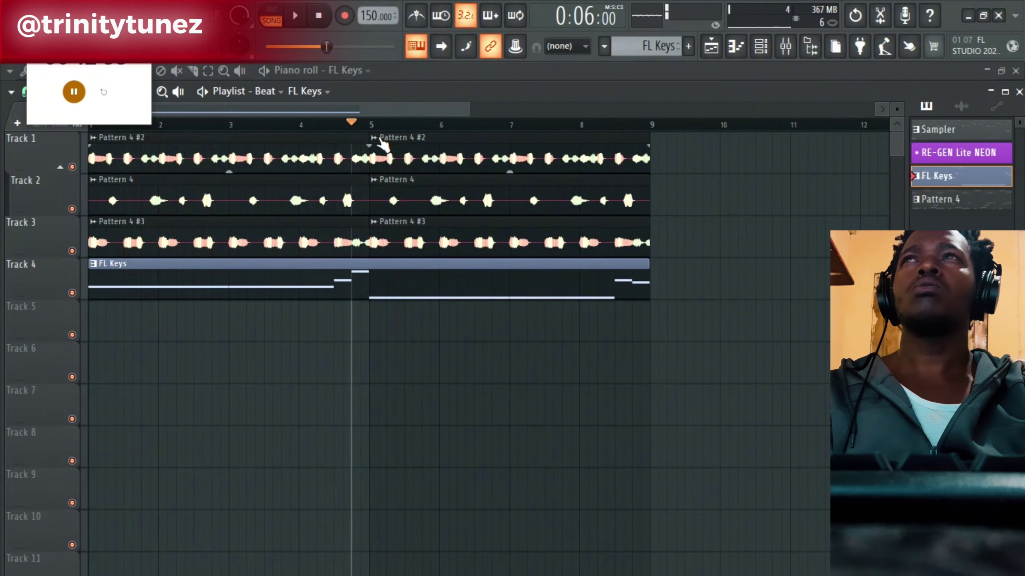
Make the second audio clips, starting at bar 5 on Tracks 1, 2 and 3, unique.
{"action": "right_click", "coordinate": [370, 142]}
{"action": "left_click", "coordinate": [407, 278]}
{"action": "right_click", "coordinate": [373, 181]}
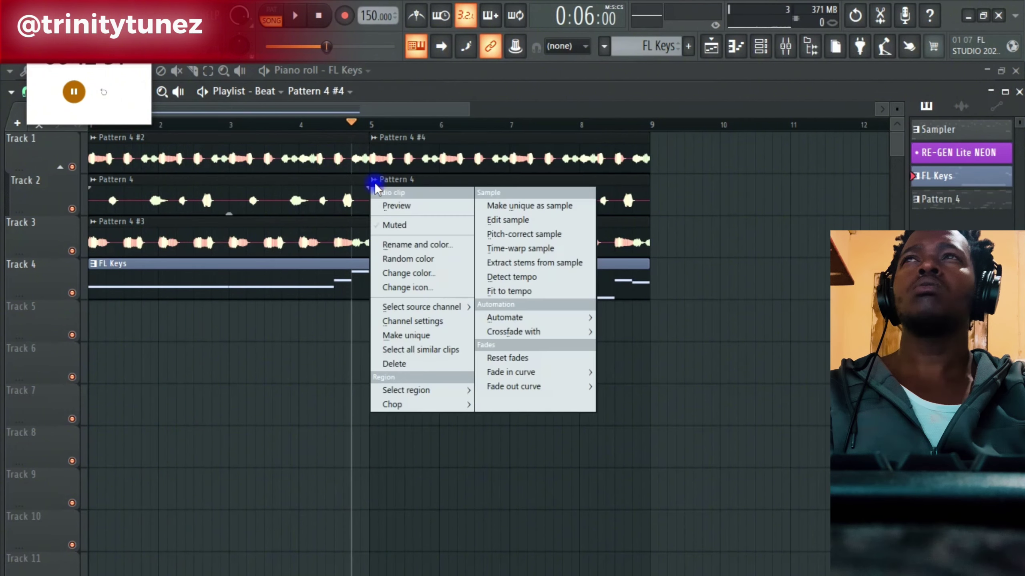
{"action": "left_click", "coordinate": [407, 330]}
{"action": "left_click", "coordinate": [377, 222]}
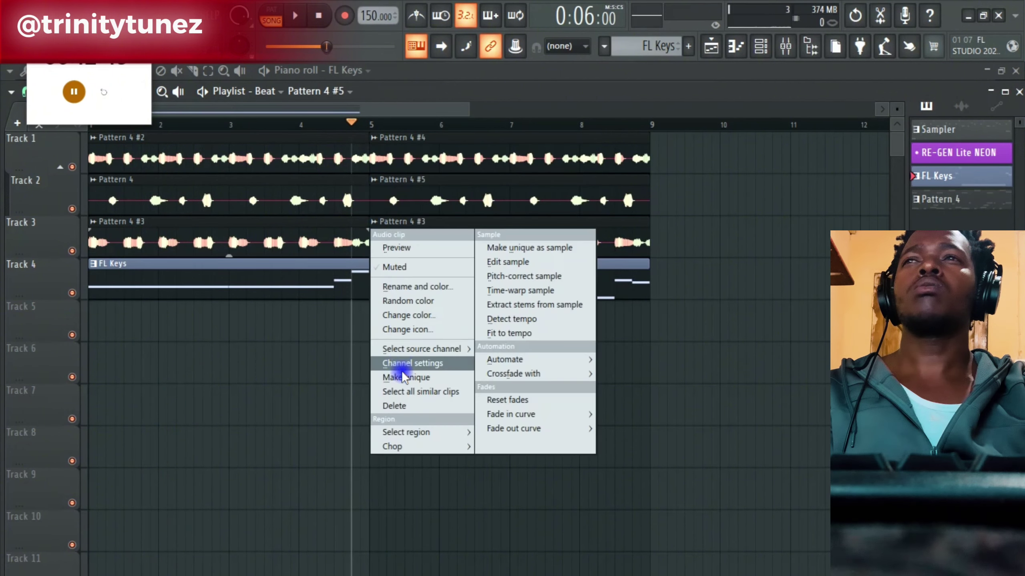
{"action": "left_click", "coordinate": [404, 377]}
Set the time stretching mode of the Pattern 4 #4 and Pattern 4 #5 clips to Stretch and lower their pitch.
{"action": "double_click", "coordinate": [418, 155]}
{"action": "left_click", "coordinate": [416, 212]}
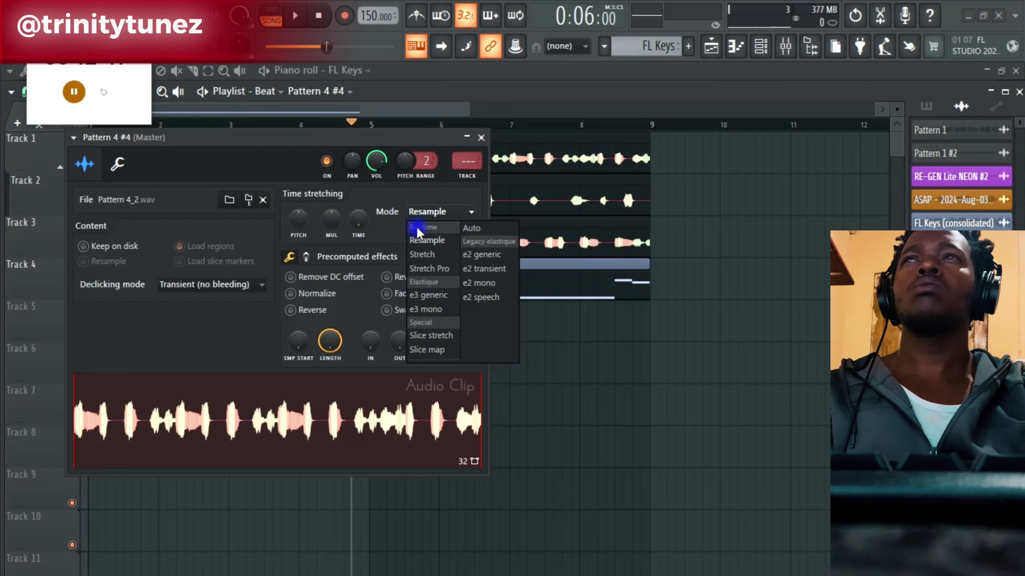
{"action": "left_click", "coordinate": [423, 258]}
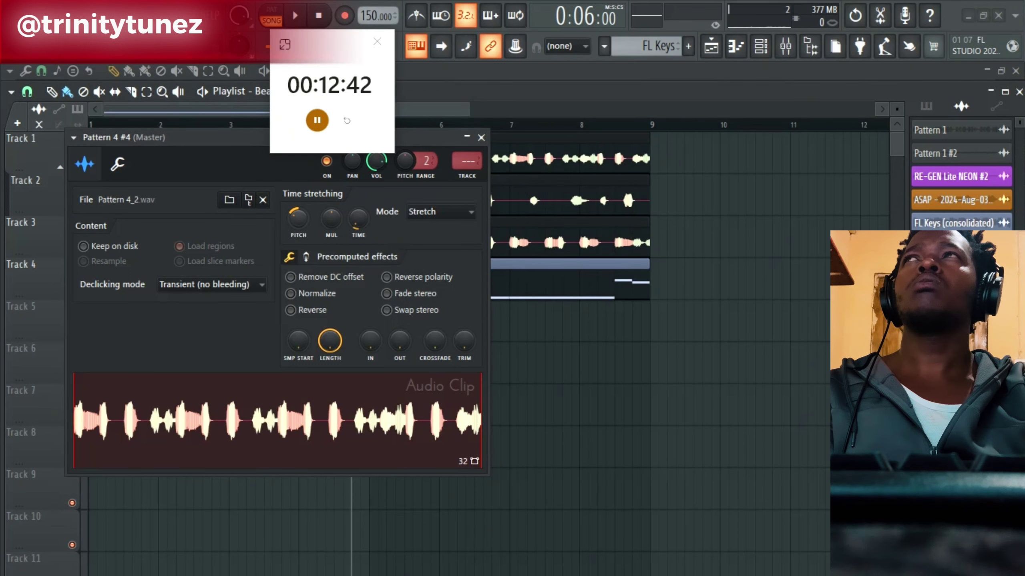
{"action": "double_click", "coordinate": [569, 187]}
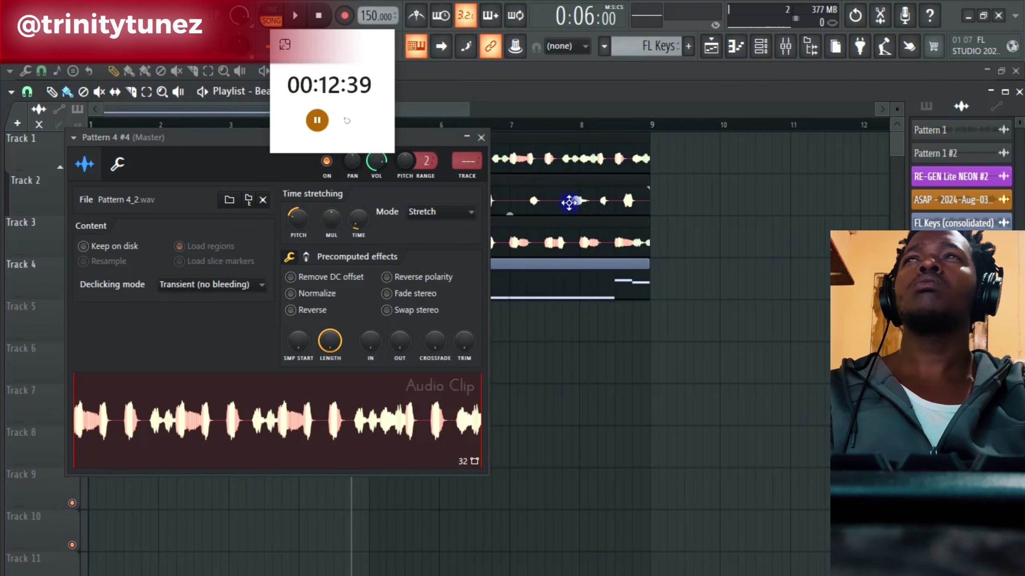
{"action": "left_click", "coordinate": [468, 230]}
{"action": "left_click", "coordinate": [442, 275]}
{"action": "key", "text": "space"}
{"action": "left_click", "coordinate": [501, 157]}
Set the Pattern 4 #6 clip's time stretching mode to Stretch, lower its pitch and close its channel settings.
{"action": "double_click", "coordinate": [343, 225]}
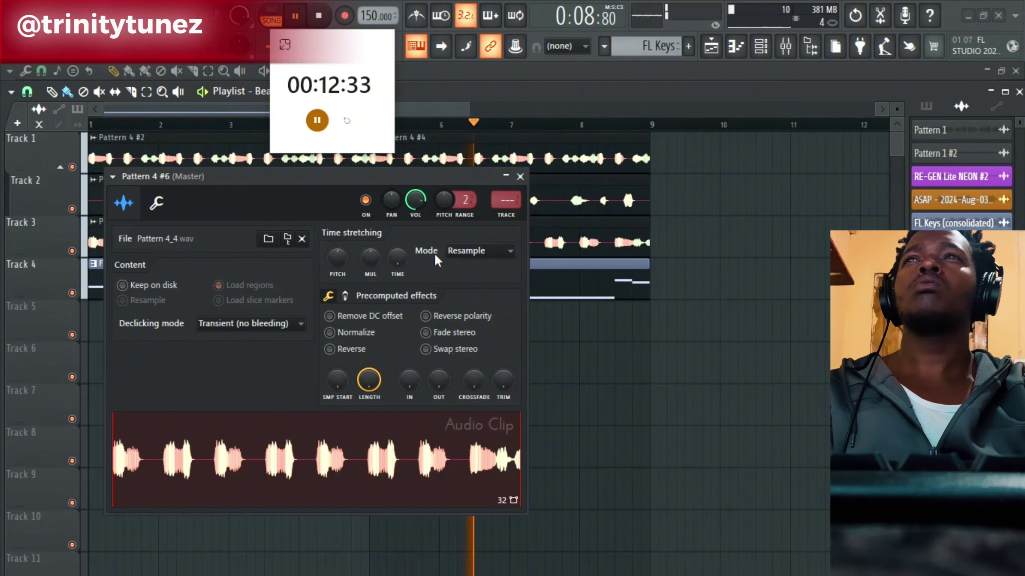
{"action": "left_click", "coordinate": [463, 251]}
{"action": "left_click", "coordinate": [461, 294]}
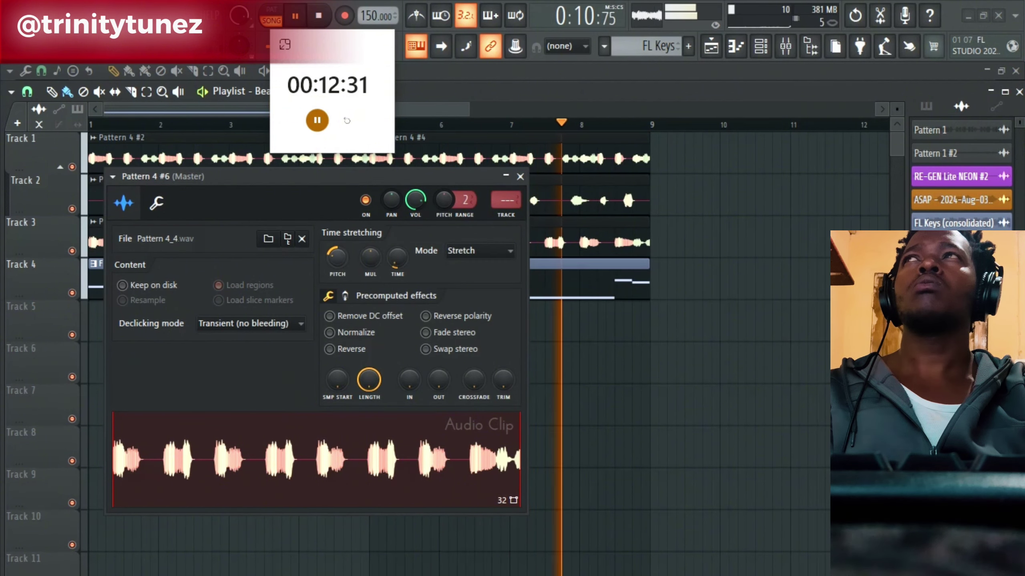
{"action": "left_click", "coordinate": [520, 176]}
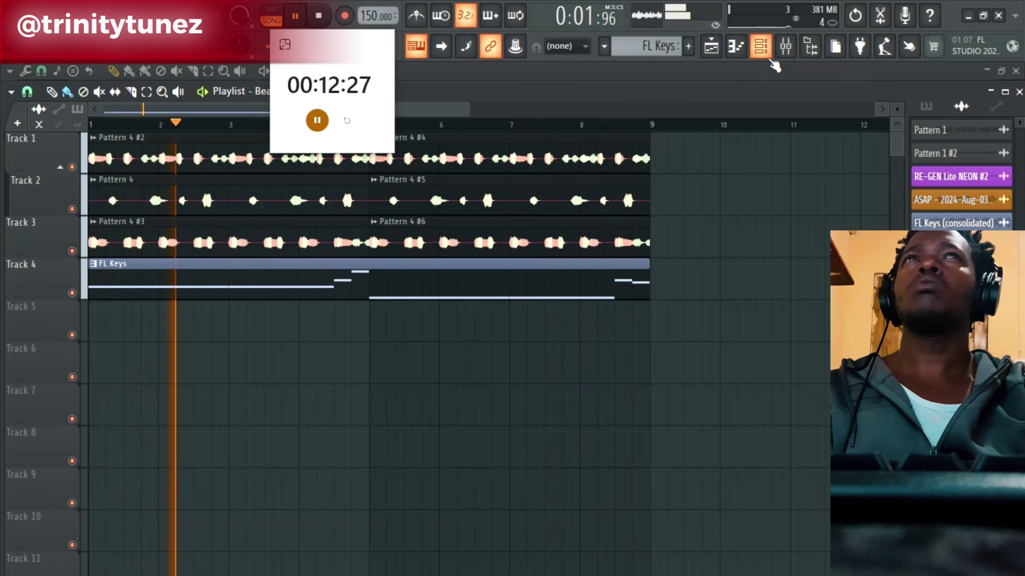
Look through the Unsorted channels in the channel rack while the song plays, and stop playback.
{"action": "left_click", "coordinate": [761, 46]}
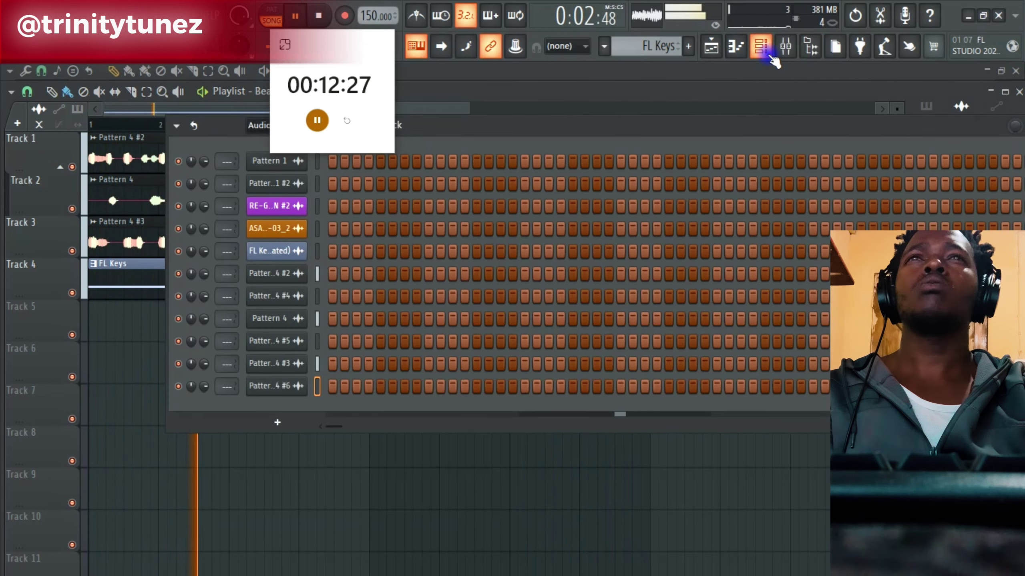
{"action": "left_click", "coordinate": [258, 126]}
{"action": "left_click", "coordinate": [263, 176]}
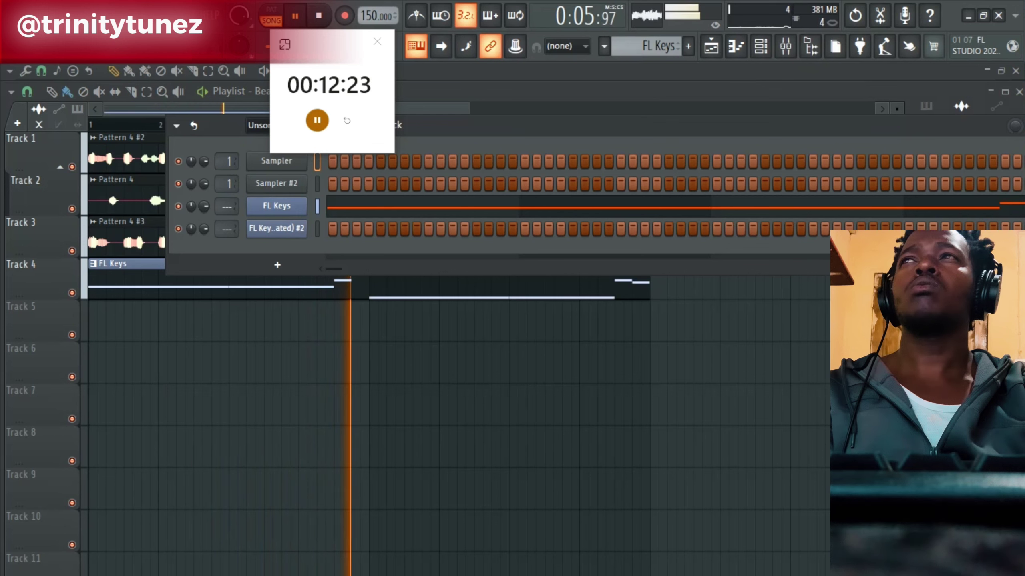
{"action": "right_click", "coordinate": [202, 310]}
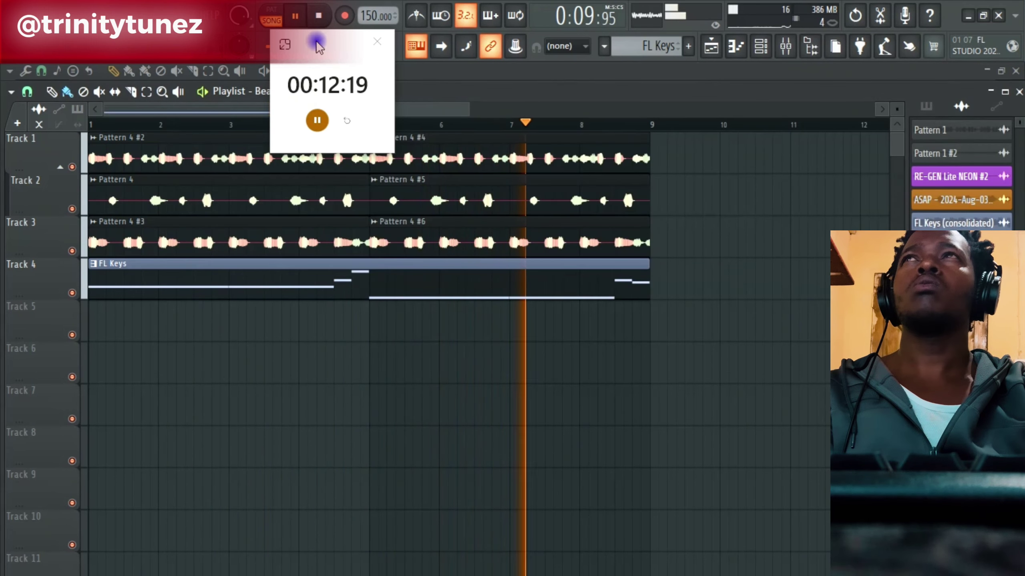
{"action": "left_click", "coordinate": [742, 49]}
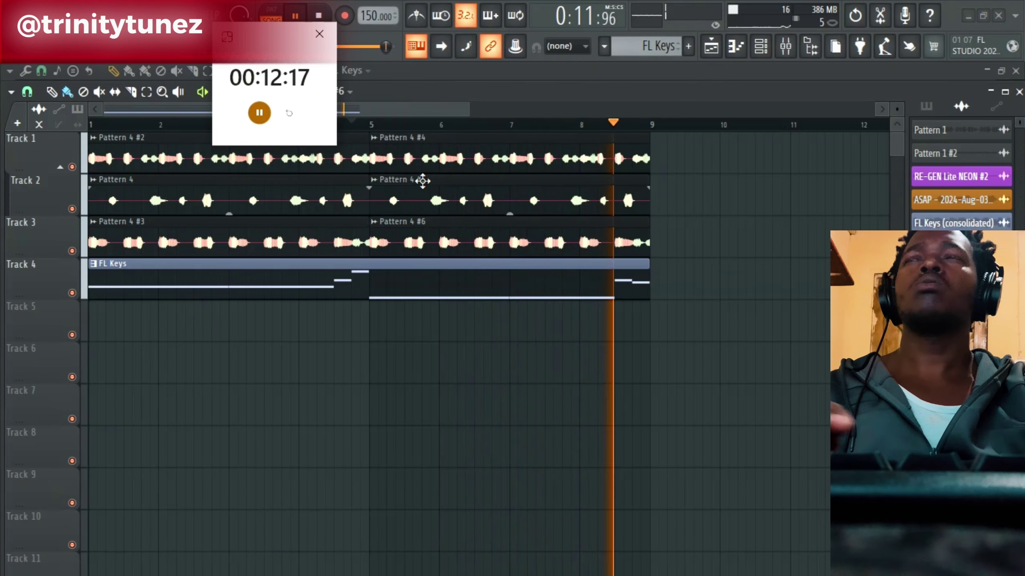
{"action": "left_click", "coordinate": [320, 14]}
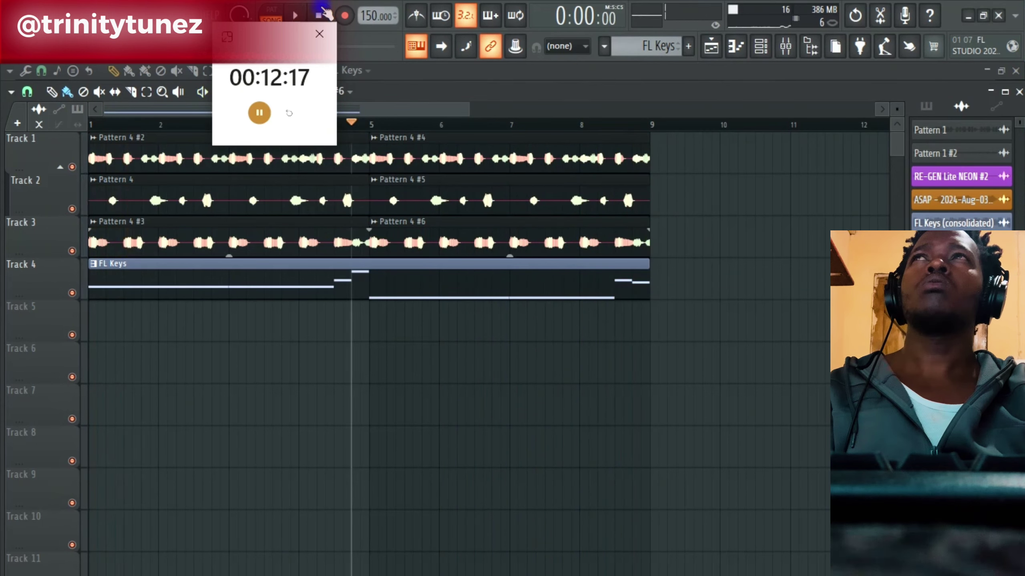
Consolidate each pair of Pattern 4 audio clips, one track at a time, into a single eight-bar clip.
{"action": "left_click_drag", "start_coordinate": [716, 220], "coordinate": [258, 153]}
{"action": "left_click_drag", "start_coordinate": [682, 162], "coordinate": [255, 154]}
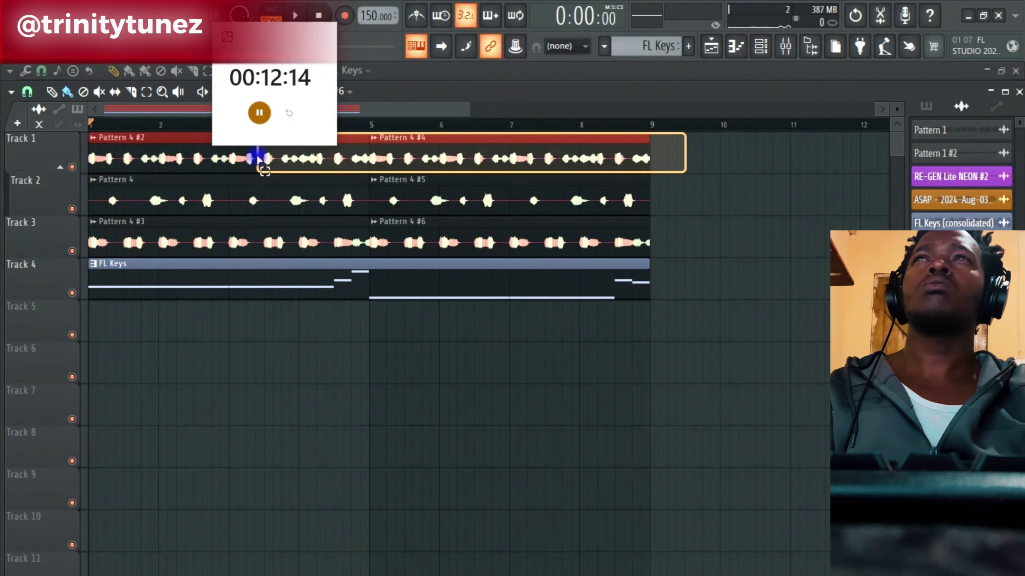
{"action": "key", "text": "ctrl+alt+c"}
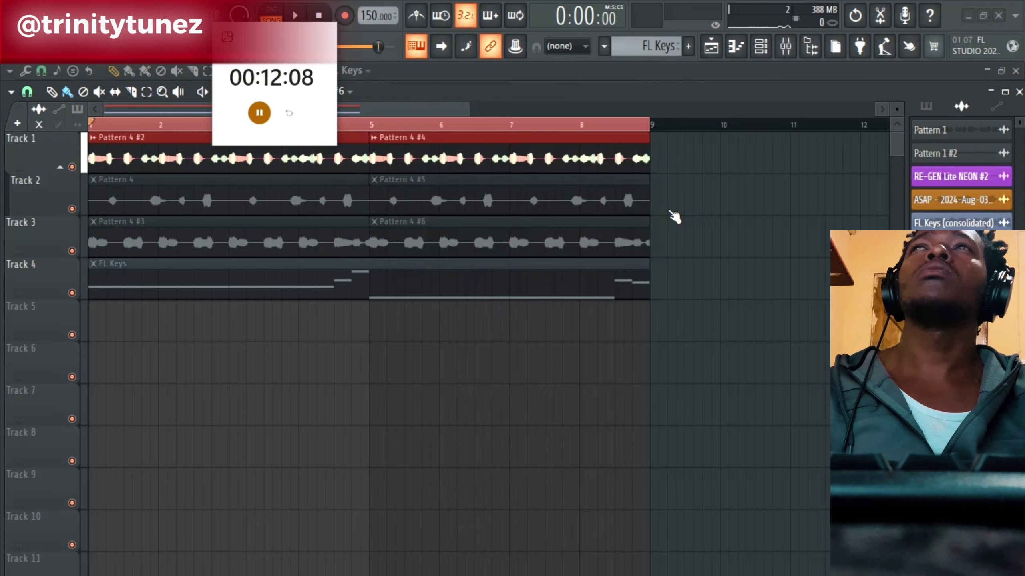
{"action": "left_click_drag", "start_coordinate": [680, 233], "coordinate": [91, 238]}
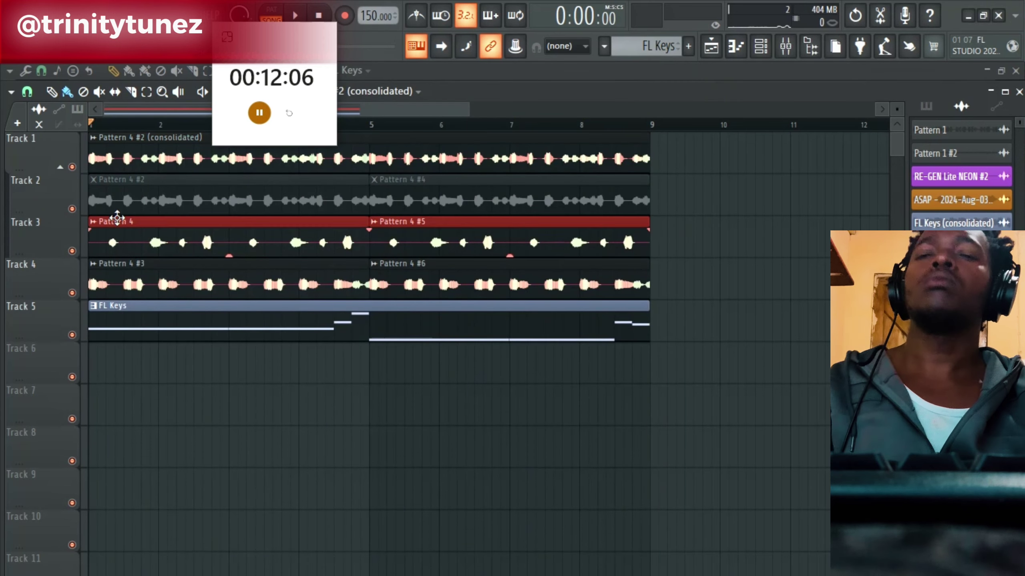
{"action": "key", "text": "ctrl+alt+c"}
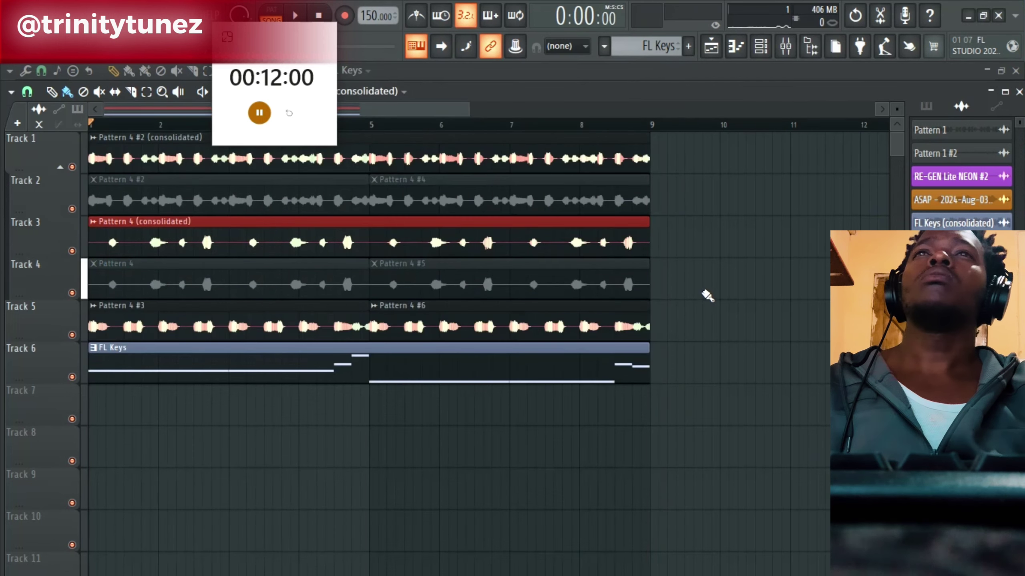
{"action": "left_click_drag", "start_coordinate": [686, 316], "coordinate": [172, 319]}
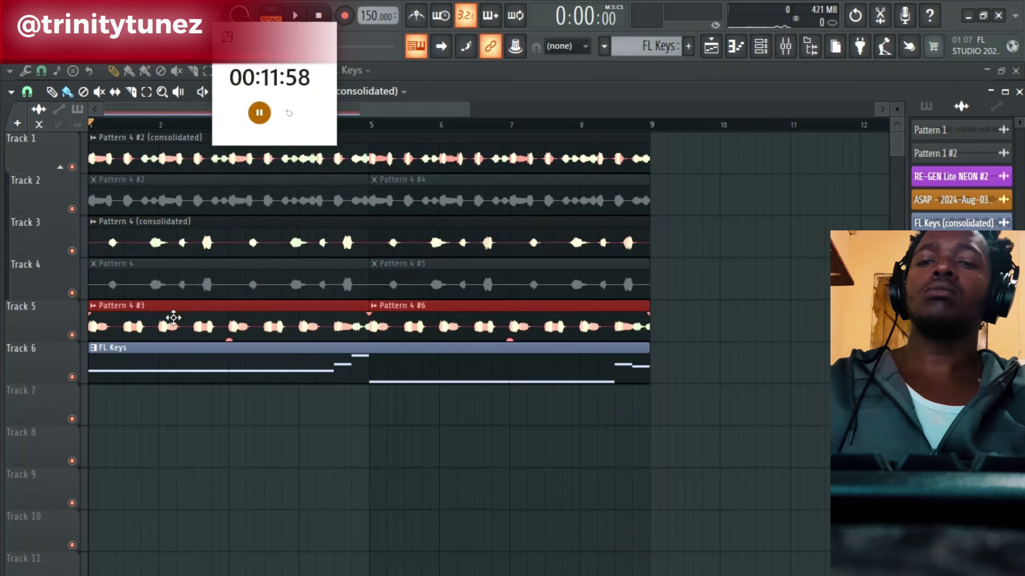
{"action": "key", "text": "ctrl+alt+c"}
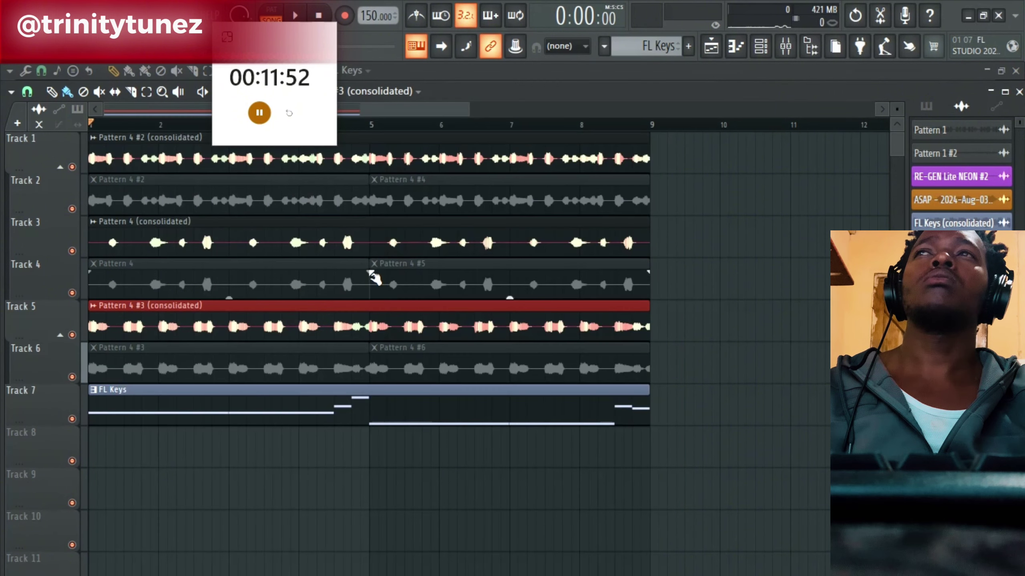
Delete the muted source clips left on Tracks 2, 4 and 6 of the playlist.
{"action": "left_click", "coordinate": [508, 267]}
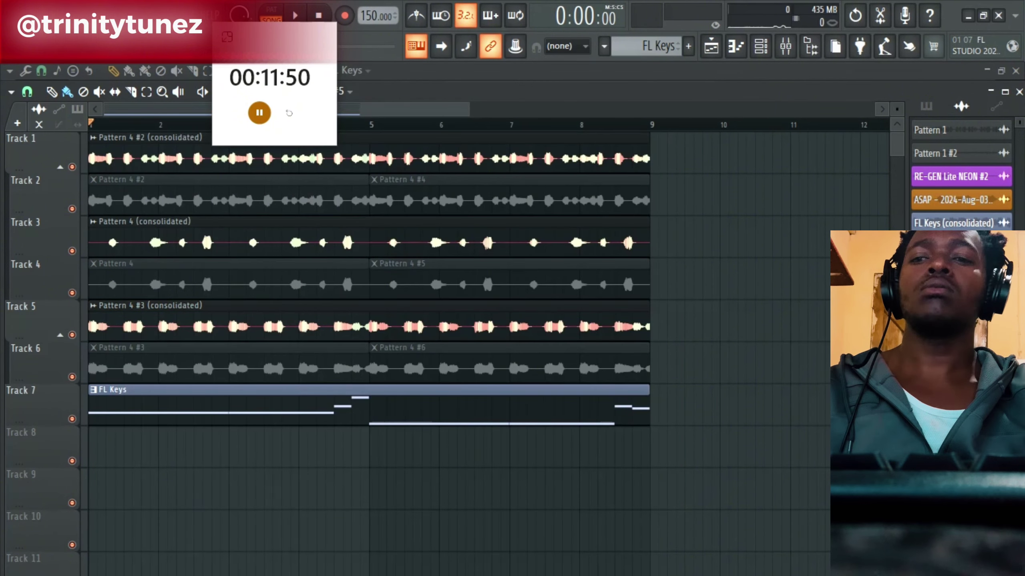
{"action": "right_click", "coordinate": [507, 269]}
{"action": "right_click", "coordinate": [505, 198]}
{"action": "left_click", "coordinate": [336, 293]}
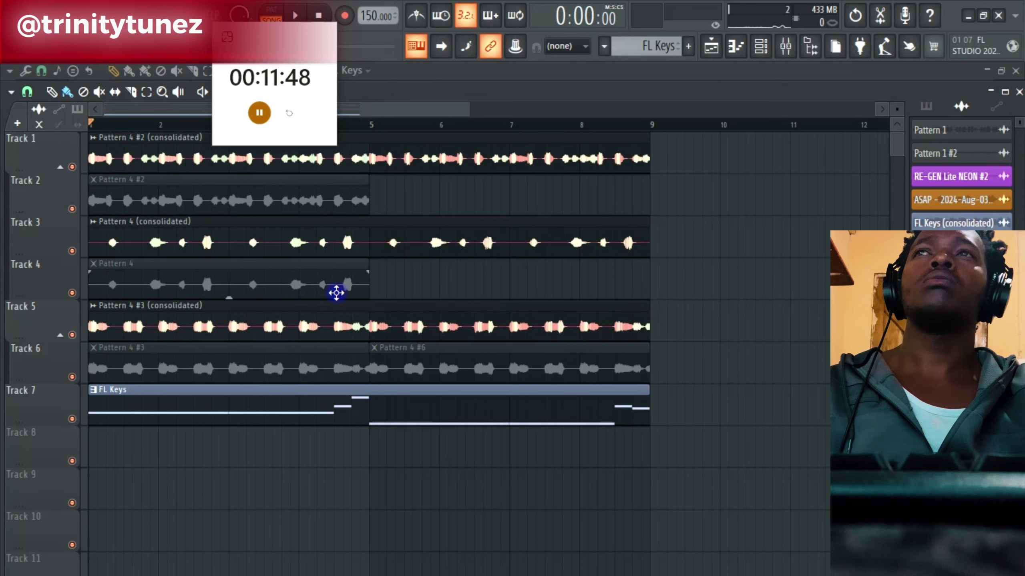
{"action": "right_click", "coordinate": [317, 279]}
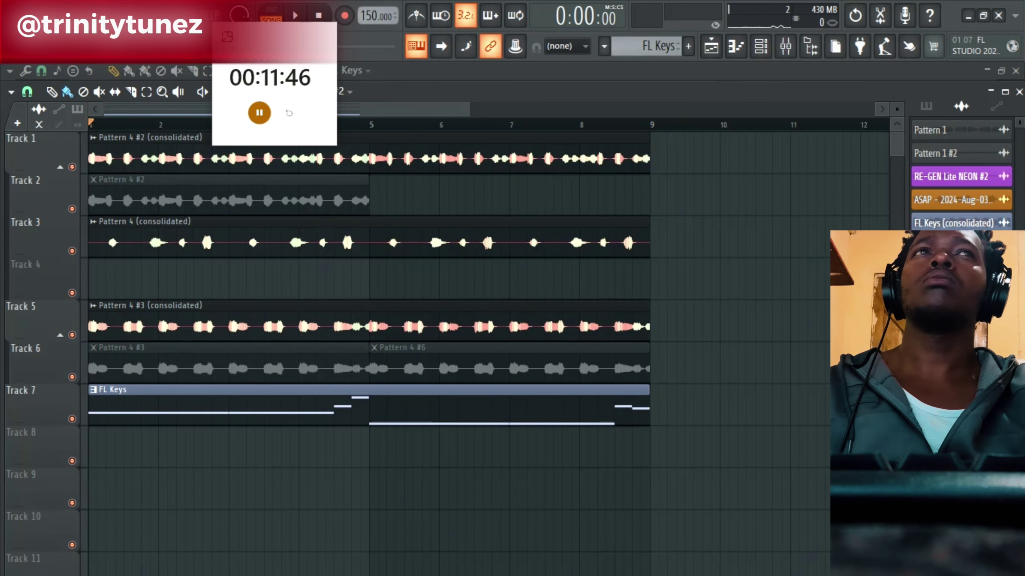
{"action": "right_click", "coordinate": [283, 200]}
{"action": "right_click", "coordinate": [391, 367]}
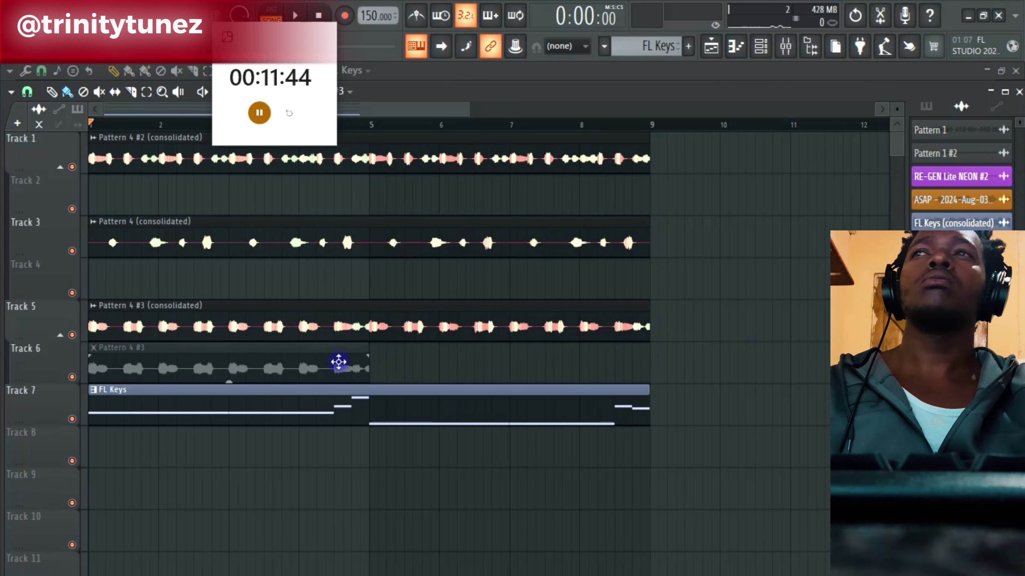
{"action": "right_click", "coordinate": [341, 364]}
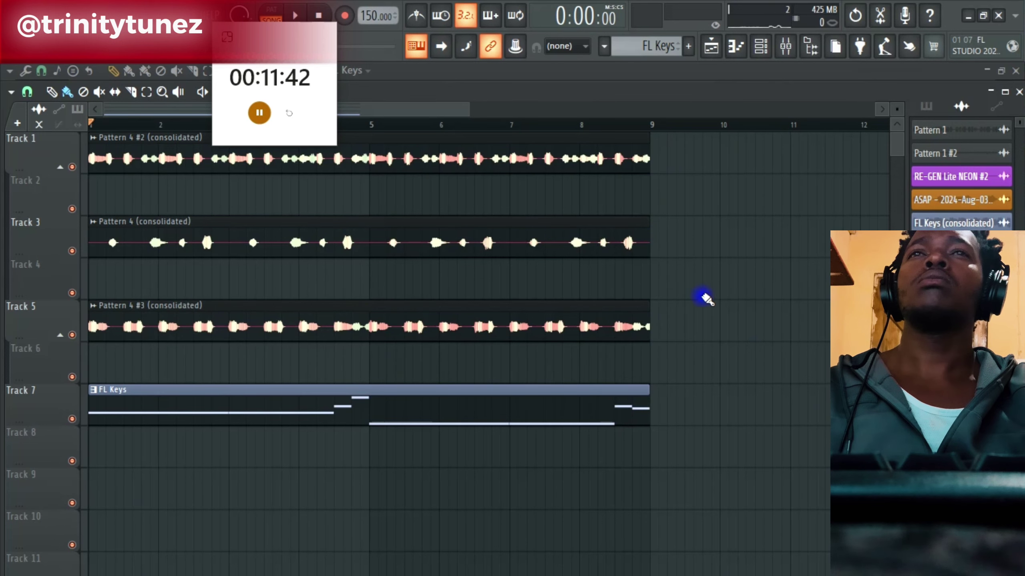
Move the lower playlist clips up so the three consolidated clips and FL Keys occupy Tracks 1 to 4 consecutively.
{"action": "left_click_drag", "start_coordinate": [703, 296], "coordinate": [327, 426]}
{"action": "key", "text": "shift+Up"}
{"action": "left_click_drag", "start_coordinate": [694, 364], "coordinate": [436, 384]}
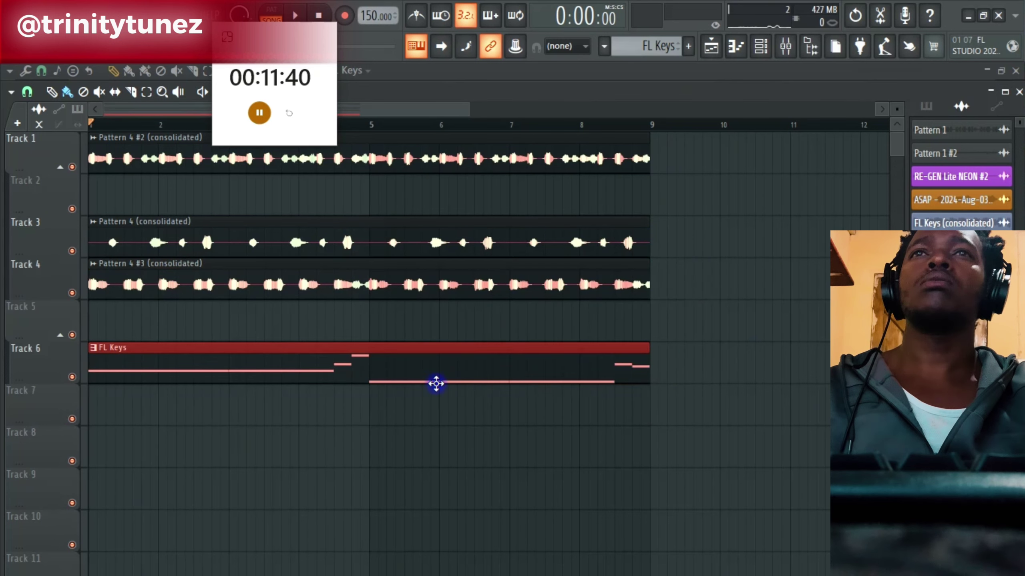
{"action": "key", "text": "shift+Up"}
{"action": "left_click_drag", "start_coordinate": [590, 339], "coordinate": [393, 172]}
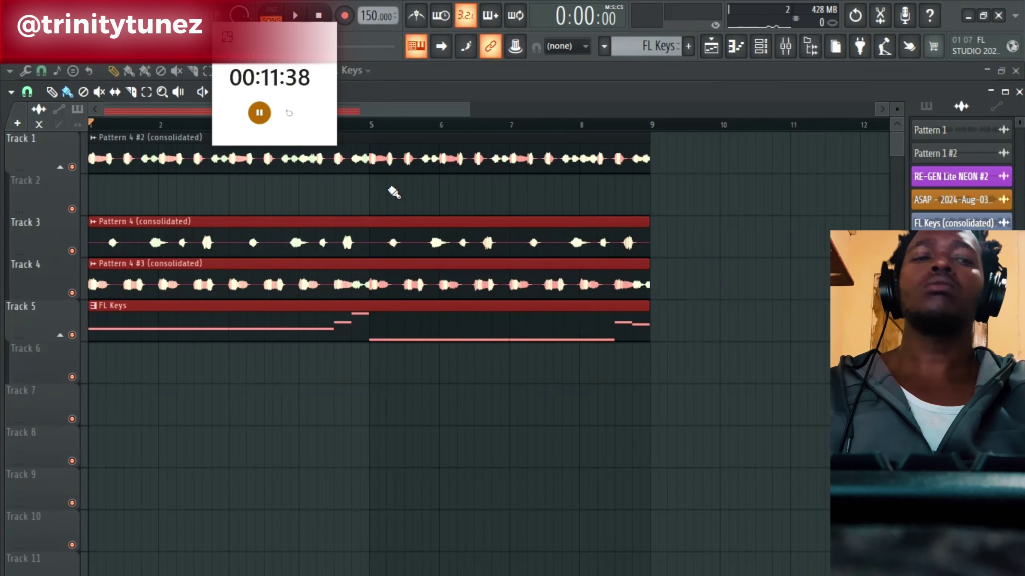
{"action": "key", "text": "shift+Up"}
{"action": "left_click", "coordinate": [432, 155]}
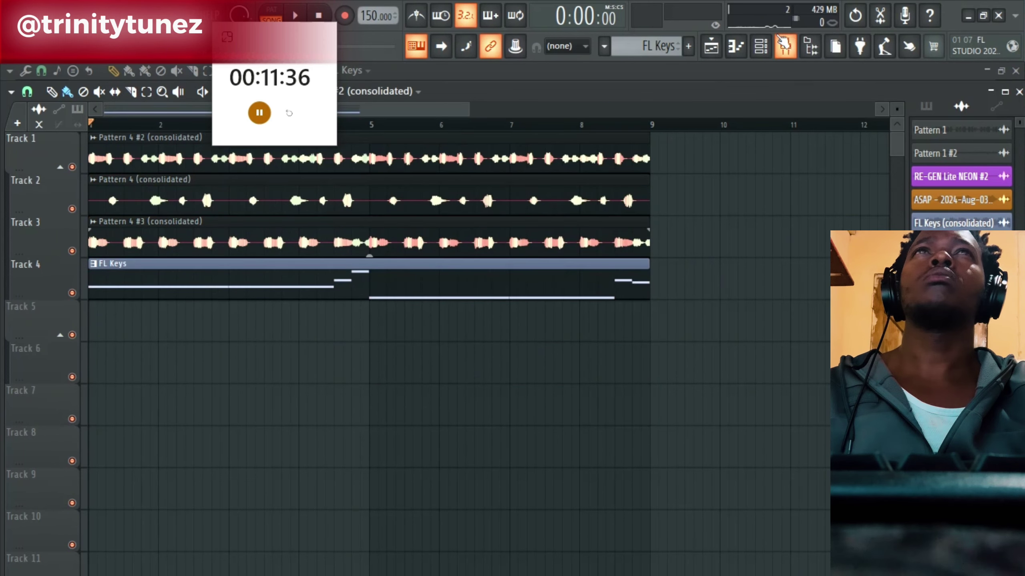
Give the three selected consolidated Pattern 4 channels their own distinct colors in the channel rack.
{"action": "left_click", "coordinate": [785, 44]}
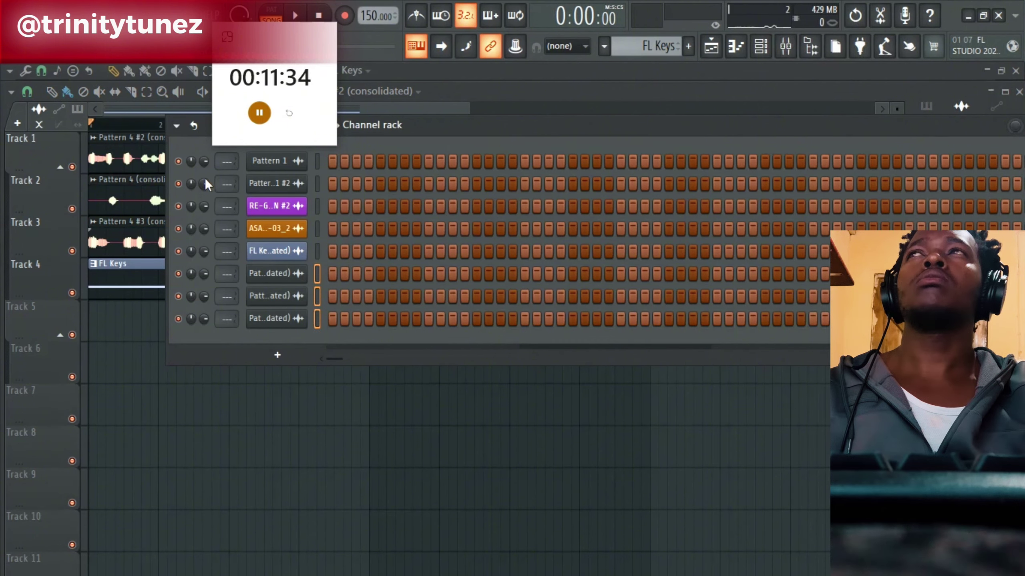
{"action": "left_click", "coordinate": [176, 126]}
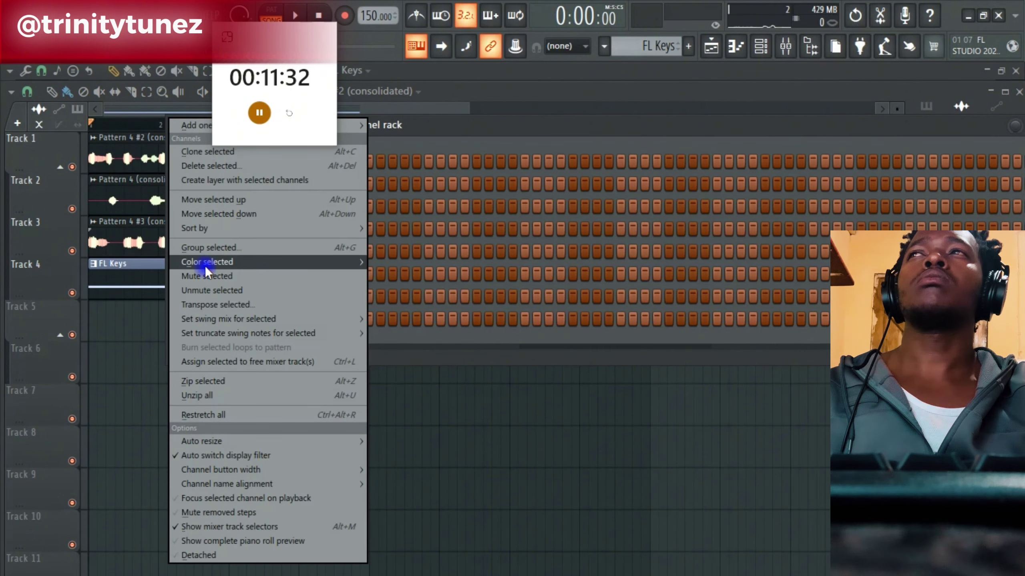
{"action": "mouse_move", "coordinate": [207, 267]}
{"action": "left_click", "coordinate": [409, 266]}
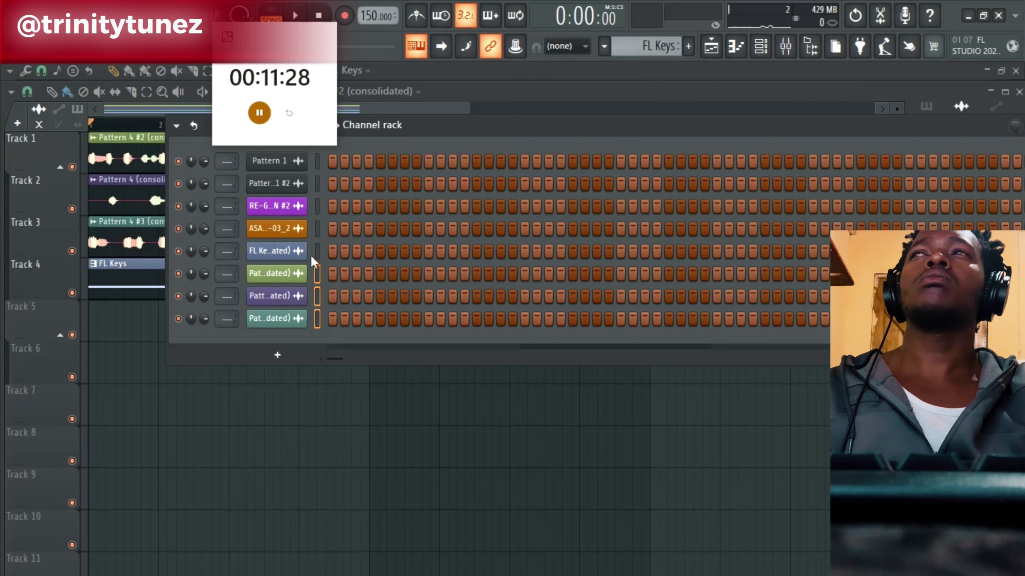
Assign the three consolidated channels to mixer tracks from Insert 2 onward, lower Pattern 4 #2 to -6.9 dB and adjust its stereo separation.
{"action": "left_click", "coordinate": [786, 48]}
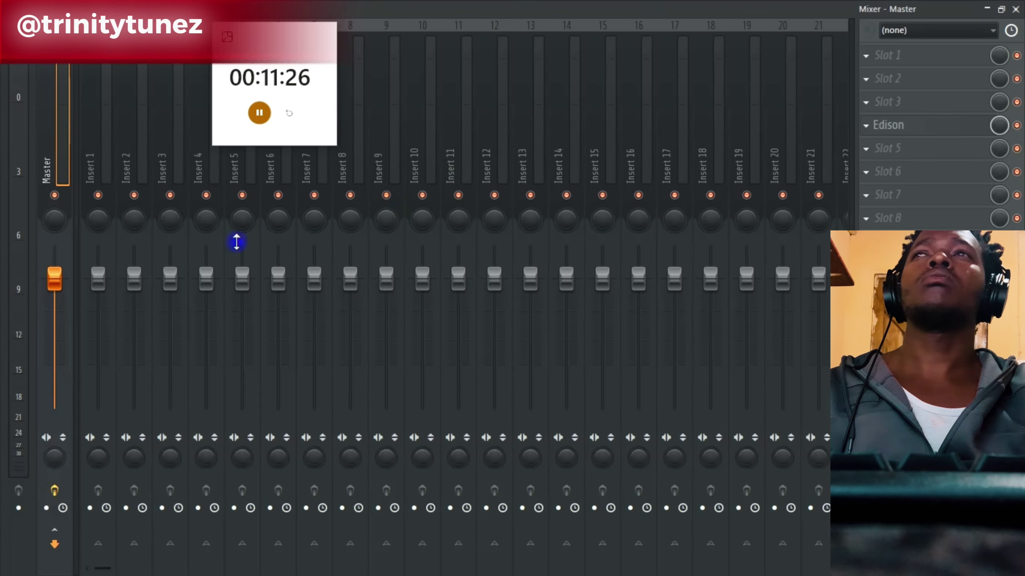
{"action": "left_click", "coordinate": [137, 142]}
{"action": "key", "text": "ctrl+l"}
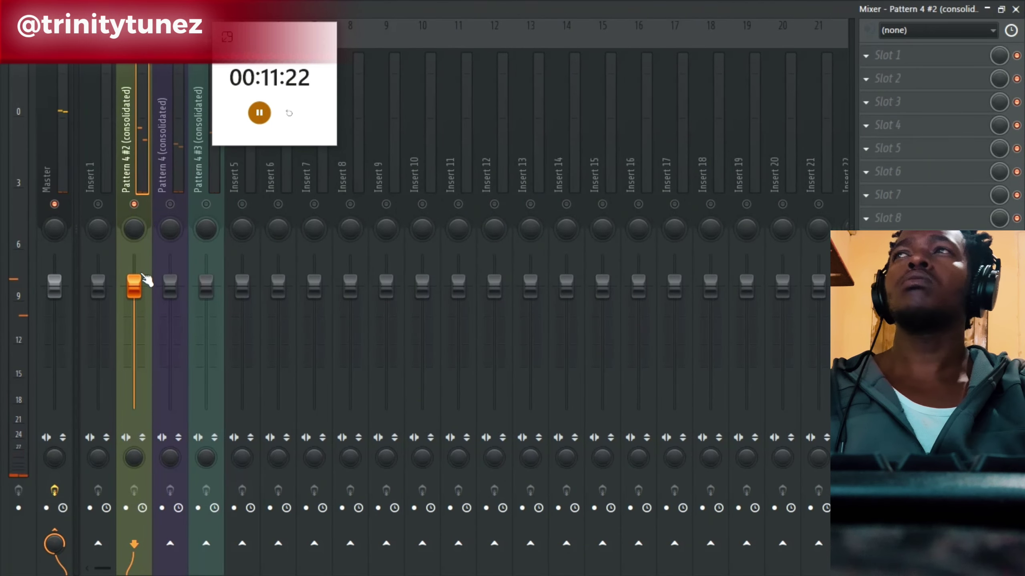
{"action": "left_click_drag", "start_coordinate": [134, 311], "coordinate": [135, 322]}
{"action": "left_click_drag", "start_coordinate": [134, 458], "coordinate": [135, 468]}
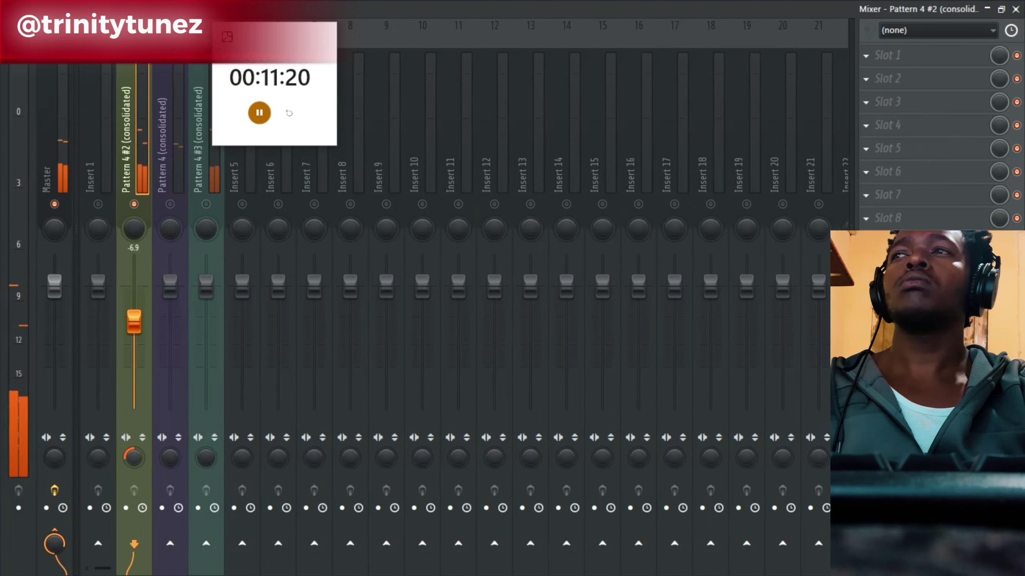
Load Fruity Parametric EQ 2 in slot 6 of the Pattern 4 #2 mixer track and cut its low end with band 1.
{"action": "left_click", "coordinate": [852, 187]}
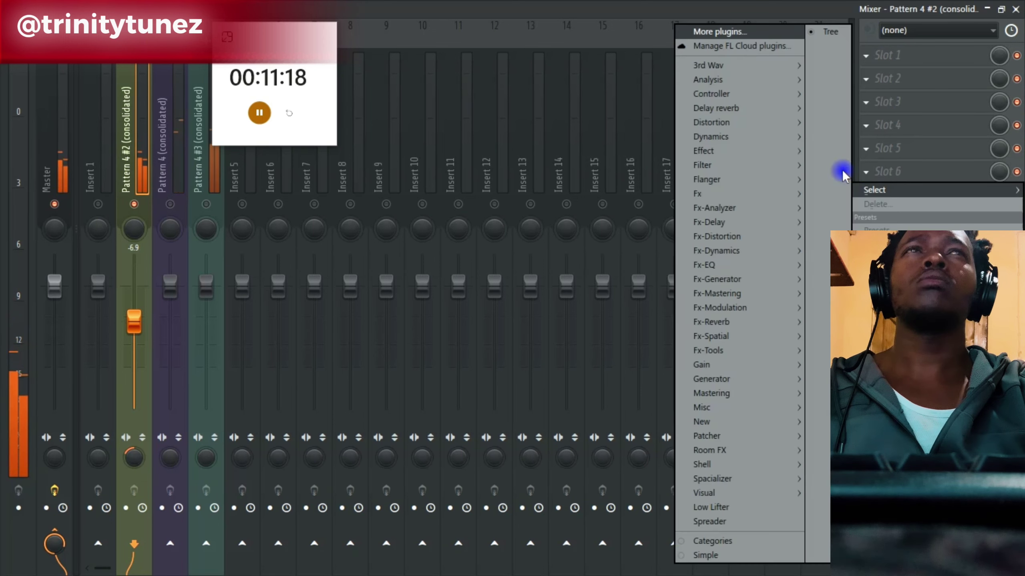
{"action": "mouse_move", "coordinate": [798, 165]}
{"action": "left_click", "coordinate": [633, 234]}
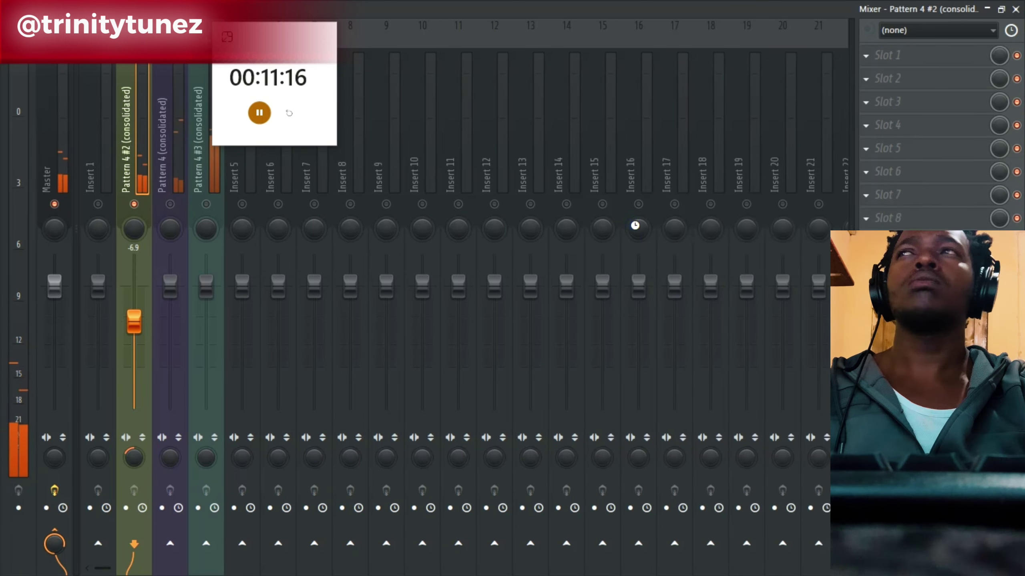
{"action": "left_click_drag", "start_coordinate": [140, 265], "coordinate": [129, 334]}
{"action": "left_click", "coordinate": [588, 138]}
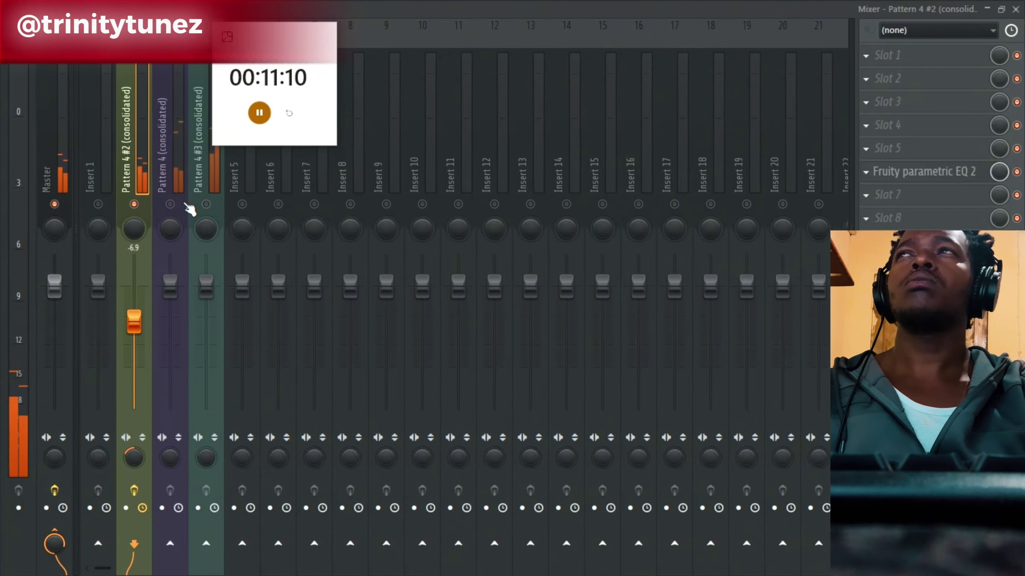
Mute the FL Keys track in the playlist and return to the mixer while the song plays.
{"action": "left_click", "coordinate": [1016, 9]}
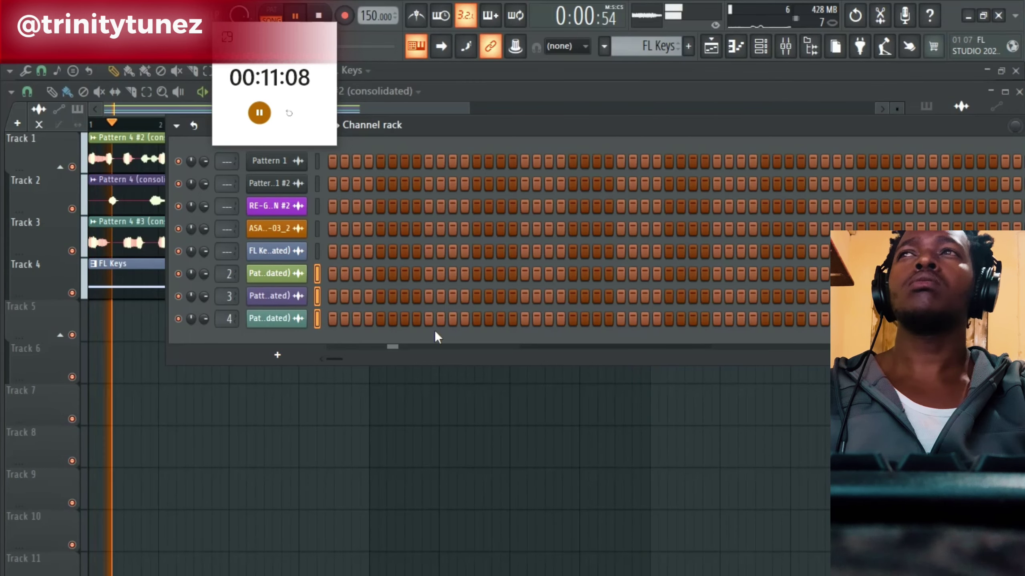
{"action": "left_click", "coordinate": [1016, 125]}
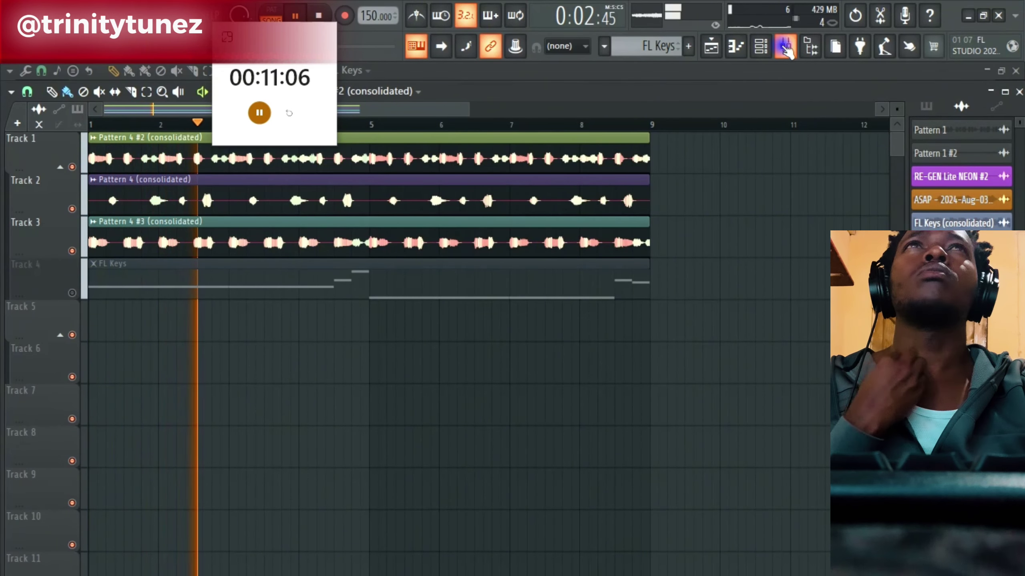
{"action": "left_click", "coordinate": [786, 47]}
Enable Pattern 4 alongside Pattern 4 #2 in the mixer, setting them to -8.6 dB panned left and -3.1 dB respectively.
{"action": "right_click", "coordinate": [171, 206]}
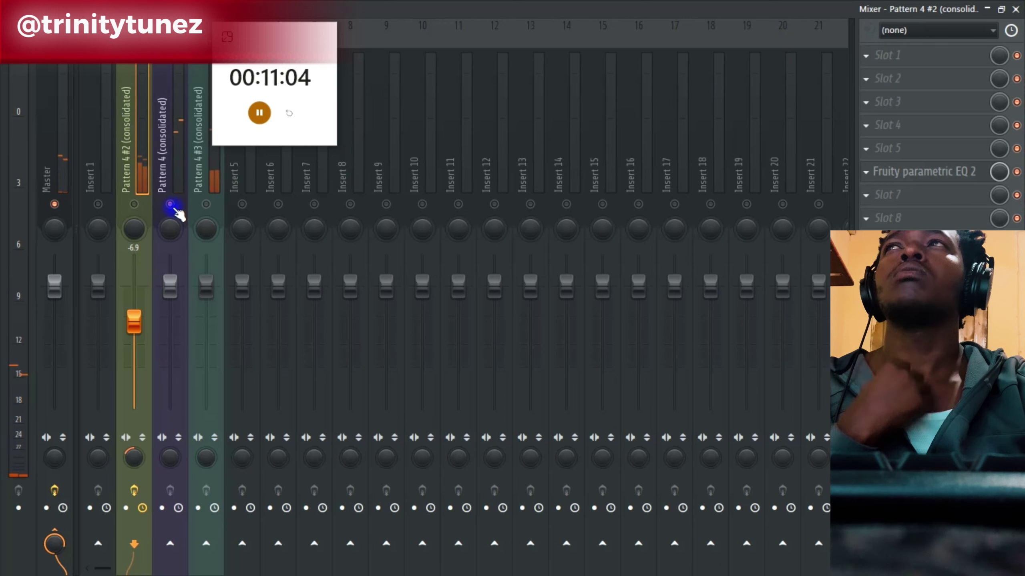
{"action": "left_click", "coordinate": [173, 165]}
{"action": "left_click", "coordinate": [139, 205]}
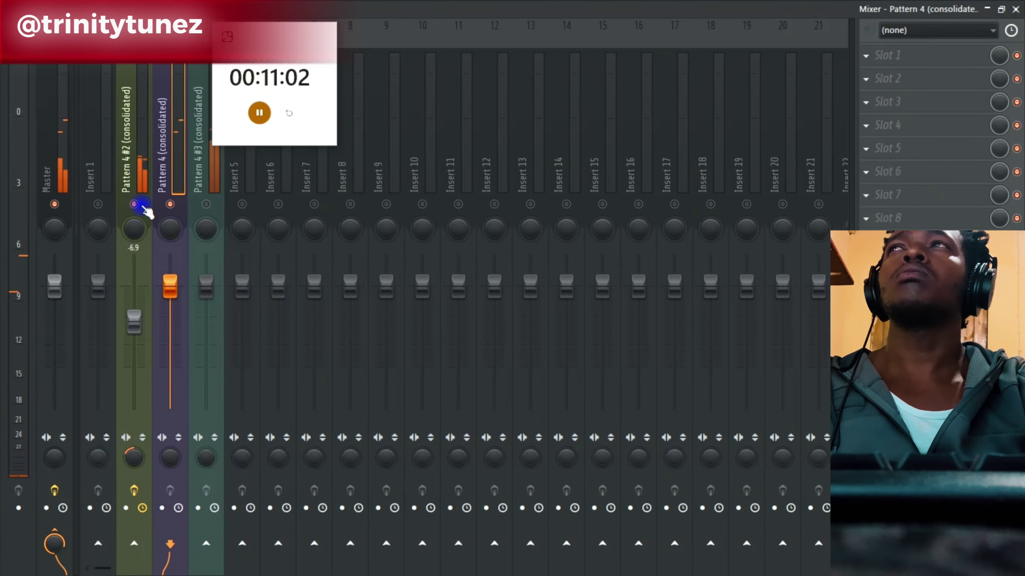
{"action": "left_click_drag", "start_coordinate": [171, 265], "coordinate": [171, 279]}
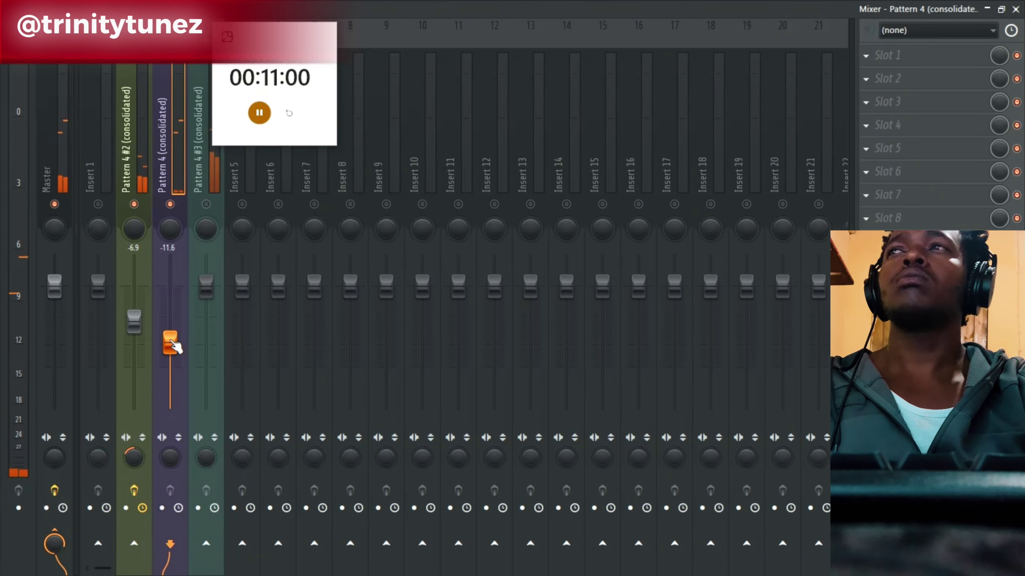
{"action": "left_click_drag", "start_coordinate": [134, 322], "coordinate": [170, 328]}
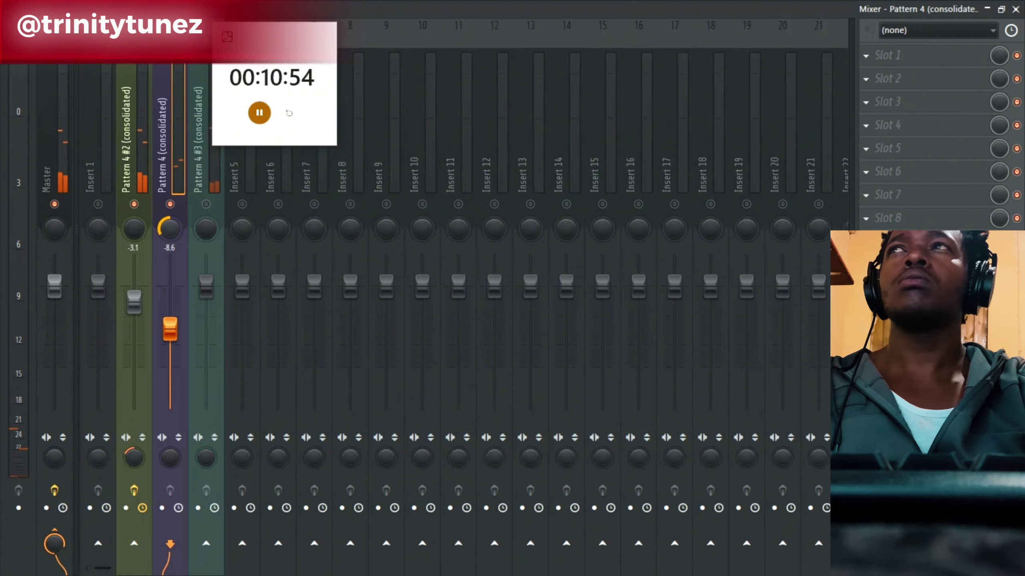
Load Fruity Parametric EQ 2 in slot 4 of the Pattern 4 mixer track and cut its low end with bands 1 and 2.
{"action": "left_click", "coordinate": [898, 145]}
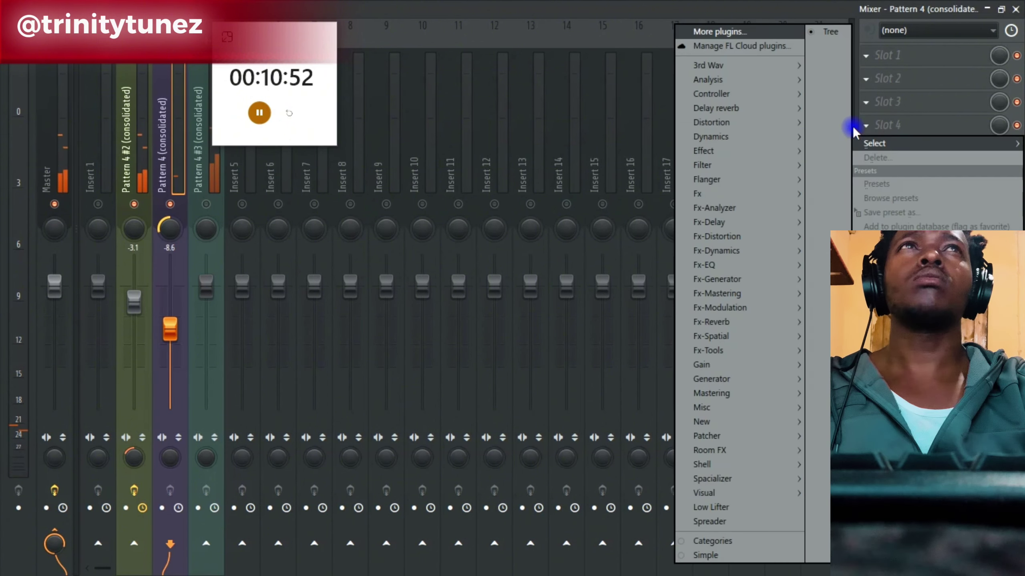
{"action": "mouse_move", "coordinate": [711, 164]}
{"action": "left_click", "coordinate": [634, 241]}
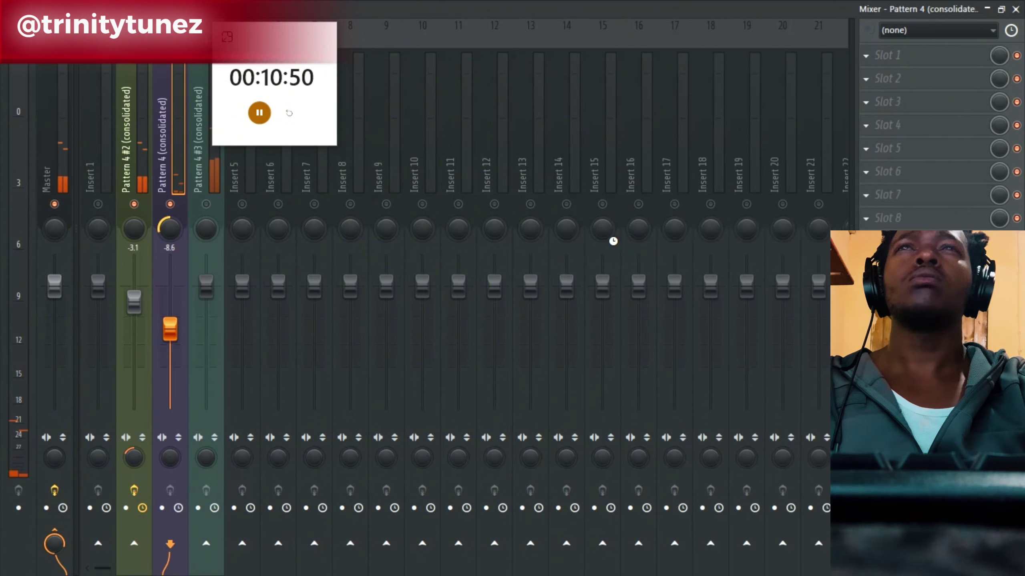
{"action": "left_click_drag", "start_coordinate": [136, 264], "coordinate": [172, 350]}
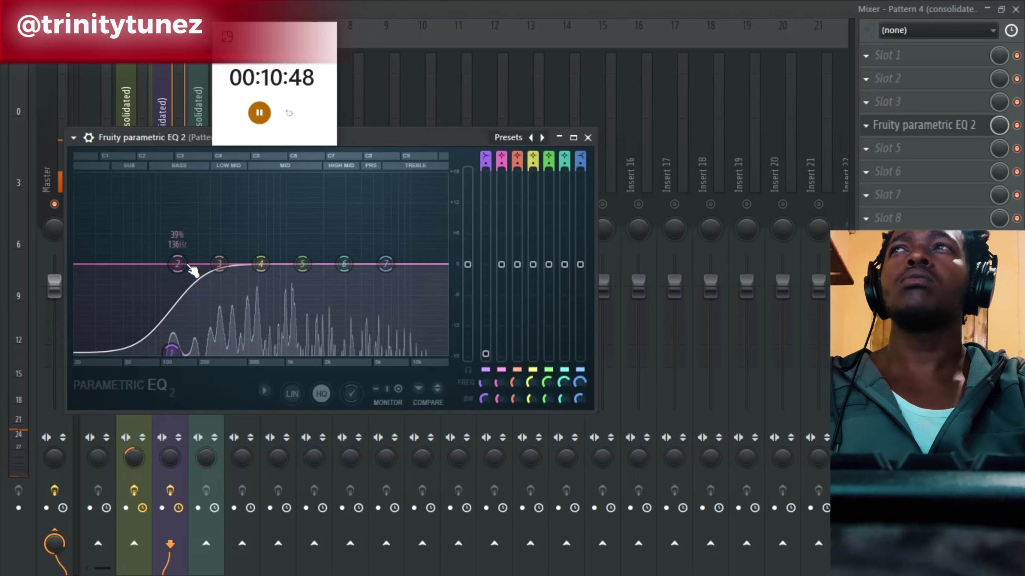
{"action": "left_click_drag", "start_coordinate": [178, 264], "coordinate": [140, 327]}
{"action": "left_click", "coordinate": [587, 137]}
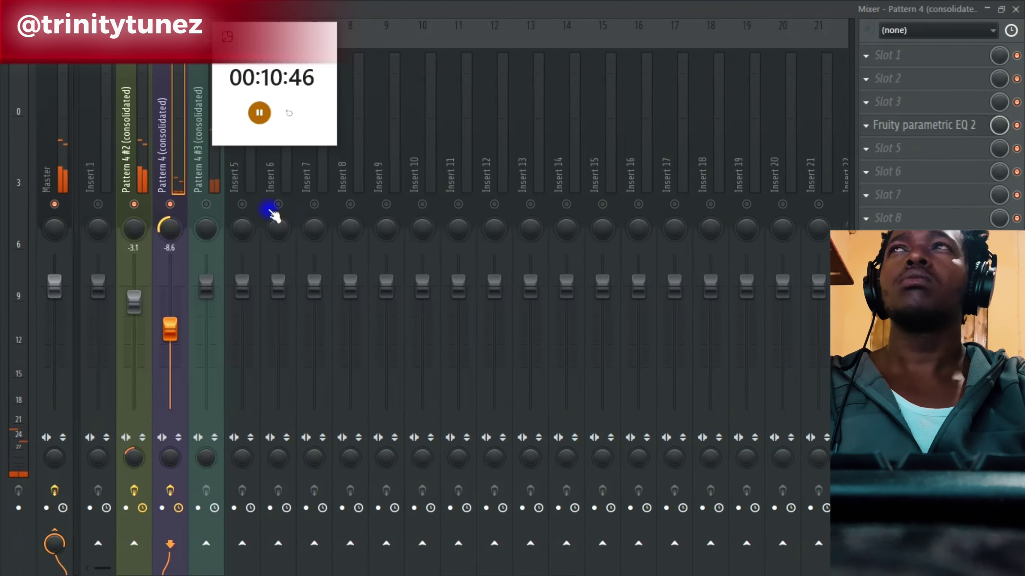
Set Pattern 4 #3 to -4.3 dB panned right, and cut its low end with Fruity Parametric EQ 2 in slot 6.
{"action": "left_click_drag", "start_coordinate": [210, 293], "coordinate": [210, 312]}
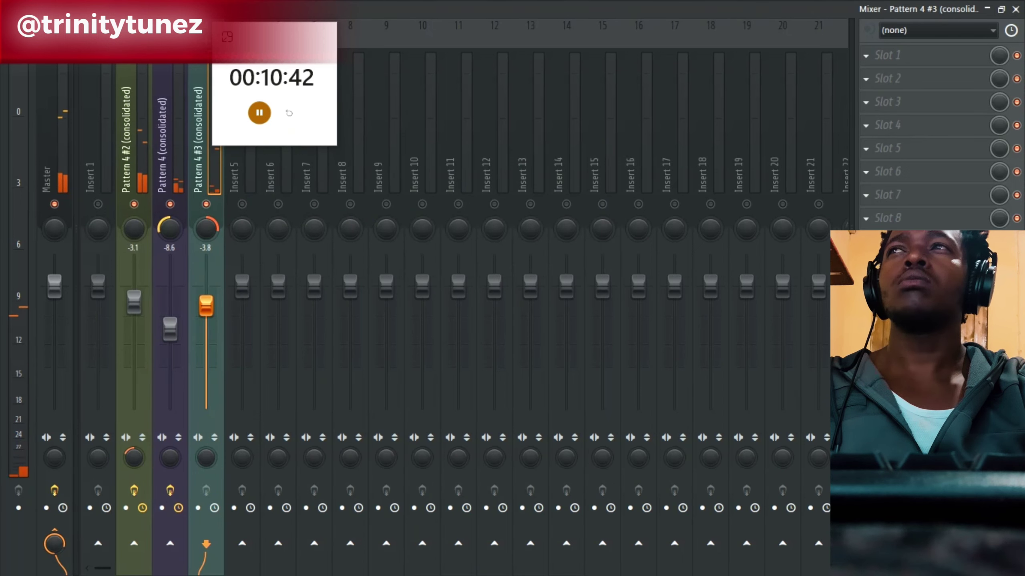
{"action": "left_click", "coordinate": [887, 186]}
{"action": "mouse_move", "coordinate": [744, 165]}
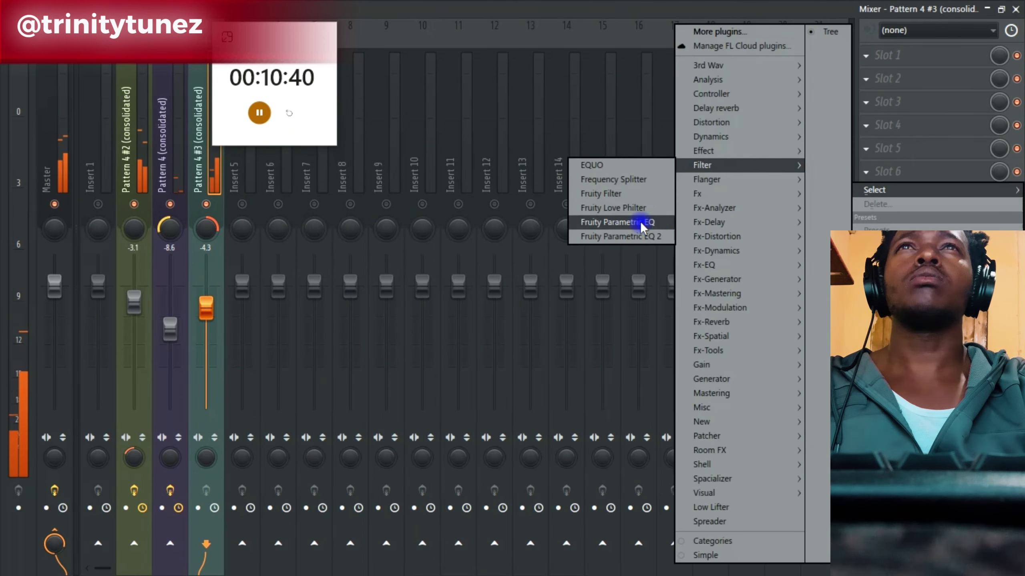
{"action": "left_click", "coordinate": [623, 238]}
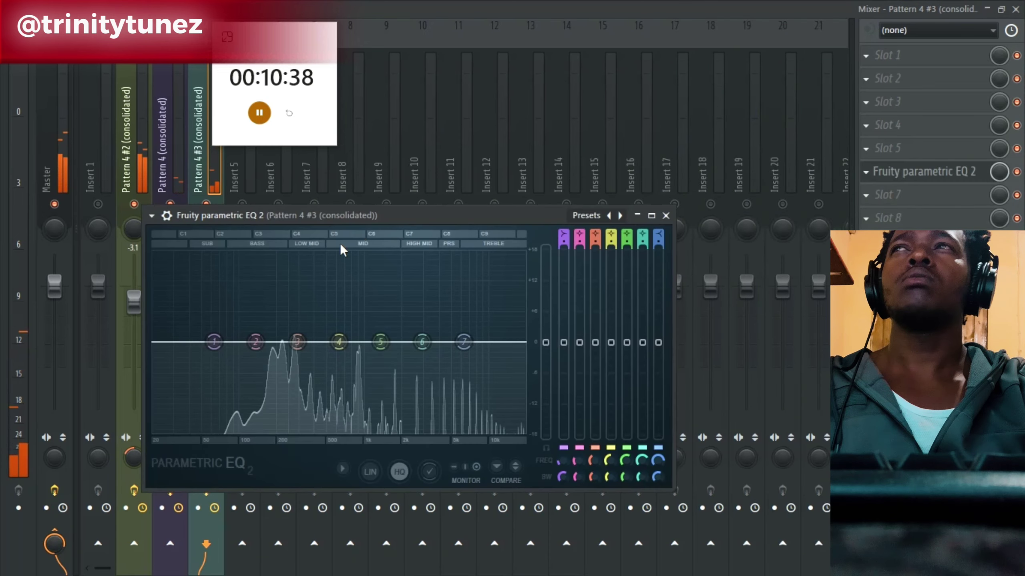
{"action": "left_click_drag", "start_coordinate": [214, 343], "coordinate": [241, 425]}
{"action": "left_click_drag", "start_coordinate": [256, 344], "coordinate": [220, 431]}
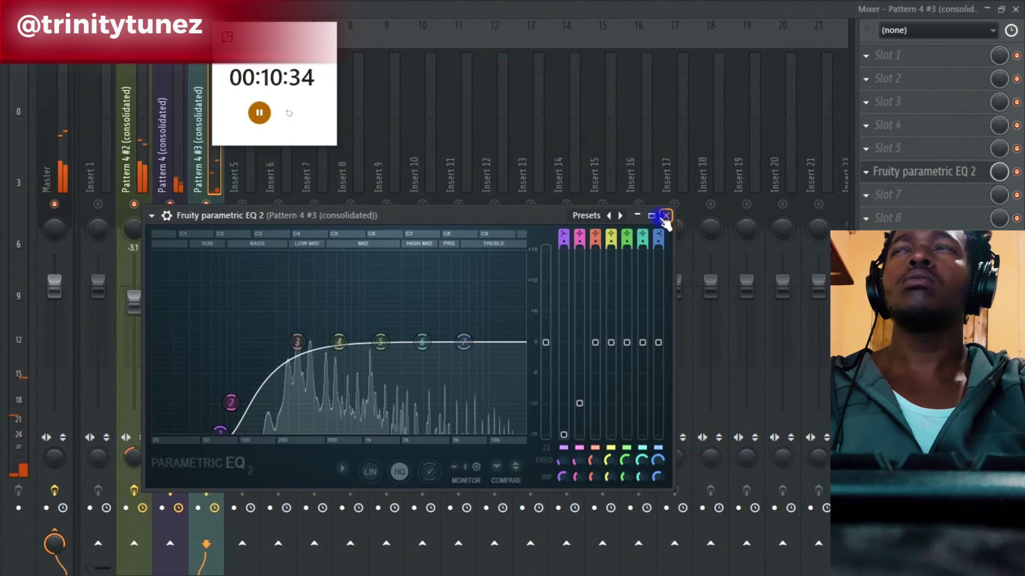
{"action": "left_click", "coordinate": [666, 215]}
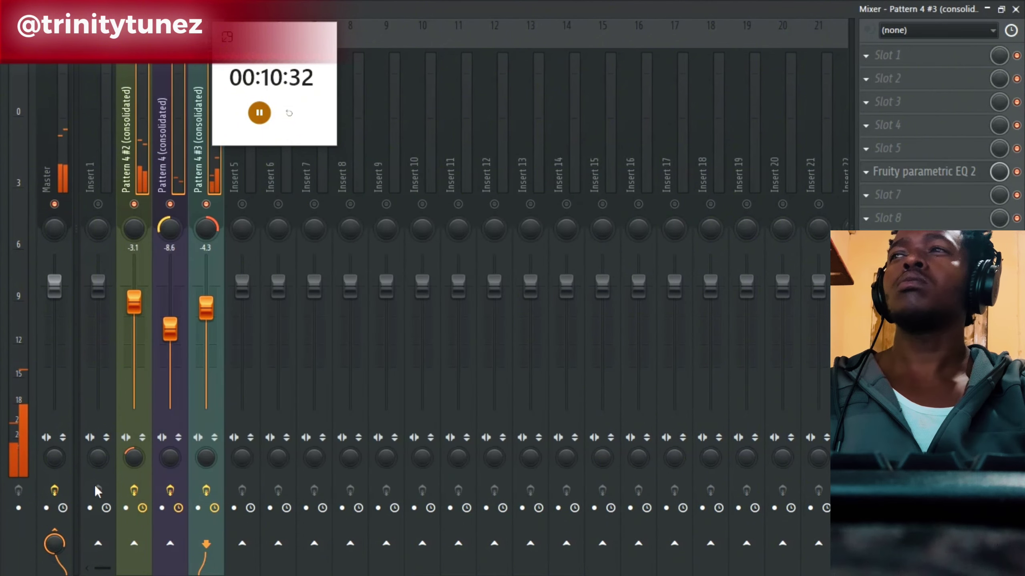
Route the three selected Pattern 4 mixer tracks only to Insert 1, and select Insert 1 with its output enabled.
{"action": "right_click", "coordinate": [98, 545]}
{"action": "left_click", "coordinate": [153, 522]}
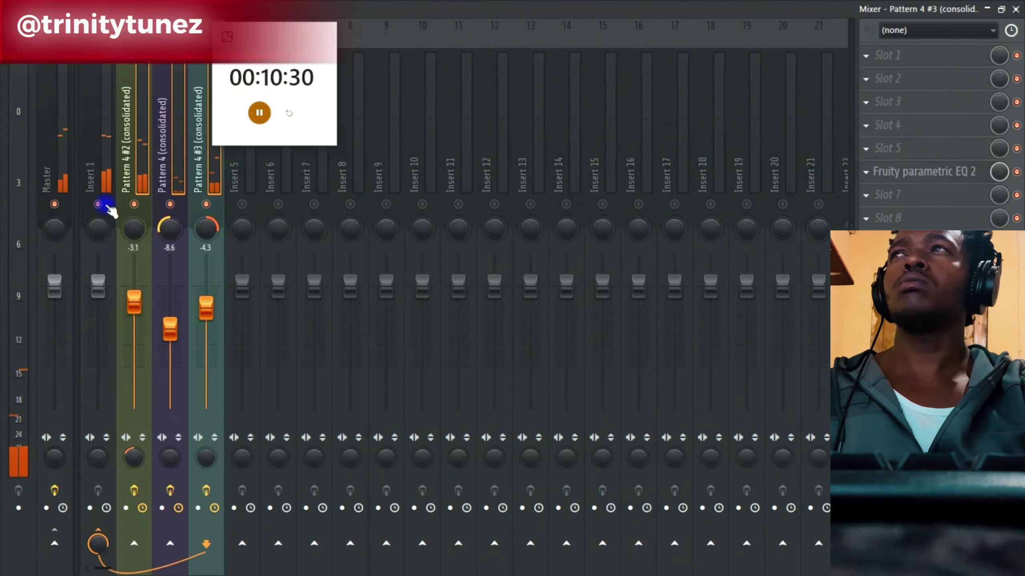
{"action": "left_click", "coordinate": [99, 156]}
Load Soundtoys Little AlterBoy in slot 6 of Insert 1, with linked pitch and formant at -3.0 in Transpose mode.
{"action": "left_click", "coordinate": [996, 190]}
{"action": "mouse_move", "coordinate": [940, 189]}
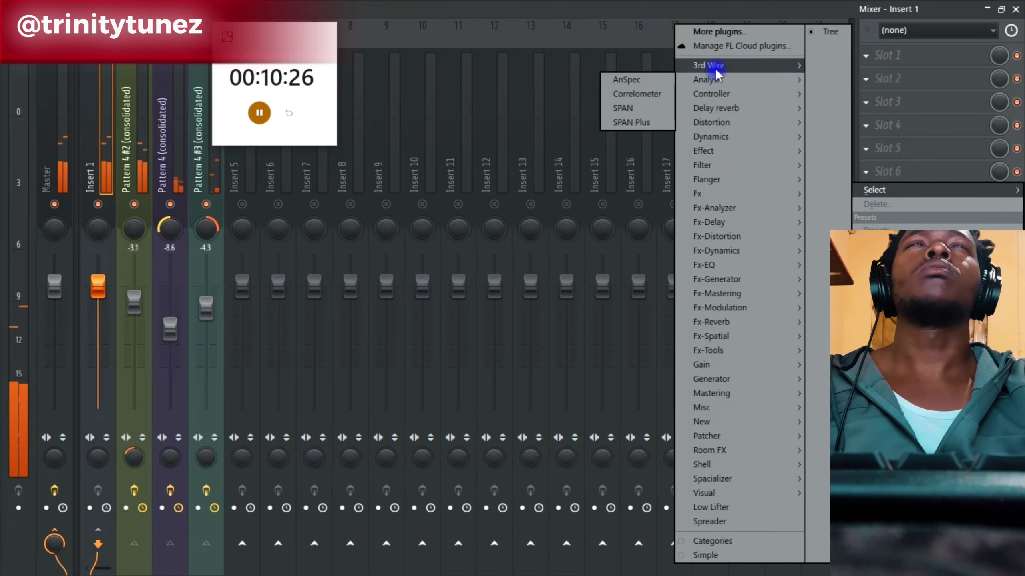
{"action": "mouse_move", "coordinate": [711, 65]}
{"action": "mouse_move", "coordinate": [645, 208]}
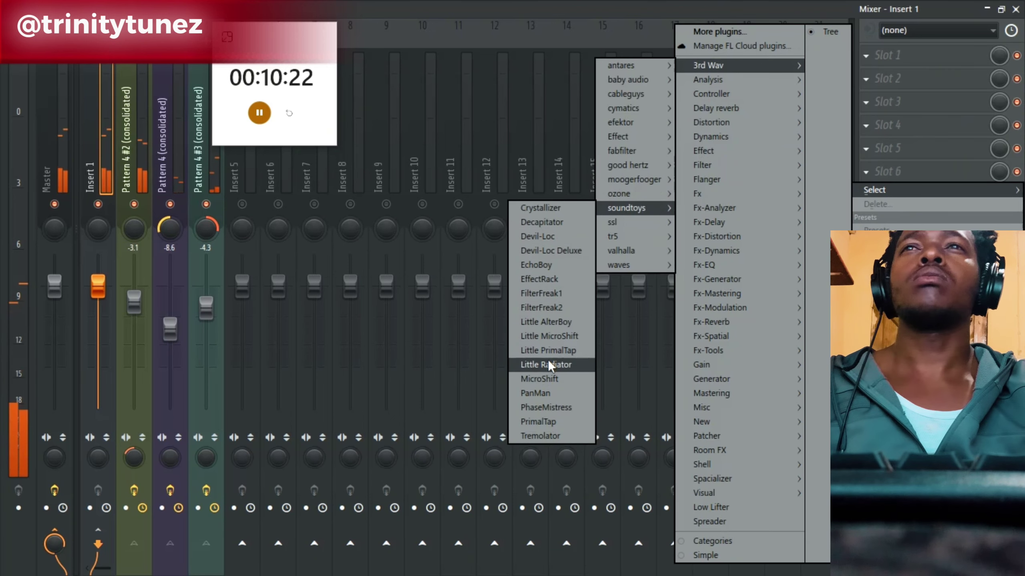
{"action": "left_click", "coordinate": [561, 323]}
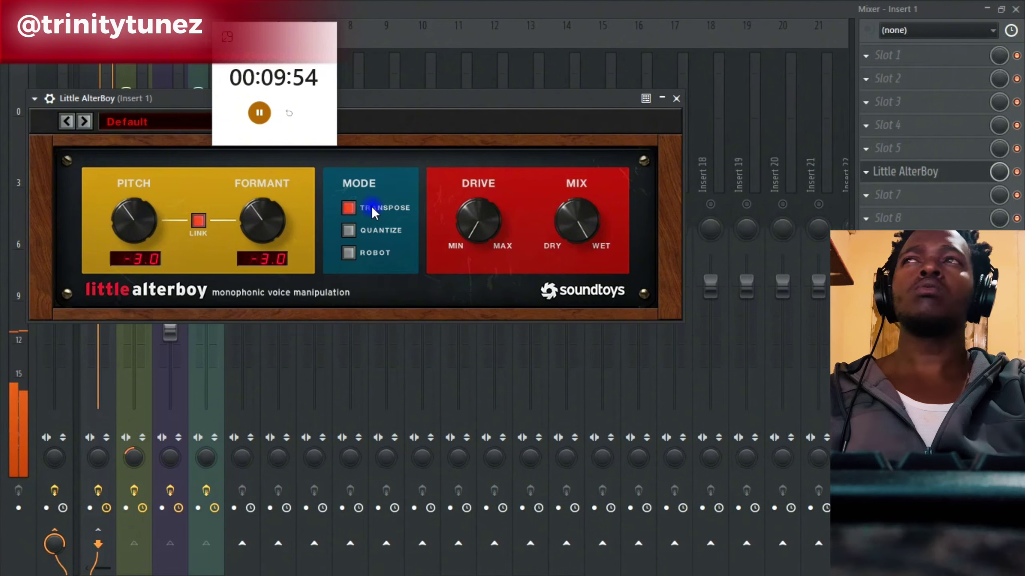
{"action": "left_click", "coordinate": [677, 98]}
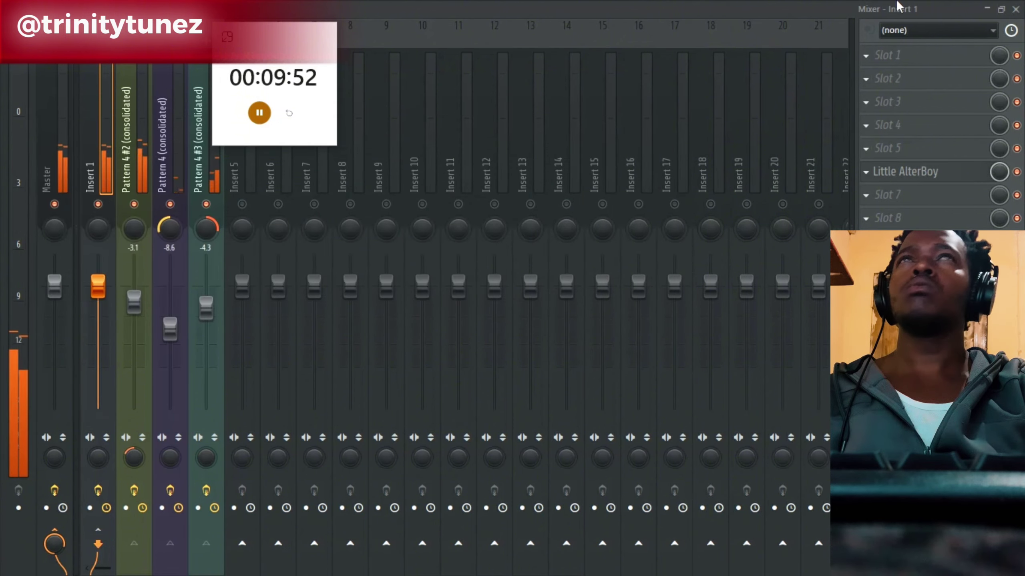
Unmute FL Keys on Track 4, view its notes in the piano roll and restart the playlist playback.
{"action": "left_click", "coordinate": [1016, 9]}
{"action": "left_click", "coordinate": [92, 293]}
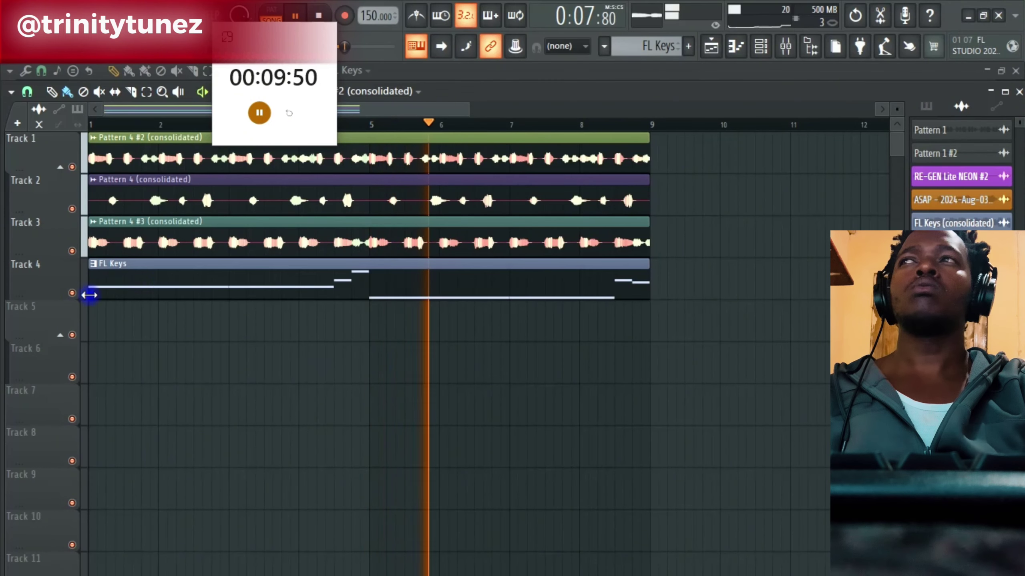
{"action": "scroll", "coordinate": [167, 286], "scroll_direction": "right", "scroll_amount": 2}
{"action": "scroll", "coordinate": [167, 285], "scroll_direction": "down", "scroll_amount": 3}
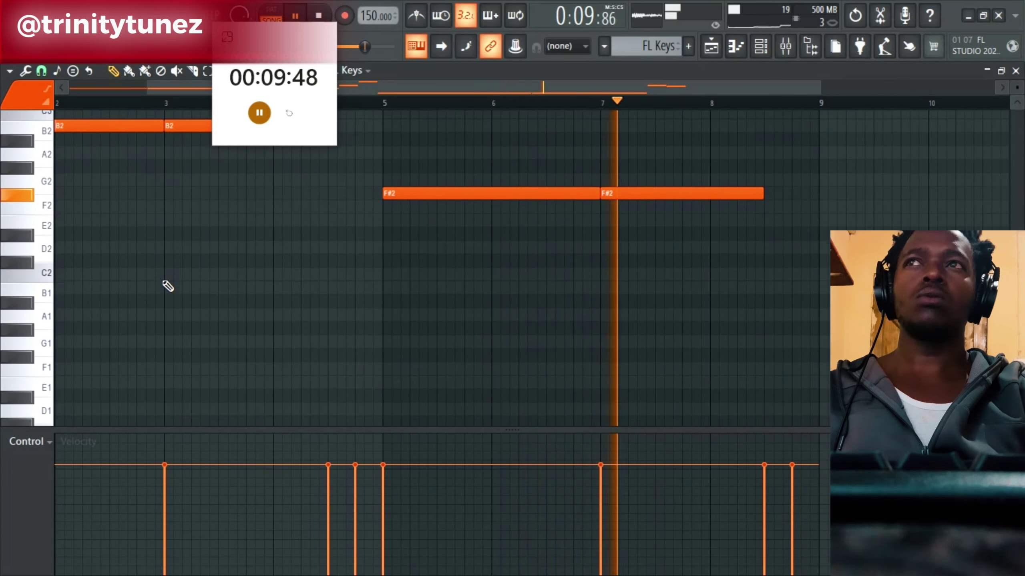
{"action": "left_click", "coordinate": [712, 47]}
{"action": "key", "text": "space"}
{"action": "key", "text": "space"}
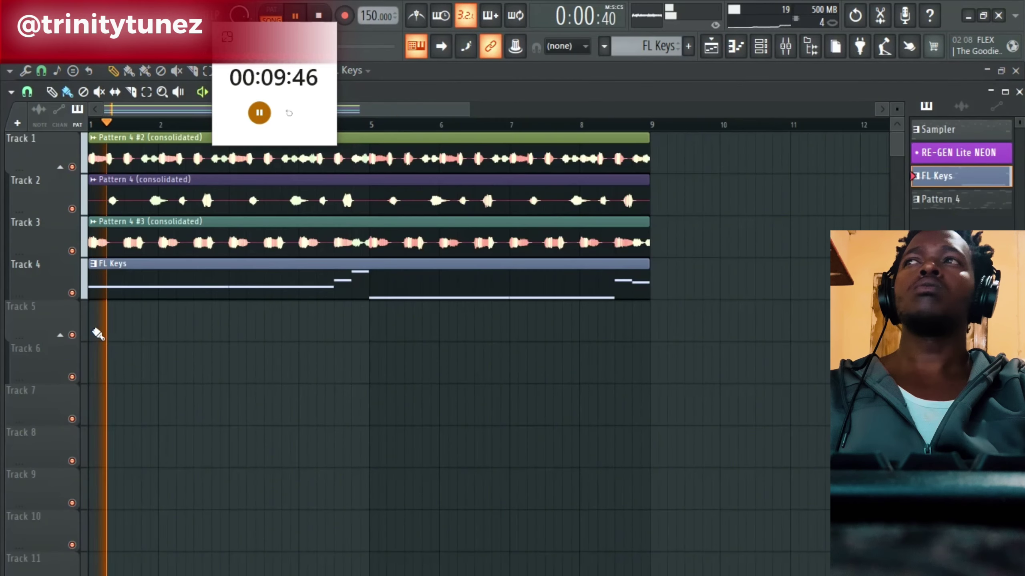
Listen to the playlist with the FL Keys track muted, check Insert 1 in the mixer, and replay it with Track 4 unmuted.
{"action": "key", "text": "4"}
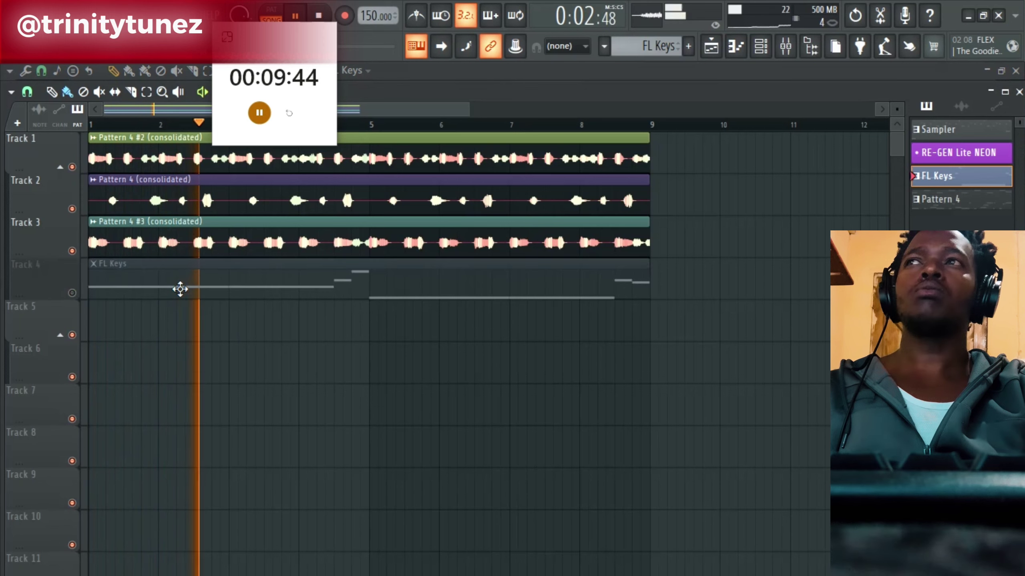
{"action": "key", "text": "F9"}
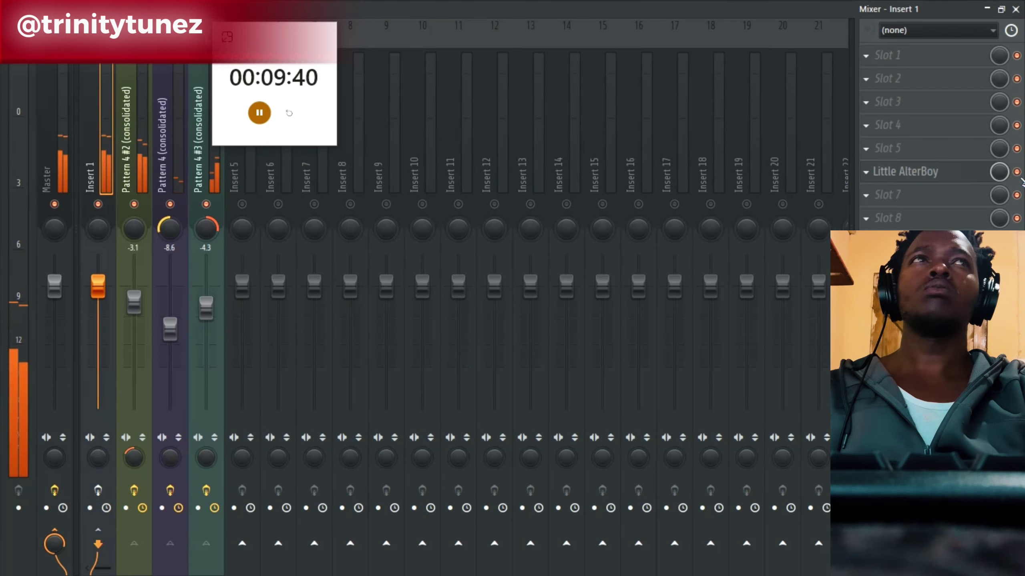
{"action": "left_click", "coordinate": [867, 172]}
{"action": "left_click", "coordinate": [867, 206]}
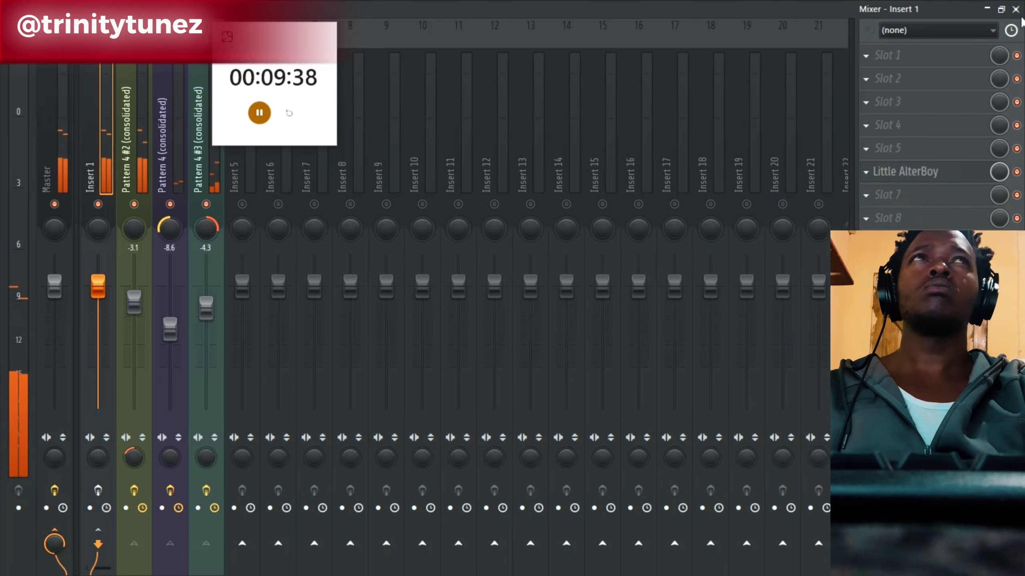
{"action": "left_click", "coordinate": [1015, 9]}
{"action": "left_click", "coordinate": [72, 292]}
{"action": "key", "text": "space"}
{"action": "key", "text": "space"}
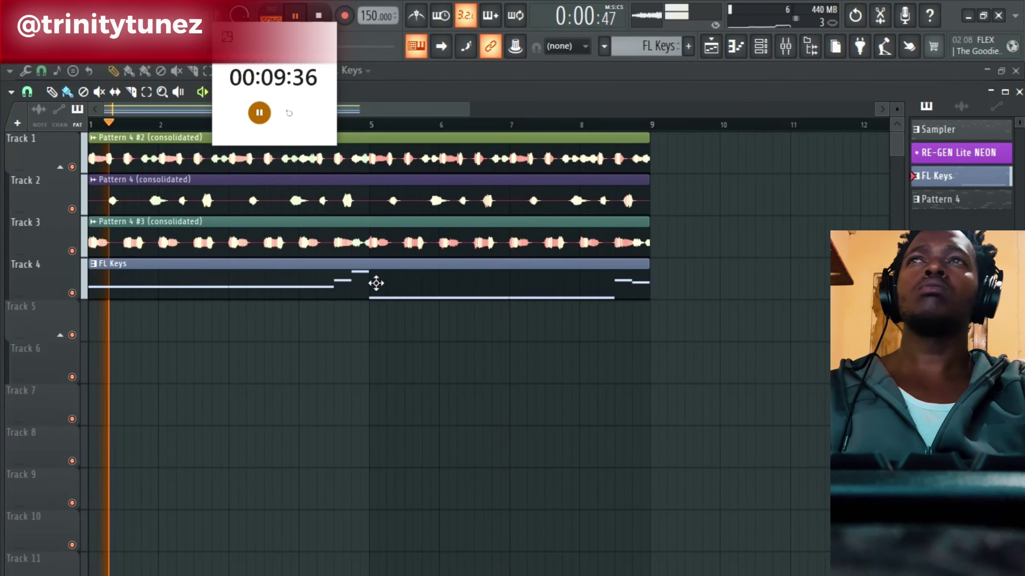
Reset the FL Keys channel volume in the channel rack and return to the playlist.
{"action": "key", "text": "F6"}
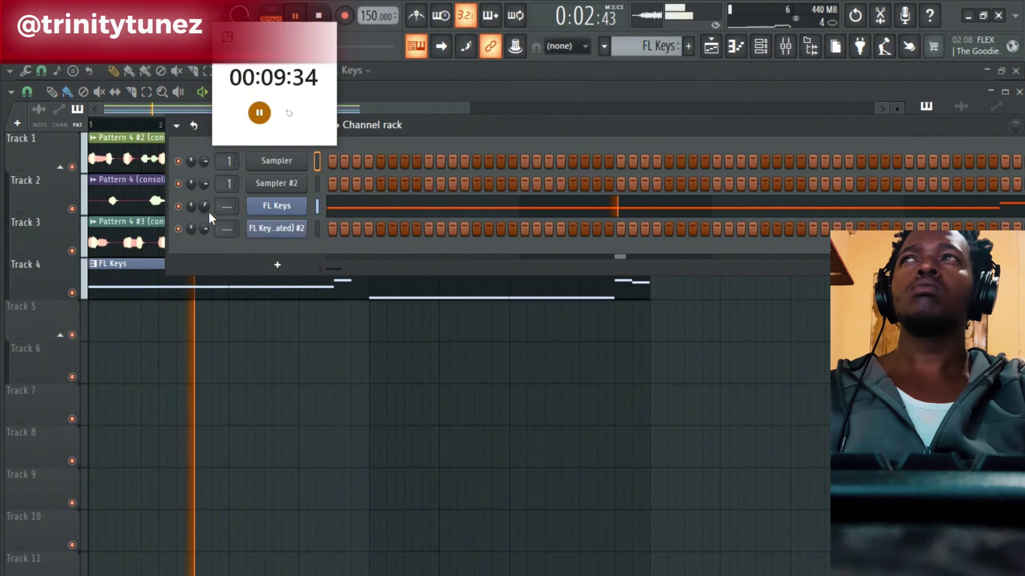
{"action": "right_click", "coordinate": [206, 208]}
{"action": "left_click", "coordinate": [221, 217]}
{"action": "left_click", "coordinate": [717, 49]}
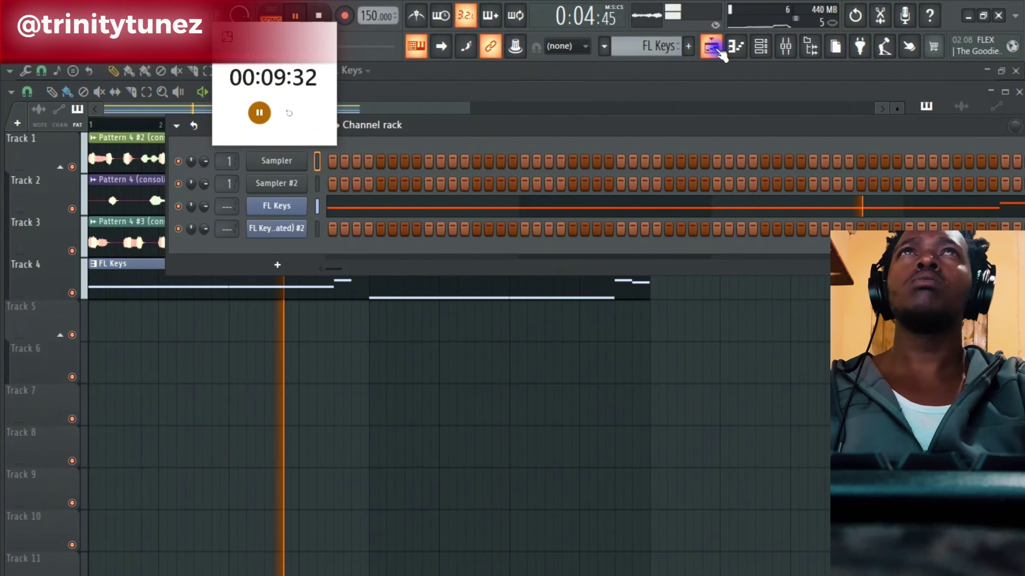
Create an empty Pattern 5 and place it on Track 5 at bar 1 and bar 5.
{"action": "left_click", "coordinate": [940, 199]}
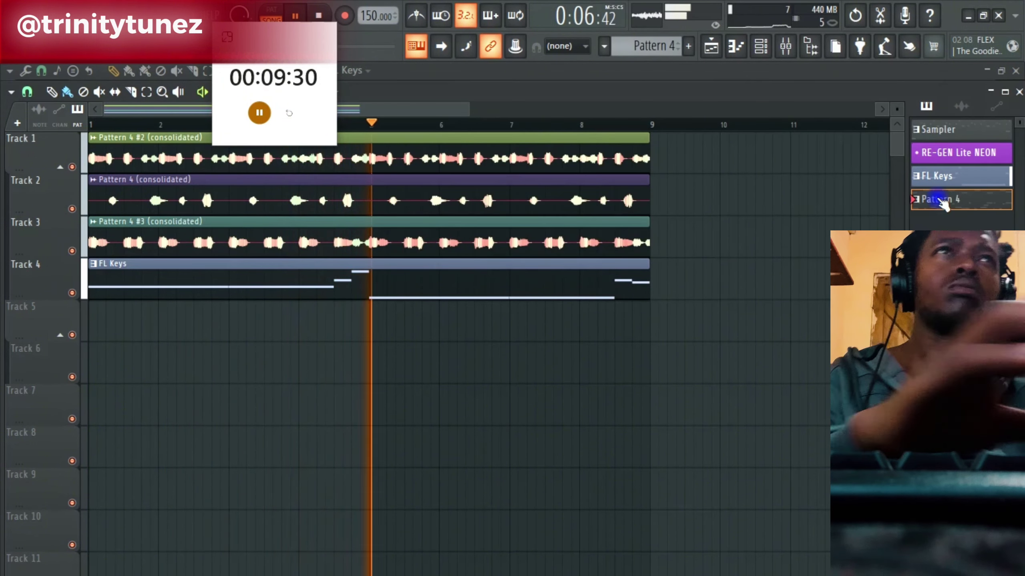
{"action": "key", "text": "F4"}
{"action": "left_click_drag", "start_coordinate": [505, 320], "coordinate": [63, 305]}
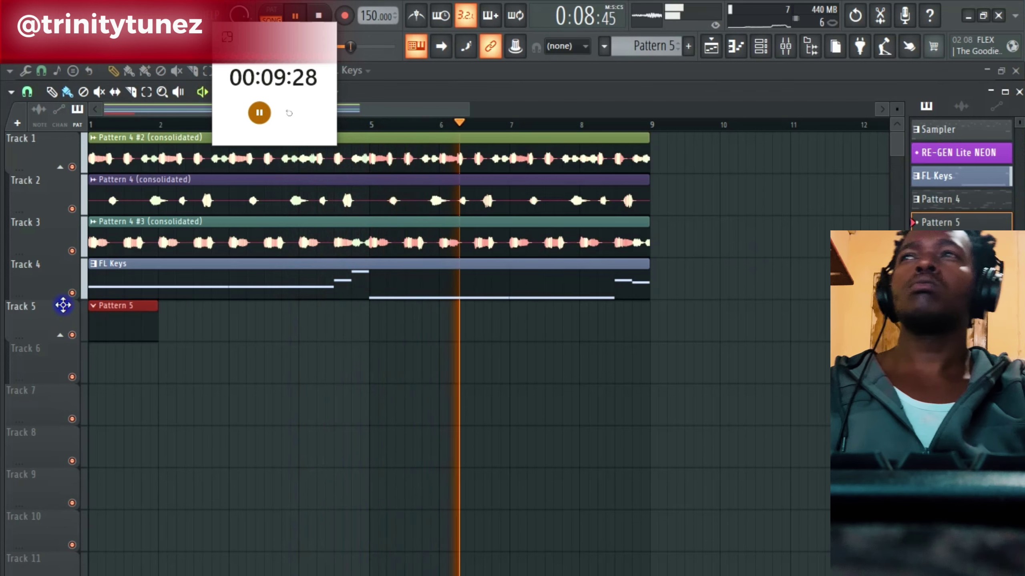
{"action": "left_click", "coordinate": [377, 326]}
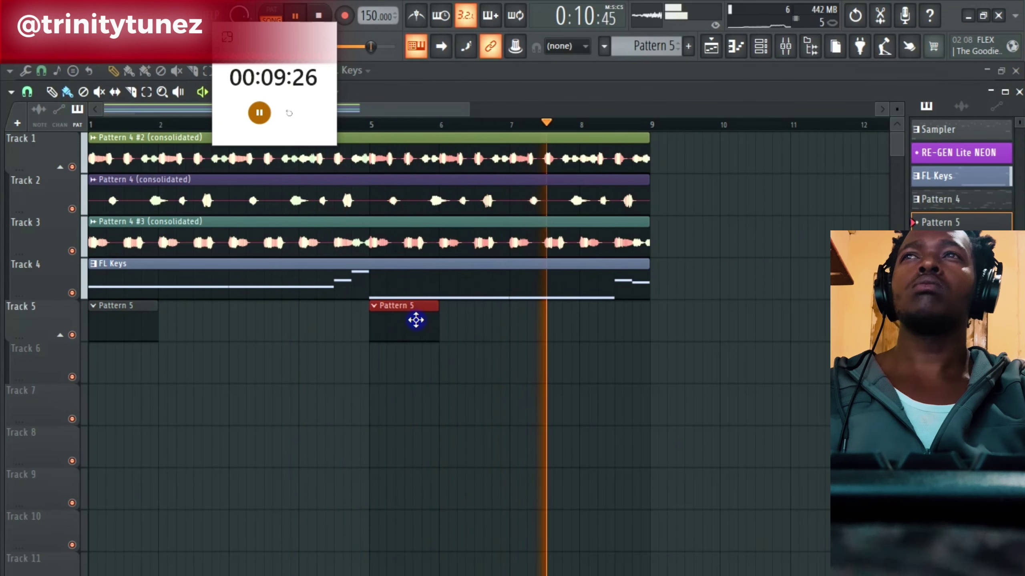
Show the browser, collapse the Drumkits folders, and open Hi-Hats in PeeJay - Volume I (Drum Kit) under 2024 Pack.
{"action": "left_click", "coordinate": [811, 47]}
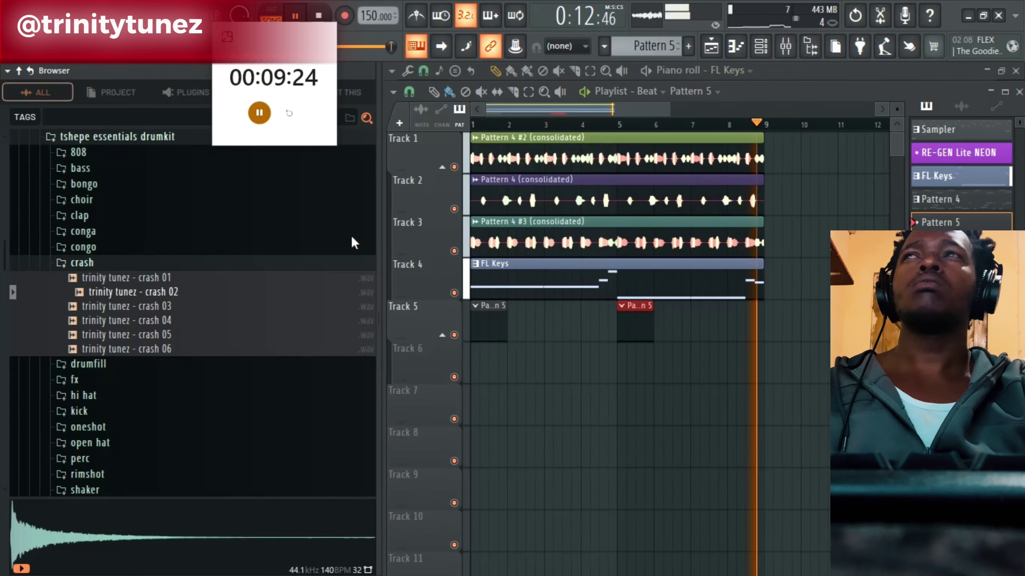
{"action": "left_click", "coordinate": [123, 265]}
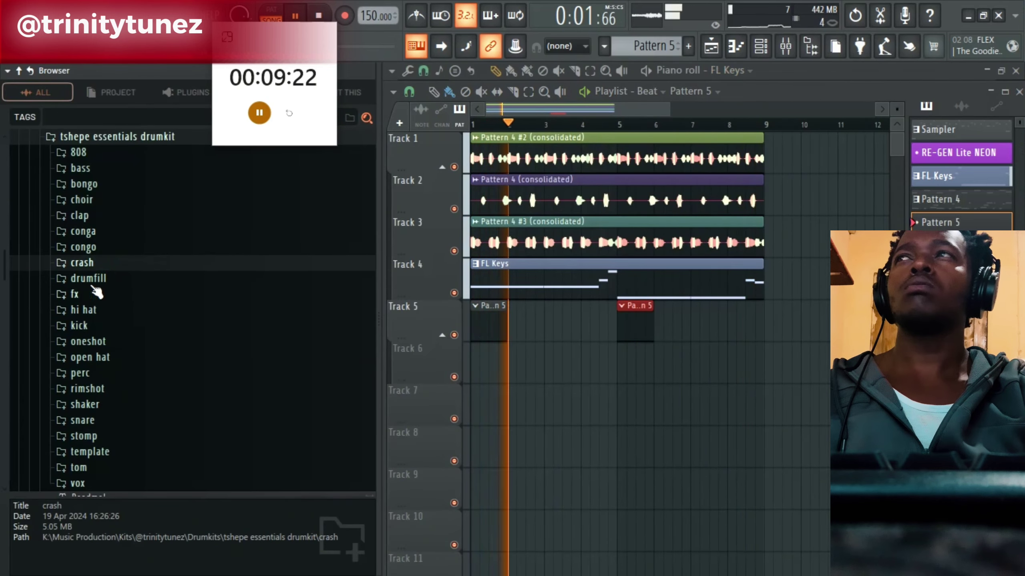
{"action": "left_click", "coordinate": [98, 138]}
{"action": "scroll", "coordinate": [104, 271], "scroll_direction": "up", "scroll_amount": 2}
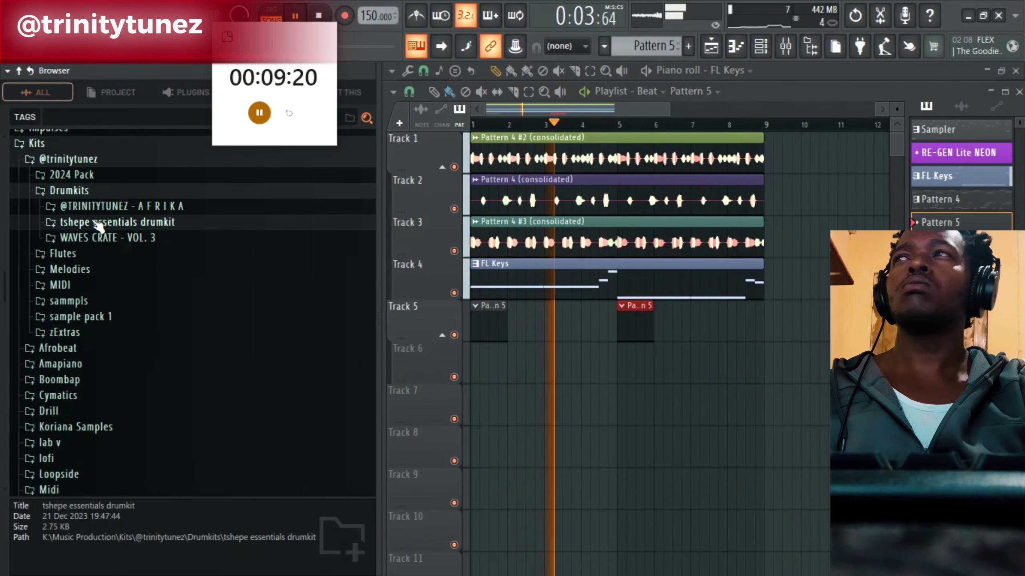
{"action": "left_click", "coordinate": [88, 189]}
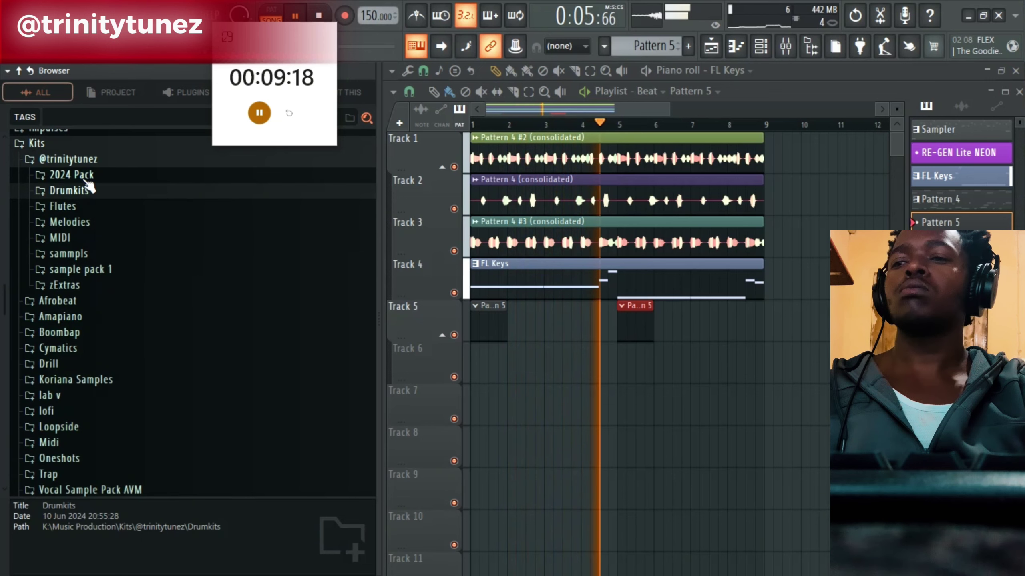
{"action": "left_click", "coordinate": [70, 175]}
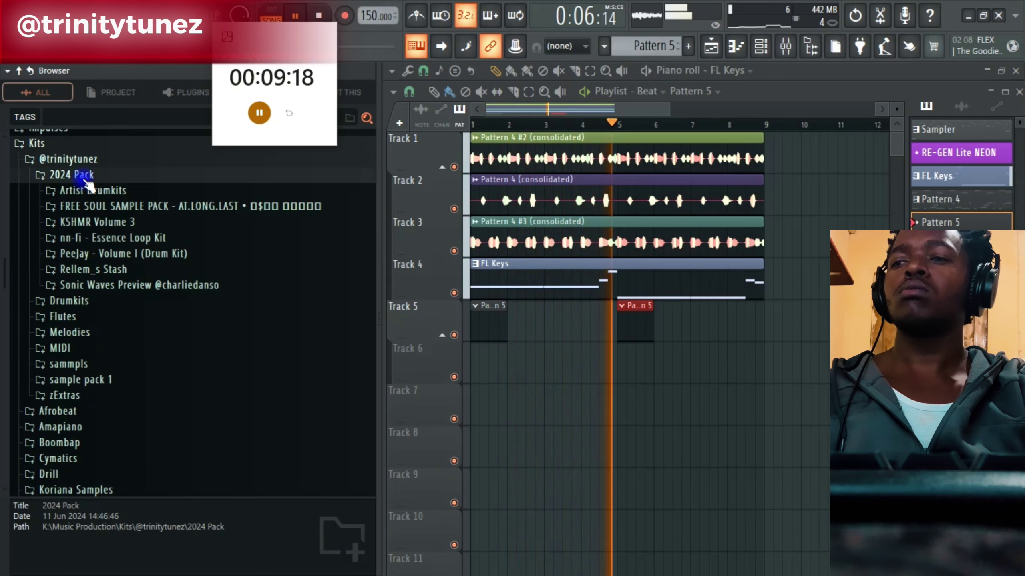
{"action": "left_click", "coordinate": [95, 254]}
{"action": "left_click", "coordinate": [98, 333]}
Audition the PeeJay hi-hat samples and open PJ - Oscar (HH) in a new channel.
{"action": "left_click", "coordinate": [104, 376]}
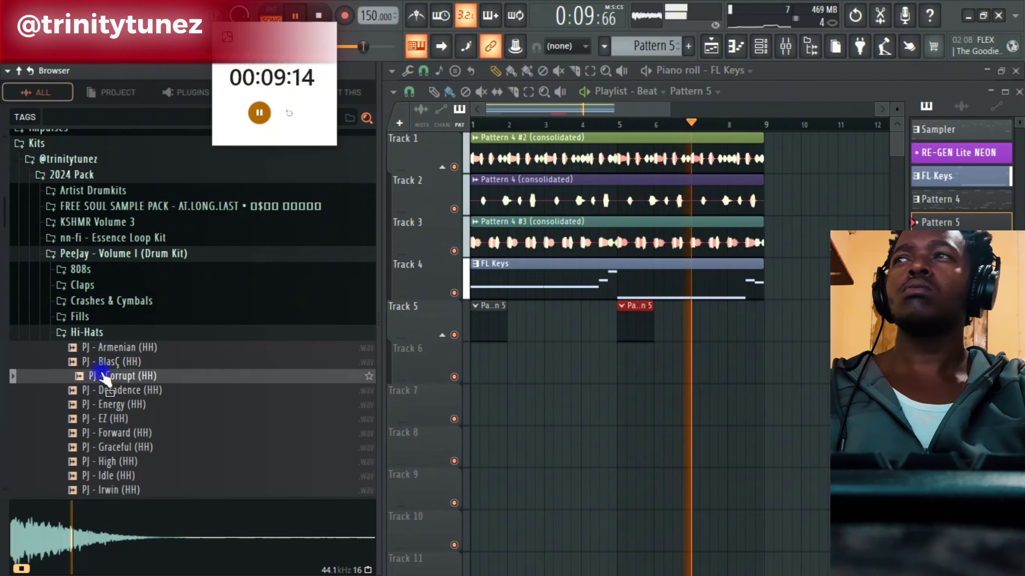
{"action": "left_click", "coordinate": [110, 404]}
{"action": "left_click", "coordinate": [113, 446]}
{"action": "left_click", "coordinate": [118, 419]}
{"action": "left_click", "coordinate": [120, 445]}
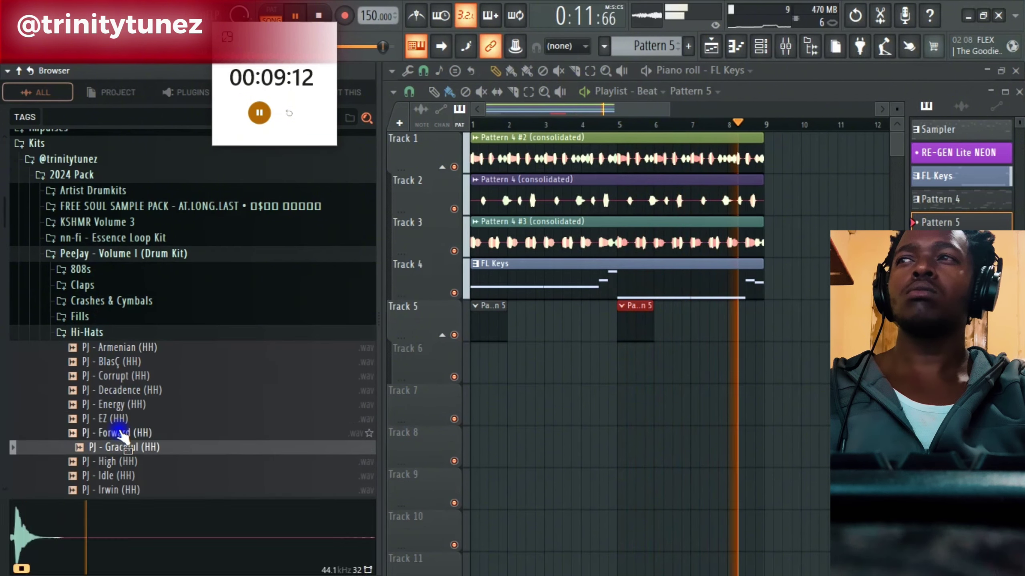
{"action": "left_click", "coordinate": [119, 431]}
{"action": "scroll", "coordinate": [133, 423], "scroll_direction": "down", "scroll_amount": 4}
{"action": "left_click", "coordinate": [121, 348]}
{"action": "left_click", "coordinate": [112, 364]}
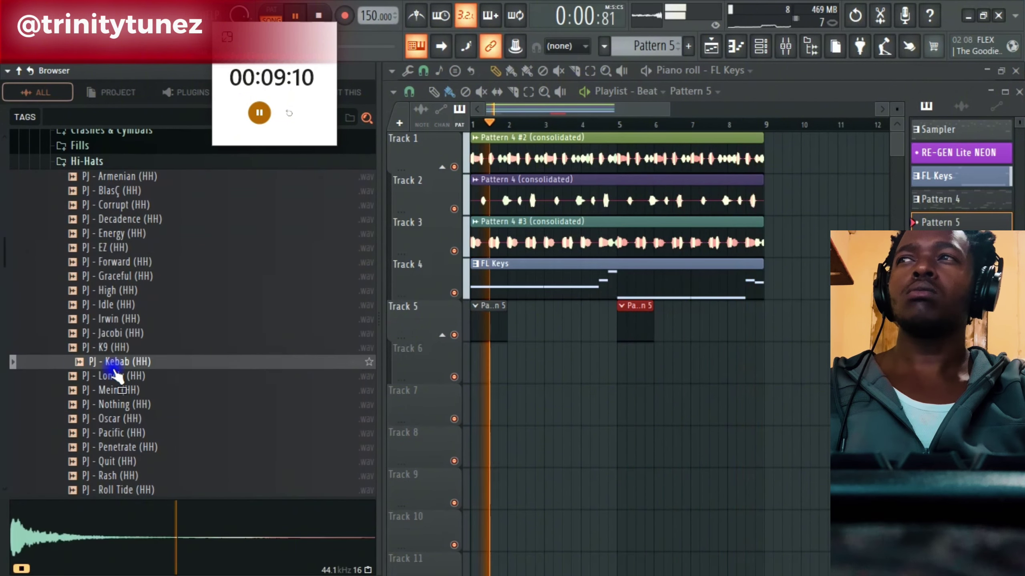
{"action": "left_click", "coordinate": [123, 388]}
{"action": "left_click", "coordinate": [121, 378]}
{"action": "left_click", "coordinate": [119, 407]}
{"action": "left_click", "coordinate": [120, 432]}
{"action": "left_click", "coordinate": [122, 418]}
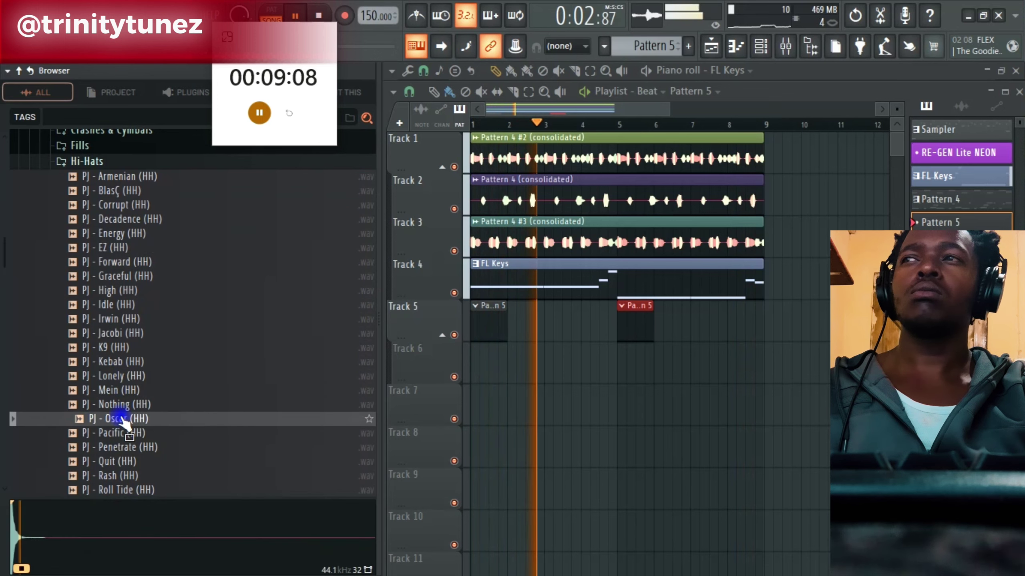
{"action": "right_click", "coordinate": [122, 420]}
{"action": "left_click", "coordinate": [173, 259]}
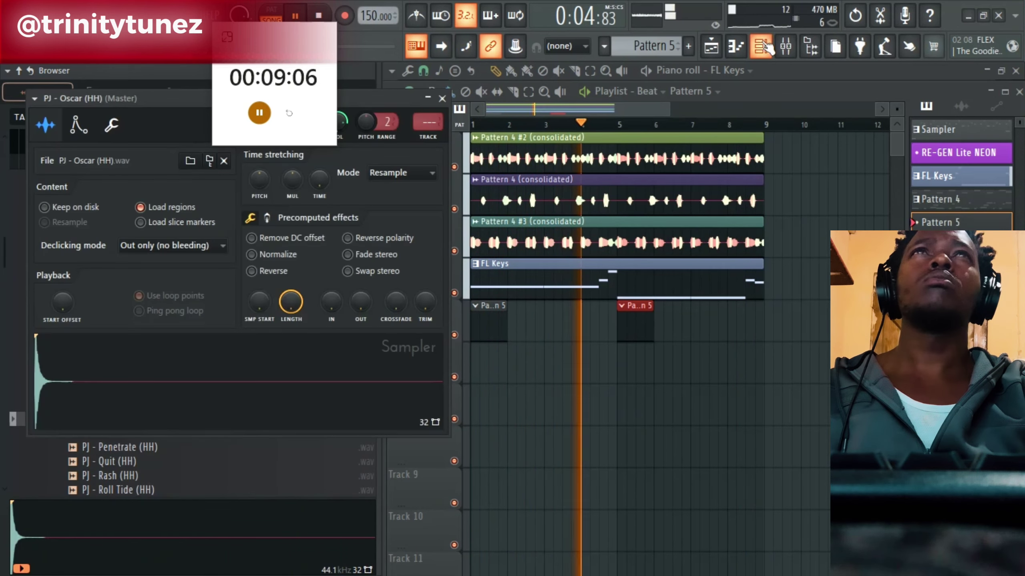
Fill the PJ - Oscar (HH) channel in Pattern 5 on every second step and close its sampler window.
{"action": "left_click", "coordinate": [768, 47]}
{"action": "right_click", "coordinate": [682, 251]}
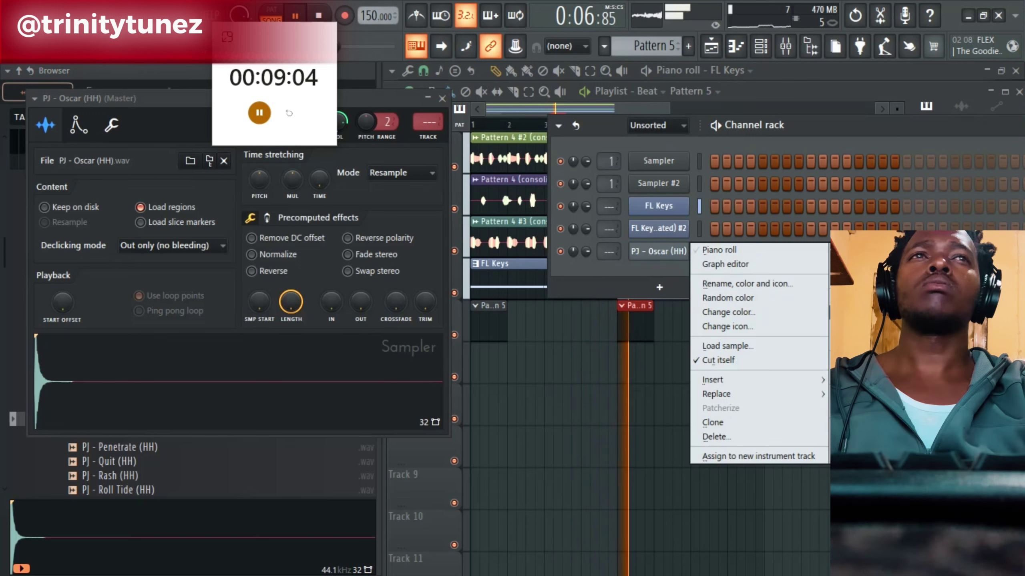
{"action": "left_click", "coordinate": [863, 297]}
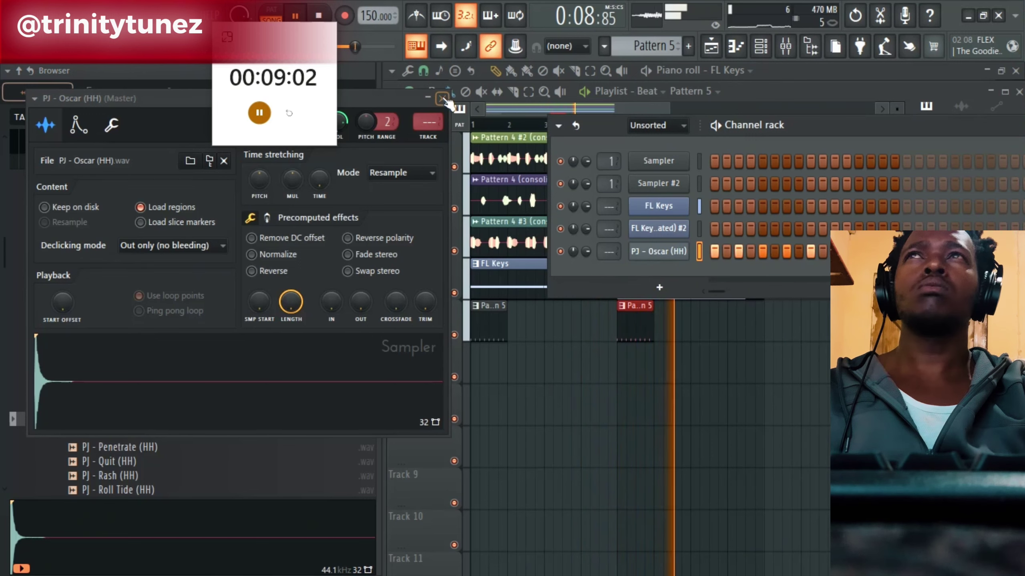
{"action": "left_click", "coordinate": [443, 99]}
Preview PJ - Astronomy (Snare) from the kit's Snares folder and open it in a new channel, closing its sampler window.
{"action": "scroll", "coordinate": [121, 319], "scroll_direction": "up", "scroll_amount": 4}
{"action": "left_click", "coordinate": [96, 333]}
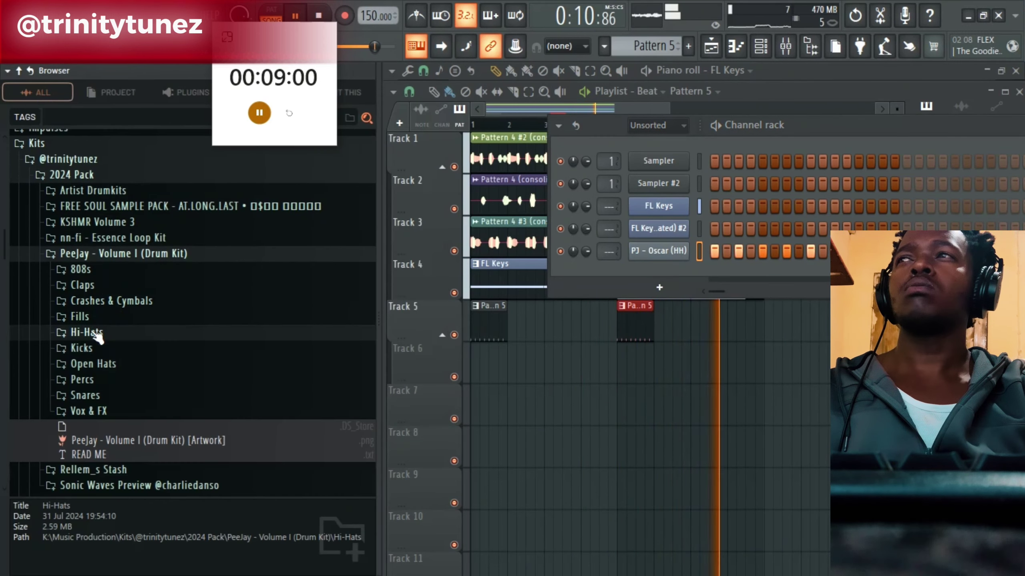
{"action": "left_click", "coordinate": [97, 397]}
{"action": "scroll", "coordinate": [145, 363], "scroll_direction": "down", "scroll_amount": 3}
{"action": "left_click", "coordinate": [149, 326]}
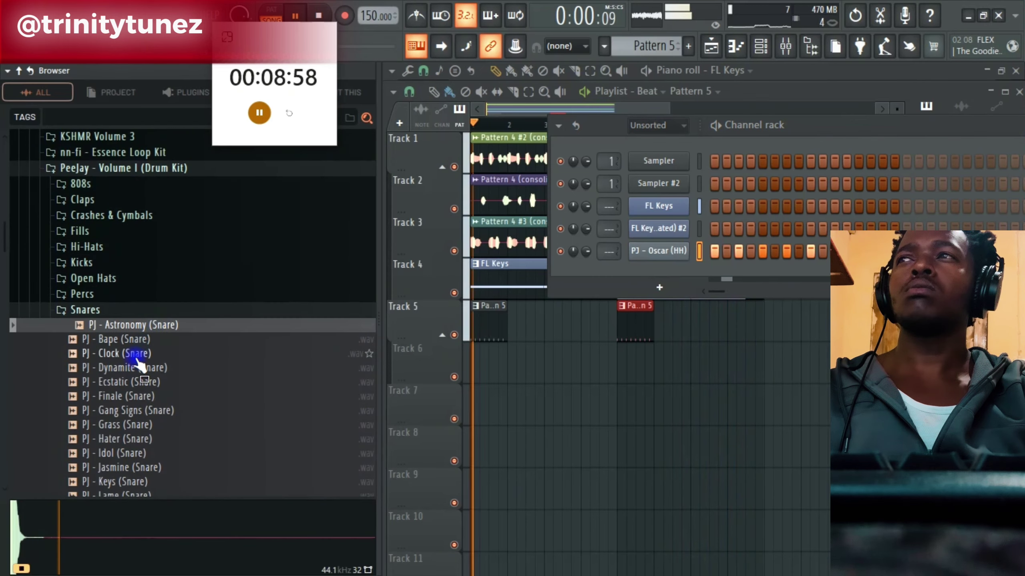
{"action": "right_click", "coordinate": [157, 326]}
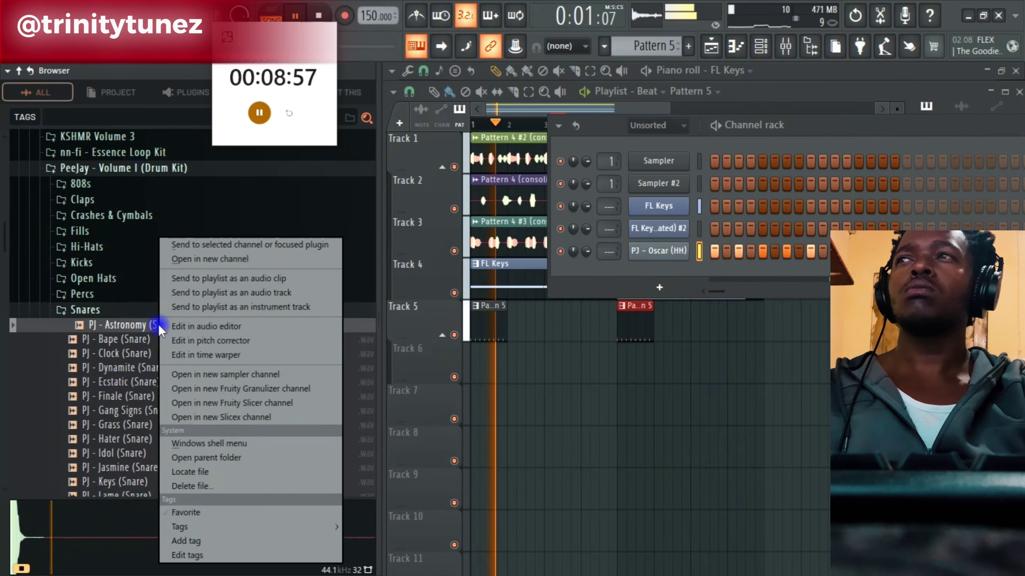
{"action": "left_click", "coordinate": [205, 260]}
{"action": "key", "text": "space"}
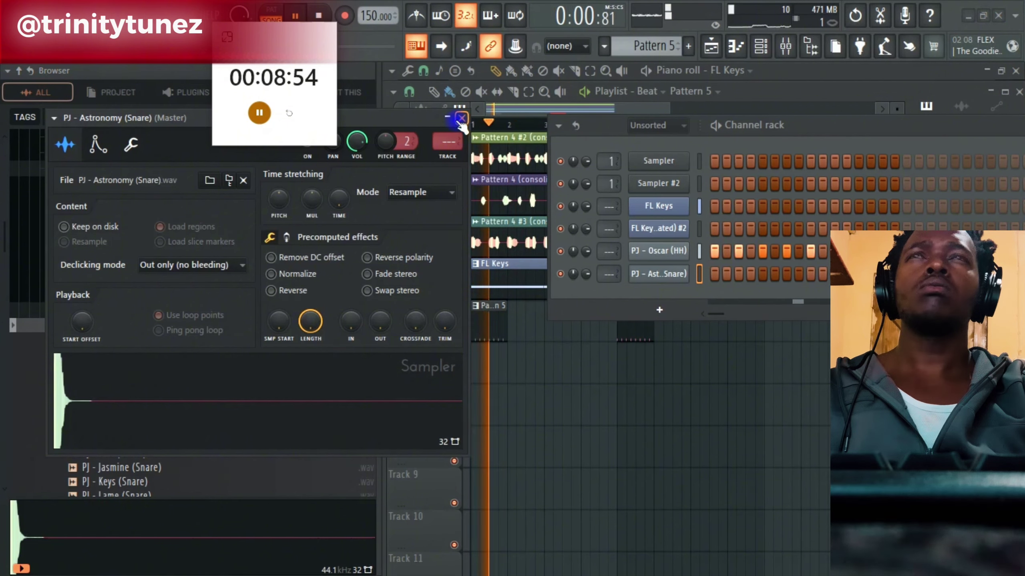
{"action": "left_click", "coordinate": [462, 118]}
Place a PJ - Astronomy snare on step 9 of bar 1 and another on step 11 of bar 2 at C5.
{"action": "left_click", "coordinate": [811, 274]}
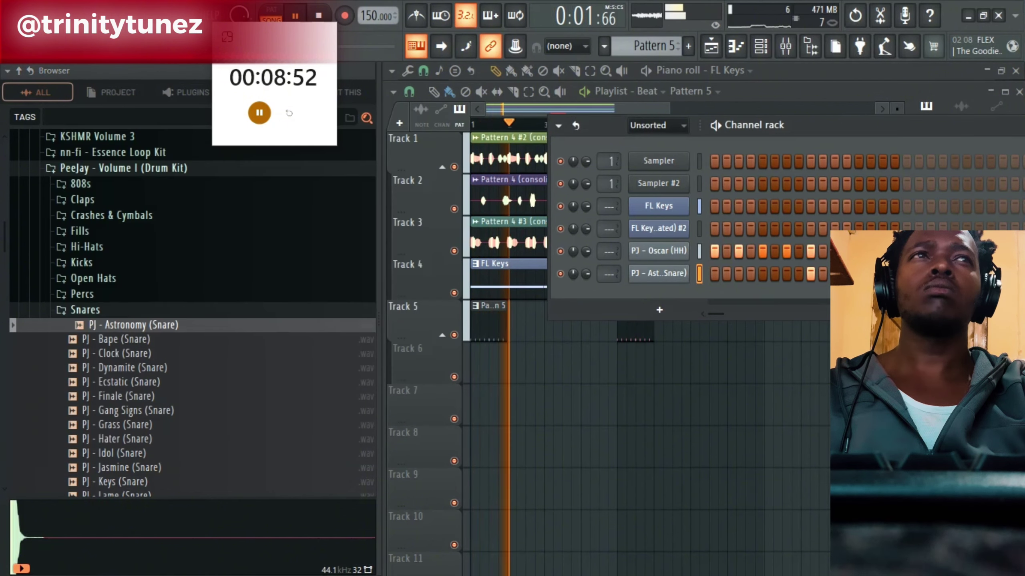
{"action": "right_click", "coordinate": [682, 274]}
{"action": "left_click", "coordinate": [747, 277]}
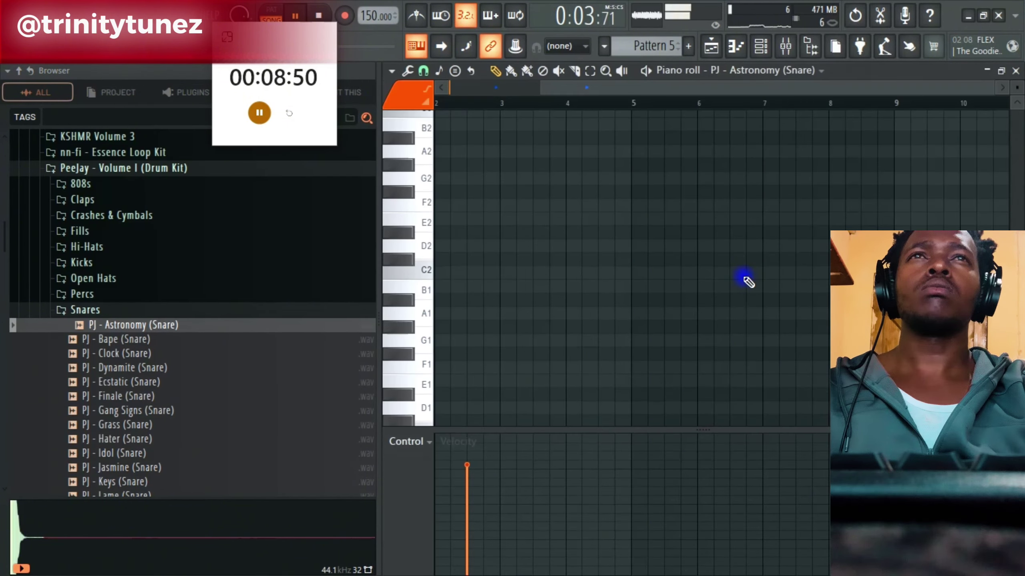
{"action": "key", "text": "space"}
{"action": "key", "text": "space"}
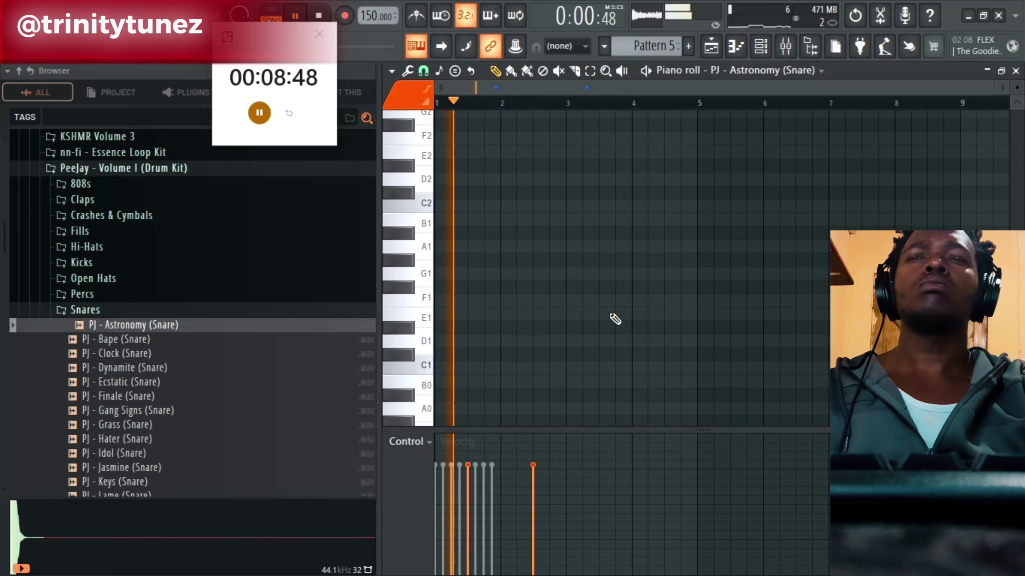
{"action": "scroll", "coordinate": [614, 316], "scroll_direction": "up", "scroll_amount": 5}
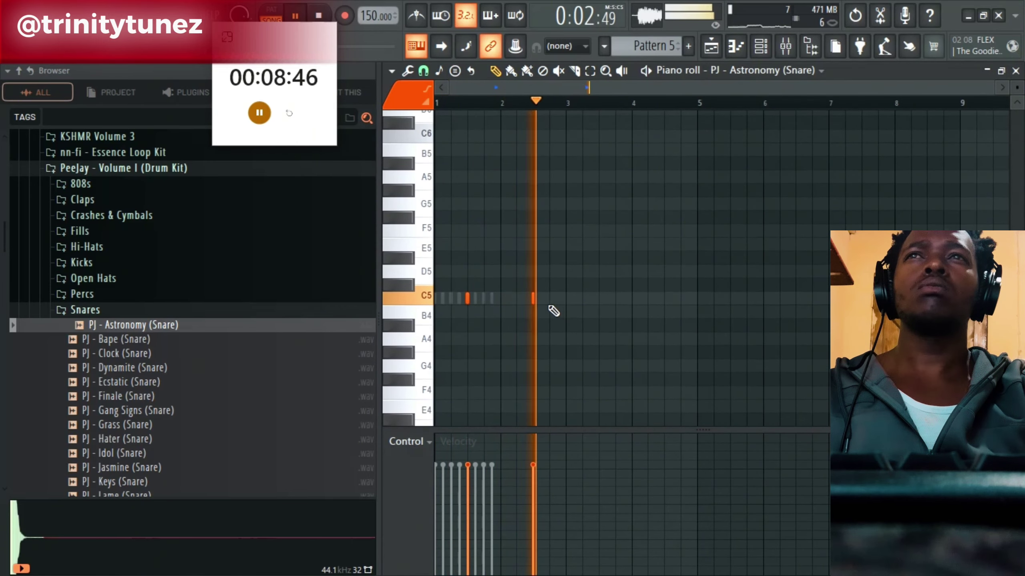
{"action": "left_click_drag", "start_coordinate": [993, 92], "coordinate": [761, 298]}
{"action": "key", "text": "space"}
{"action": "key", "text": "space"}
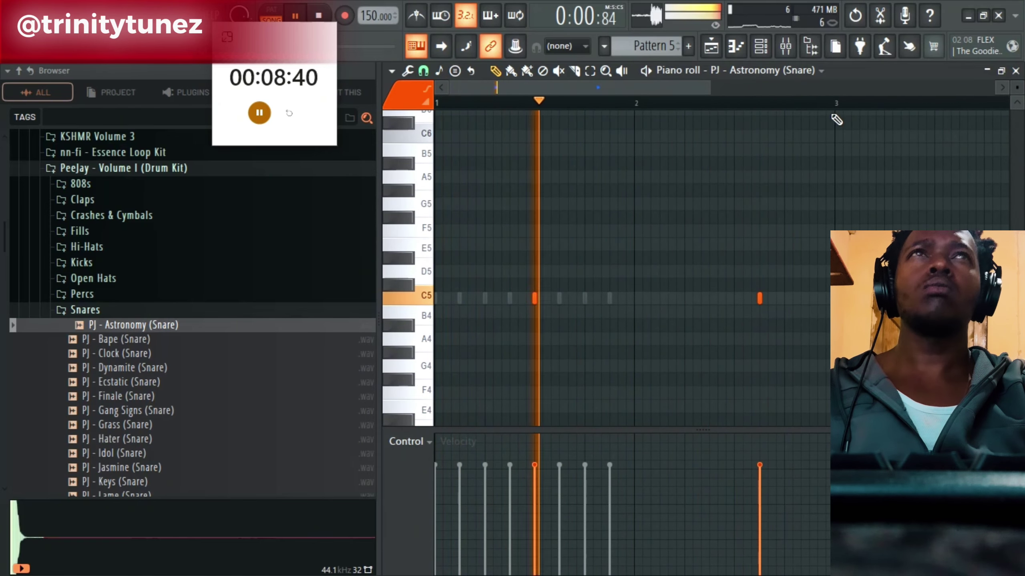
Duplicate the two-bar snare pattern into bars 3 and 4, and refill PJ - Oscar (HH) on every second step across the pattern.
{"action": "left_click_drag", "start_coordinate": [836, 106], "coordinate": [347, 241]}
{"action": "key", "text": "ctrl+b"}
{"action": "key", "text": "ctrl+d"}
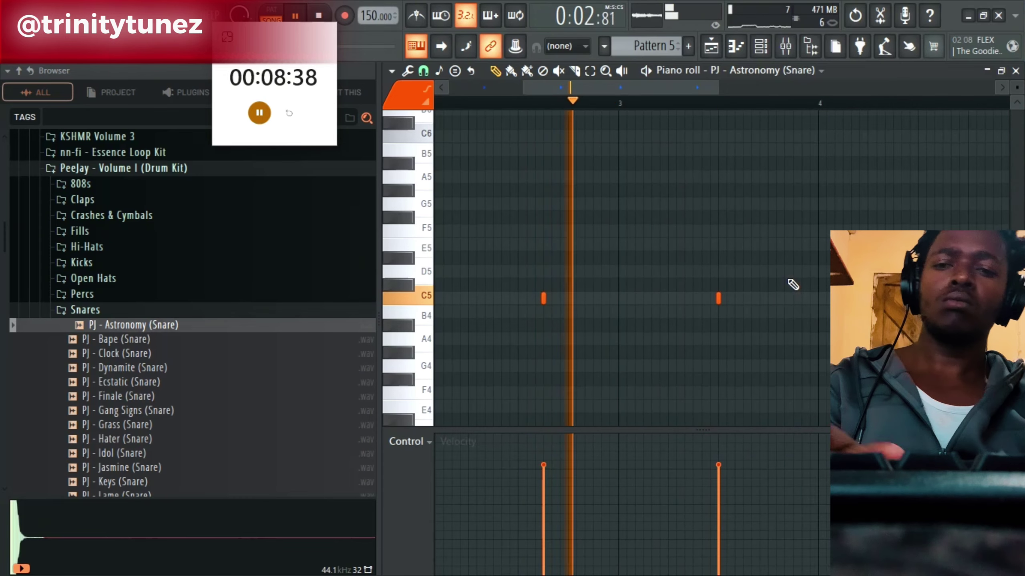
{"action": "left_click", "coordinate": [1015, 71]}
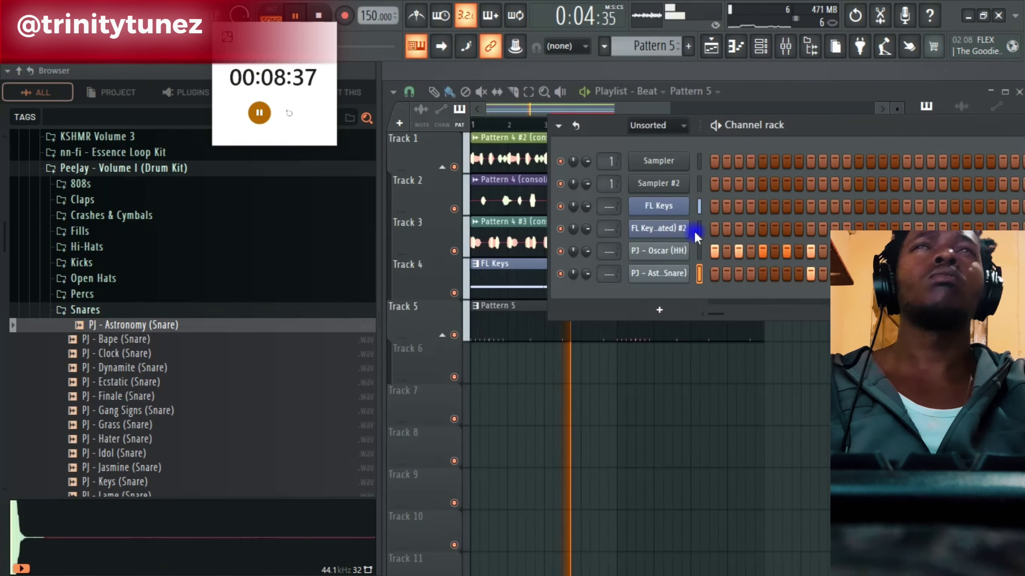
{"action": "right_click", "coordinate": [650, 255]}
{"action": "left_click", "coordinate": [868, 297]}
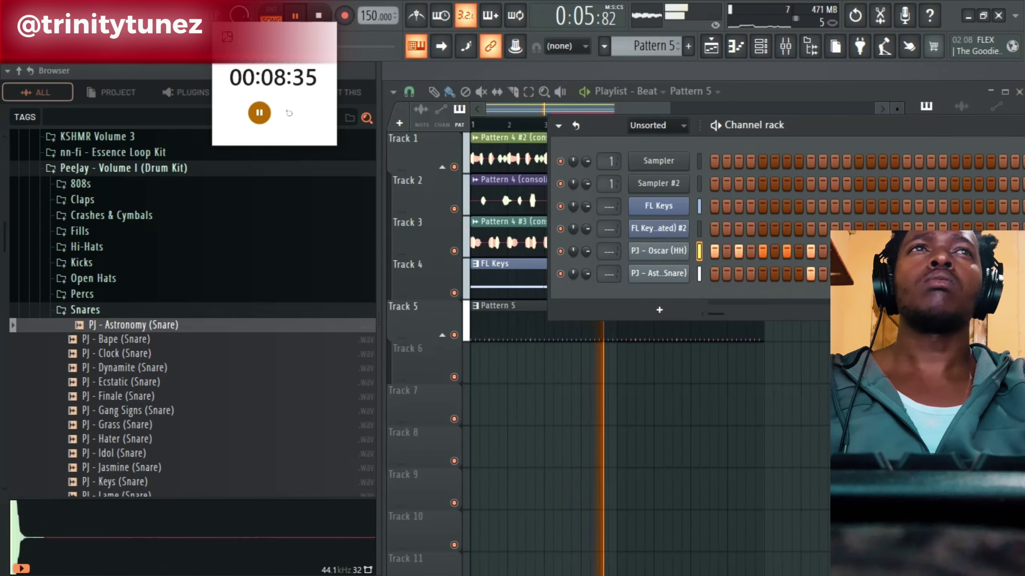
Examine the PJ - Astronomy (Snare) notes across bars 1 to 4 in the piano roll.
{"action": "right_click", "coordinate": [671, 278]}
{"action": "left_click", "coordinate": [678, 284]}
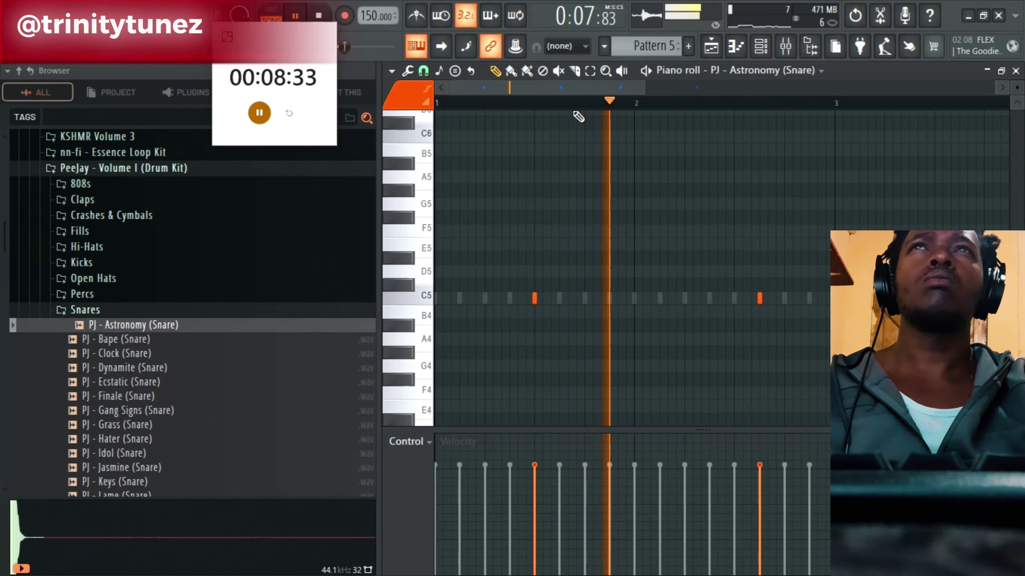
{"action": "left_click", "coordinate": [711, 111]}
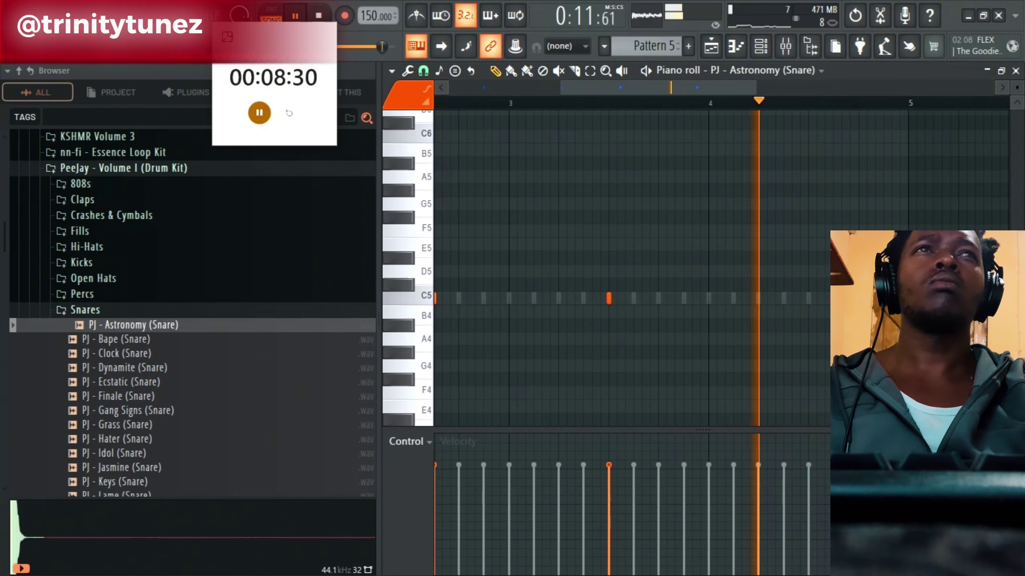
{"action": "left_click", "coordinate": [1016, 70]}
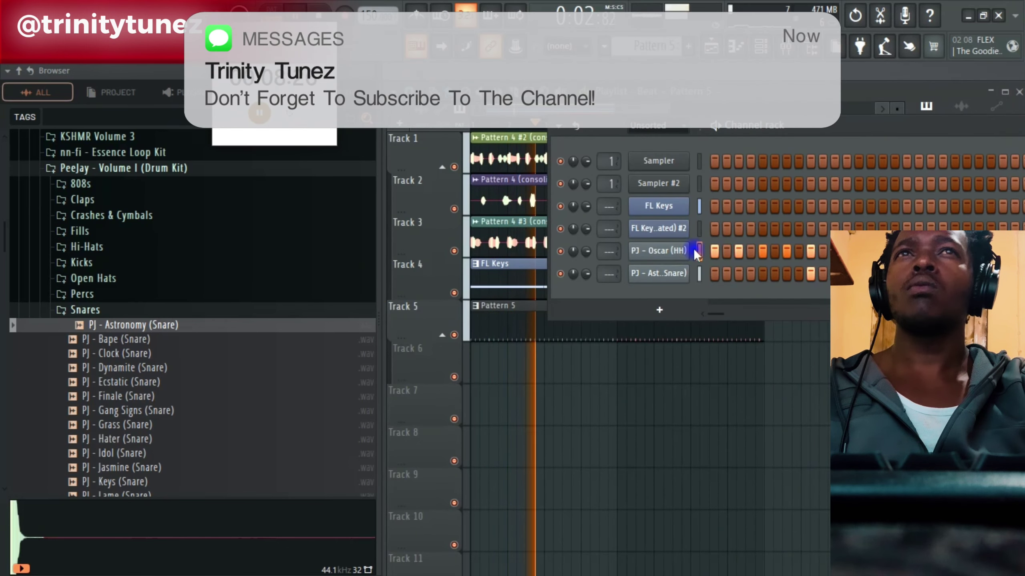
Preview samples in the kit's Hi-Hats folder and replace the PJ - Oscar (HH) channel's sample with PJ - BlasÇ (HH).
{"action": "left_click", "coordinate": [101, 314]}
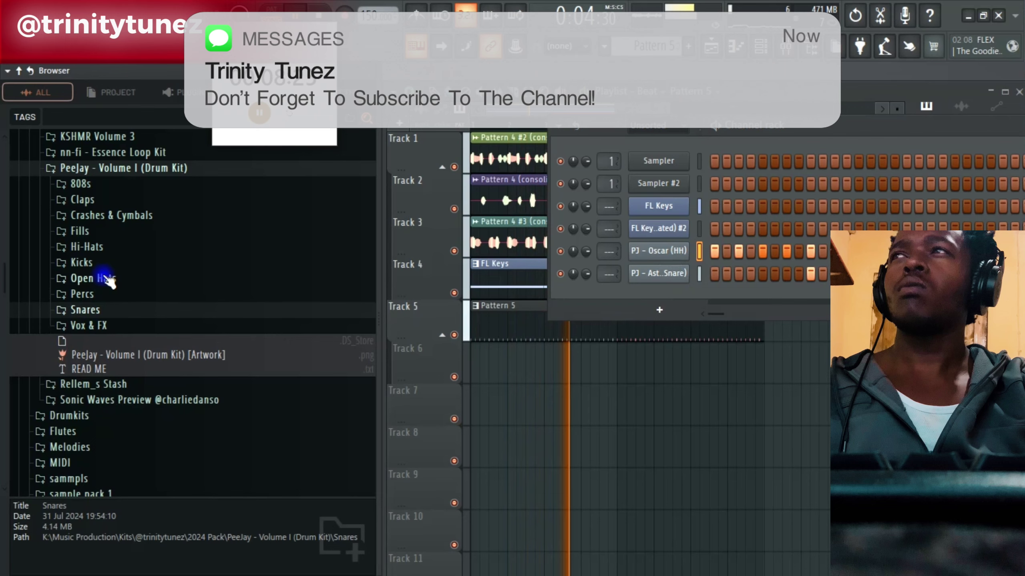
{"action": "left_click", "coordinate": [97, 248]}
{"action": "left_click", "coordinate": [153, 304]}
{"action": "right_click", "coordinate": [151, 305]}
{"action": "left_click", "coordinate": [206, 230]}
{"action": "left_click", "coordinate": [206, 229]}
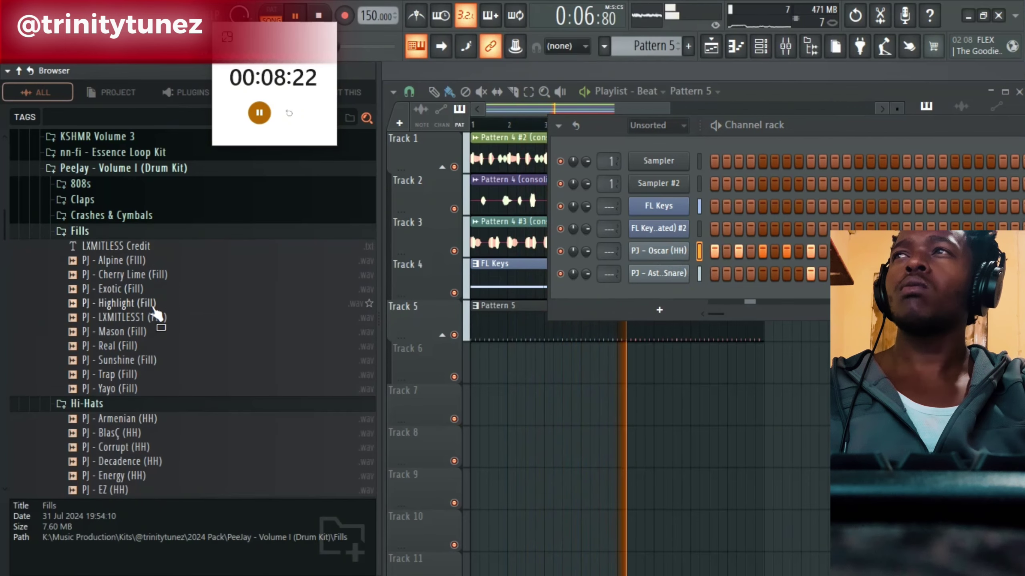
{"action": "left_click", "coordinate": [139, 232]}
{"action": "left_click", "coordinate": [143, 262]}
{"action": "left_click", "coordinate": [139, 276]}
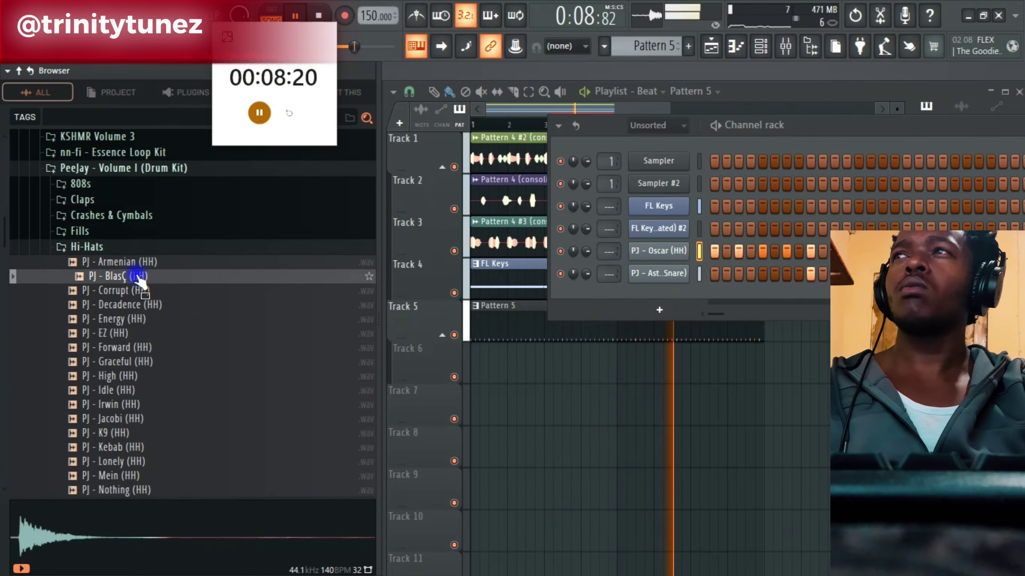
{"action": "right_click", "coordinate": [139, 276]}
{"action": "left_click", "coordinate": [165, 251]}
Try PJ - Decadence (HH) and PJ - Energy (HH) as the hi-hat channel's sample.
{"action": "left_click", "coordinate": [141, 305]}
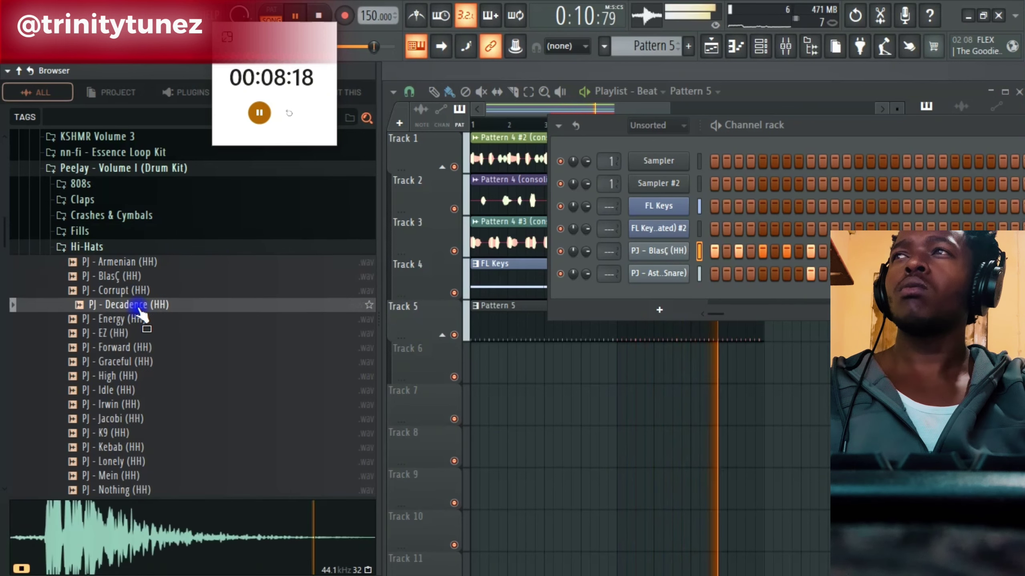
{"action": "right_click", "coordinate": [141, 305]}
{"action": "left_click", "coordinate": [179, 247]}
{"action": "left_click", "coordinate": [137, 319]}
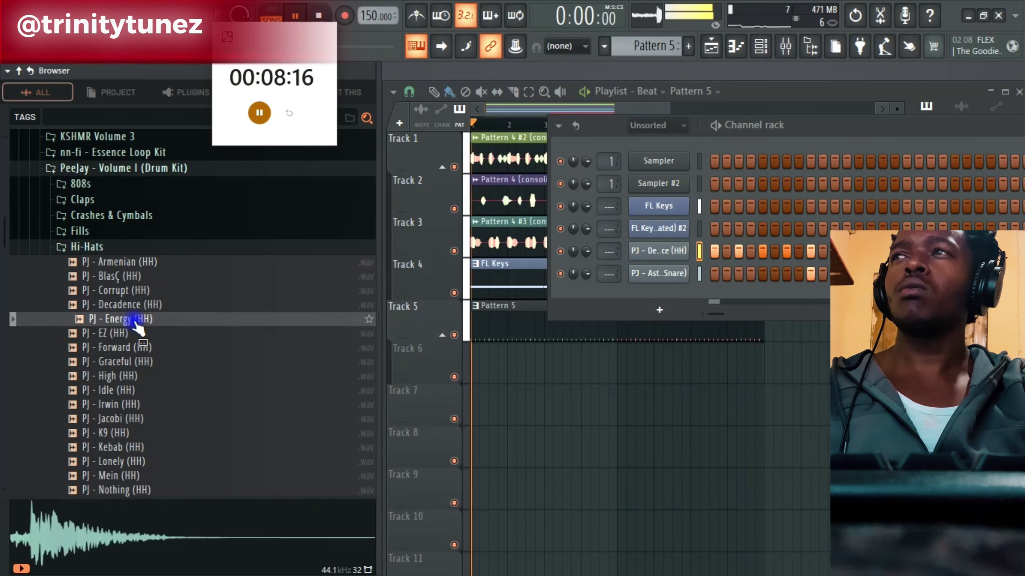
{"action": "right_click", "coordinate": [136, 319]}
{"action": "left_click", "coordinate": [178, 246]}
Preview PJ - EZ (HH), and try PJ - Forward (HH) and PJ - K9 (HH) in the hi-hat channel.
{"action": "left_click", "coordinate": [135, 333]}
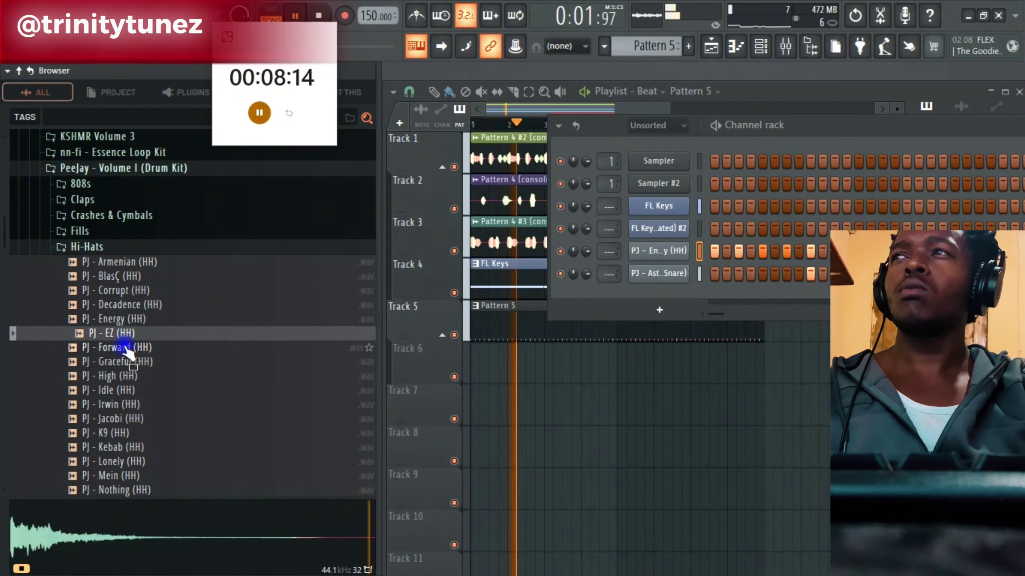
{"action": "left_click", "coordinate": [134, 348]}
{"action": "right_click", "coordinate": [131, 348]}
{"action": "left_click", "coordinate": [171, 251]}
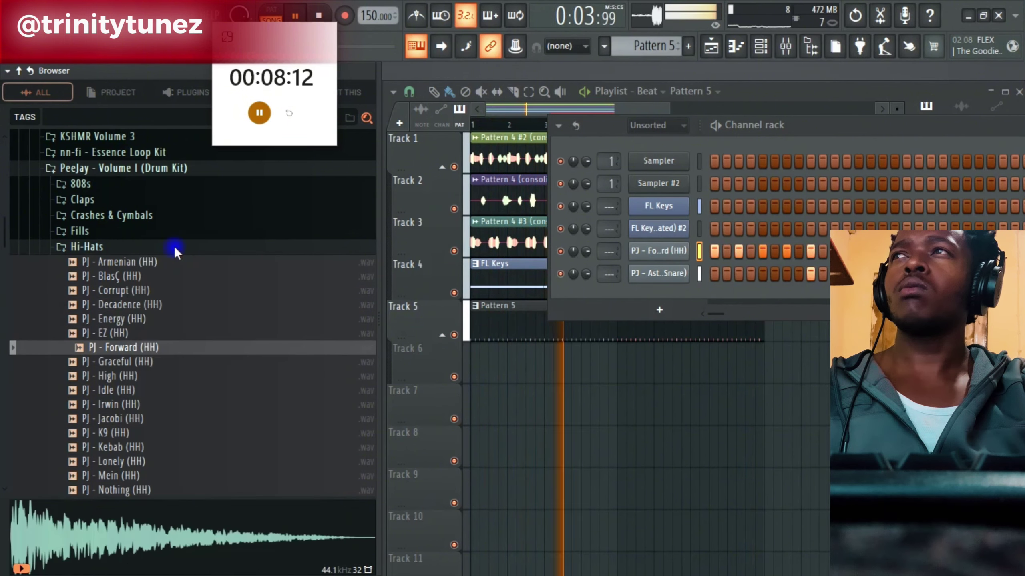
{"action": "left_click", "coordinate": [129, 433]}
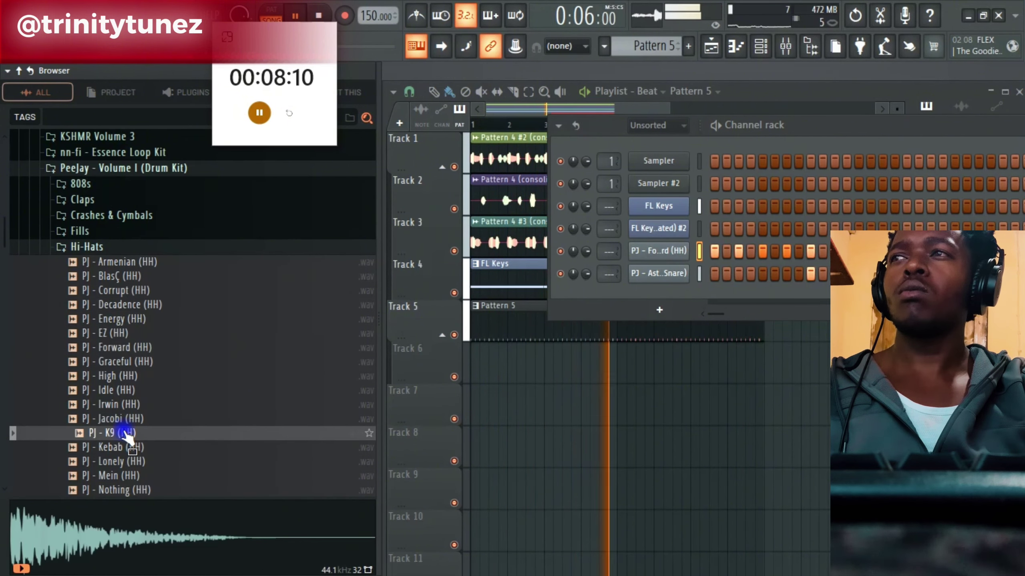
{"action": "right_click", "coordinate": [128, 434]}
{"action": "left_click", "coordinate": [182, 245]}
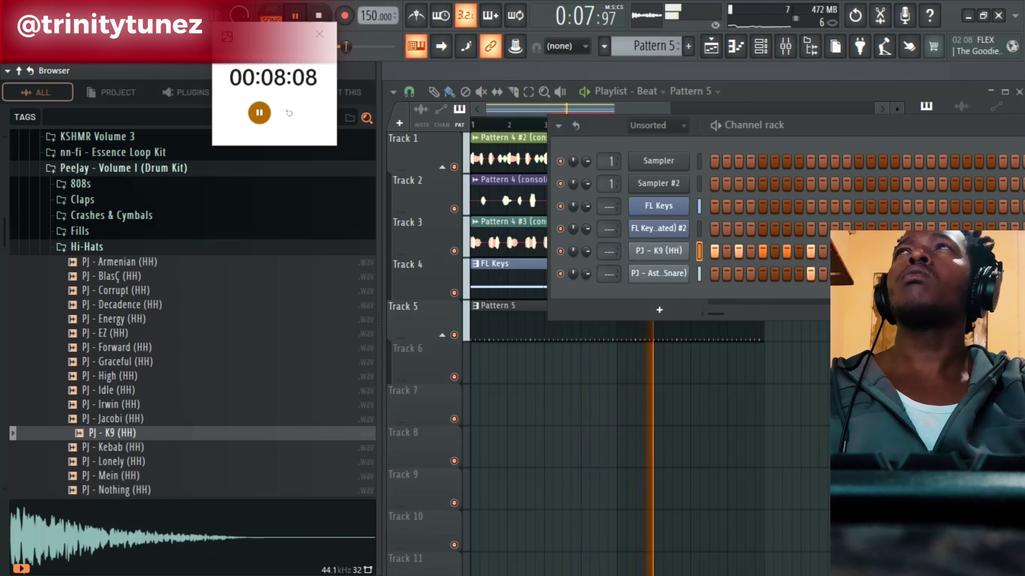
Run the macro that switches all audio clips to another mode and set the project tempo to 153 BPM.
{"action": "left_click", "coordinate": [188, 6]}
{"action": "mouse_move", "coordinate": [184, 66]}
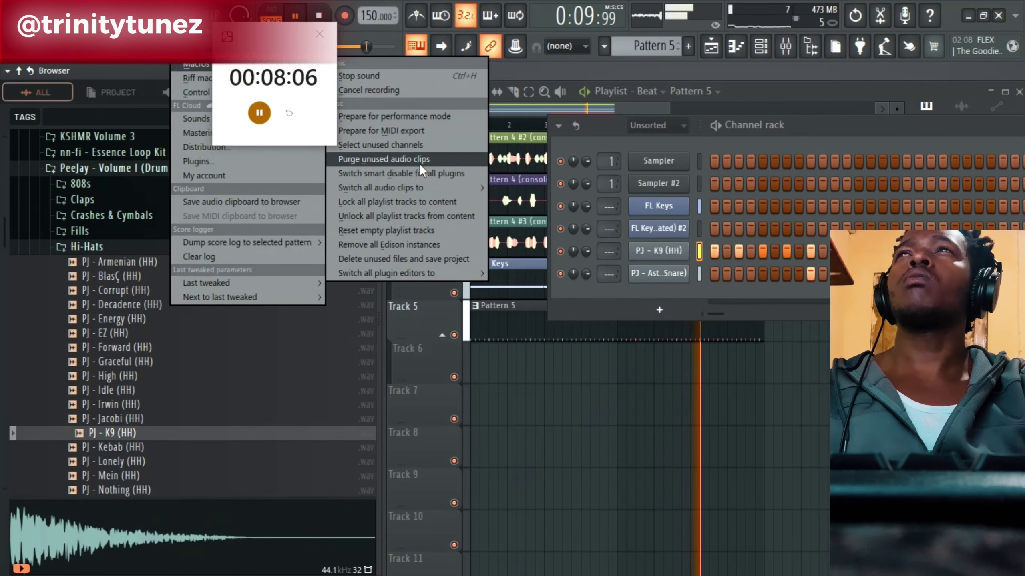
{"action": "mouse_move", "coordinate": [408, 185]}
{"action": "left_click", "coordinate": [524, 216]}
{"action": "left_click_drag", "start_coordinate": [372, 16], "coordinate": [372, 10]}
Replace the hi-hat channel's sample with PJ - Lonely (HH).
{"action": "left_click", "coordinate": [118, 463]}
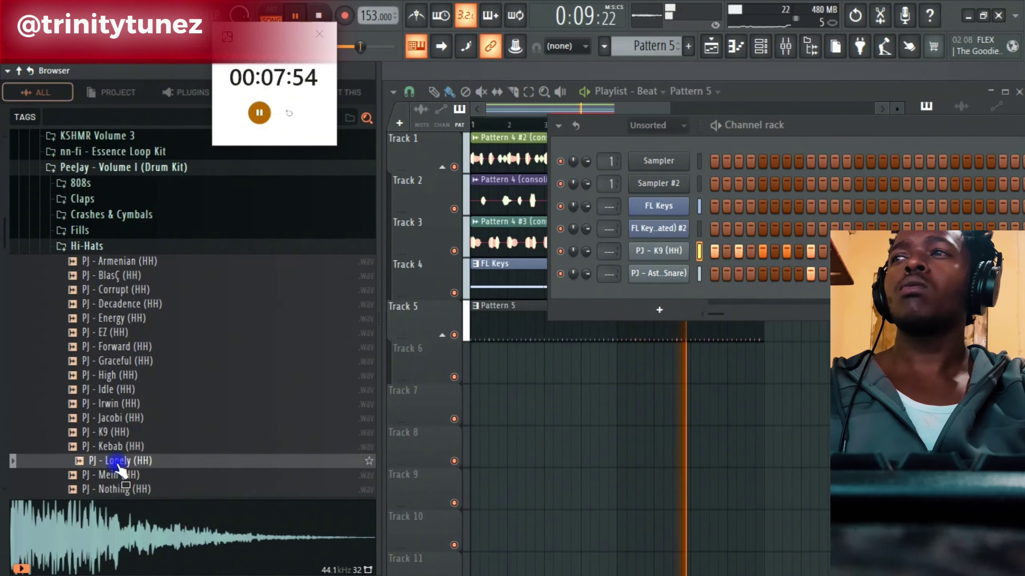
{"action": "right_click", "coordinate": [117, 463]}
{"action": "left_click", "coordinate": [203, 247]}
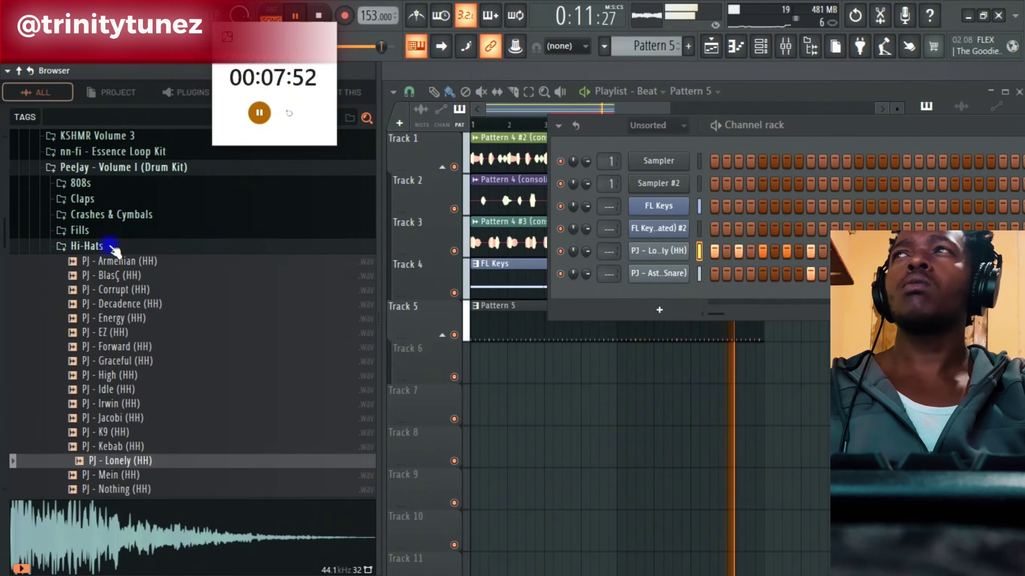
Audition further hi-hat samples in the Hi-Hats folder, including Penetrate, Quit, Rash, Roll Tide, Usurp and Valet.
{"action": "left_click", "coordinate": [104, 247]}
{"action": "left_click", "coordinate": [104, 247]}
{"action": "scroll", "coordinate": [157, 435], "scroll_direction": "down", "scroll_amount": 2}
{"action": "left_click", "coordinate": [138, 418]}
{"action": "left_click", "coordinate": [130, 447]}
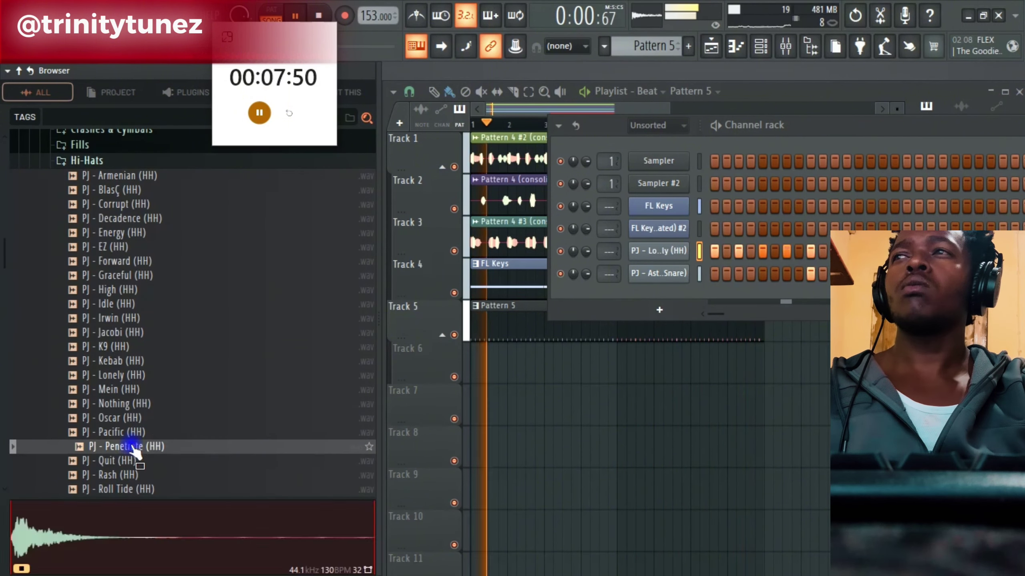
{"action": "left_click", "coordinate": [117, 462]}
{"action": "left_click", "coordinate": [121, 476]}
{"action": "left_click", "coordinate": [116, 488]}
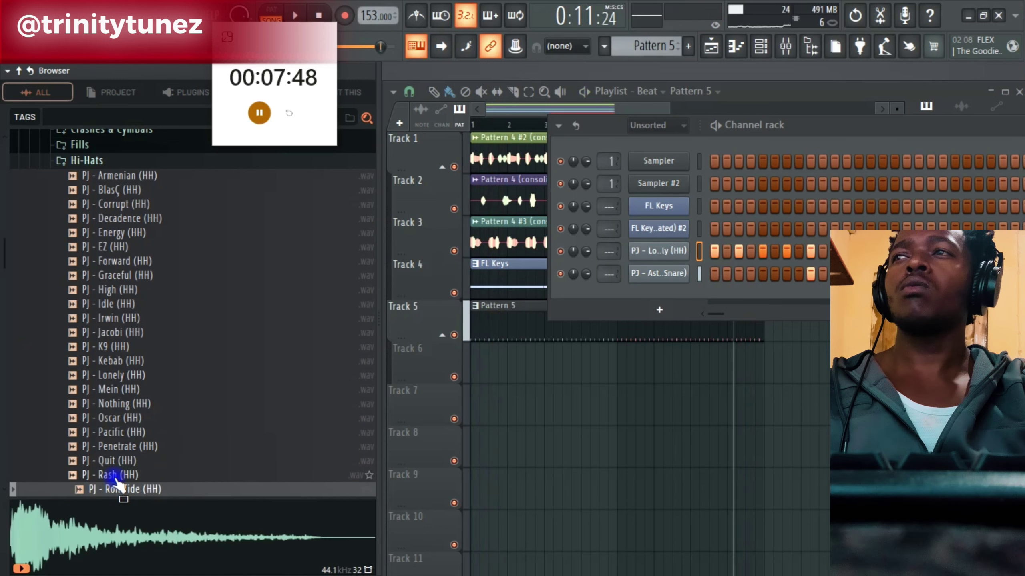
{"action": "left_click", "coordinate": [135, 447]}
{"action": "scroll", "coordinate": [131, 403], "scroll_direction": "down", "scroll_amount": 4}
{"action": "left_click", "coordinate": [130, 389]}
{"action": "left_click", "coordinate": [119, 404]}
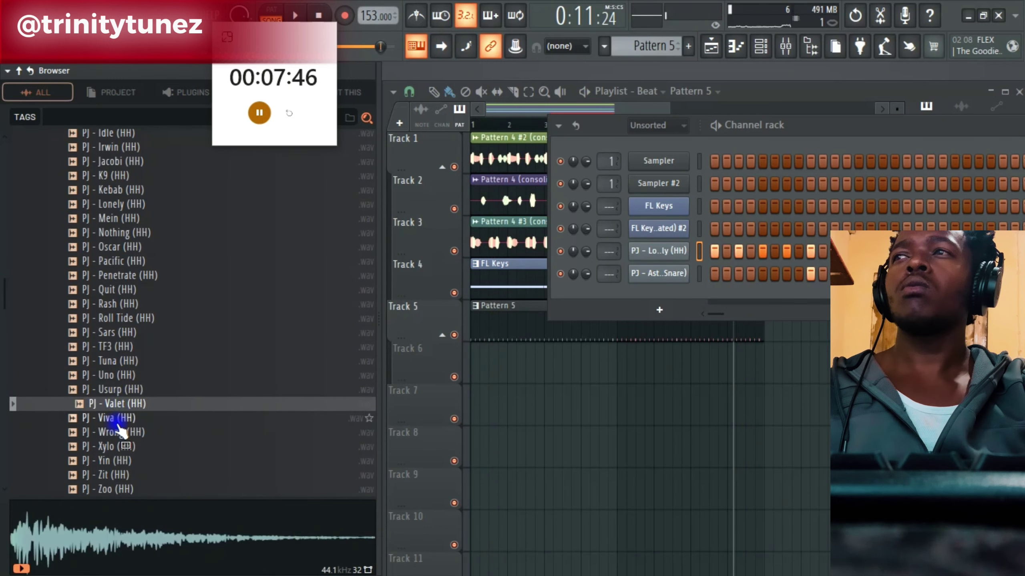
Audition the last samples in the Hi-Hats folder and load PJ - Yin (HH) into the hi-hat channel.
{"action": "left_click", "coordinate": [117, 421]}
{"action": "left_click", "coordinate": [117, 446]}
{"action": "left_click", "coordinate": [124, 433]}
{"action": "left_click", "coordinate": [116, 463]}
{"action": "scroll", "coordinate": [134, 444], "scroll_direction": "down", "scroll_amount": 2}
{"action": "left_click", "coordinate": [121, 389]}
{"action": "left_click", "coordinate": [123, 404]}
Compare more hi-hats, including Penetrate and K9, set the hi-hat channel's sample to PJ - Oscar (HH), and collapse the Hi-Hats folder.
{"action": "left_click", "coordinate": [127, 191]}
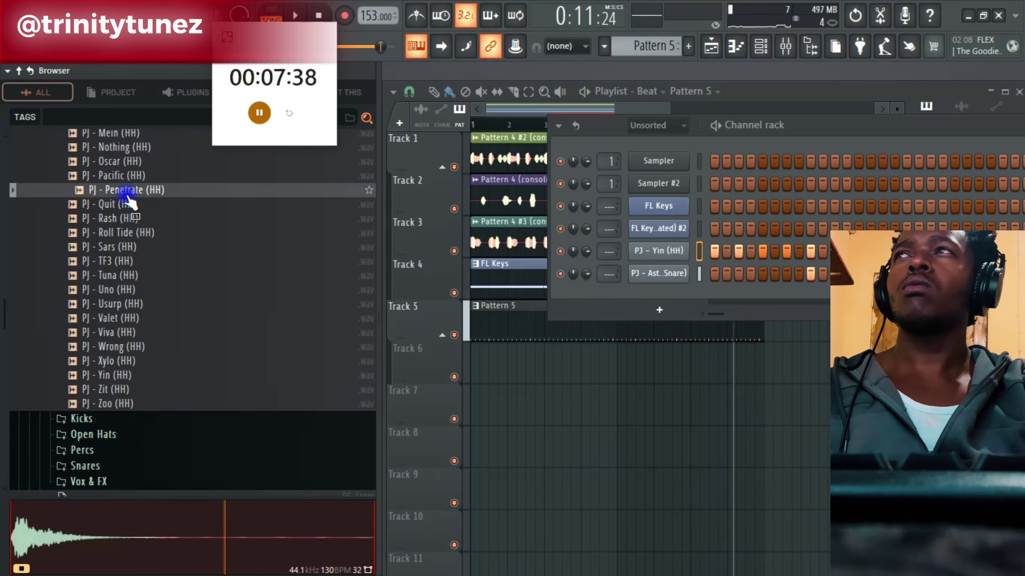
{"action": "left_click", "coordinate": [123, 176]}
{"action": "scroll", "coordinate": [111, 213], "scroll_direction": "up", "scroll_amount": 4}
{"action": "left_click", "coordinate": [114, 261]}
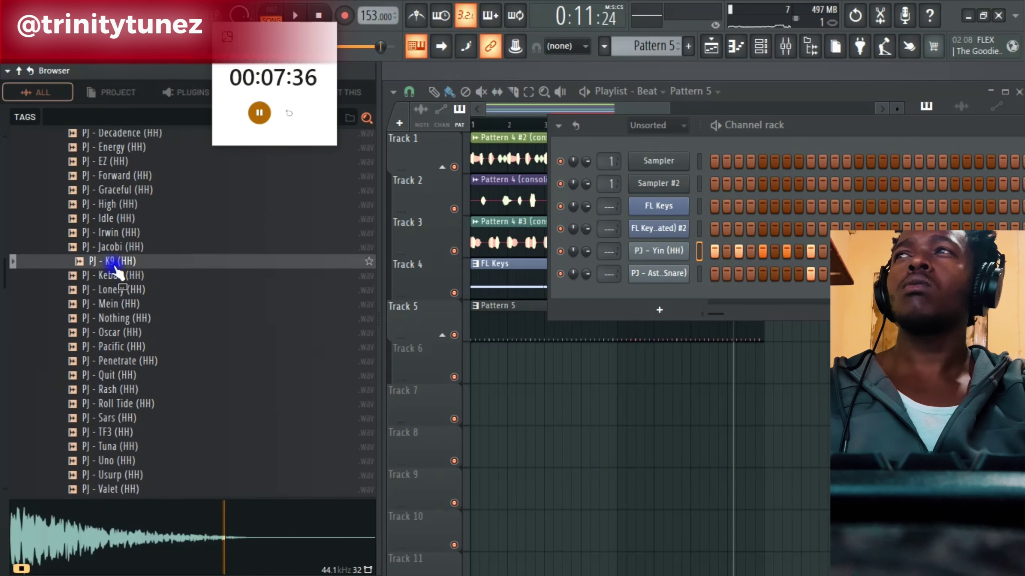
{"action": "left_click", "coordinate": [116, 289]}
{"action": "right_click", "coordinate": [117, 334]}
{"action": "left_click", "coordinate": [162, 245]}
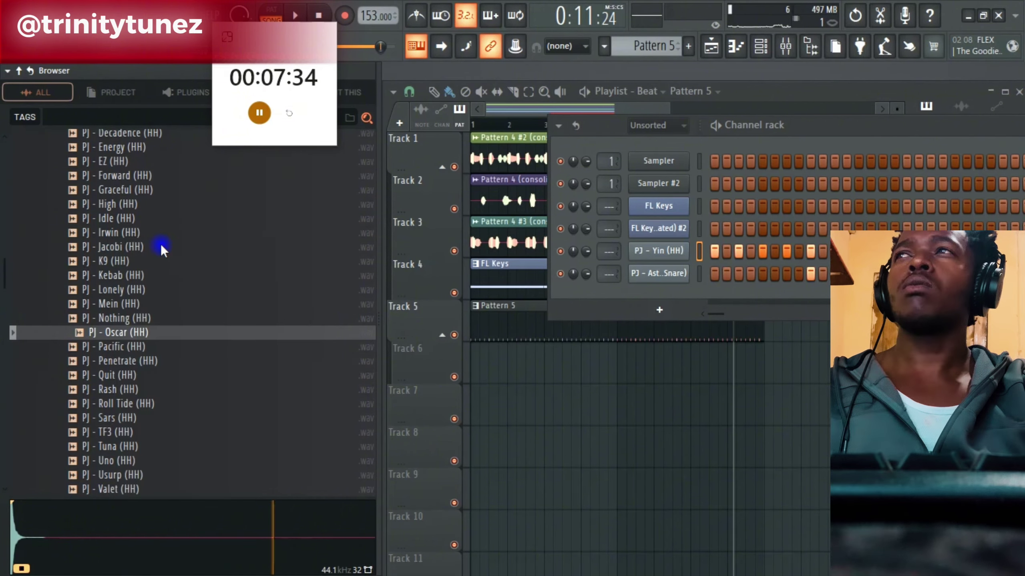
{"action": "key", "text": "space"}
{"action": "scroll", "coordinate": [142, 283], "scroll_direction": "up", "scroll_amount": 4}
{"action": "left_click", "coordinate": [108, 249]}
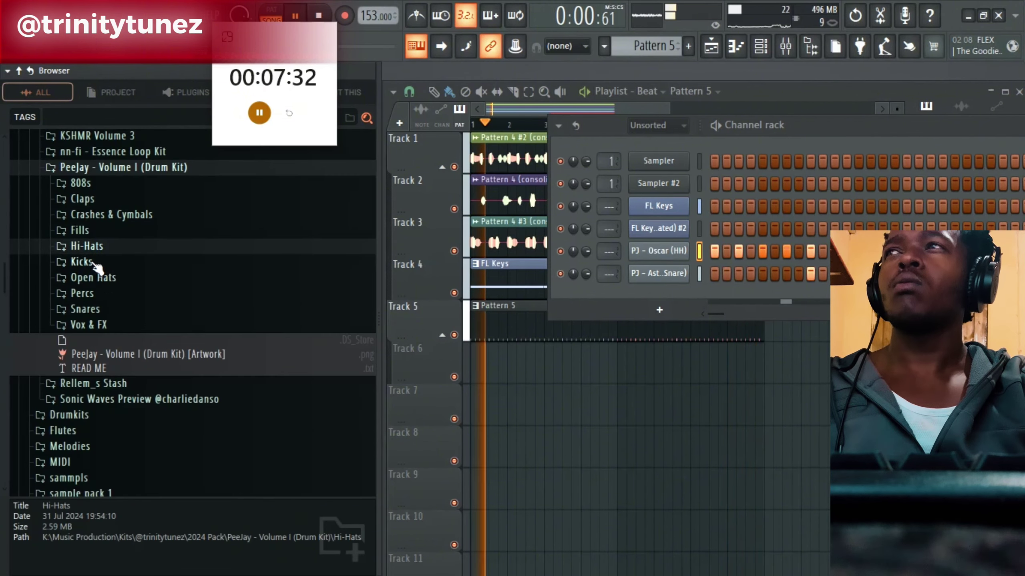
Preview PJ - Gospel C (808) from the 808s folder, open it in a new channel and enable its volume envelope.
{"action": "left_click", "coordinate": [105, 184]}
{"action": "left_click", "coordinate": [133, 285]}
{"action": "key", "text": "space"}
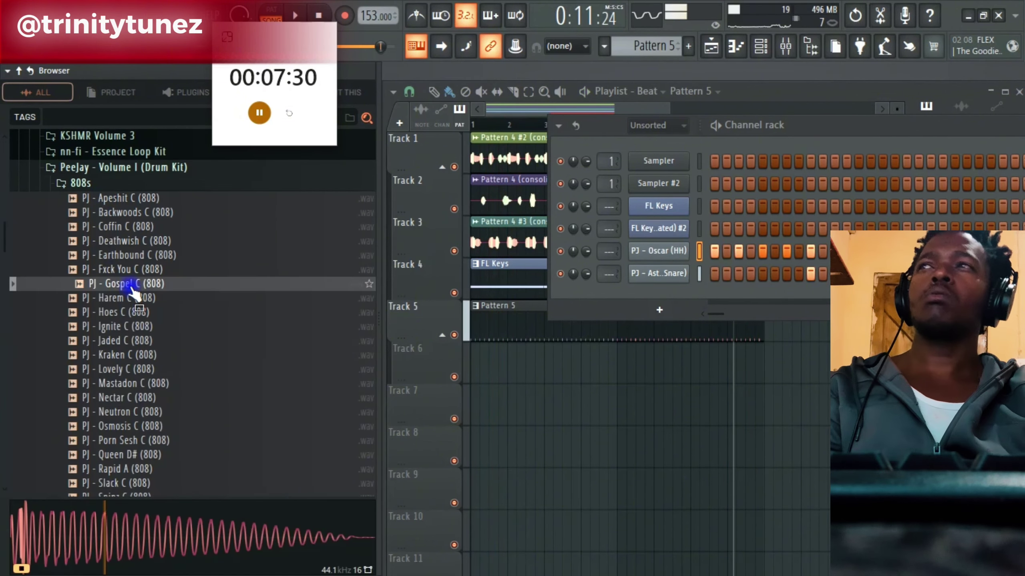
{"action": "right_click", "coordinate": [137, 285]}
{"action": "left_click", "coordinate": [169, 258]}
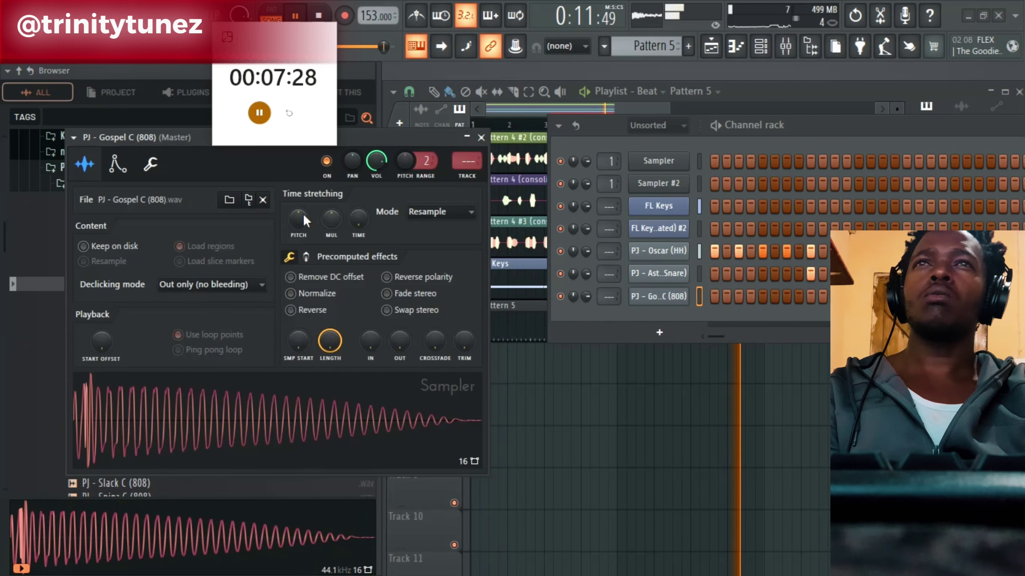
{"action": "left_click", "coordinate": [119, 164]}
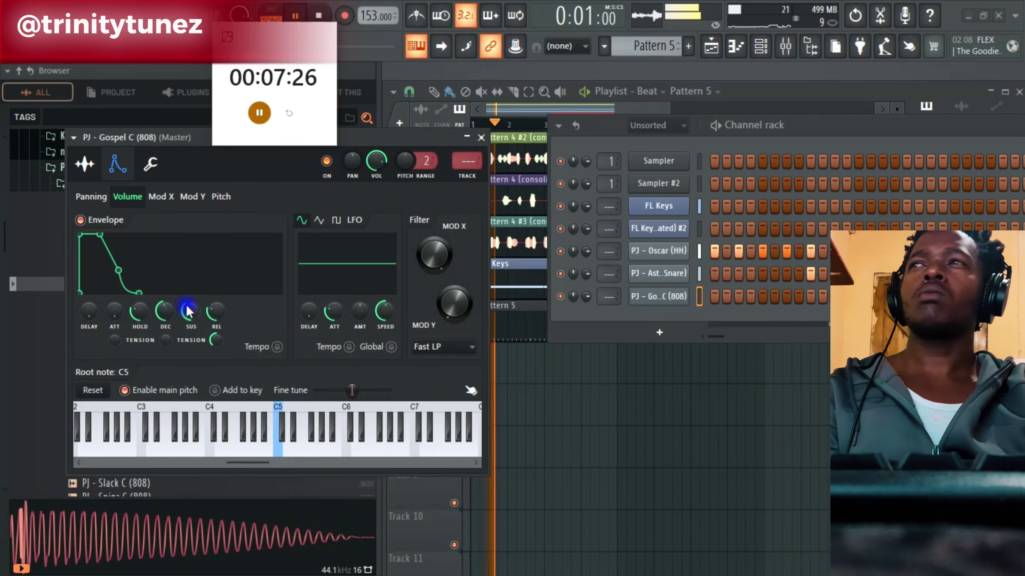
{"action": "left_click", "coordinate": [481, 138]}
Place a short B5 note at the start of bar 1 in the PJ - Gospel C (808) channel.
{"action": "right_click", "coordinate": [658, 296]}
{"action": "left_click", "coordinate": [682, 306]}
{"action": "left_click", "coordinate": [444, 150]}
{"action": "key", "text": "space"}
{"action": "key", "text": "space"}
{"action": "left_click", "coordinate": [1018, 68]}
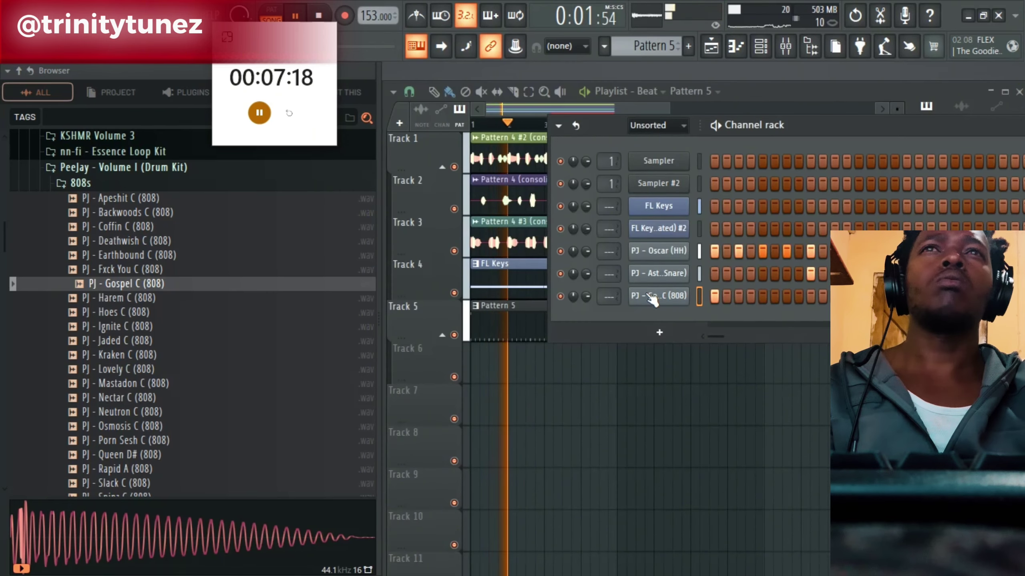
Copy the FL Keys channel's notes from the FL Keys pattern.
{"action": "key", "text": "KP_Add"}
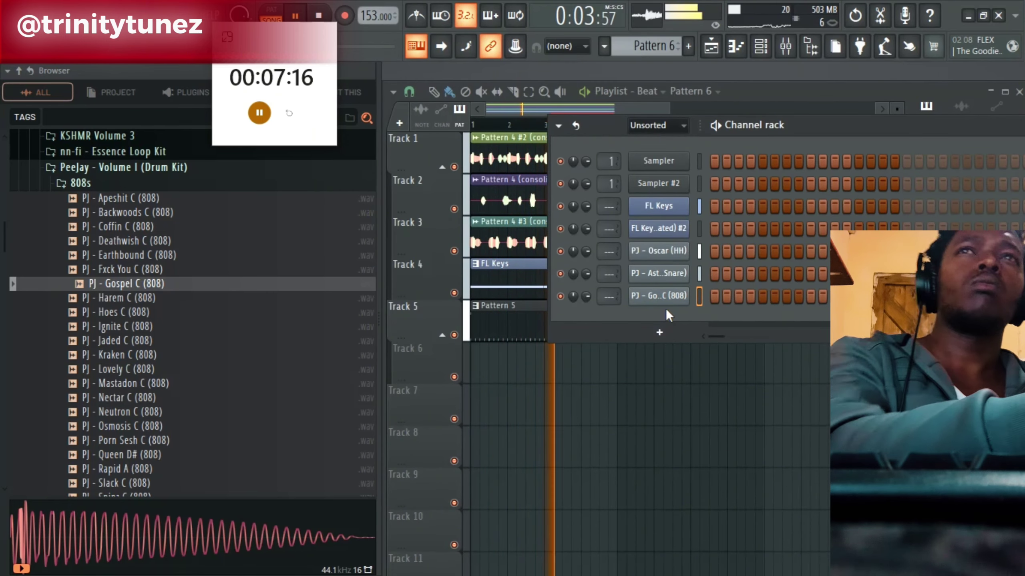
{"action": "key", "text": "KP_Add"}
{"action": "key", "text": "KP_Add"}
{"action": "key", "text": "KP_Add"}
{"action": "right_click", "coordinate": [659, 209]}
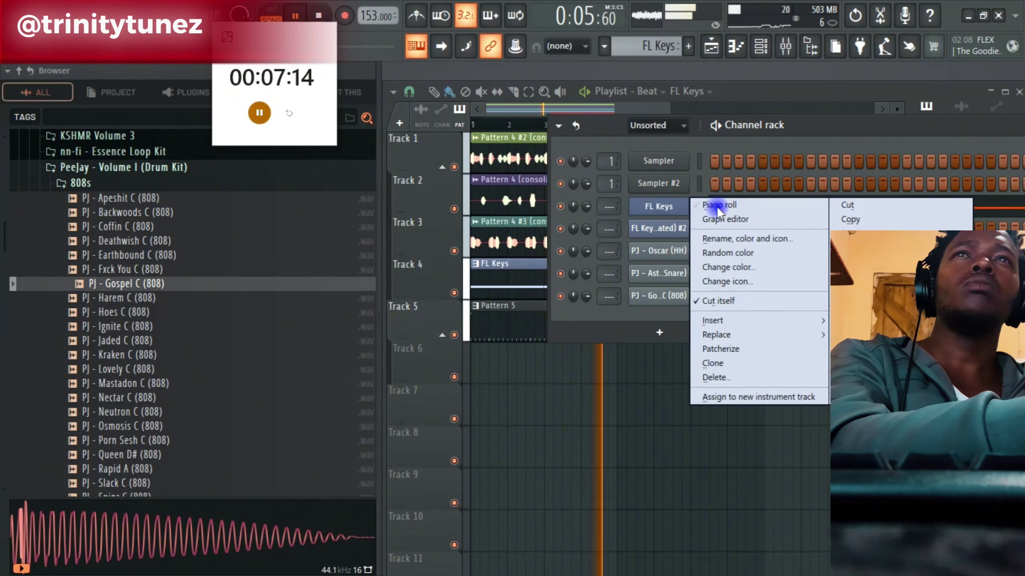
{"action": "left_click", "coordinate": [871, 218]}
Paste the copied FL Keys notes into the Sampler channel of Pattern 5 and inspect them in the piano roll.
{"action": "key", "text": "KP_Add"}
{"action": "key", "text": "KP_Add"}
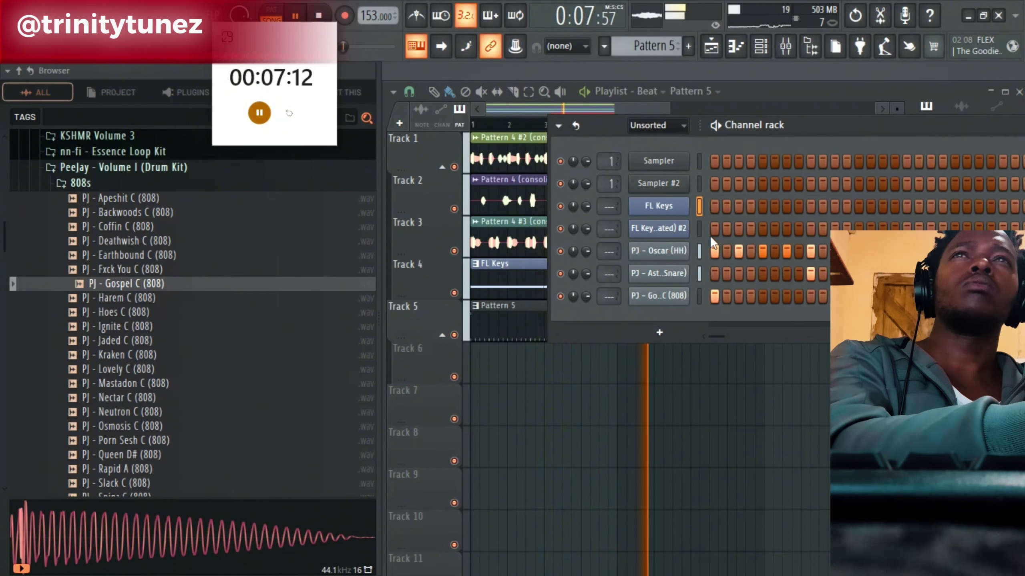
{"action": "right_click", "coordinate": [664, 161]}
{"action": "left_click", "coordinate": [871, 188]}
{"action": "key", "text": "F7"}
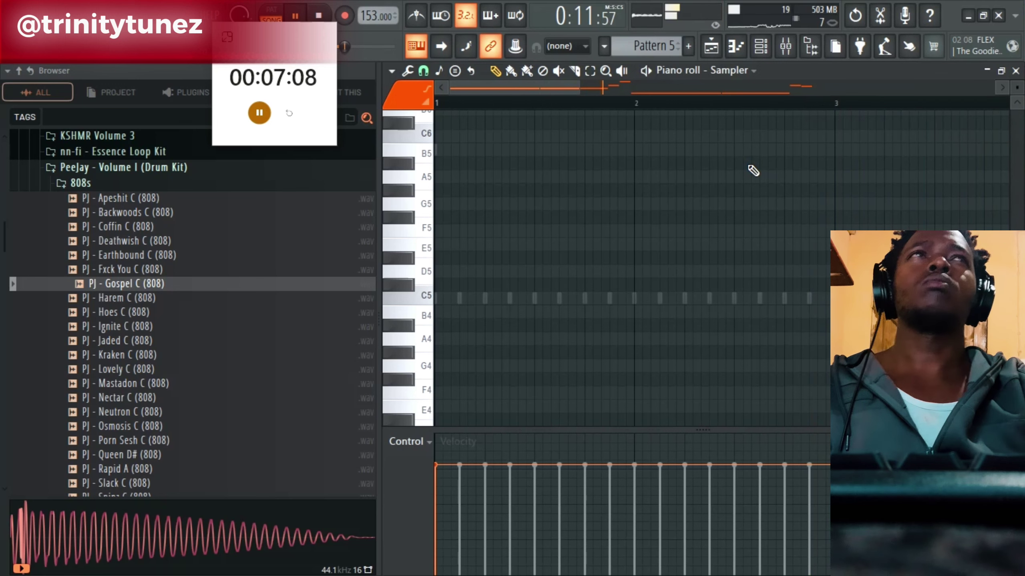
{"action": "left_click", "coordinate": [1015, 72]}
Cut the pasted notes from Pattern 5's Sampler channel and paste them into the Sampler channel of Pattern 6.
{"action": "right_click", "coordinate": [683, 161]}
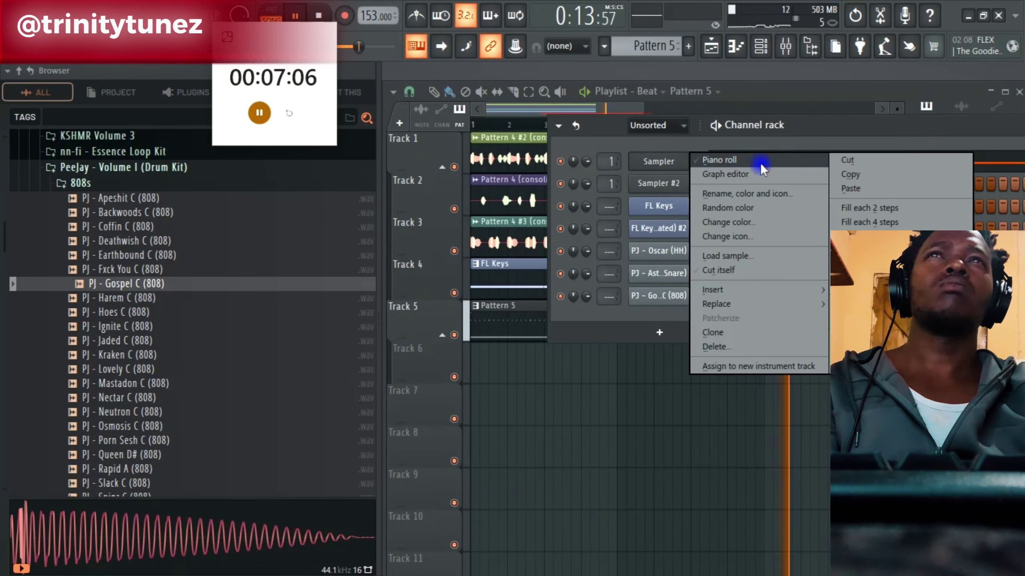
{"action": "mouse_move", "coordinate": [761, 163]}
{"action": "left_click", "coordinate": [835, 159]}
{"action": "key", "text": "KP_Add"}
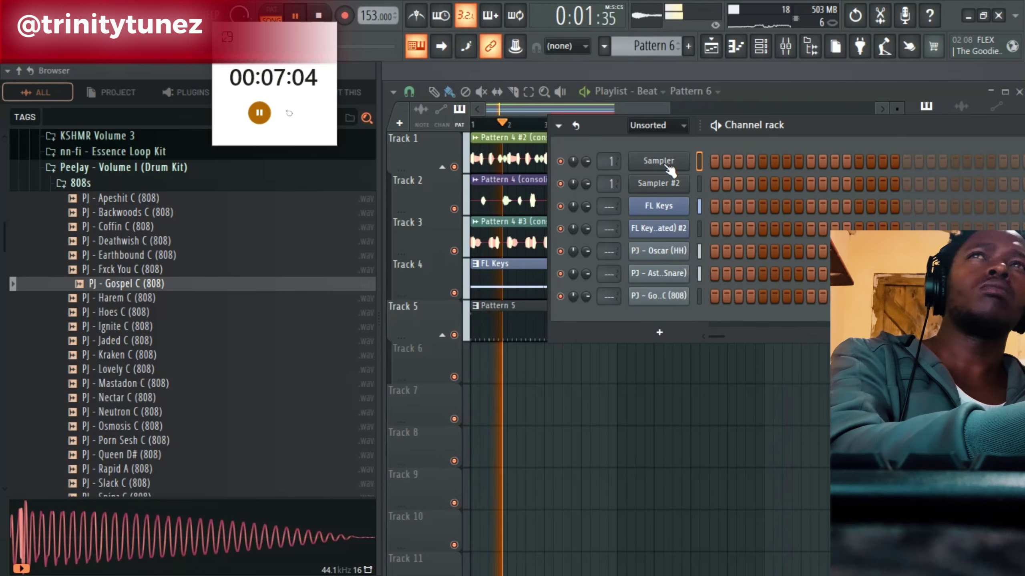
{"action": "right_click", "coordinate": [668, 163]}
{"action": "left_click", "coordinate": [836, 184]}
Move the PJ - Gospel C (808) channel's note from Pattern 5 to Pattern 6 and close its piano roll.
{"action": "key", "text": "KP_Subtract"}
{"action": "right_click", "coordinate": [685, 296]}
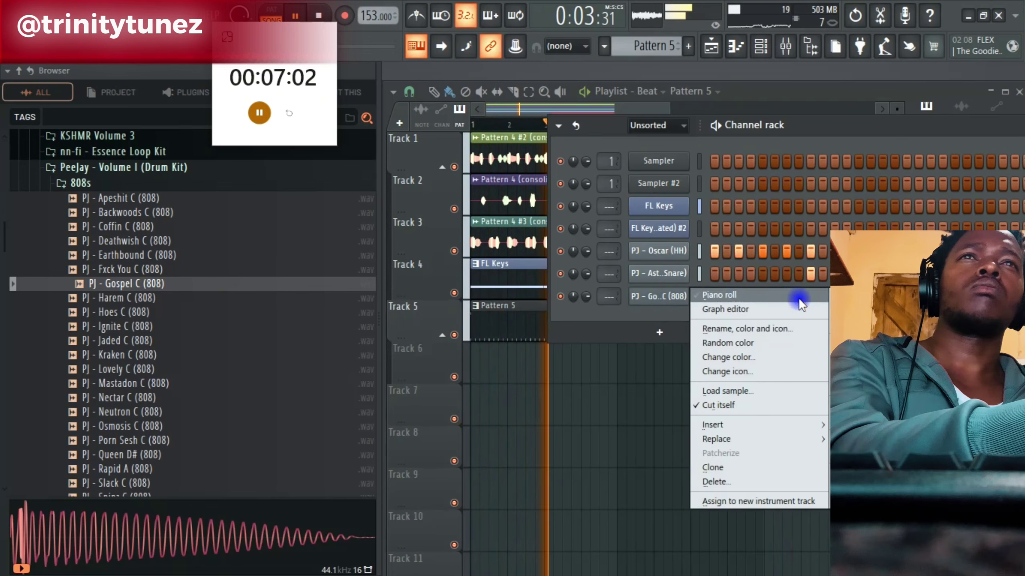
{"action": "key", "text": "KP_Add"}
{"action": "right_click", "coordinate": [672, 294]}
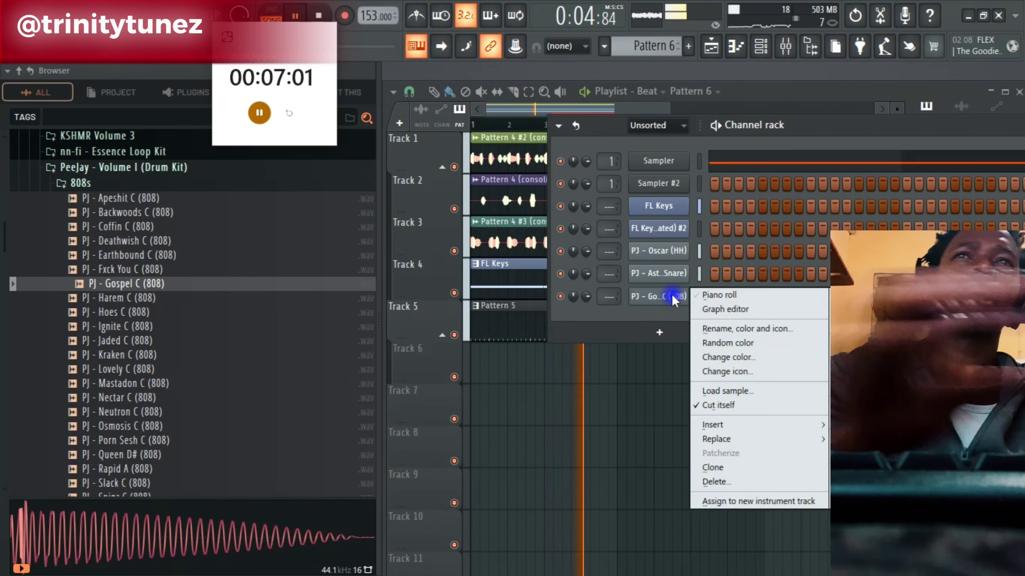
{"action": "left_click", "coordinate": [715, 294]}
{"action": "left_click", "coordinate": [1015, 71]}
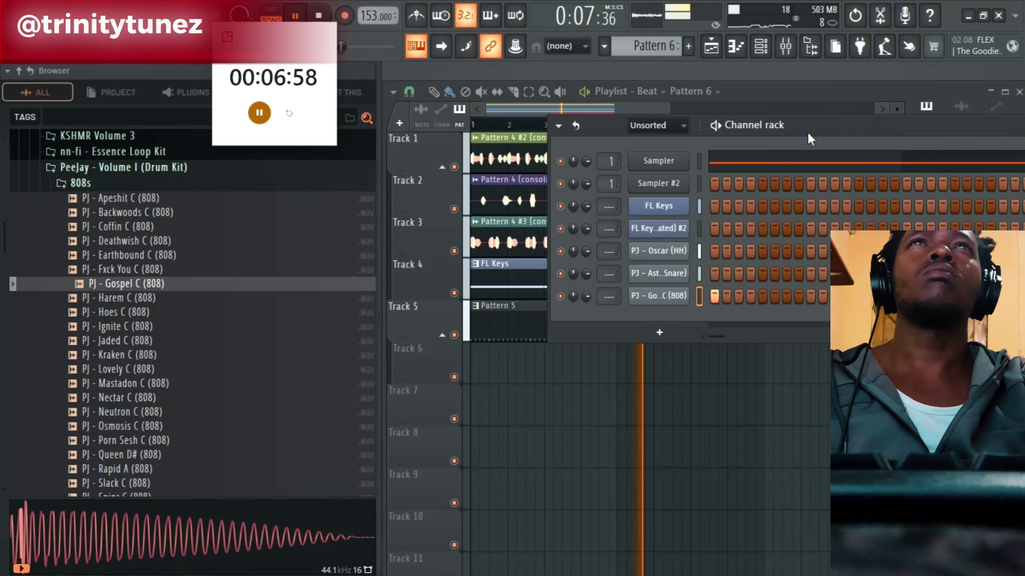
Check the Sampler's notes in Pattern 6 and move the PJ - Gospel C (808) channel's first note to the matching B6.
{"action": "left_click", "coordinate": [786, 166]}
{"action": "key", "text": "ctrl+Down"}
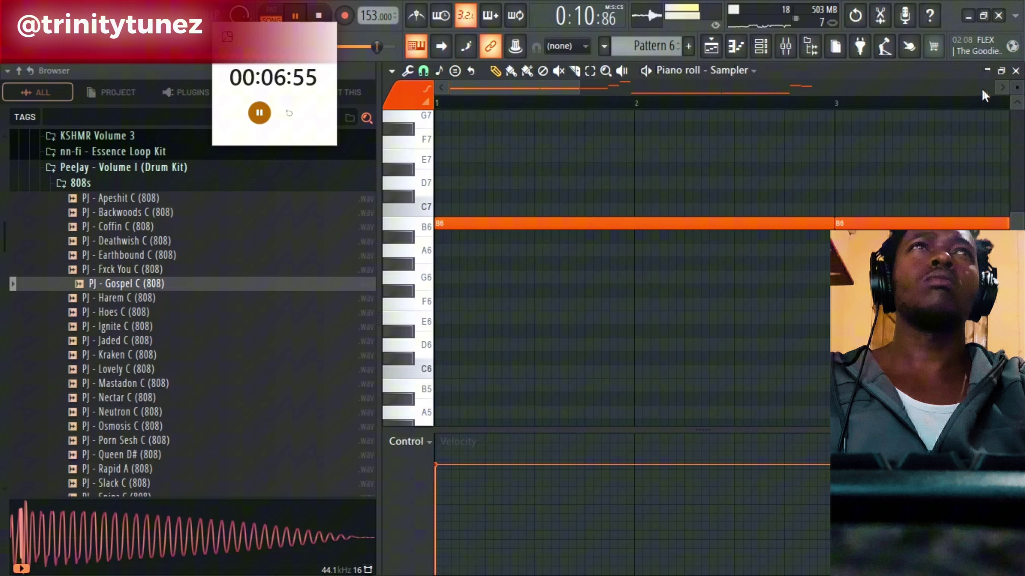
{"action": "left_click", "coordinate": [1016, 71]}
{"action": "right_click", "coordinate": [665, 295]}
{"action": "left_click", "coordinate": [698, 296]}
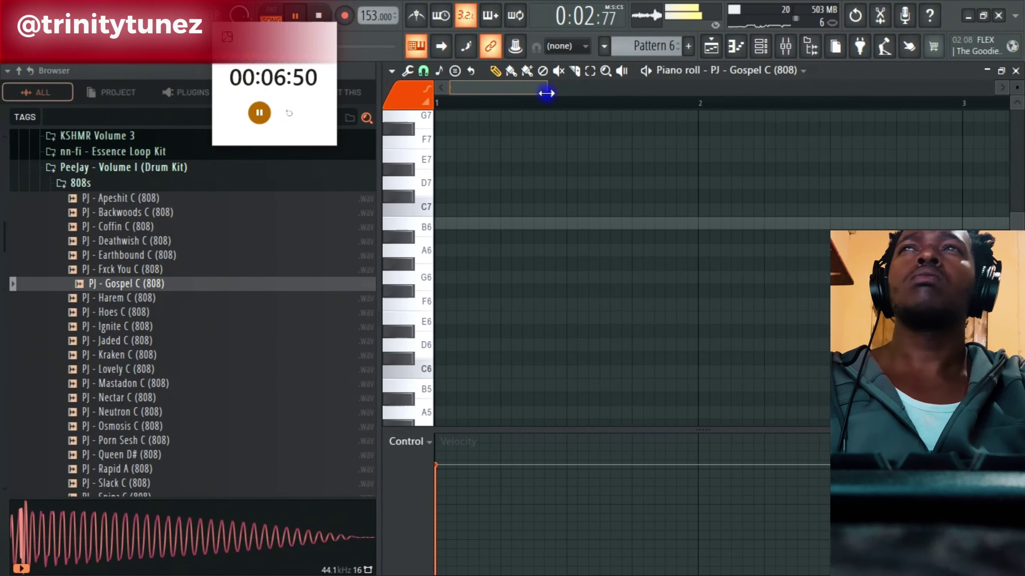
{"action": "left_click_drag", "start_coordinate": [547, 93], "coordinate": [545, 93]}
{"action": "scroll", "coordinate": [494, 240], "scroll_direction": "down", "scroll_amount": 2}
{"action": "scroll", "coordinate": [476, 275], "scroll_direction": "up", "scroll_amount": 3}
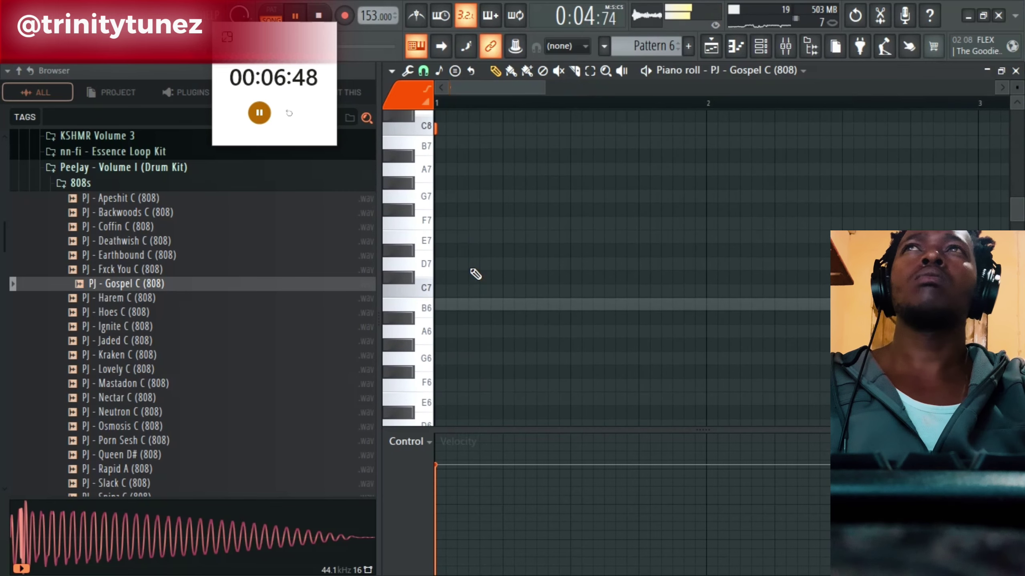
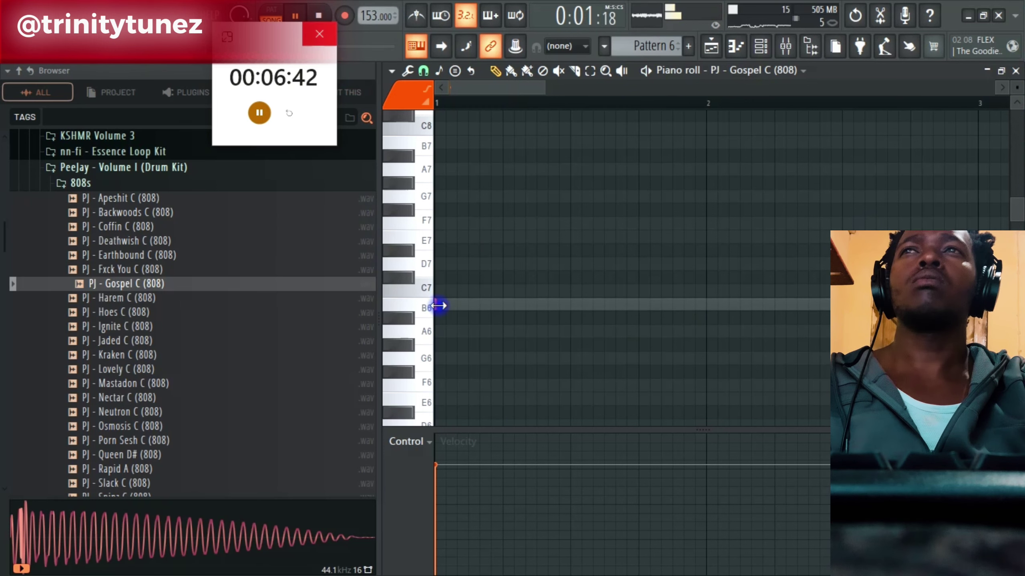
Place Pattern 6 at the start of Track 6 in the playlist and reopen the PJ - Gospel C (808) piano roll.
{"action": "left_click", "coordinate": [711, 47]}
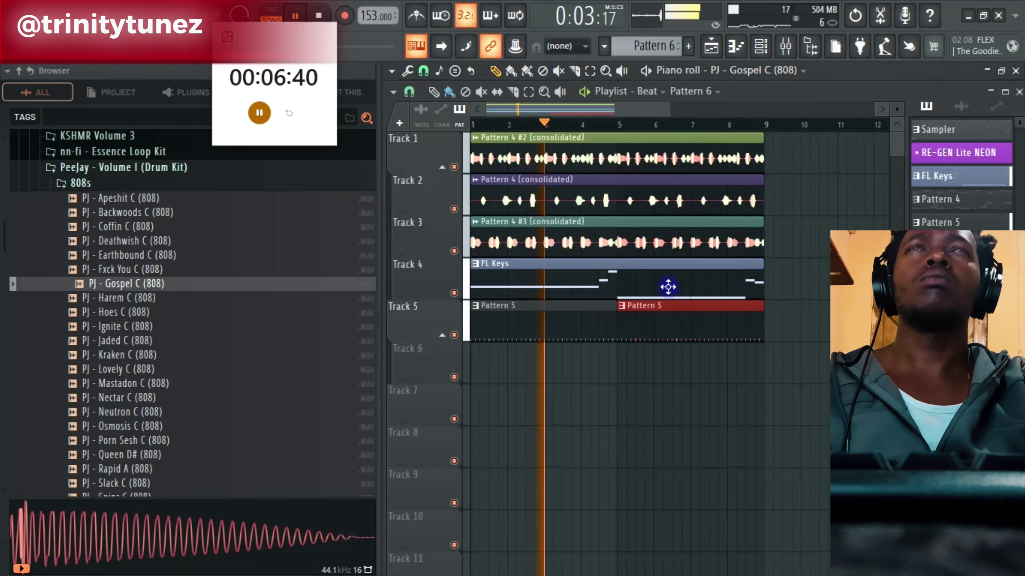
{"action": "left_click_drag", "start_coordinate": [615, 362], "coordinate": [482, 355]}
{"action": "left_click", "coordinate": [761, 49]}
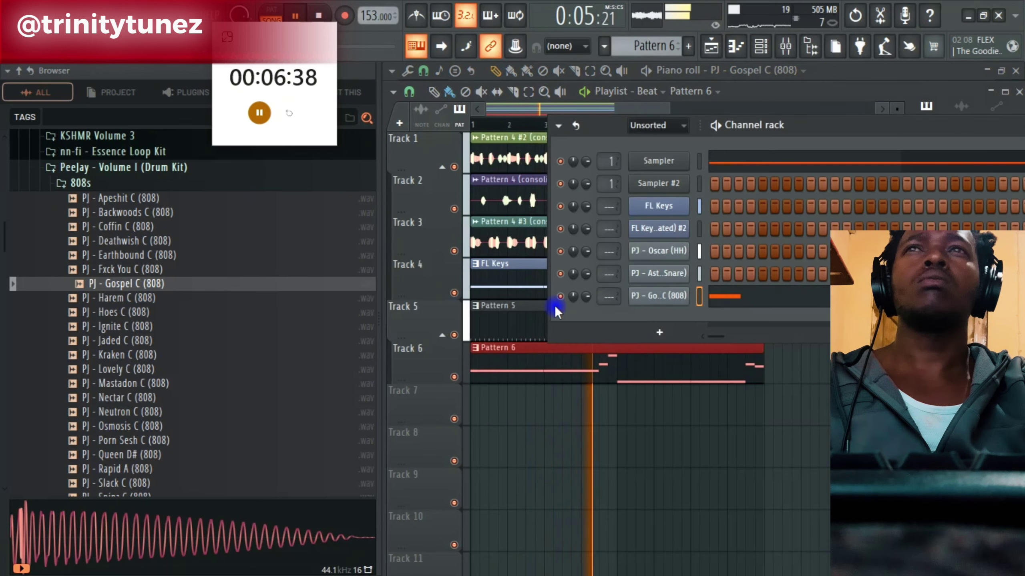
{"action": "left_click", "coordinate": [721, 299]}
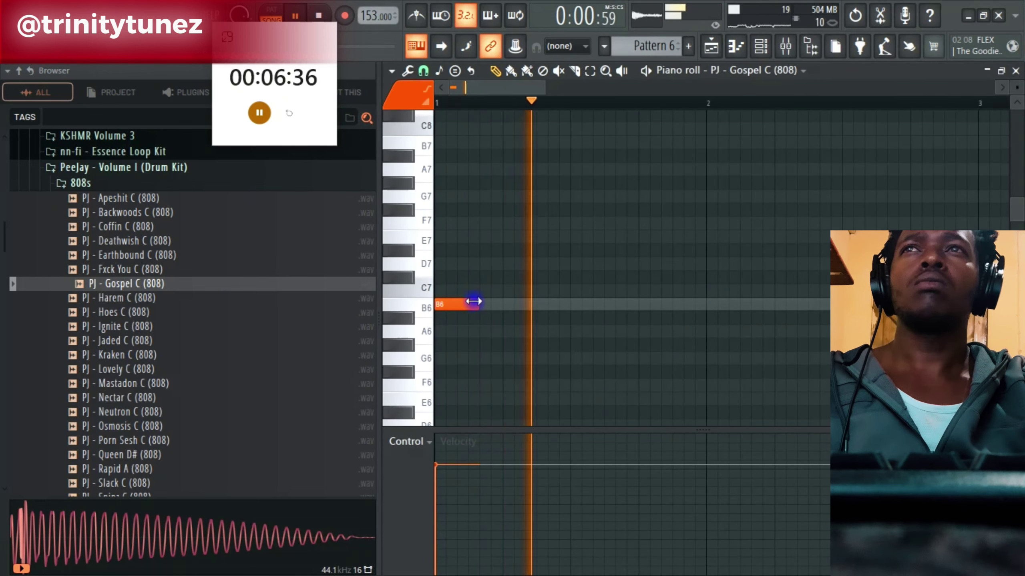
Try three very short B6 notes from beat 4 of bar 1 in the 808 part and delete them.
{"action": "left_click", "coordinate": [644, 304]}
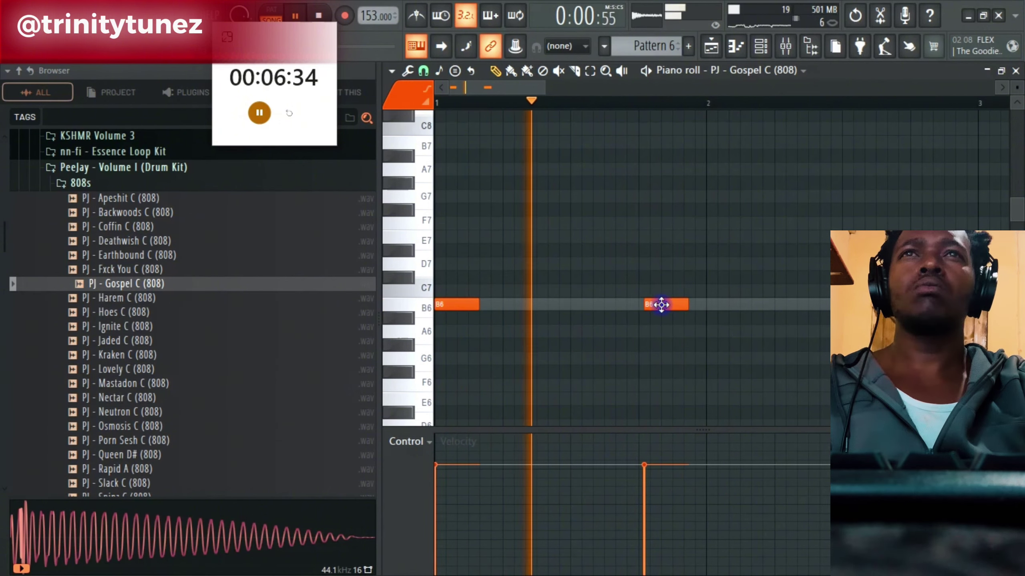
{"action": "left_click_drag", "start_coordinate": [661, 305], "coordinate": [656, 306]}
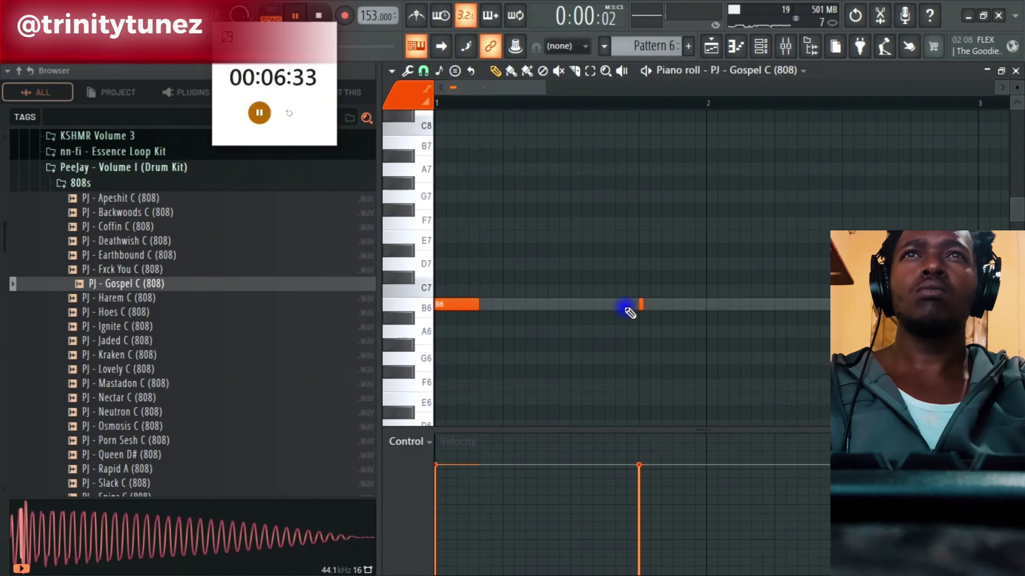
{"action": "left_click", "coordinate": [653, 304]}
{"action": "left_click", "coordinate": [665, 304]}
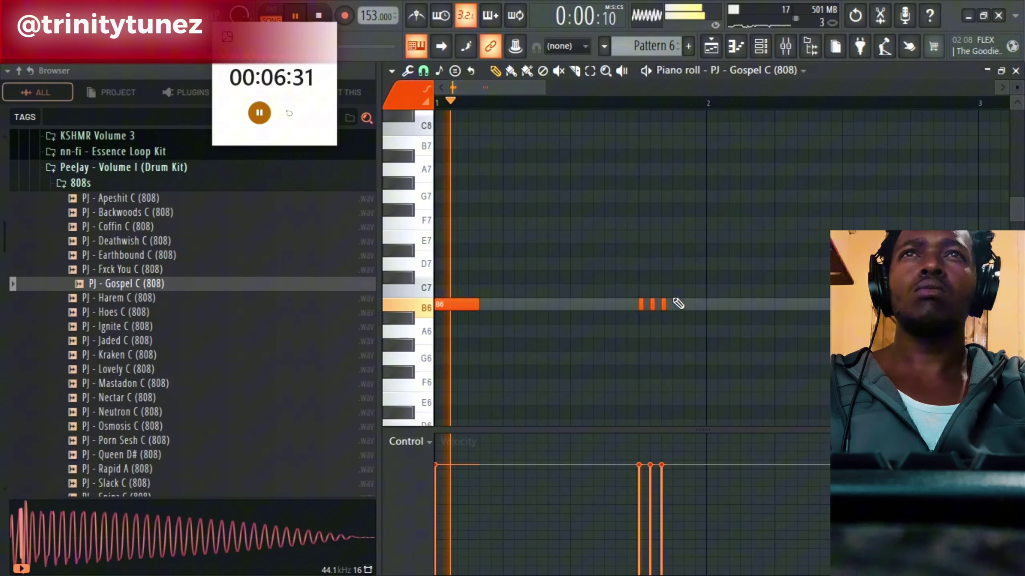
{"action": "right_click", "coordinate": [641, 304]}
{"action": "right_click", "coordinate": [652, 304]}
{"action": "right_click", "coordinate": [664, 305]}
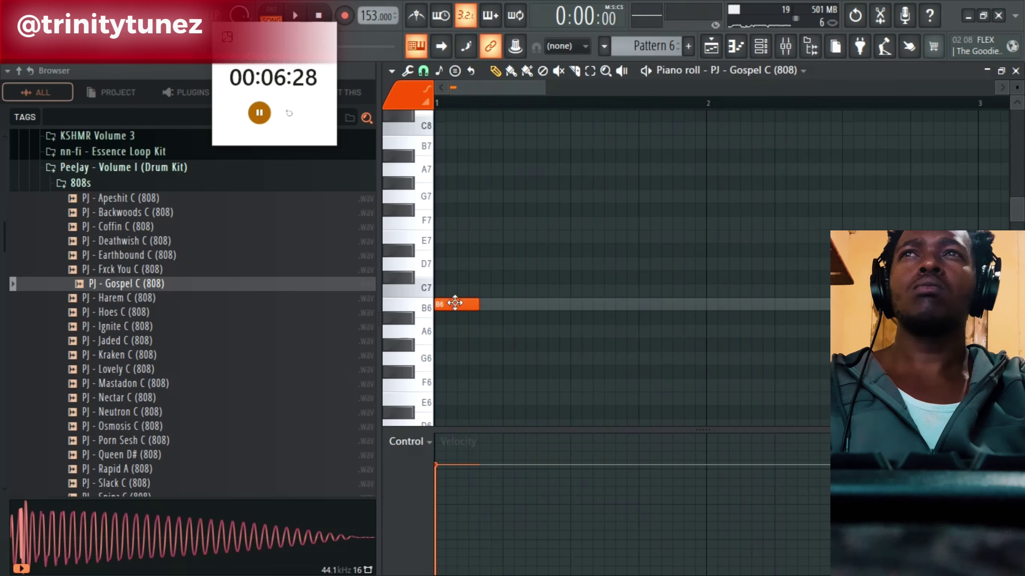
Lengthen the opening B6 note to one beat and add a half-beat B6 midway through beat 2 and a one-beat B6 on beat 4.
{"action": "key", "text": "space"}
{"action": "left_click_drag", "start_coordinate": [481, 302], "coordinate": [507, 304]}
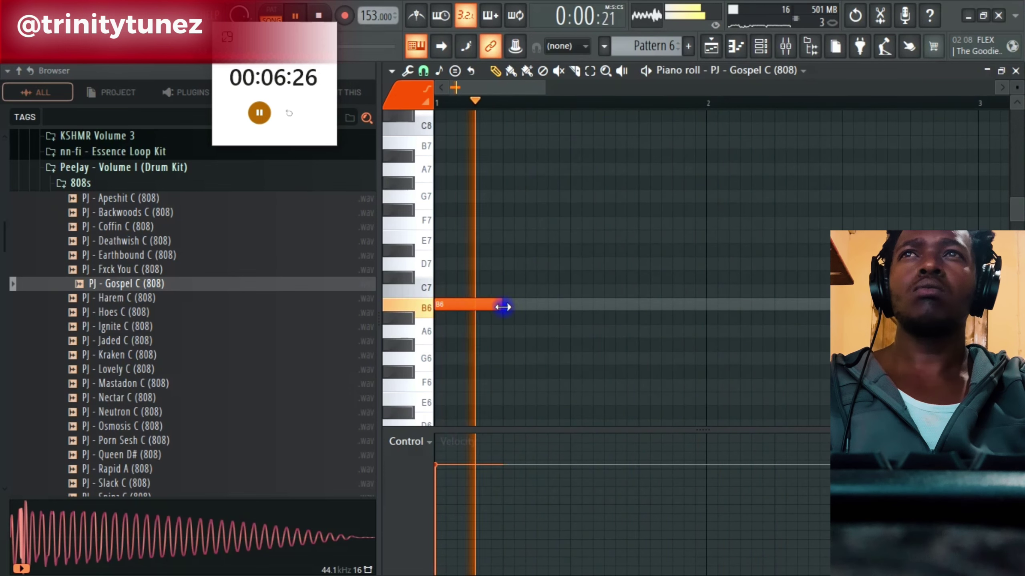
{"action": "left_click", "coordinate": [544, 306]}
{"action": "left_click_drag", "start_coordinate": [601, 303], "coordinate": [570, 304]}
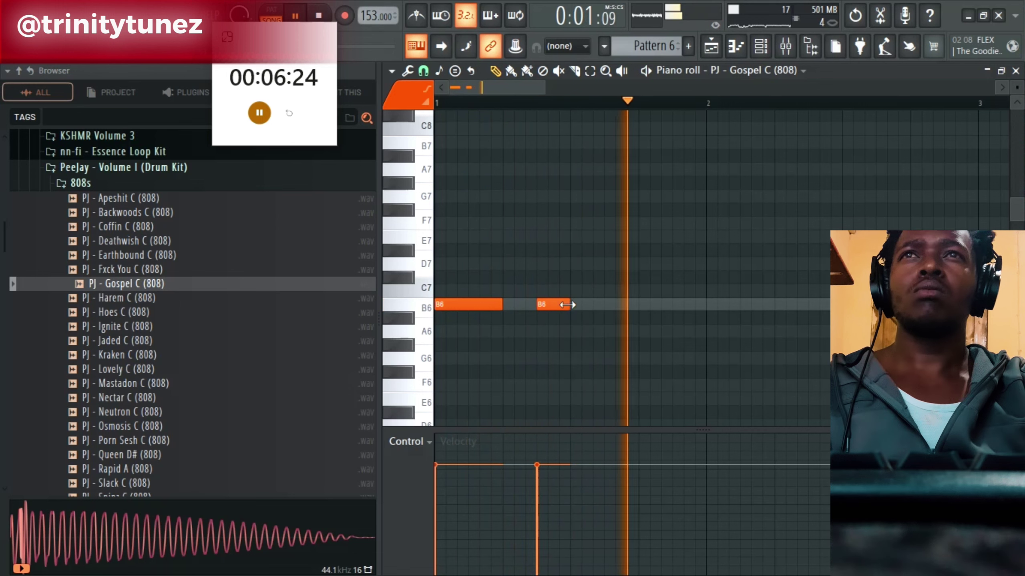
{"action": "left_click", "coordinate": [644, 304]}
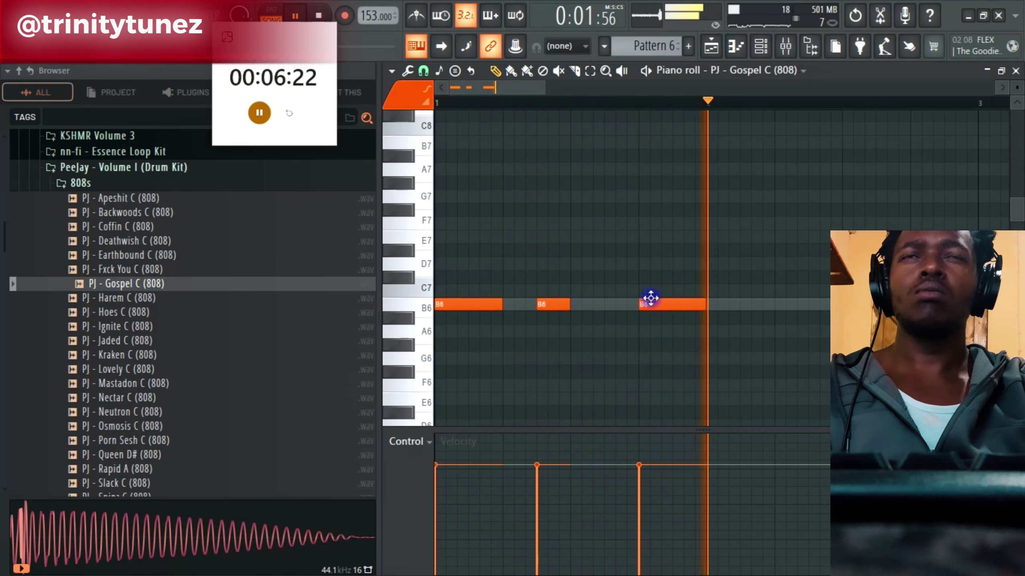
Duplicate the three B6 notes of bar 1 to the start of bar 3.
{"action": "mouse_move", "coordinate": [545, 88]}
{"action": "left_mouse_down"}
{"action": "mouse_move", "coordinate": [680, 138]}
{"action": "mouse_move", "coordinate": [617, 275]}
{"action": "left_mouse_up"}
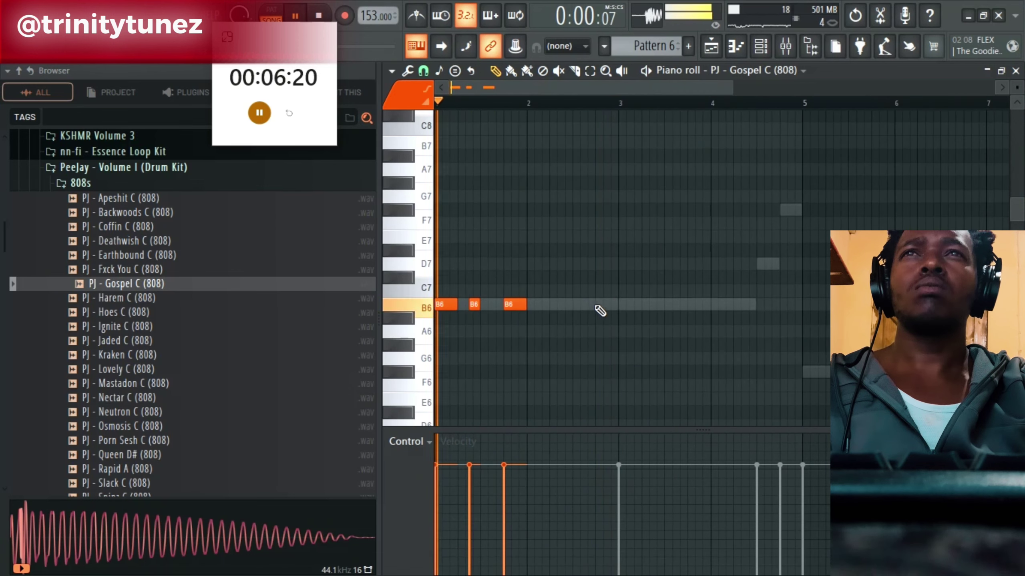
{"action": "key", "text": "ctrl+a"}
{"action": "left_click_drag", "start_coordinate": [440, 305], "coordinate": [625, 311]}
{"action": "left_click", "coordinate": [703, 339]}
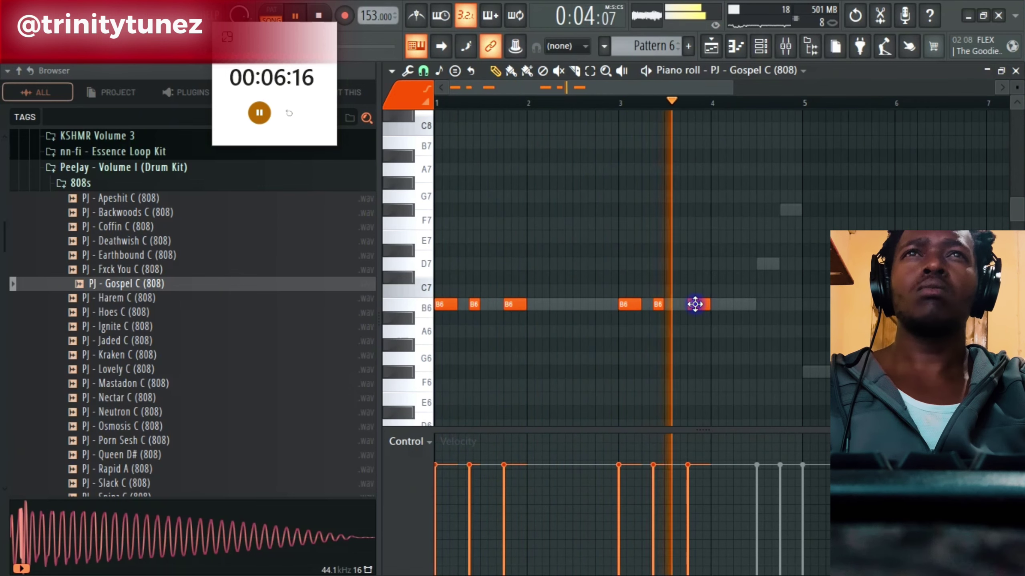
End bar 4 of the 808 part with two half-beat D7 notes from beat 3 and an F#7 on the last half beat.
{"action": "left_click", "coordinate": [772, 265]}
{"action": "left_click", "coordinate": [781, 211]}
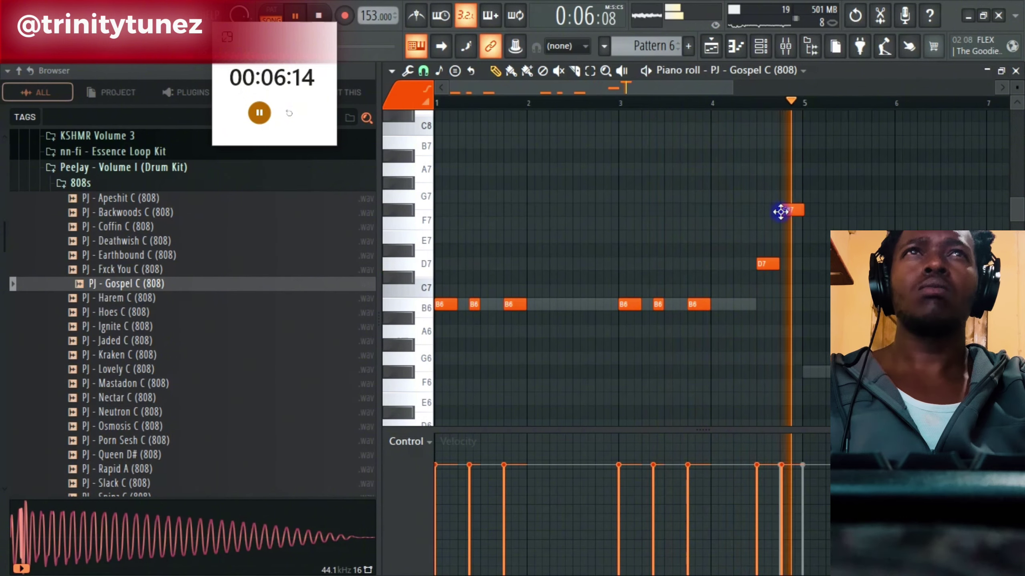
{"action": "left_click", "coordinate": [766, 268]}
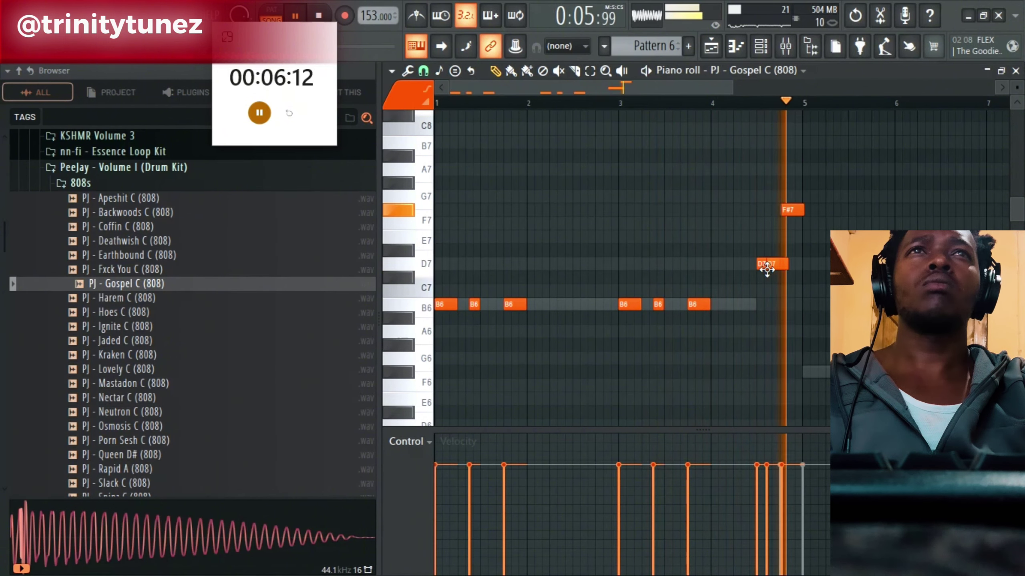
{"action": "mouse_move", "coordinate": [796, 262]}
{"action": "left_mouse_down"}
{"action": "mouse_move", "coordinate": [746, 284]}
{"action": "mouse_move", "coordinate": [778, 265]}
{"action": "left_mouse_up"}
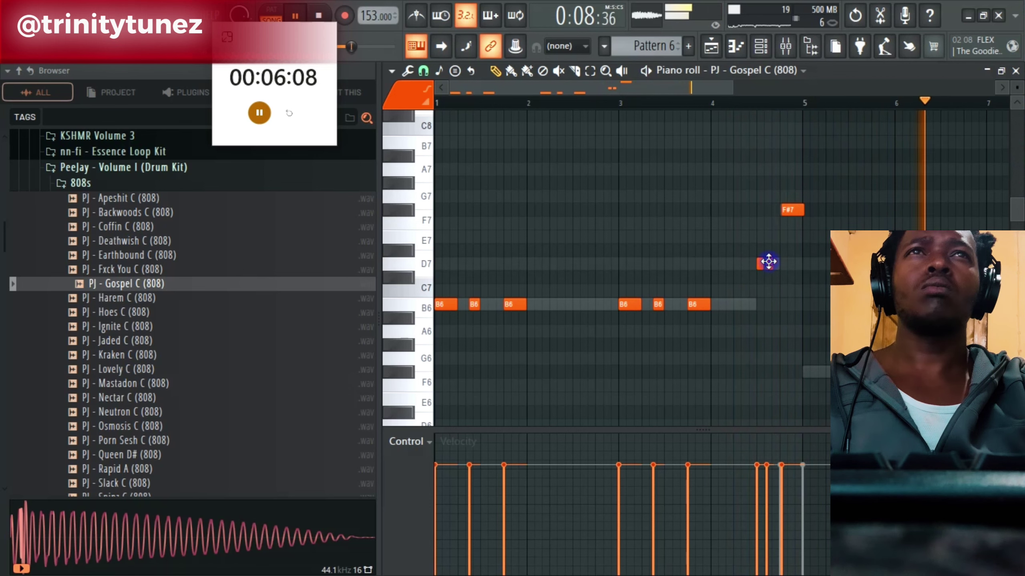
{"action": "right_click", "coordinate": [791, 209]}
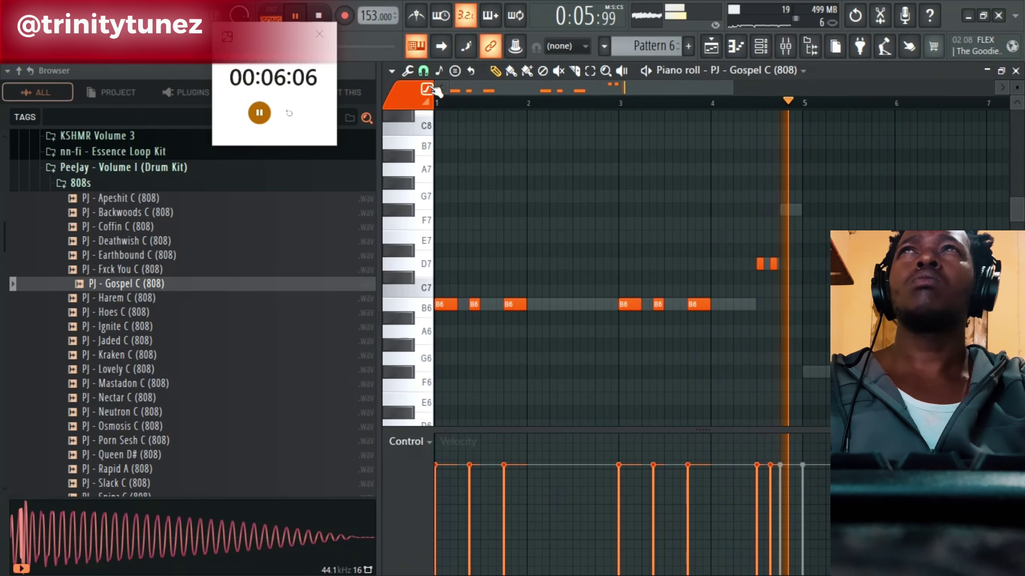
{"action": "left_click_drag", "start_coordinate": [451, 85], "coordinate": [592, 130]}
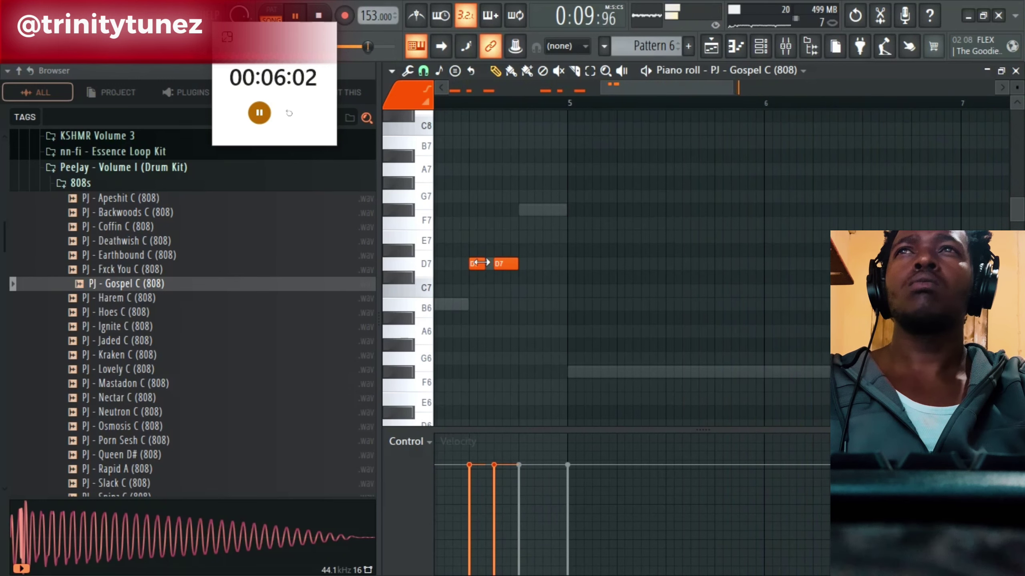
{"action": "left_click", "coordinate": [547, 210]}
Try the 808 notes one octave lower during playback and return them to their original octave.
{"action": "key", "text": "space"}
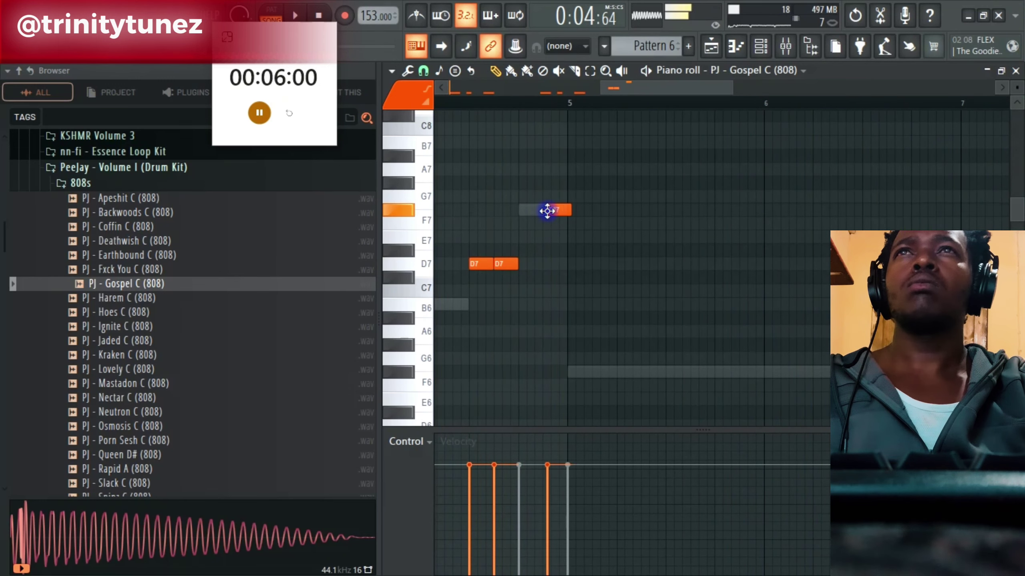
{"action": "key", "text": "ctrl+Down"}
{"action": "key", "text": "space"}
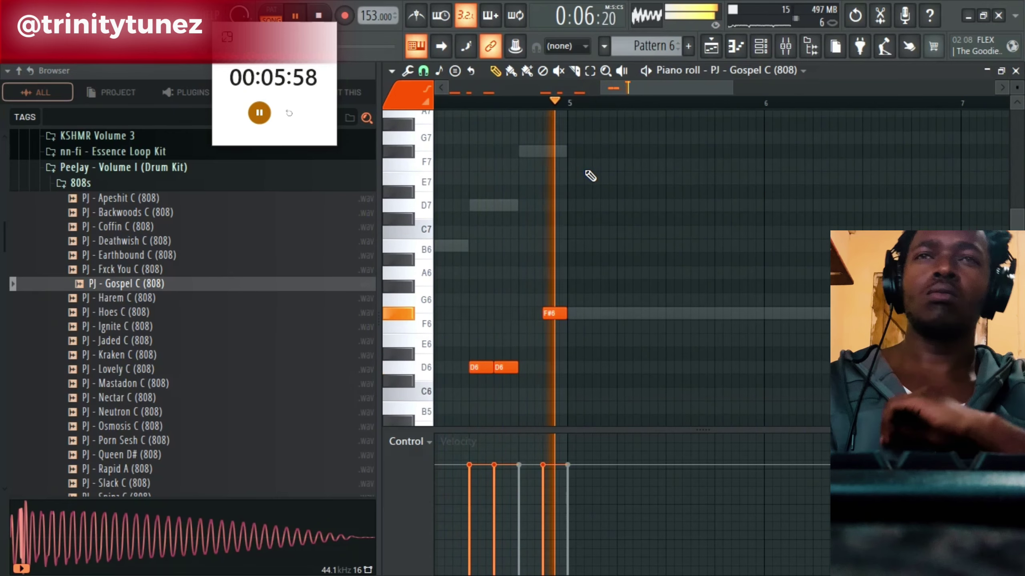
{"action": "key", "text": "ctrl+Up"}
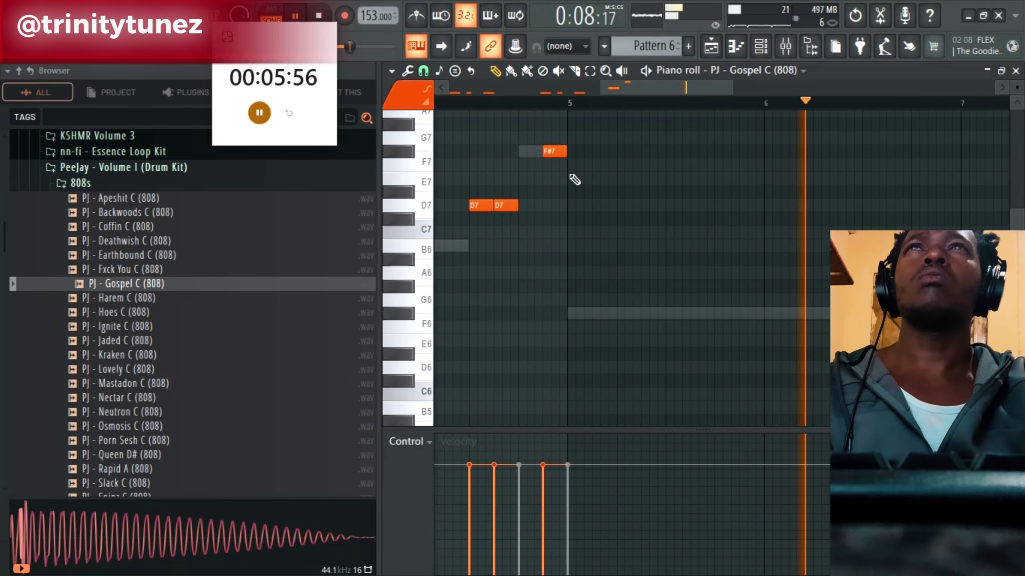
Duplicate the four-bar 808 phrase to bars 5 to 8, transposed to start on F#6, and hide the browser.
{"action": "scroll", "coordinate": [647, 188], "scroll_direction": "down", "scroll_amount": 3}
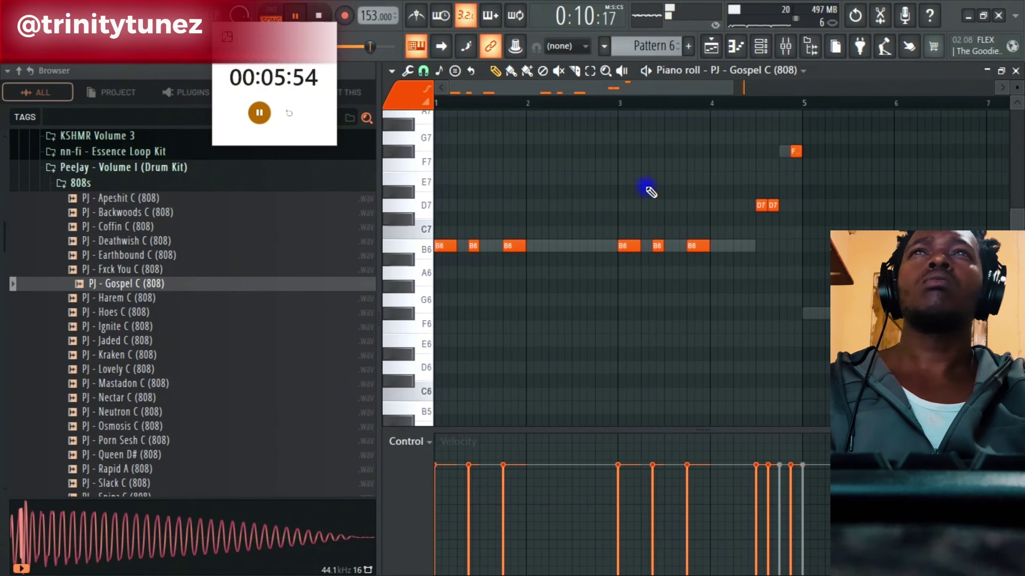
{"action": "left_click_drag", "start_coordinate": [825, 146], "coordinate": [443, 288]}
{"action": "left_click_drag", "start_coordinate": [448, 250], "coordinate": [816, 324]}
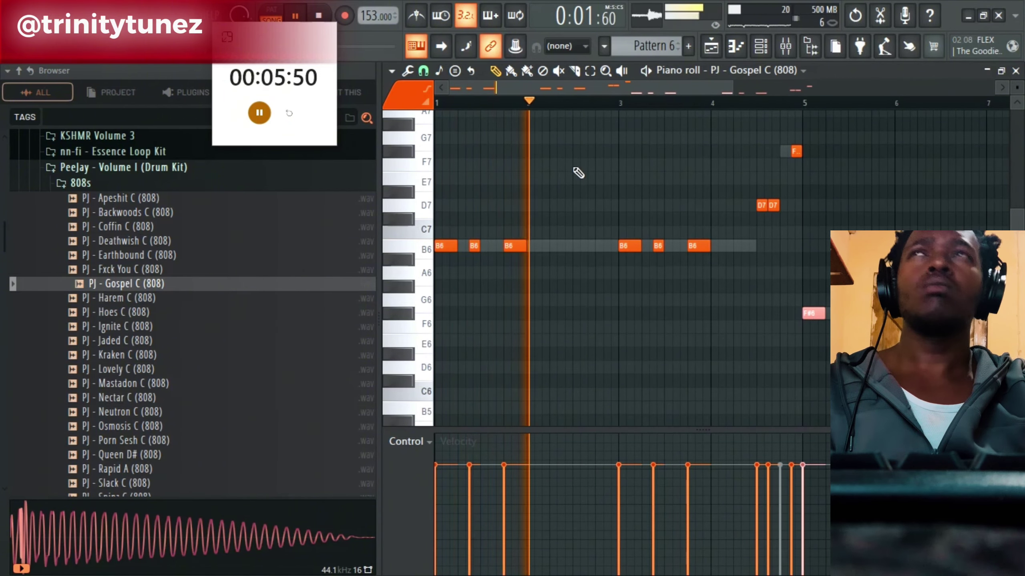
{"action": "left_click_drag", "start_coordinate": [450, 88], "coordinate": [652, 88]}
{"action": "key", "text": "alt+F8"}
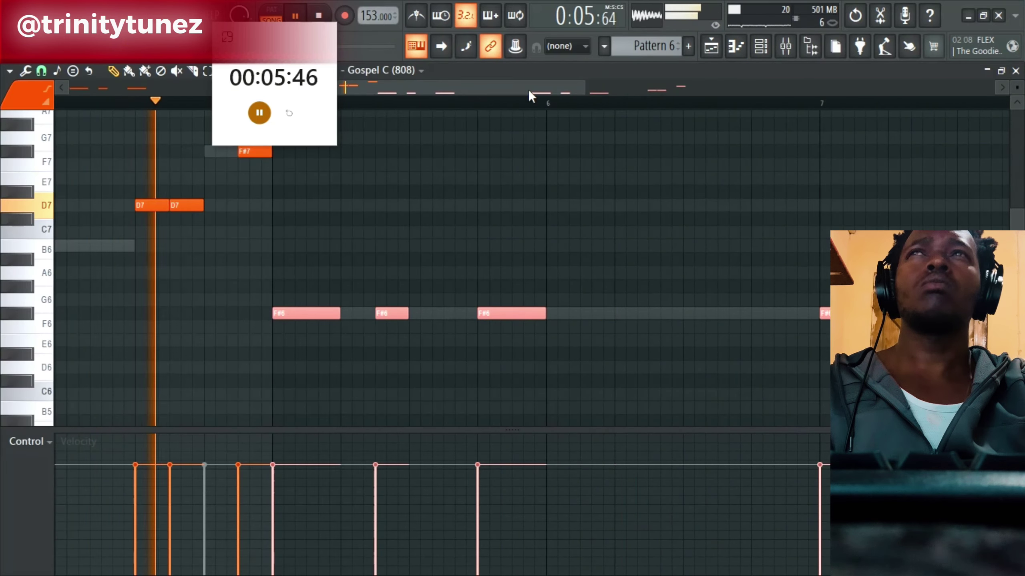
{"action": "left_click_drag", "start_coordinate": [585, 84], "coordinate": [653, 87]}
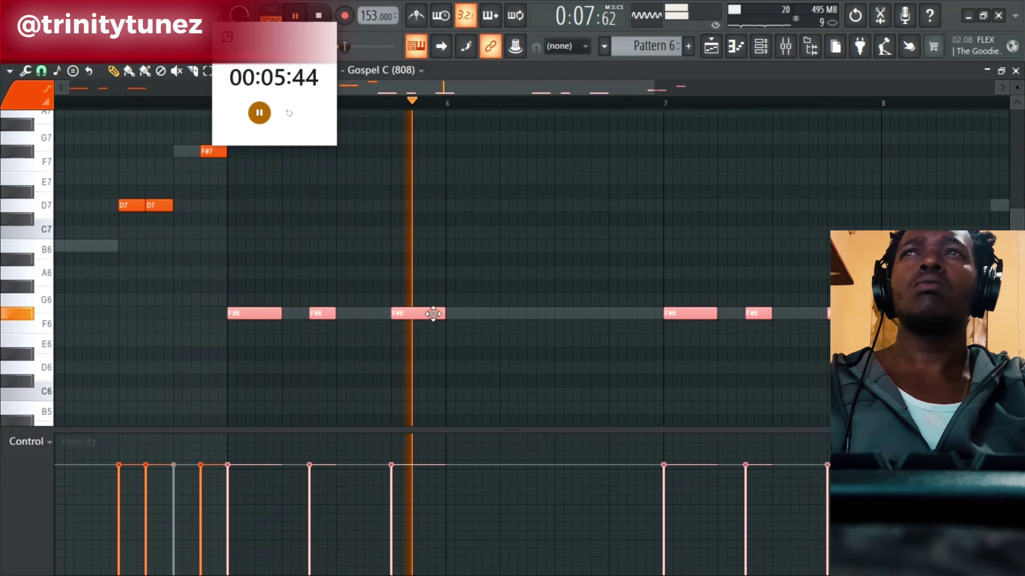
{"action": "left_click", "coordinate": [663, 255]}
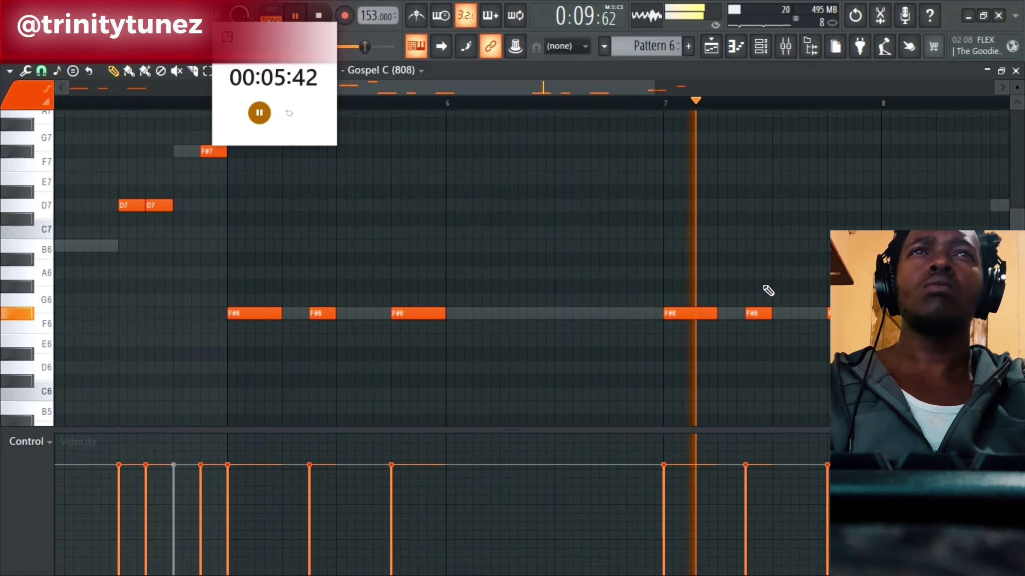
Delete the second A6 note in bar 8 and lengthen the first A6 to one full beat.
{"action": "left_click_drag", "start_coordinate": [631, 88], "coordinate": [740, 94]}
{"action": "right_click", "coordinate": [742, 272]}
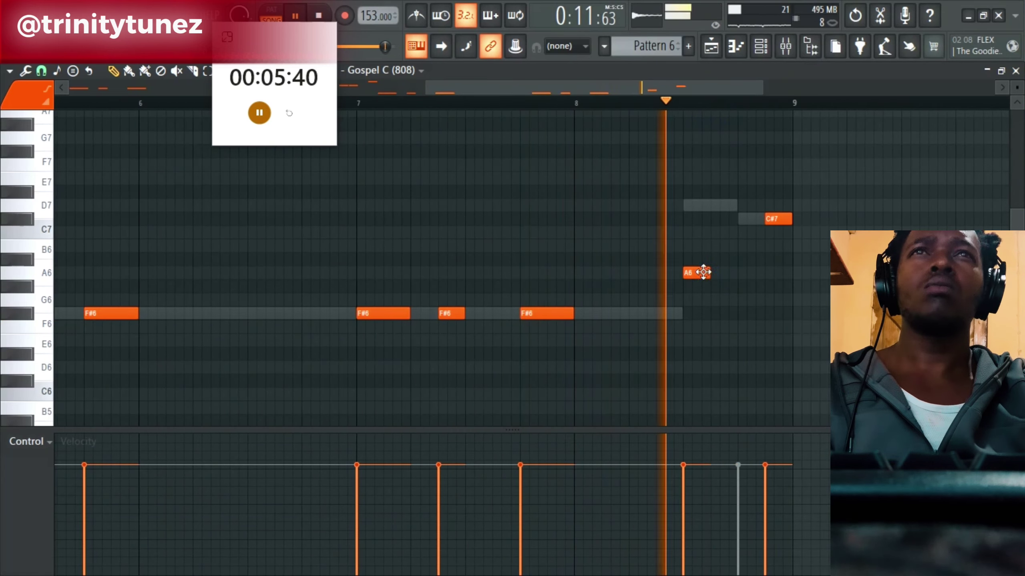
{"action": "left_click_drag", "start_coordinate": [704, 273], "coordinate": [709, 274]}
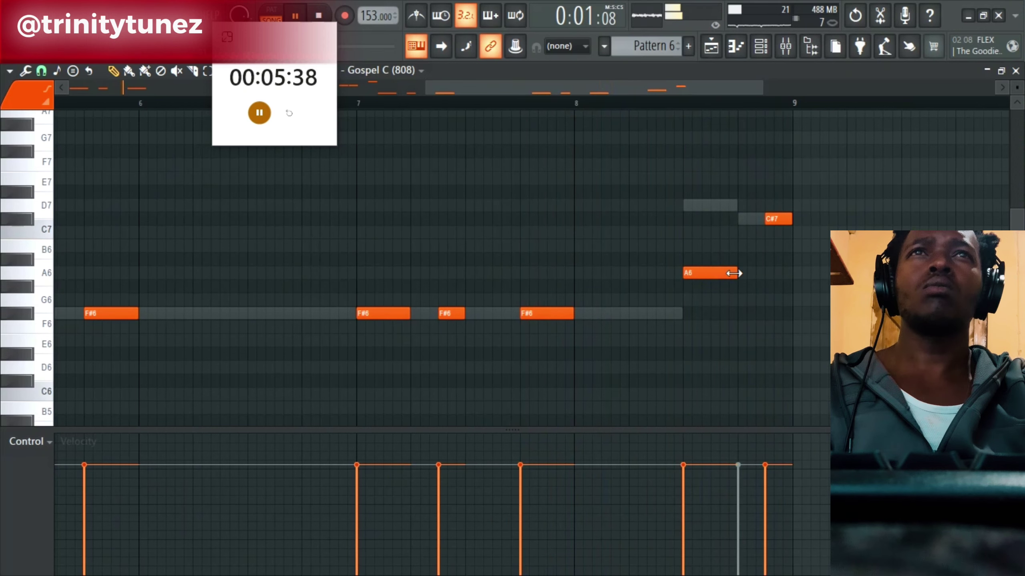
Transpose all 808 notes down two octaves so the line starts on B4, and restart playback from the beginning.
{"action": "key", "text": "ctrl+Down"}
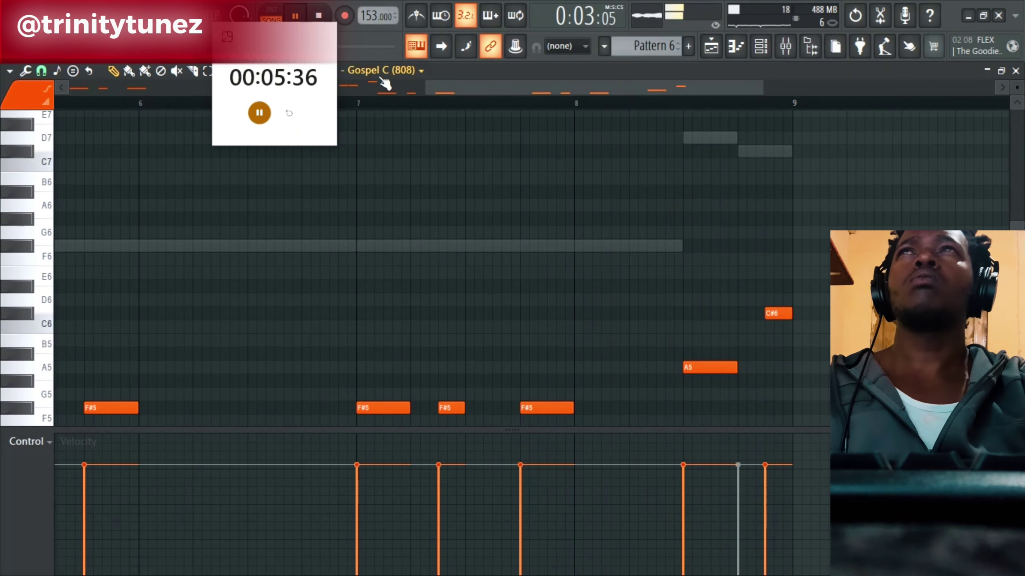
{"action": "left_click_drag", "start_coordinate": [426, 88], "coordinate": [24, 119]}
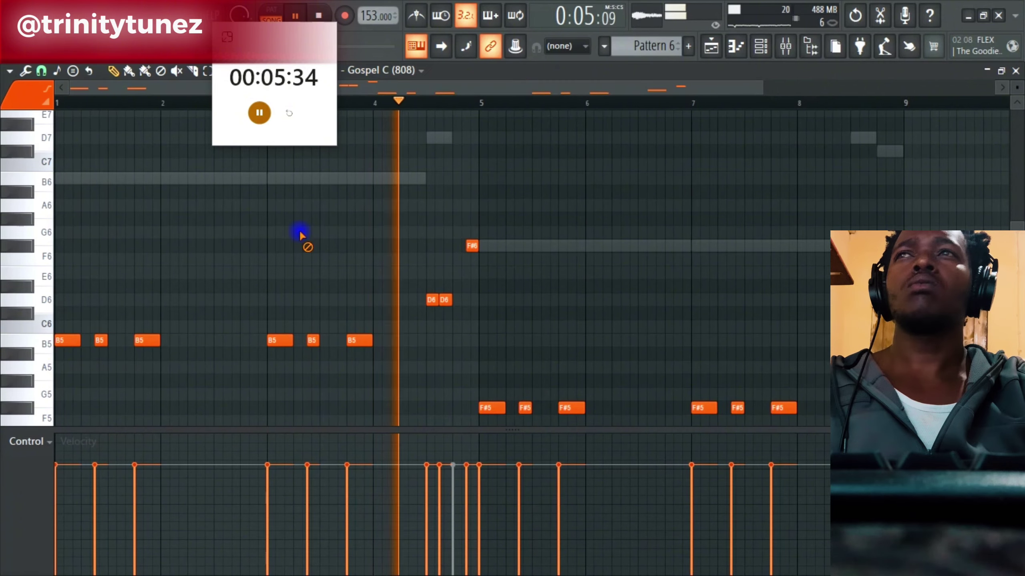
{"action": "key", "text": "ctrl+Down"}
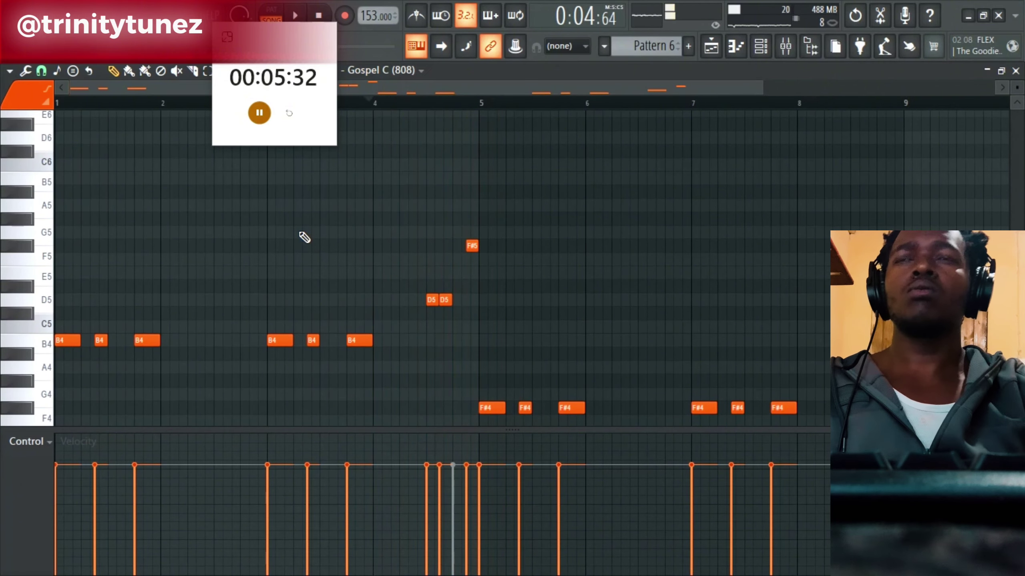
{"action": "left_click", "coordinate": [319, 15]}
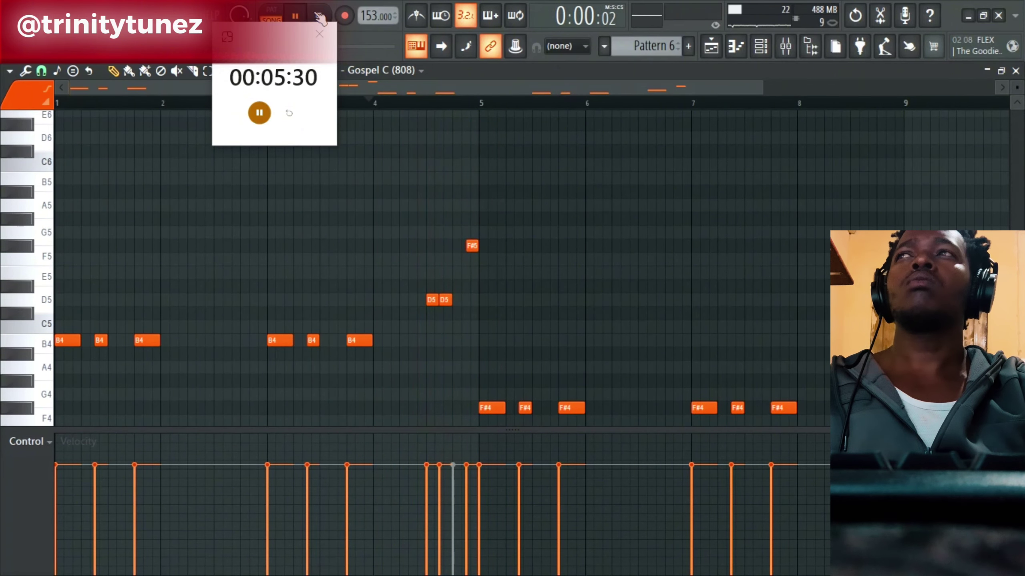
Extend every 808 note to the start of the following note with quick legato.
{"action": "scroll", "coordinate": [726, 328], "scroll_direction": "down", "scroll_amount": 2}
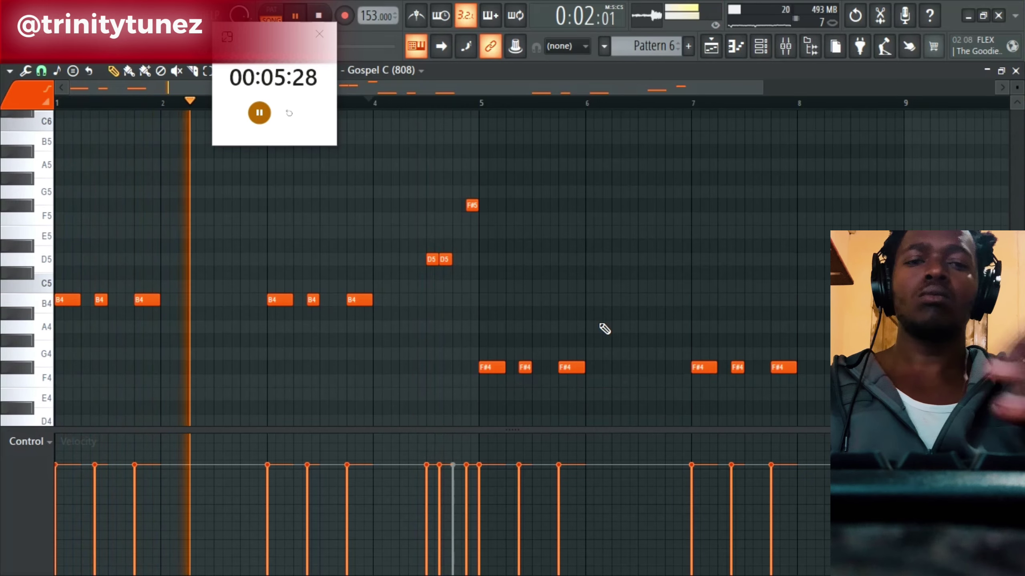
{"action": "key", "text": "ctrl+l"}
Raise the 808 notes in bars 5 to 8 one octave and move the last note of bar 4 to D5.
{"action": "left_click_drag", "start_coordinate": [868, 254], "coordinate": [500, 381]}
{"action": "key", "text": "ctrl+Up"}
{"action": "left_click", "coordinate": [497, 380], "text": "ctrl"}
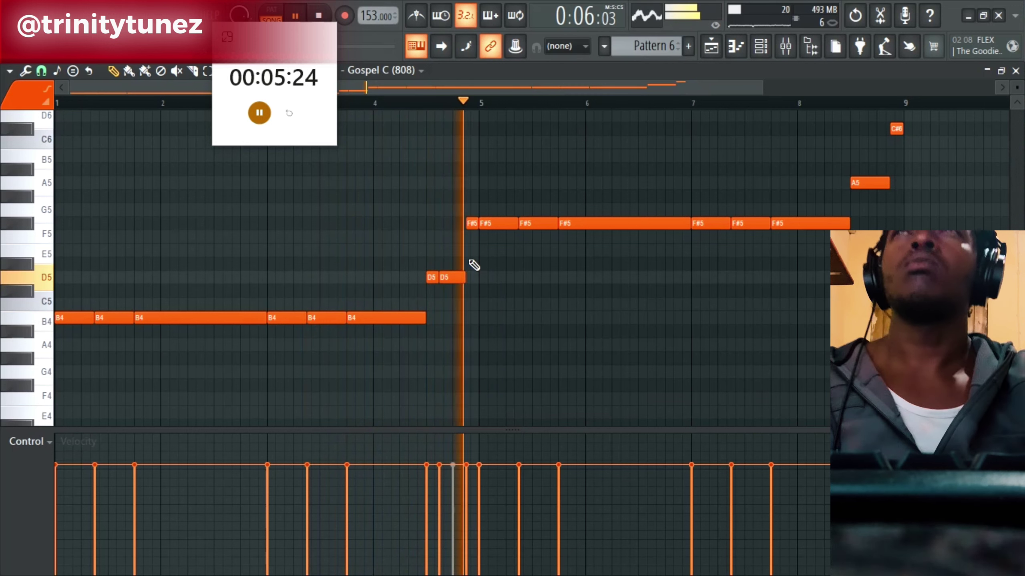
{"action": "left_click_drag", "start_coordinate": [467, 221], "coordinate": [469, 277]}
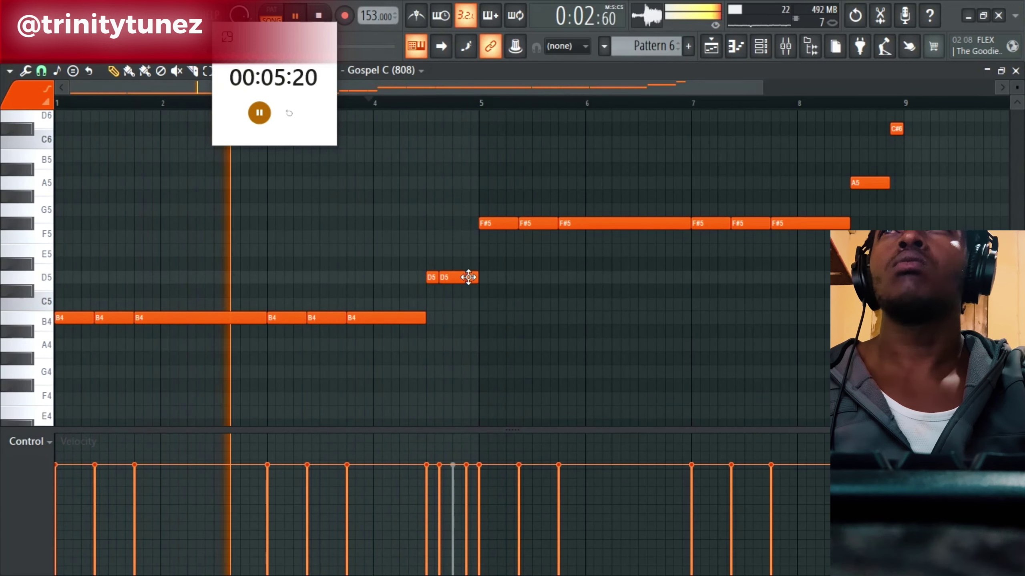
Adjust the 808 channel's volume in the channel rack and reopen its piano roll.
{"action": "left_click", "coordinate": [763, 46]}
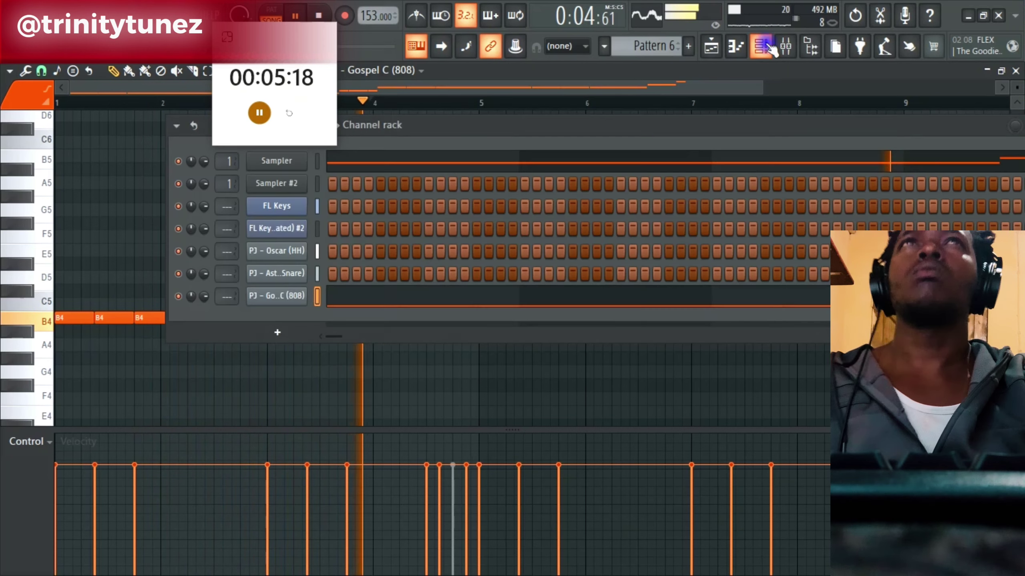
{"action": "right_click", "coordinate": [205, 298]}
{"action": "left_click", "coordinate": [218, 303]}
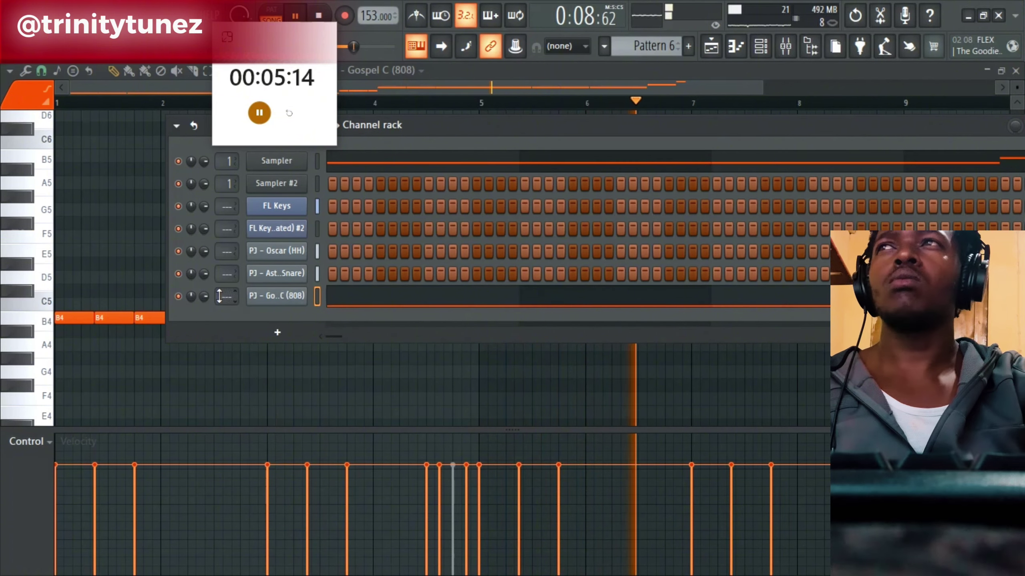
{"action": "left_click", "coordinate": [362, 301]}
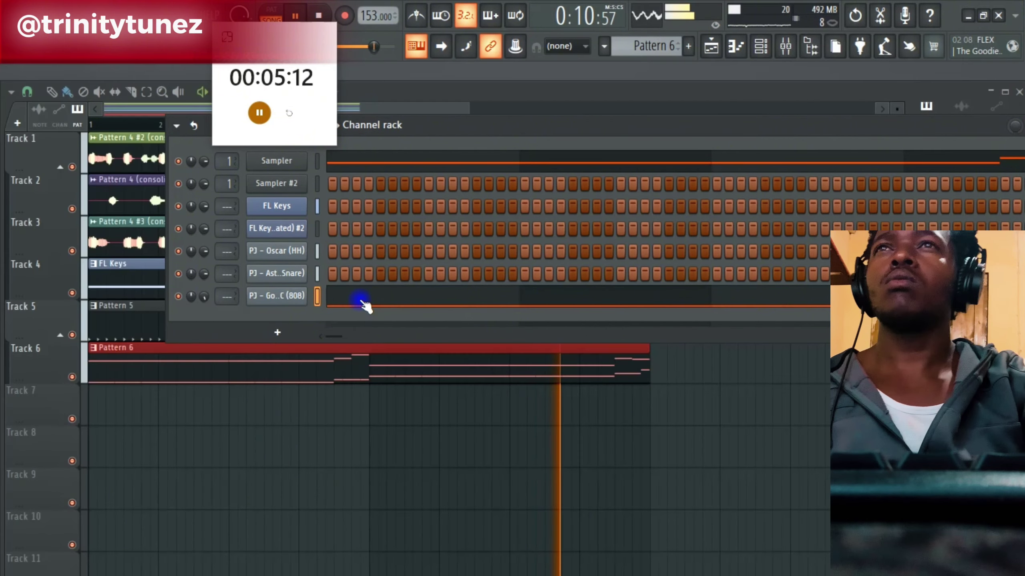
{"action": "left_click", "coordinate": [360, 299]}
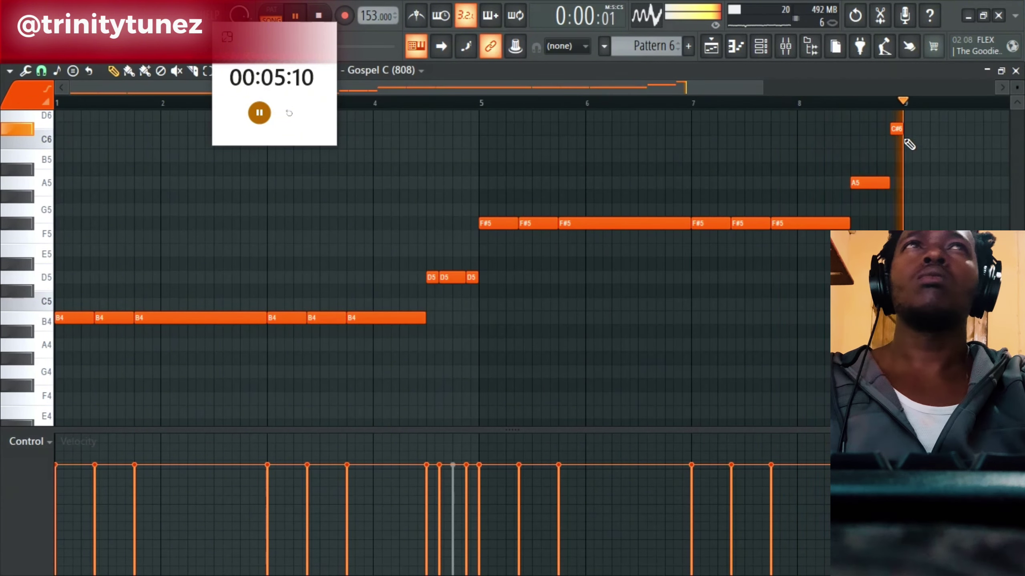
Start the closing C#6 note in bar 8 earlier, shorten the A5 to meet it, and close the piano roll.
{"action": "left_click", "coordinate": [850, 104]}
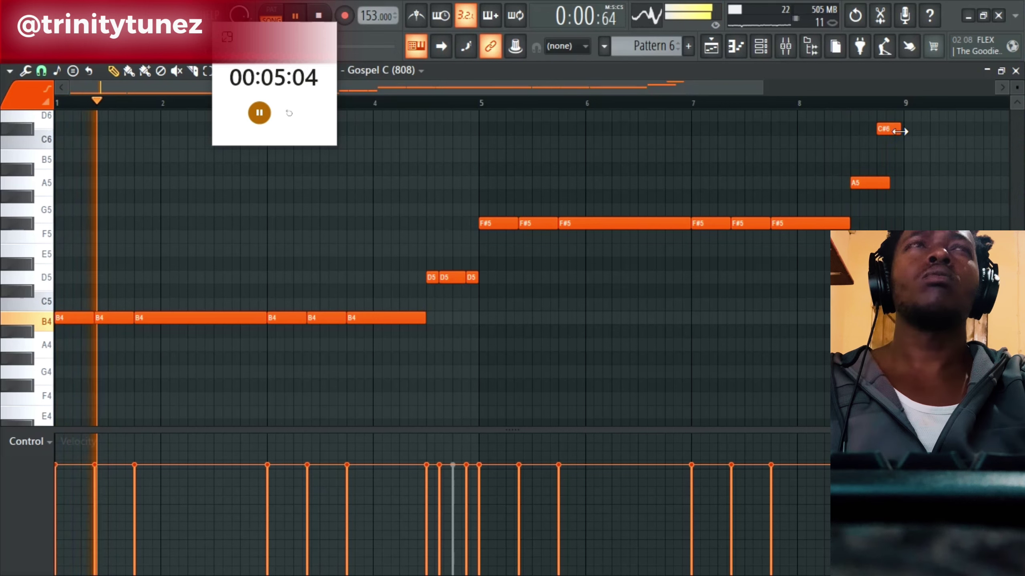
{"action": "left_click_drag", "start_coordinate": [896, 131], "coordinate": [911, 130]}
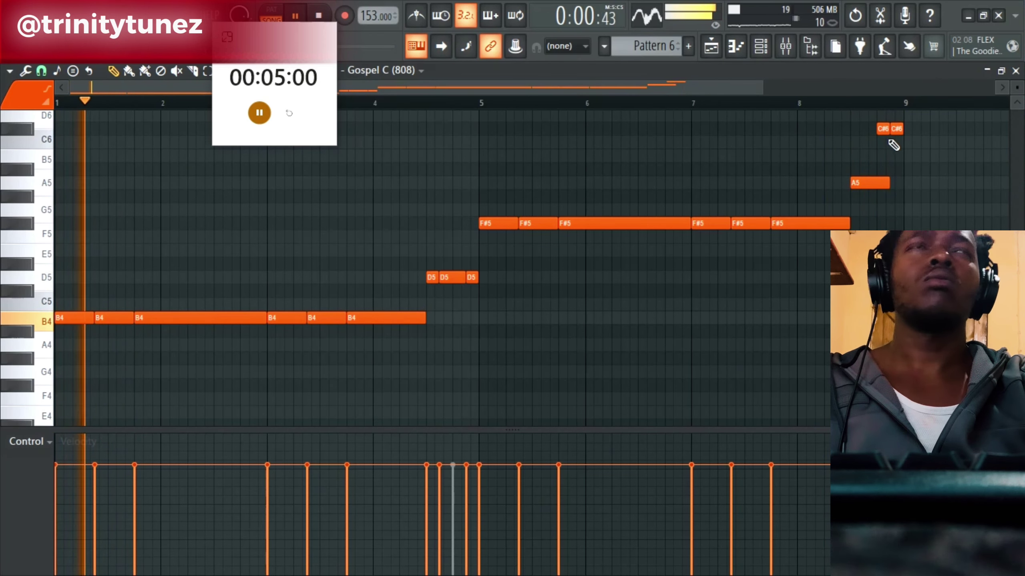
{"action": "right_click", "coordinate": [899, 131]}
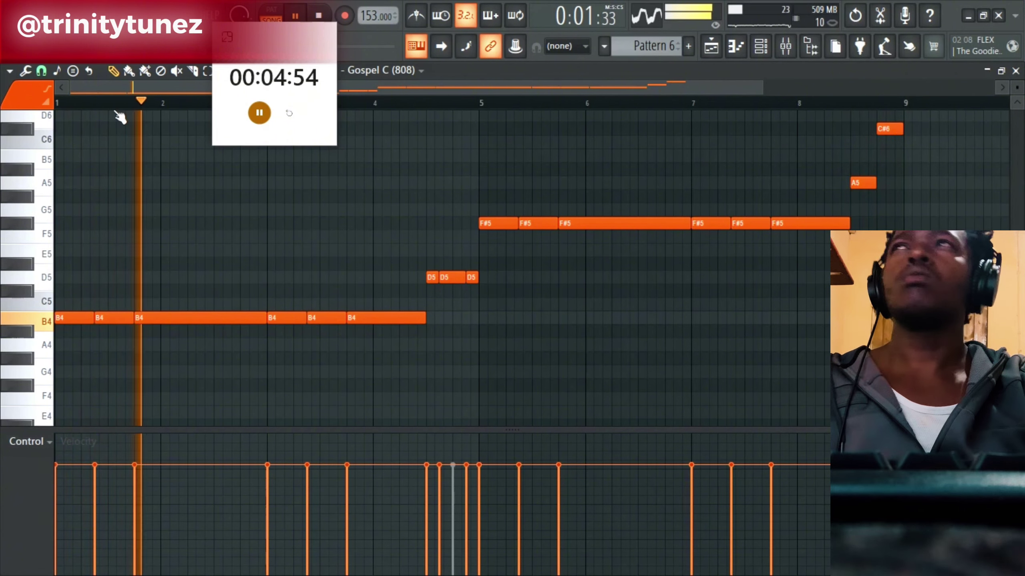
{"action": "left_click", "coordinate": [41, 71]}
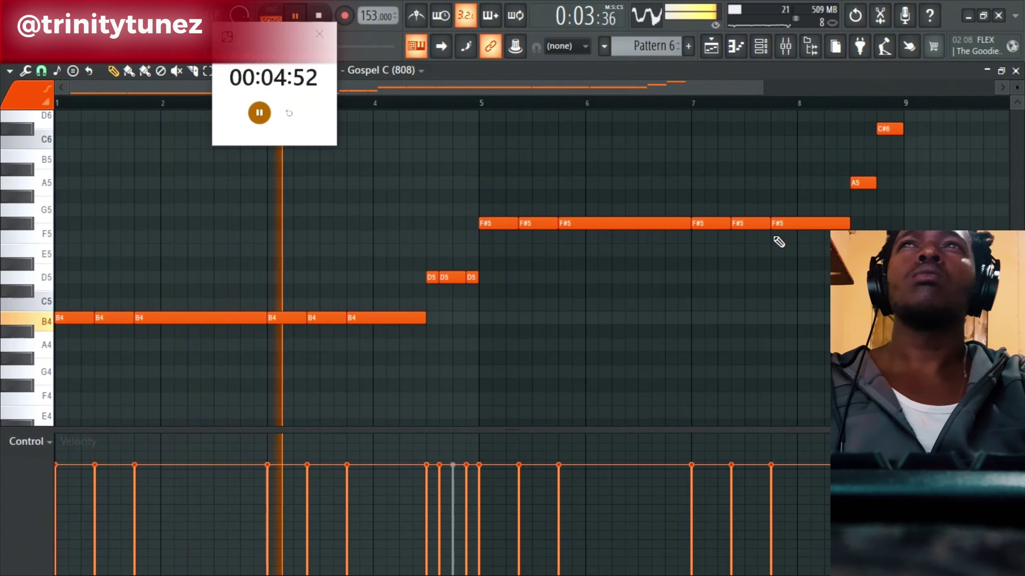
{"action": "left_click", "coordinate": [1015, 71]}
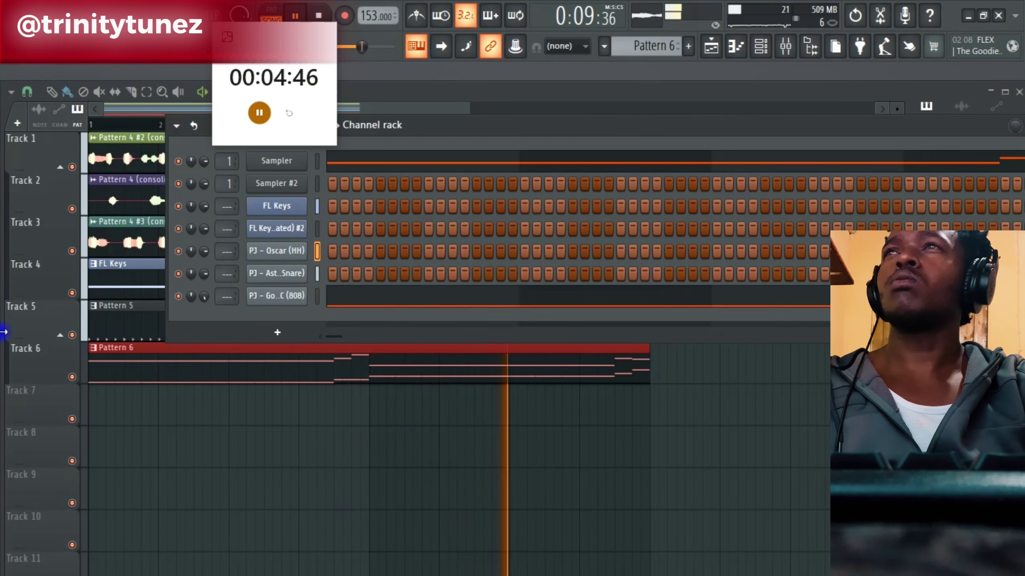
Replace the hi-hat channel's sample with PJ - Armenian (HH) from the kit's Hi-Hats folder.
{"action": "left_click", "coordinate": [815, 54]}
{"action": "left_click_drag", "start_coordinate": [125, 427], "coordinate": [131, 388]}
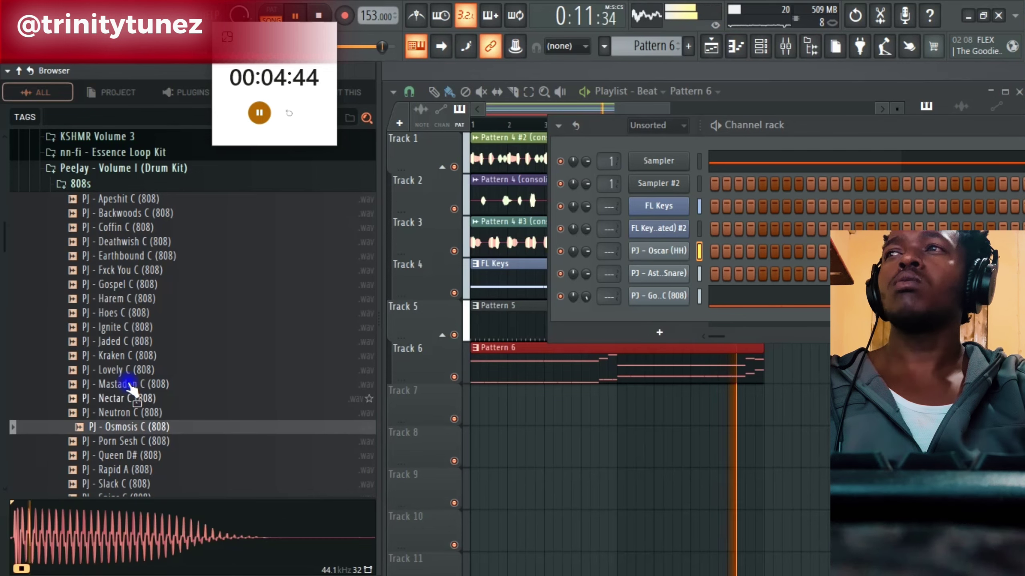
{"action": "left_click", "coordinate": [105, 184]}
{"action": "left_click", "coordinate": [101, 247]}
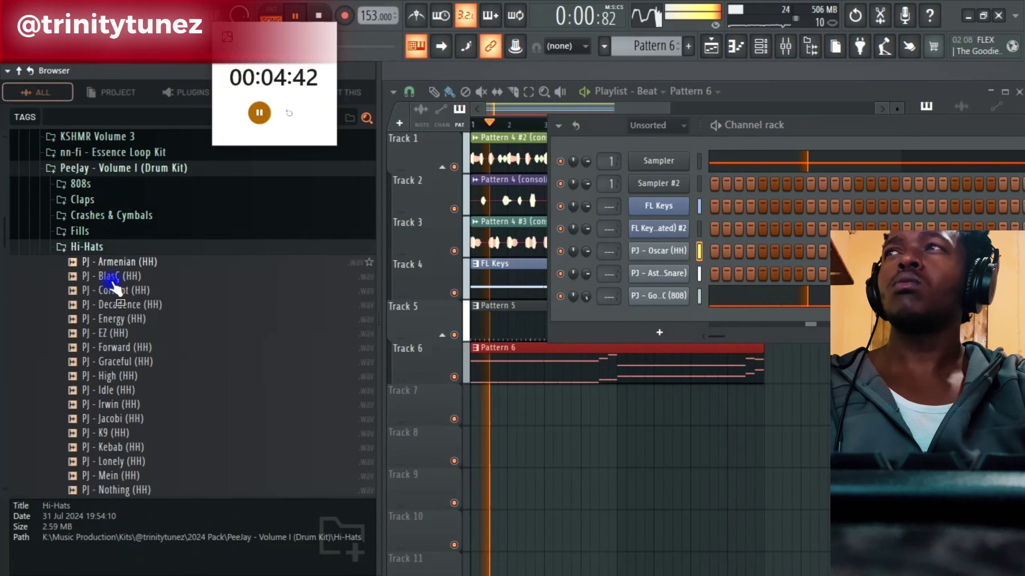
{"action": "left_click", "coordinate": [117, 277]}
{"action": "left_click", "coordinate": [115, 261]}
{"action": "right_click", "coordinate": [115, 262]}
{"action": "left_click", "coordinate": [115, 261]}
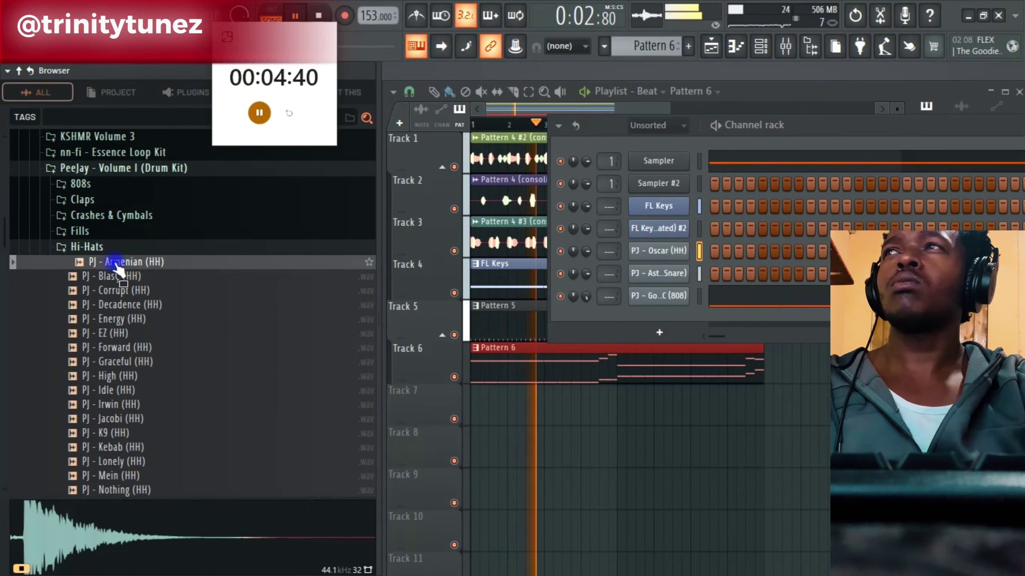
{"action": "right_click", "coordinate": [114, 262]}
{"action": "left_click", "coordinate": [144, 245]}
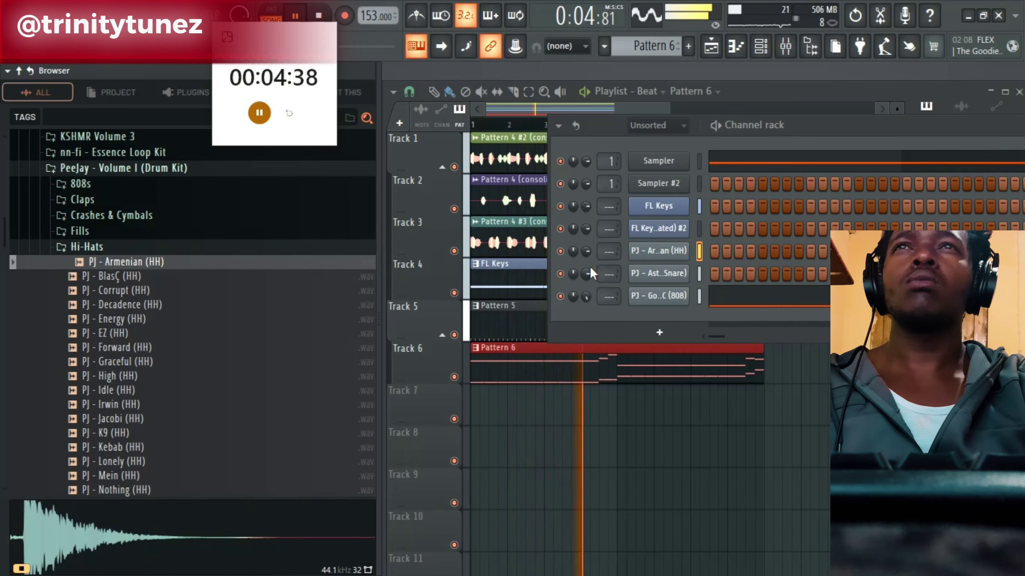
{"action": "left_click", "coordinate": [734, 298]}
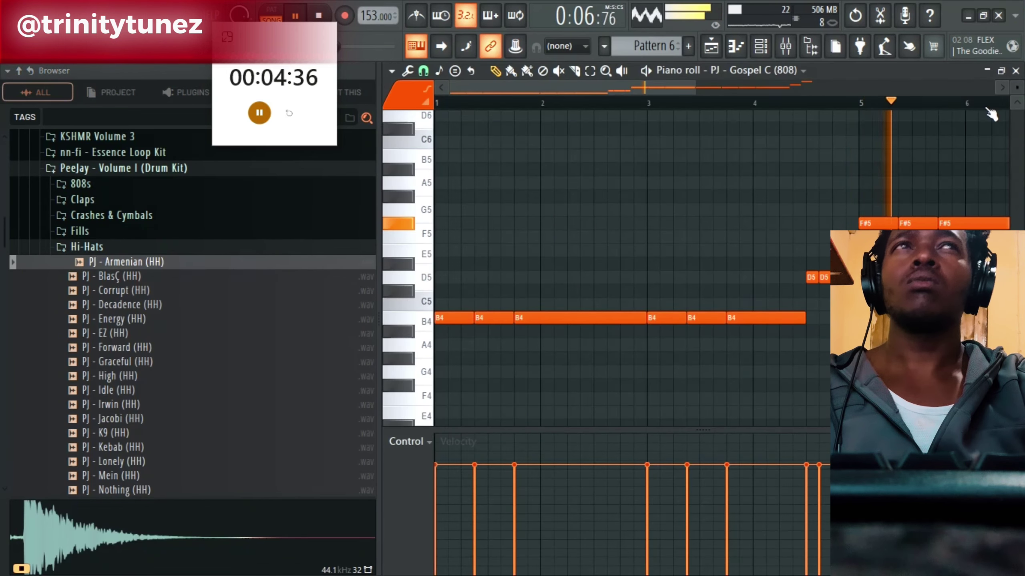
{"action": "left_click", "coordinate": [1016, 70]}
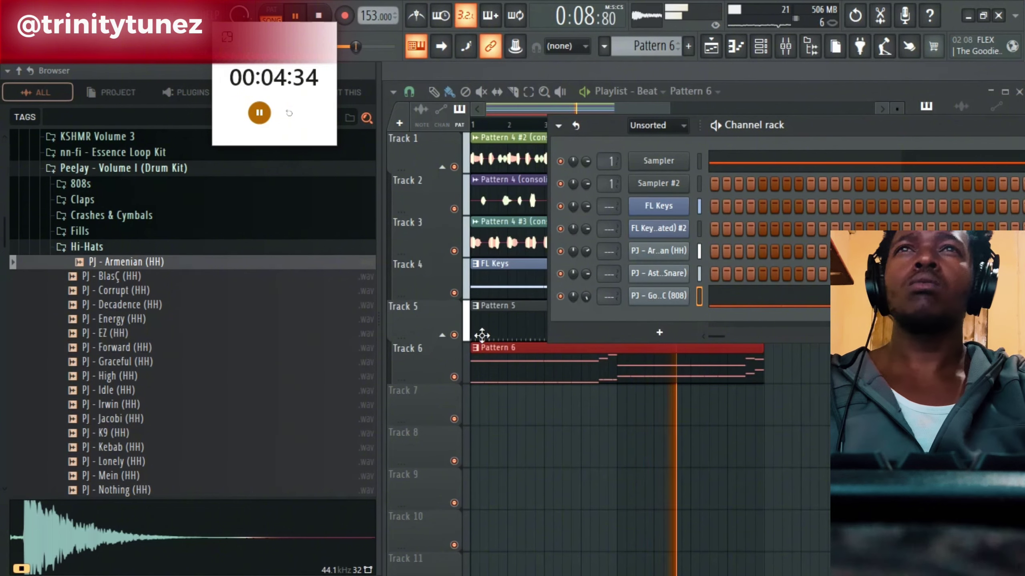
Audition samples in the kit's Percs folder and add PJ - Ear Piercer (Perc) as a new channel.
{"action": "left_click", "coordinate": [120, 250]}
{"action": "left_click", "coordinate": [111, 279]}
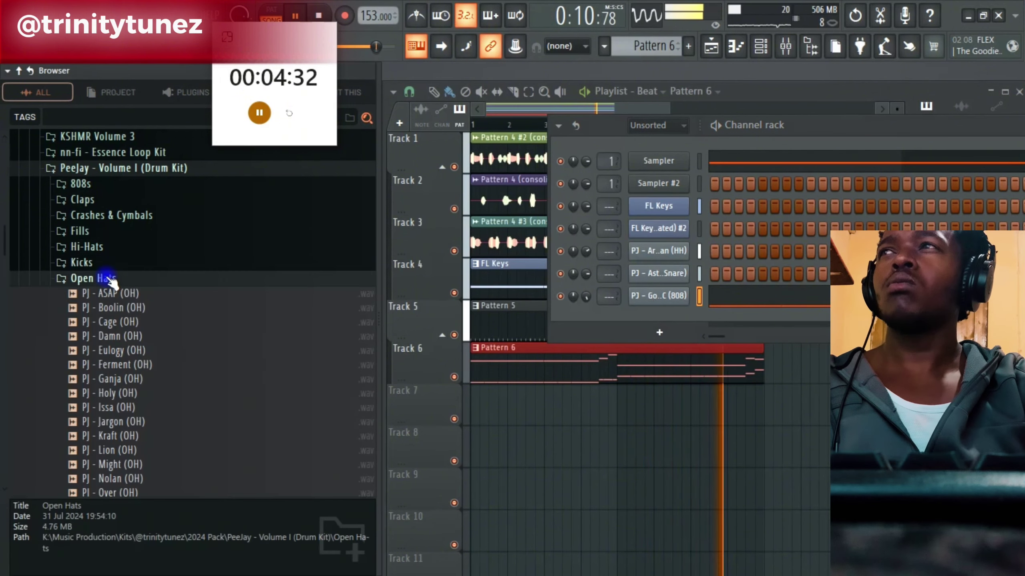
{"action": "left_click", "coordinate": [111, 278]}
{"action": "left_click", "coordinate": [107, 310]}
{"action": "left_click", "coordinate": [107, 310]}
{"action": "left_click", "coordinate": [107, 294]}
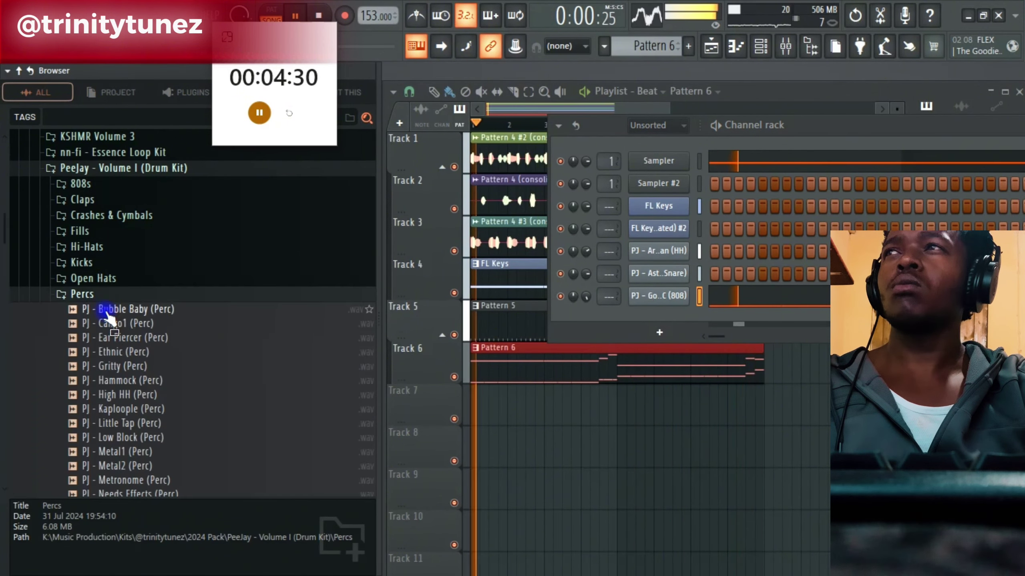
{"action": "left_click", "coordinate": [109, 323]}
{"action": "left_click", "coordinate": [132, 339]}
{"action": "left_click", "coordinate": [127, 352]}
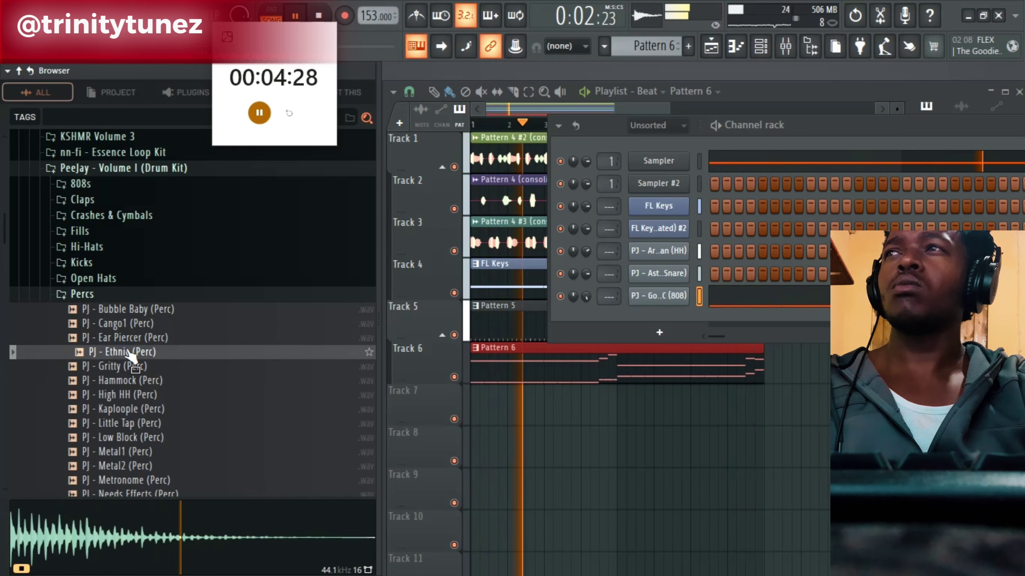
{"action": "left_click", "coordinate": [130, 339]}
{"action": "right_click", "coordinate": [132, 341]}
{"action": "left_click", "coordinate": [197, 260]}
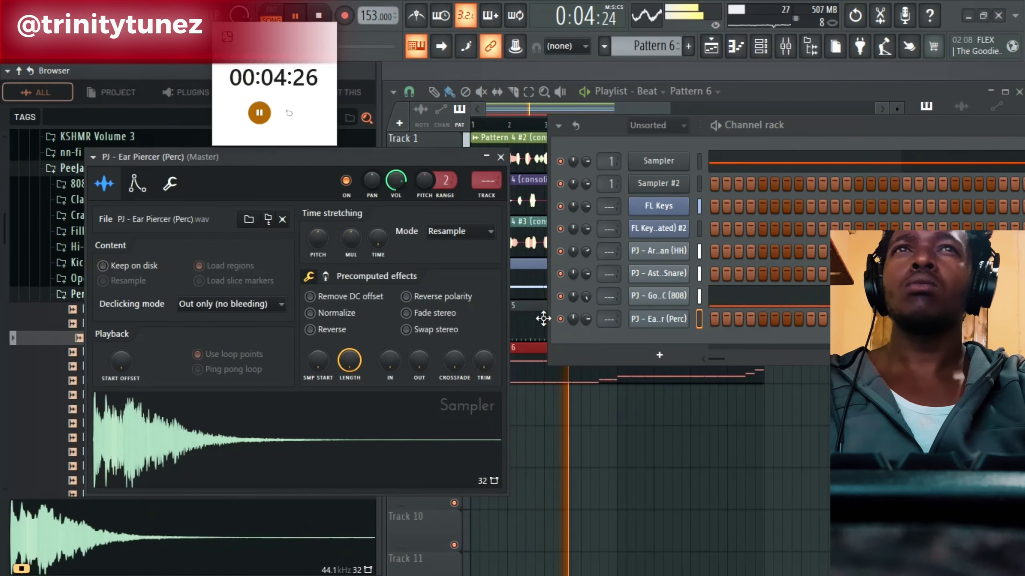
Enable the Ear Piercer's volume envelope with the release at minimum, and open the channel's piano roll in Pattern 5.
{"action": "left_click", "coordinate": [137, 183]}
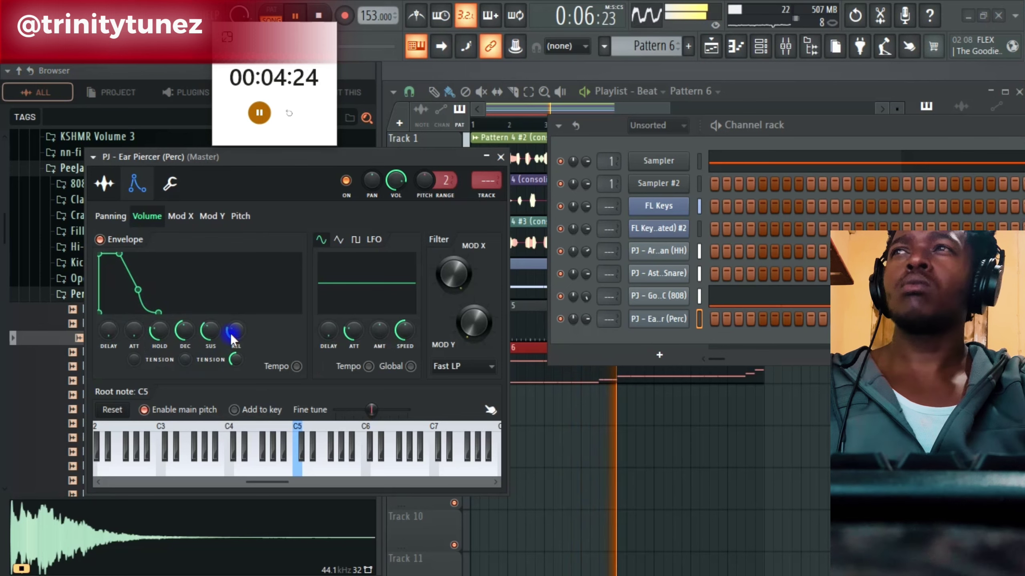
{"action": "key", "text": "KP_Subtract"}
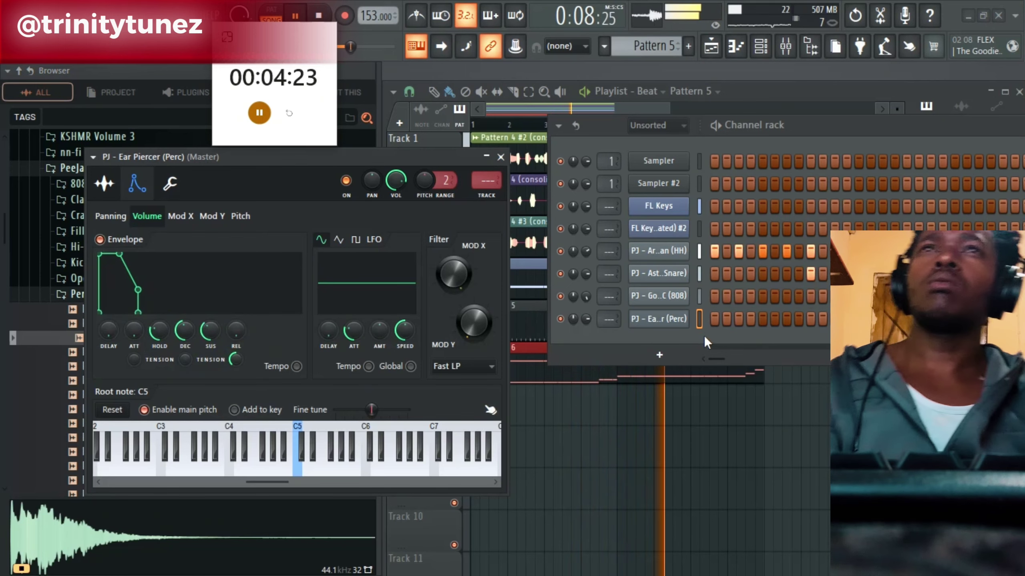
{"action": "right_click", "coordinate": [684, 313]}
{"action": "left_click", "coordinate": [711, 321]}
{"action": "scroll", "coordinate": [668, 316], "scroll_direction": "down", "scroll_amount": 5}
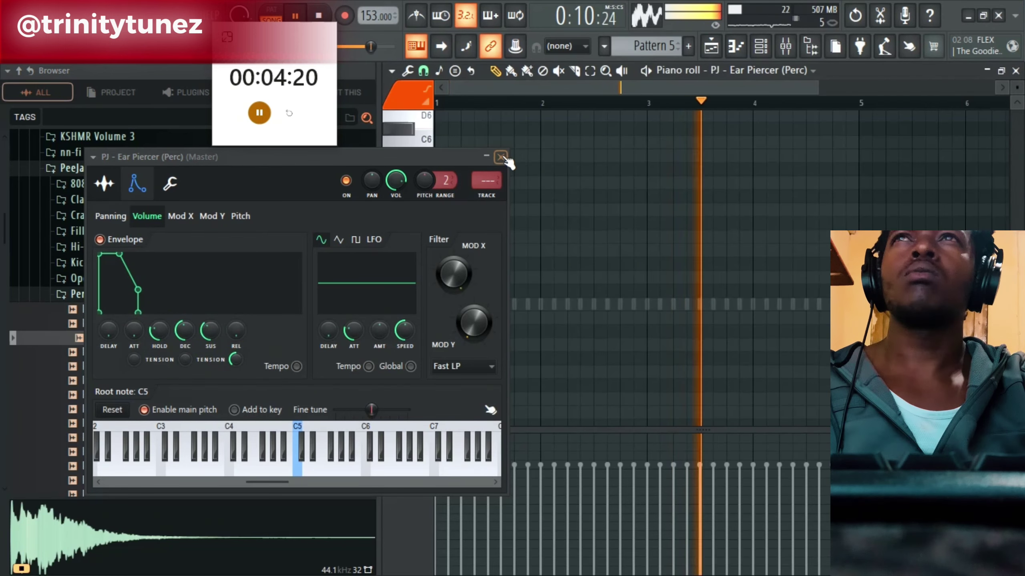
{"action": "left_click", "coordinate": [500, 157]}
Place a C5 percussion note halfway through beat 3 of bar 1 and pan it slightly left.
{"action": "left_click_drag", "start_coordinate": [819, 87], "coordinate": [545, 201]}
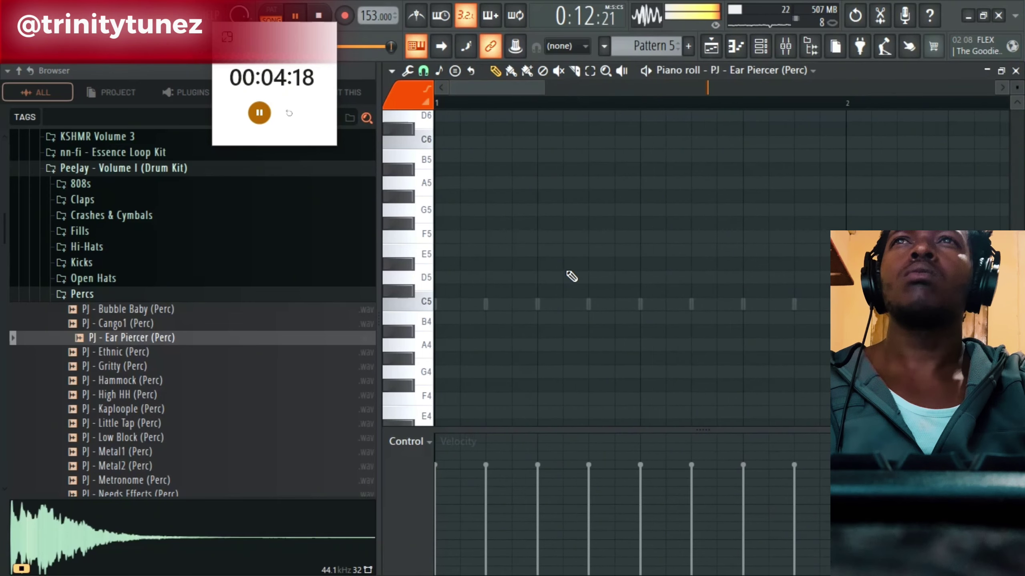
{"action": "left_click_drag", "start_coordinate": [688, 305], "coordinate": [586, 307]}
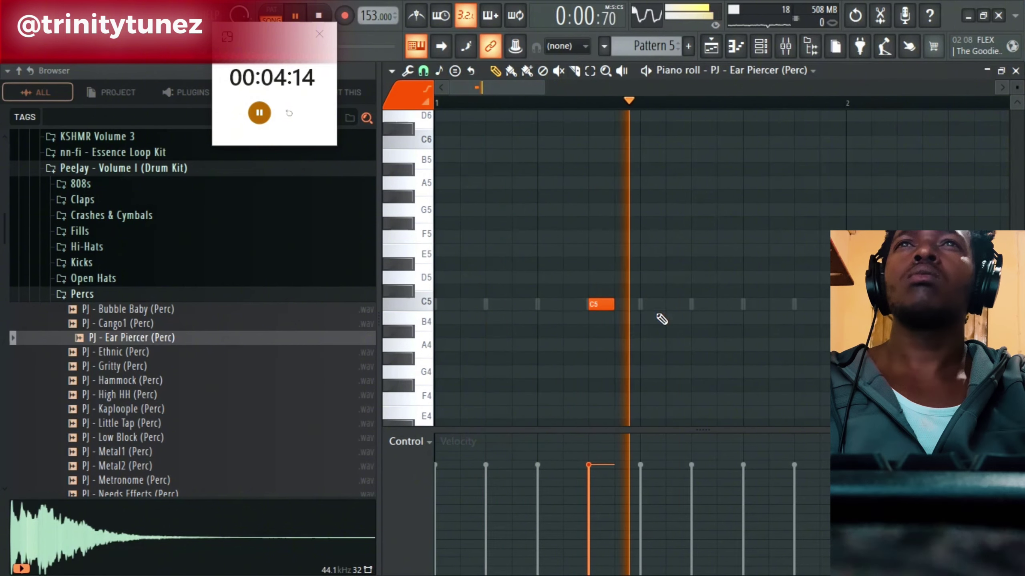
{"action": "key", "text": "space"}
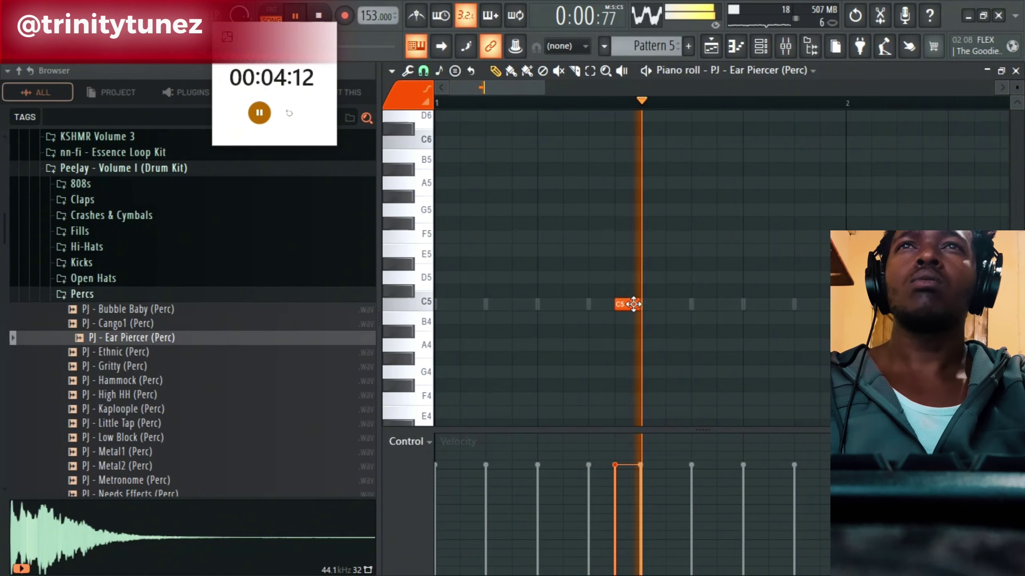
{"action": "left_click_drag", "start_coordinate": [678, 304], "coordinate": [704, 304]}
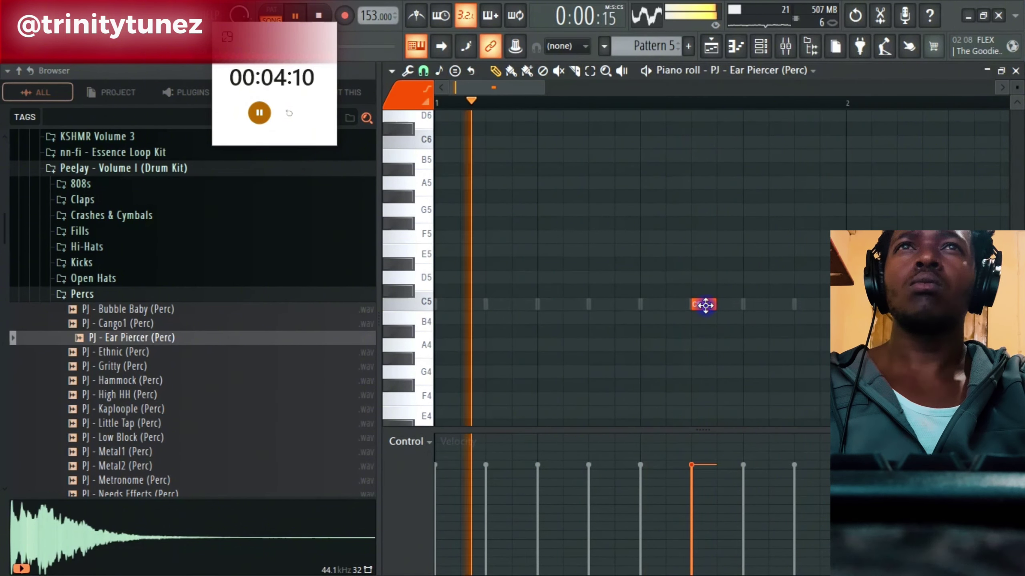
{"action": "left_click", "coordinate": [395, 442]}
{"action": "left_click", "coordinate": [420, 464]}
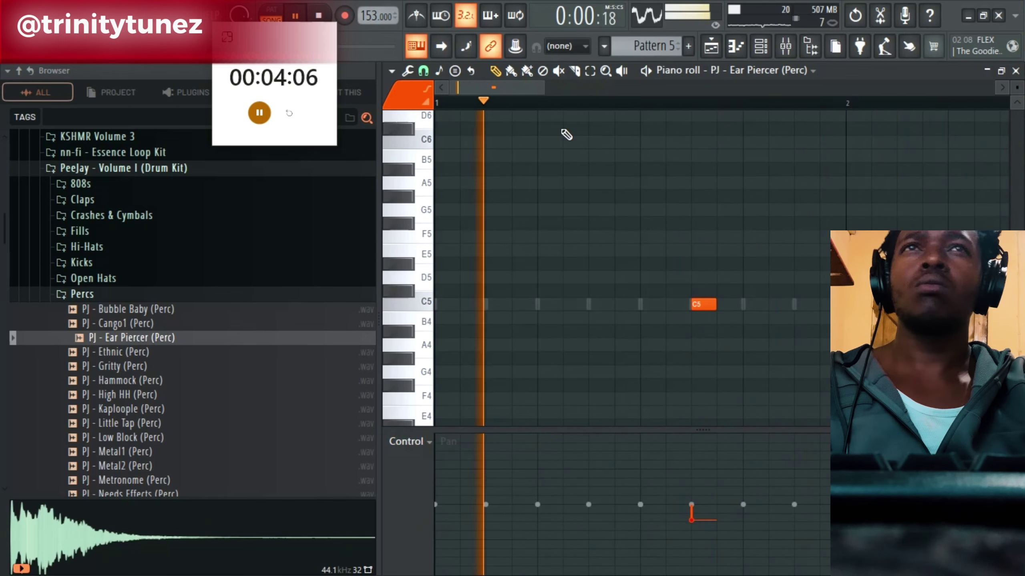
Add C5 percussion notes on beat 3 and half a beat after it in bar 2, panning the second note right.
{"action": "scroll", "coordinate": [648, 109], "scroll_direction": "down", "scroll_amount": 3}
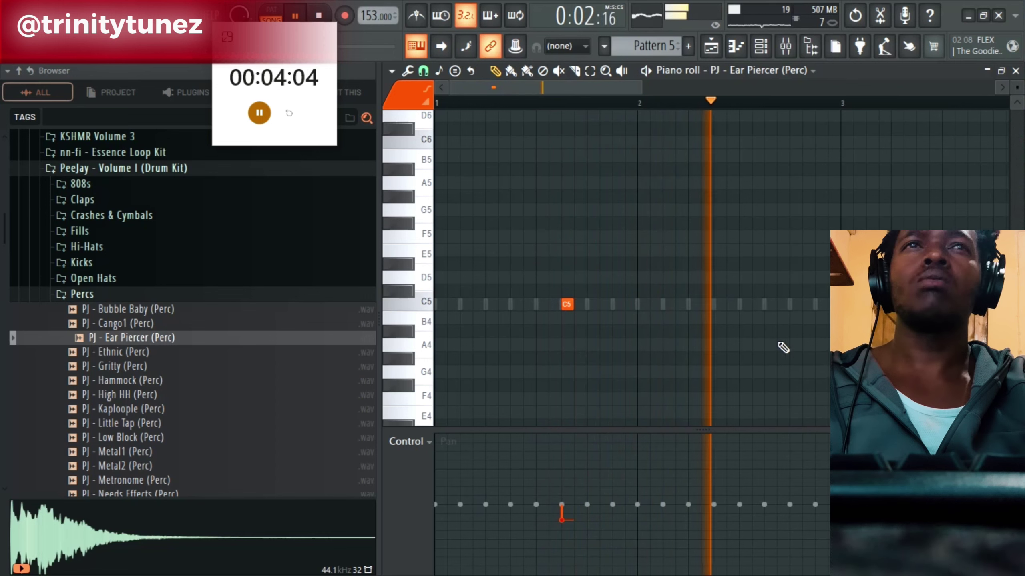
{"action": "key", "text": "space"}
{"action": "left_click", "coordinate": [741, 251]}
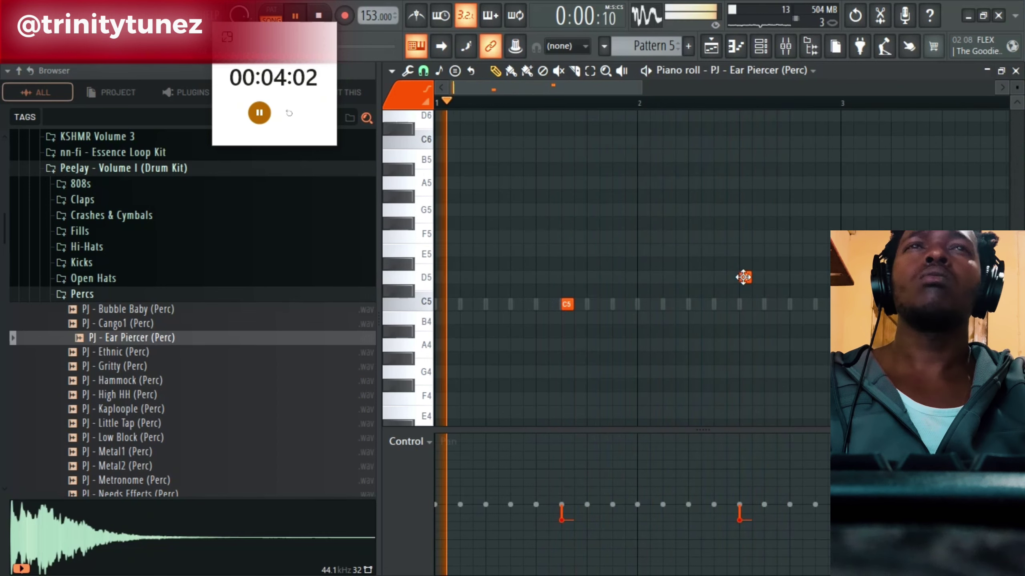
{"action": "left_click_drag", "start_coordinate": [744, 278], "coordinate": [744, 304]}
{"action": "left_click", "coordinate": [769, 305]}
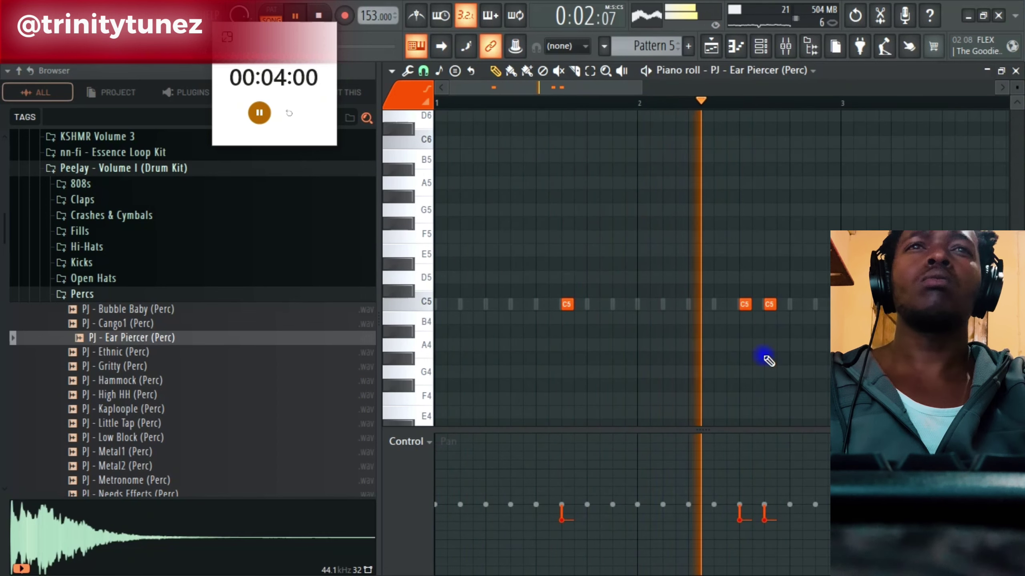
{"action": "left_click_drag", "start_coordinate": [766, 492], "coordinate": [772, 486]}
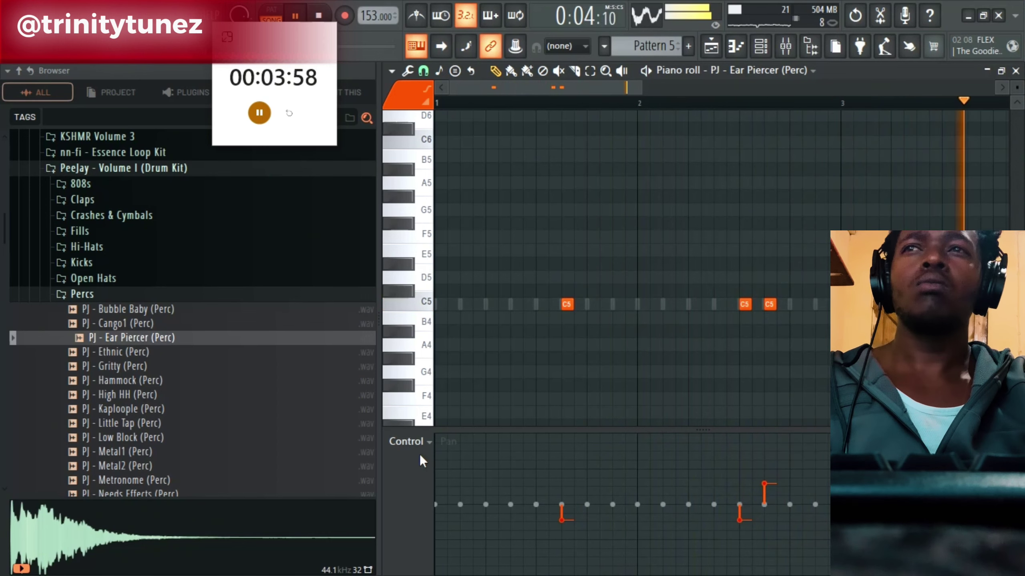
Lower the velocity of bar 2's first percussion note and repeat the two-bar phrase across bars 3 and 4.
{"action": "left_click", "coordinate": [408, 442]}
{"action": "left_click", "coordinate": [420, 468]}
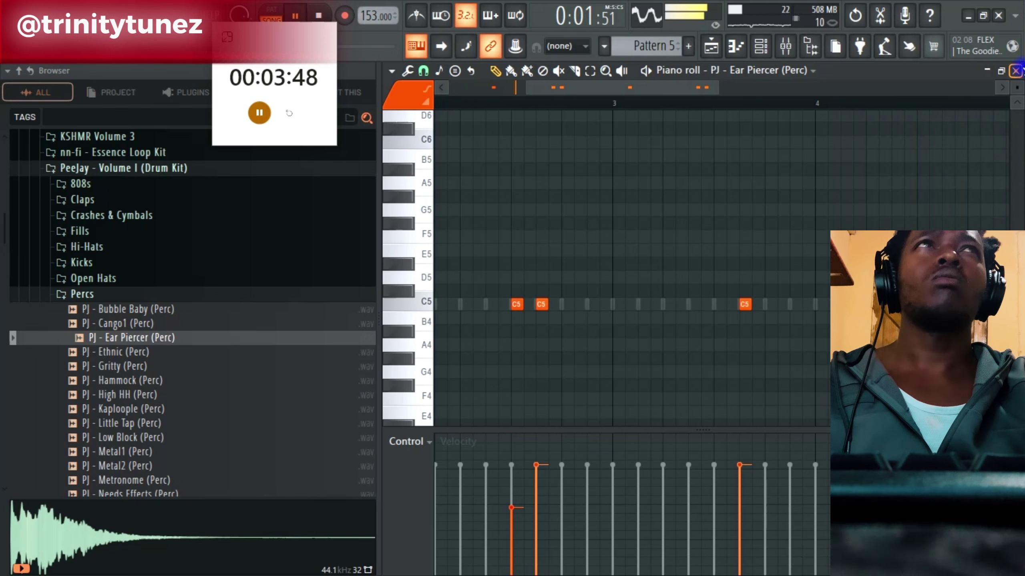
Leave the piano roll and audition percussion samples in the Percs folder, from Kaploople and High HH through Metronome.
{"action": "left_click", "coordinate": [1015, 70]}
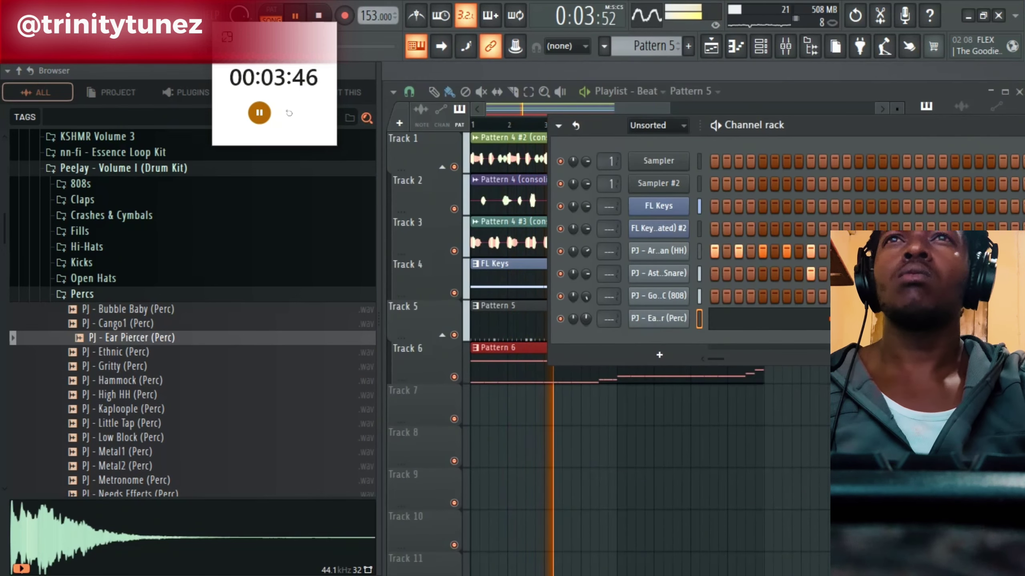
{"action": "left_click", "coordinate": [111, 409]}
{"action": "left_click", "coordinate": [114, 394]}
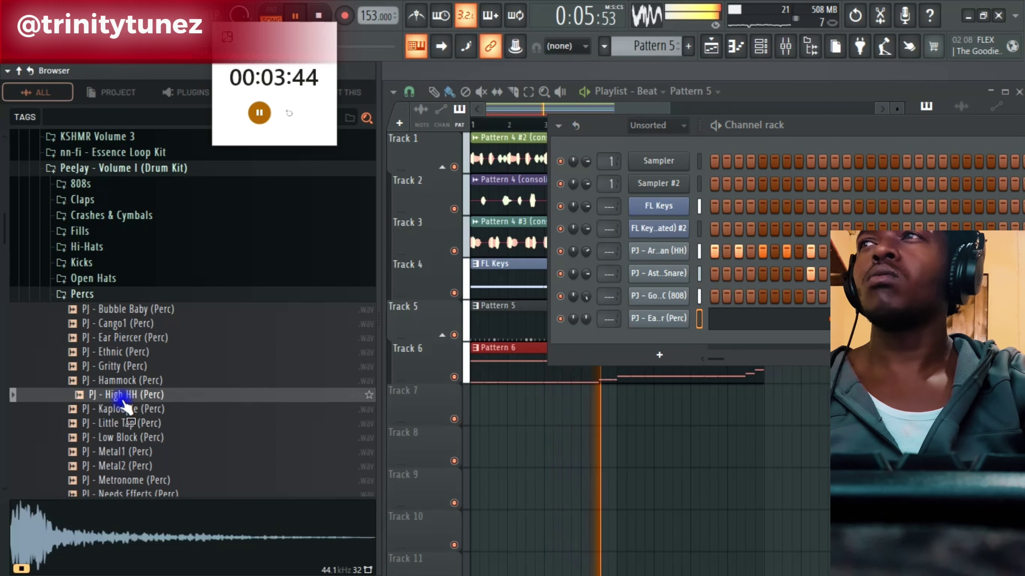
{"action": "left_click", "coordinate": [122, 438]}
{"action": "left_click", "coordinate": [125, 424]}
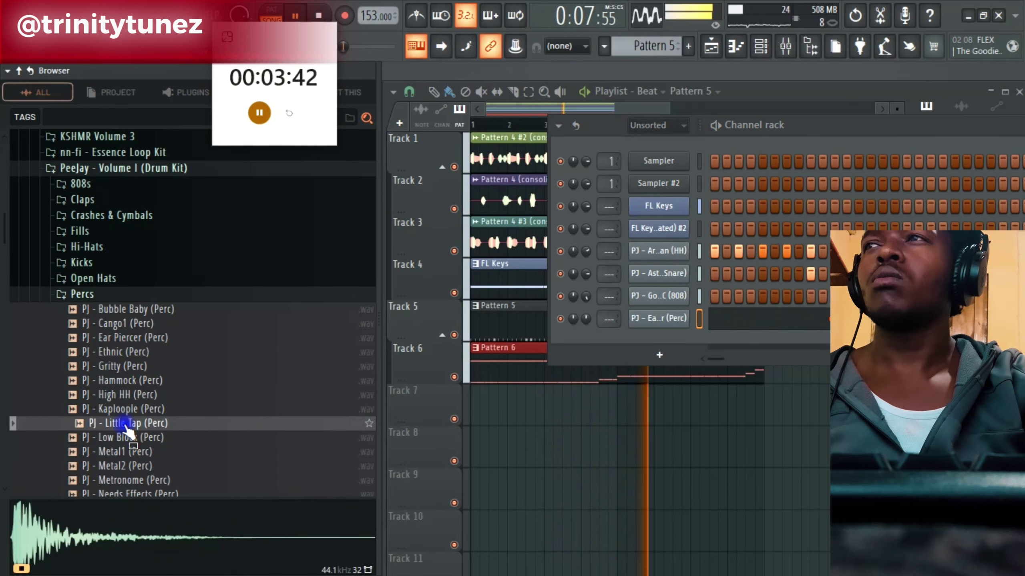
{"action": "left_click", "coordinate": [120, 451]}
{"action": "left_click", "coordinate": [121, 466]}
{"action": "left_click", "coordinate": [129, 479]}
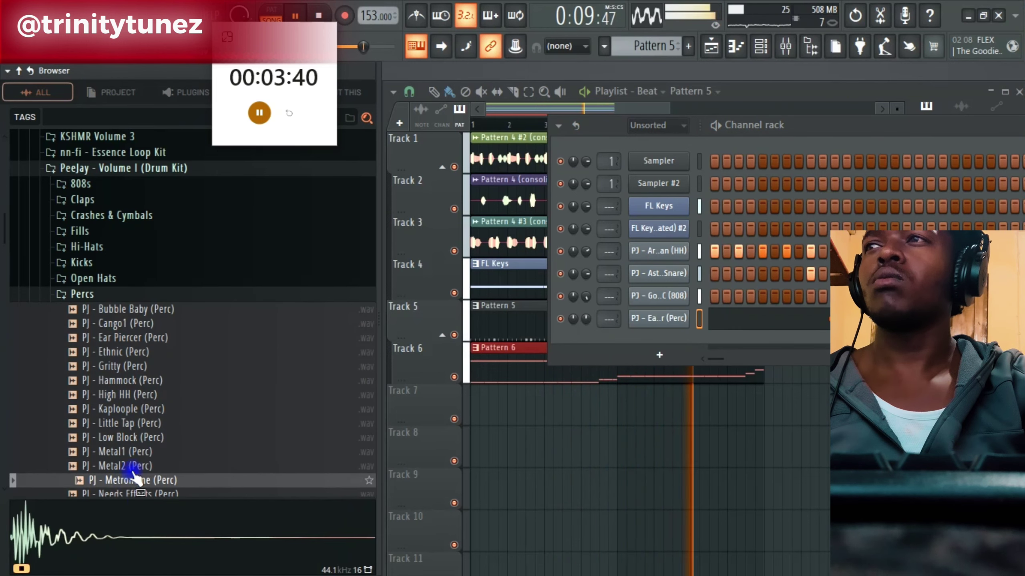
Audition Needs Effects and Poopy HH, and load PJ - Needs Effects (Perc) as a new channel.
{"action": "scroll", "coordinate": [135, 444], "scroll_direction": "down", "scroll_amount": 4}
{"action": "left_click", "coordinate": [137, 324]}
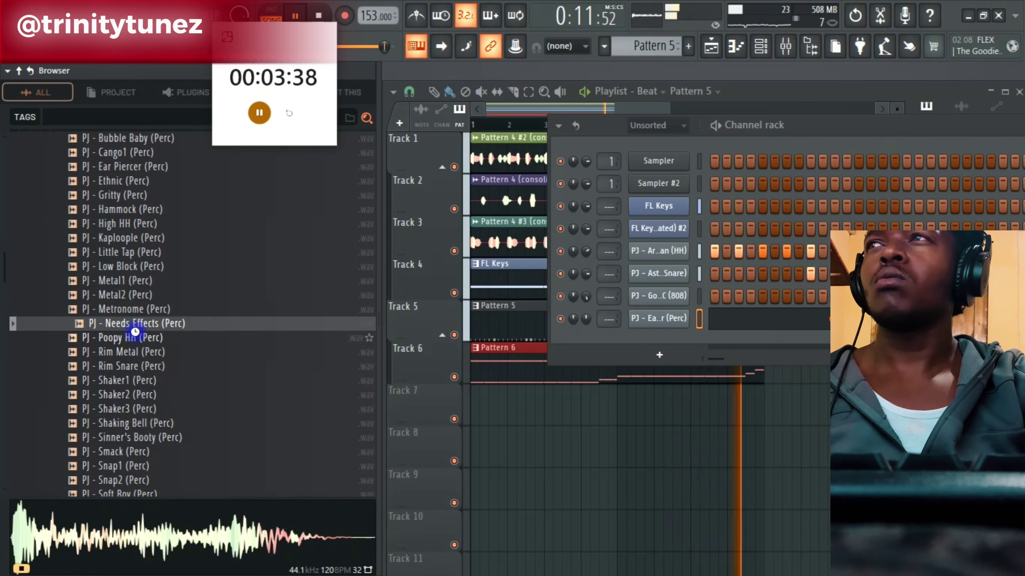
{"action": "left_click", "coordinate": [136, 337]}
{"action": "left_click", "coordinate": [134, 324]}
{"action": "right_click", "coordinate": [133, 323]}
{"action": "left_click", "coordinate": [194, 258]}
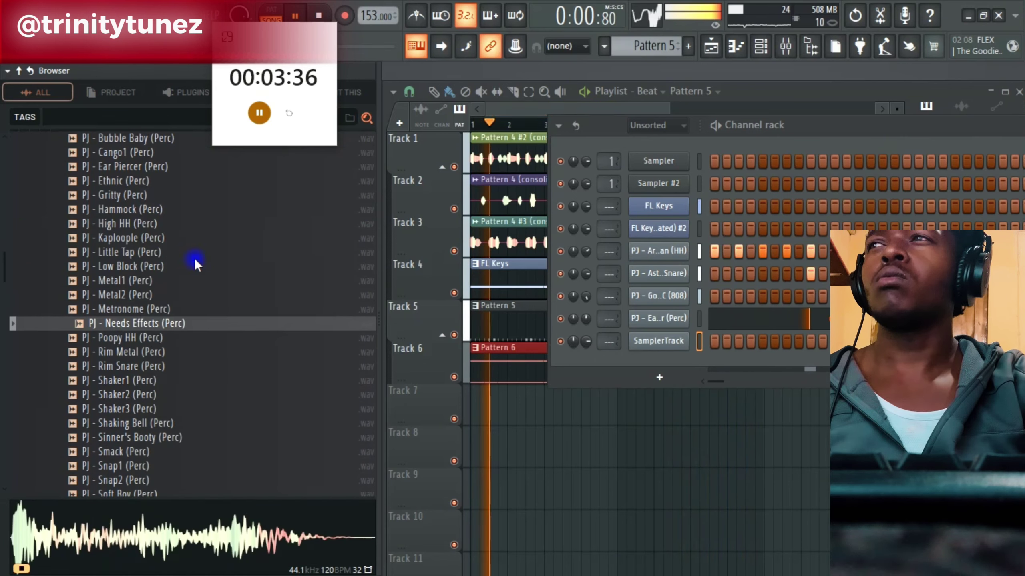
Raise the Needs Effects sample's start offset and place a hit on step 9 of its channel.
{"action": "left_click_drag", "start_coordinate": [134, 386], "coordinate": [134, 363]}
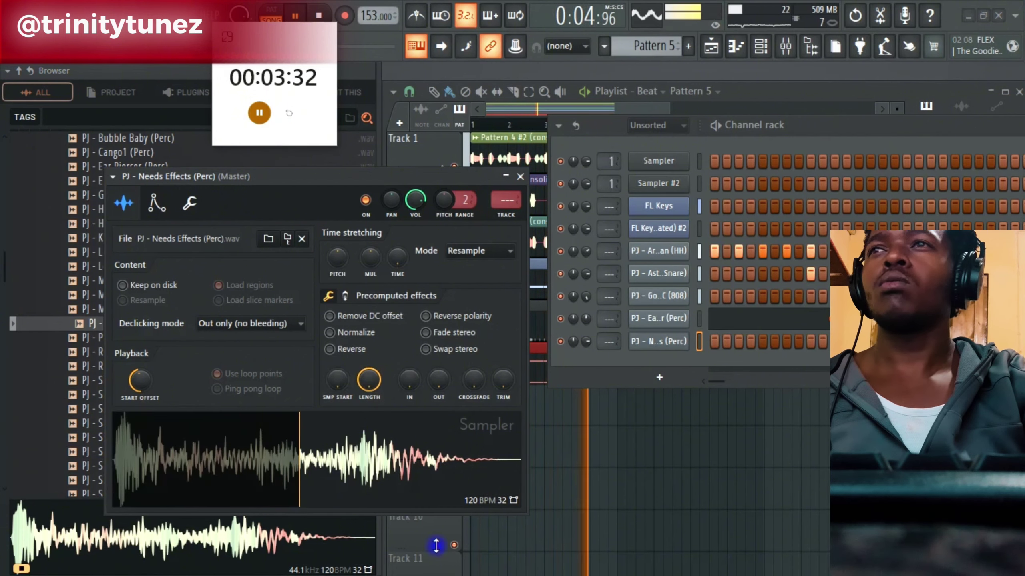
{"action": "left_click", "coordinate": [506, 178]}
{"action": "right_click", "coordinate": [667, 268]}
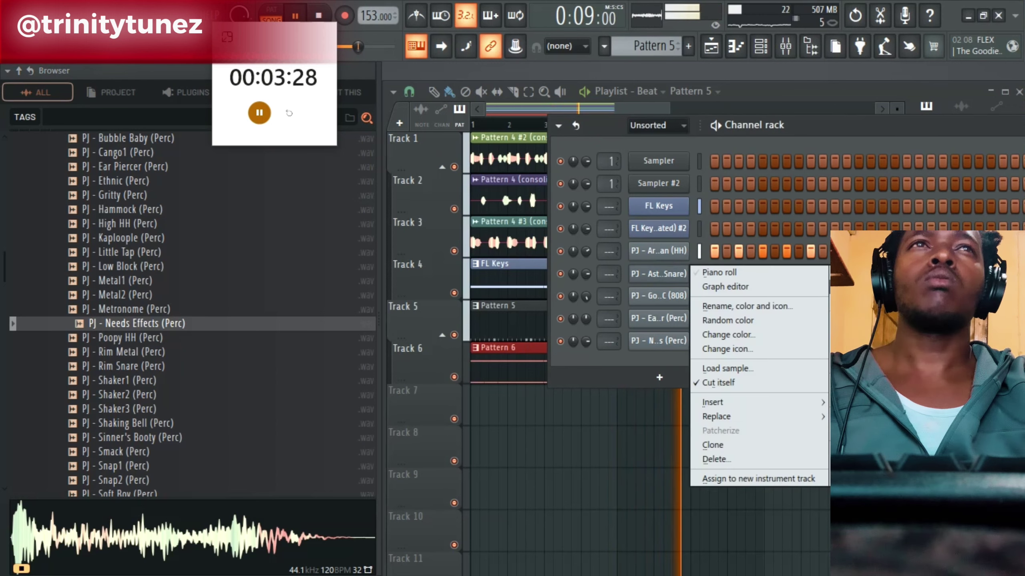
{"action": "right_click", "coordinate": [680, 342]}
{"action": "right_click", "coordinate": [680, 343]}
{"action": "left_click", "coordinate": [610, 347]}
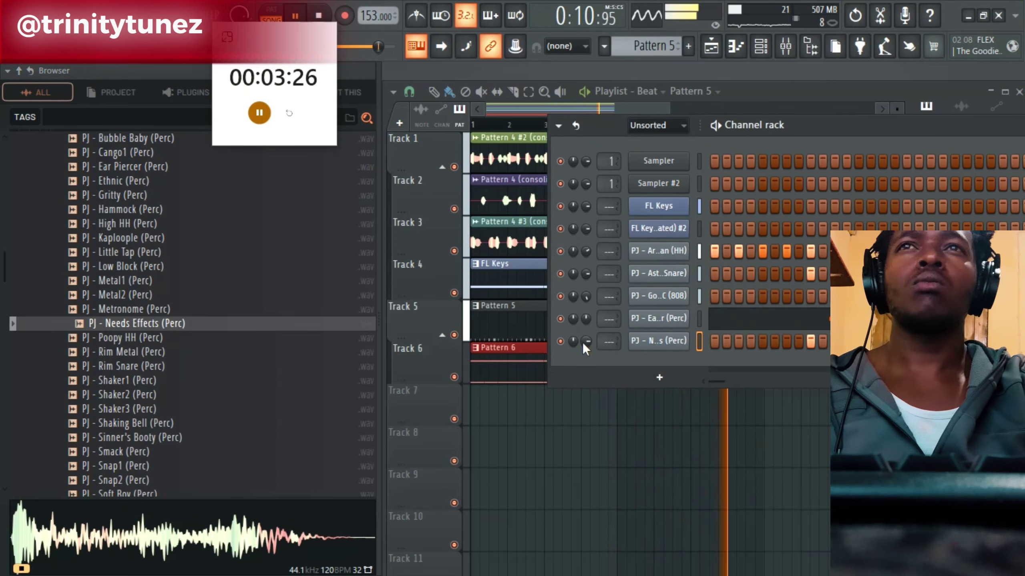
Audition further percussion samples, including Sinner's Booty, Smack and Triangle1, and load PJ - Weird OH (Perc) as a new channel.
{"action": "left_click", "coordinate": [202, 438]}
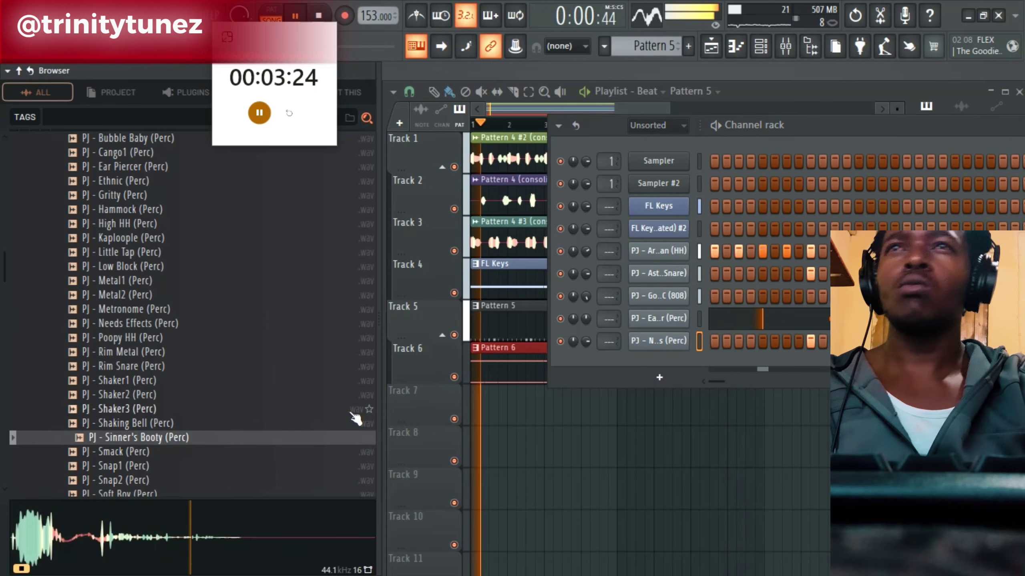
{"action": "left_click", "coordinate": [161, 452]}
{"action": "left_click", "coordinate": [129, 454]}
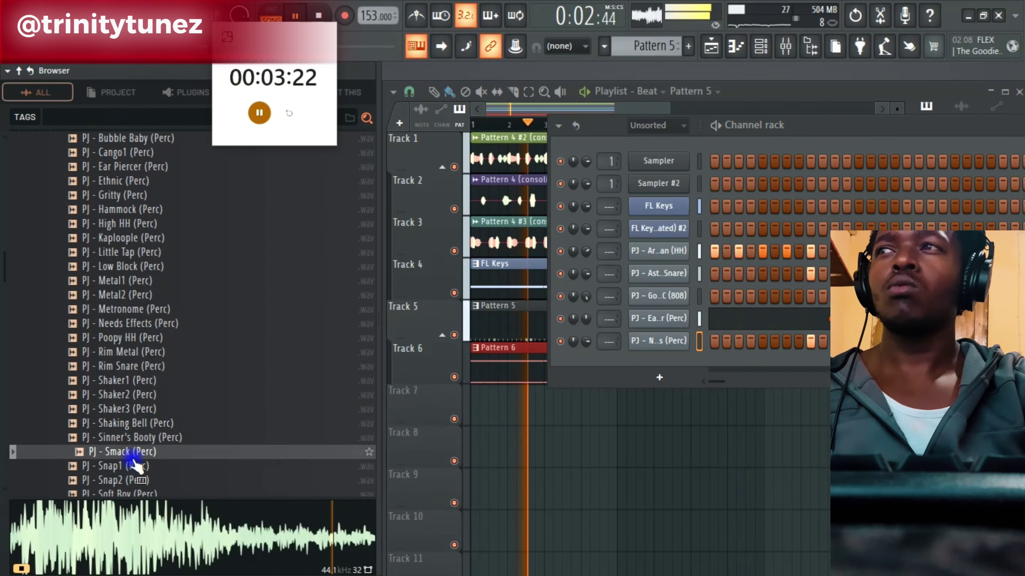
{"action": "scroll", "coordinate": [135, 459], "scroll_direction": "down", "scroll_amount": 4}
{"action": "left_click", "coordinate": [138, 396]}
{"action": "left_click", "coordinate": [131, 381]}
{"action": "left_click", "coordinate": [132, 410]}
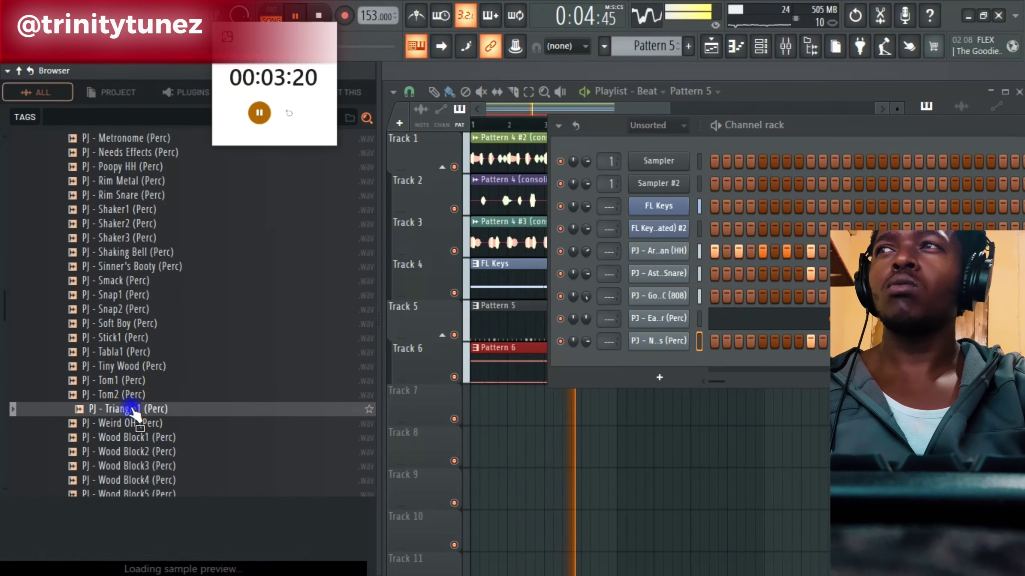
{"action": "left_click", "coordinate": [135, 424]}
{"action": "left_click", "coordinate": [136, 438]}
{"action": "left_click", "coordinate": [137, 424]}
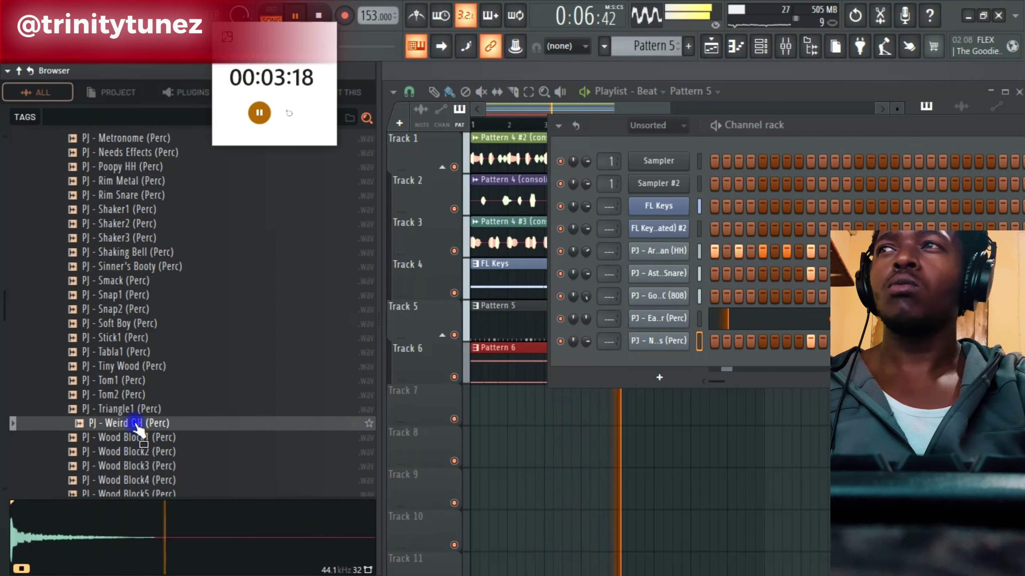
{"action": "right_click", "coordinate": [137, 428]}
{"action": "left_click", "coordinate": [197, 260]}
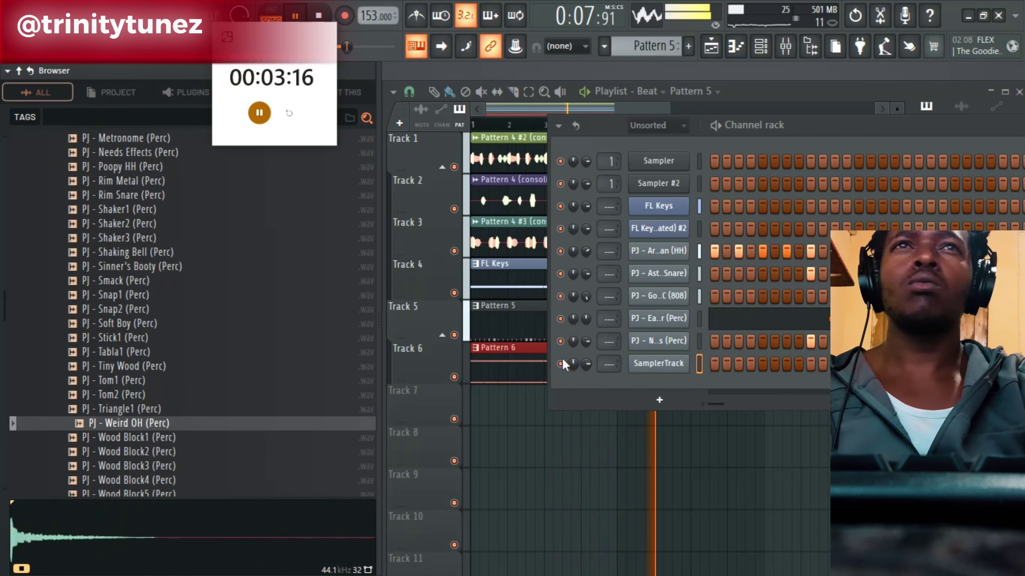
Close the Weird OH channel settings, restart playback and place a hit on step 7 of its channel.
{"action": "left_click", "coordinate": [540, 196]}
{"action": "key", "text": "space"}
{"action": "key", "text": "space"}
{"action": "key", "text": "space"}
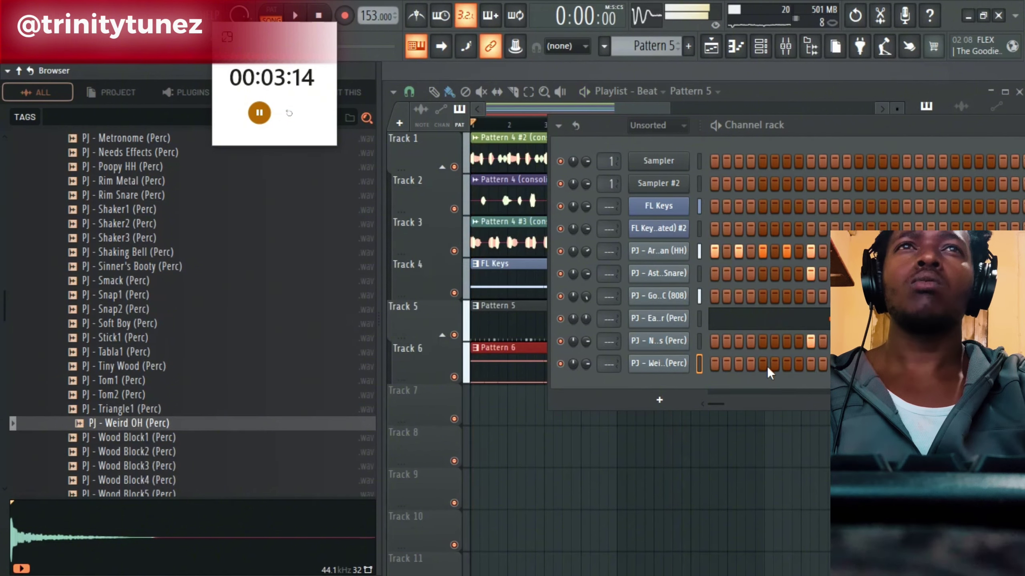
{"action": "key", "text": "space"}
{"action": "left_click", "coordinate": [787, 365]}
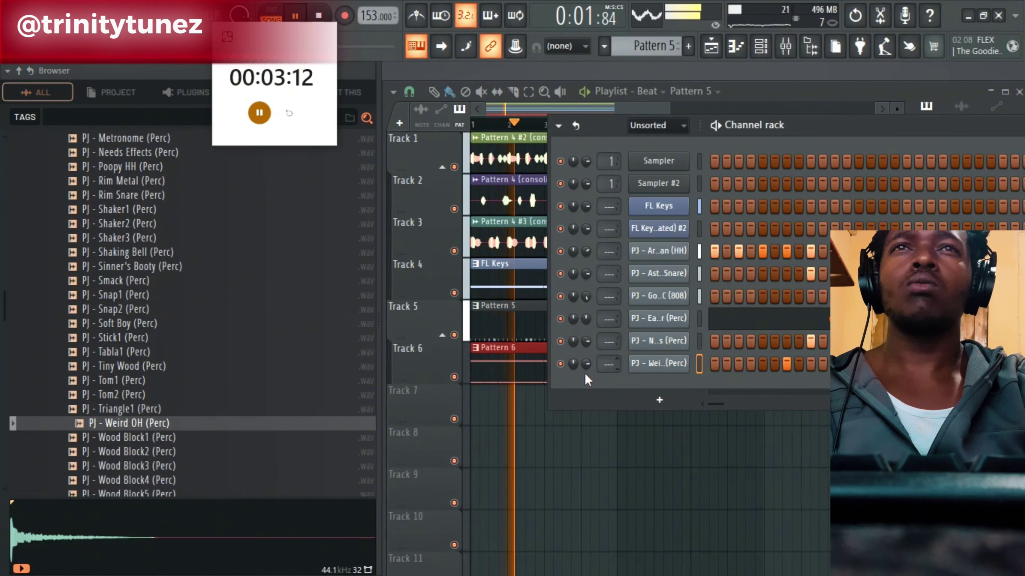
{"action": "scroll", "coordinate": [587, 364], "scroll_direction": "up", "scroll_amount": 5}
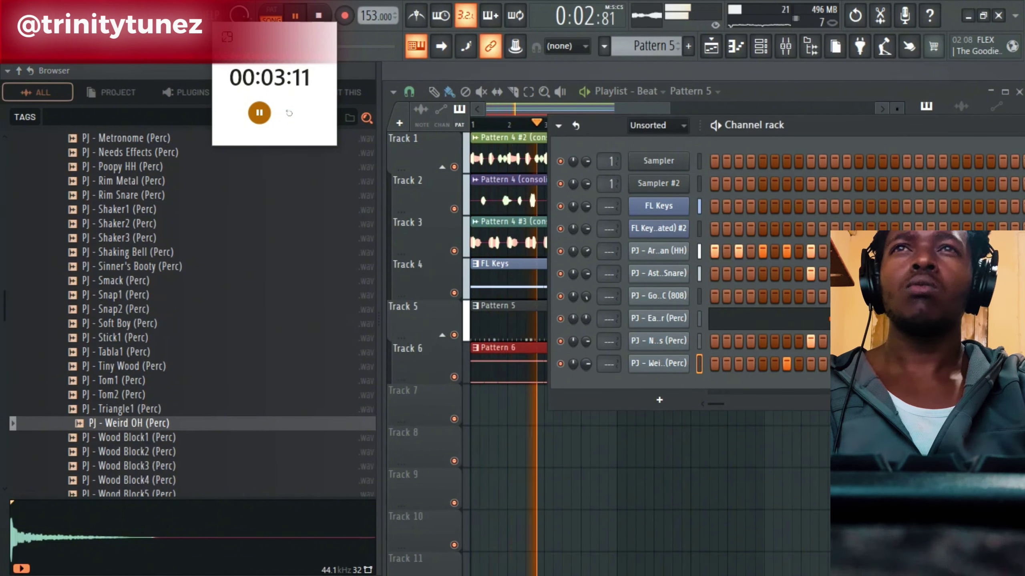
Check the Weird OH hit in the piano roll and raise the sample's fade-out in its channel settings.
{"action": "right_click", "coordinate": [660, 366]}
{"action": "left_click", "coordinate": [712, 350]}
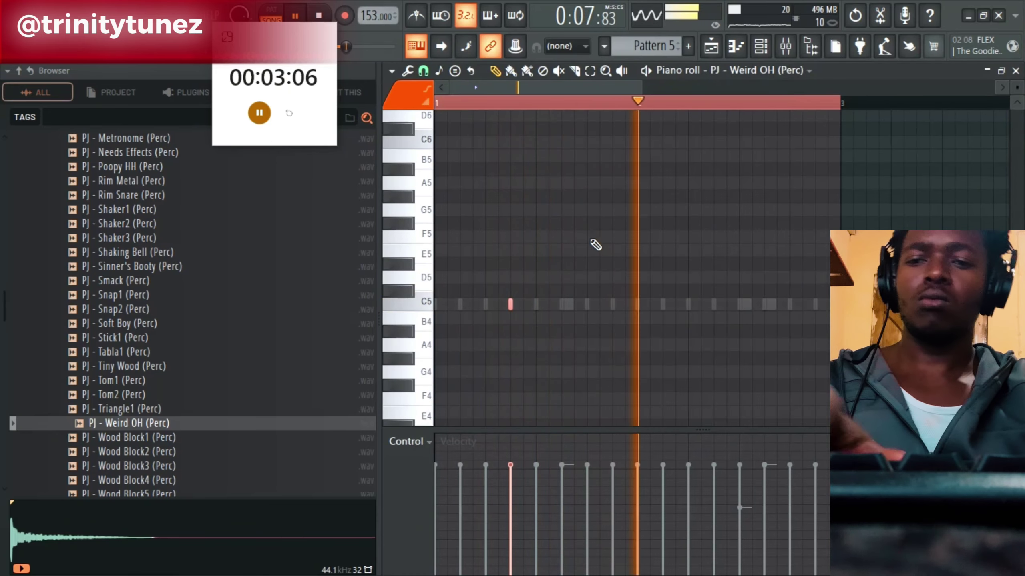
{"action": "left_click", "coordinate": [1016, 71]}
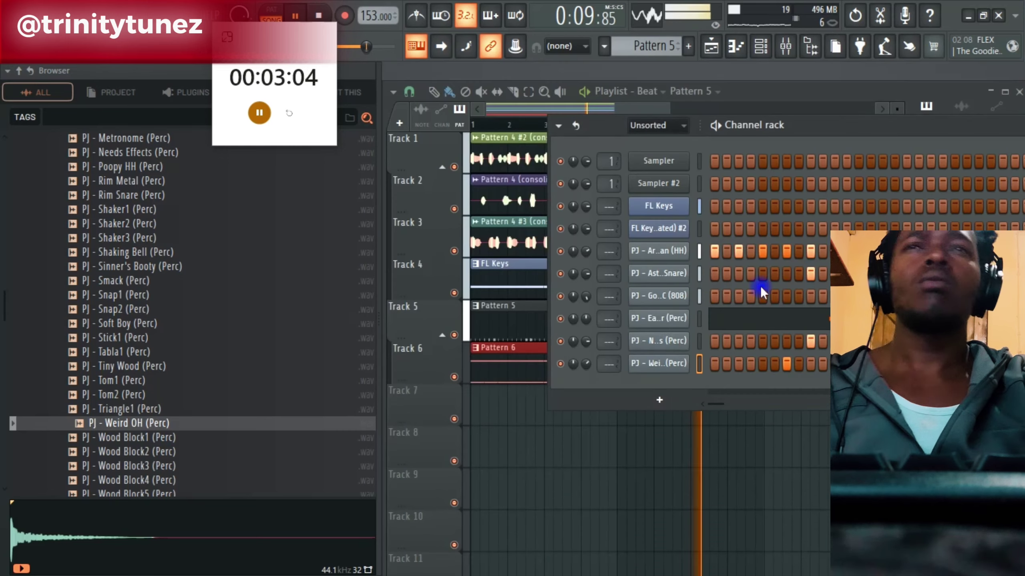
{"action": "left_click", "coordinate": [657, 366]}
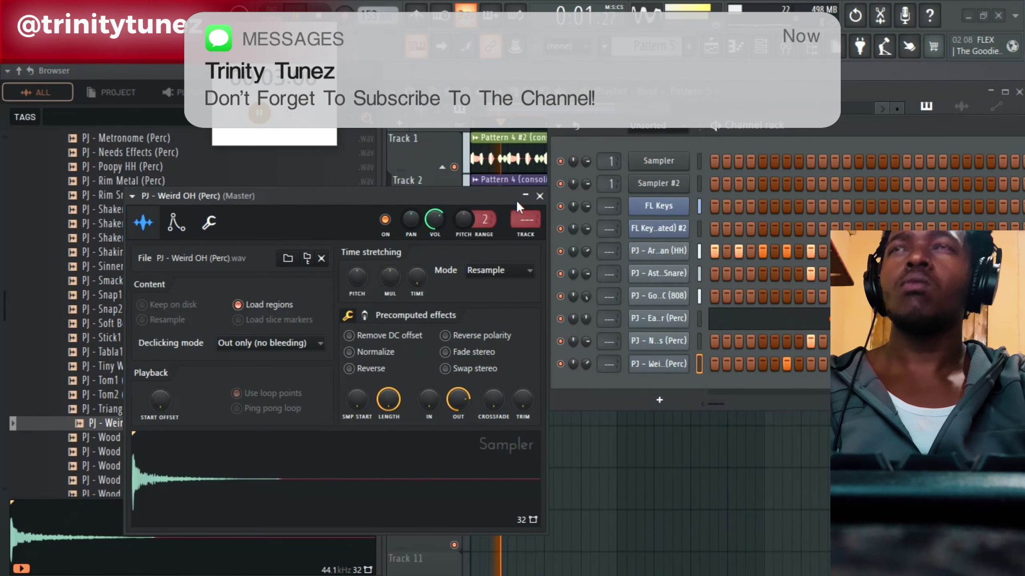
{"action": "left_click", "coordinate": [540, 197]}
Audition Wood Block4, Wood Block7 and the Alien Landing effect, and return to the Percs folder.
{"action": "left_click", "coordinate": [161, 481]}
{"action": "scroll", "coordinate": [170, 473], "scroll_direction": "down", "scroll_amount": 3}
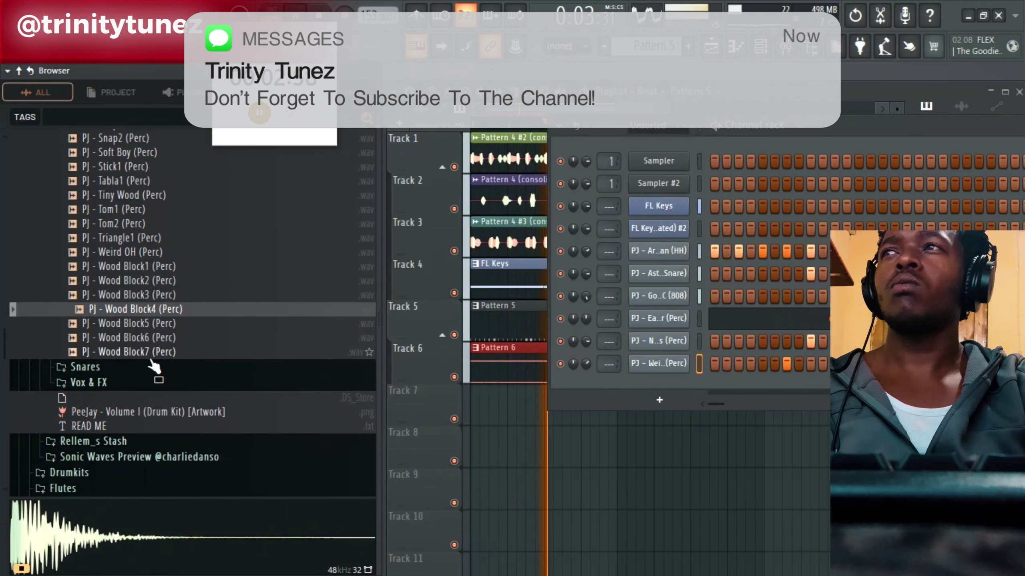
{"action": "left_click", "coordinate": [150, 358]}
{"action": "left_click", "coordinate": [97, 383]}
{"action": "left_click", "coordinate": [111, 397]}
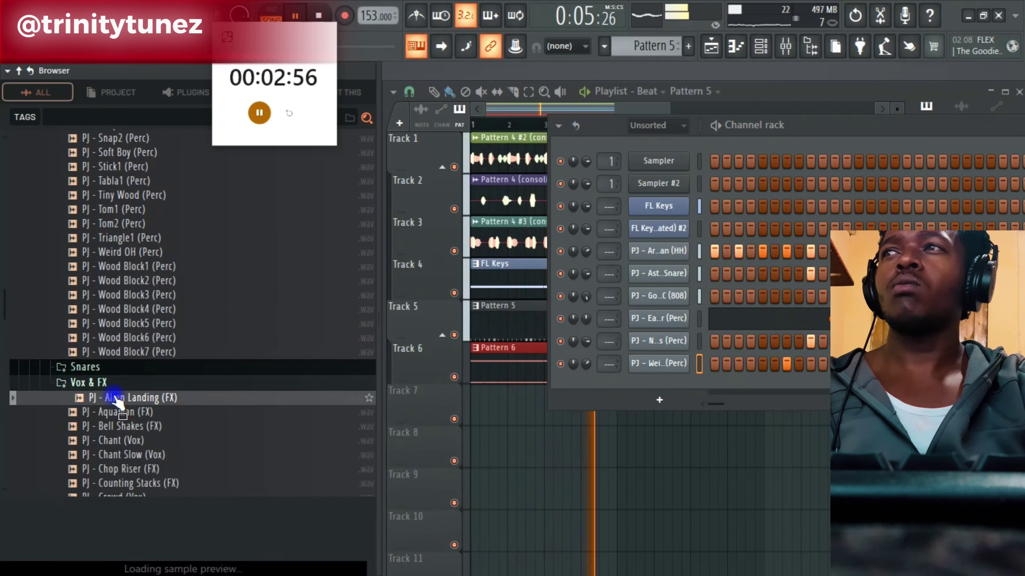
{"action": "scroll", "coordinate": [150, 438], "scroll_direction": "up", "scroll_amount": 10}
{"action": "left_click", "coordinate": [99, 382]}
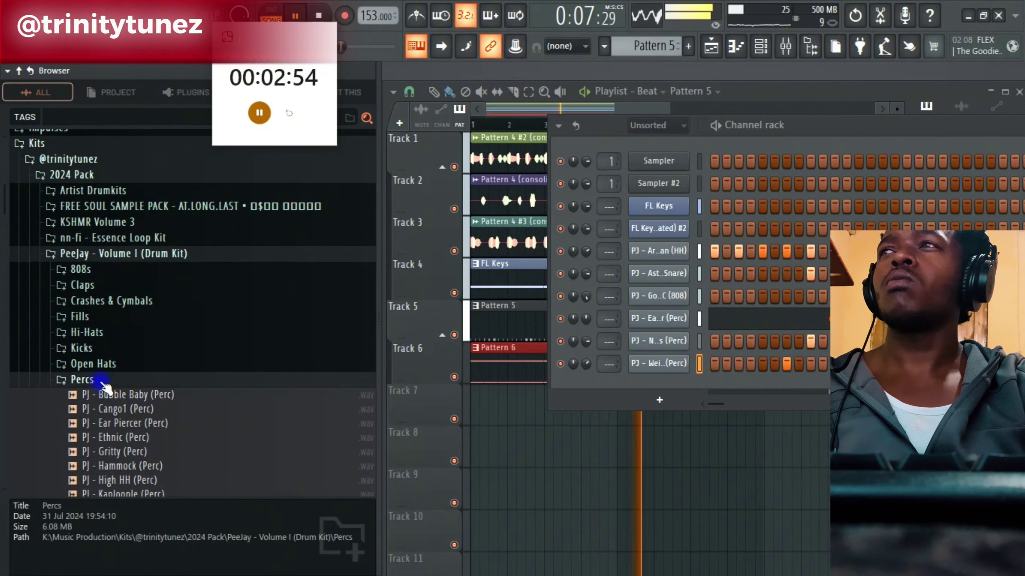
Audition open hat samples in the Open Hats folder, including Boolin, Cage, Kraft, Lion and Might.
{"action": "left_click", "coordinate": [95, 365]}
{"action": "left_click", "coordinate": [117, 382]}
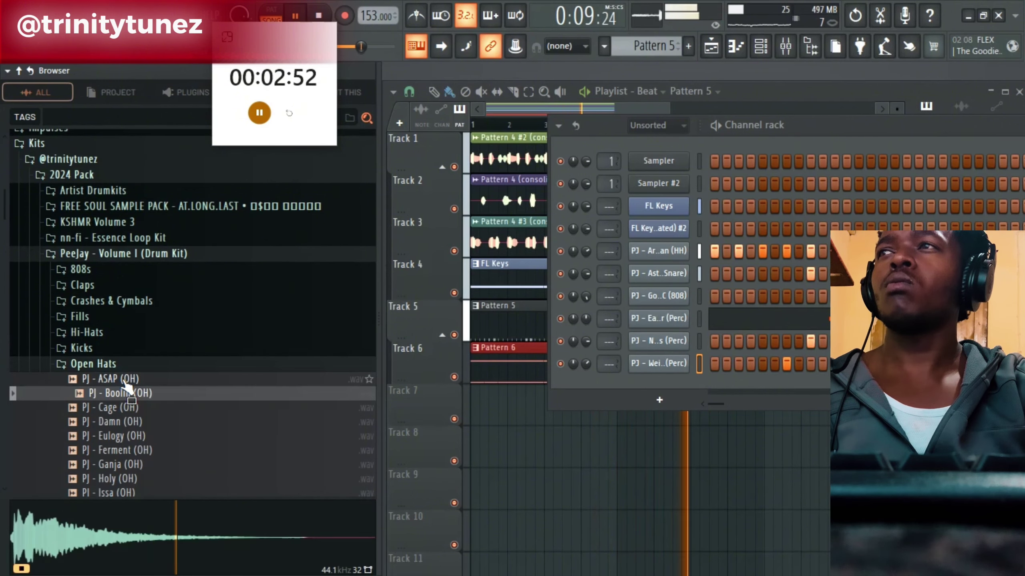
{"action": "left_click", "coordinate": [123, 408]}
{"action": "scroll", "coordinate": [131, 432], "scroll_direction": "down", "scroll_amount": 4}
{"action": "left_click", "coordinate": [125, 351]}
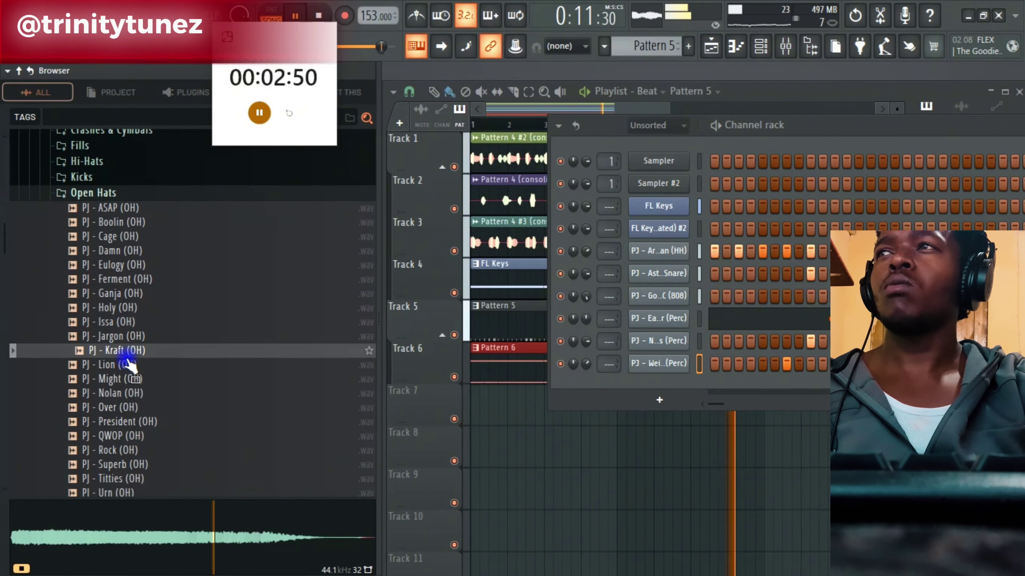
{"action": "left_click", "coordinate": [126, 366]}
{"action": "left_click", "coordinate": [128, 381]}
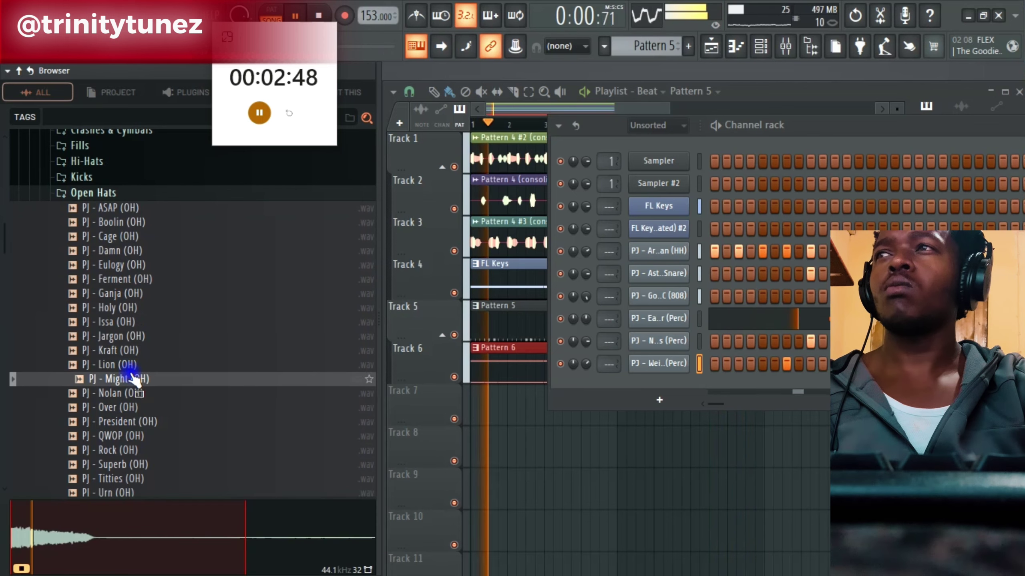
Load PJ - Might (OH) as a new channel with loop points off and place a hit on step 1.
{"action": "right_click", "coordinate": [131, 382]}
{"action": "left_click", "coordinate": [189, 260]}
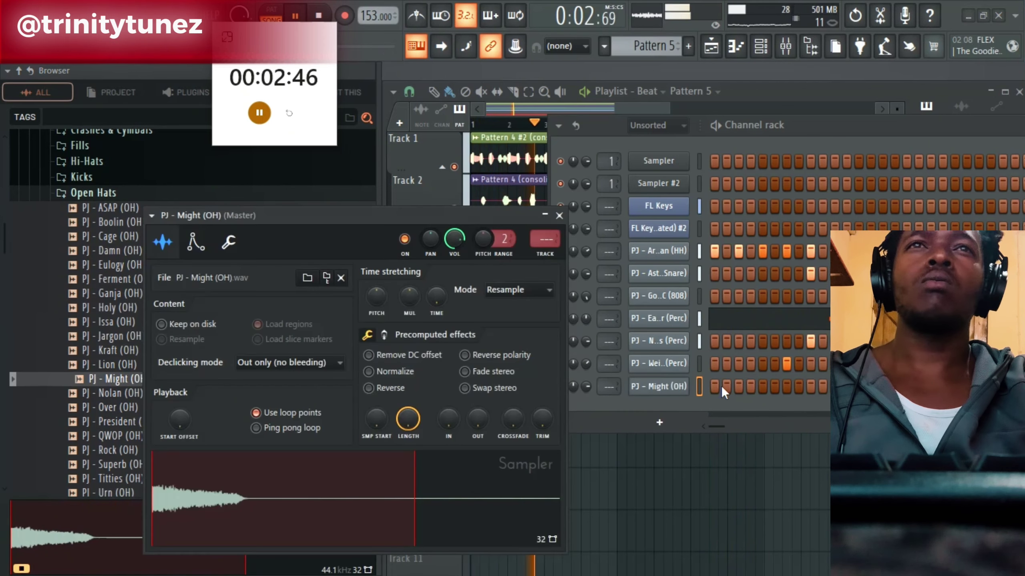
{"action": "left_click", "coordinate": [715, 386]}
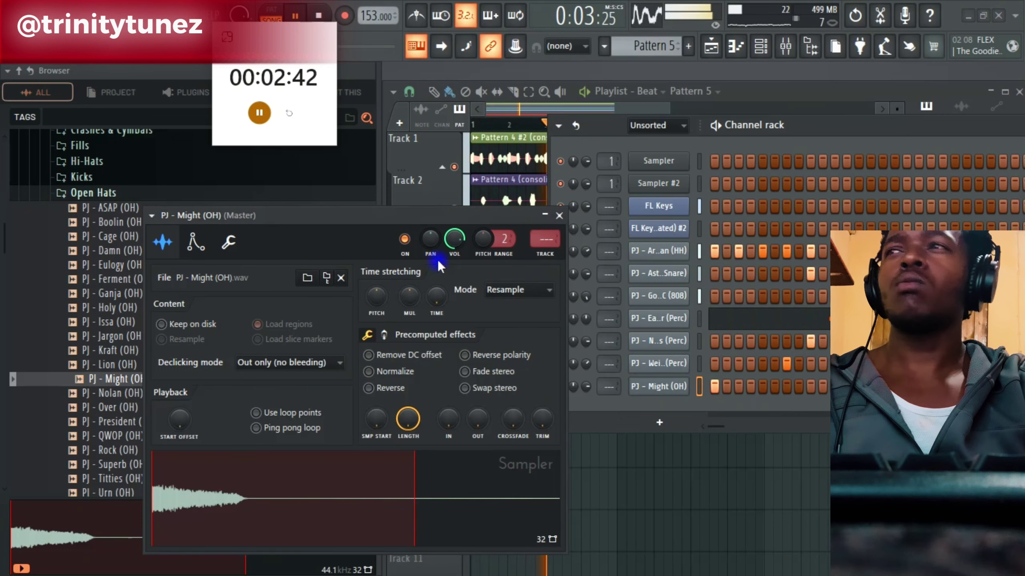
{"action": "left_click", "coordinate": [559, 215]}
Load PJ - Rock (OH) as a new channel and place a hit on step 7.
{"action": "left_click", "coordinate": [124, 449]}
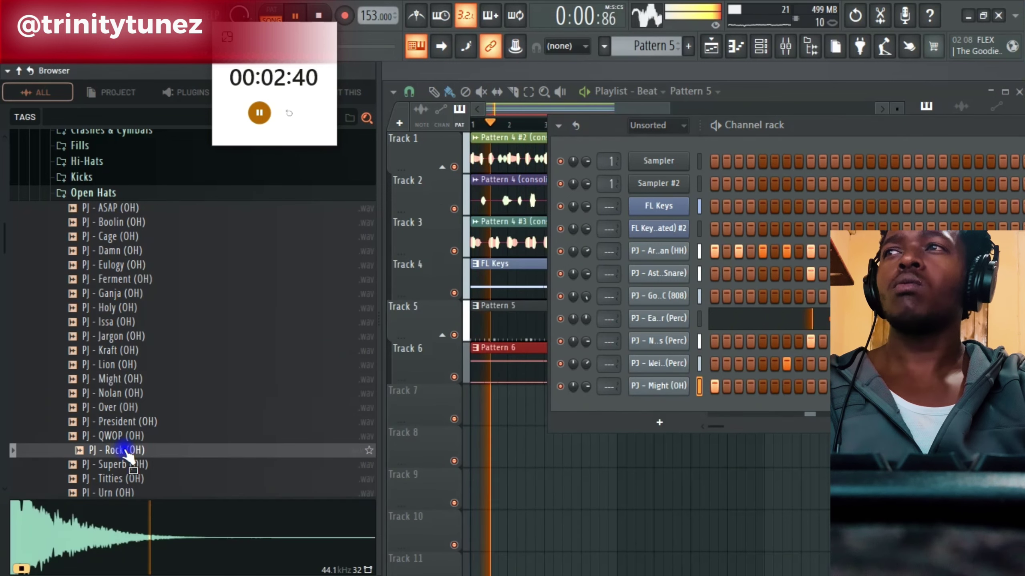
{"action": "right_click", "coordinate": [123, 448]}
{"action": "left_click", "coordinate": [208, 259]}
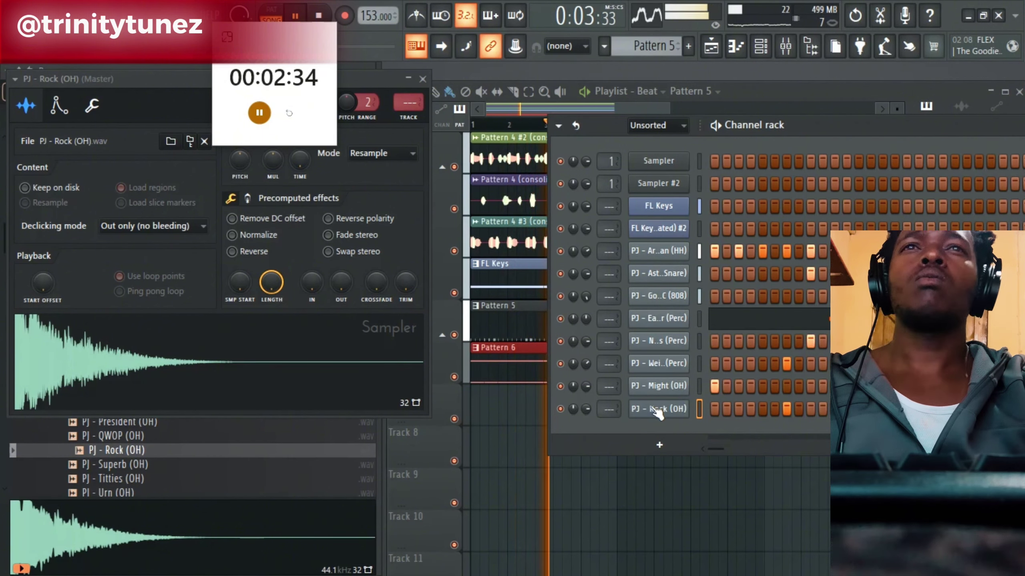
Check the Rock open hat's hit in the piano roll, lower its channel volume and close its settings.
{"action": "right_click", "coordinate": [682, 409]}
{"action": "left_click", "coordinate": [719, 348]}
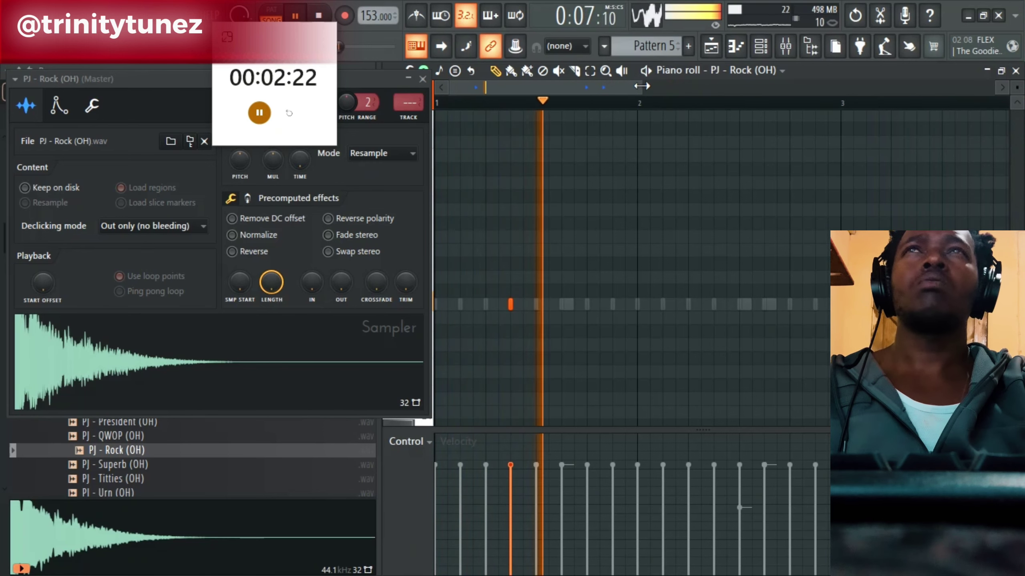
{"action": "left_click", "coordinate": [1016, 71]}
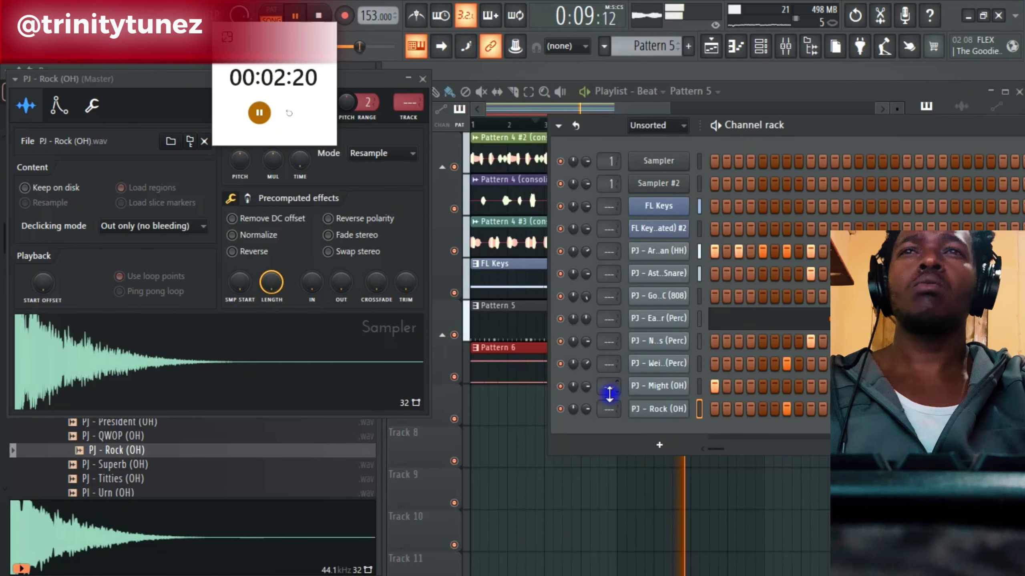
{"action": "left_click_drag", "start_coordinate": [586, 410], "coordinate": [586, 417]}
{"action": "left_click", "coordinate": [422, 80]}
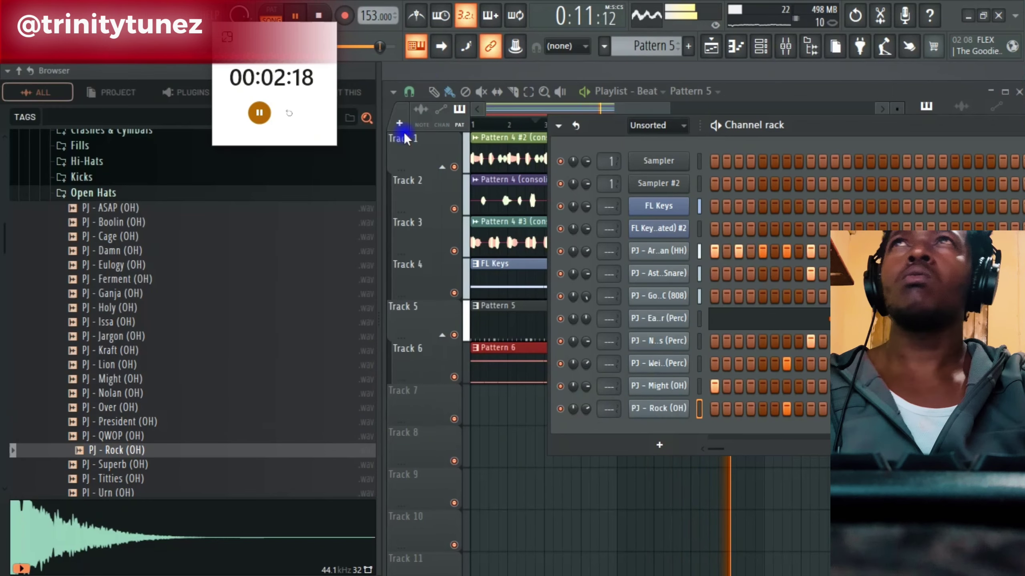
Open the piano roll of the PJ - Armenian (HH) hi-hat channel in Pattern 5.
{"action": "scroll", "coordinate": [106, 288], "scroll_direction": "up", "scroll_amount": 2}
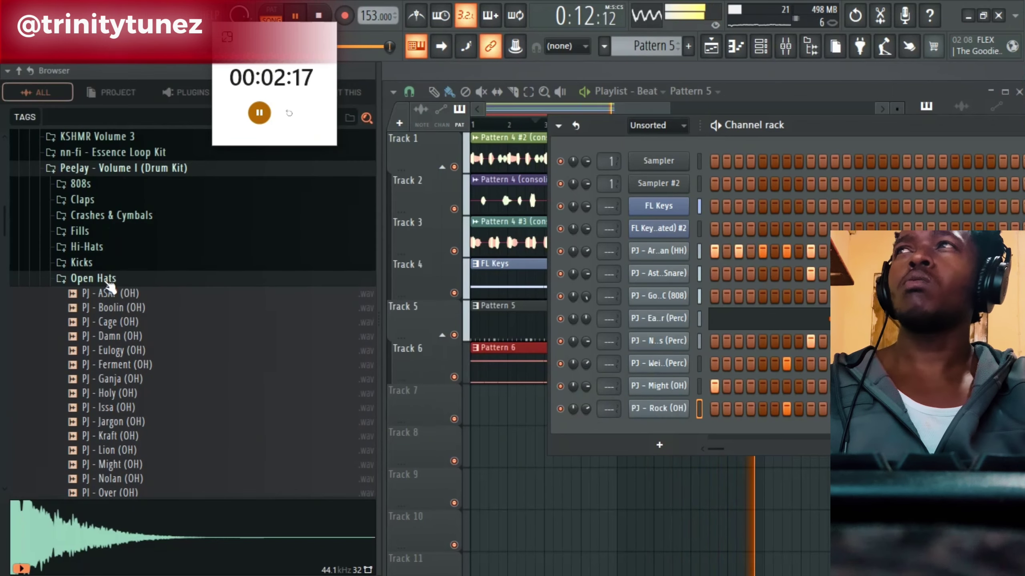
{"action": "right_click", "coordinate": [654, 250]}
{"action": "left_click", "coordinate": [742, 250]}
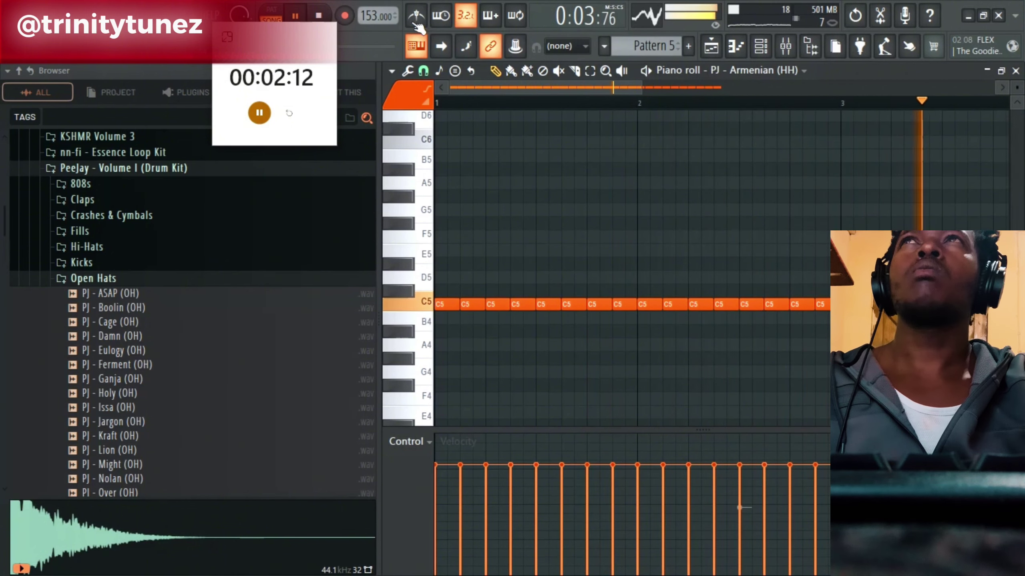
Shorten bar 1's fourth hi-hat hit and chop its sixth hit into four notes, lowering the velocity of the middle two.
{"action": "key", "text": "space"}
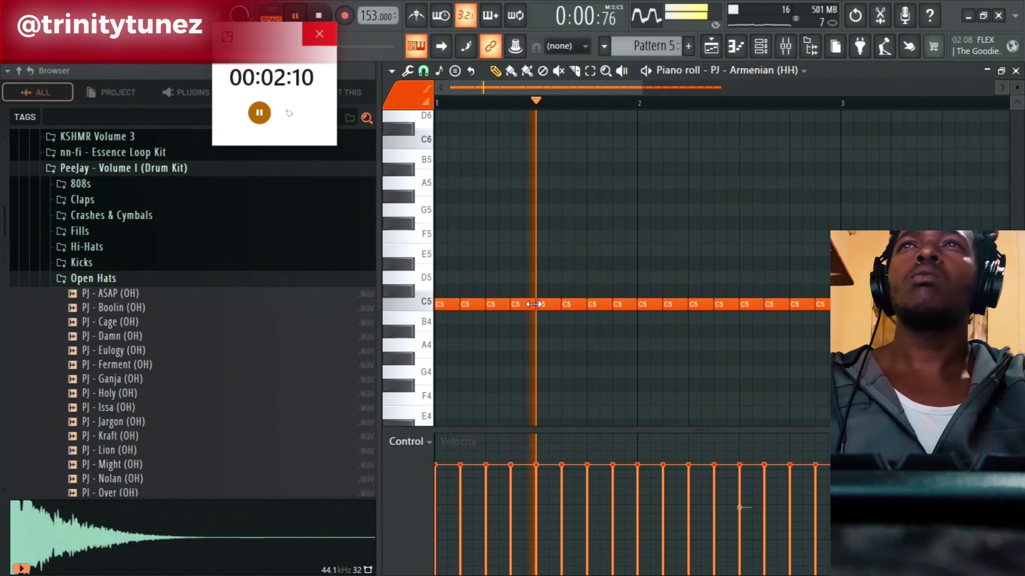
{"action": "left_click_drag", "start_coordinate": [533, 298], "coordinate": [516, 302]}
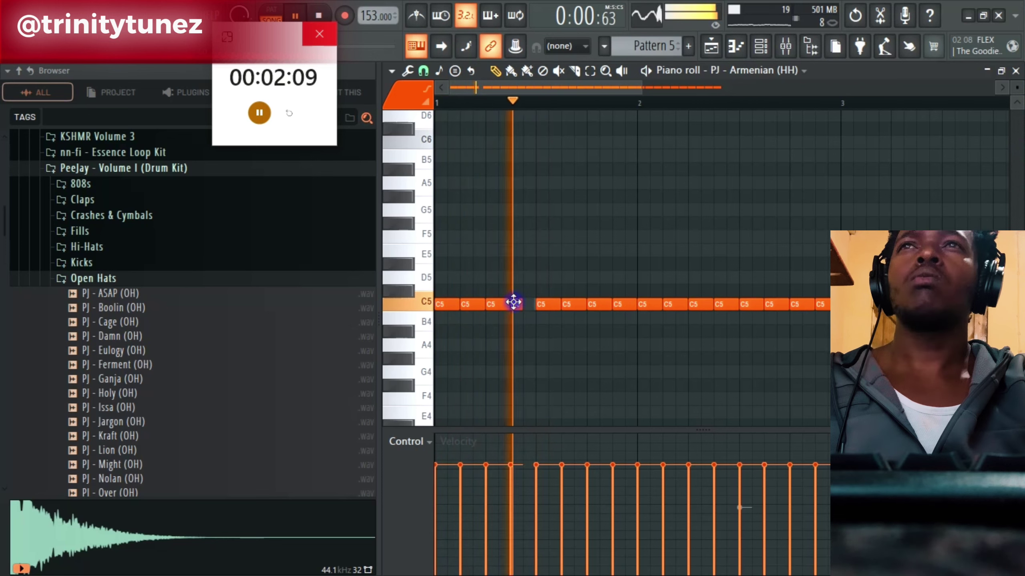
{"action": "left_click", "coordinate": [566, 303]}
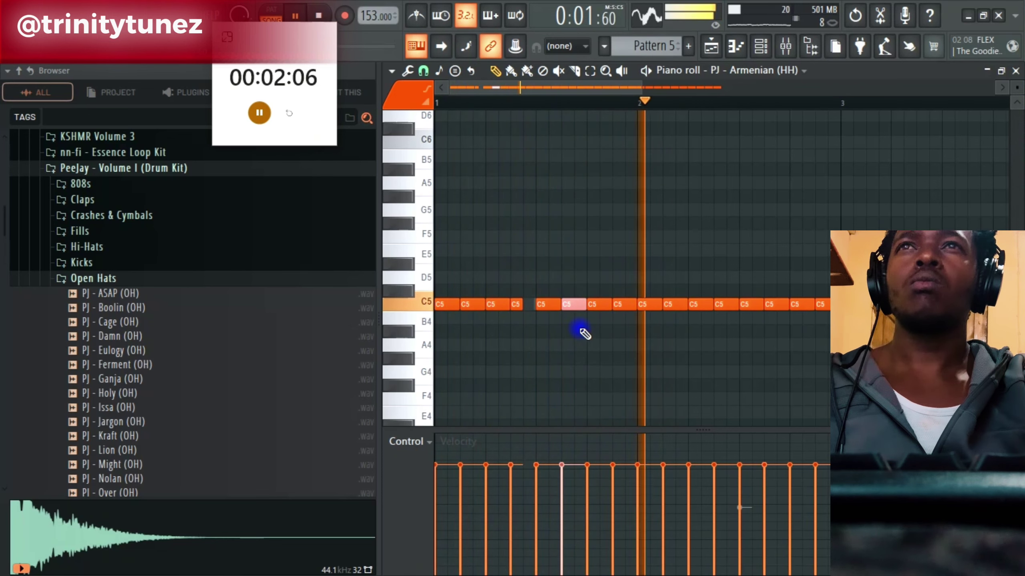
{"action": "key", "text": "space"}
{"action": "key", "text": "ctrl+u"}
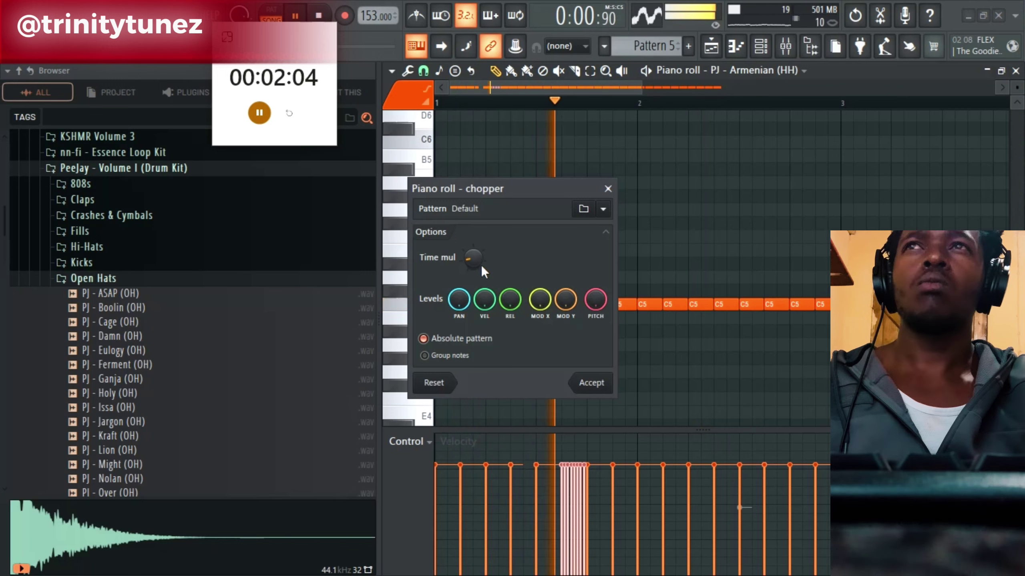
{"action": "left_click_drag", "start_coordinate": [473, 259], "coordinate": [473, 249]}
{"action": "key", "text": "space"}
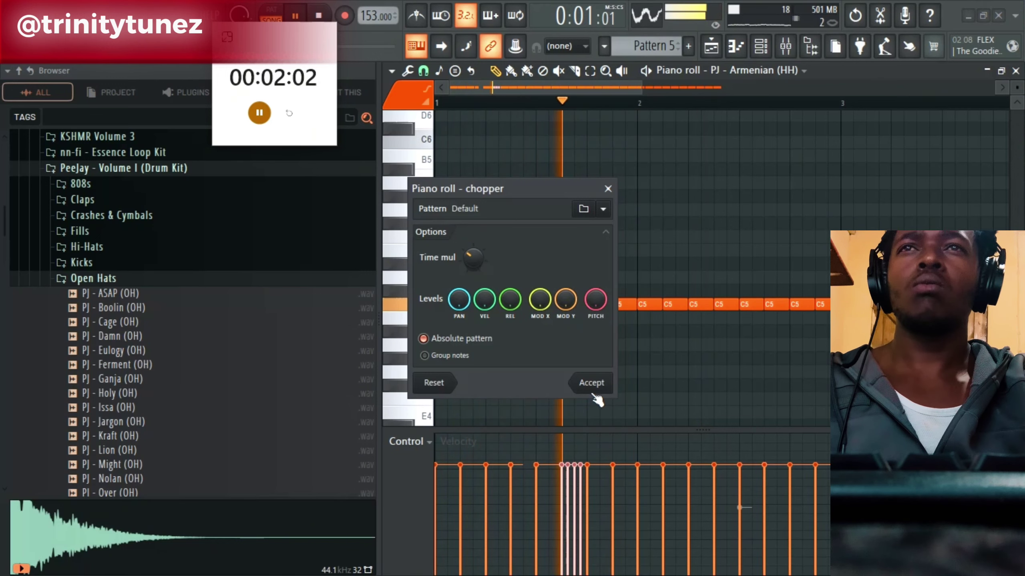
{"action": "left_click", "coordinate": [593, 391]}
{"action": "left_click_drag", "start_coordinate": [578, 472], "coordinate": [579, 500]}
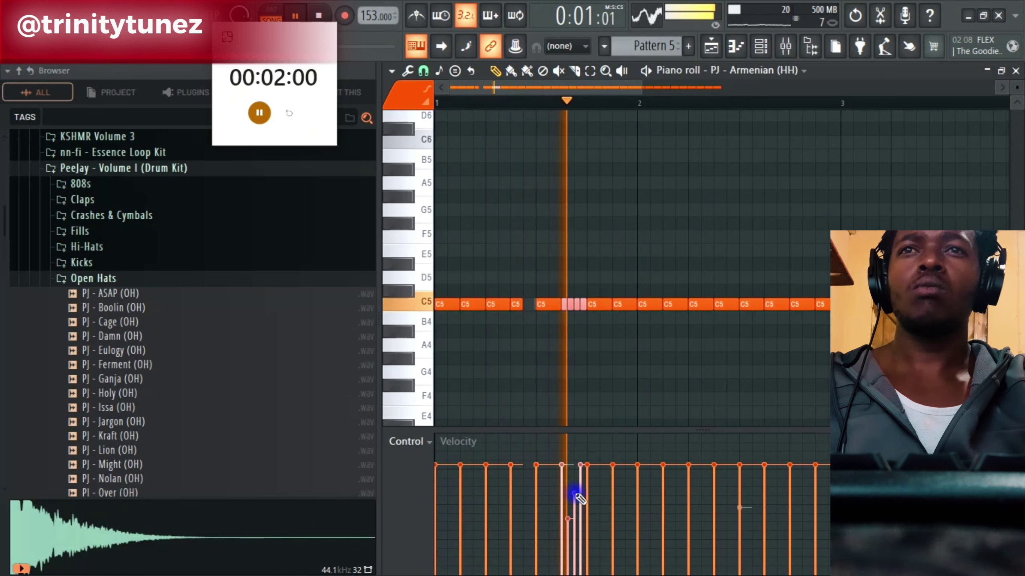
Shorten the third hi-hat hit of bar 1 to half its length and chop it into four fast notes.
{"action": "left_click_drag", "start_coordinate": [641, 89], "coordinate": [550, 117]}
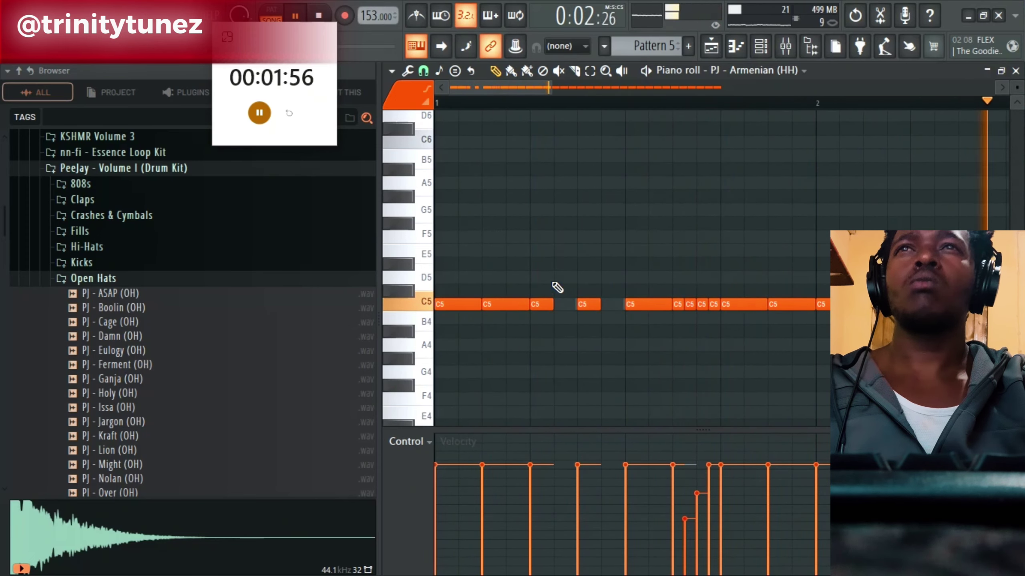
{"action": "key", "text": "space"}
{"action": "key", "text": "ctrl+u"}
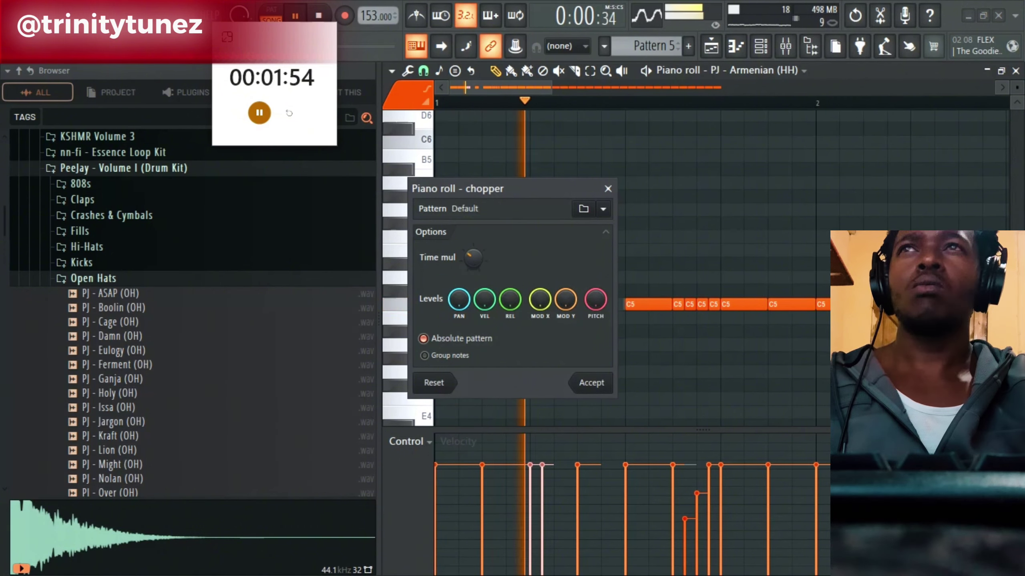
{"action": "left_click_drag", "start_coordinate": [472, 258], "coordinate": [469, 291]}
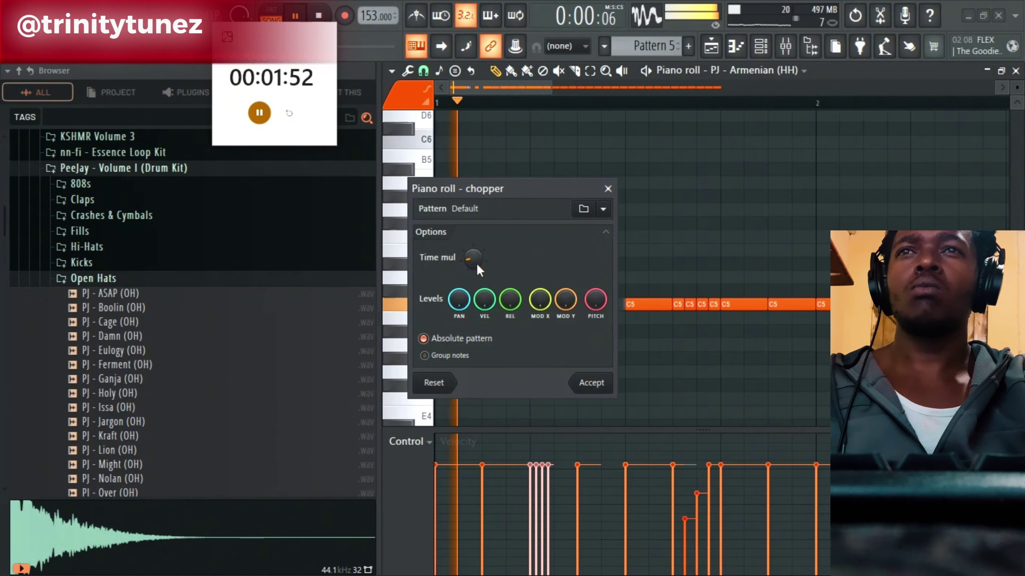
{"action": "left_click", "coordinate": [585, 382]}
Slope the fine pitch of the four-note roll on bar 1's third hit downward and deselect the roll.
{"action": "left_click", "coordinate": [405, 441]}
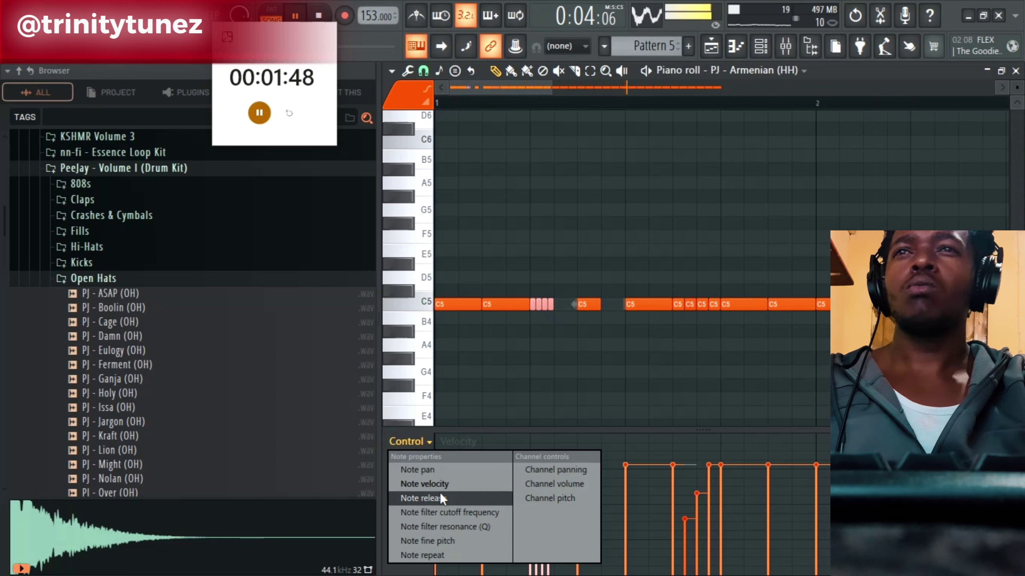
{"action": "left_click", "coordinate": [438, 540]}
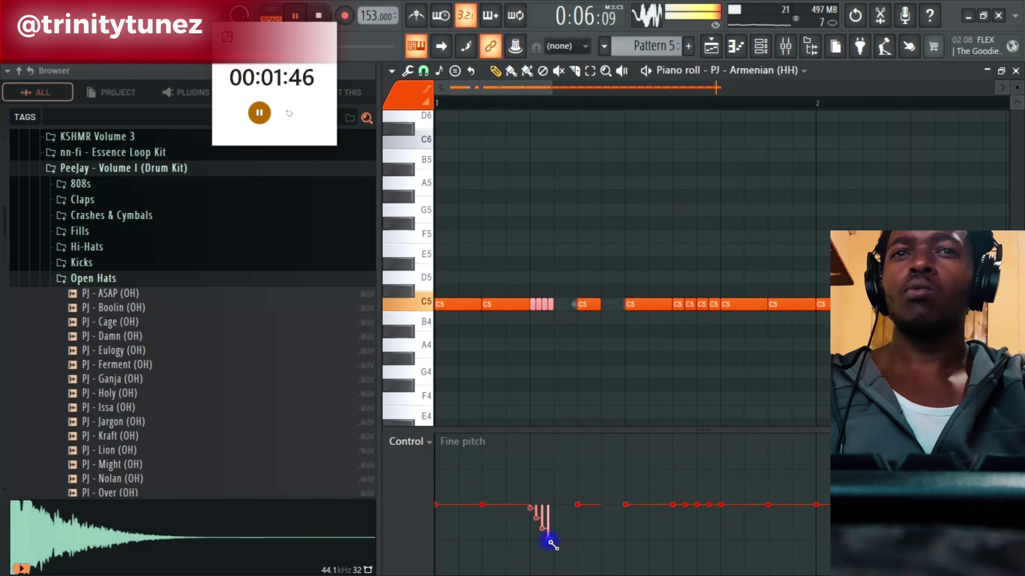
{"action": "right_click", "coordinate": [646, 332]}
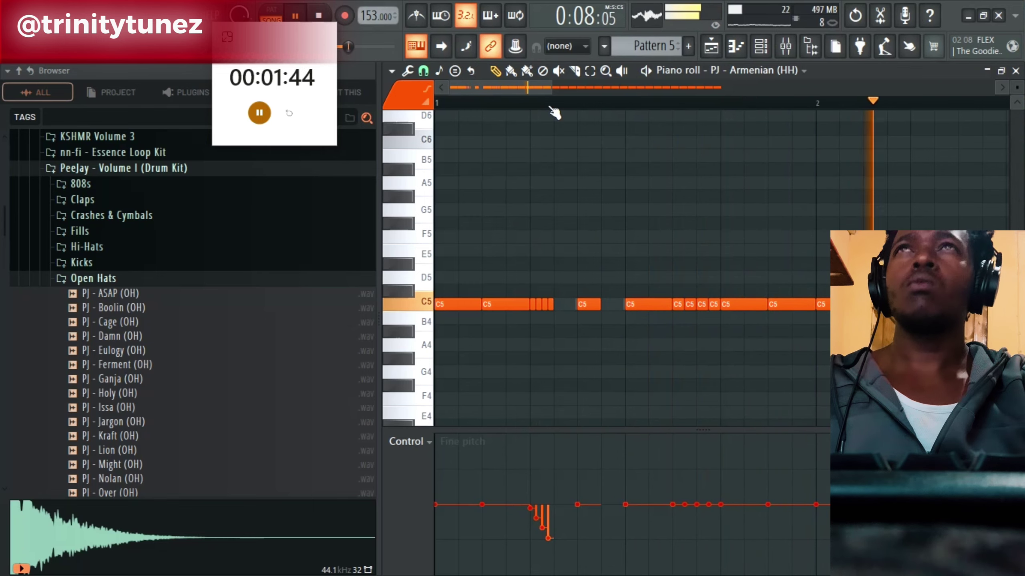
Chop the shortened fifth hi-hat hit of bar 2 into a fast four-note roll.
{"action": "key", "text": "space"}
{"action": "left_click_drag", "start_coordinate": [551, 88], "coordinate": [649, 103]}
{"action": "key", "text": "space"}
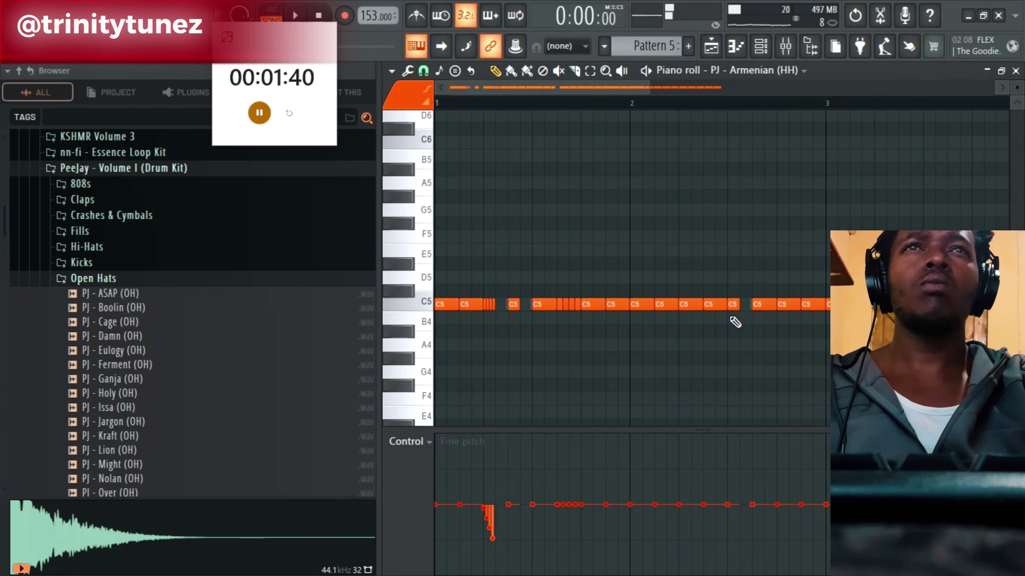
{"action": "key", "text": "space"}
{"action": "left_click_drag", "start_coordinate": [730, 287], "coordinate": [733, 326]}
{"action": "key", "text": "alt+u"}
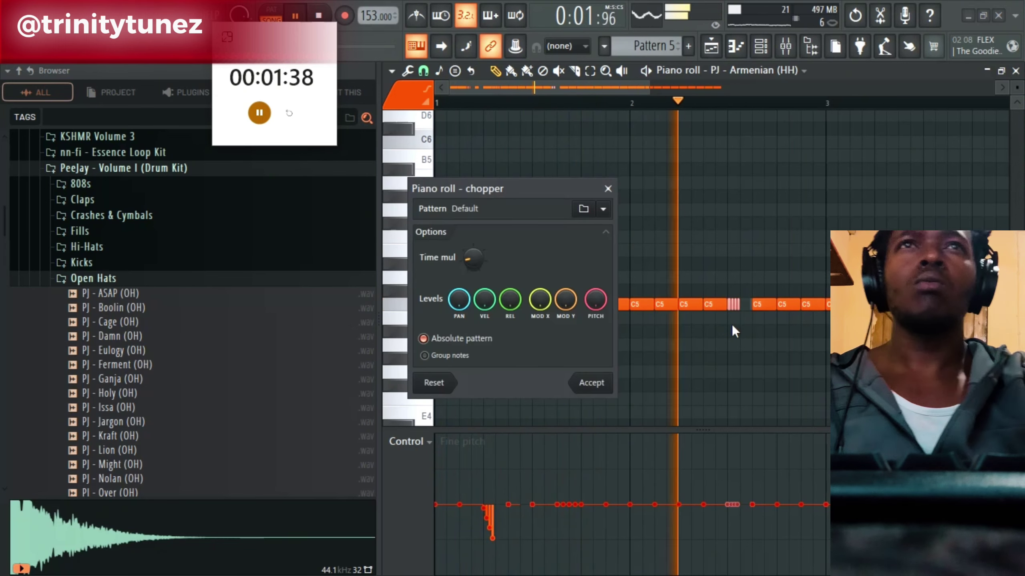
{"action": "left_click", "coordinate": [591, 382]}
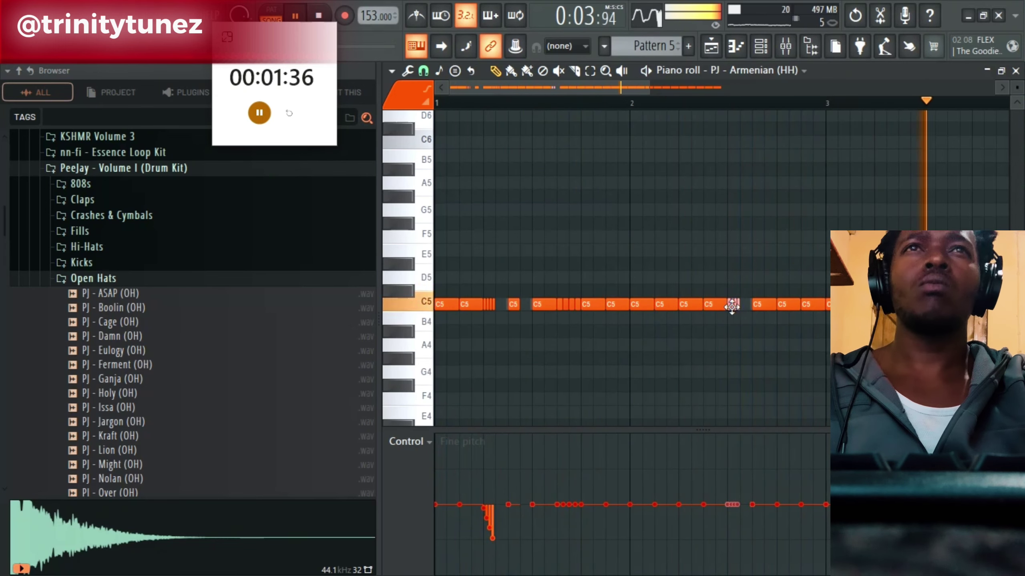
Copy the bar 2 roll up to D5 over the seventh hit and delete the C5 note beneath it.
{"action": "left_click_drag", "start_coordinate": [732, 307], "coordinate": [782, 272]}
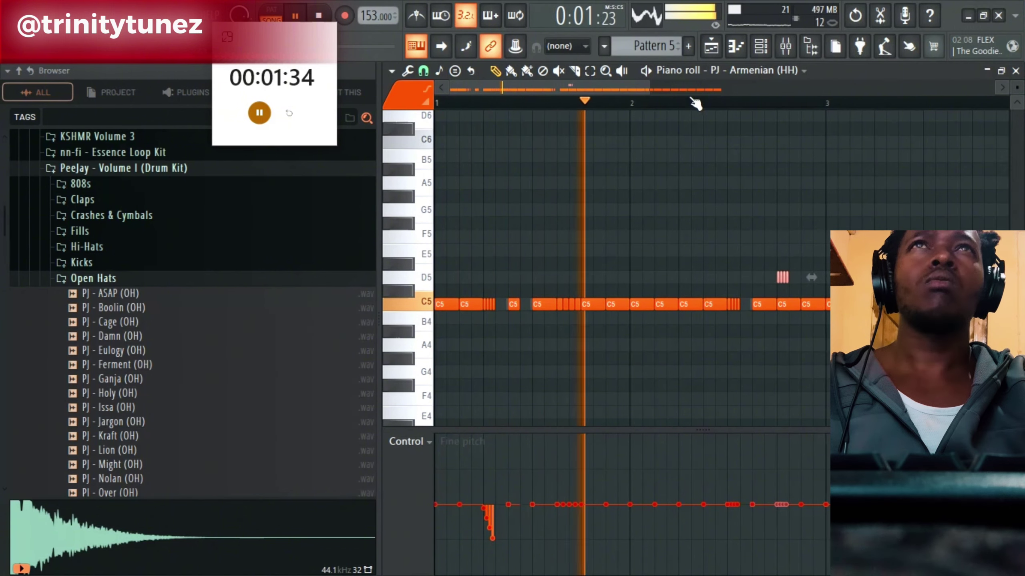
{"action": "right_click", "coordinate": [782, 303]}
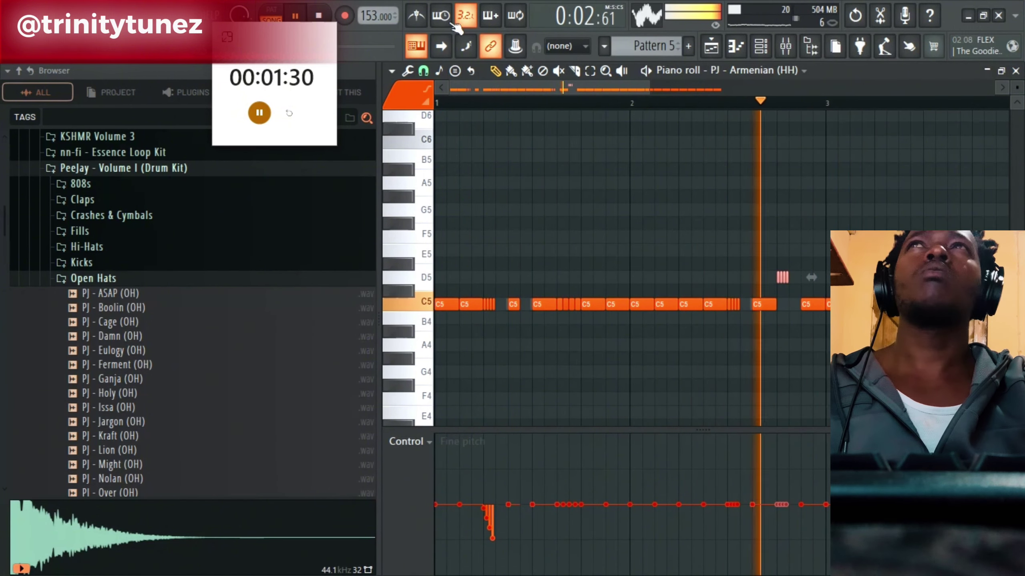
Chop the third hi-hat hit of bar 3 into a fast roll and slope its fine pitch downward.
{"action": "key", "text": "space"}
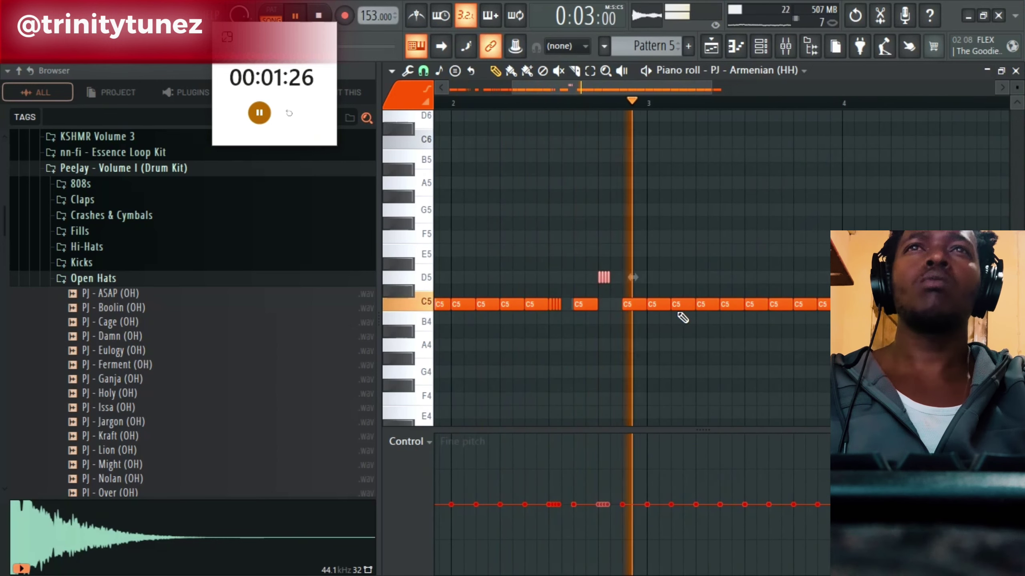
{"action": "left_click", "coordinate": [711, 299]}
{"action": "key", "text": "alt+u"}
{"action": "left_click", "coordinate": [590, 383]}
{"action": "left_click_drag", "start_coordinate": [697, 505], "coordinate": [718, 542]}
Chop bar 4's fifth hi-hat hit into a roll, raise it to C#5 and delete its second half.
{"action": "left_click", "coordinate": [801, 304]}
{"action": "key", "text": "alt+u"}
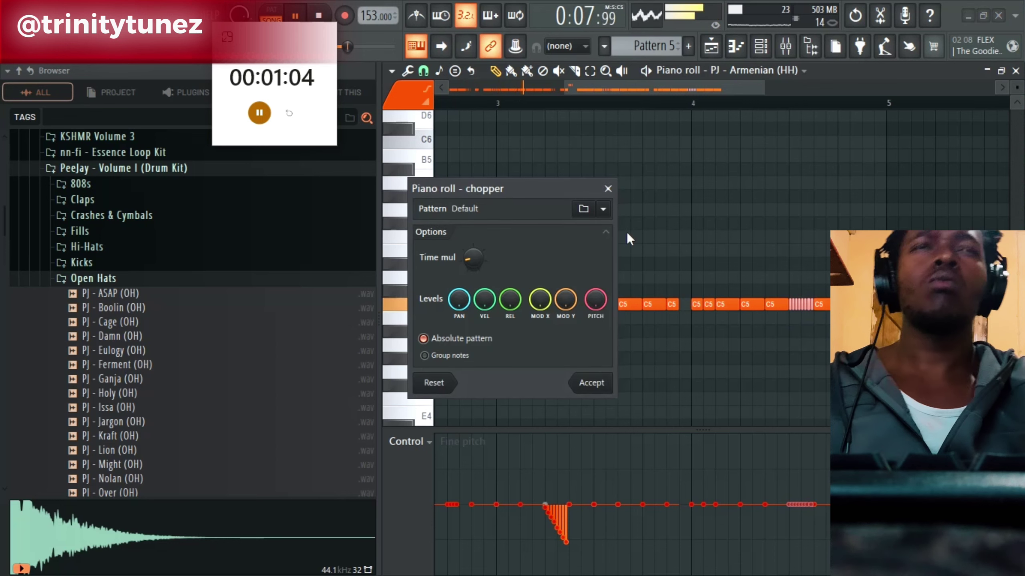
{"action": "left_click", "coordinate": [591, 382]}
{"action": "left_click_drag", "start_coordinate": [809, 302], "coordinate": [802, 291]}
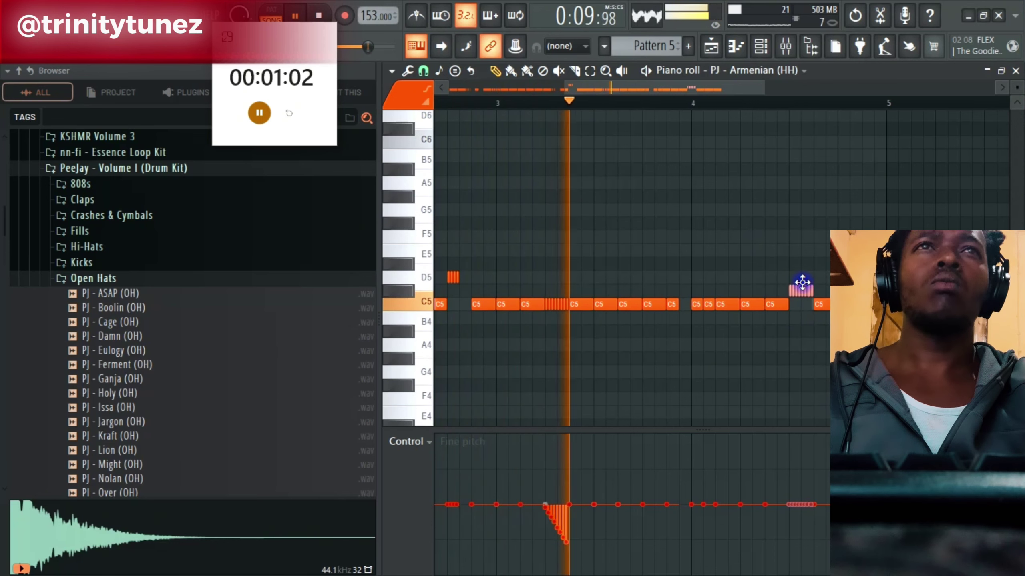
{"action": "right_click", "coordinate": [805, 290]}
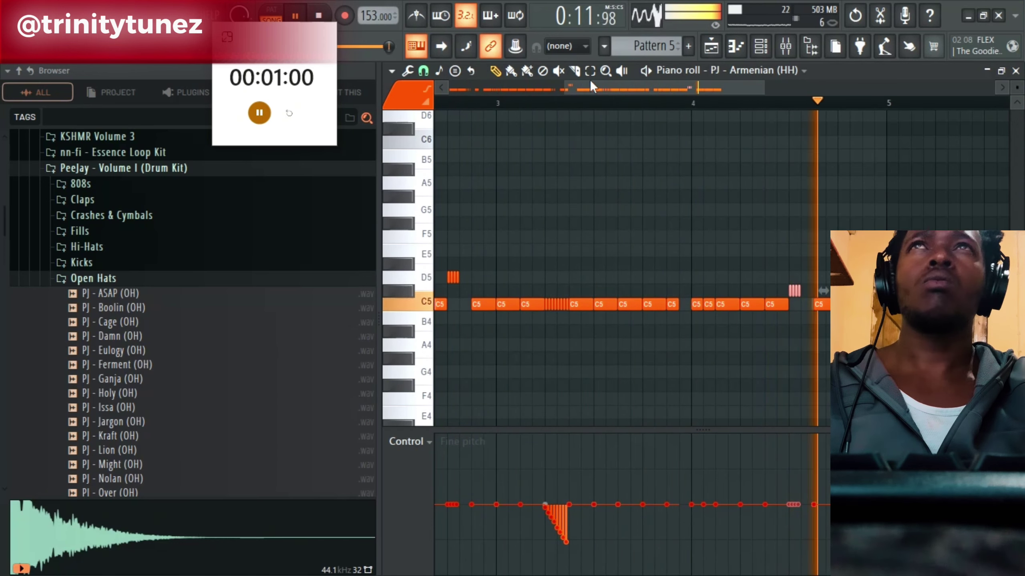
Add very short hi-hat hits on B4 and A4 under the last two hits of bar 4 and close the piano roll.
{"action": "left_click_drag", "start_coordinate": [595, 87], "coordinate": [629, 94]}
{"action": "left_click", "coordinate": [743, 322]}
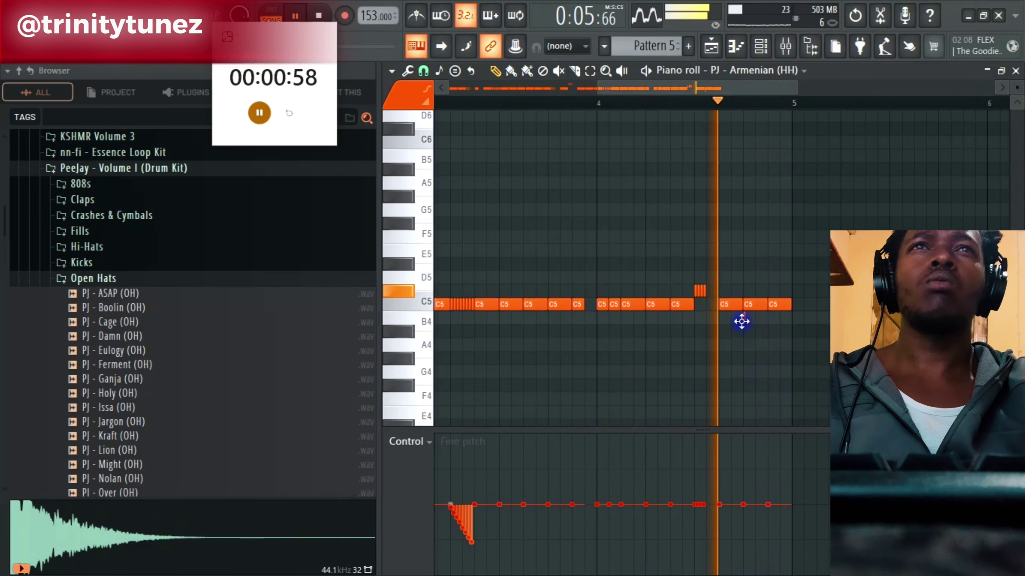
{"action": "left_click_drag", "start_coordinate": [744, 321], "coordinate": [756, 321]}
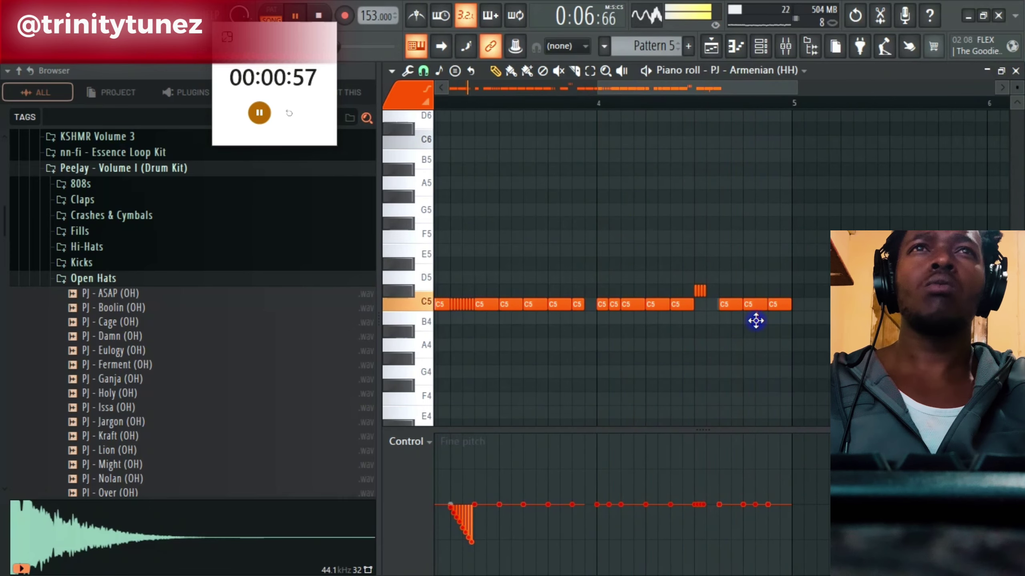
{"action": "left_click", "coordinate": [781, 320]}
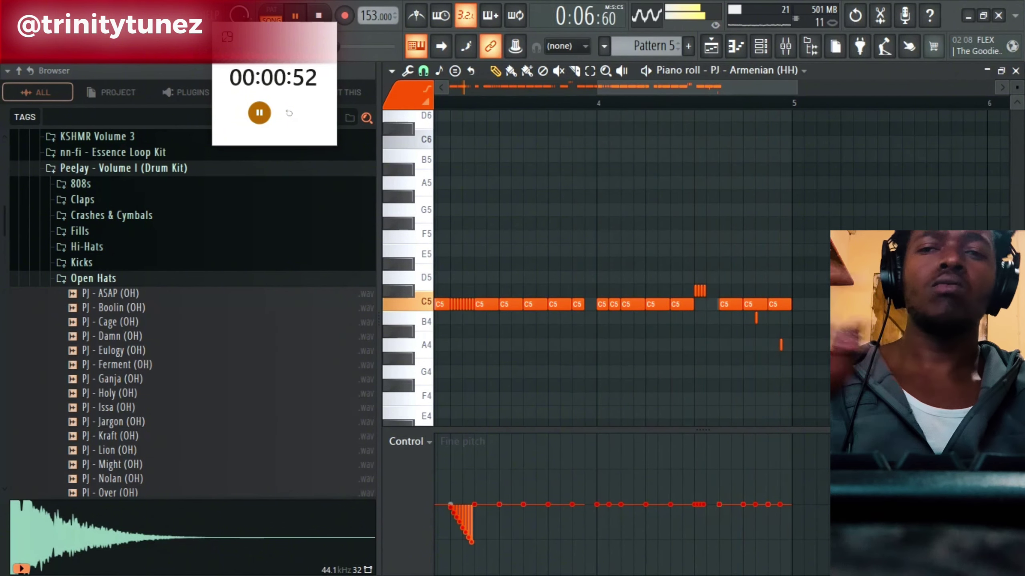
{"action": "left_click", "coordinate": [1016, 72]}
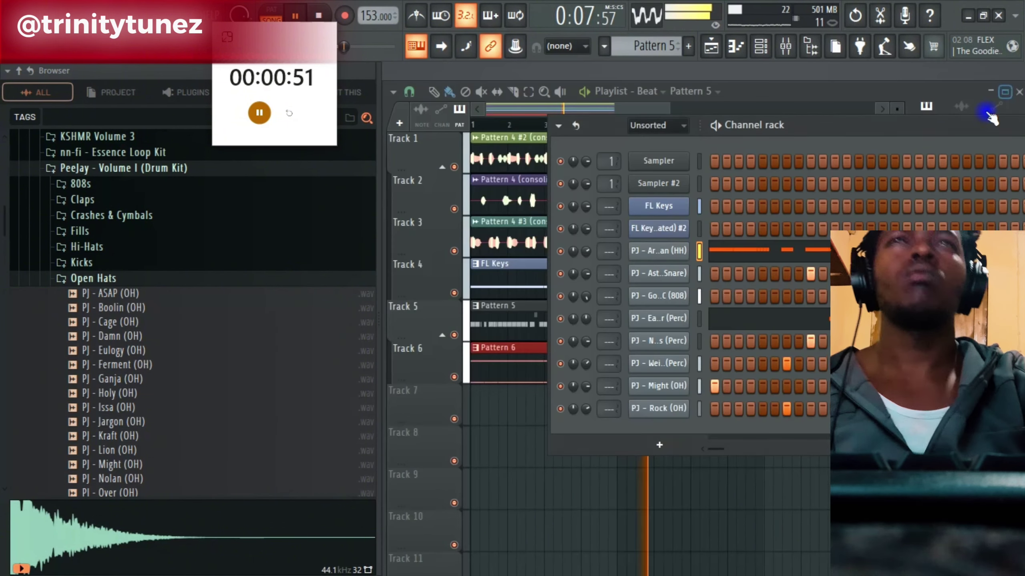
Try a different time-stretch pitch on the PJ - Armenian (HH) sample, reset it and close the channel settings.
{"action": "left_click", "coordinate": [666, 252]}
{"action": "left_click", "coordinate": [81, 127]}
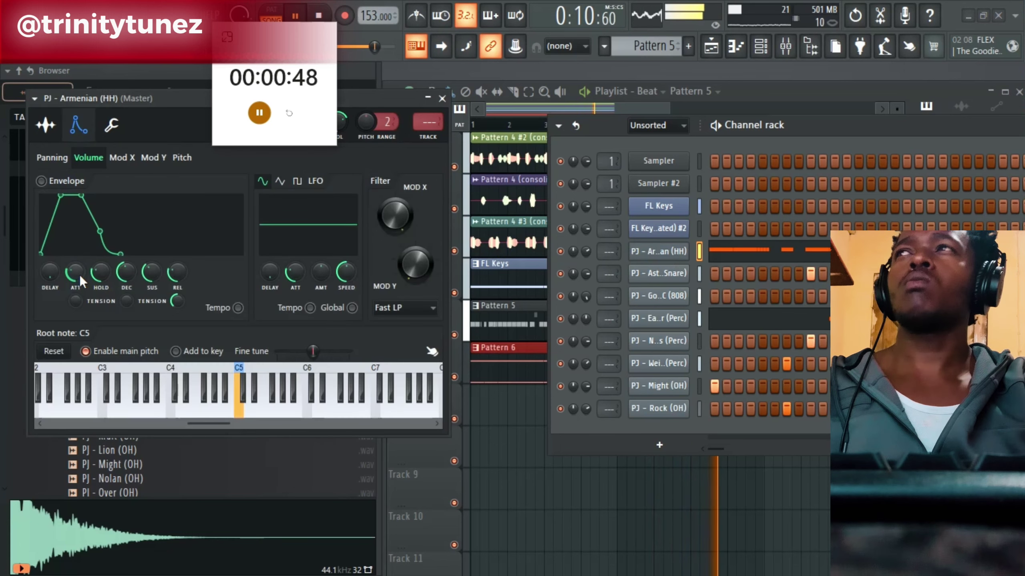
{"action": "left_click", "coordinate": [45, 126]}
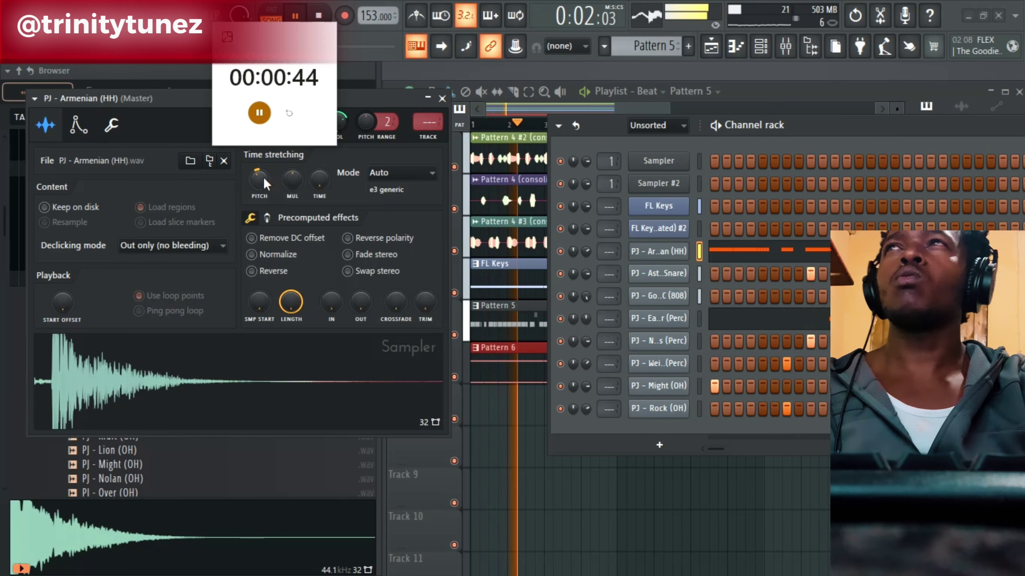
{"action": "right_click", "coordinate": [261, 179]}
{"action": "left_click", "coordinate": [279, 191]}
{"action": "left_click", "coordinate": [442, 99]}
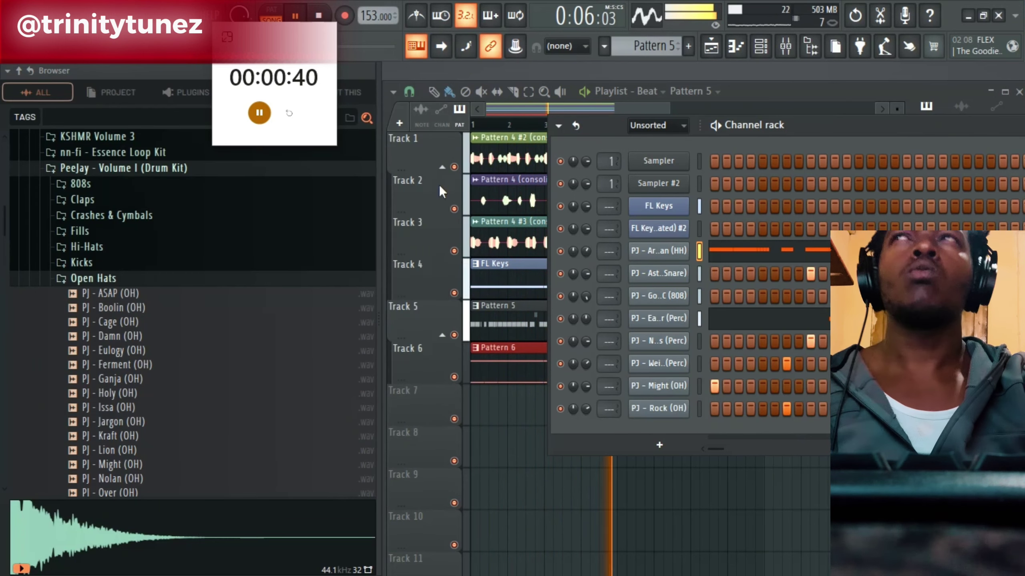
Load PJ - Forward (HH) as a new channel and paste the notes copied from the PJ - Armenian (HH) channel into it.
{"action": "right_click", "coordinate": [680, 252]}
{"action": "left_click", "coordinate": [712, 251]}
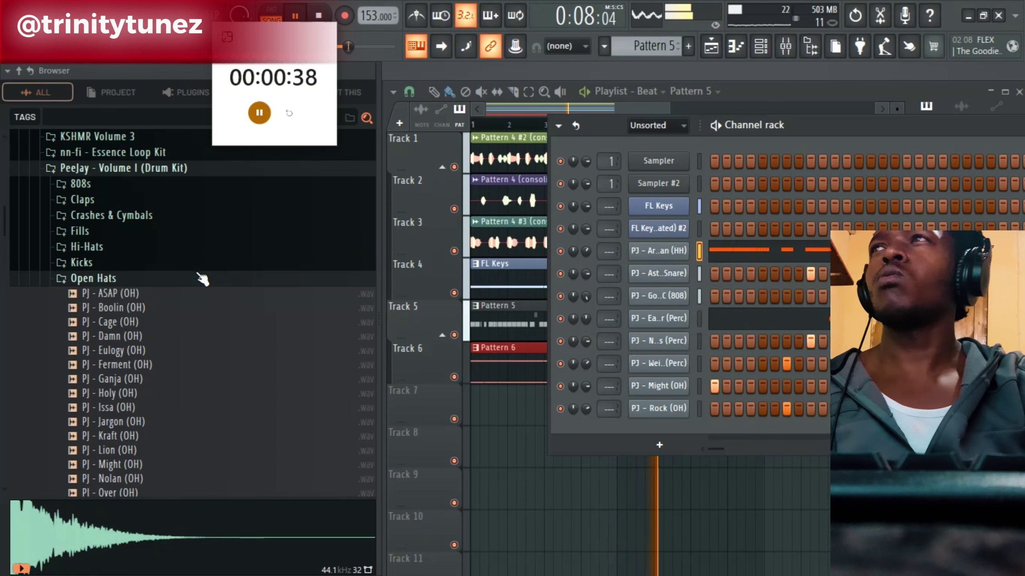
{"action": "left_click", "coordinate": [197, 275]}
{"action": "left_click", "coordinate": [166, 248]}
{"action": "left_click", "coordinate": [159, 348]}
{"action": "left_click", "coordinate": [158, 362]}
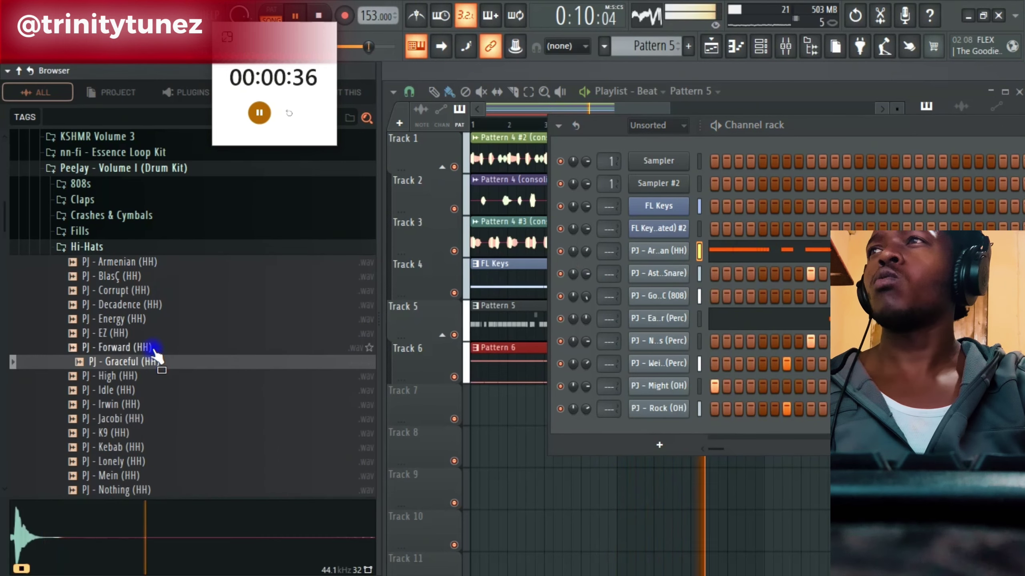
{"action": "right_click", "coordinate": [154, 349]}
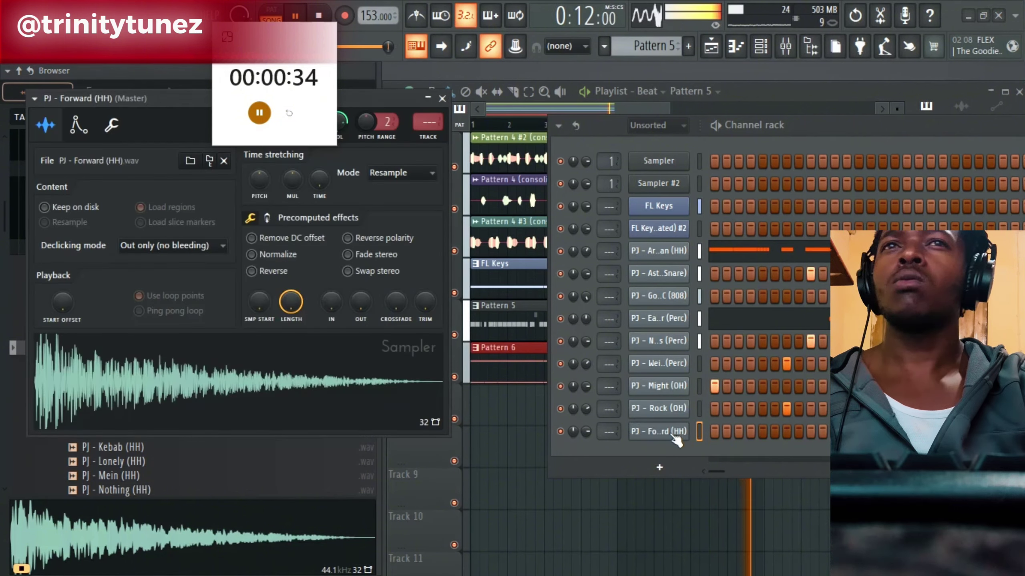
{"action": "right_click", "coordinate": [682, 433]}
{"action": "left_click", "coordinate": [811, 383]}
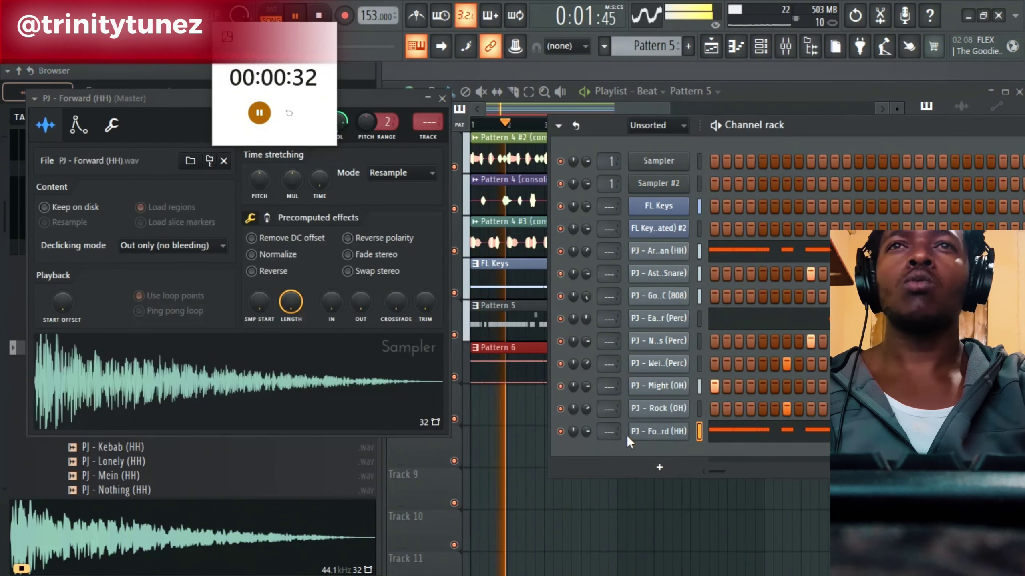
Enable a short volume envelope without attack or release on PJ - Forward (HH), lower the channel's volume and close its settings.
{"action": "left_click", "coordinate": [645, 432]}
{"action": "left_click", "coordinate": [657, 431]}
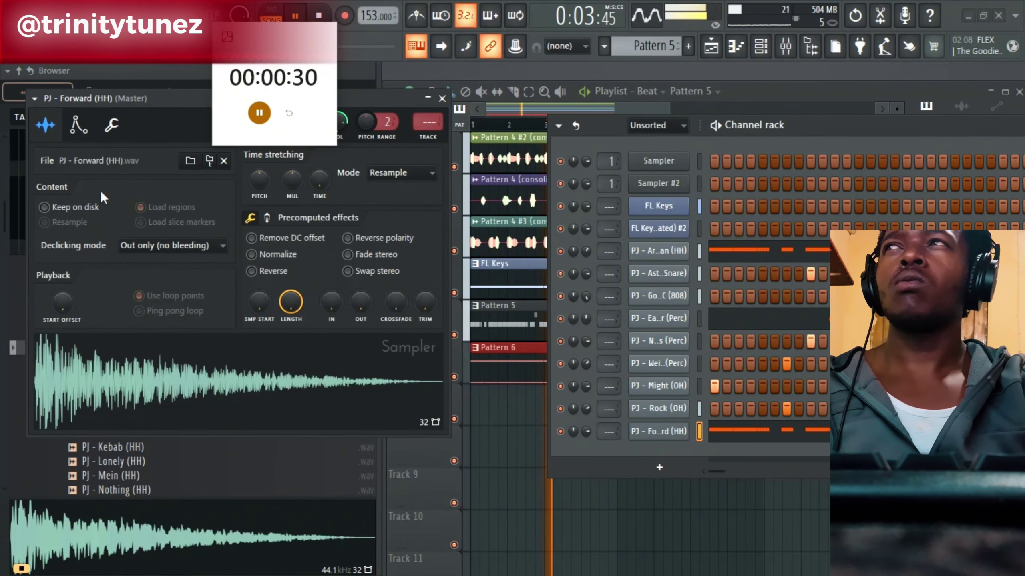
{"action": "left_click", "coordinate": [80, 133]}
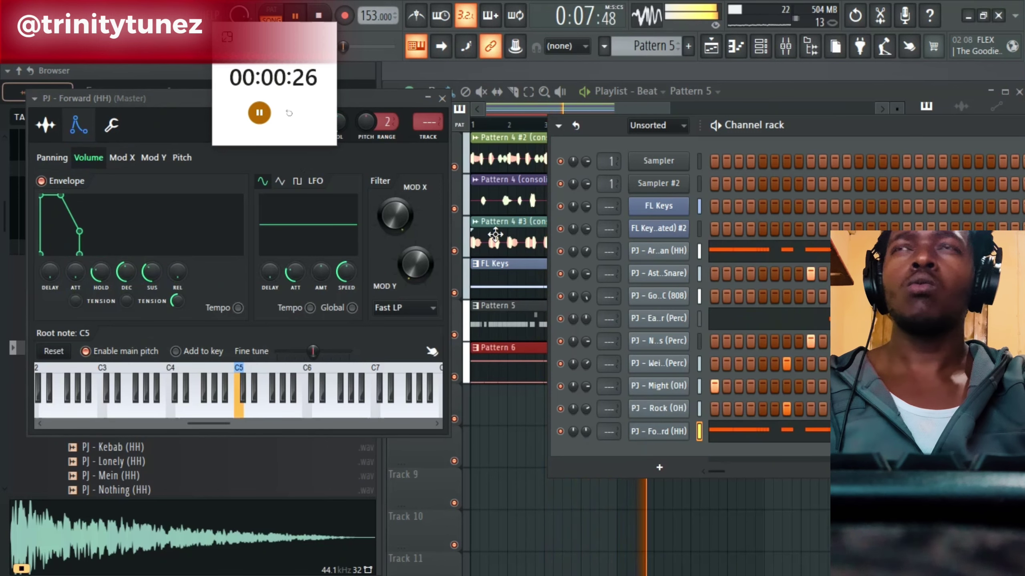
{"action": "left_click", "coordinate": [442, 98]}
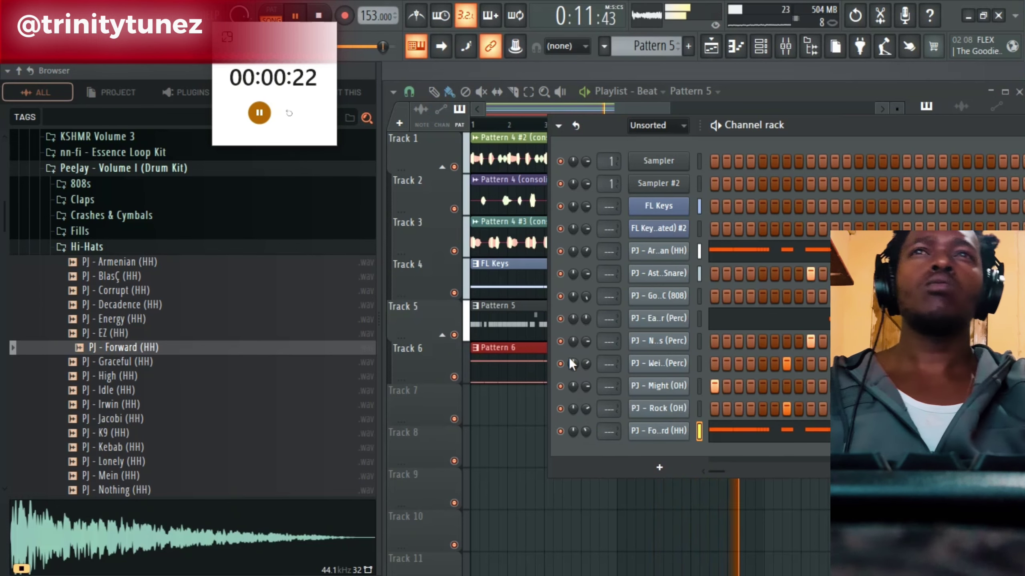
Mute the 808 channel and load PJ - Fried (Kick) from the Kicks folder as a new channel, closing its settings.
{"action": "left_click", "coordinate": [561, 296]}
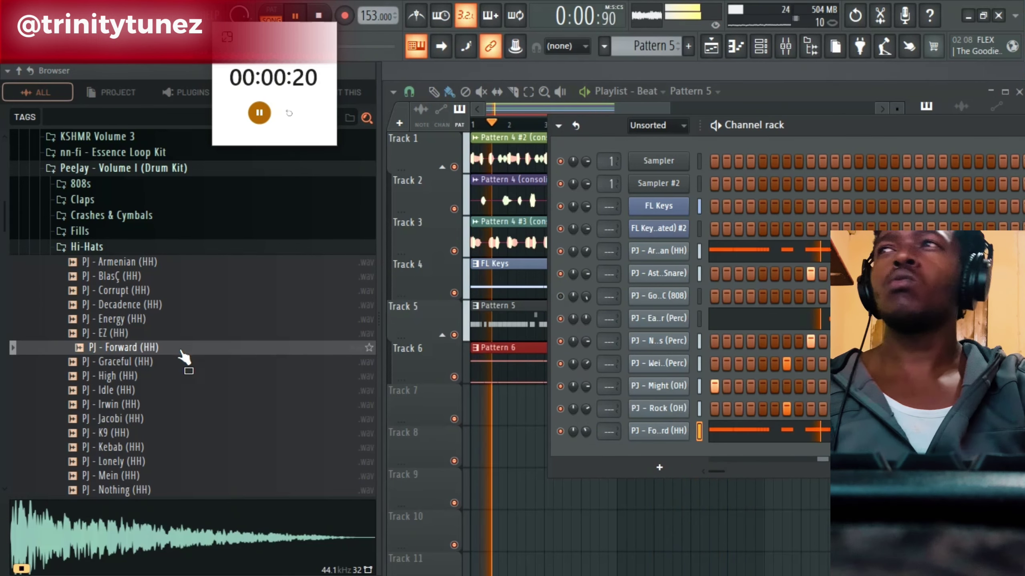
{"action": "left_click", "coordinate": [85, 247]}
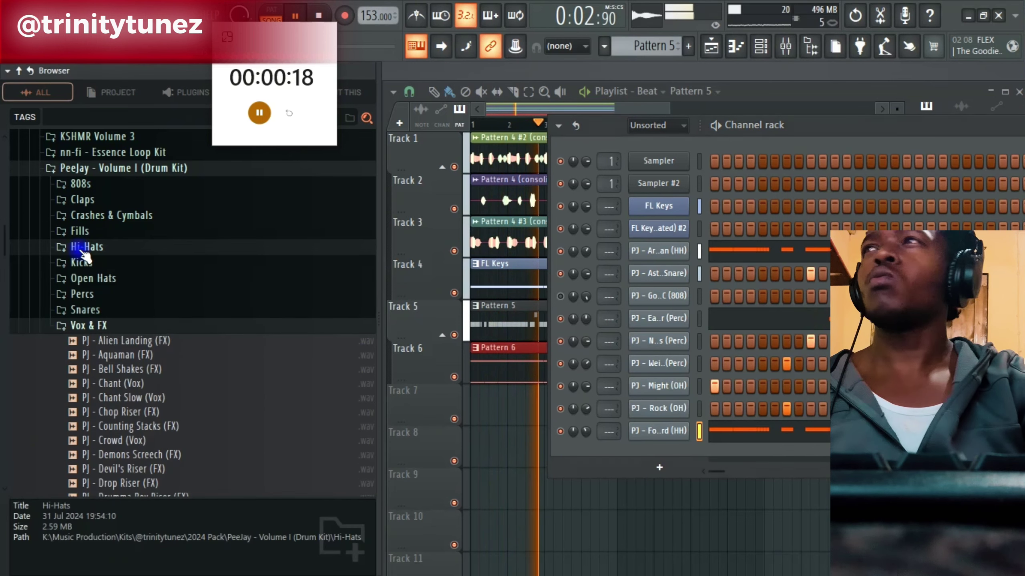
{"action": "left_click", "coordinate": [83, 262]}
{"action": "left_click", "coordinate": [136, 334]}
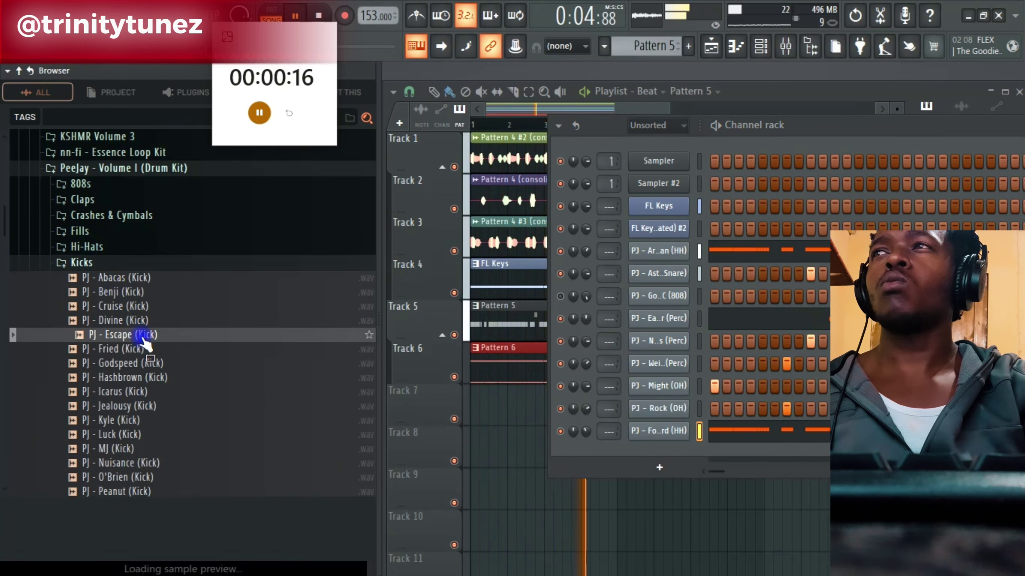
{"action": "left_click", "coordinate": [141, 348]}
{"action": "right_click", "coordinate": [141, 348]}
{"action": "left_click", "coordinate": [194, 258]}
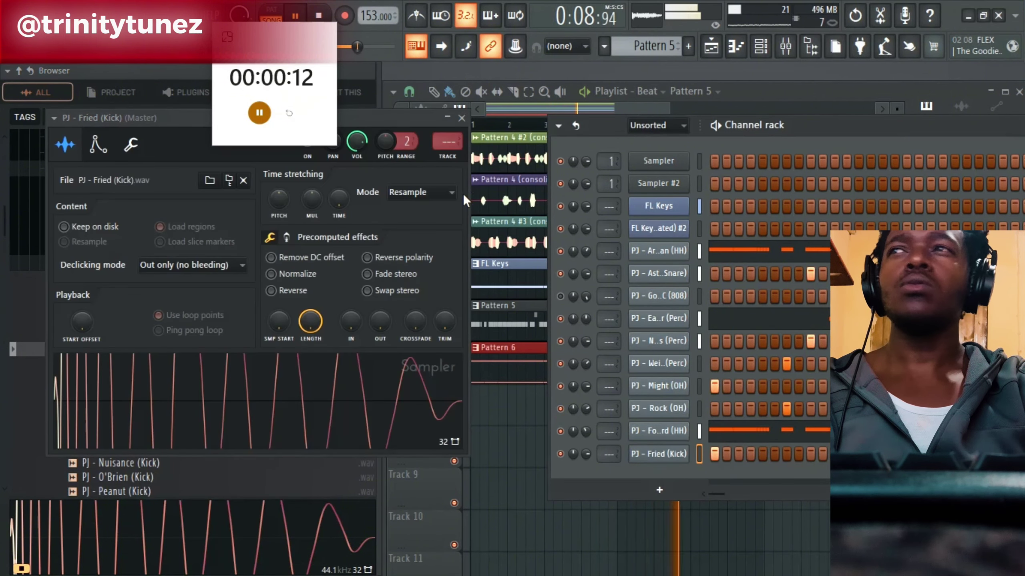
{"action": "left_click", "coordinate": [462, 118]}
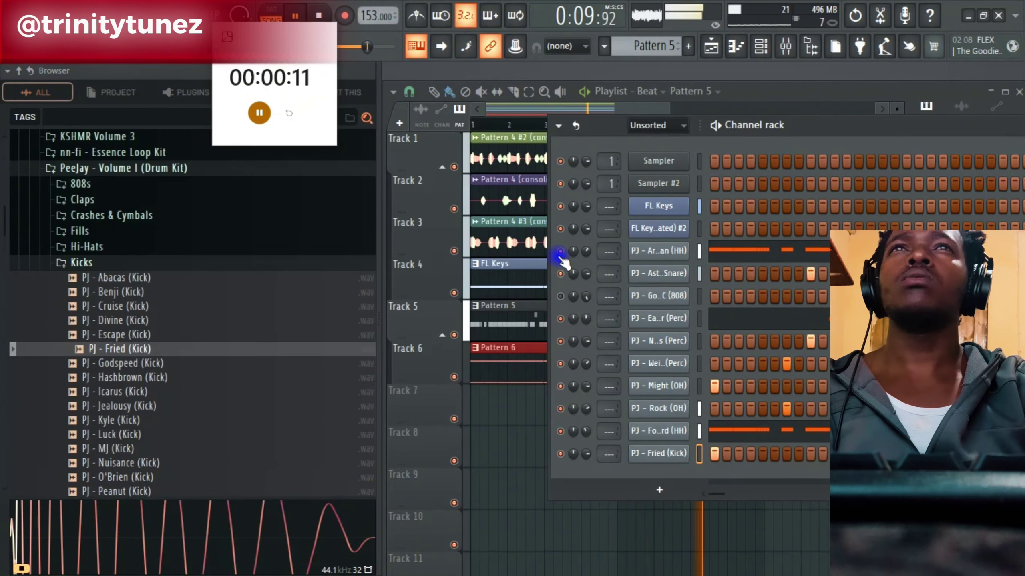
Add C5 kick notes on beats 2.5 and 4 of bar 1 and beats 2 and 3.5 of bar 2.
{"action": "right_click", "coordinate": [692, 454]}
{"action": "left_click", "coordinate": [712, 347]}
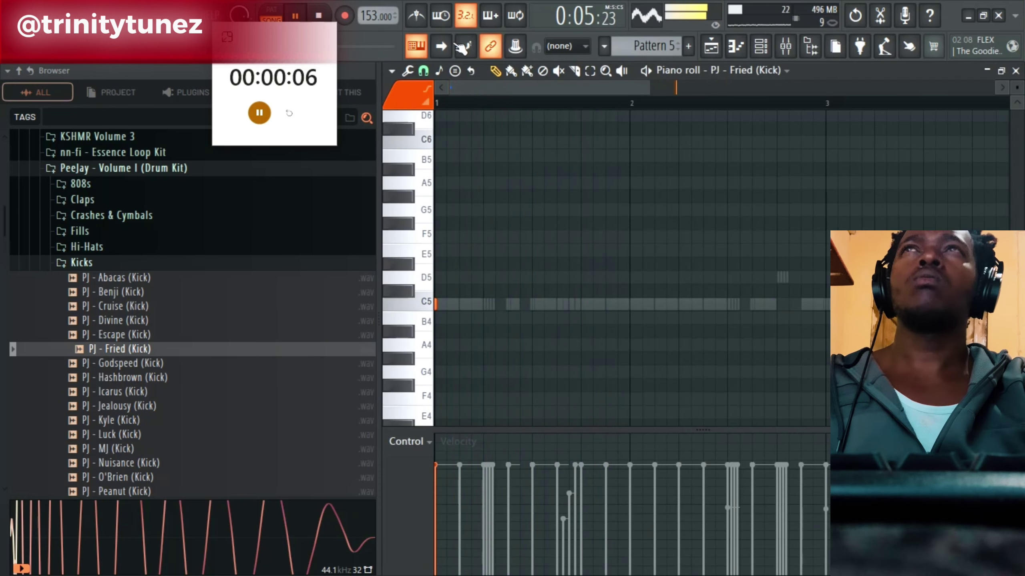
{"action": "key", "text": "space"}
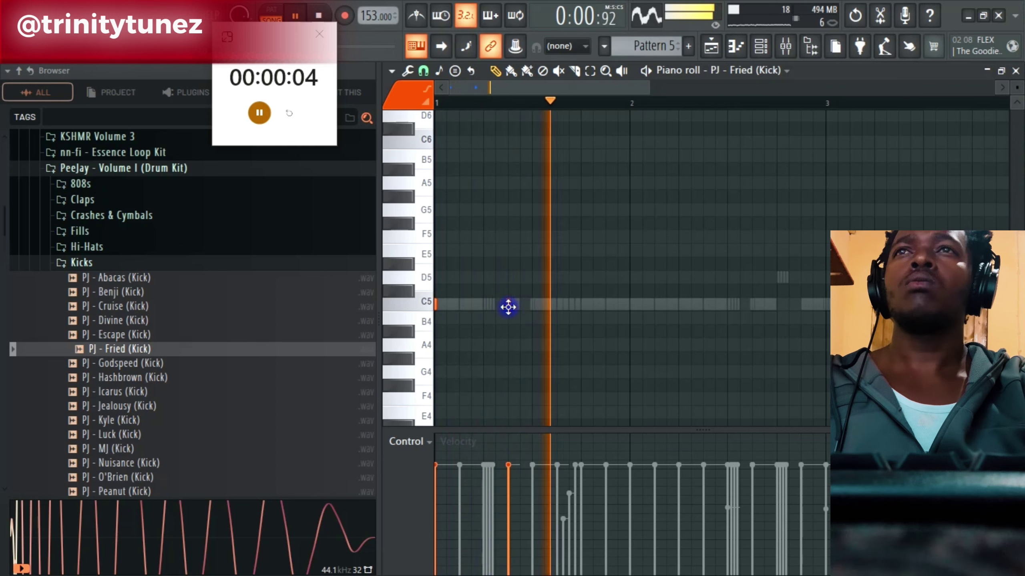
{"action": "left_click", "coordinate": [580, 306]}
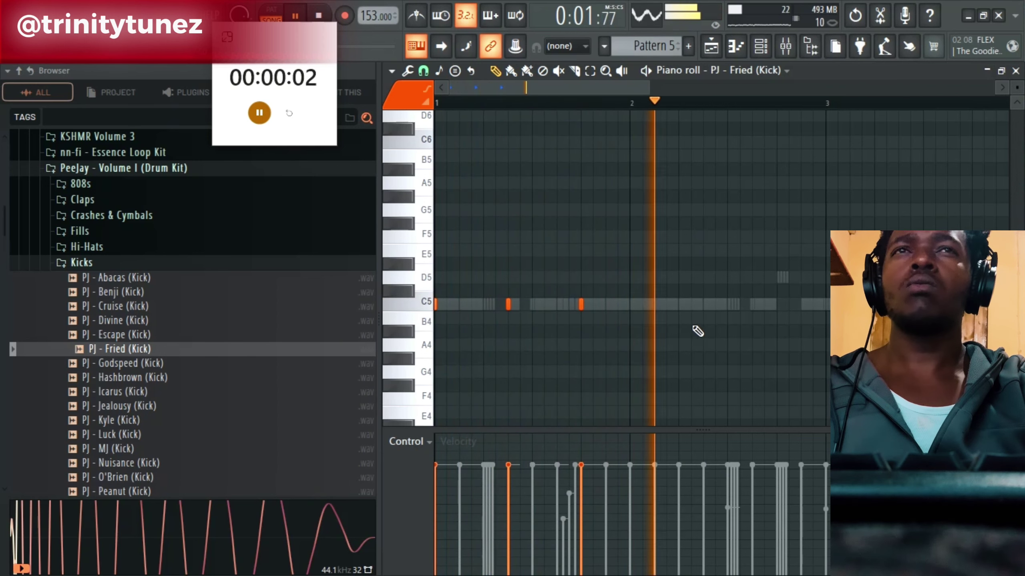
{"action": "key", "text": "space"}
{"action": "left_click", "coordinate": [680, 304]}
{"action": "key", "text": "space"}
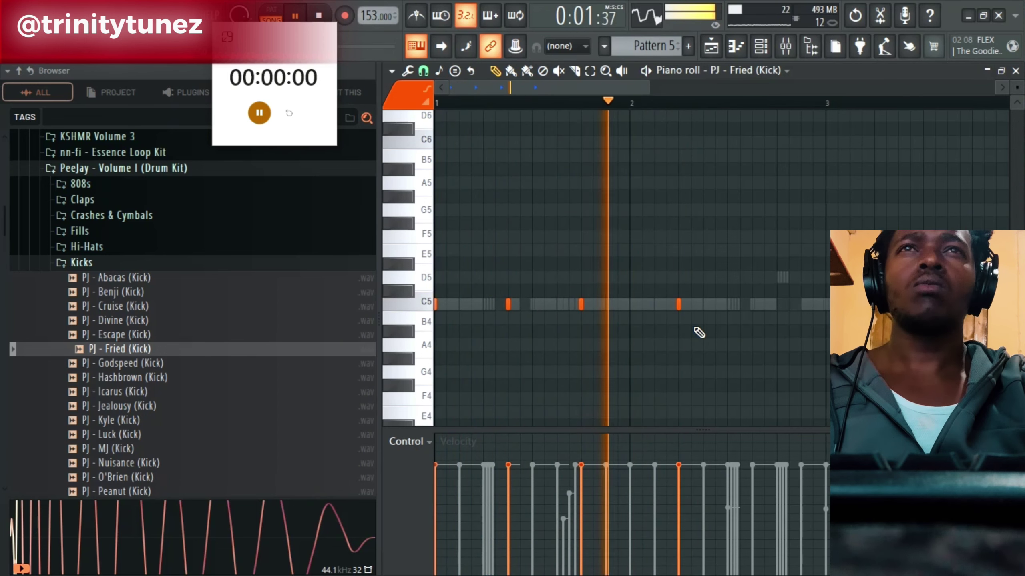
{"action": "key", "text": "space"}
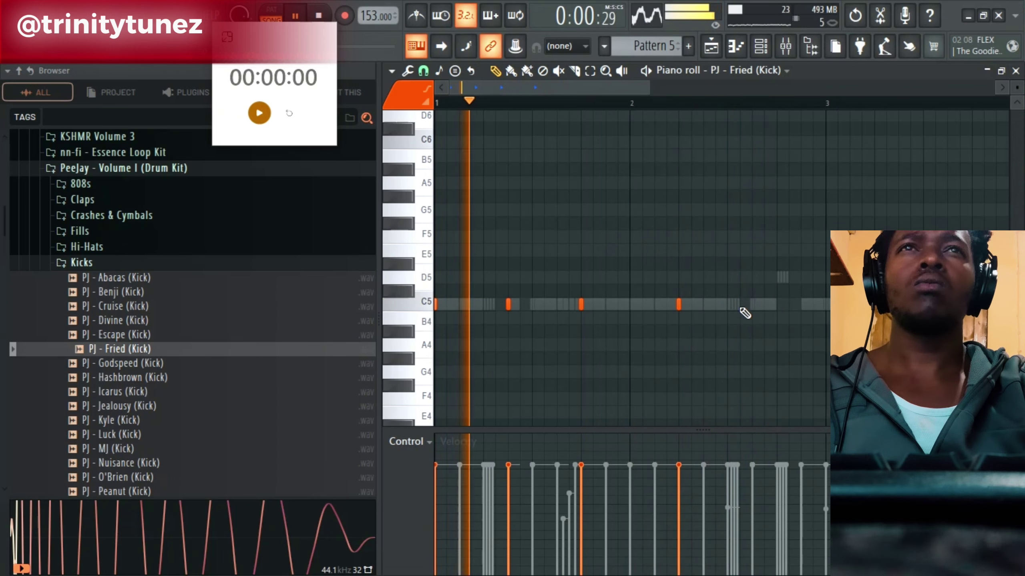
{"action": "left_click", "coordinate": [740, 305]}
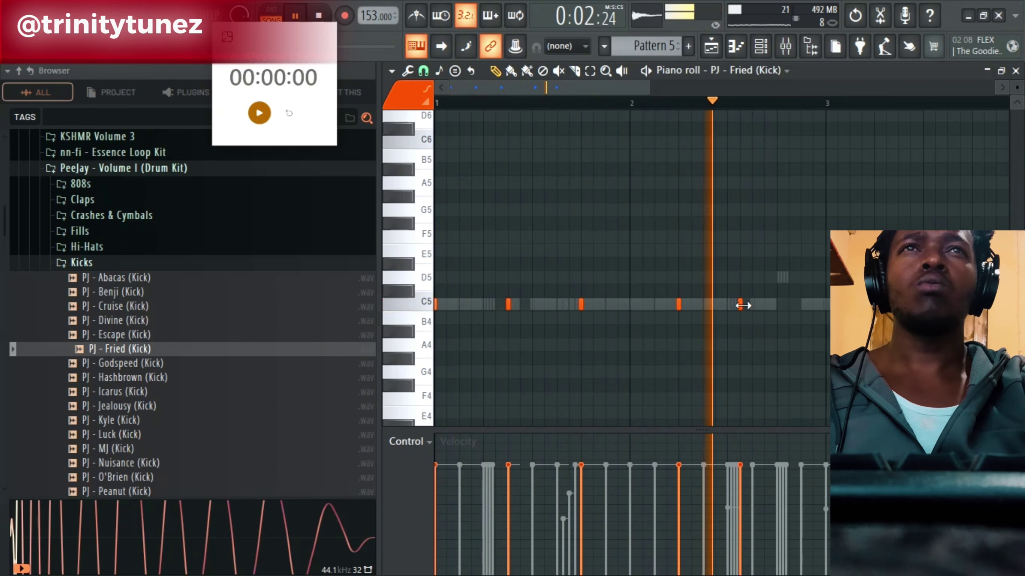
{"action": "mouse_move", "coordinate": [745, 306]}
{"action": "left_mouse_down"}
{"action": "mouse_move", "coordinate": [755, 318]}
{"action": "mouse_move", "coordinate": [754, 306]}
{"action": "left_mouse_up"}
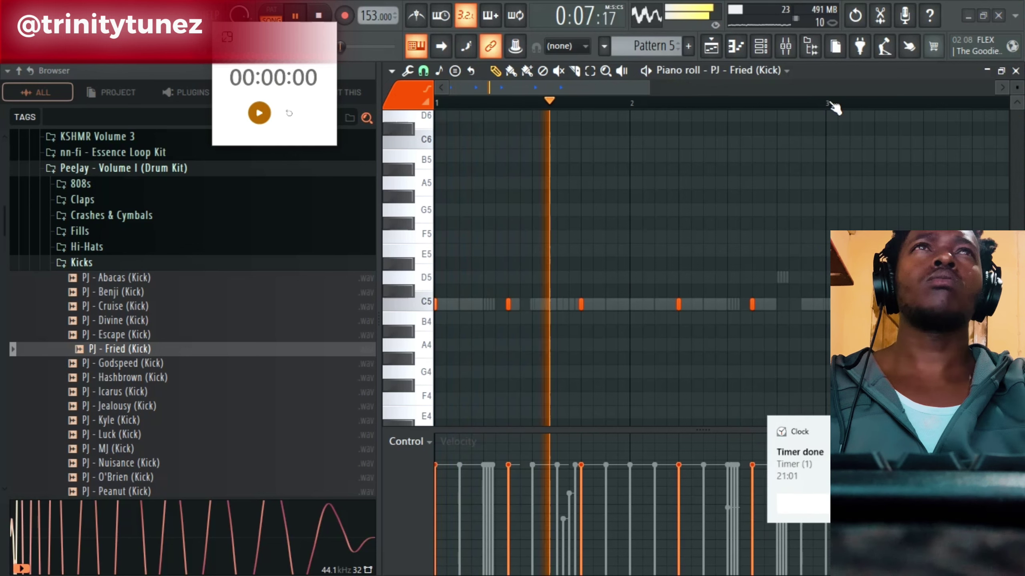
Duplicate the two-bar kick pattern into bars 3 and 4, delete the surplus copy from bar 5 and close the piano roll.
{"action": "left_click_drag", "start_coordinate": [828, 101], "coordinate": [32, 165]}
{"action": "key", "text": "ctrl+b"}
{"action": "key", "text": "ctrl+b"}
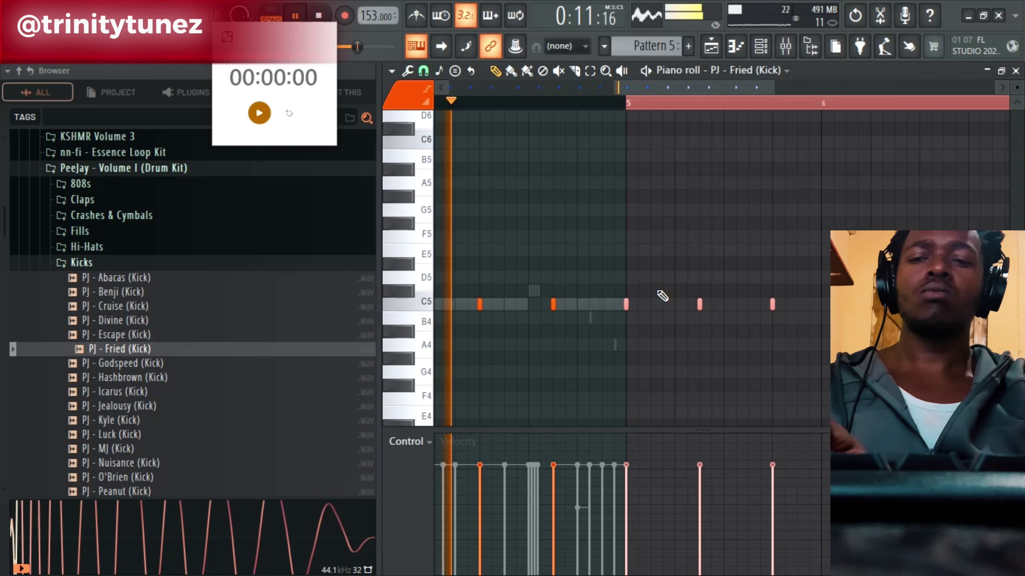
{"action": "key", "text": "Delete"}
{"action": "key", "text": "ctrl+d"}
{"action": "left_click", "coordinate": [1015, 71]}
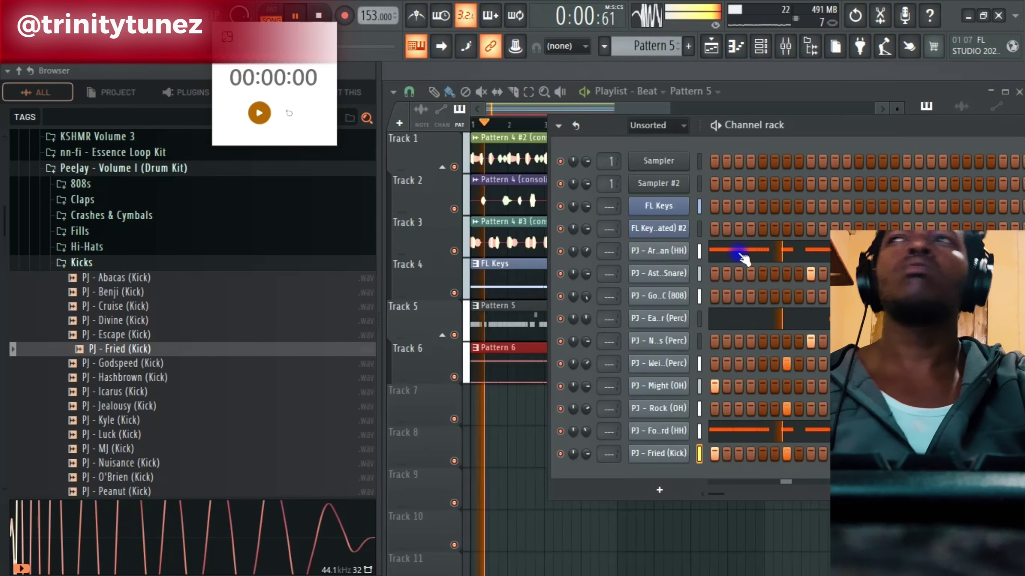
Audition other kicks and try PJ - Luck (Kick) as the kick channel's sample.
{"action": "left_click", "coordinate": [115, 421]}
{"action": "left_click", "coordinate": [122, 435]}
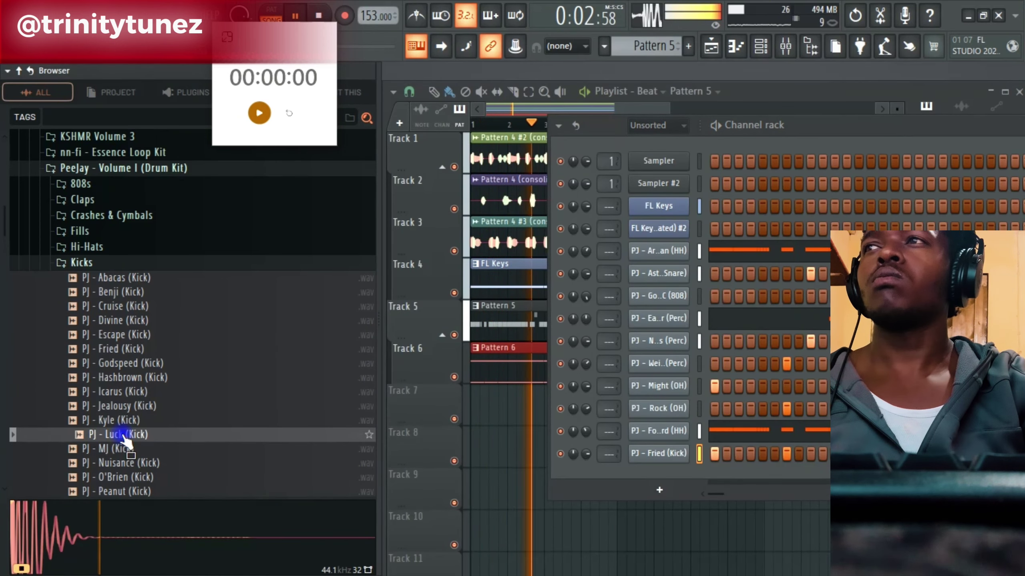
{"action": "right_click", "coordinate": [125, 442]}
{"action": "left_click", "coordinate": [157, 238]}
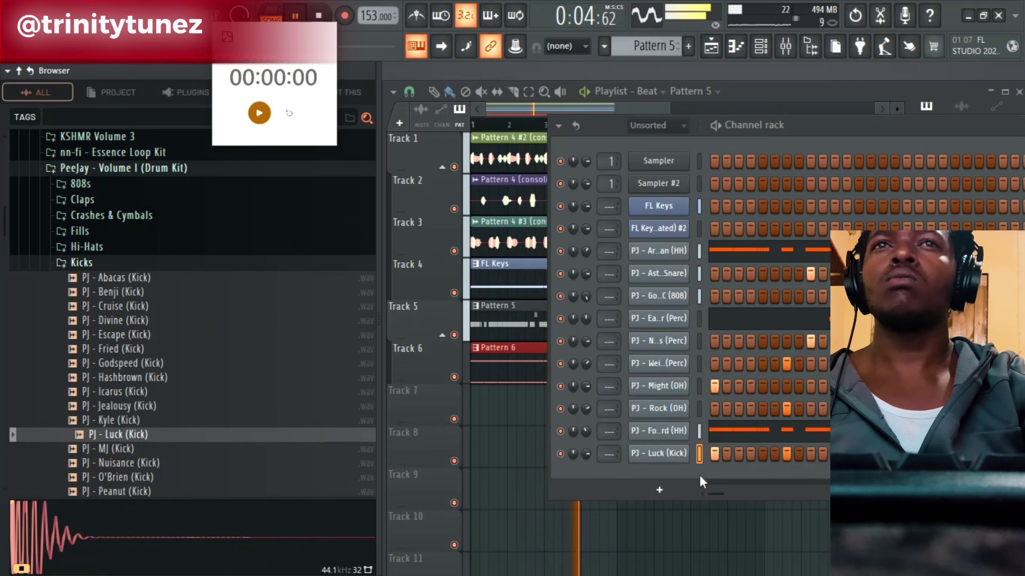
Replace the kick channel's sample with PJ - Godspeed (Kick) and mute the 808 channel.
{"action": "left_click", "coordinate": [151, 364]}
{"action": "right_click", "coordinate": [151, 363]}
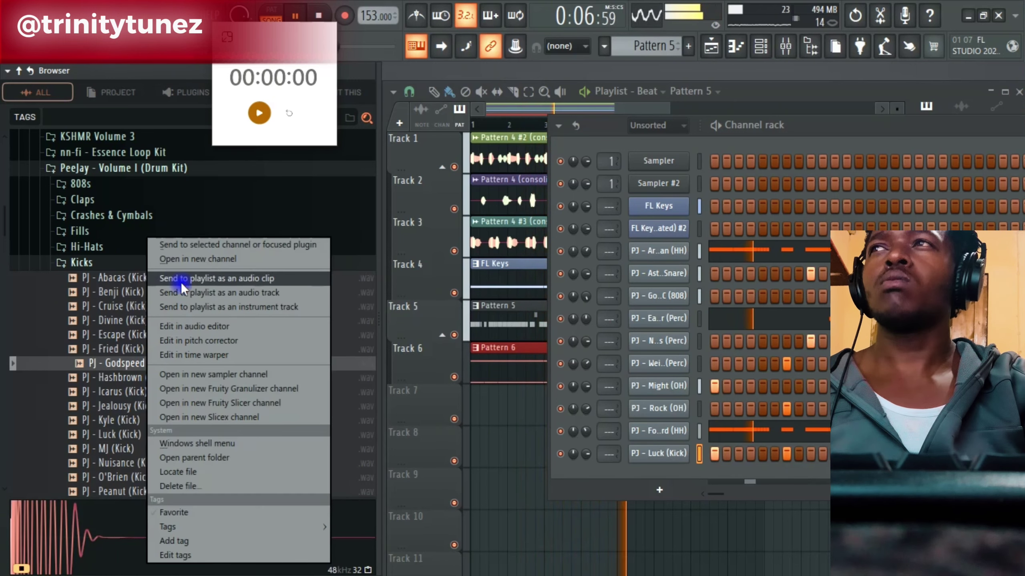
{"action": "left_click", "coordinate": [184, 240]}
{"action": "left_click", "coordinate": [660, 453]}
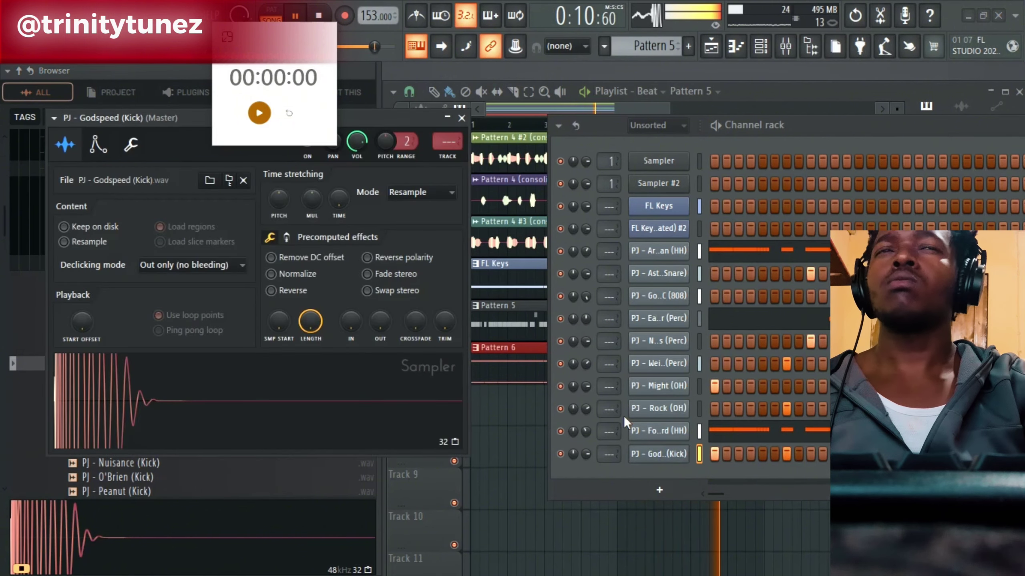
{"action": "left_click", "coordinate": [560, 297]}
{"action": "left_click", "coordinate": [461, 118]}
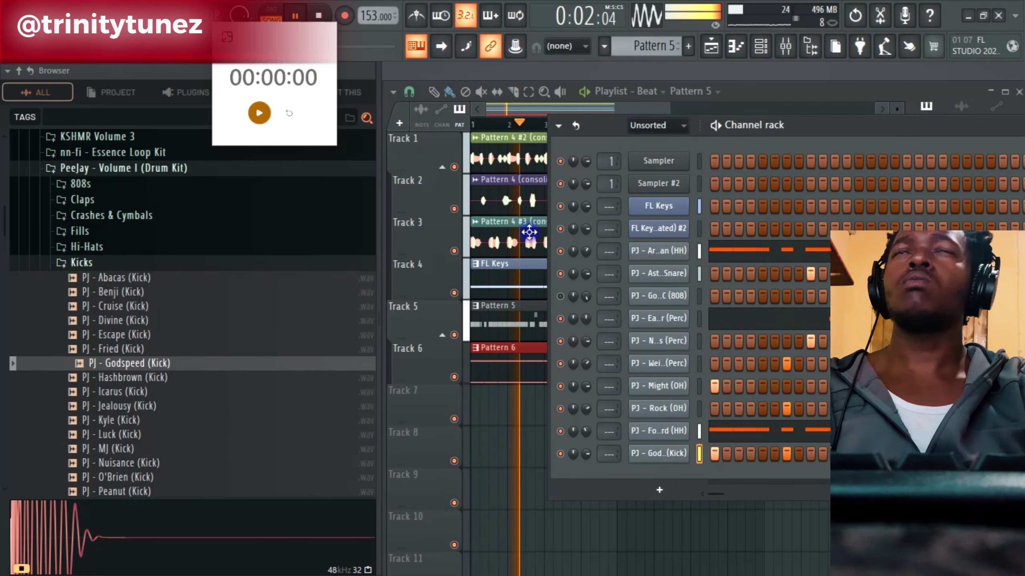
{"action": "right_click", "coordinate": [587, 297]}
{"action": "left_click", "coordinate": [607, 304]}
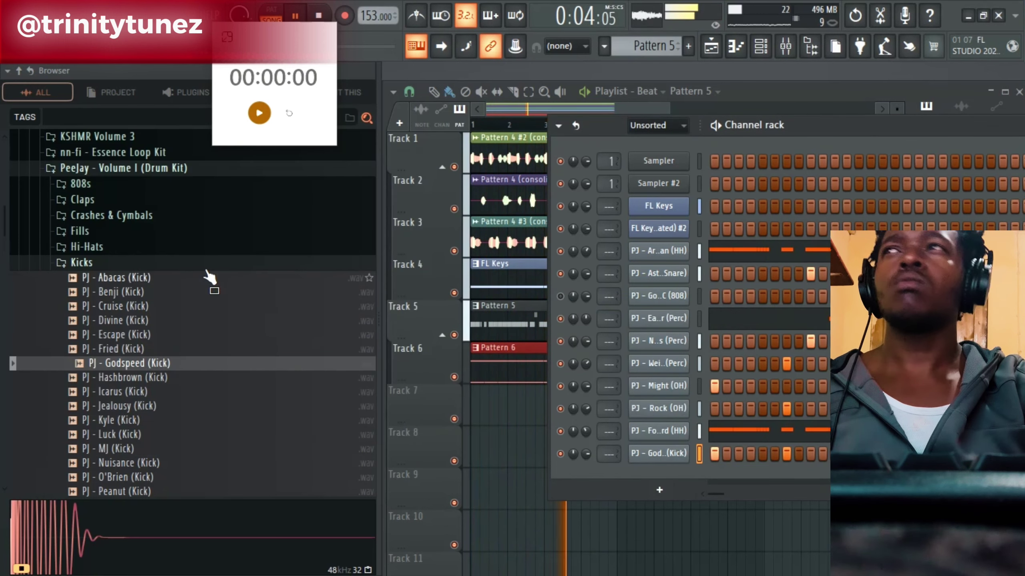
Audition samples in the Snares folder and load PJ - Dynamite (Snare) as a new channel.
{"action": "left_click", "coordinate": [97, 263]}
{"action": "left_click", "coordinate": [95, 326]}
{"action": "left_click", "coordinate": [96, 310]}
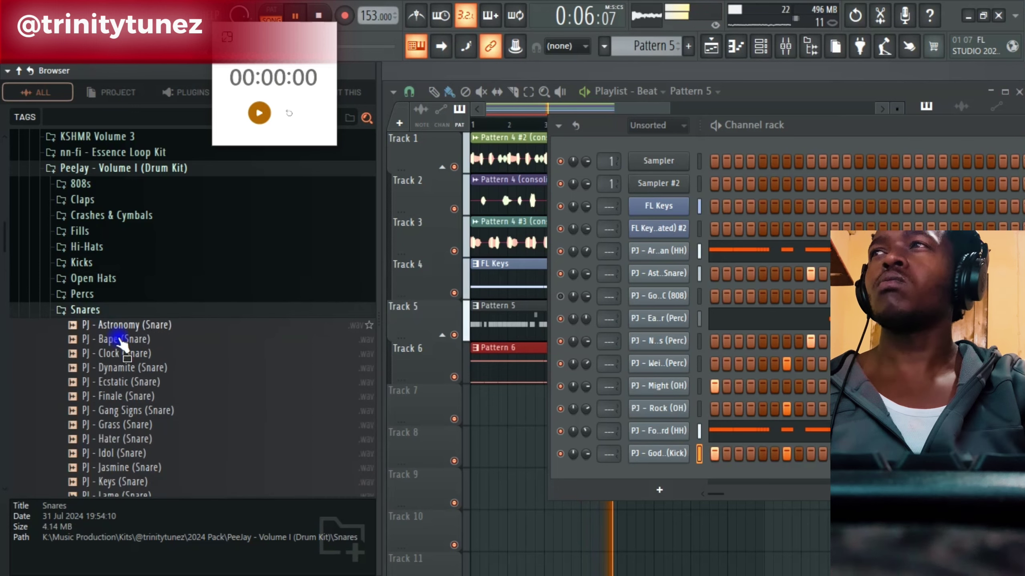
{"action": "left_click", "coordinate": [147, 365]}
{"action": "left_click", "coordinate": [142, 355]}
{"action": "left_click", "coordinate": [138, 368]}
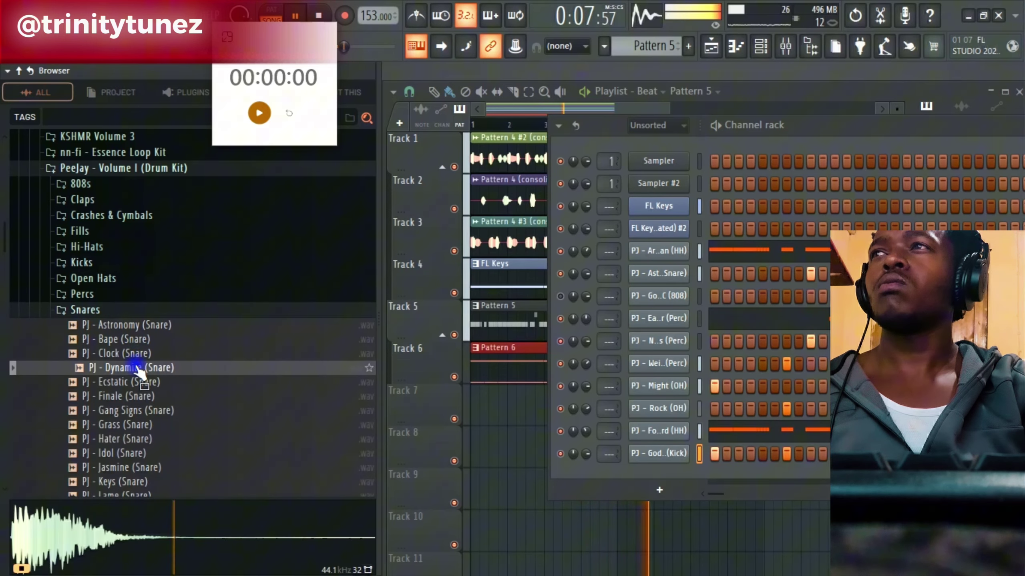
{"action": "left_click", "coordinate": [136, 354]}
{"action": "left_click", "coordinate": [140, 367]}
{"action": "right_click", "coordinate": [139, 366]}
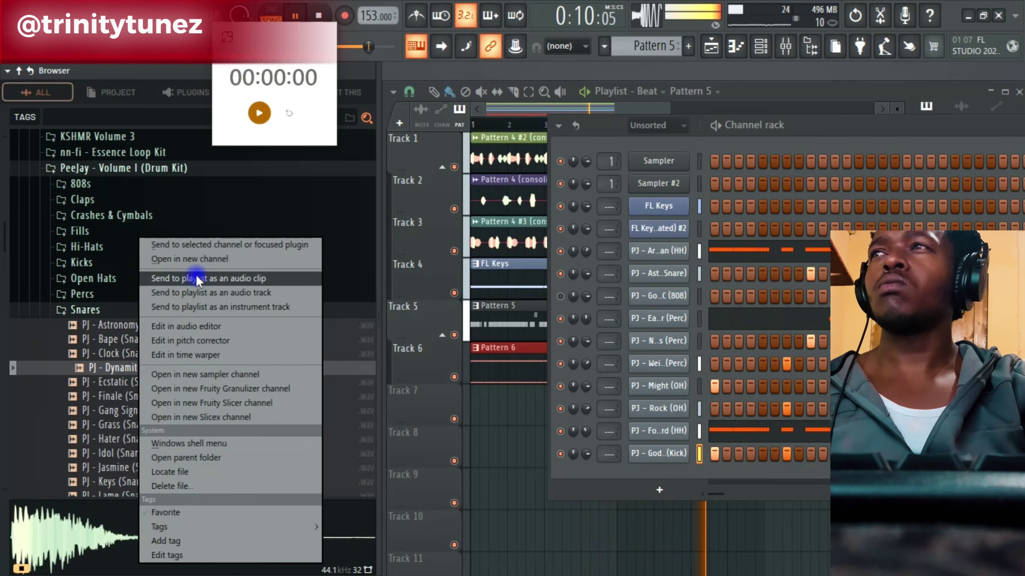
{"action": "left_click", "coordinate": [206, 260]}
Place a C5 note on beat 3 of bar 2 for PJ - Dynamite (Snare) and close the channel settings.
{"action": "left_click", "coordinate": [662, 476]}
{"action": "right_click", "coordinate": [686, 477]}
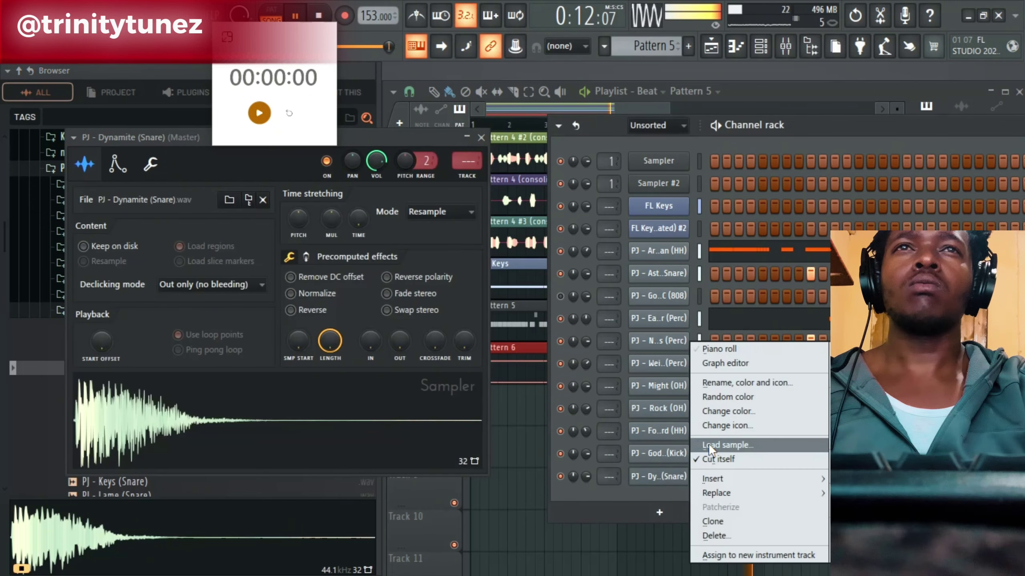
{"action": "left_click", "coordinate": [720, 349]}
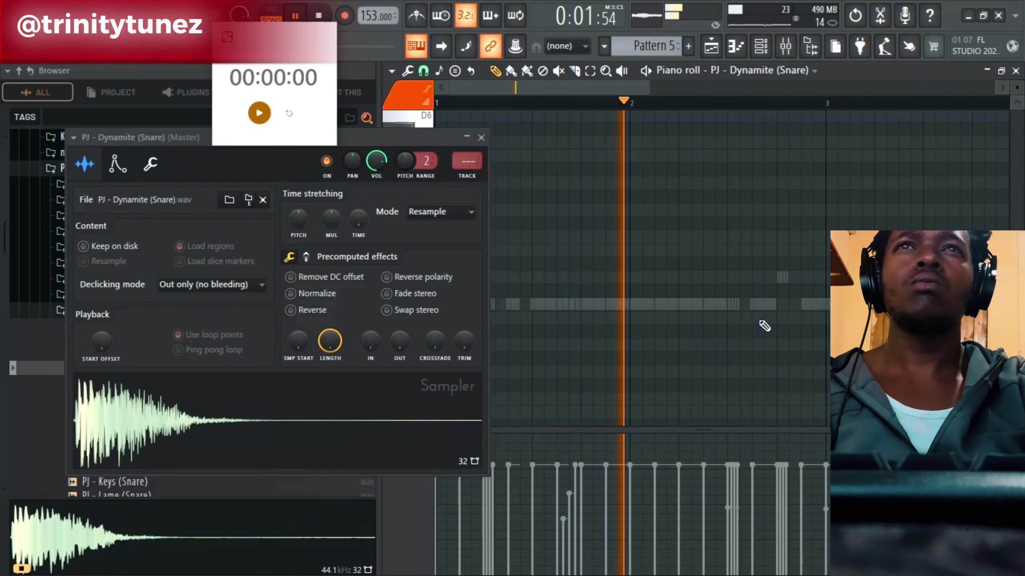
{"action": "left_click", "coordinate": [727, 304]}
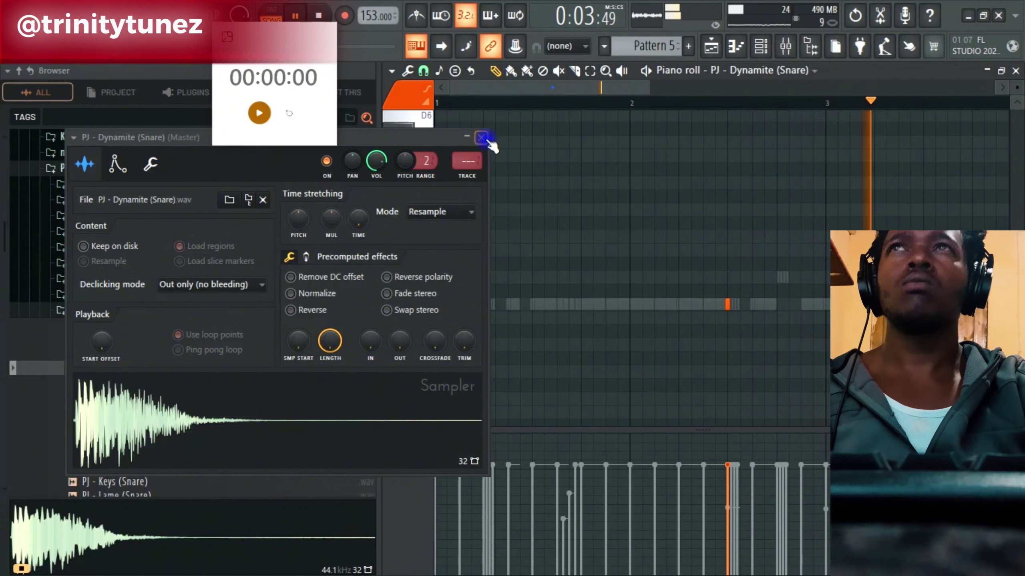
{"action": "left_click", "coordinate": [481, 138]}
{"action": "left_click", "coordinate": [419, 444]}
{"action": "left_click", "coordinate": [421, 469]}
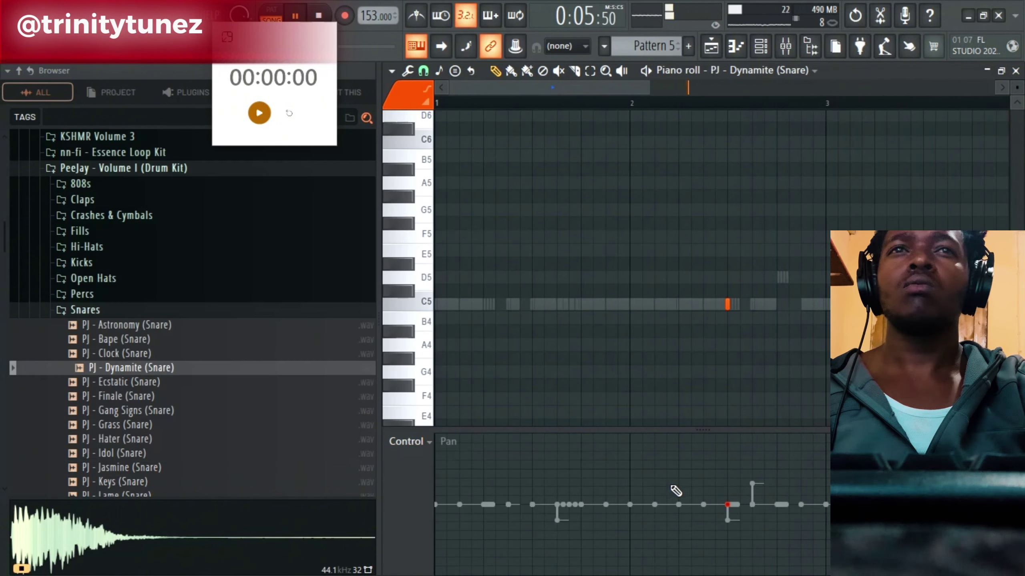
{"action": "left_click", "coordinate": [419, 442]}
{"action": "left_click", "coordinate": [421, 469]}
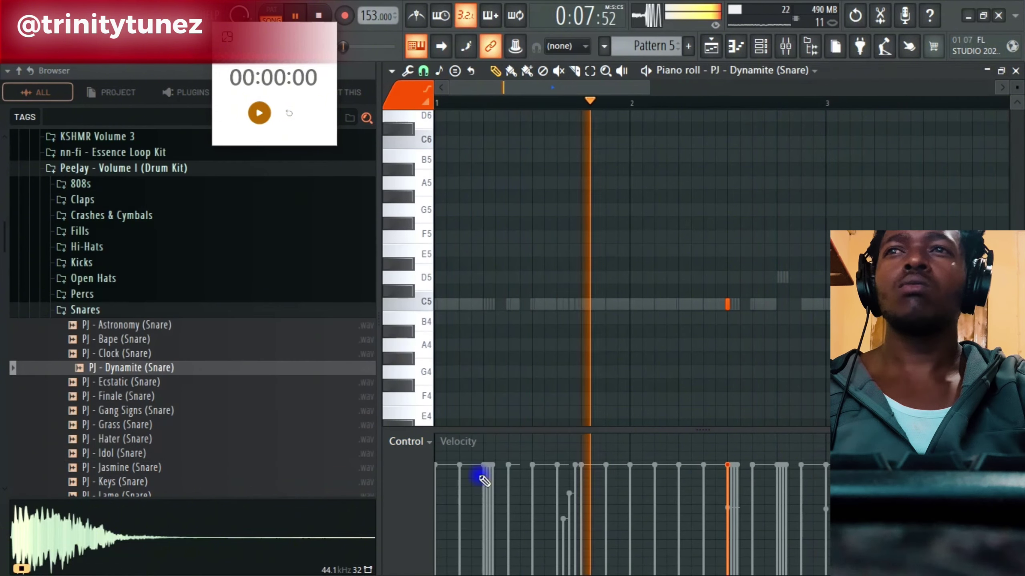
{"action": "left_click", "coordinate": [421, 441]}
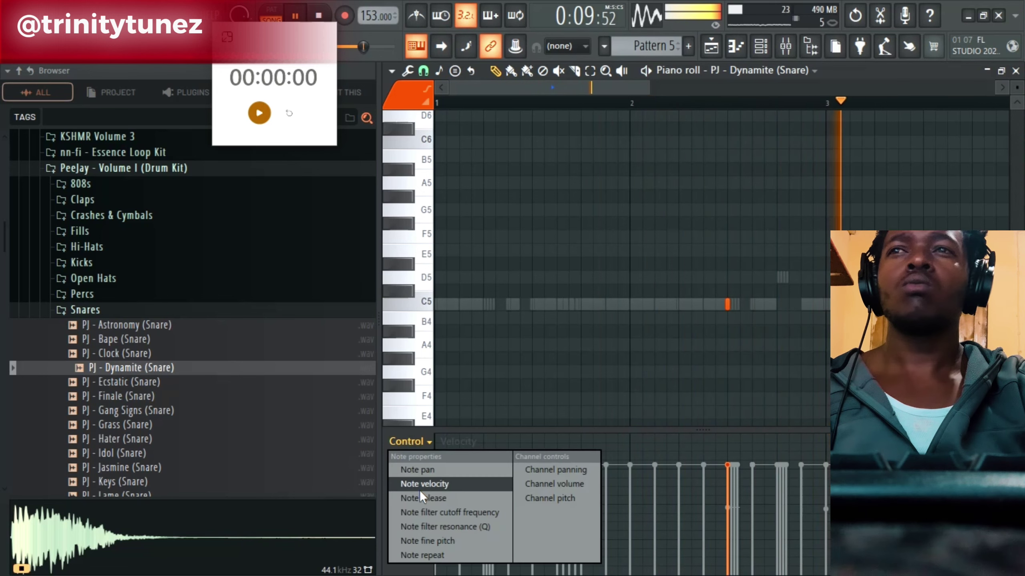
Lower the PJ - Dynamite (Snare) note to G4, duplicate the two bars into bars 3 and 4 and close the piano roll.
{"action": "left_click", "coordinate": [728, 333]}
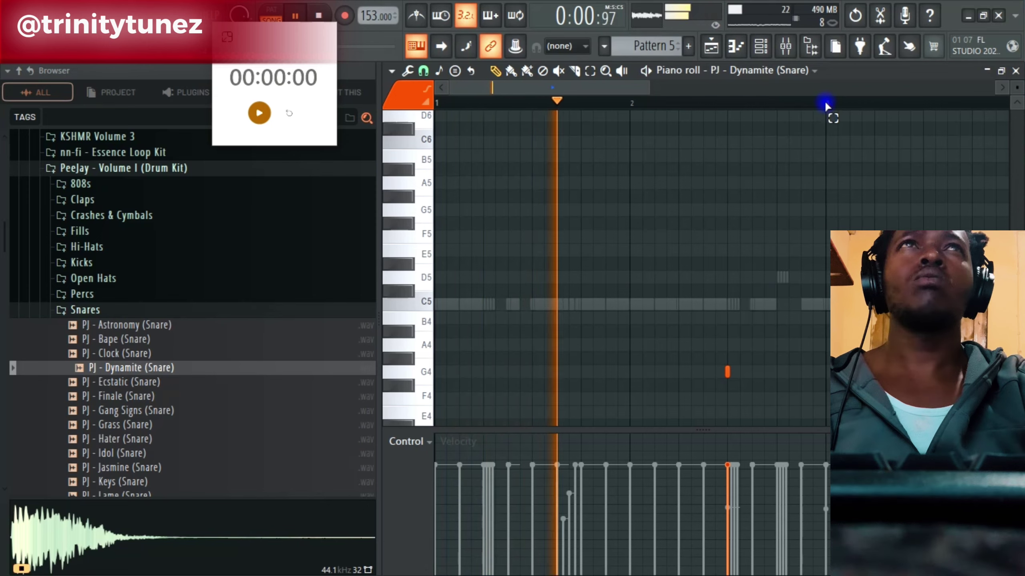
{"action": "left_click_drag", "start_coordinate": [826, 105], "coordinate": [436, 104]}
{"action": "key", "text": "ctrl+b"}
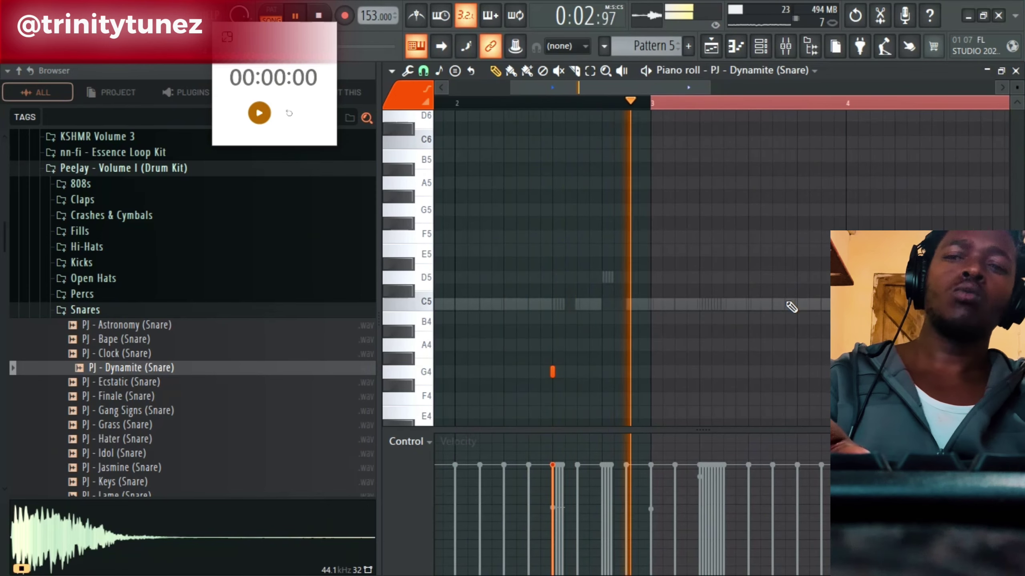
{"action": "key", "text": "ctrl+d"}
{"action": "left_click", "coordinate": [1015, 70]}
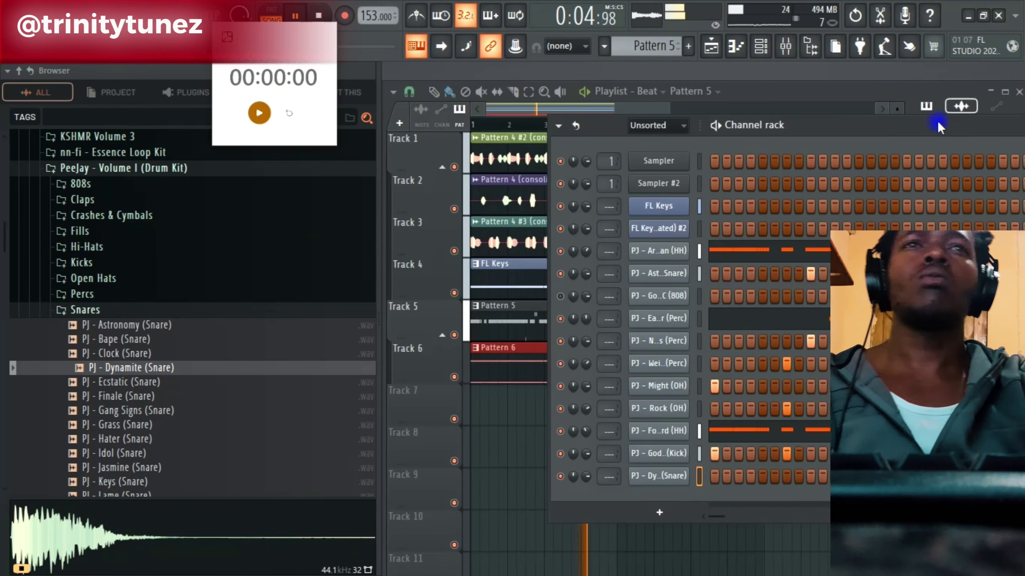
Open Pattern 6 from the playlist and cut the Sampler channel's notes out of it.
{"action": "right_click", "coordinate": [503, 396]}
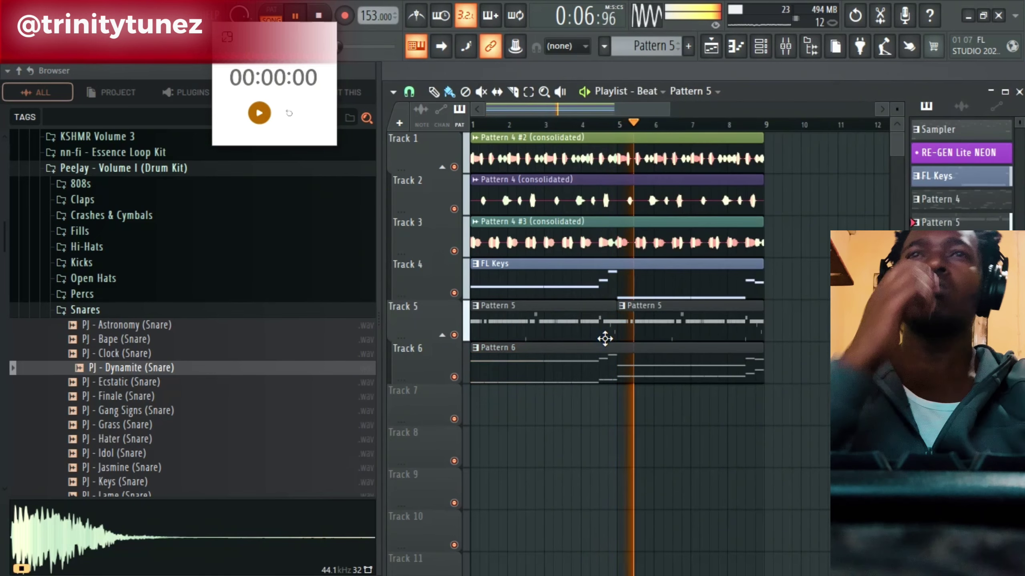
{"action": "double_click", "coordinate": [659, 357]}
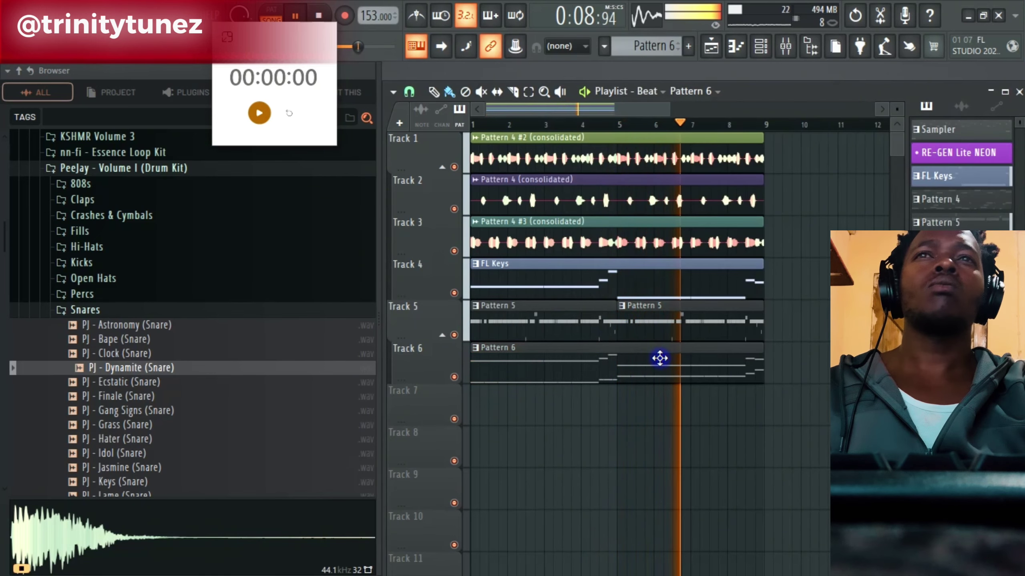
{"action": "left_click", "coordinate": [768, 49]}
{"action": "right_click", "coordinate": [663, 163]}
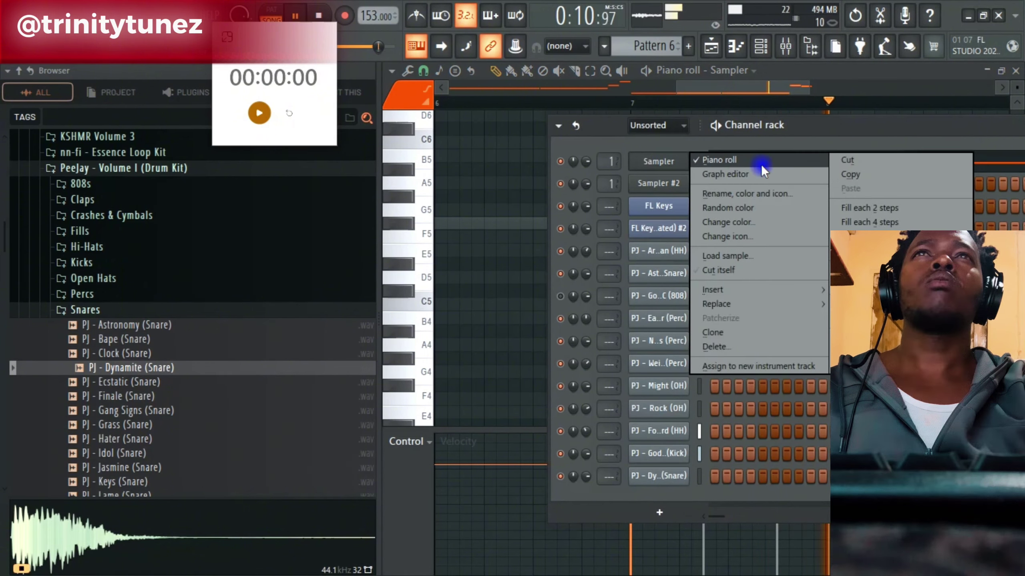
{"action": "left_click", "coordinate": [846, 164]}
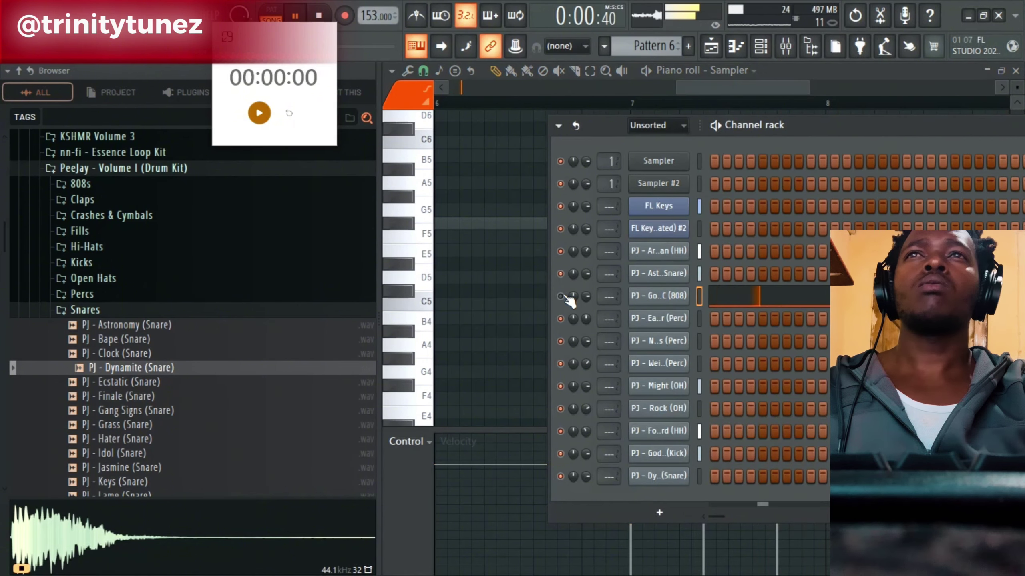
Unmute the 808 channel, audition PJ - Apeshit C (808) from the 808s folder and load it as that channel's sample.
{"action": "left_click", "coordinate": [101, 310]}
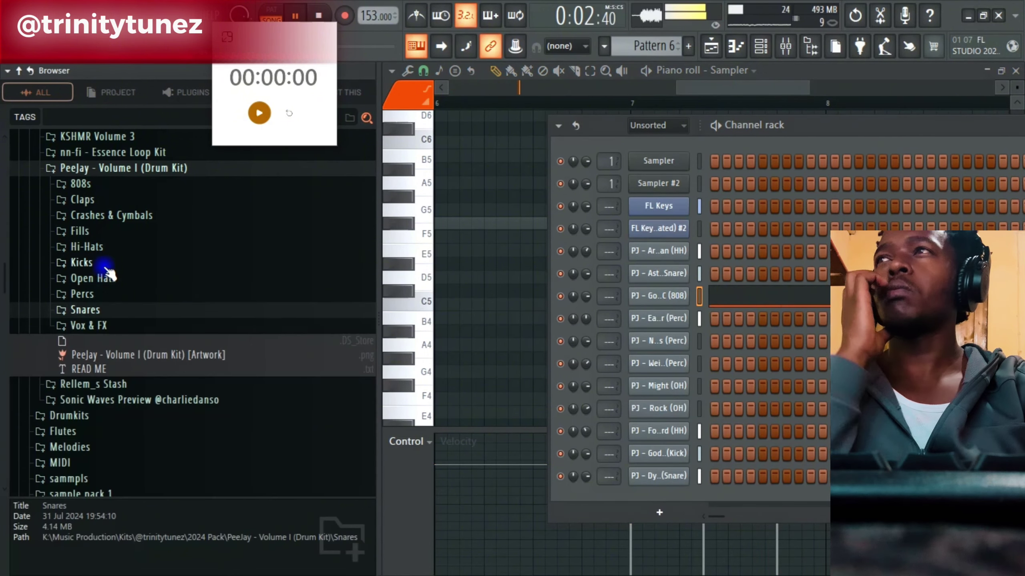
{"action": "right_click", "coordinate": [583, 298]}
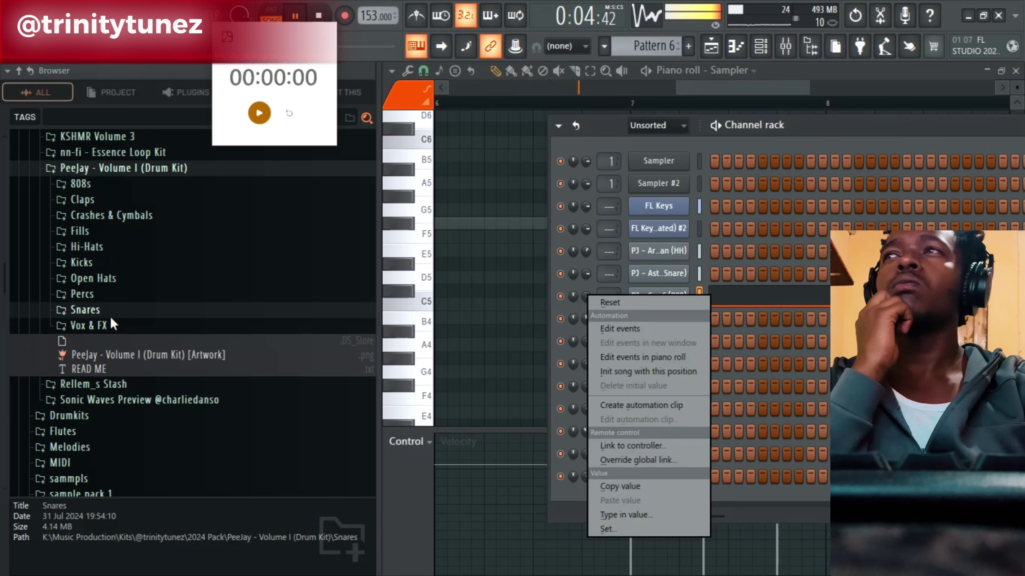
{"action": "left_click", "coordinate": [100, 310]}
{"action": "left_click", "coordinate": [96, 200]}
{"action": "left_click", "coordinate": [97, 200]}
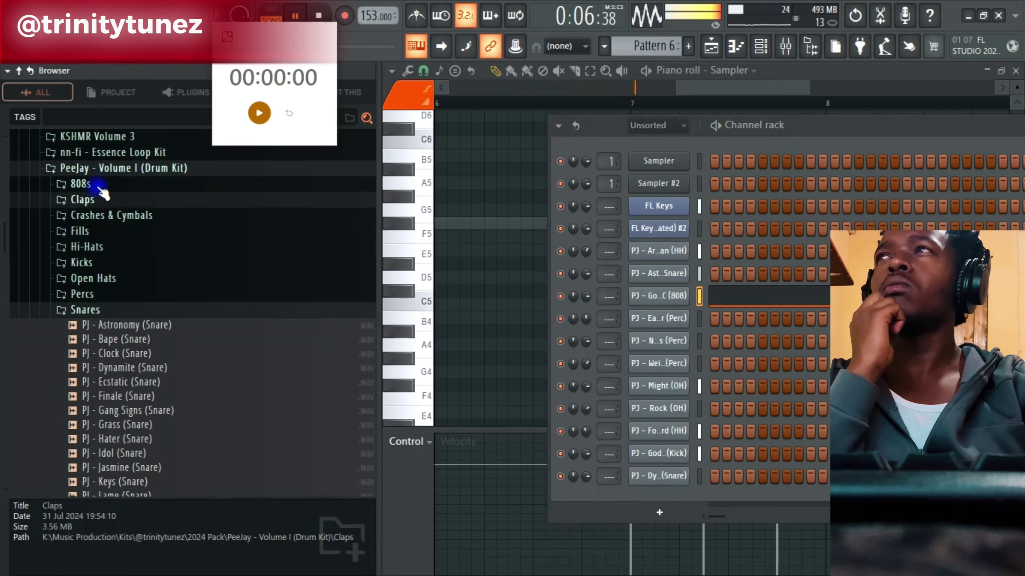
{"action": "left_click", "coordinate": [98, 186]}
{"action": "left_click", "coordinate": [141, 202]}
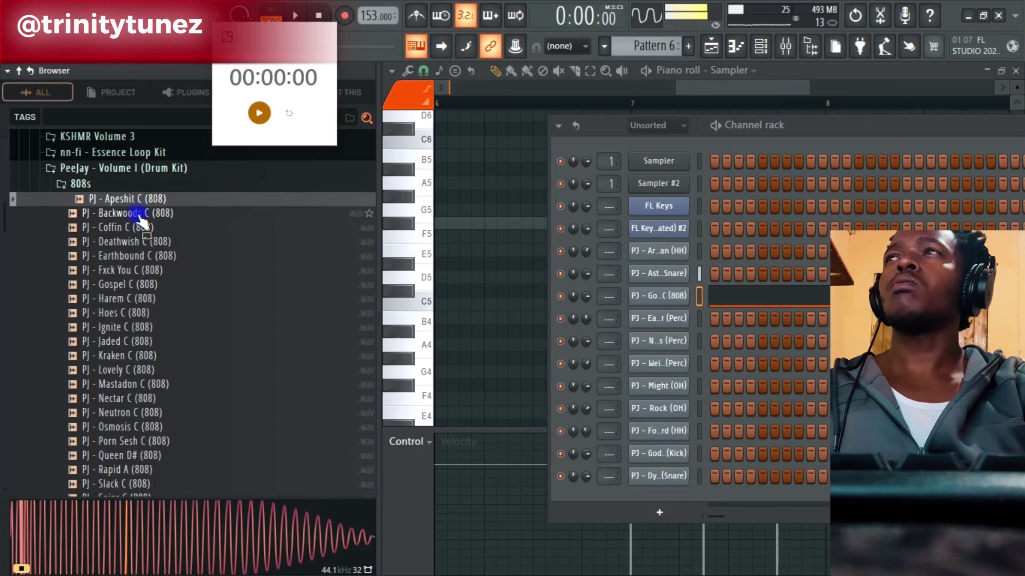
{"action": "right_click", "coordinate": [142, 201]}
{"action": "left_click", "coordinate": [163, 207]}
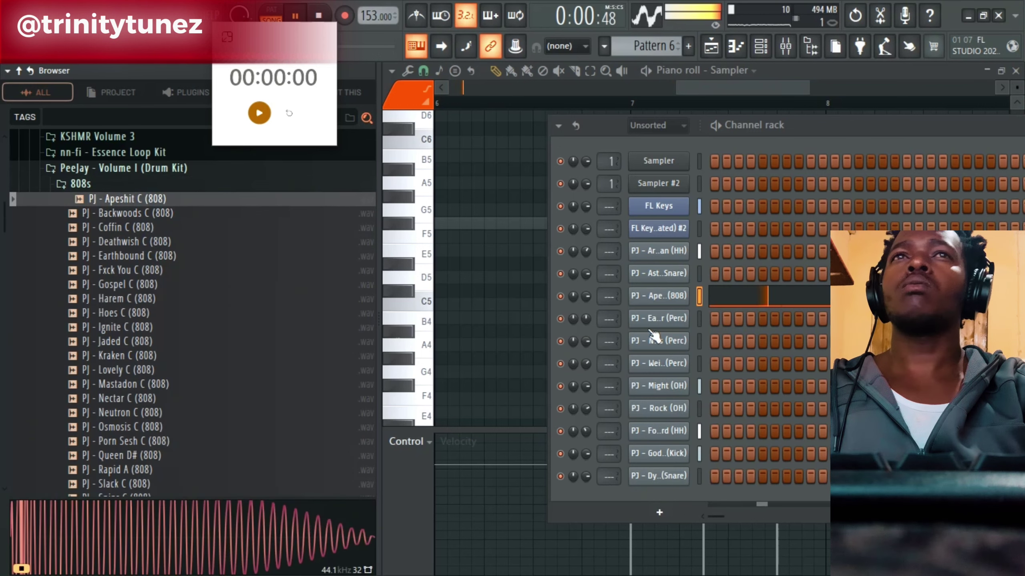
Add a fade-out to the PJ - Apeshit C (808) sample with its precomputed OUT effect and close the channel settings.
{"action": "left_click", "coordinate": [664, 305]}
{"action": "left_click", "coordinate": [84, 164]}
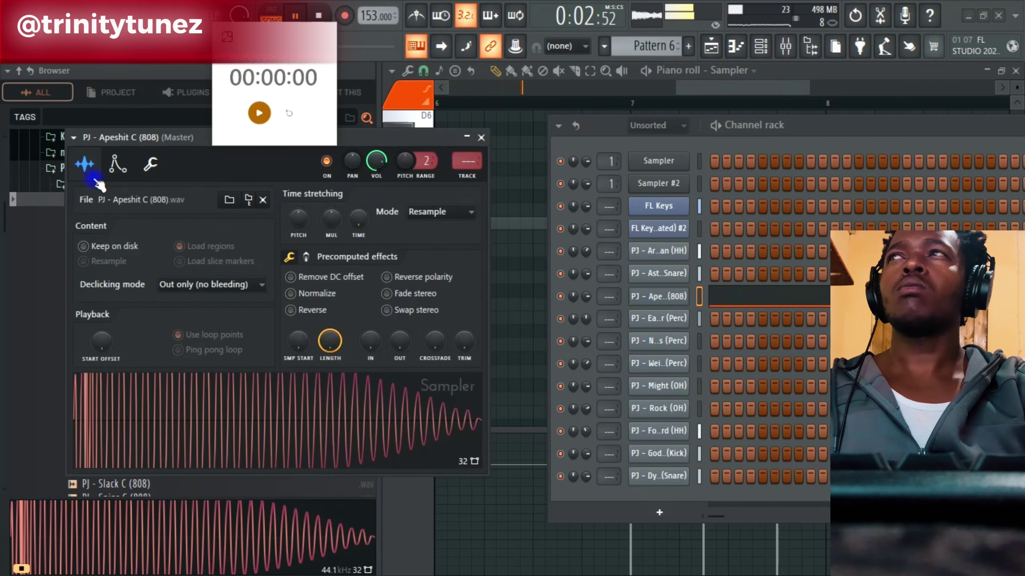
{"action": "left_click_drag", "start_coordinate": [399, 341], "coordinate": [399, 321]}
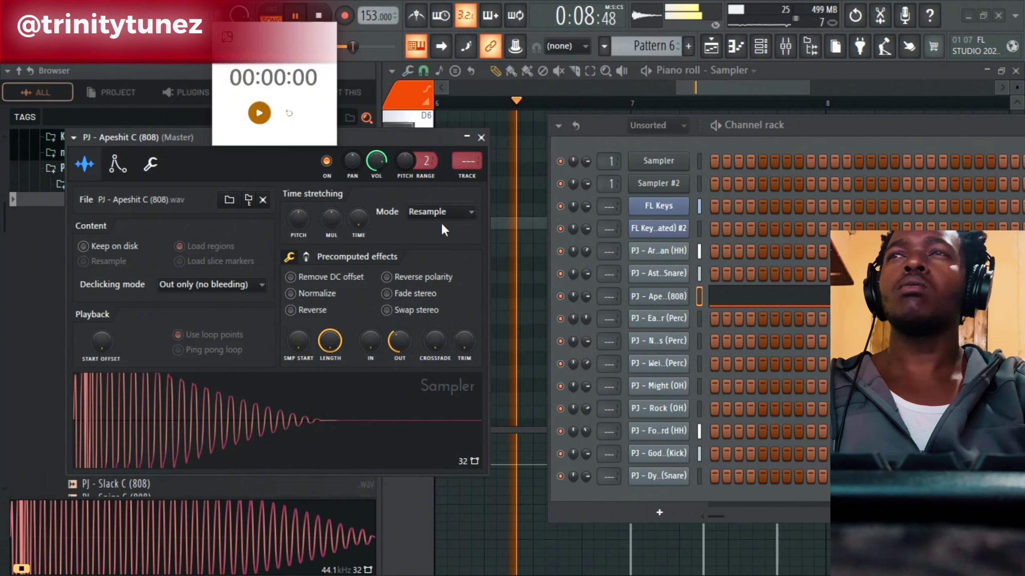
{"action": "left_click", "coordinate": [480, 137]}
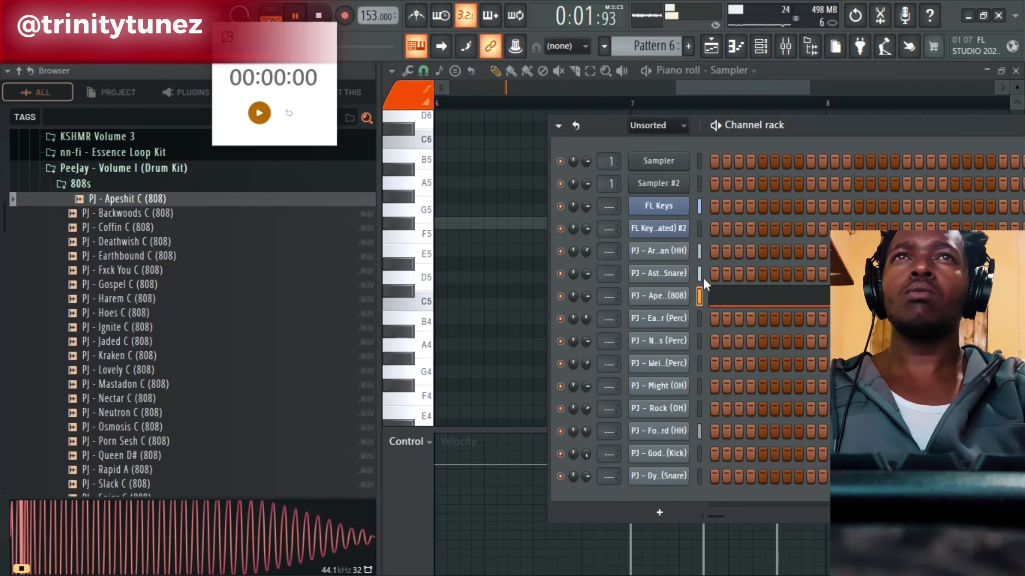
Load Fruity Multiband Compressor into effect slot 7 of the Master mixer track.
{"action": "left_click", "coordinate": [787, 46]}
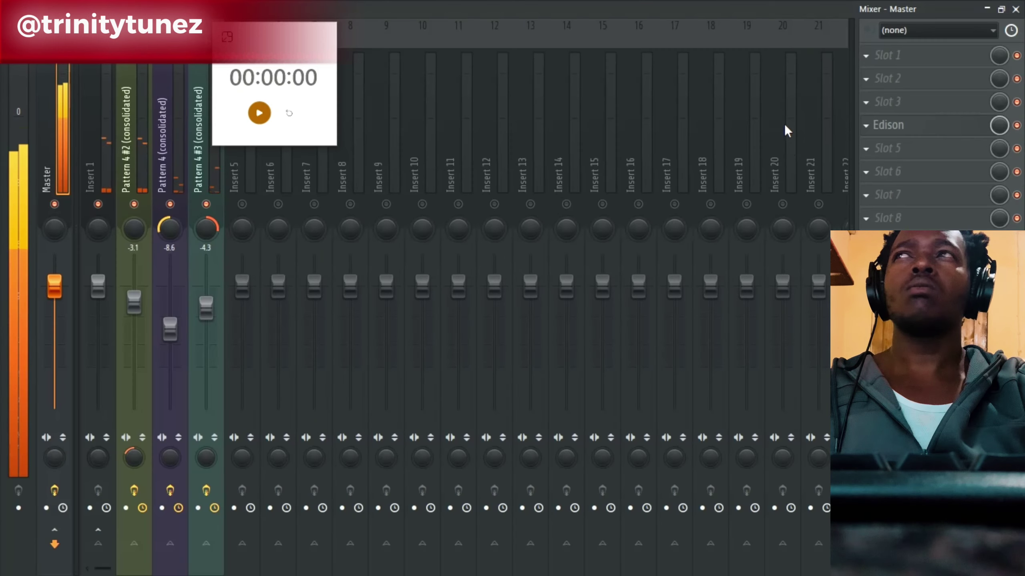
{"action": "left_click", "coordinate": [908, 202]}
{"action": "mouse_move", "coordinate": [875, 212]}
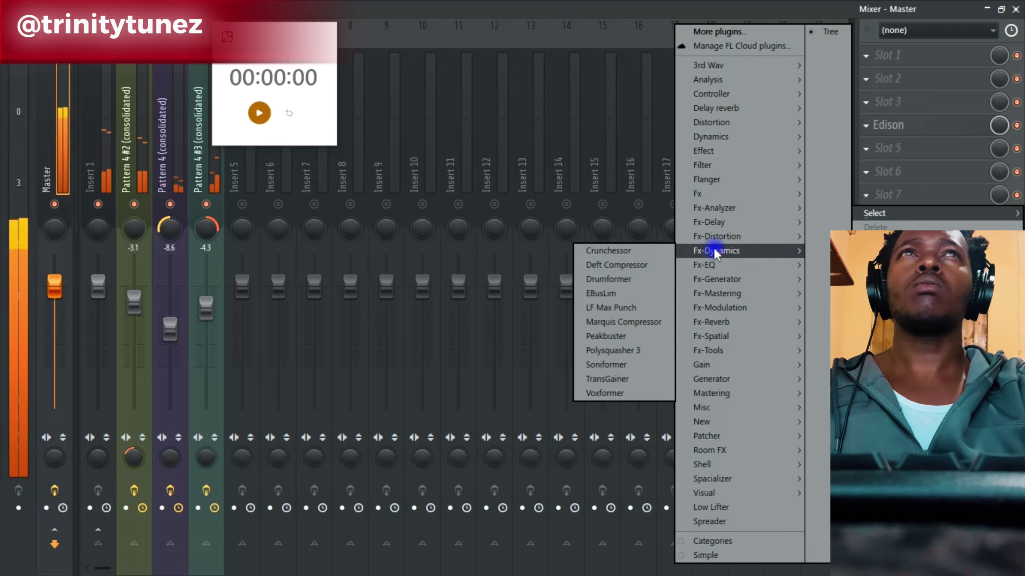
{"action": "mouse_move", "coordinate": [710, 137]}
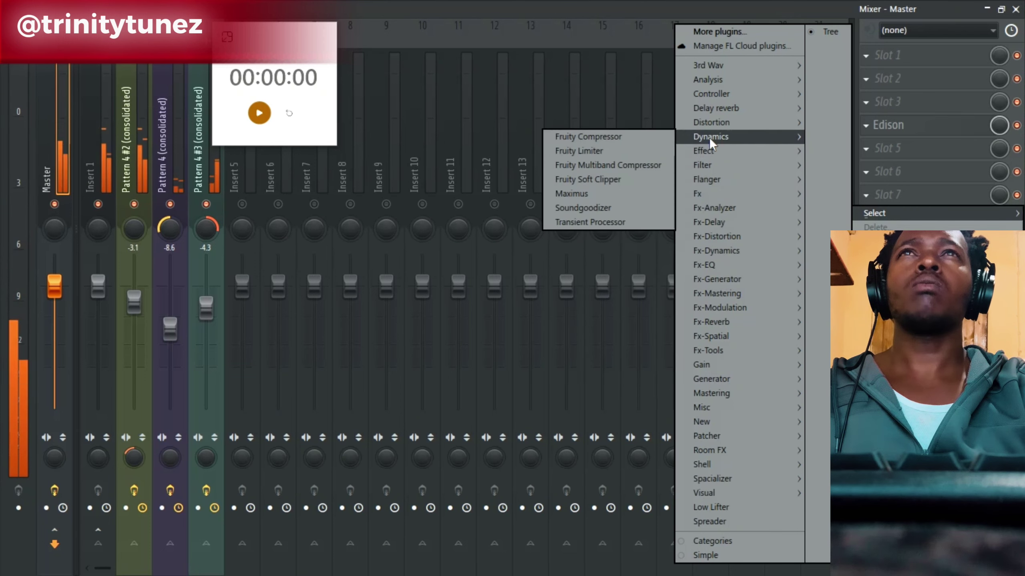
{"action": "left_click", "coordinate": [599, 171]}
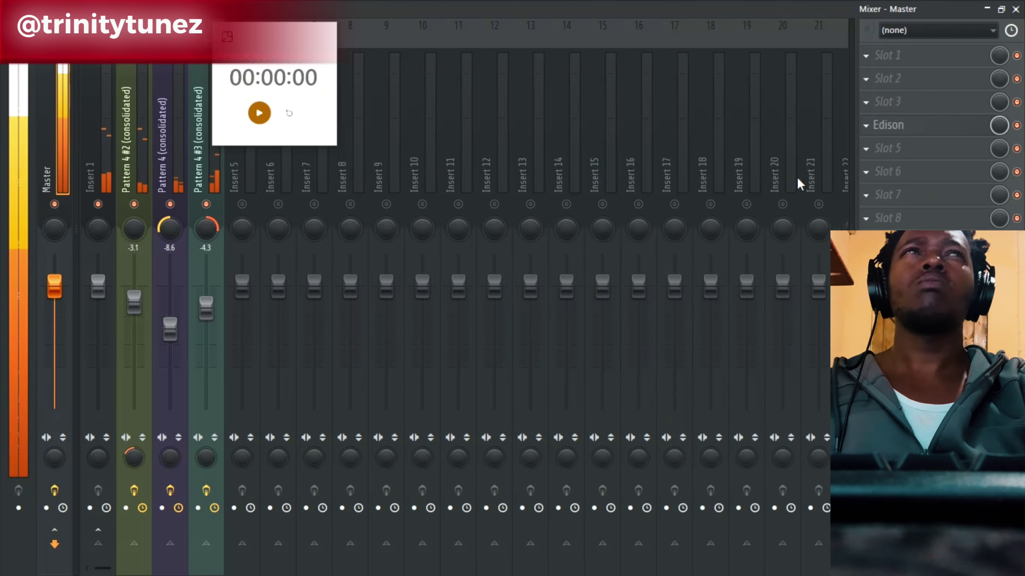
Replace the effect in Master slot 7 with Fruity soft clipper and close the mixer.
{"action": "left_click", "coordinate": [868, 130]}
{"action": "left_click", "coordinate": [868, 131]}
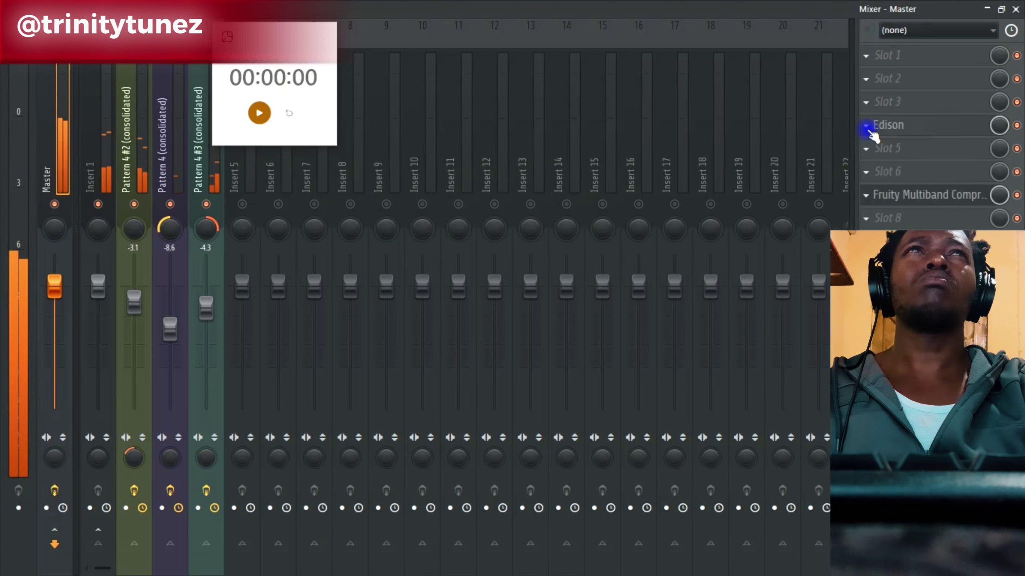
{"action": "left_click", "coordinate": [864, 194]}
{"action": "mouse_move", "coordinate": [864, 207]}
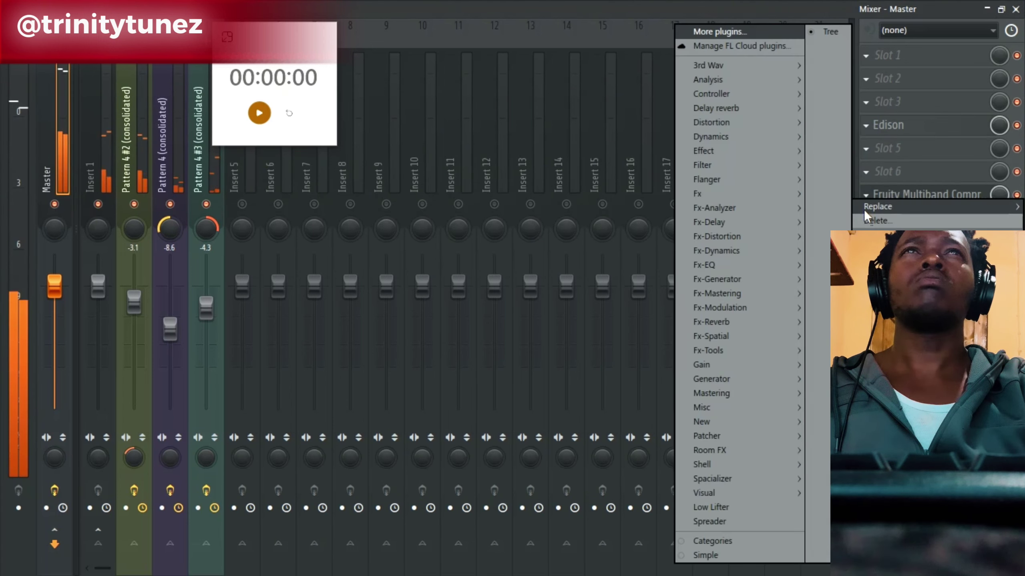
{"action": "mouse_move", "coordinate": [703, 138]}
{"action": "left_click", "coordinate": [589, 172]}
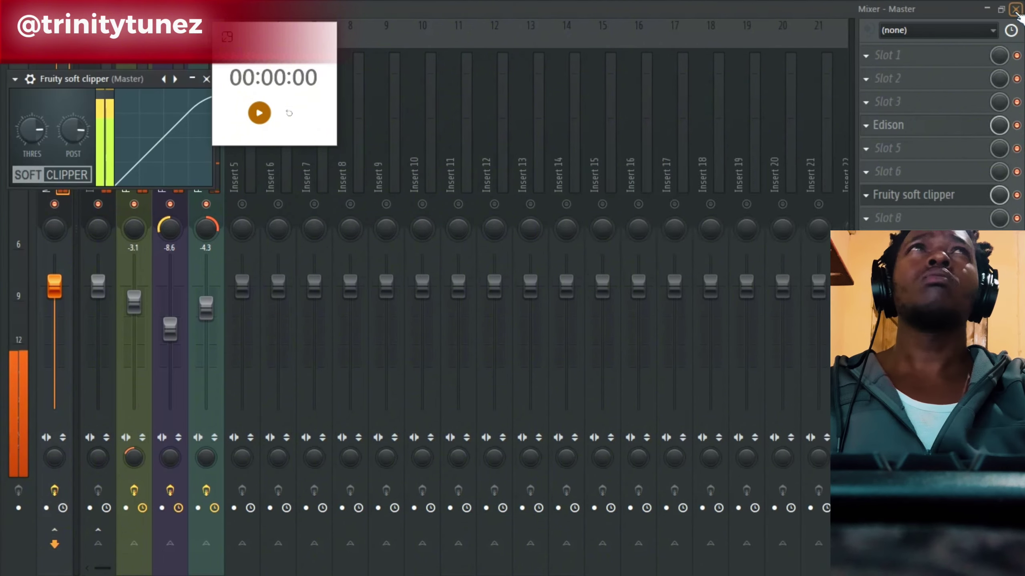
{"action": "left_click", "coordinate": [1016, 9]}
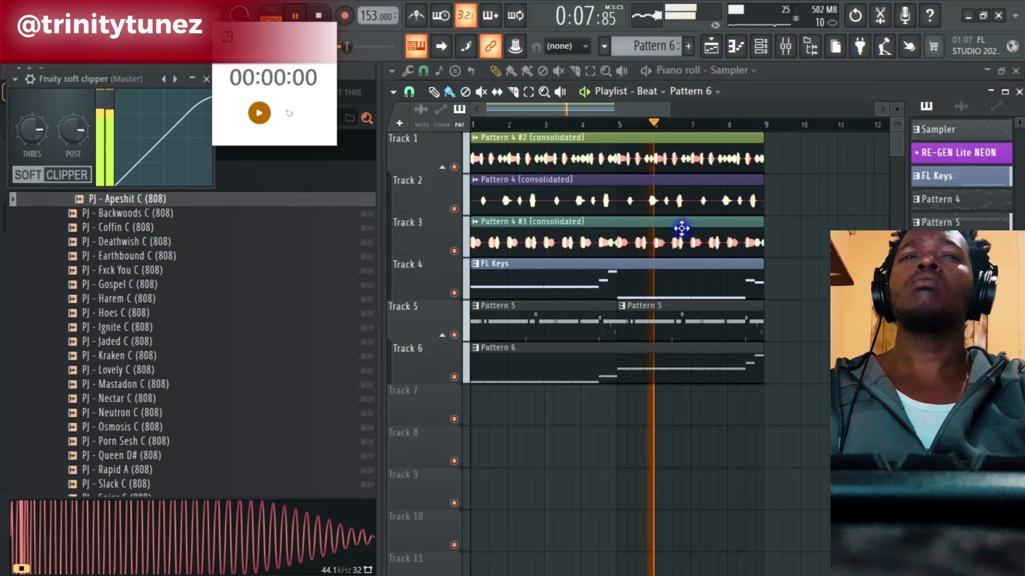
Stop playback, move the Pattern 6 clip down to Track 7 and split Pattern 5 into separate patterns by channel.
{"action": "key", "text": "F5"}
{"action": "left_click", "coordinate": [683, 350]}
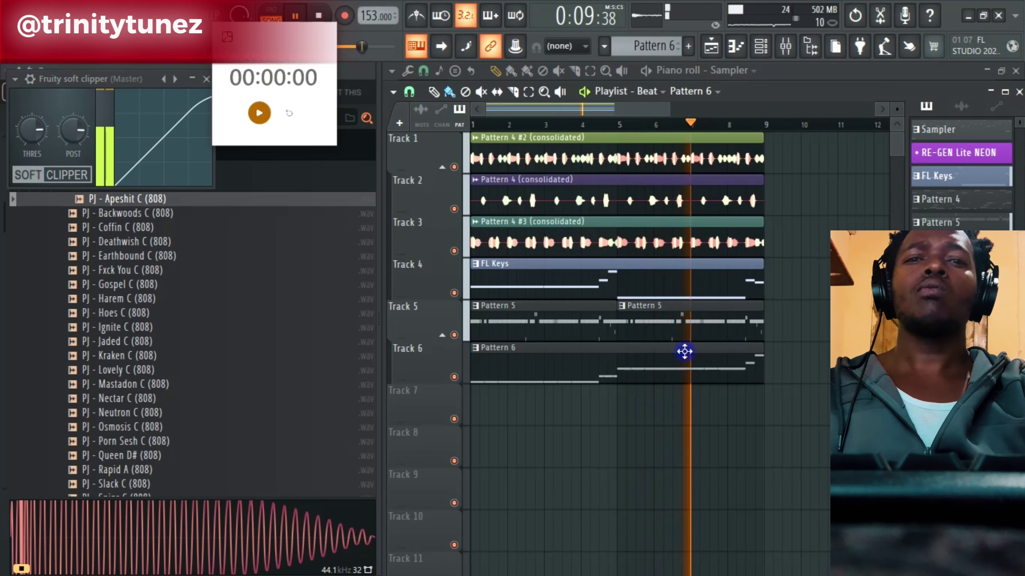
{"action": "key", "text": "space"}
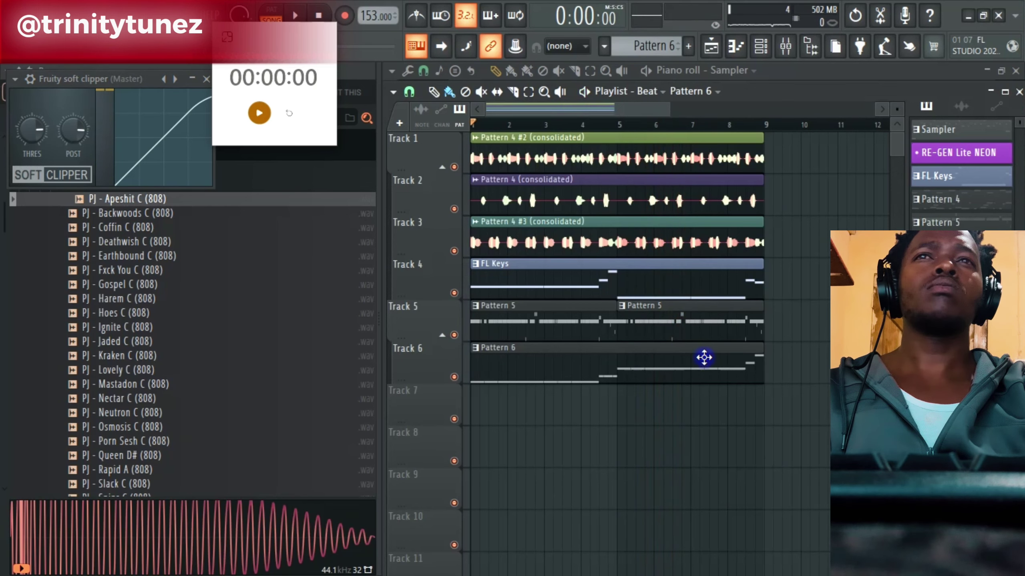
{"action": "left_click_drag", "start_coordinate": [625, 355], "coordinate": [614, 397]}
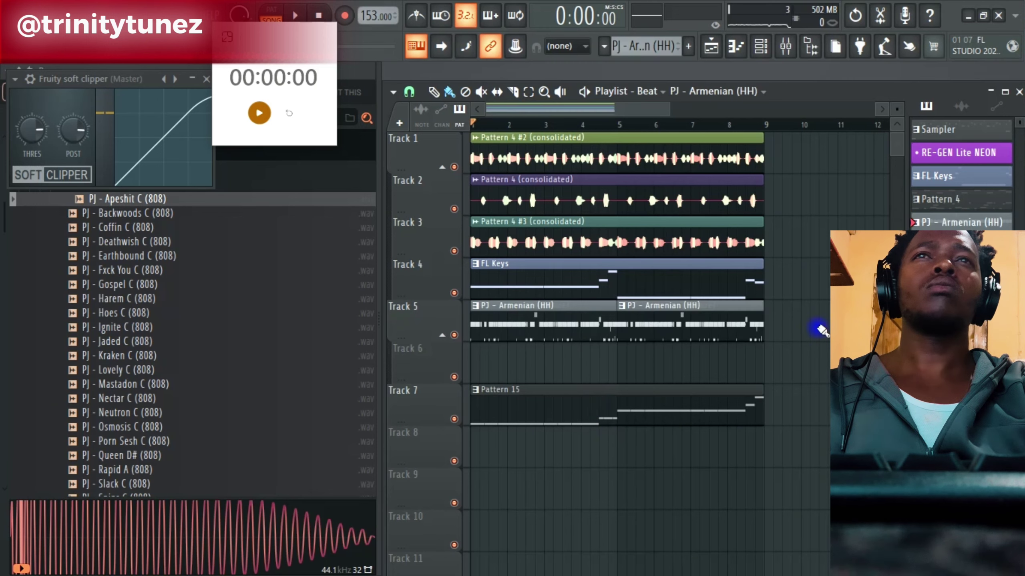
Replace Track 5's PJ - Armenian (HH) clips with the Pattern 15 clip and lay the split drum patterns out from Track 6 down.
{"action": "right_click", "coordinate": [706, 321]}
{"action": "right_click", "coordinate": [524, 320]}
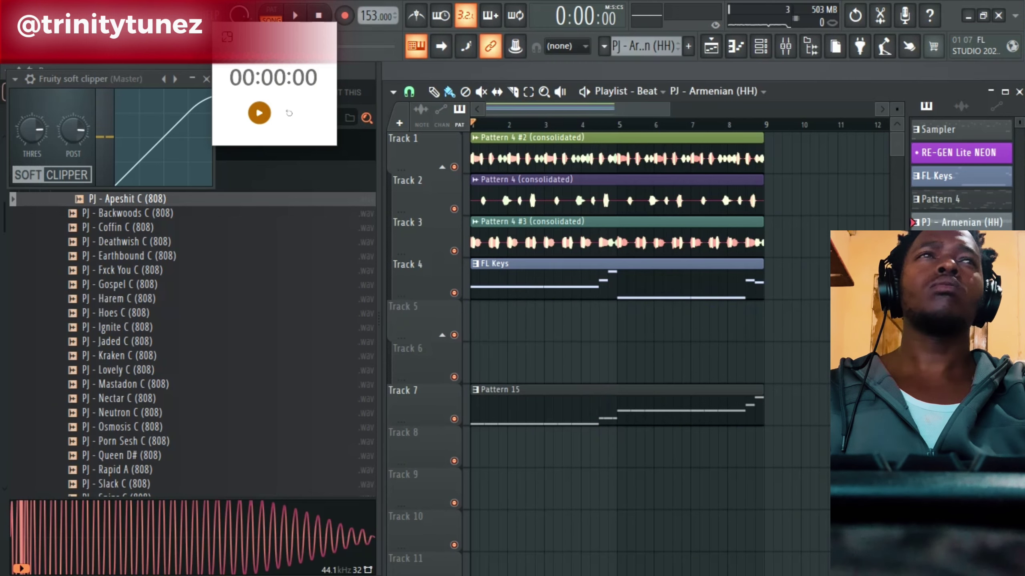
{"action": "left_click_drag", "start_coordinate": [657, 411], "coordinate": [656, 327]}
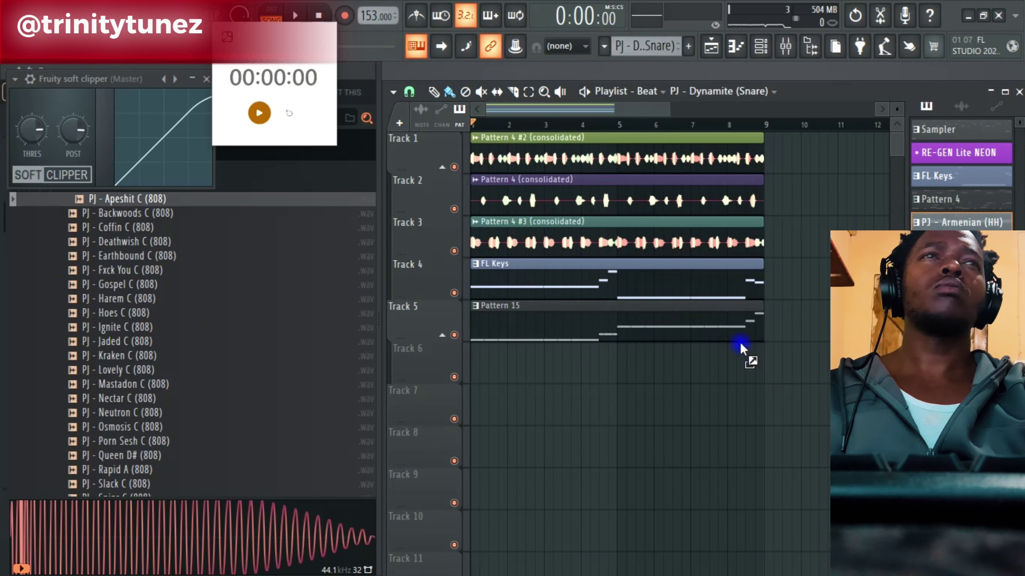
{"action": "mouse_move", "coordinate": [740, 343]}
{"action": "left_mouse_down"}
{"action": "mouse_move", "coordinate": [473, 353]}
{"action": "mouse_move", "coordinate": [682, 367]}
{"action": "mouse_move", "coordinate": [647, 364]}
{"action": "left_mouse_up"}
Select all clips in bars 1 to 8, duplicate them three times to fill 32 bars and deselect.
{"action": "left_click_drag", "start_coordinate": [765, 126], "coordinate": [569, 153]}
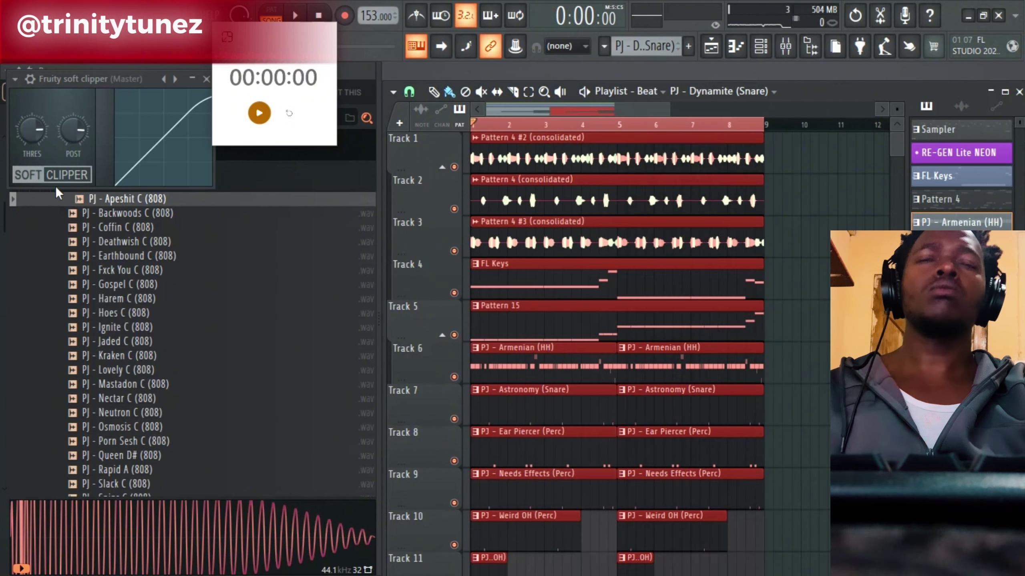
{"action": "key", "text": "ctrl+b"}
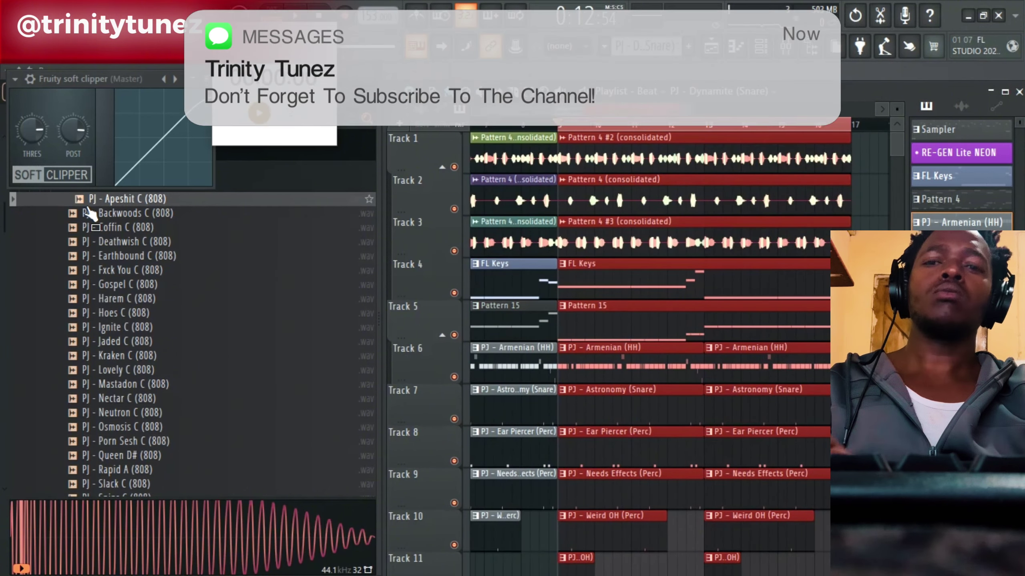
{"action": "key", "text": "ctrl+b"}
{"action": "key", "text": "ctrl+b"}
{"action": "key", "text": "ctrl+d"}
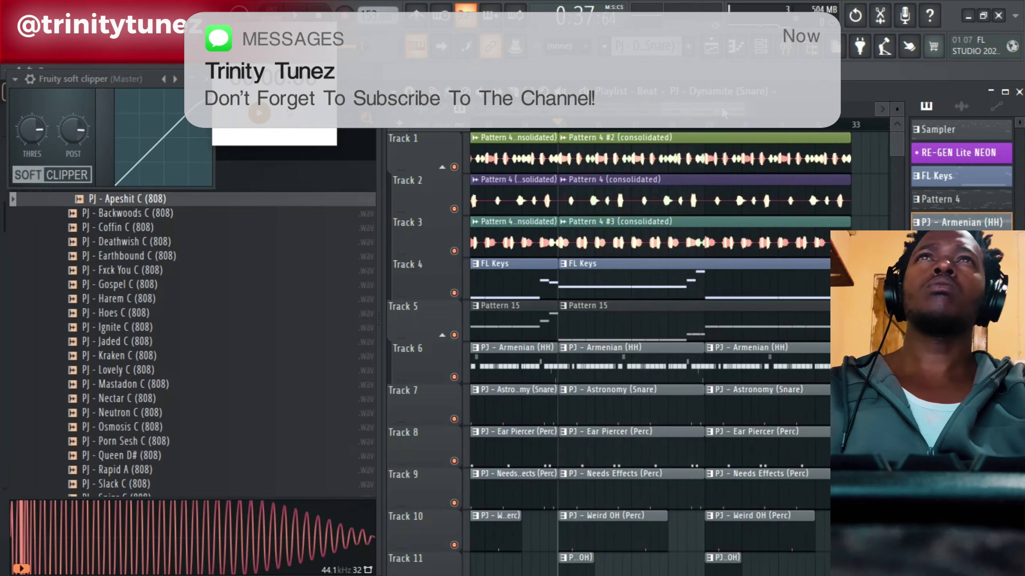
Hide the browser and close the floating timer and Fruity soft clipper windows to clear the playlist view.
{"action": "left_click_drag", "start_coordinate": [721, 108], "coordinate": [254, 137]}
{"action": "left_click", "coordinate": [809, 47]}
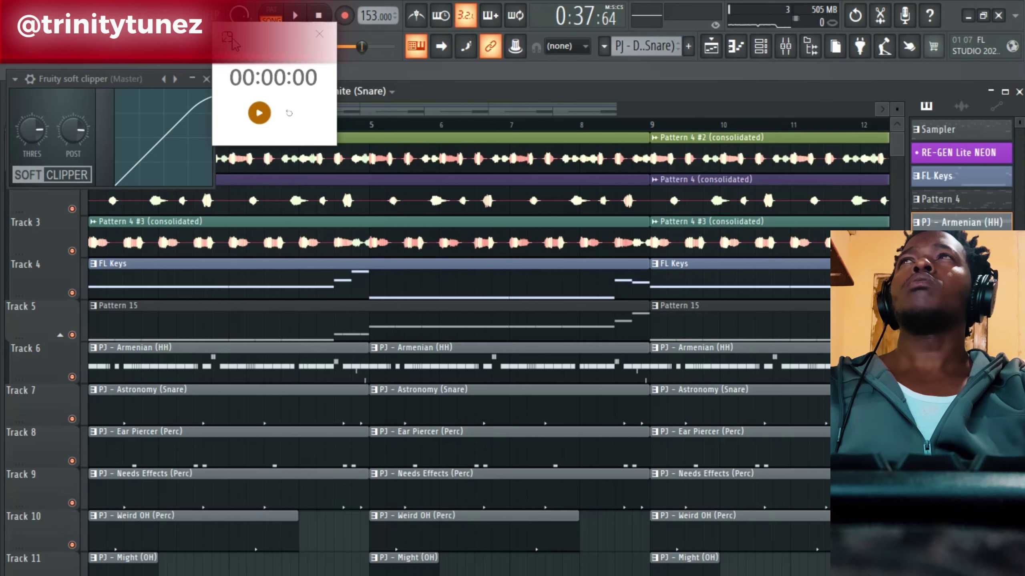
{"action": "left_click", "coordinate": [324, 39]}
{"action": "left_click", "coordinate": [207, 79]}
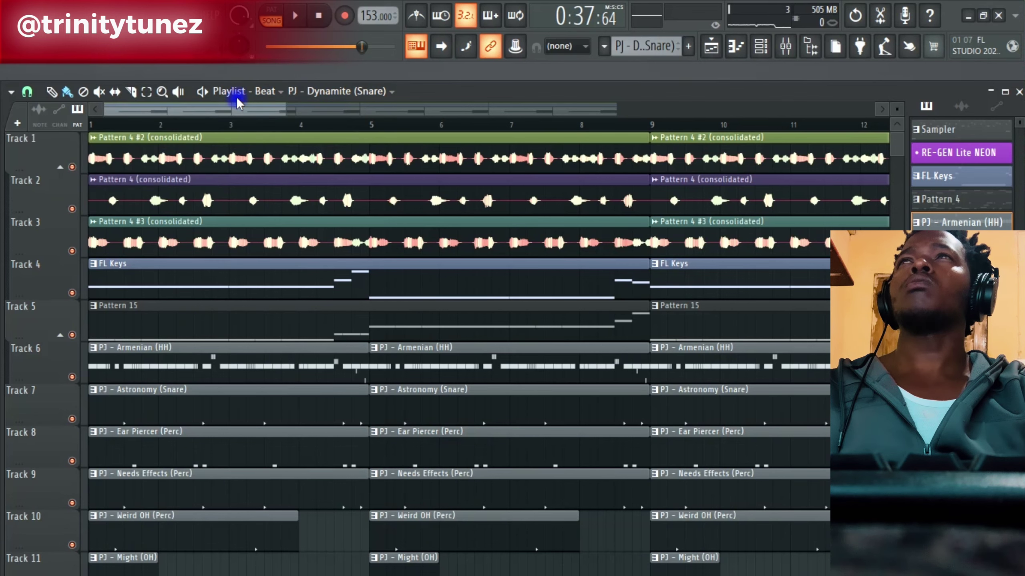
Delete the first eight-bar clips of Pattern 4 (consolidated) on Track 2 and Pattern 4 #3 (consolidated) on Track 3.
{"action": "left_click_drag", "start_coordinate": [285, 105], "coordinate": [452, 114]}
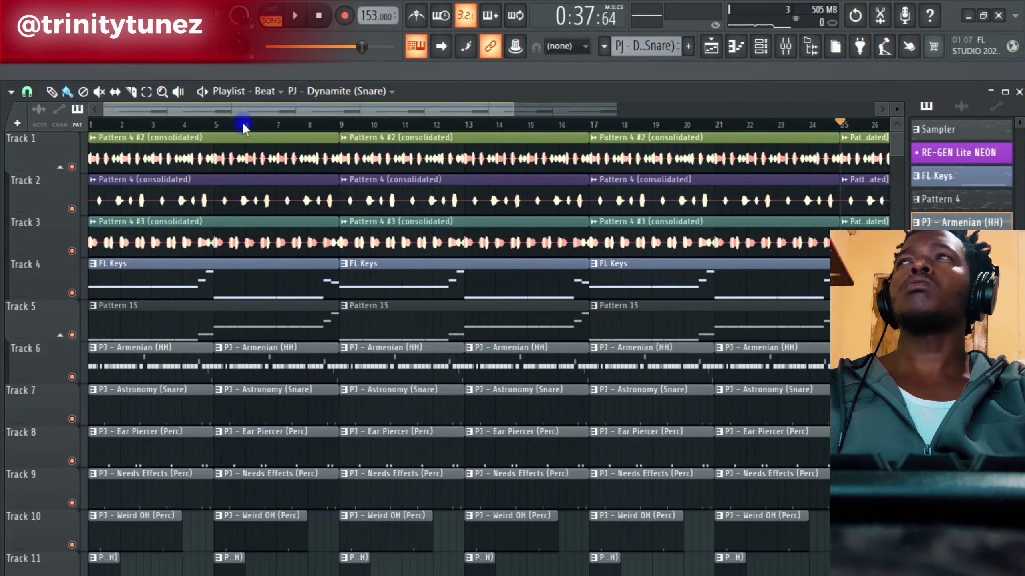
{"action": "right_click", "coordinate": [142, 198]}
{"action": "right_click", "coordinate": [130, 244]}
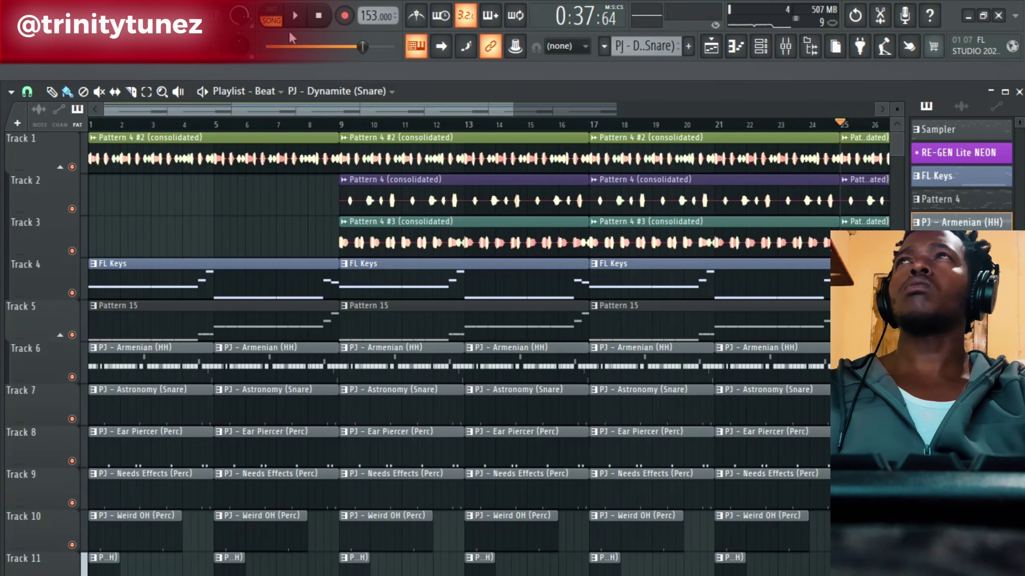
Start playback, delete the drum clips in bars 1 to 4 on Tracks 6 to 15 and the first Pattern 15 clip on Track 5.
{"action": "key", "text": "space"}
{"action": "right_click", "coordinate": [137, 379]}
{"action": "scroll", "coordinate": [96, 569], "scroll_direction": "down", "scroll_amount": 6}
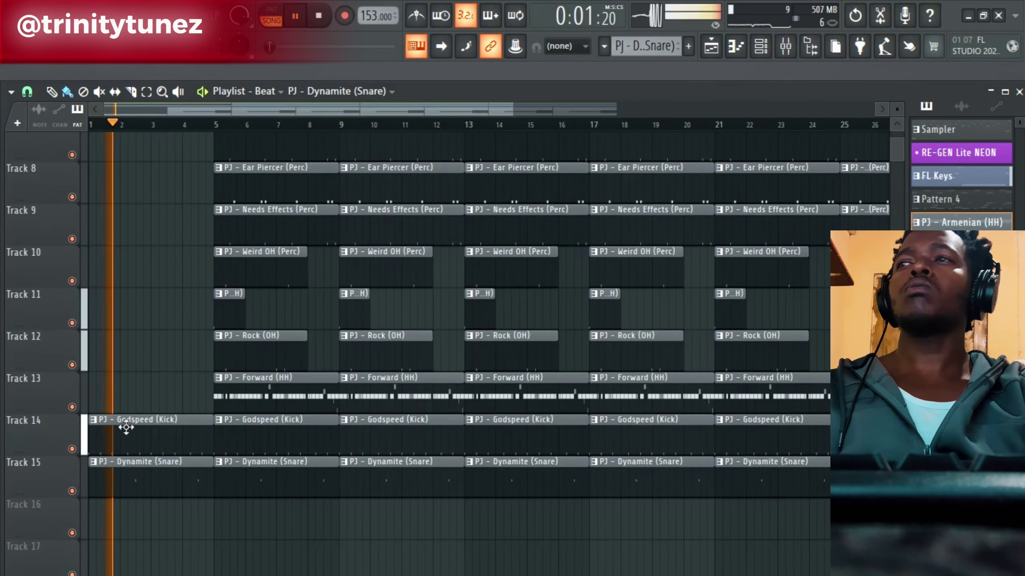
{"action": "right_click", "coordinate": [126, 428]}
{"action": "right_click", "coordinate": [124, 476]}
{"action": "scroll", "coordinate": [129, 505], "scroll_direction": "up", "scroll_amount": 6}
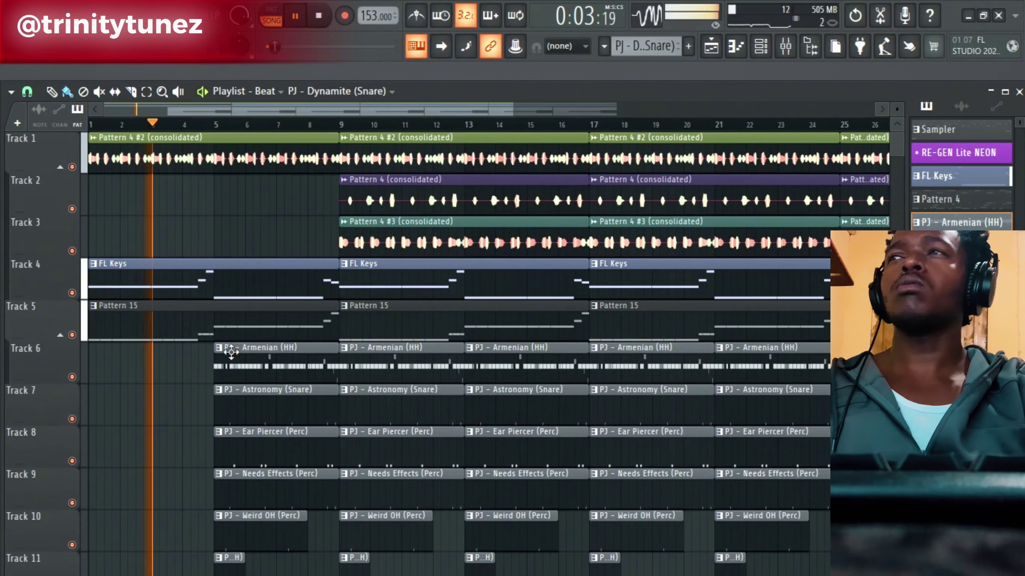
{"action": "right_click", "coordinate": [97, 321]}
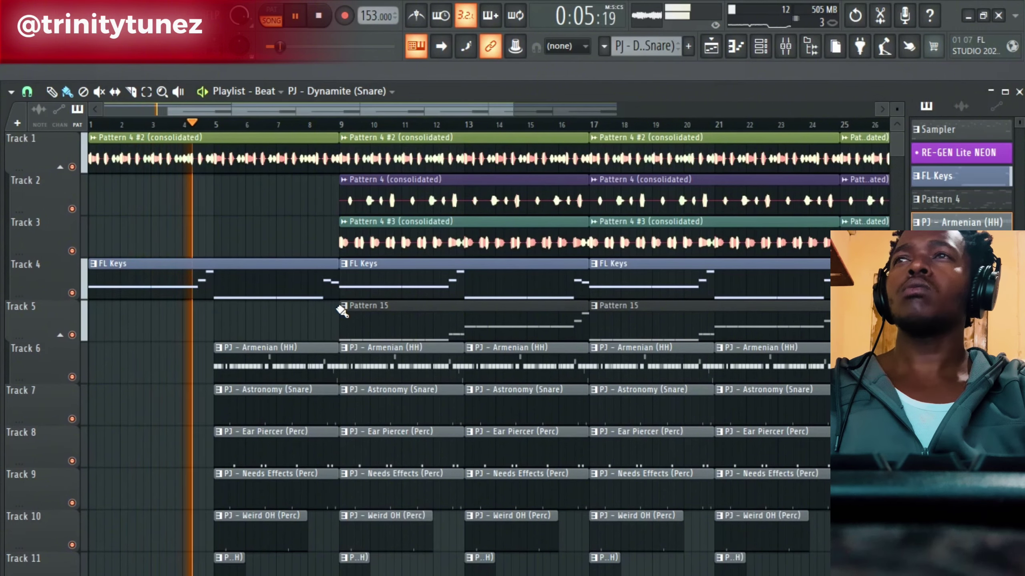
Delete the bar 5 to 8 clips on Tracks 7 to 12, 14 and 15, keeping only the Armenian and Forward hi-hats among the drums.
{"action": "right_click", "coordinate": [279, 365]}
{"action": "right_click", "coordinate": [274, 407]}
{"action": "right_click", "coordinate": [269, 455]}
{"action": "right_click", "coordinate": [274, 485]}
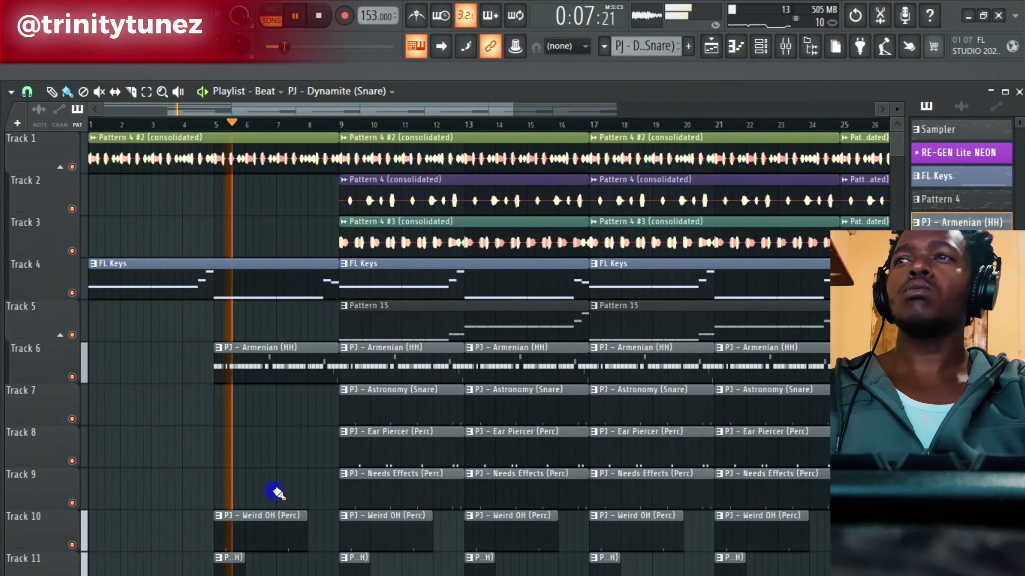
{"action": "scroll", "coordinate": [274, 464], "scroll_direction": "down", "scroll_amount": 3}
{"action": "right_click", "coordinate": [271, 420]}
{"action": "right_click", "coordinate": [242, 446]}
{"action": "scroll", "coordinate": [250, 485], "scroll_direction": "down", "scroll_amount": 4}
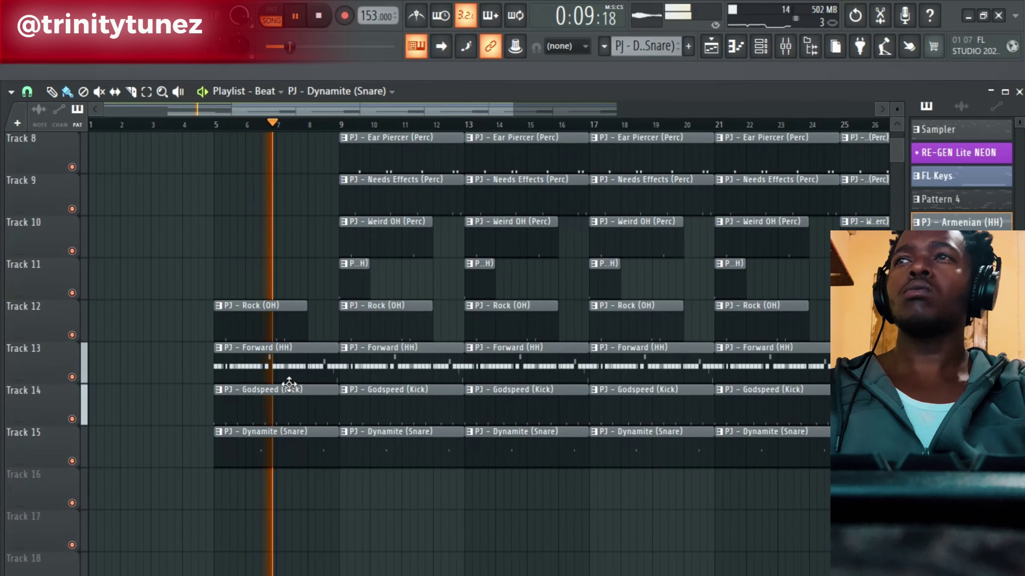
{"action": "right_click", "coordinate": [286, 407]}
{"action": "right_click", "coordinate": [287, 443]}
{"action": "right_click", "coordinate": [274, 329]}
{"action": "scroll", "coordinate": [274, 331], "scroll_direction": "up", "scroll_amount": 4}
Restart playback from the beginning and trim the first FL Keys clip on Track 4 so it starts at bar 5.
{"action": "key", "text": "space"}
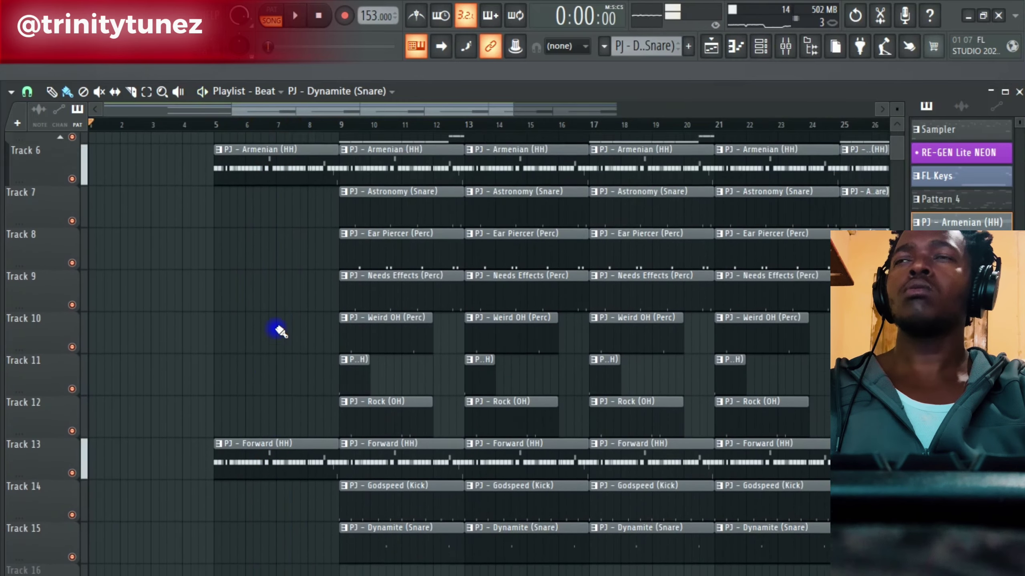
{"action": "key", "text": "space"}
{"action": "scroll", "coordinate": [259, 236], "scroll_direction": "up", "scroll_amount": 2}
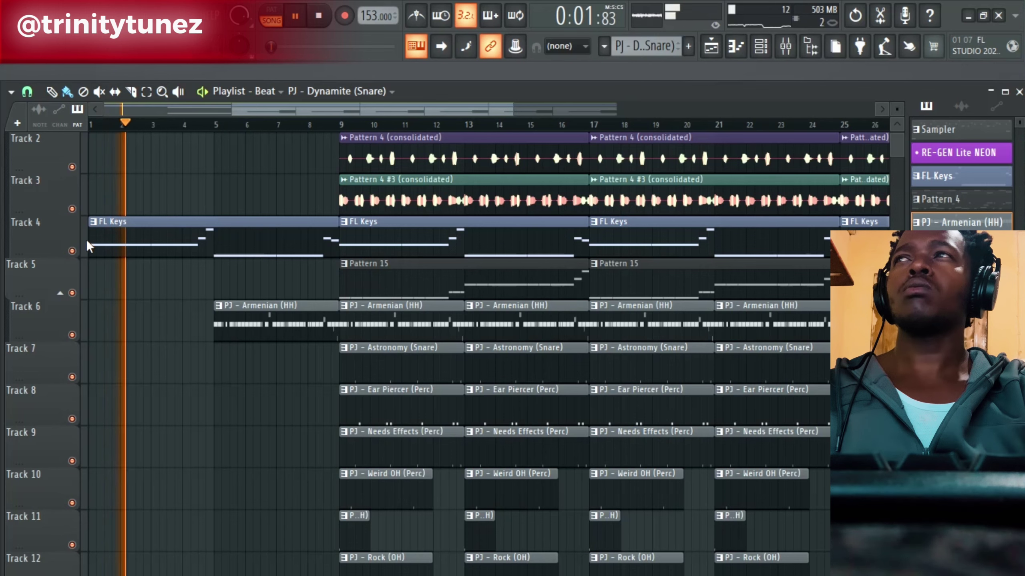
{"action": "left_click_drag", "start_coordinate": [91, 236], "coordinate": [214, 229]}
{"action": "scroll", "coordinate": [218, 251], "scroll_direction": "up", "scroll_amount": 1}
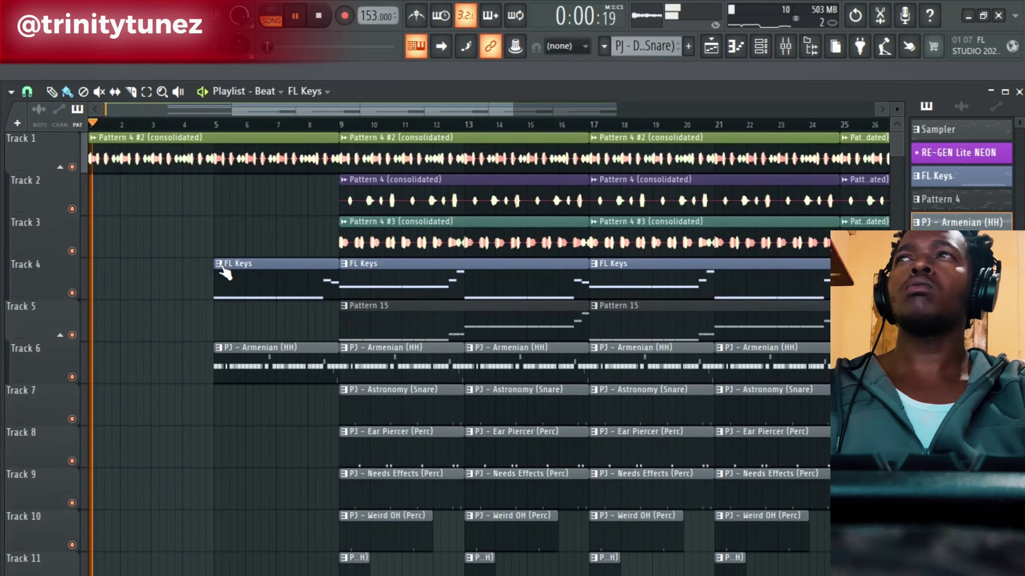
Place a Pattern 4 #3 (consolidated) clip across bars 1 to 8 on Track 3.
{"action": "left_click_drag", "start_coordinate": [381, 225], "coordinate": [48, 229]}
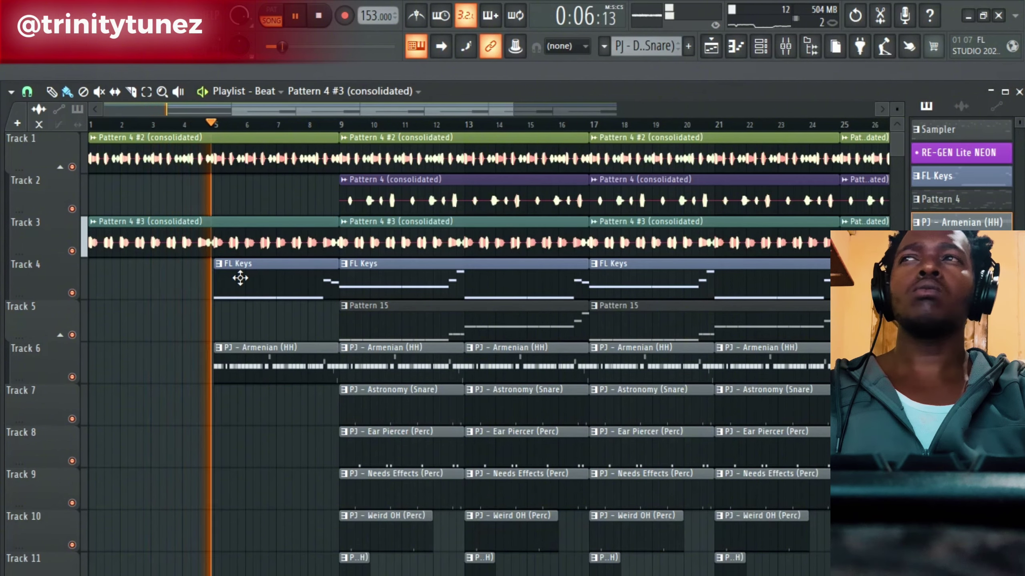
{"action": "scroll", "coordinate": [347, 298], "scroll_direction": "down", "scroll_amount": 3}
{"action": "scroll", "coordinate": [348, 298], "scroll_direction": "up", "scroll_amount": 2}
{"action": "scroll", "coordinate": [347, 297], "scroll_direction": "up", "scroll_amount": 1}
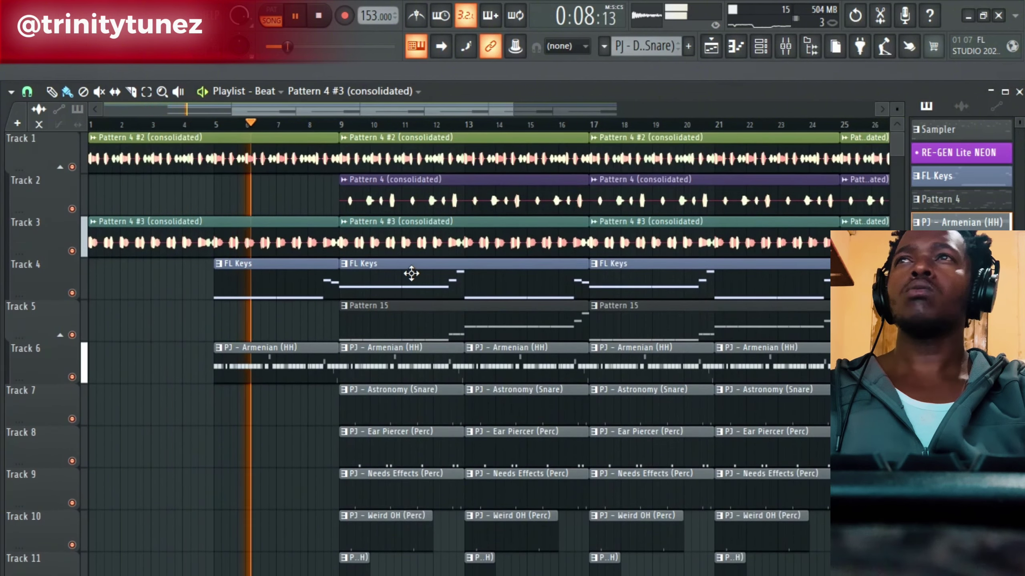
Shorten the ends of the FL Keys, PJ - Armenian (HH) and PJ - Forward (HH) clips before bar 9 by about a quarter bar.
{"action": "left_click_drag", "start_coordinate": [335, 266], "coordinate": [327, 268]}
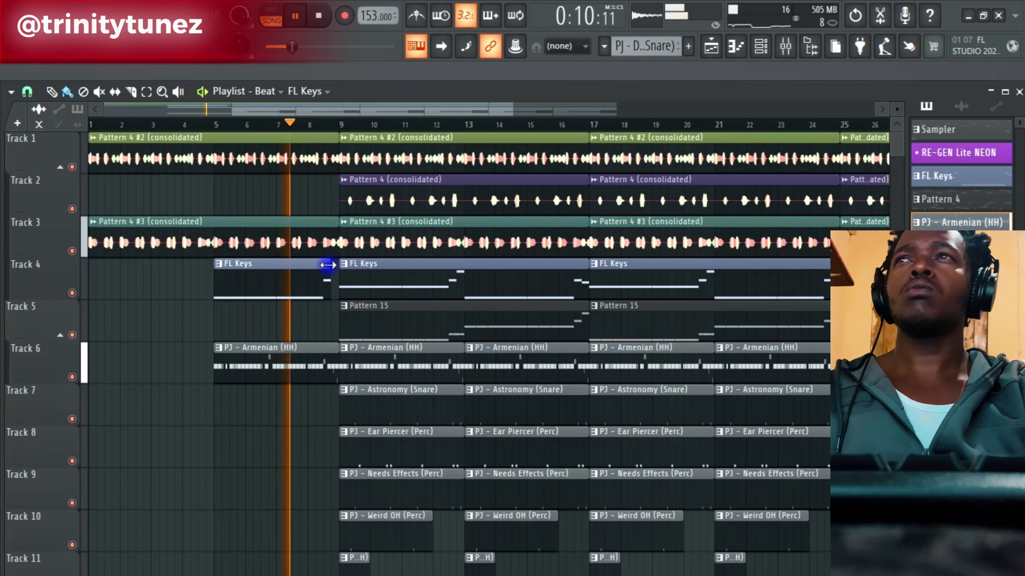
{"action": "left_click_drag", "start_coordinate": [339, 348], "coordinate": [330, 349]}
{"action": "scroll", "coordinate": [345, 355], "scroll_direction": "down", "scroll_amount": 5}
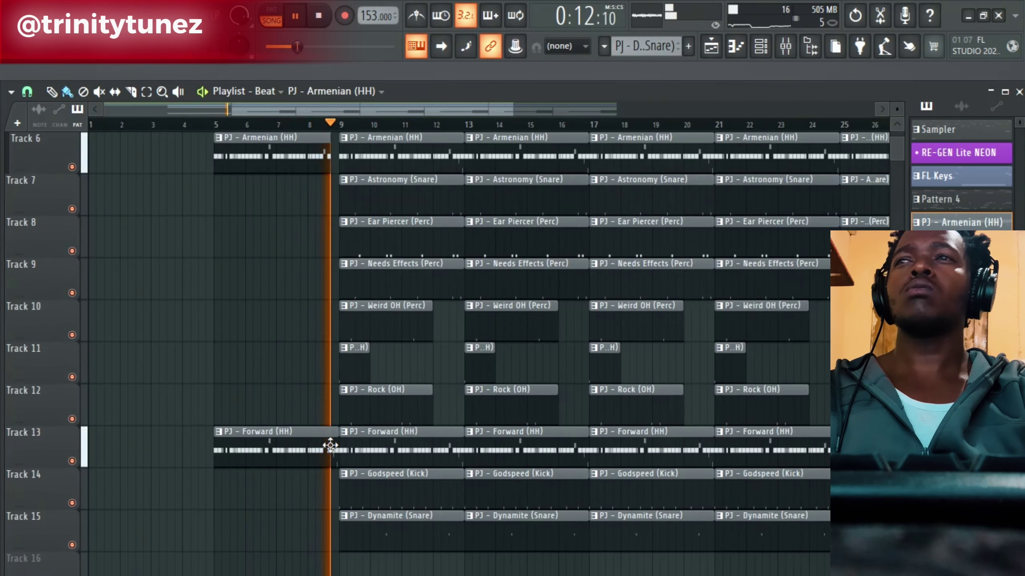
{"action": "left_click_drag", "start_coordinate": [334, 432], "coordinate": [321, 431]}
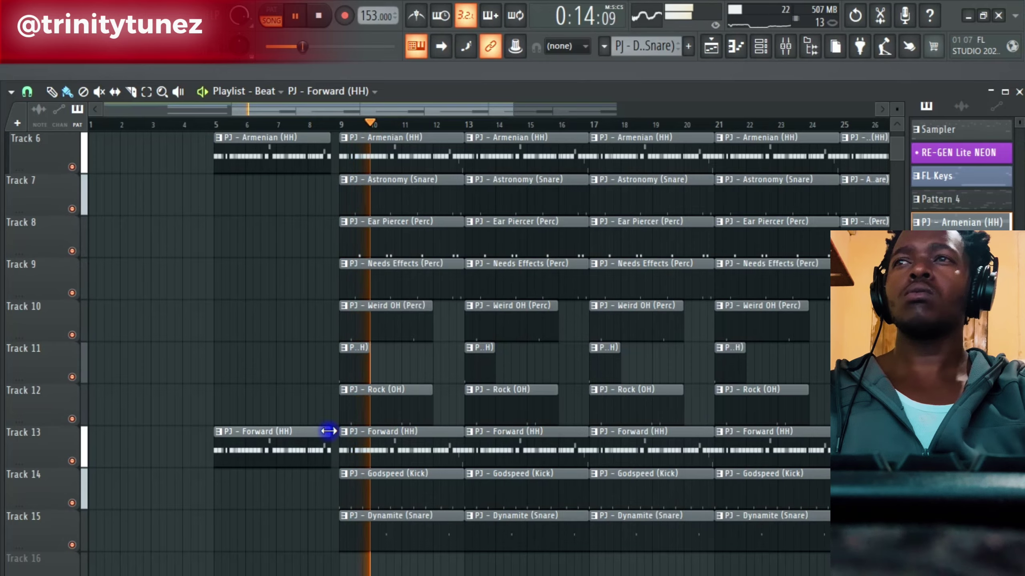
Delete the bar 9 to 16 clips of Pattern 4 (consolidated) on Track 2, FL Keys on Track 4 and PJ - Rock (OH) on Track 12.
{"action": "scroll", "coordinate": [371, 347], "scroll_direction": "up", "scroll_amount": 5}
{"action": "right_click", "coordinate": [377, 199]}
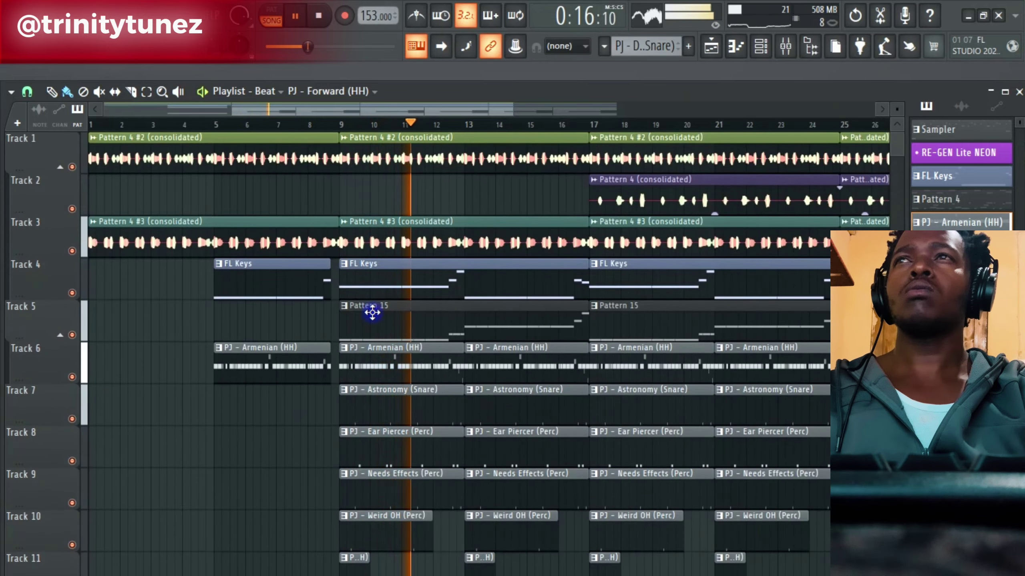
{"action": "right_click", "coordinate": [383, 275]}
{"action": "scroll", "coordinate": [446, 350], "scroll_direction": "down", "scroll_amount": 5}
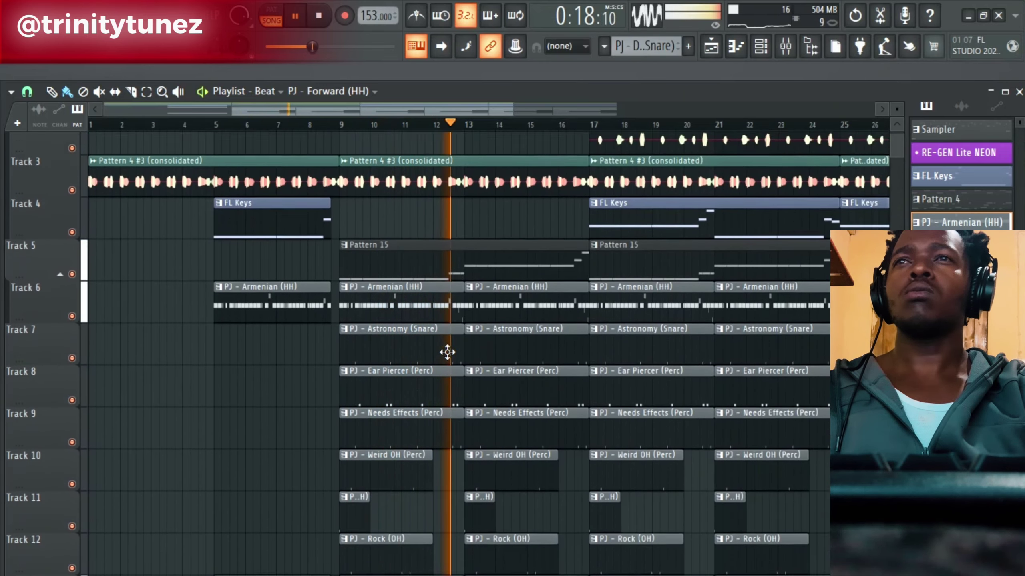
{"action": "right_click", "coordinate": [428, 402]}
{"action": "right_click", "coordinate": [508, 406]}
{"action": "scroll", "coordinate": [541, 409], "scroll_direction": "up", "scroll_amount": 5}
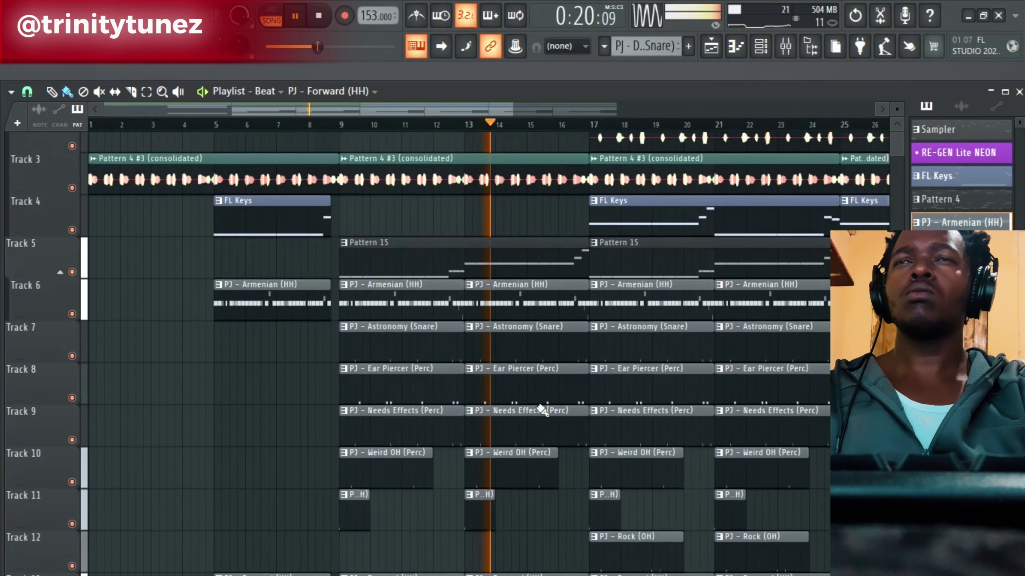
Play from about bar 13 and shorten the Pattern 15 clip by about a quarter bar and PJ - Godspeed (Kick) by about half a bar before bar 17.
{"action": "left_click", "coordinate": [475, 126]}
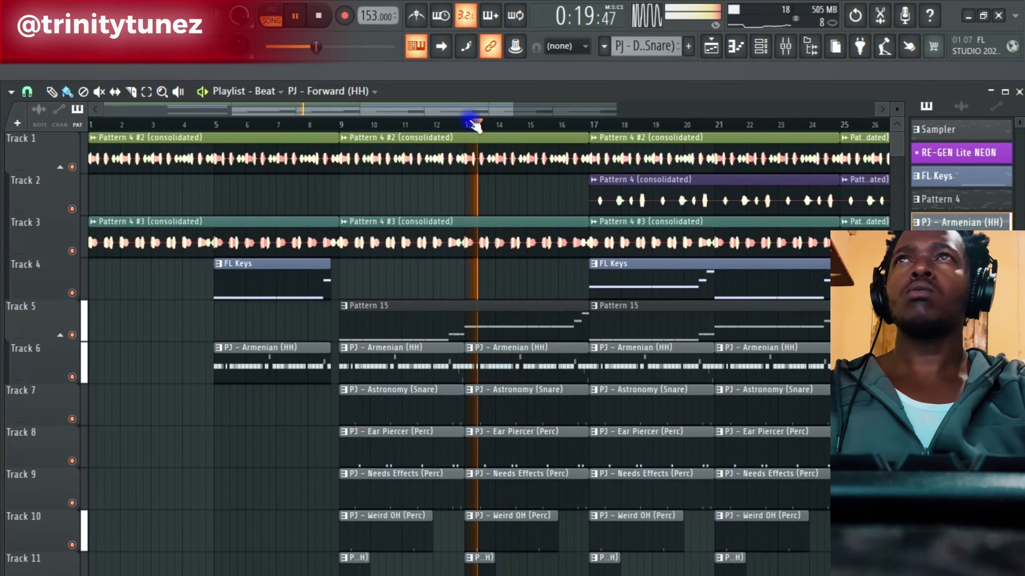
{"action": "scroll", "coordinate": [528, 220], "scroll_direction": "down", "scroll_amount": 3}
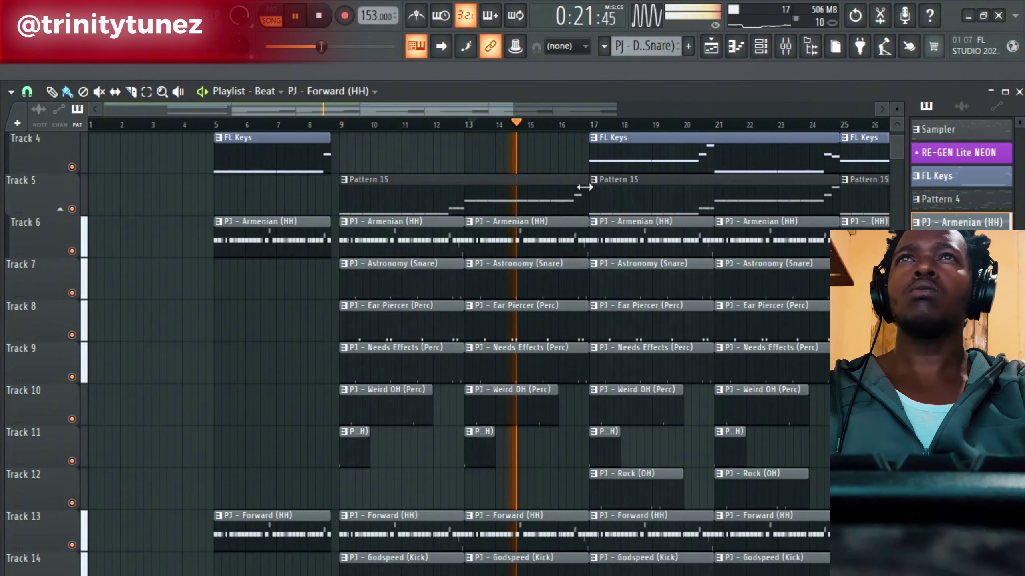
{"action": "left_click_drag", "start_coordinate": [585, 188], "coordinate": [577, 188]}
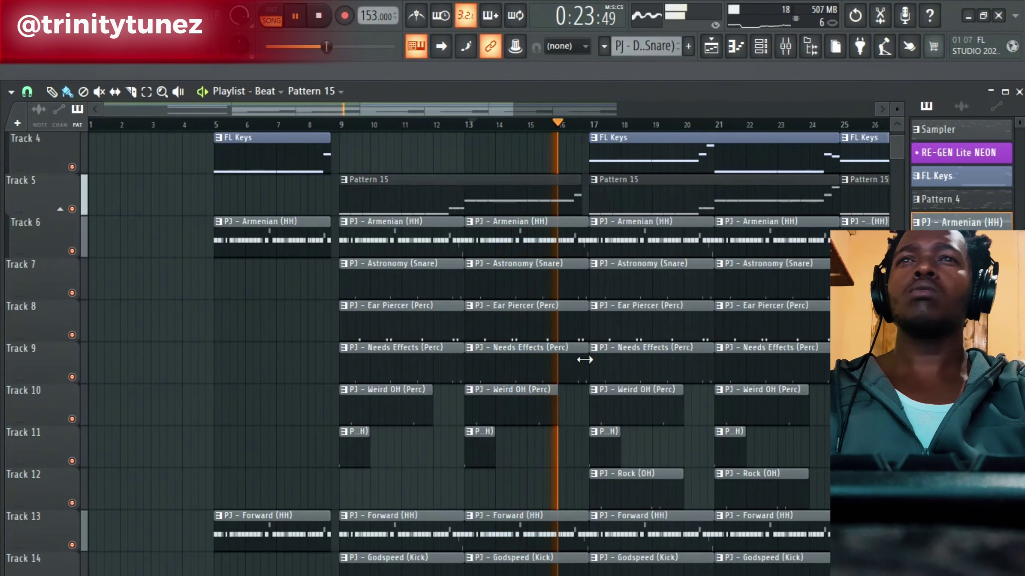
{"action": "scroll", "coordinate": [584, 359], "scroll_direction": "down", "scroll_amount": 4}
{"action": "left_click_drag", "start_coordinate": [586, 407], "coordinate": [581, 409]}
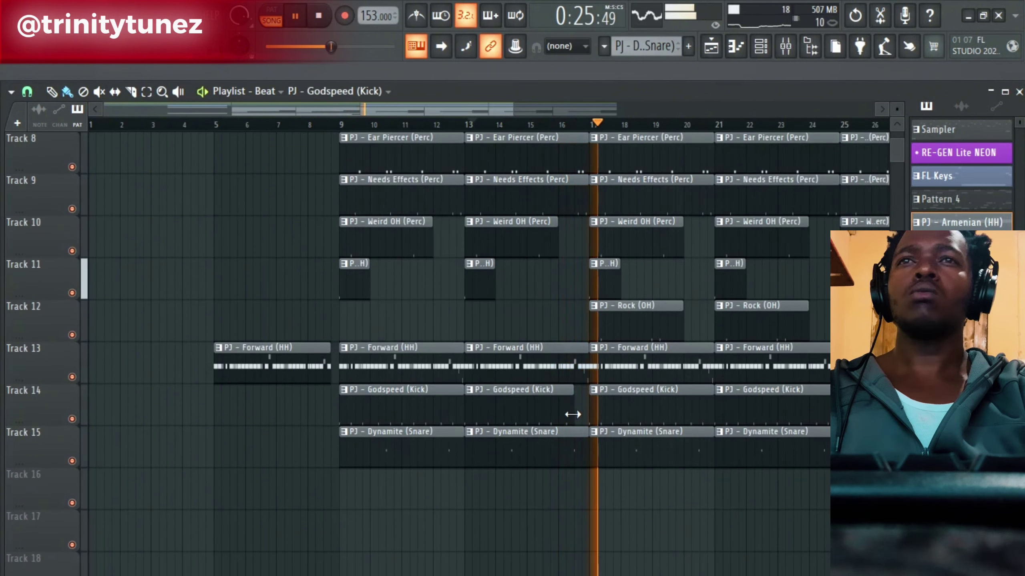
{"action": "scroll", "coordinate": [565, 388], "scroll_direction": "up", "scroll_amount": 5}
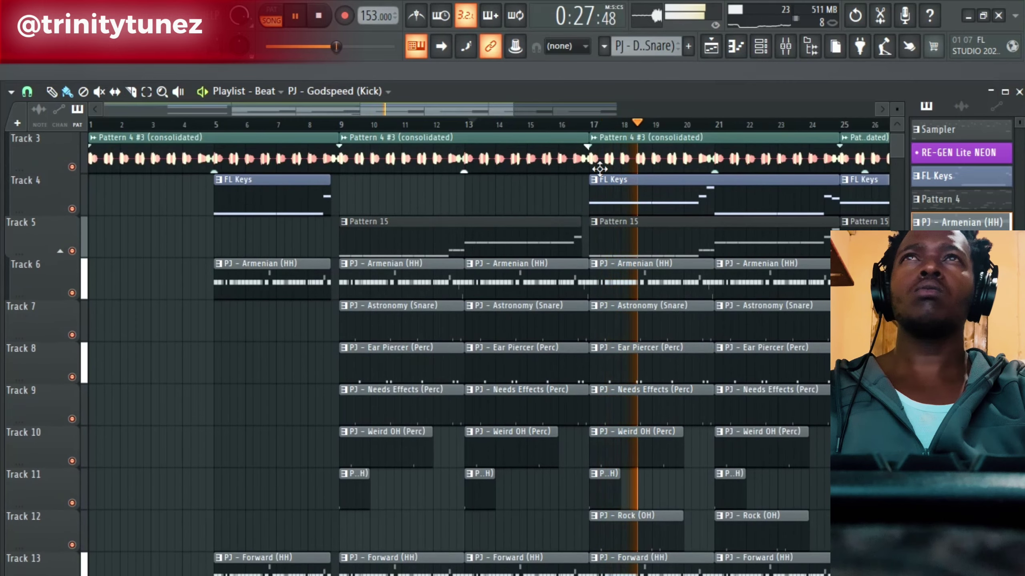